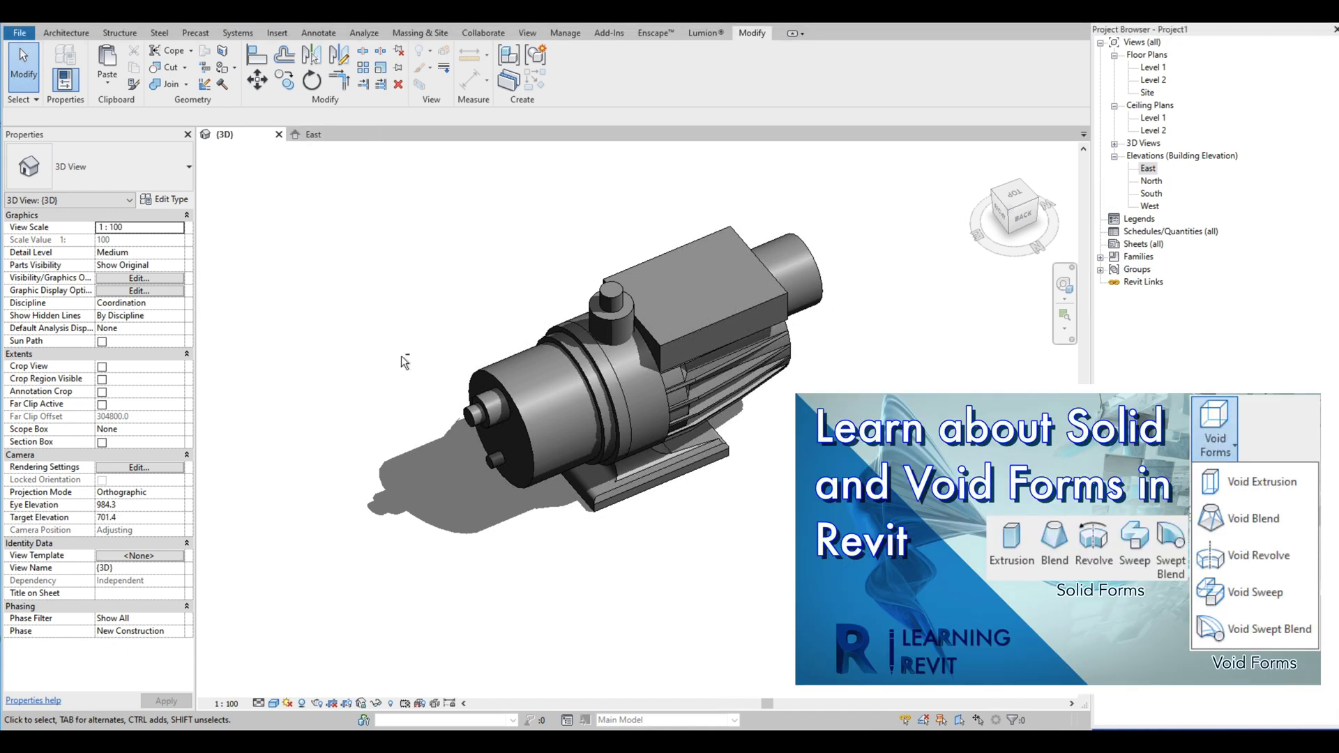
{"action": "middle_click_drag", "start_coordinate": [406, 364], "coordinate": [416, 297], "text": "shift"}
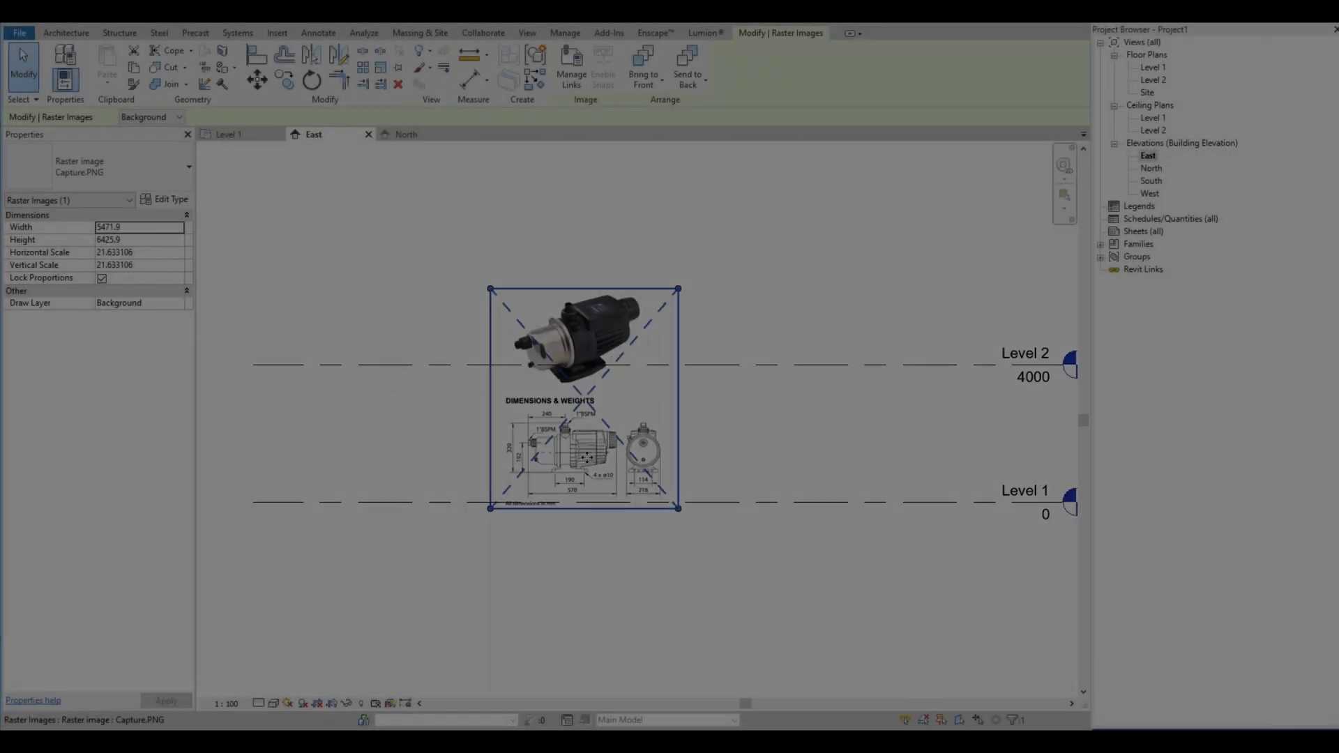
{"action": "scroll", "coordinate": [588, 457], "scroll_direction": "up", "scroll_amount": 1}
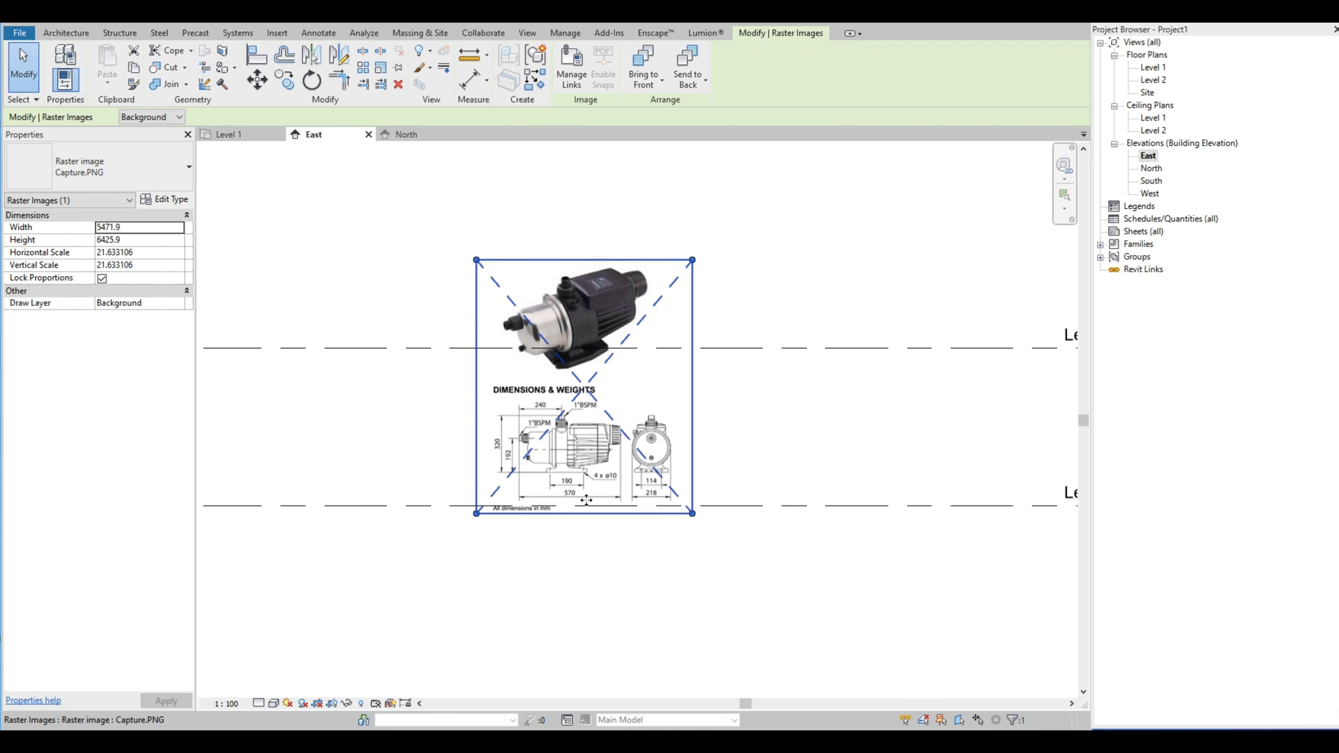
Step: Draw a 570 mm horizontal detail line over the pump drawing, starting at the left end of its overall length dimension
{"action": "scroll", "coordinate": [586, 500], "scroll_direction": "up", "scroll_amount": 5}
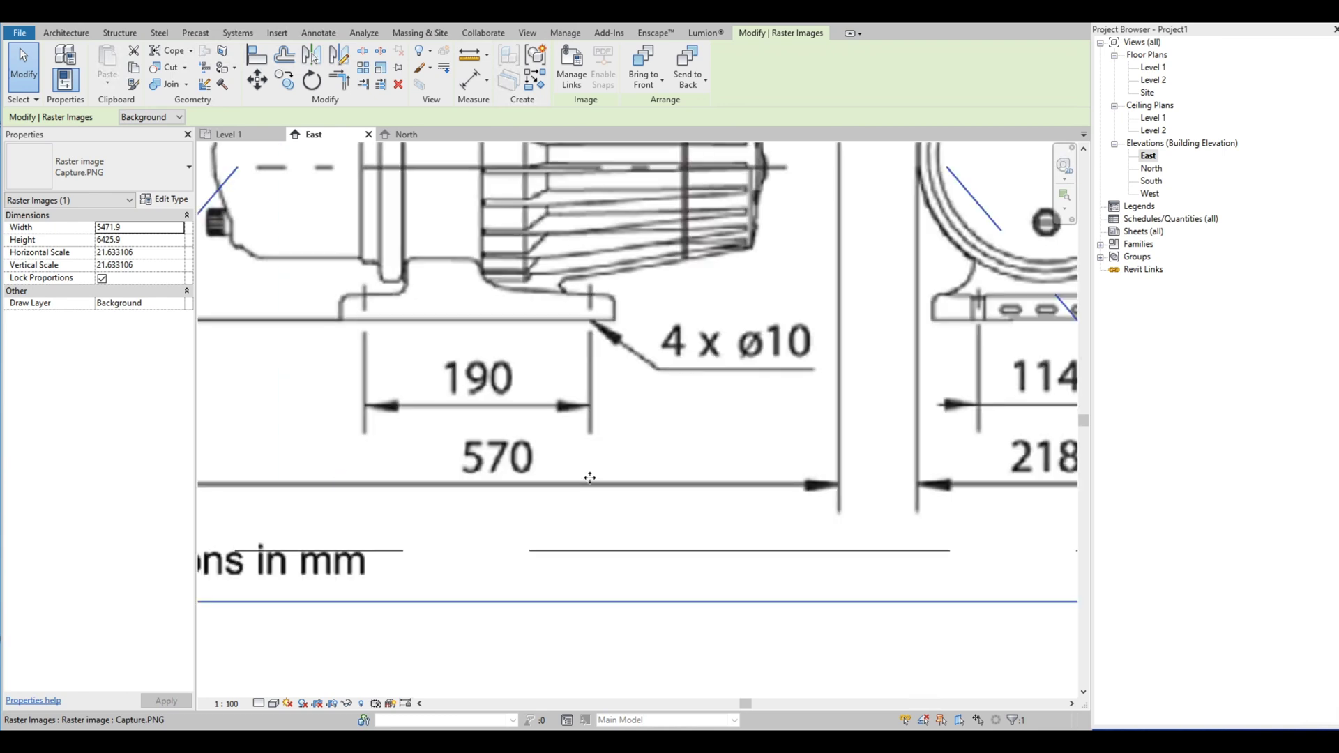
{"action": "scroll", "coordinate": [590, 473], "scroll_direction": "down", "scroll_amount": 4}
{"action": "left_click", "coordinate": [536, 575]}
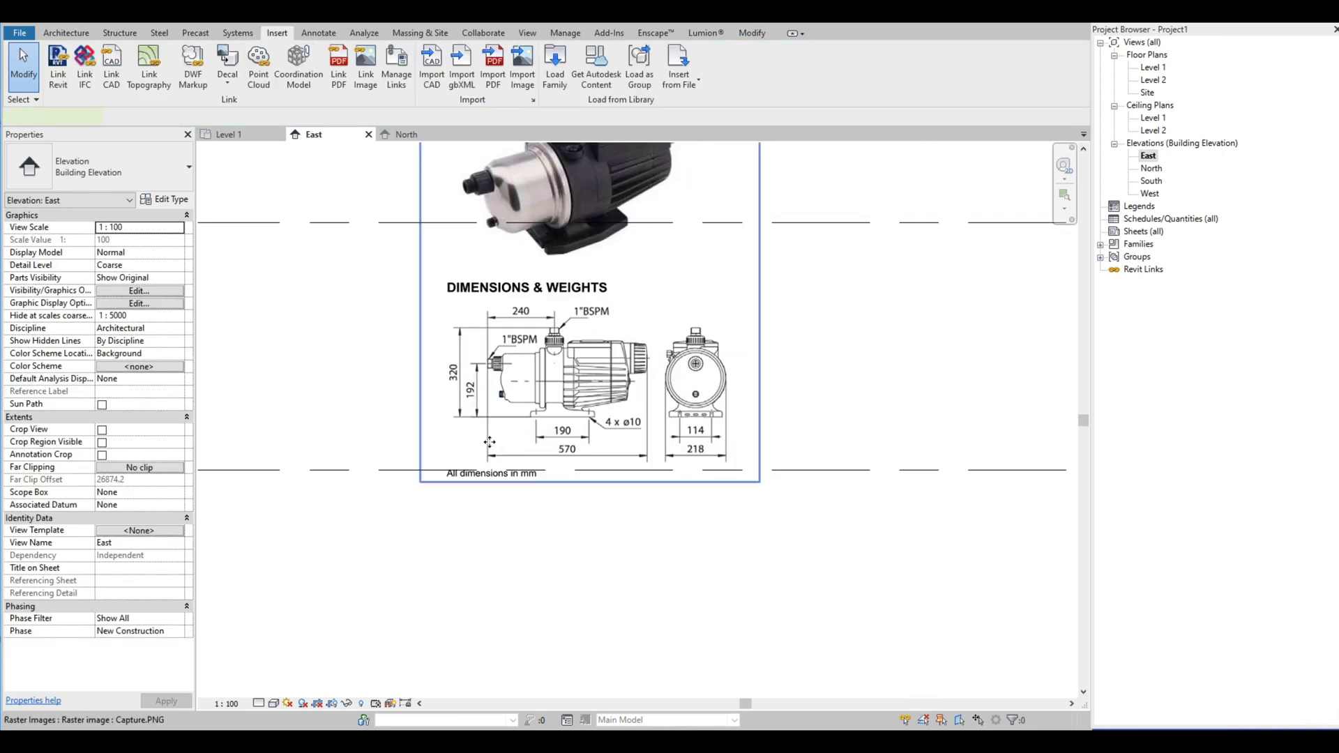
{"action": "left_click", "coordinate": [489, 442]}
{"action": "scroll", "coordinate": [490, 442], "scroll_direction": "up", "scroll_amount": 2}
{"action": "left_click_drag", "start_coordinate": [488, 450], "coordinate": [490, 417]}
{"action": "scroll", "coordinate": [490, 417], "scroll_direction": "up", "scroll_amount": 1}
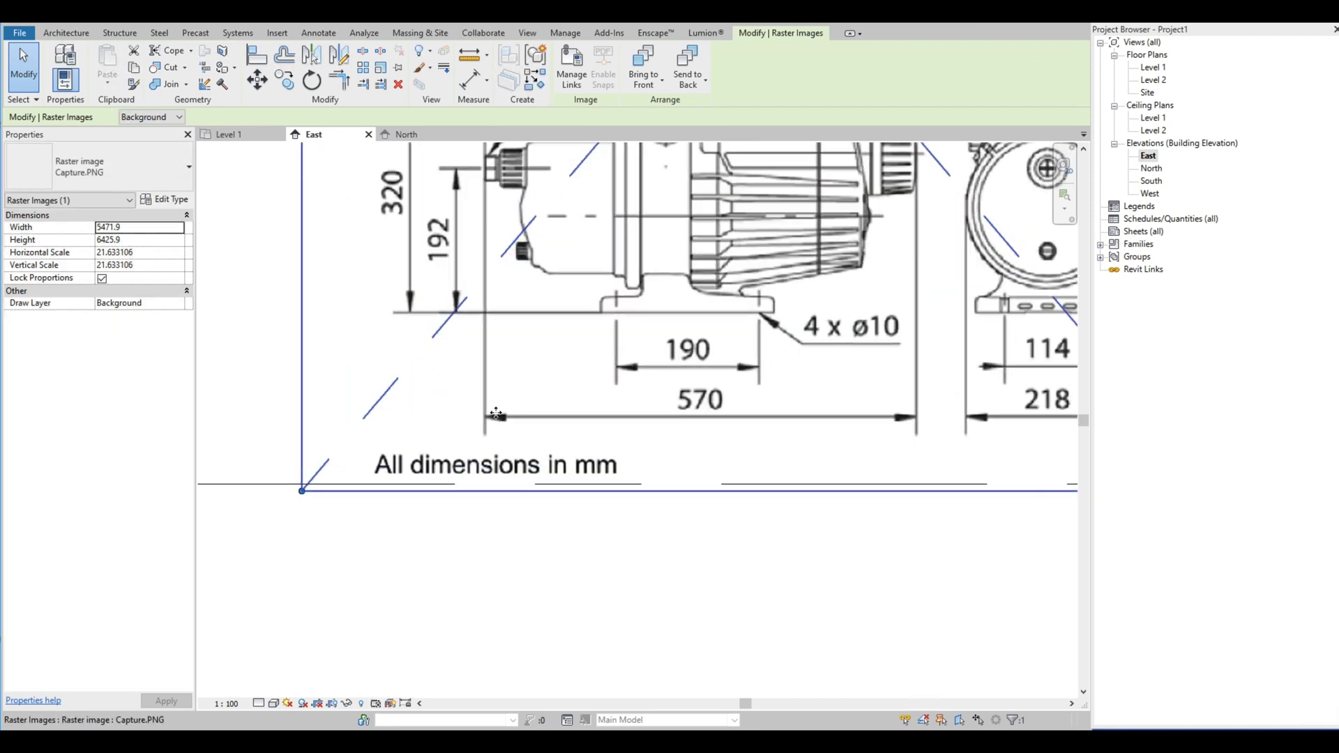
{"action": "left_click", "coordinate": [291, 368]}
{"action": "key", "text": "d"}
{"action": "key", "text": "l"}
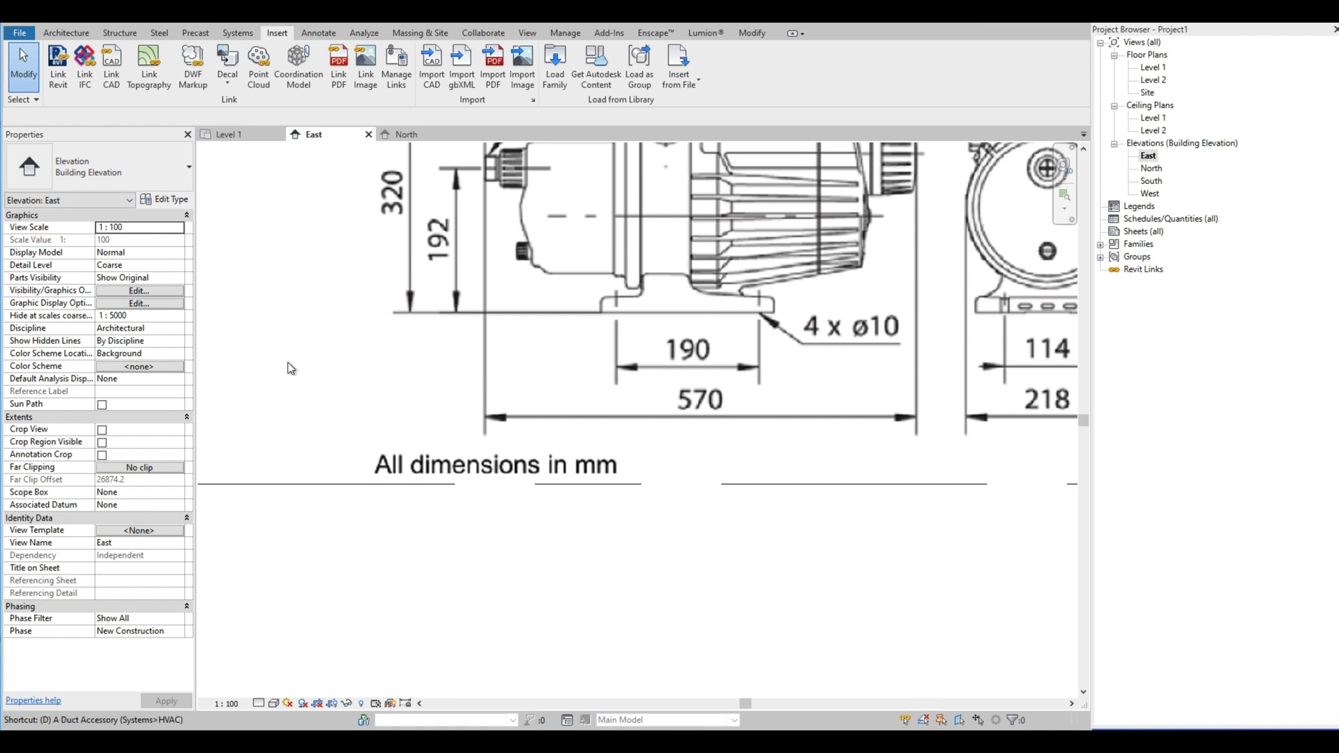
{"action": "left_click", "coordinate": [483, 417]}
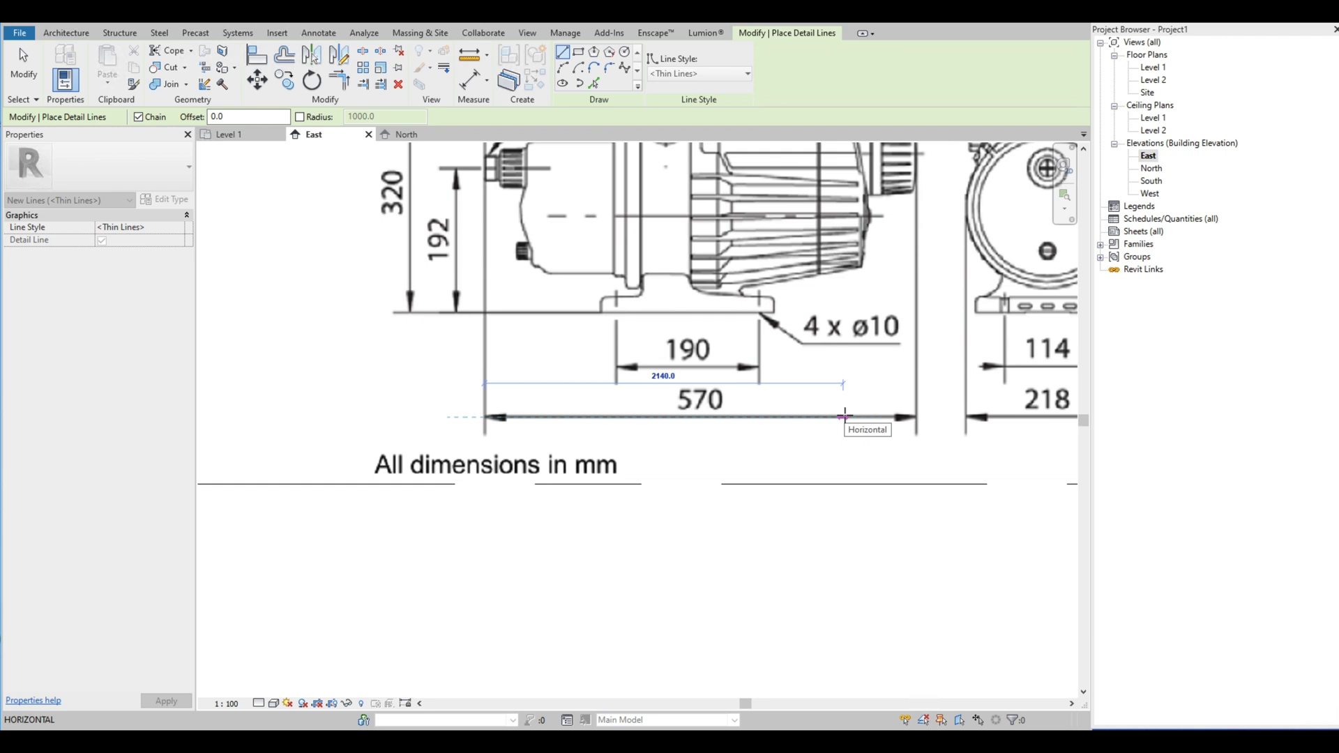
{"action": "type", "text": "570"}
{"action": "key", "text": "Return"}
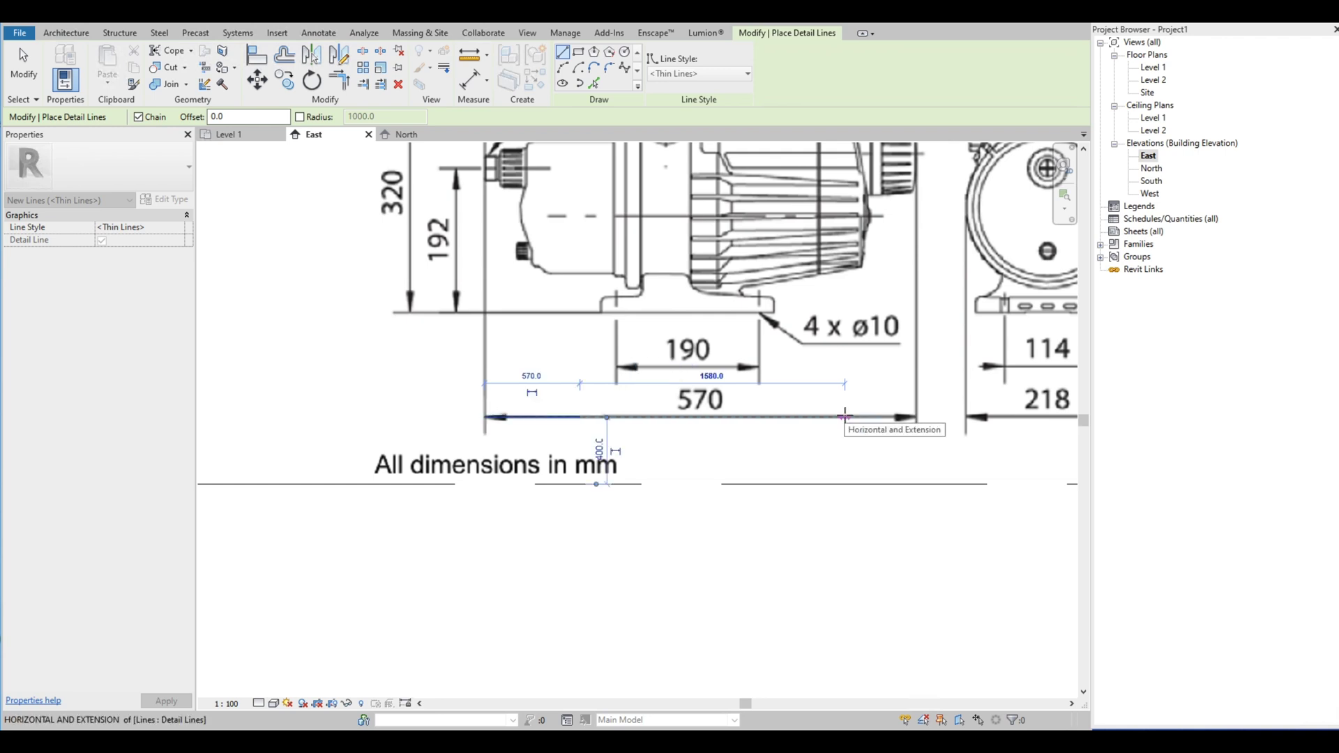
{"action": "key", "text": "Escape"}
{"action": "key", "text": "Escape"}
Step: Scale the pump image graphically so its overall length dimension matches the end of the 570 mm detail line
{"action": "left_click", "coordinate": [701, 398]}
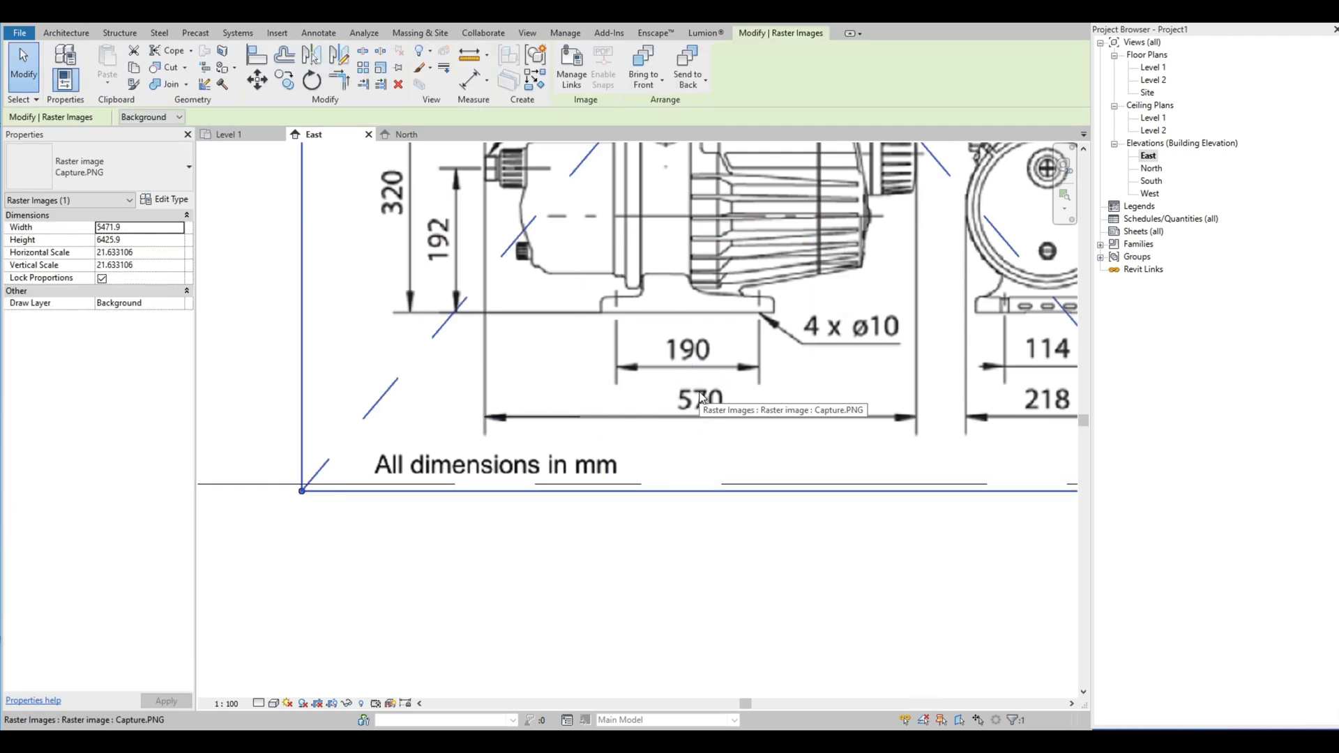
{"action": "left_click", "coordinate": [384, 69]}
{"action": "left_click", "coordinate": [484, 416]}
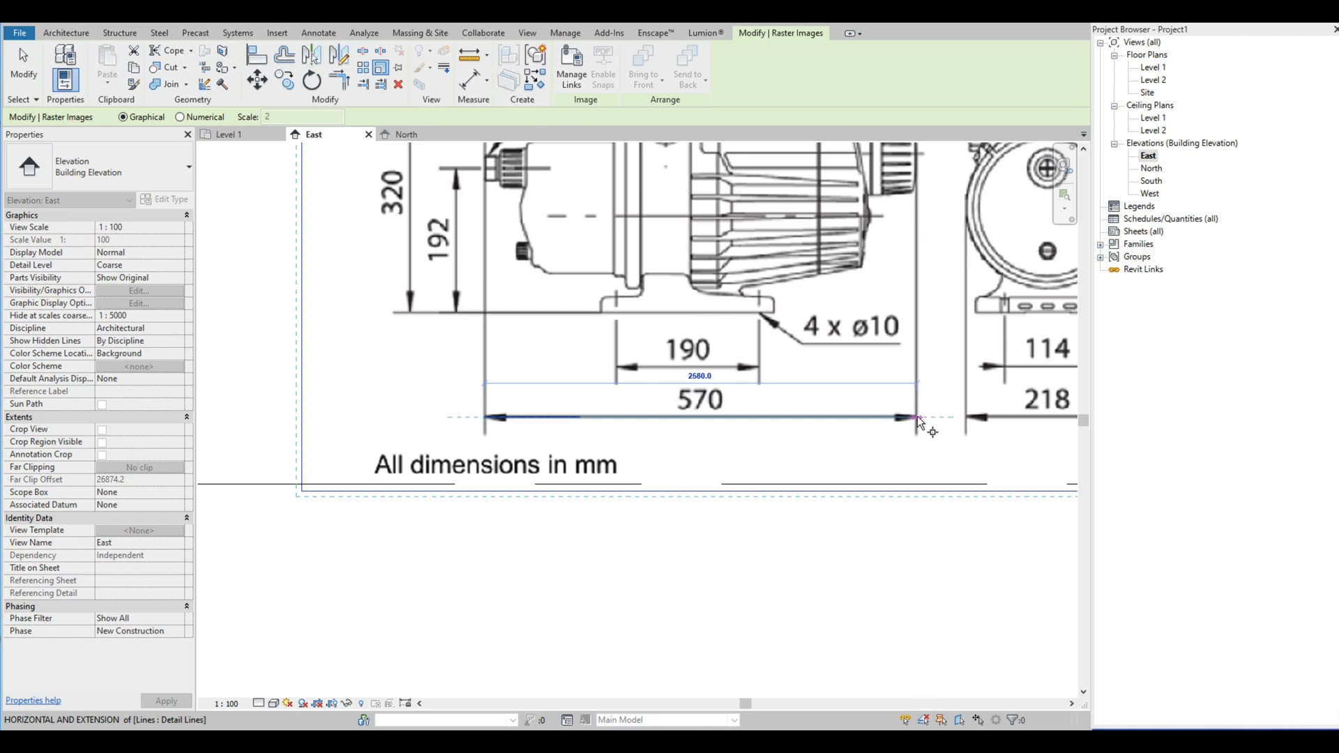
{"action": "scroll", "coordinate": [917, 417], "scroll_direction": "up", "scroll_amount": 5}
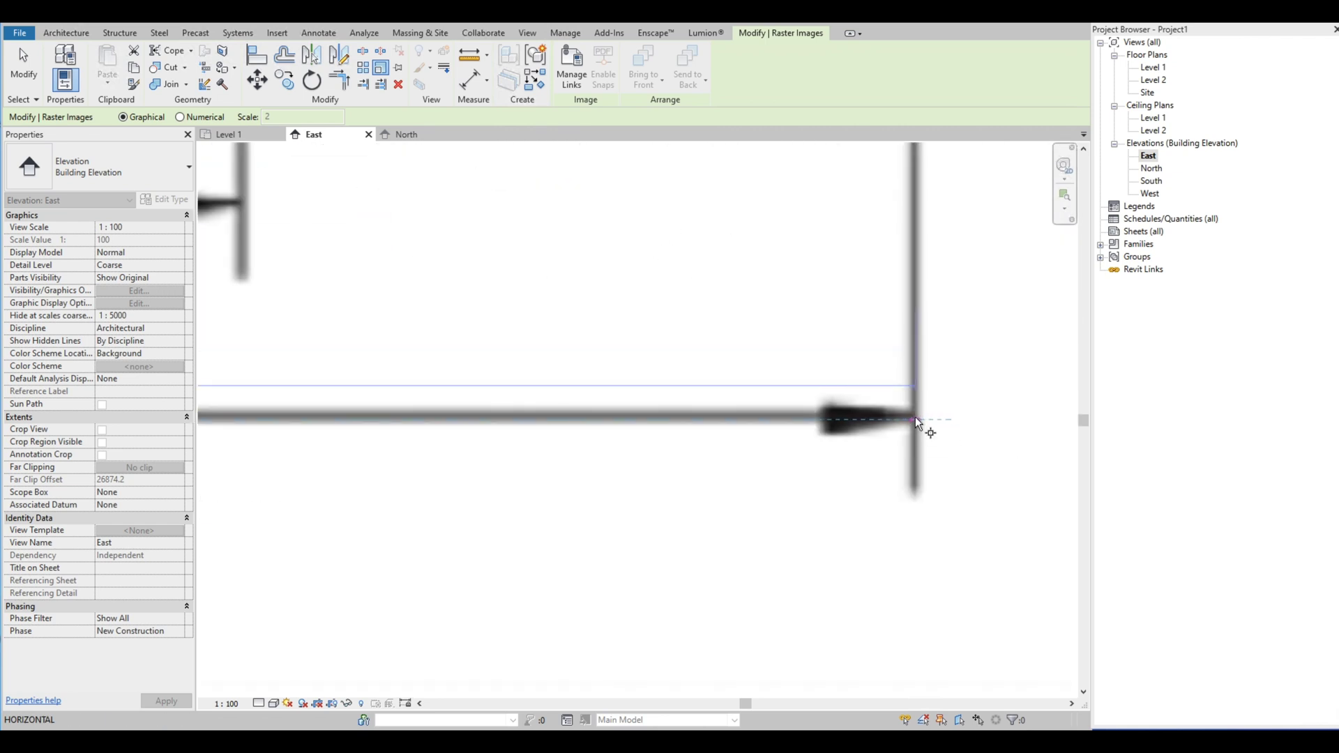
{"action": "left_click", "coordinate": [915, 417]}
{"action": "scroll", "coordinate": [915, 416], "scroll_direction": "down", "scroll_amount": 5}
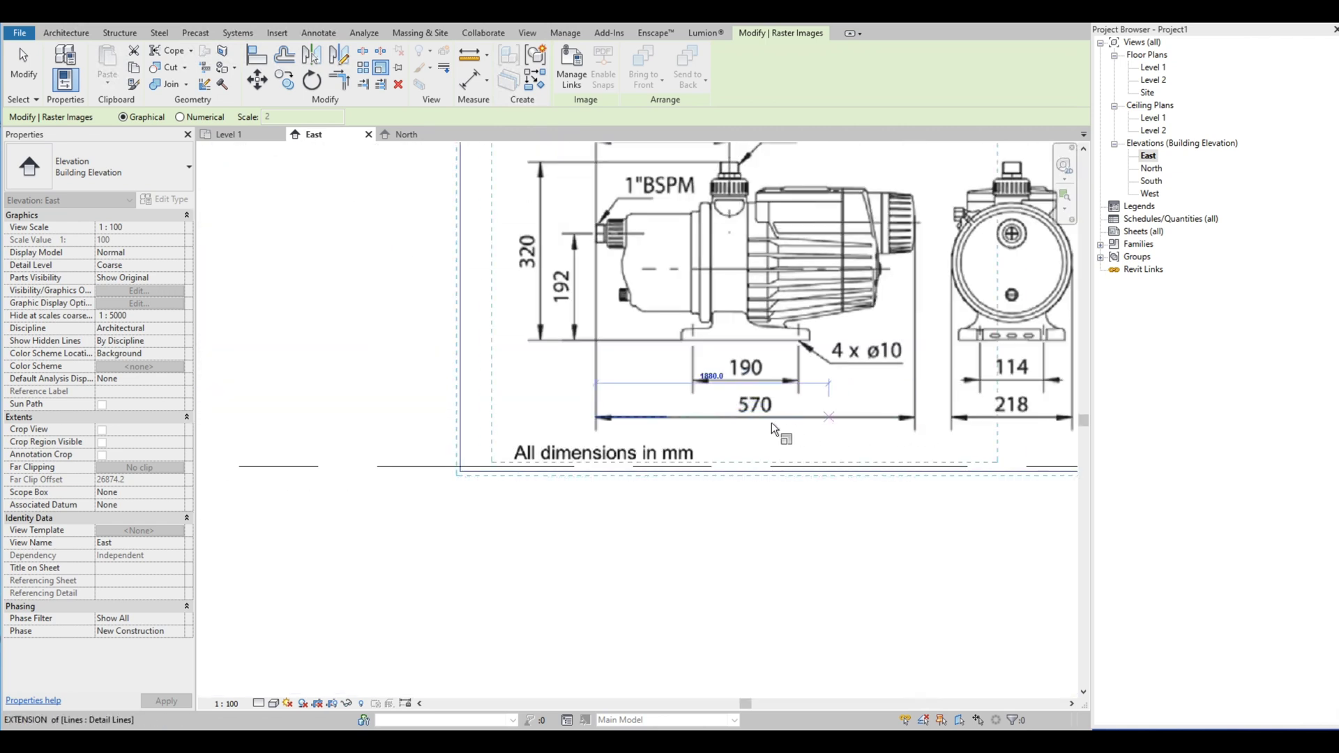
{"action": "left_click", "coordinate": [671, 416]}
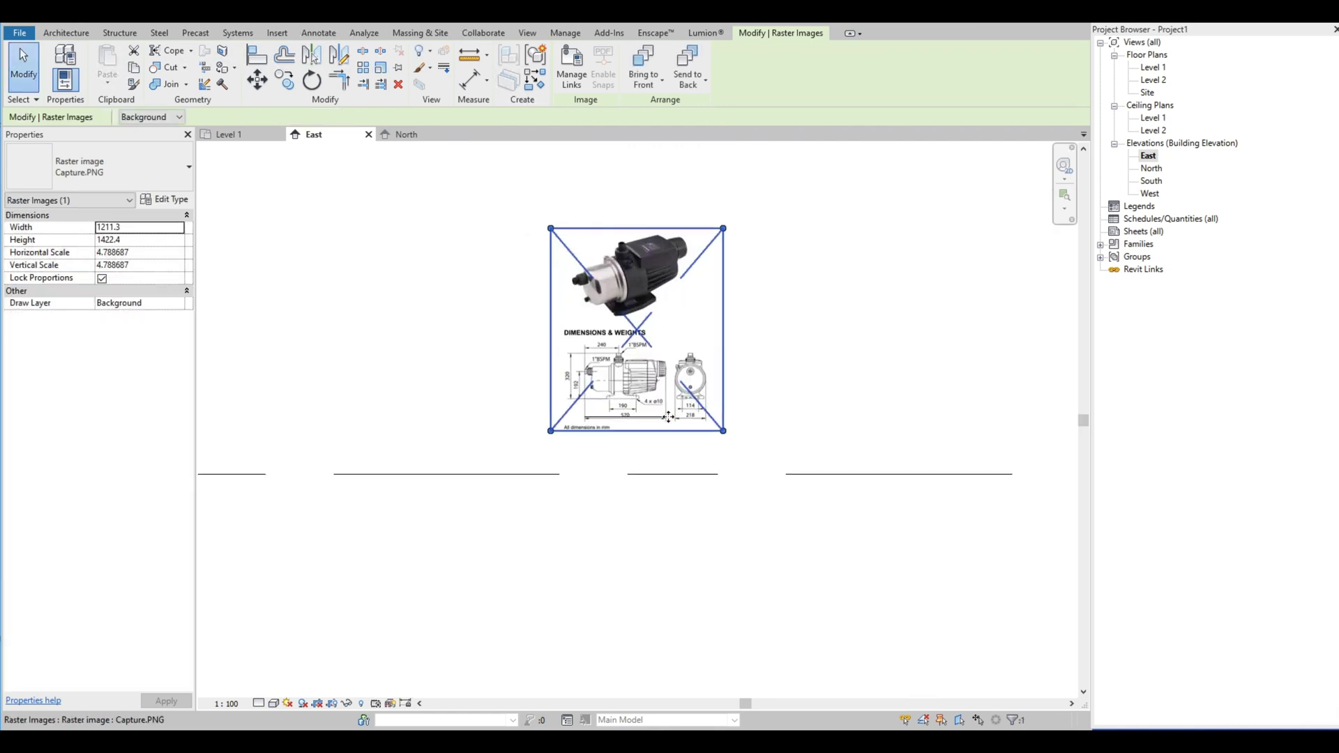
Step: Check the 570 mm detail line against the overall length dimension in the scaled pump image
{"action": "scroll", "coordinate": [648, 415], "scroll_direction": "up", "scroll_amount": 2}
{"action": "scroll", "coordinate": [559, 407], "scroll_direction": "up", "scroll_amount": 5}
{"action": "key", "text": "Escape"}
{"action": "left_click", "coordinate": [555, 458]}
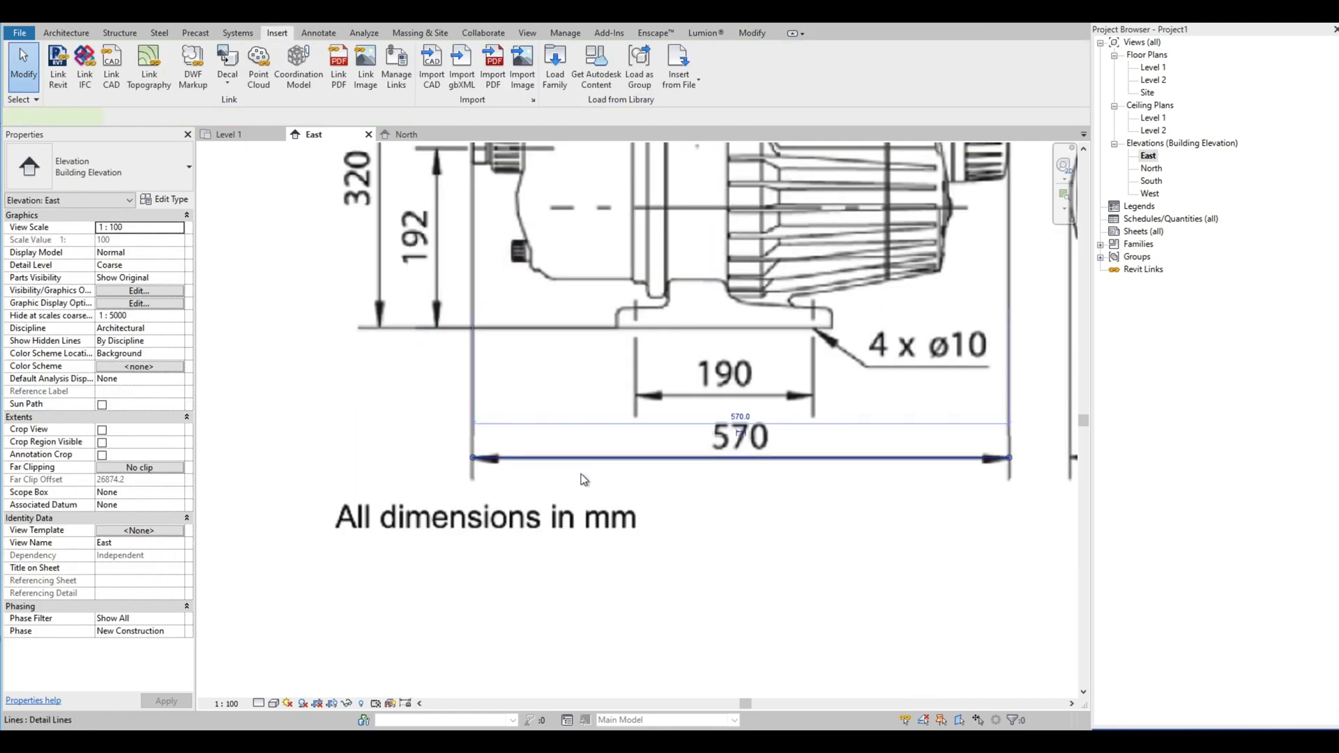
{"action": "scroll", "coordinate": [600, 479], "scroll_direction": "down", "scroll_amount": 3}
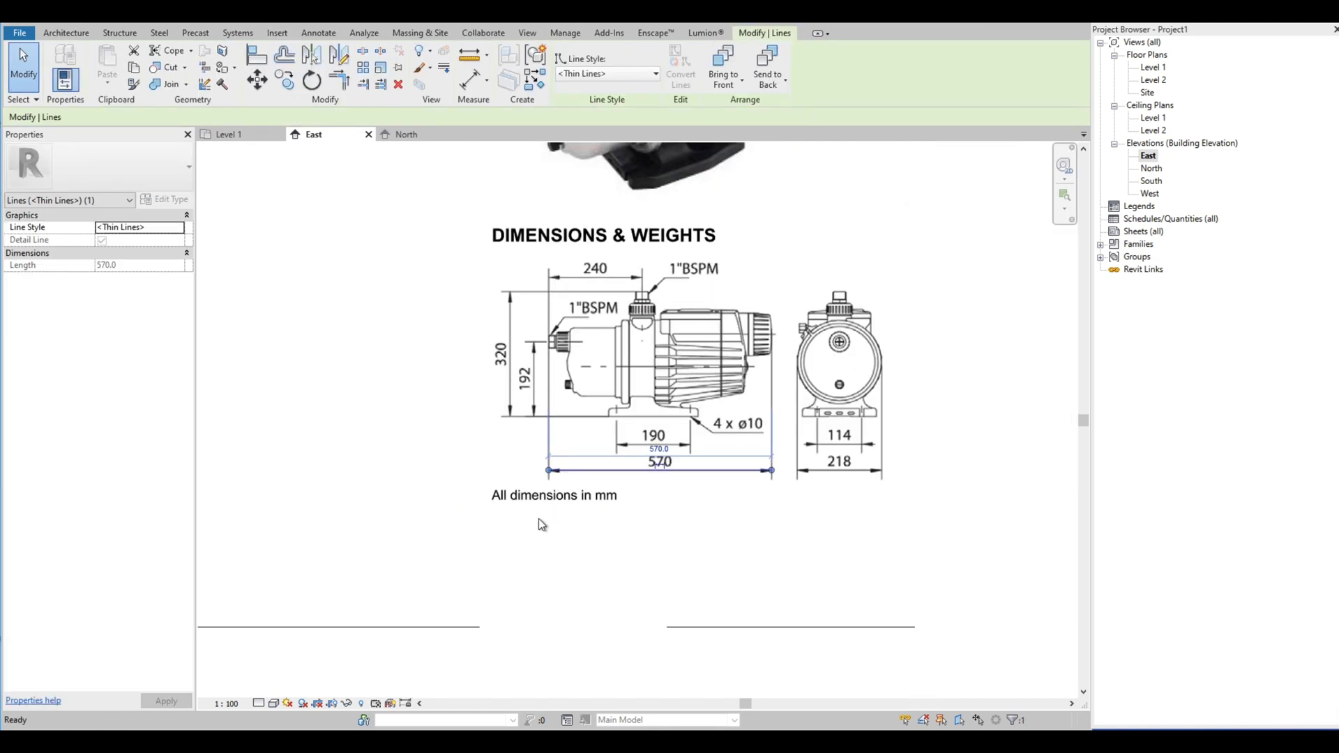
{"action": "key", "text": "Escape"}
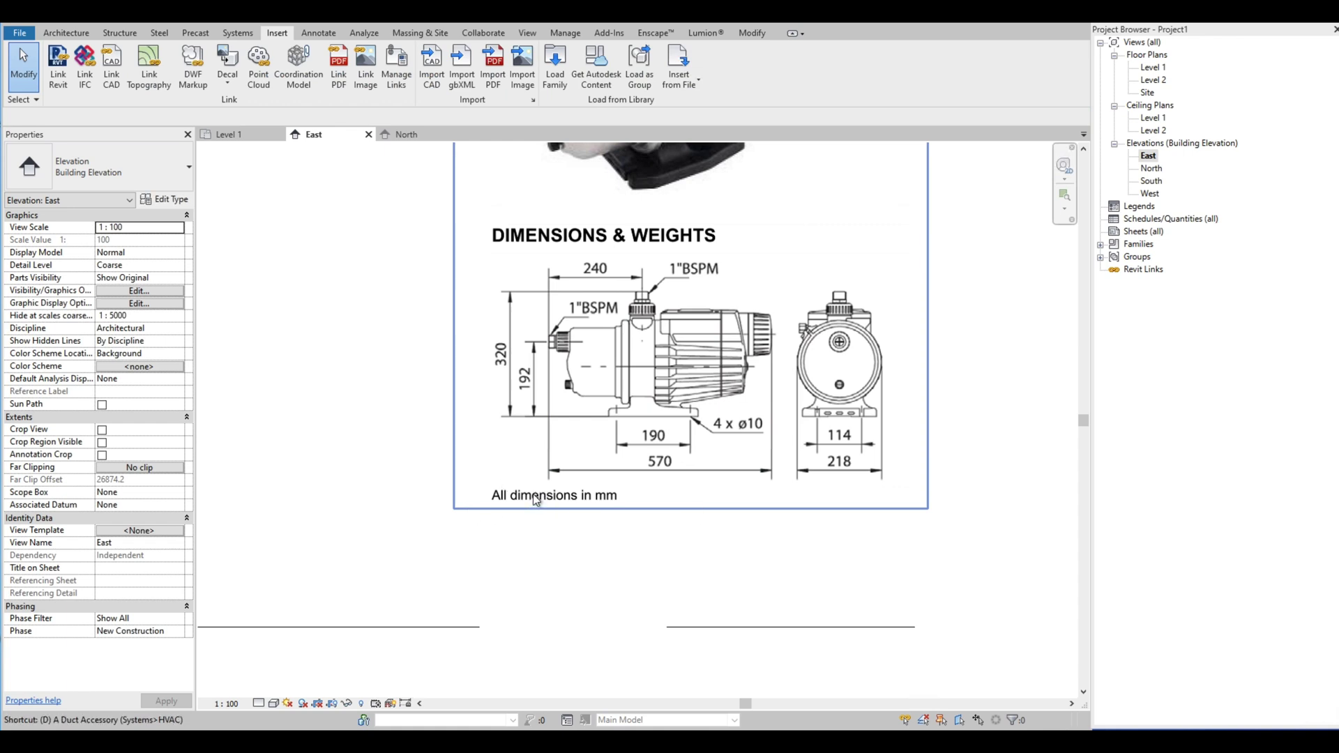
Step: Check the scaled drawing's overall height and the horizontal distance to the top port using temporary detail lines
{"action": "key", "text": "d"}
{"action": "key", "text": "l"}
{"action": "scroll", "coordinate": [516, 370], "scroll_direction": "up", "scroll_amount": 1}
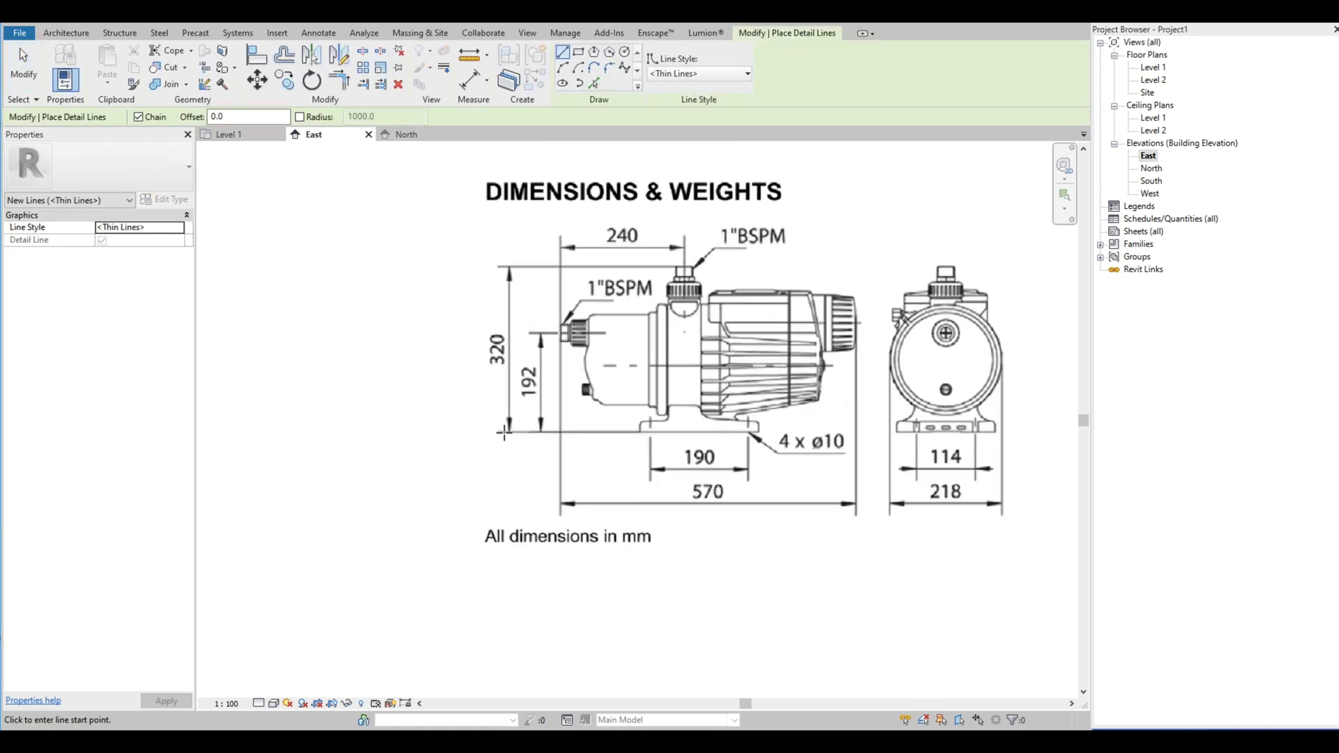
{"action": "left_click", "coordinate": [509, 433]}
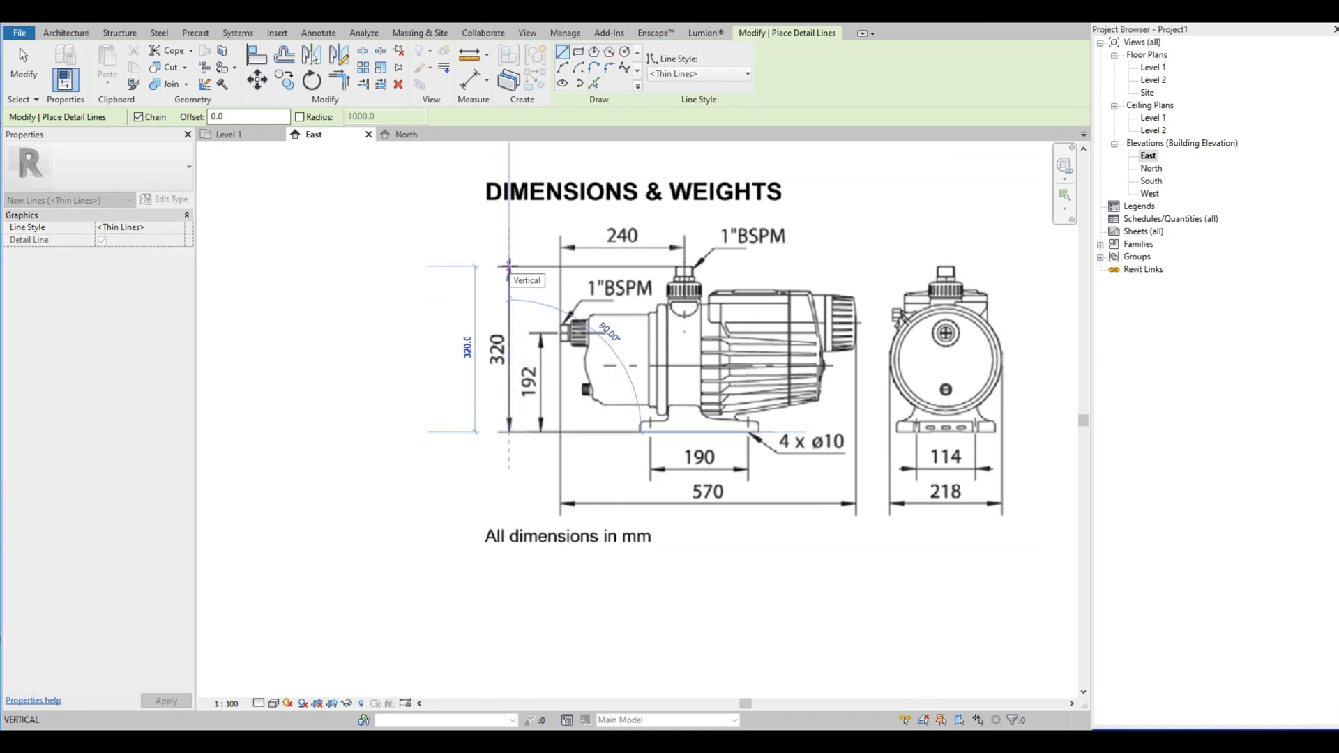
{"action": "left_click", "coordinate": [569, 263]}
{"action": "key", "text": "Escape"}
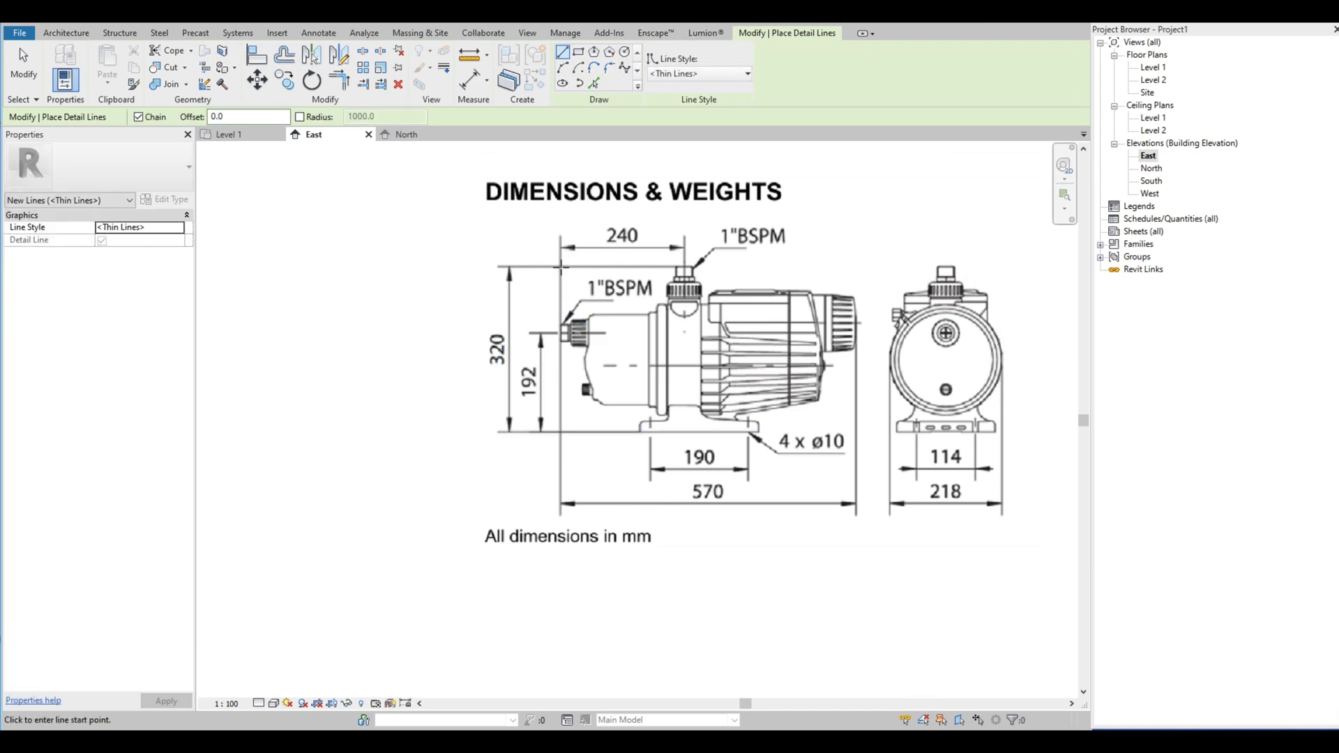
{"action": "left_click", "coordinate": [561, 265]}
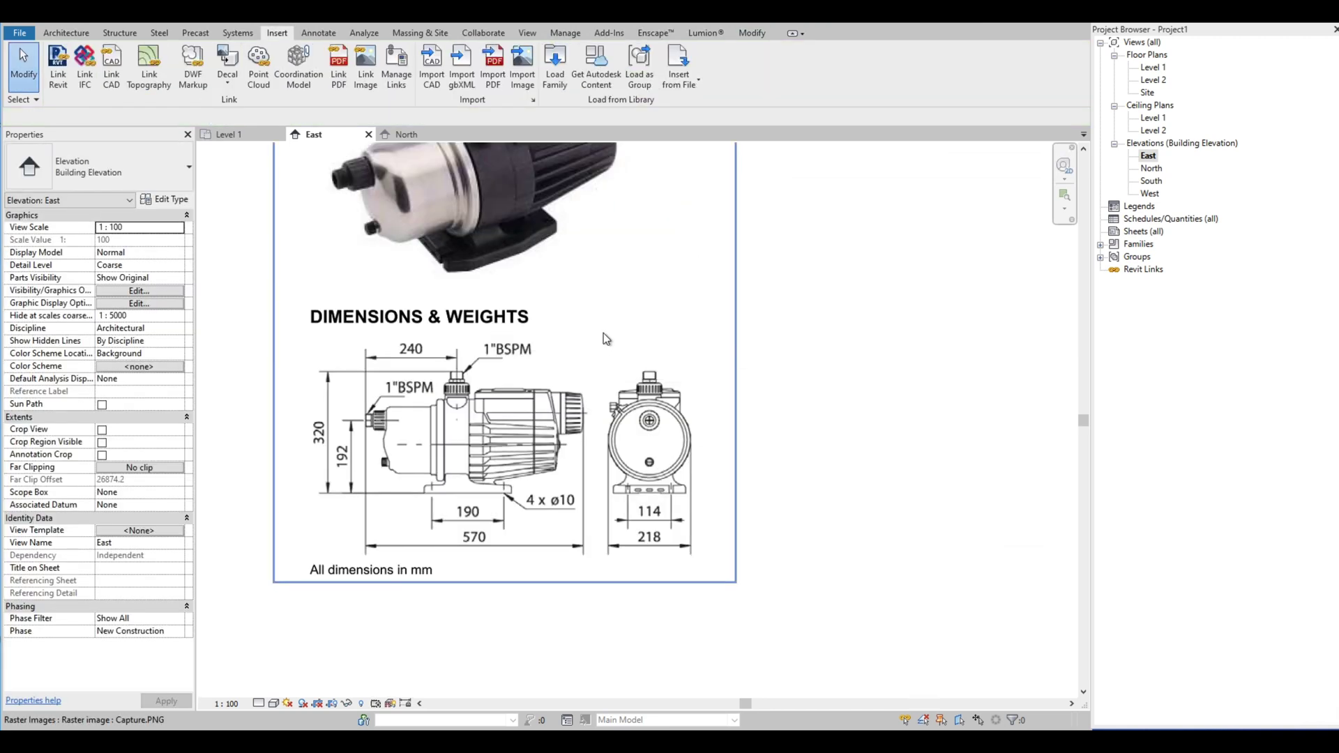
Step: Start an in-place model in the Generic Models category and accept the name Generic Models 1
{"action": "scroll", "coordinate": [606, 339], "scroll_direction": "down", "scroll_amount": 3}
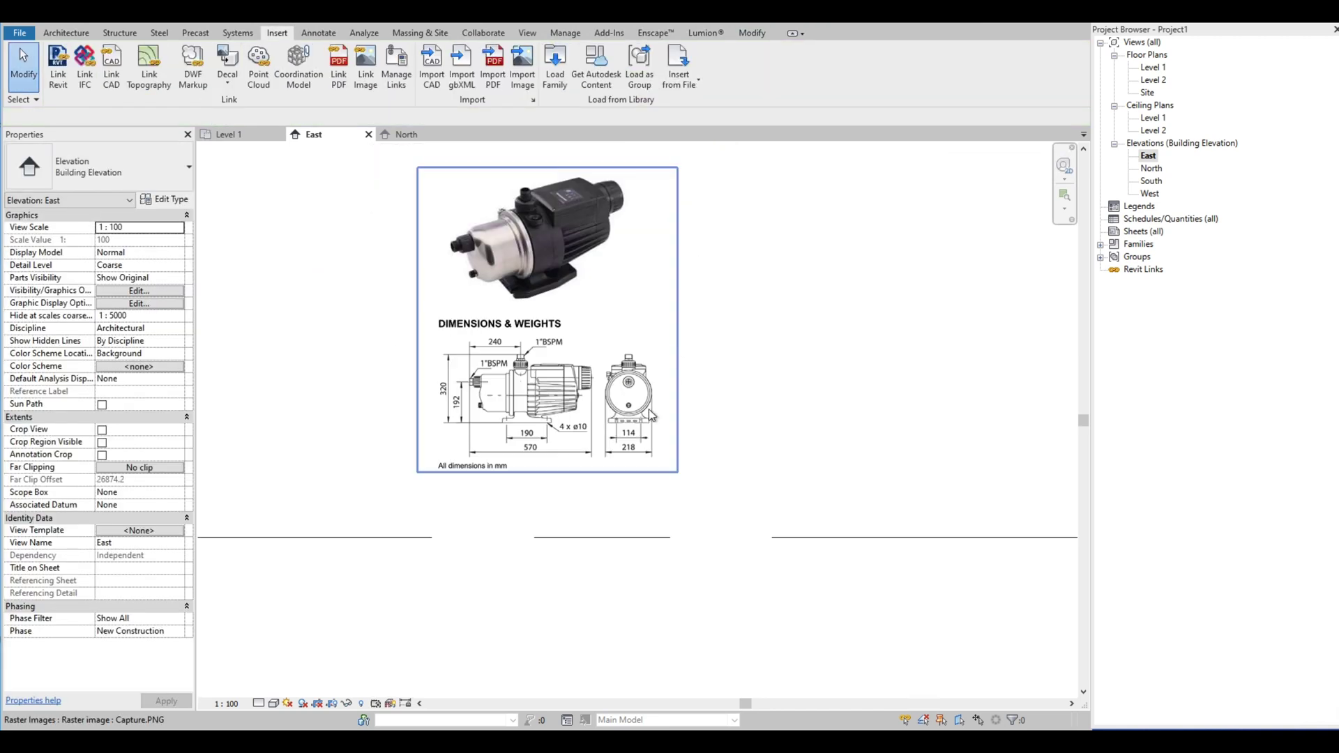
{"action": "scroll", "coordinate": [693, 337], "scroll_direction": "up", "scroll_amount": 4}
{"action": "scroll", "coordinate": [705, 359], "scroll_direction": "down", "scroll_amount": 1}
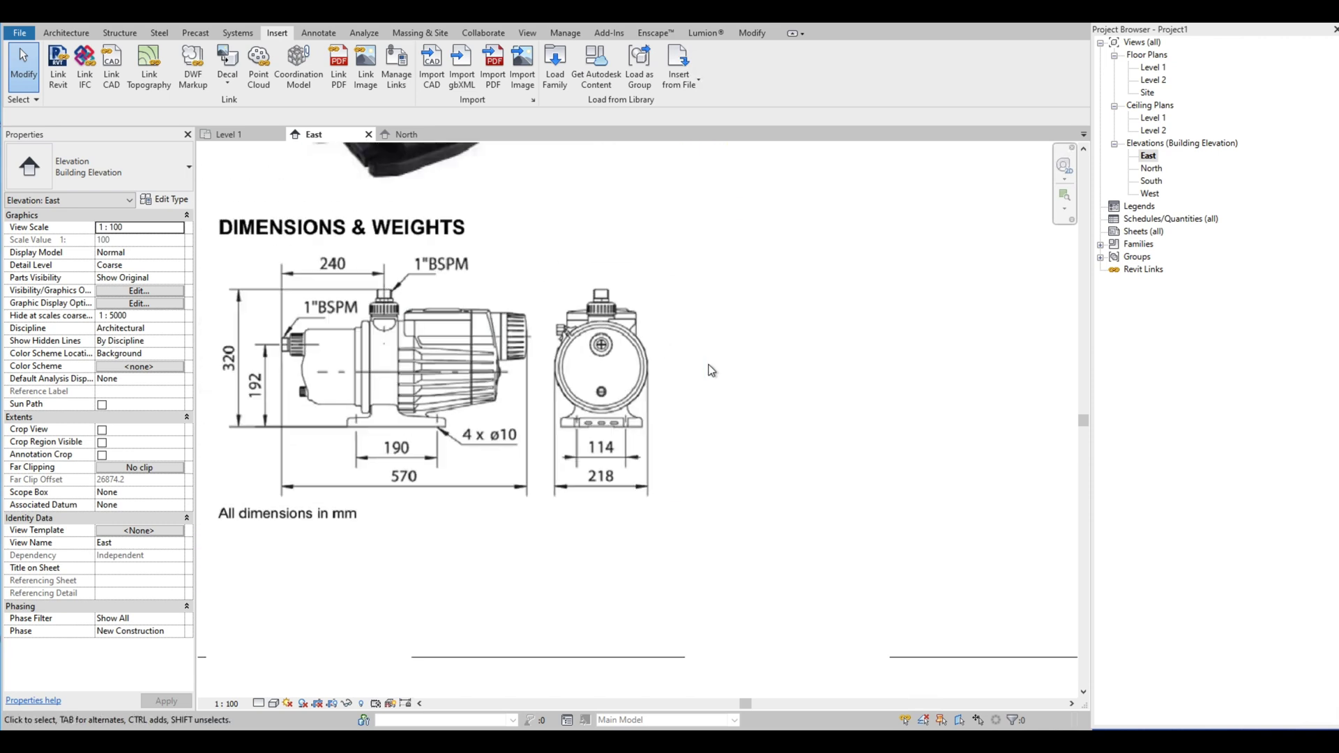
{"action": "scroll", "coordinate": [710, 370], "scroll_direction": "down", "scroll_amount": 2}
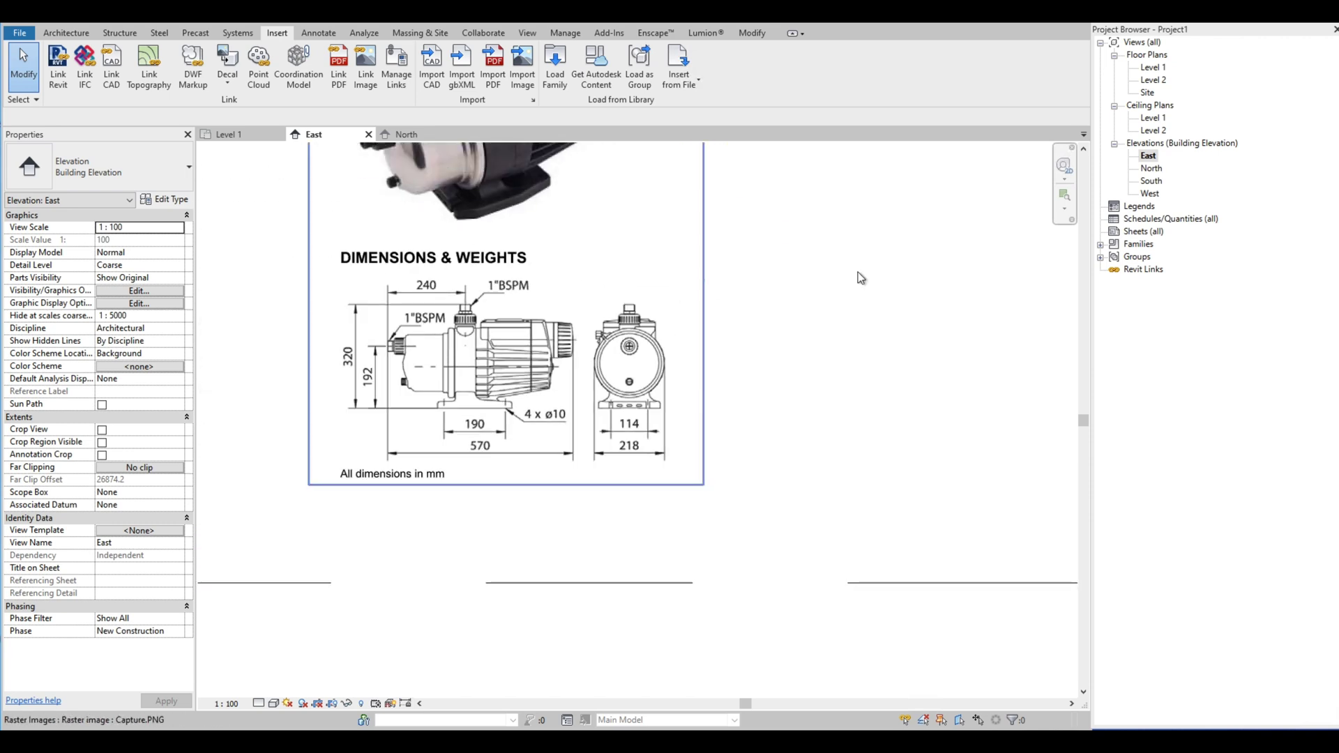
{"action": "left_click", "coordinate": [66, 33]}
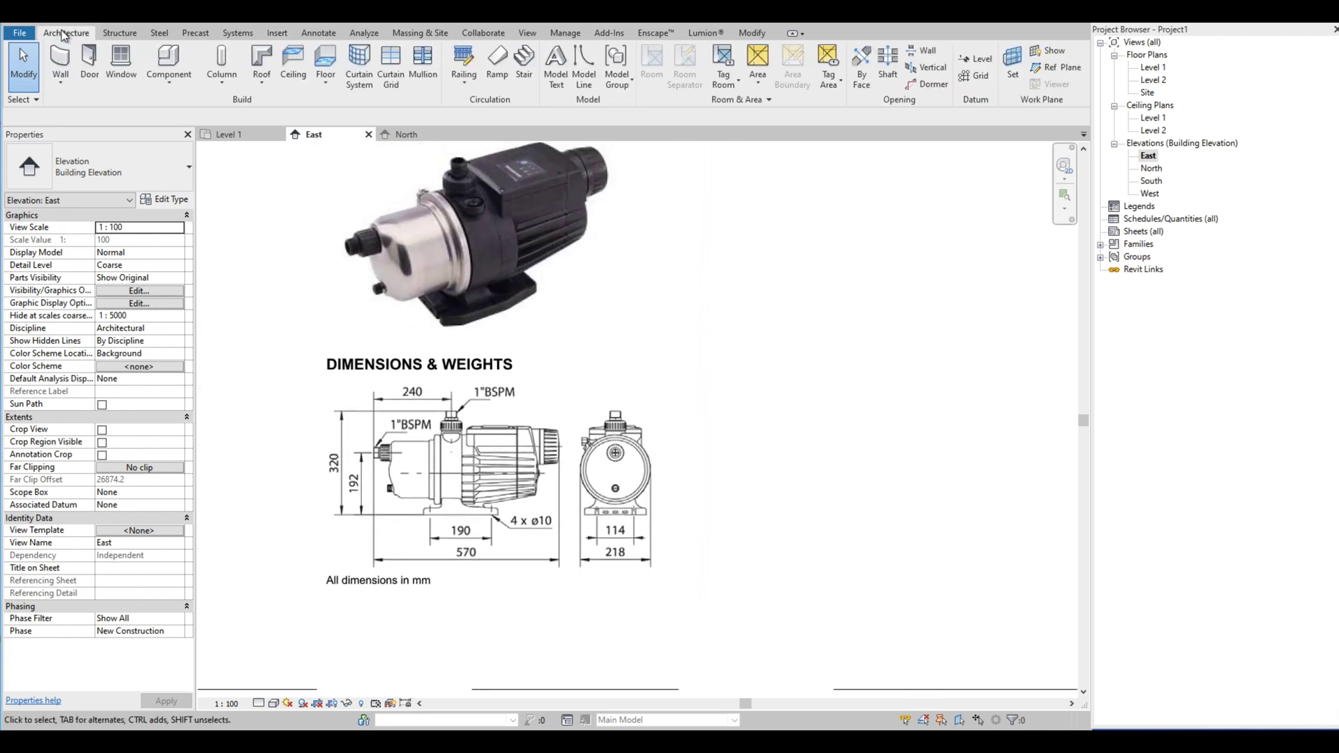
{"action": "left_click", "coordinate": [170, 82]}
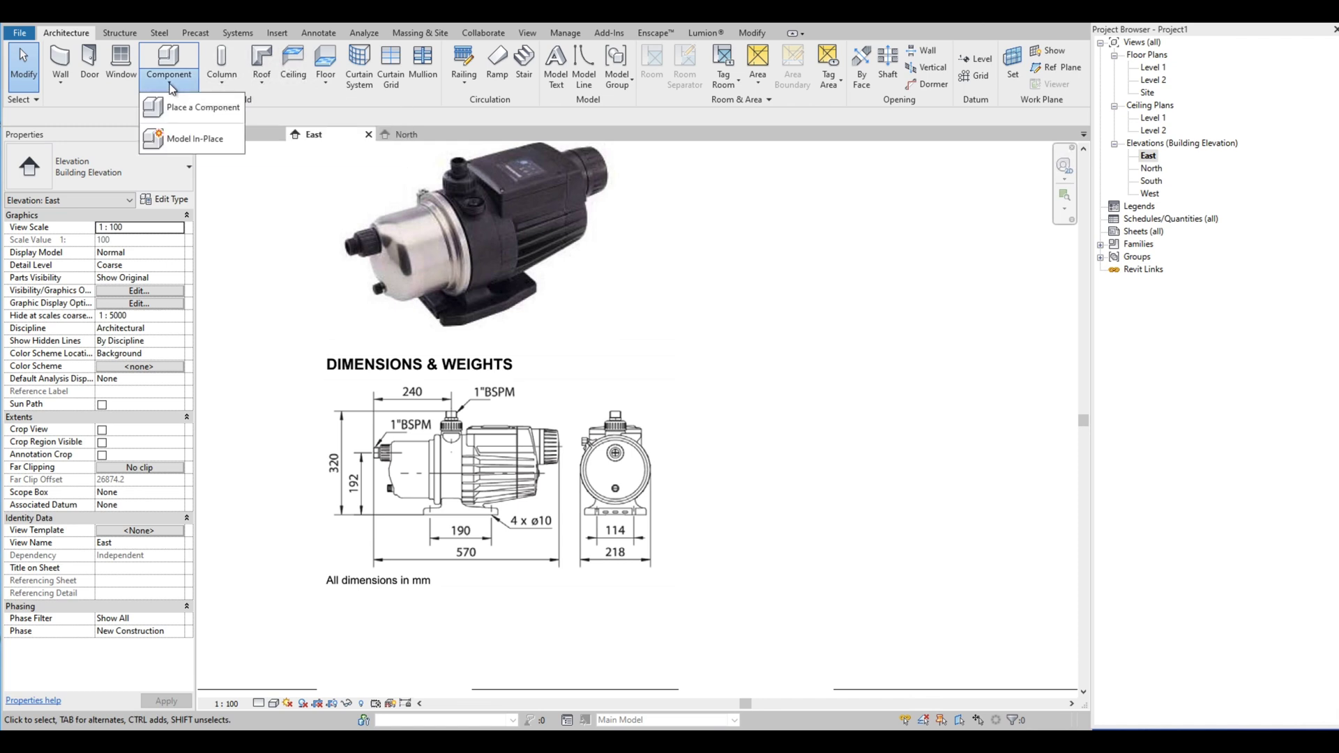
{"action": "left_click", "coordinate": [194, 139]}
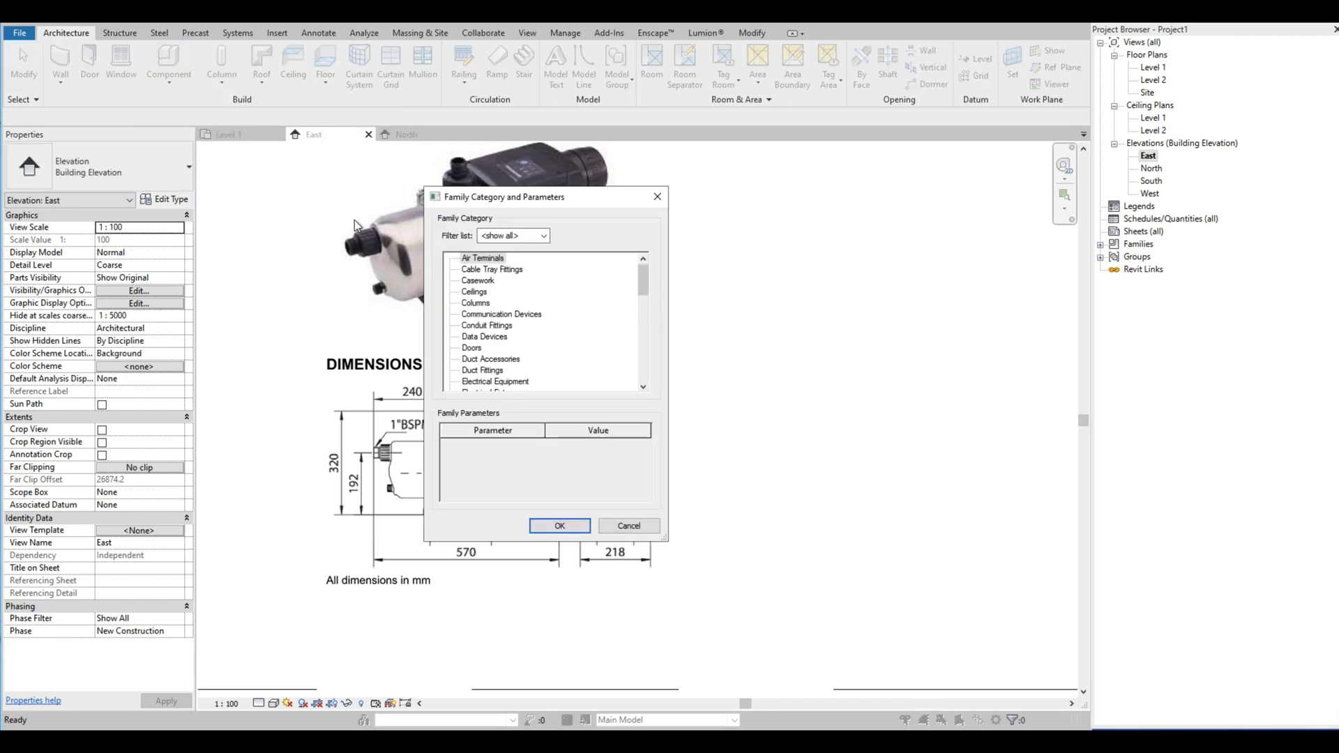
{"action": "scroll", "coordinate": [500, 326], "scroll_direction": "down", "scroll_amount": 1}
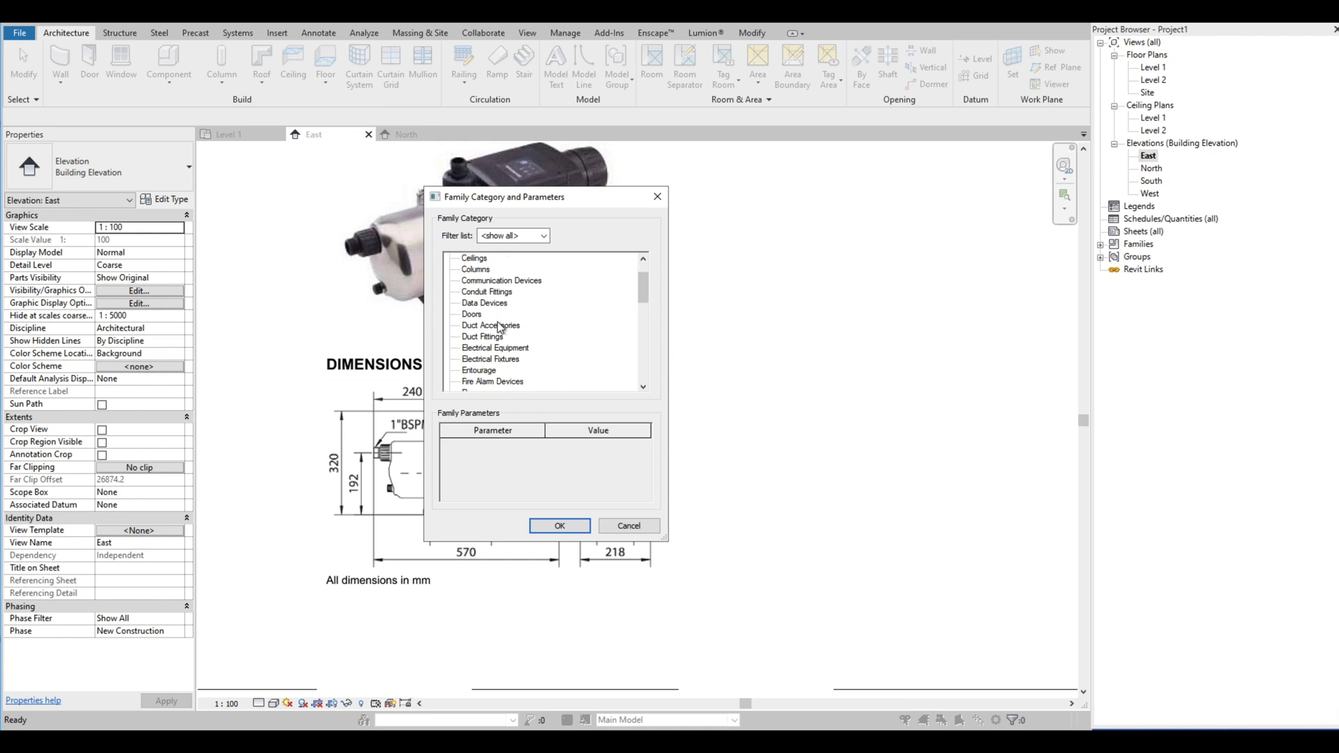
{"action": "scroll", "coordinate": [513, 309], "scroll_direction": "down", "scroll_amount": 1}
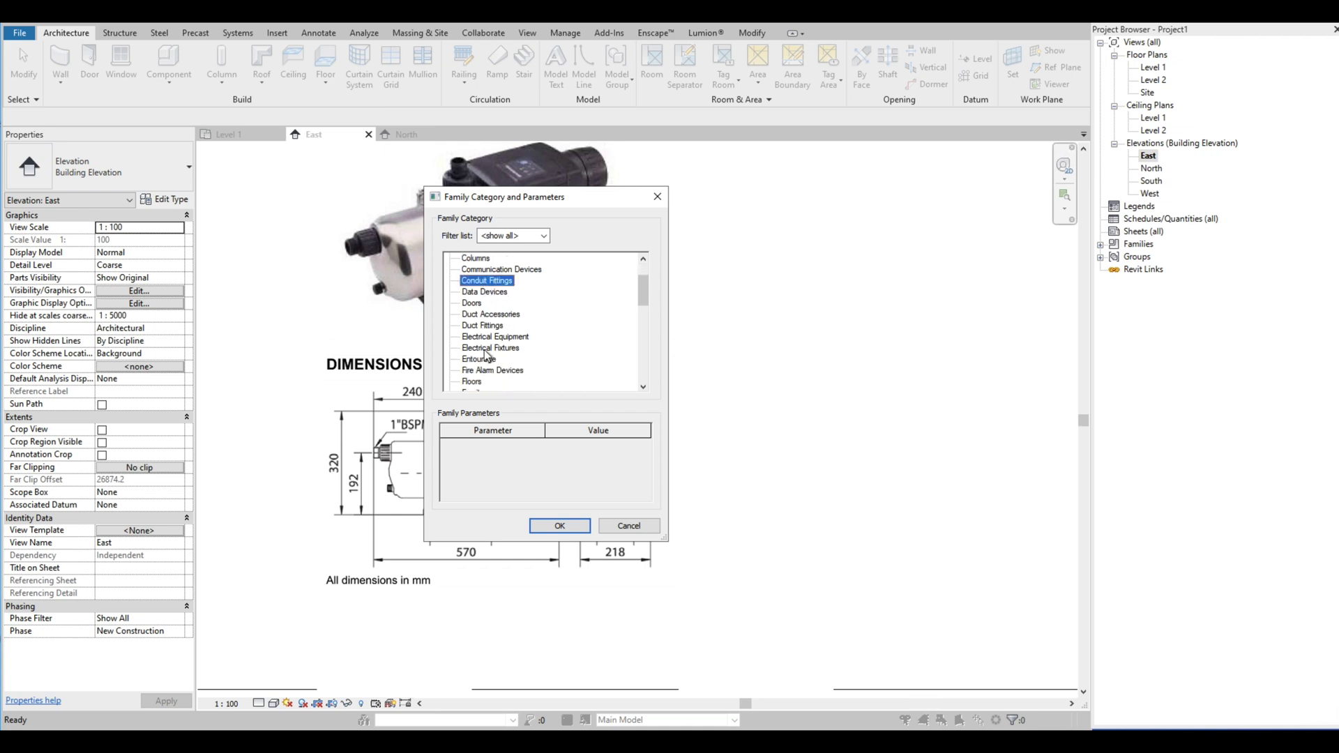
{"action": "key", "text": "g"}
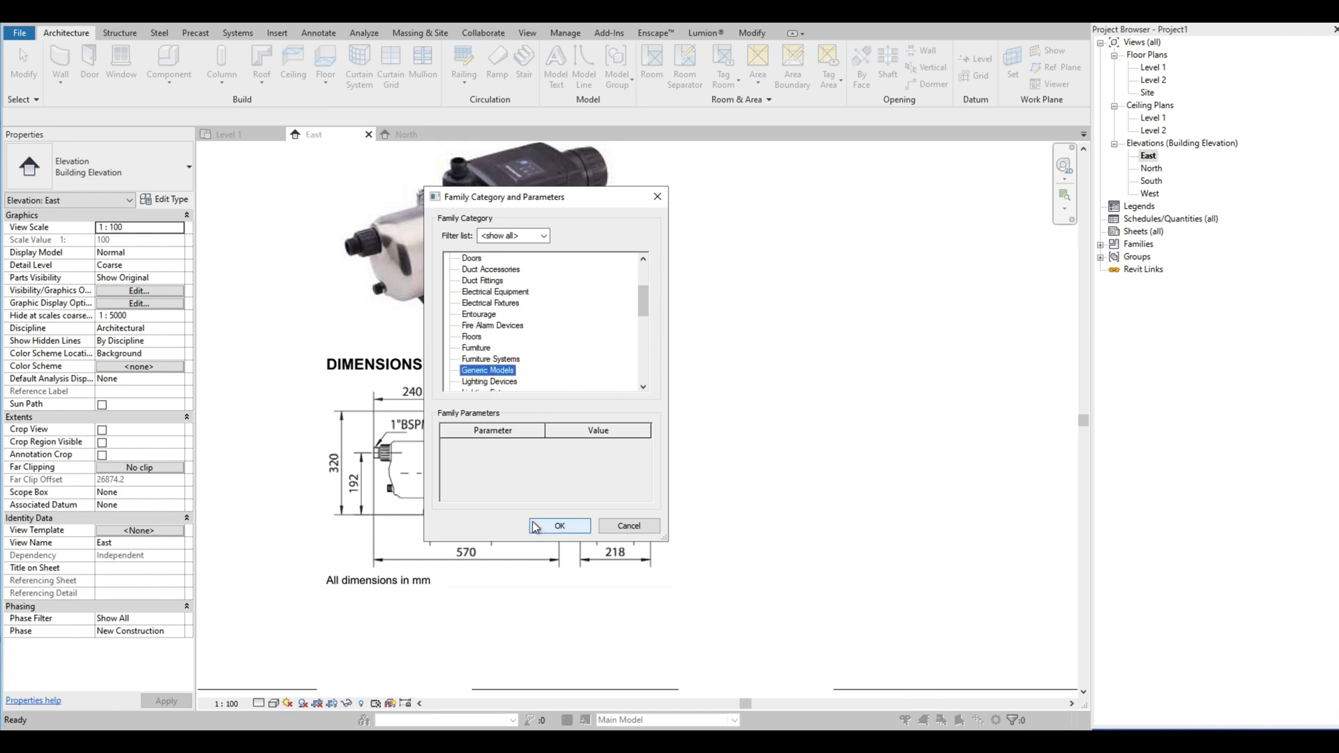
{"action": "left_click", "coordinate": [558, 526]}
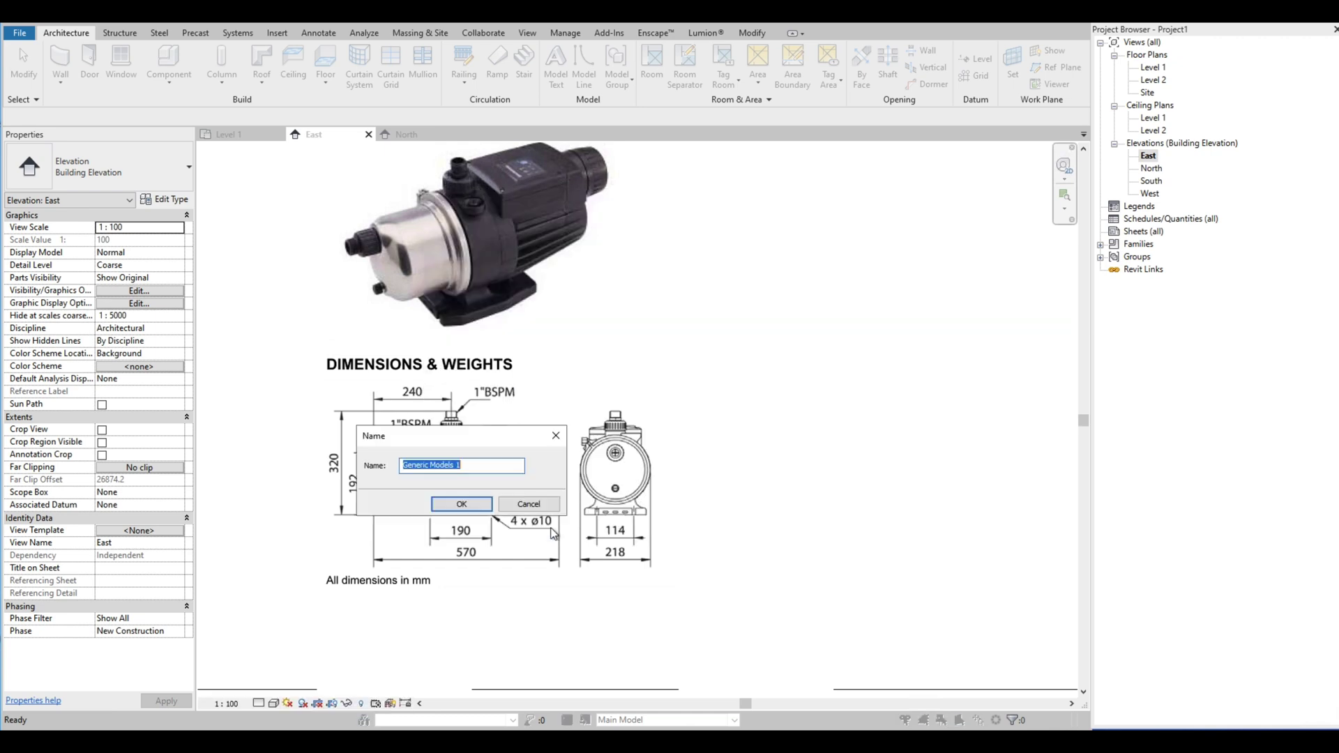
{"action": "left_click", "coordinate": [461, 503]}
Step: Draw a vertical reference plane between the elevation markers in the Level 1 ceiling plan
{"action": "scroll", "coordinate": [483, 366], "scroll_direction": "down", "scroll_amount": 2}
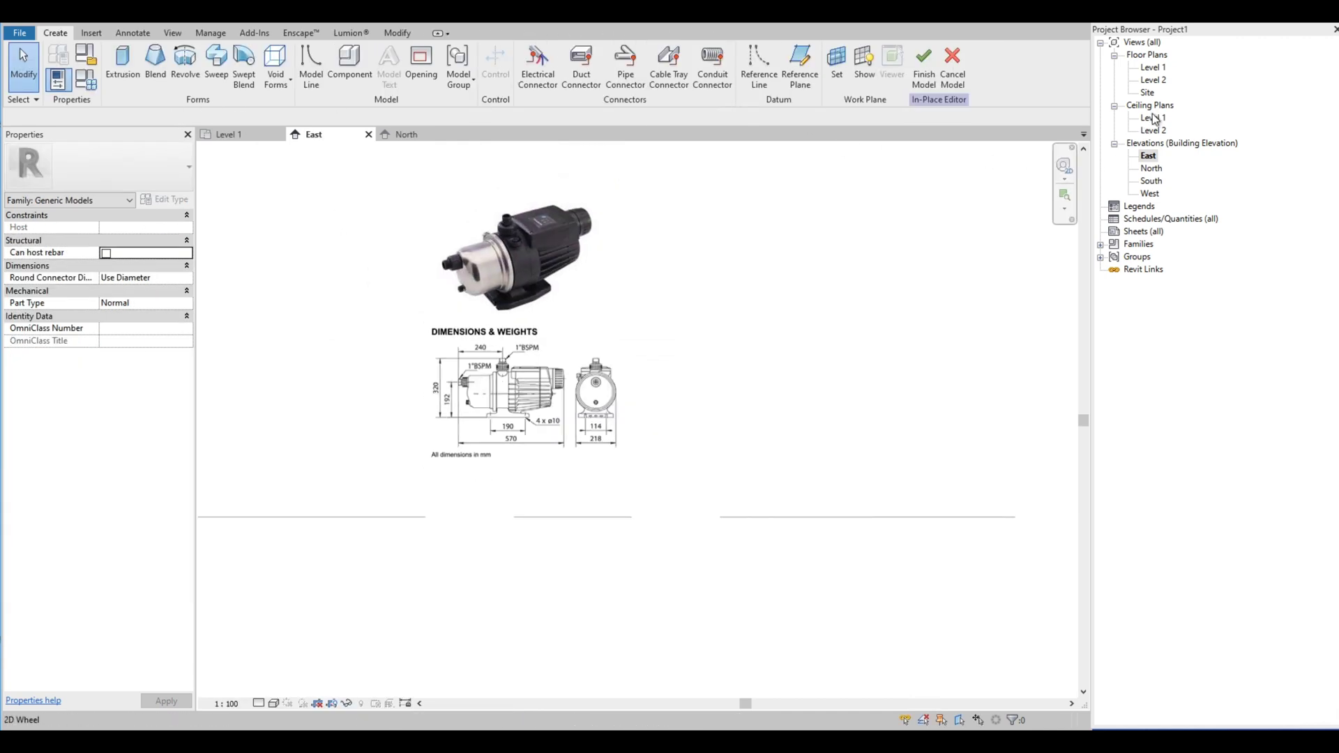
{"action": "double_click", "coordinate": [1153, 67]}
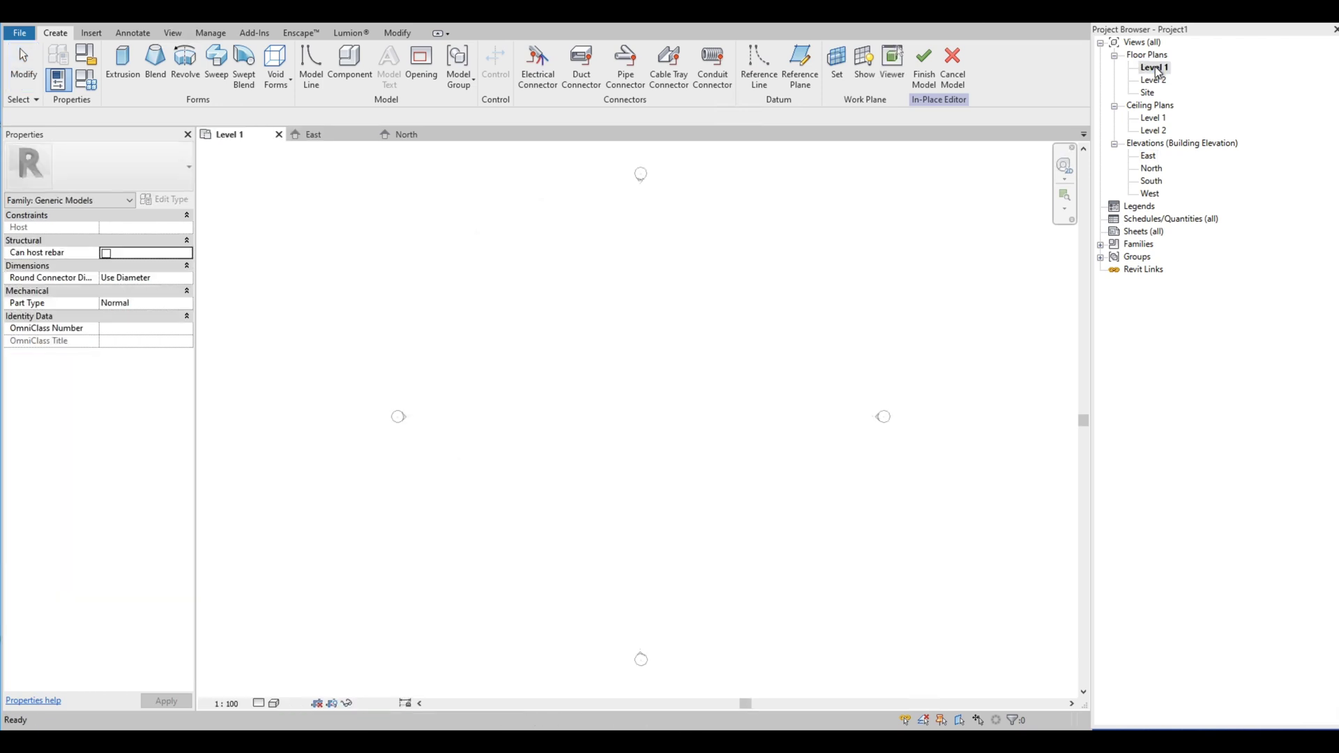
{"action": "left_click", "coordinate": [799, 59]}
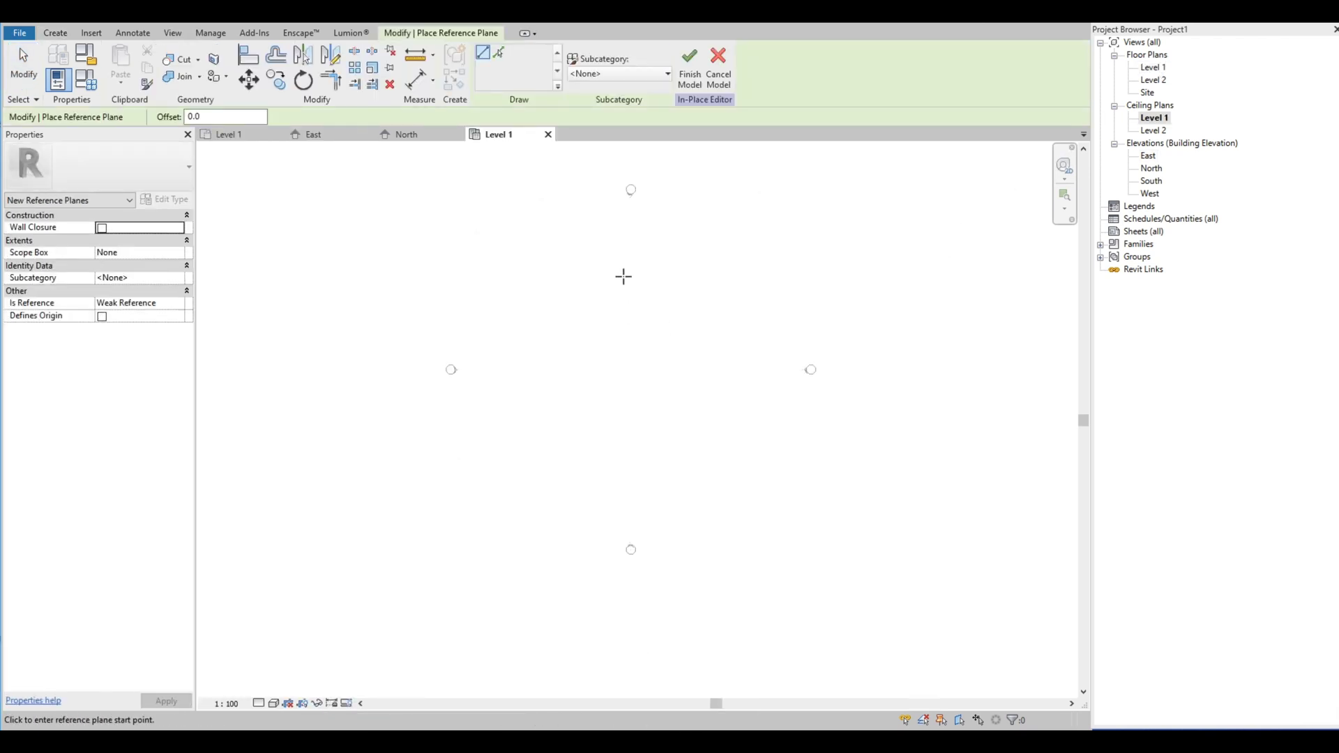
{"action": "left_click", "coordinate": [625, 254]}
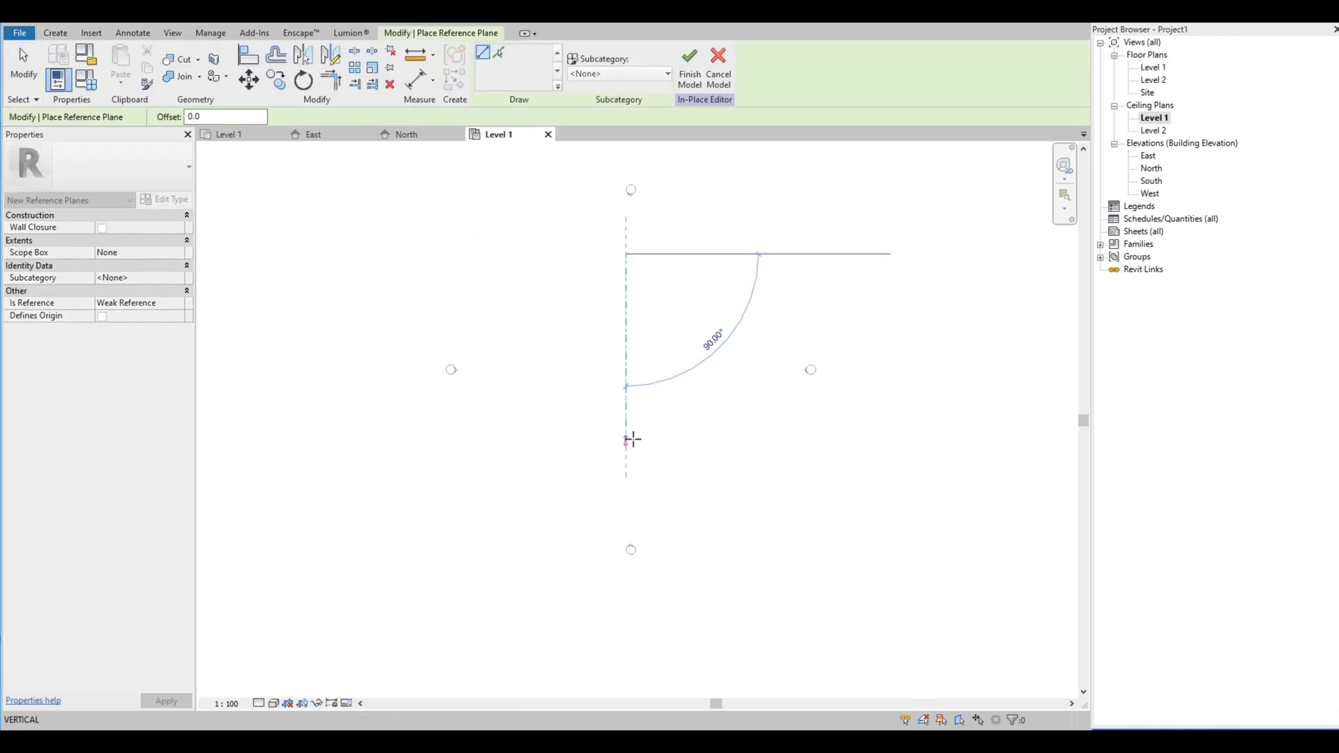
{"action": "left_click", "coordinate": [632, 488]}
{"action": "key", "text": "Escape"}
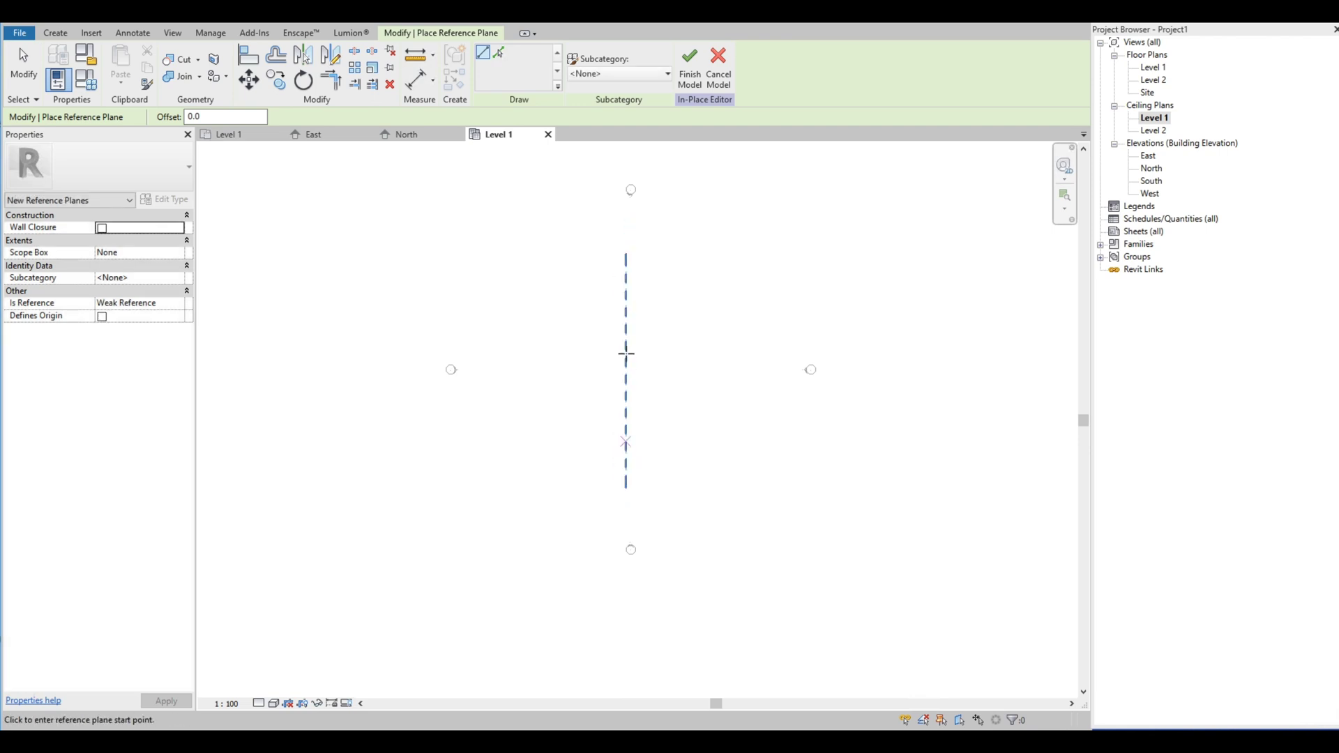
Step: Name the vertical reference plane 1
{"action": "key", "text": "Escape"}
{"action": "left_click", "coordinate": [627, 345]}
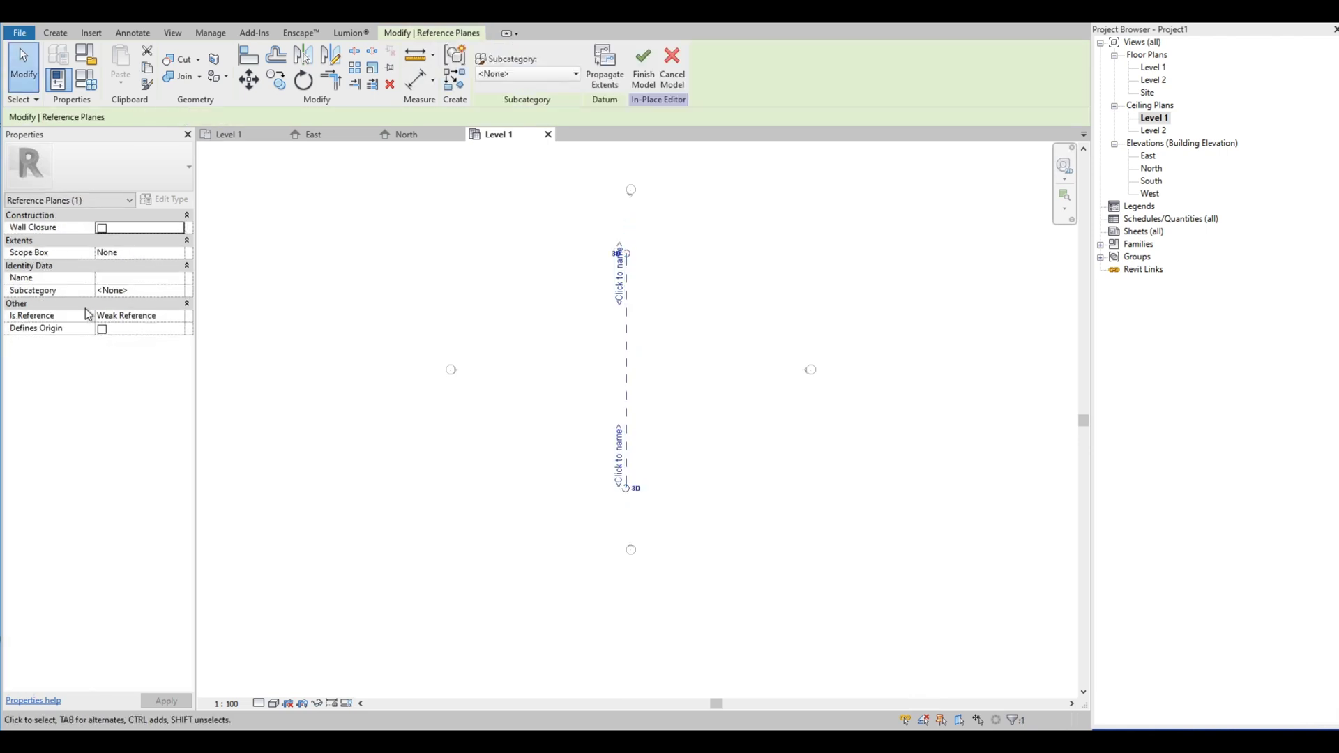
{"action": "left_click", "coordinate": [111, 279]}
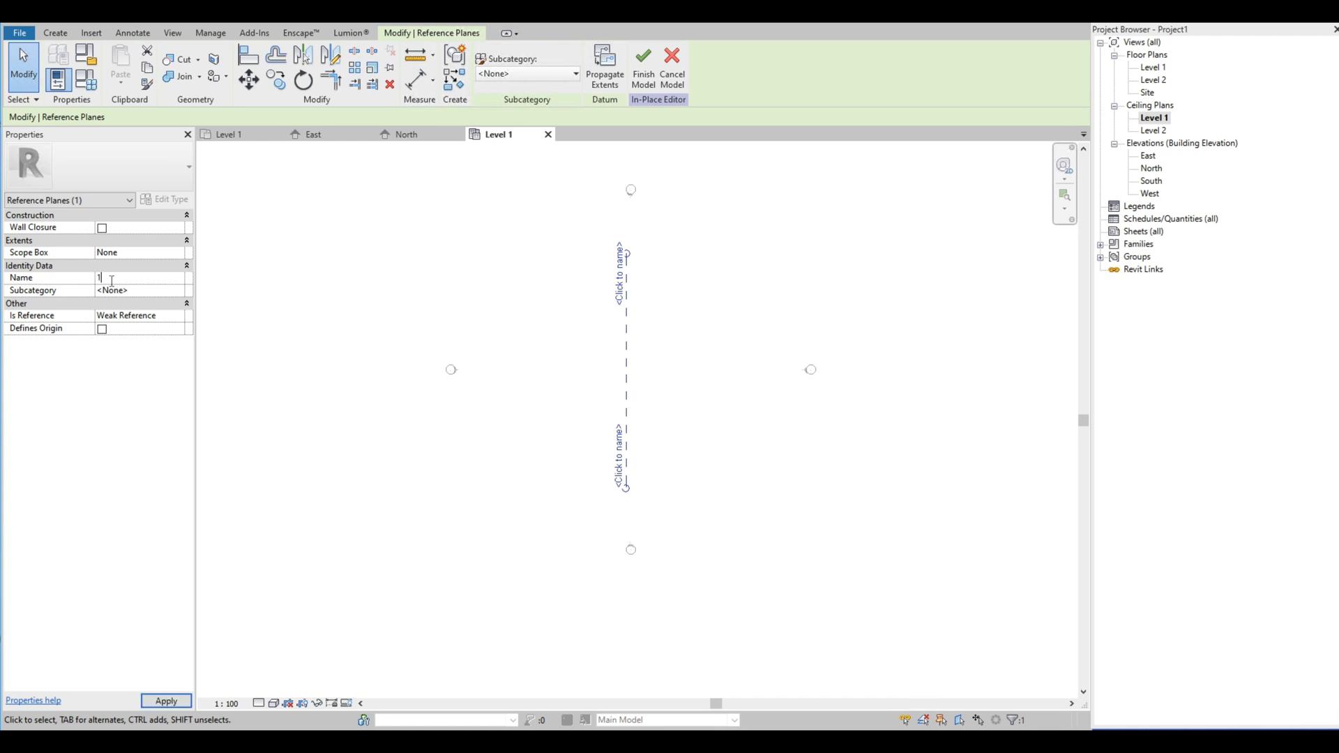
{"action": "left_click", "coordinate": [707, 343]}
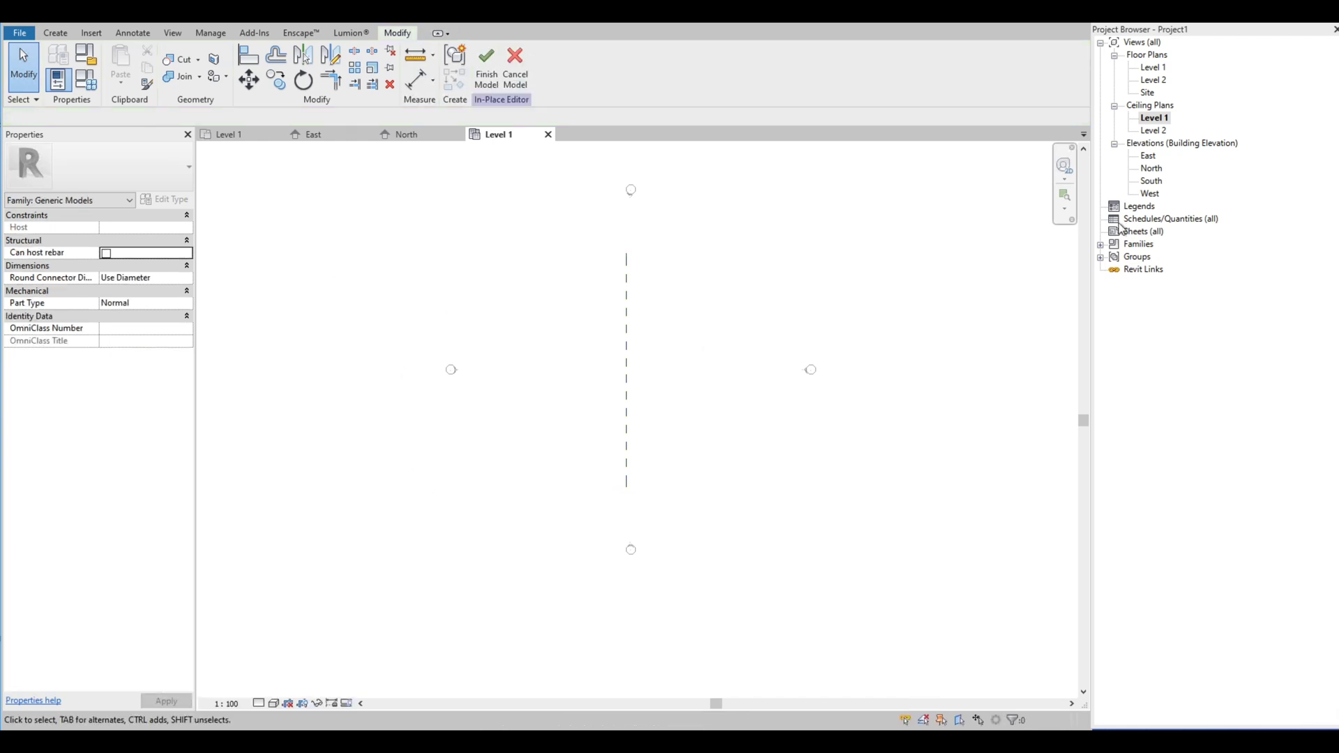
Step: Start an extrusion in the East elevation with Reference Plane : 1 as its work plane
{"action": "double_click", "coordinate": [1149, 157]}
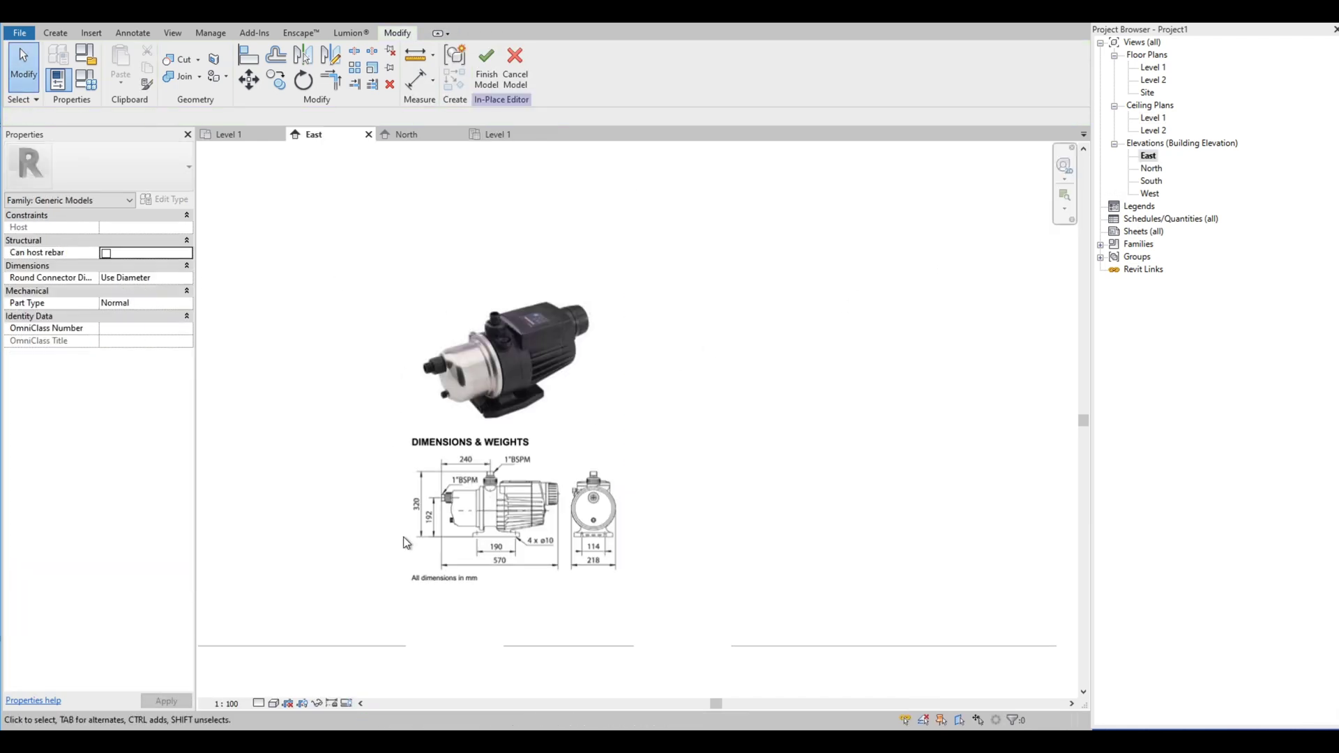
{"action": "scroll", "coordinate": [353, 520], "scroll_direction": "up", "scroll_amount": 2}
{"action": "left_click", "coordinate": [55, 33]}
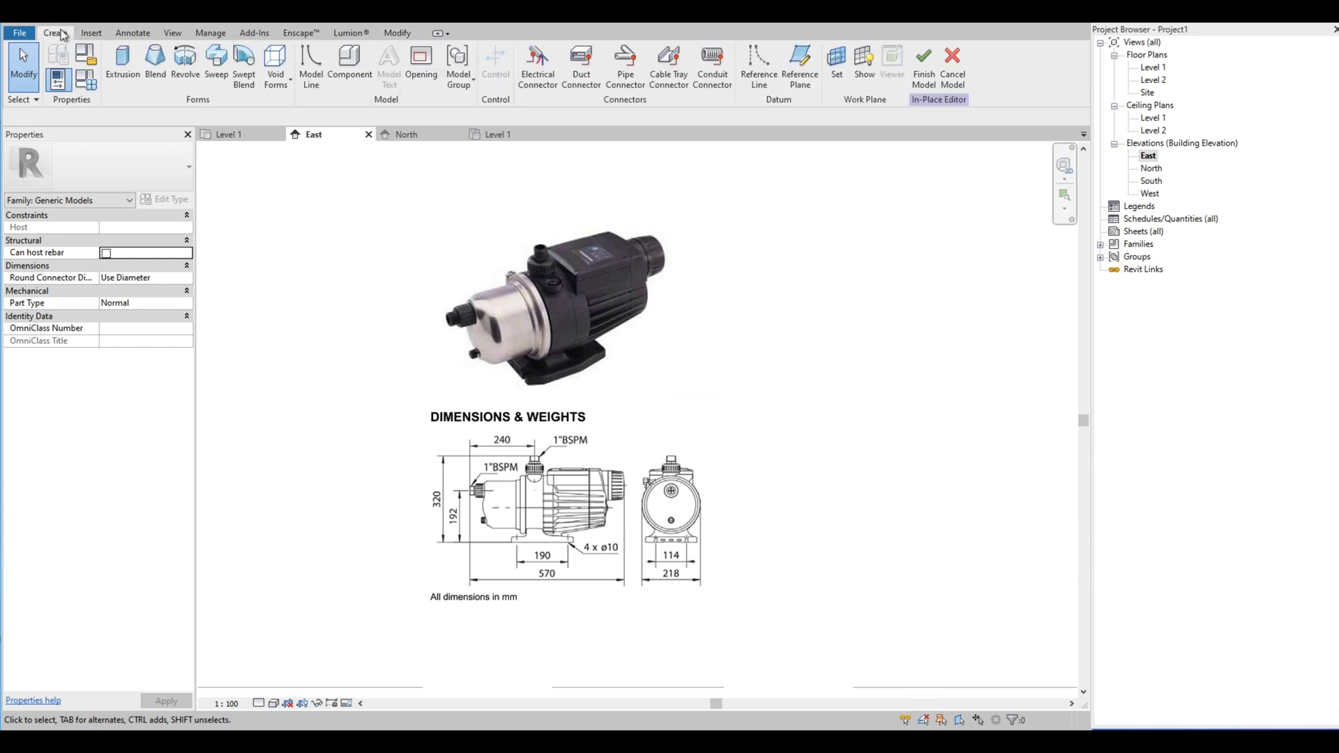
{"action": "left_click", "coordinate": [122, 62]}
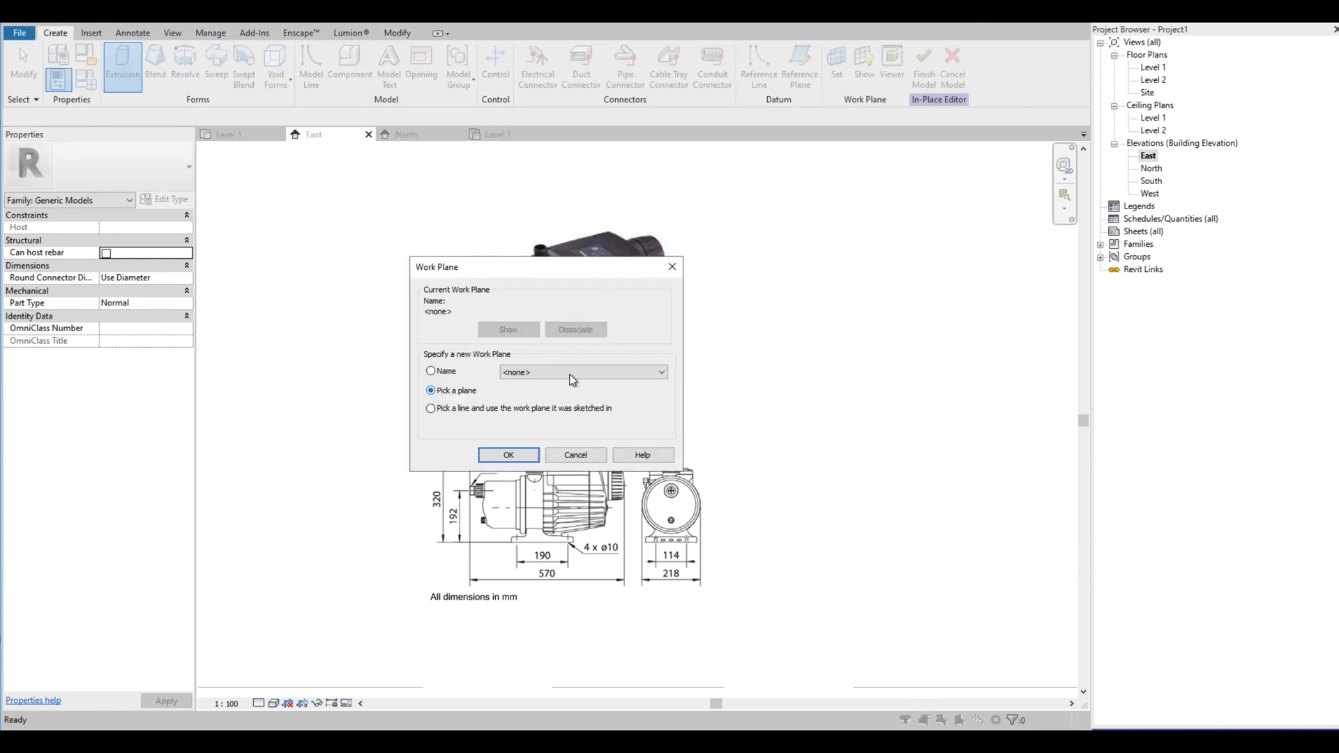
{"action": "left_click", "coordinate": [571, 380]}
{"action": "left_click", "coordinate": [558, 413]}
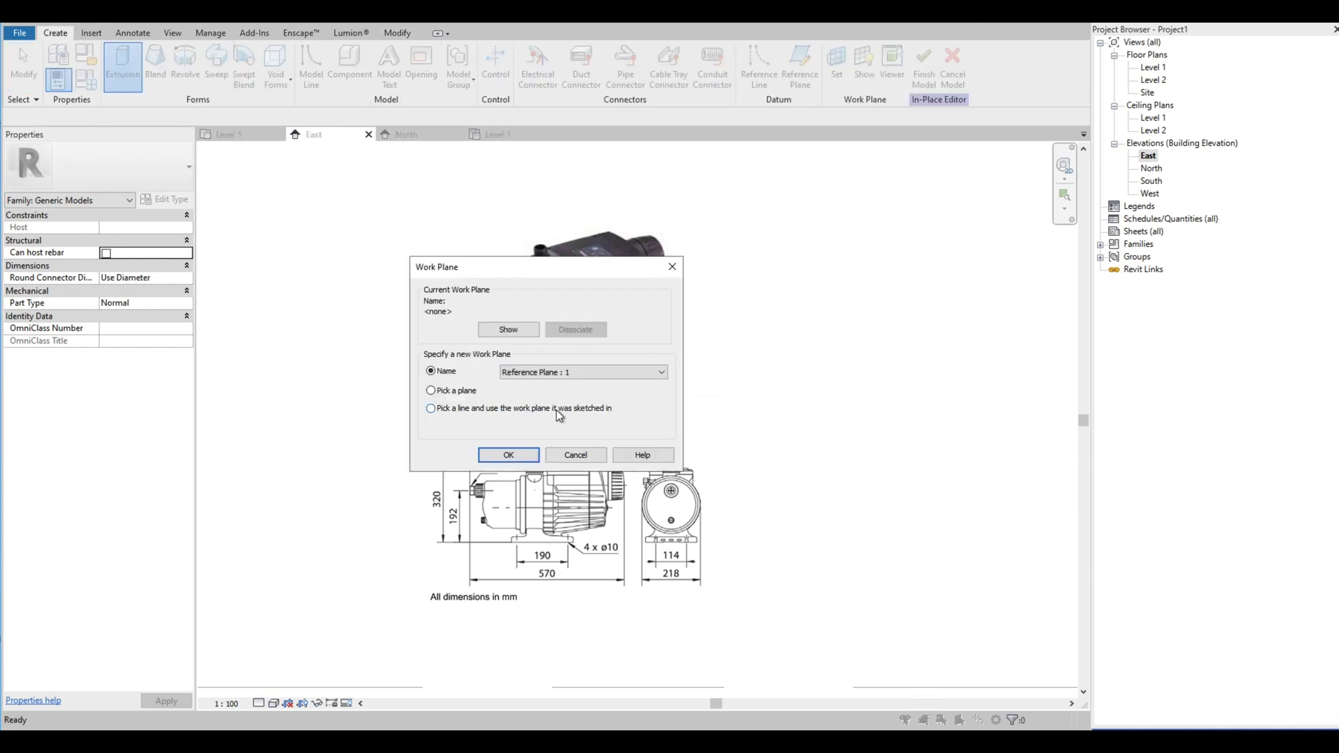
{"action": "left_click", "coordinate": [512, 457]}
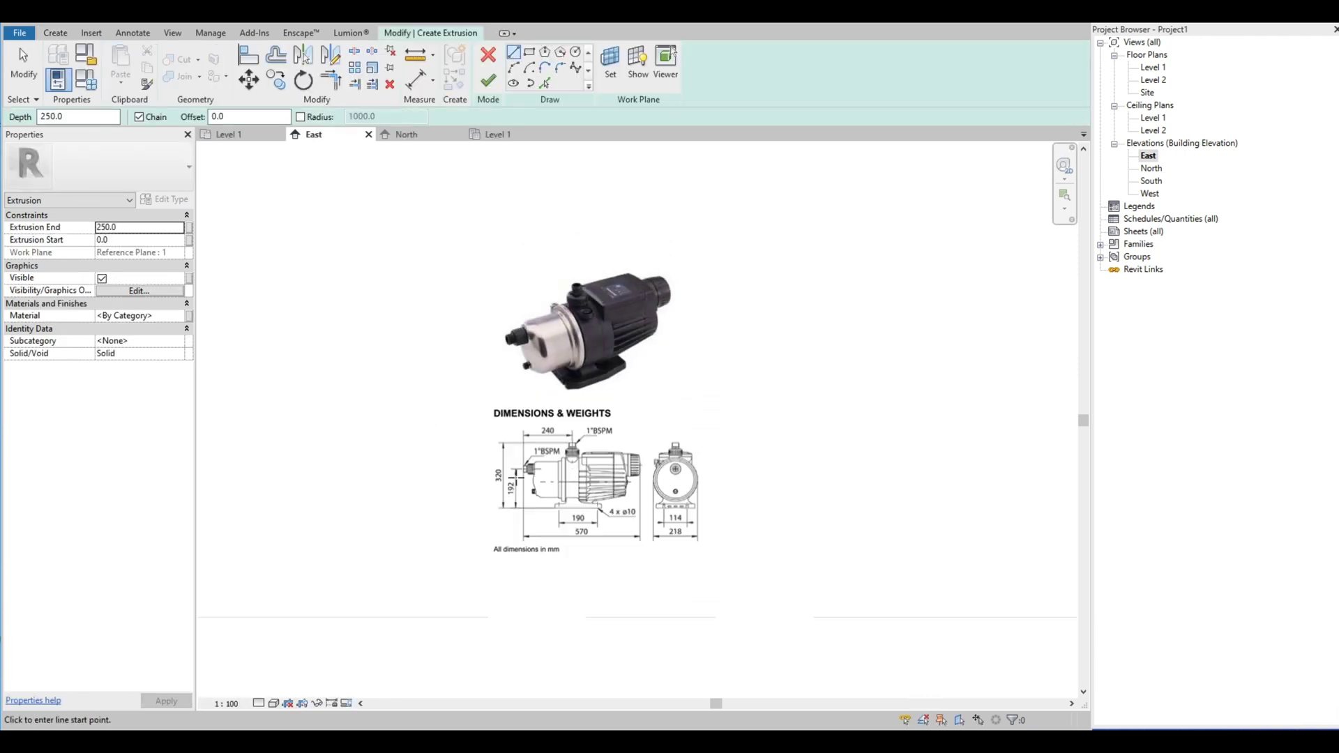
Step: Sketch a circle about 105 mm in radius over the round pump body in the reference image's end view
{"action": "scroll", "coordinate": [540, 492], "scroll_direction": "up", "scroll_amount": 2}
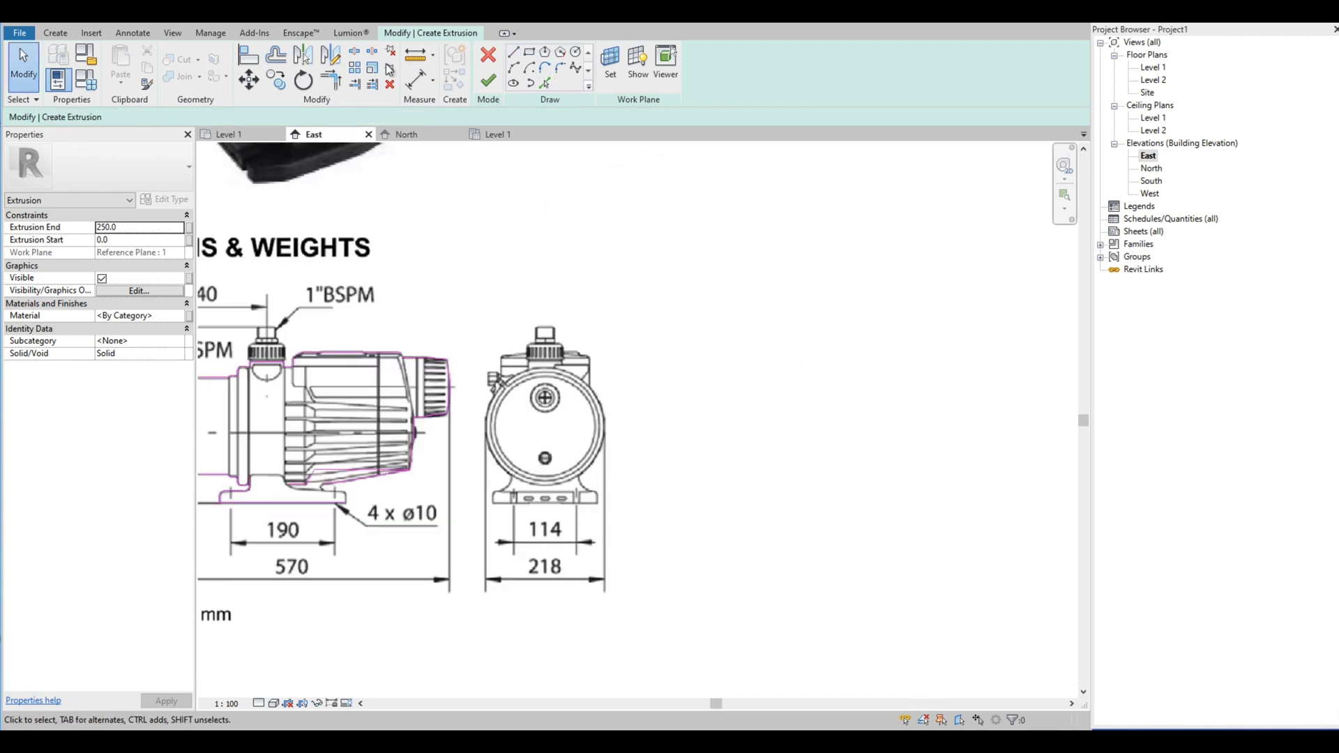
{"action": "left_click", "coordinate": [575, 53]}
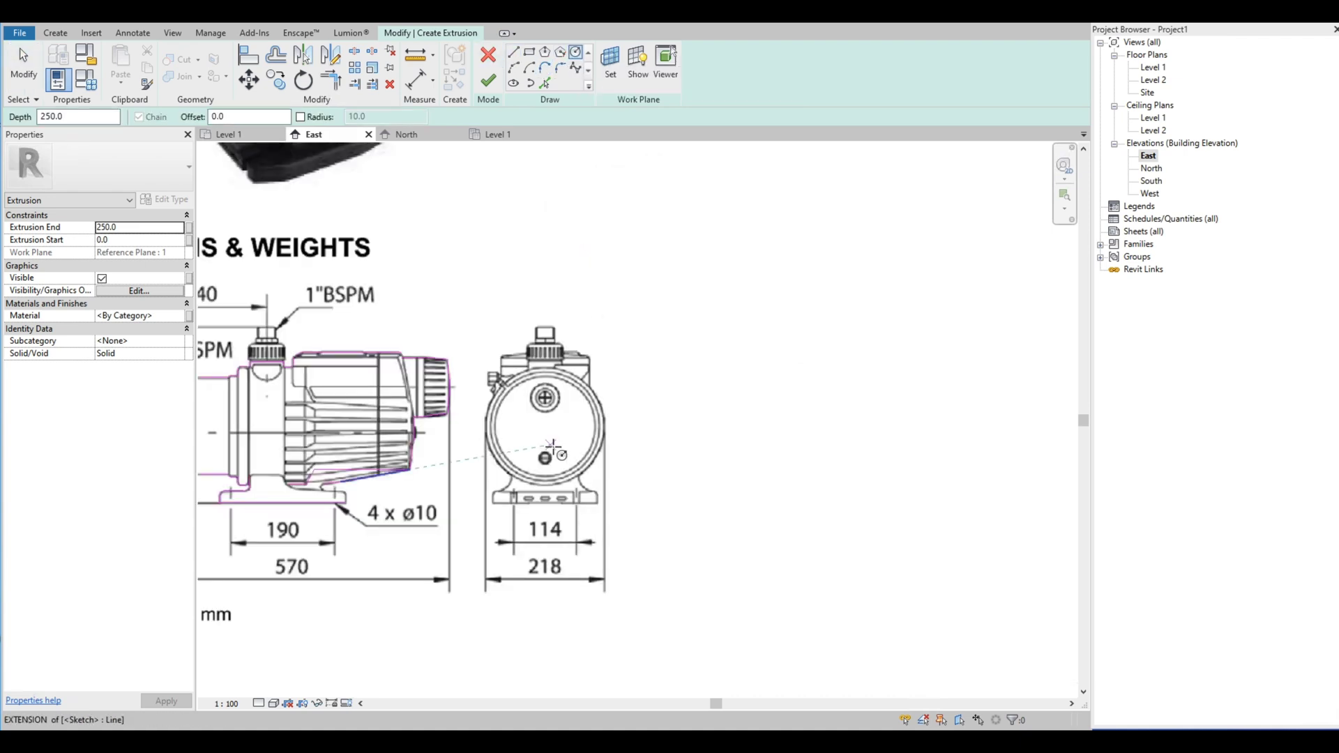
{"action": "scroll", "coordinate": [544, 427], "scroll_direction": "up", "scroll_amount": 1}
{"action": "left_click", "coordinate": [541, 423]}
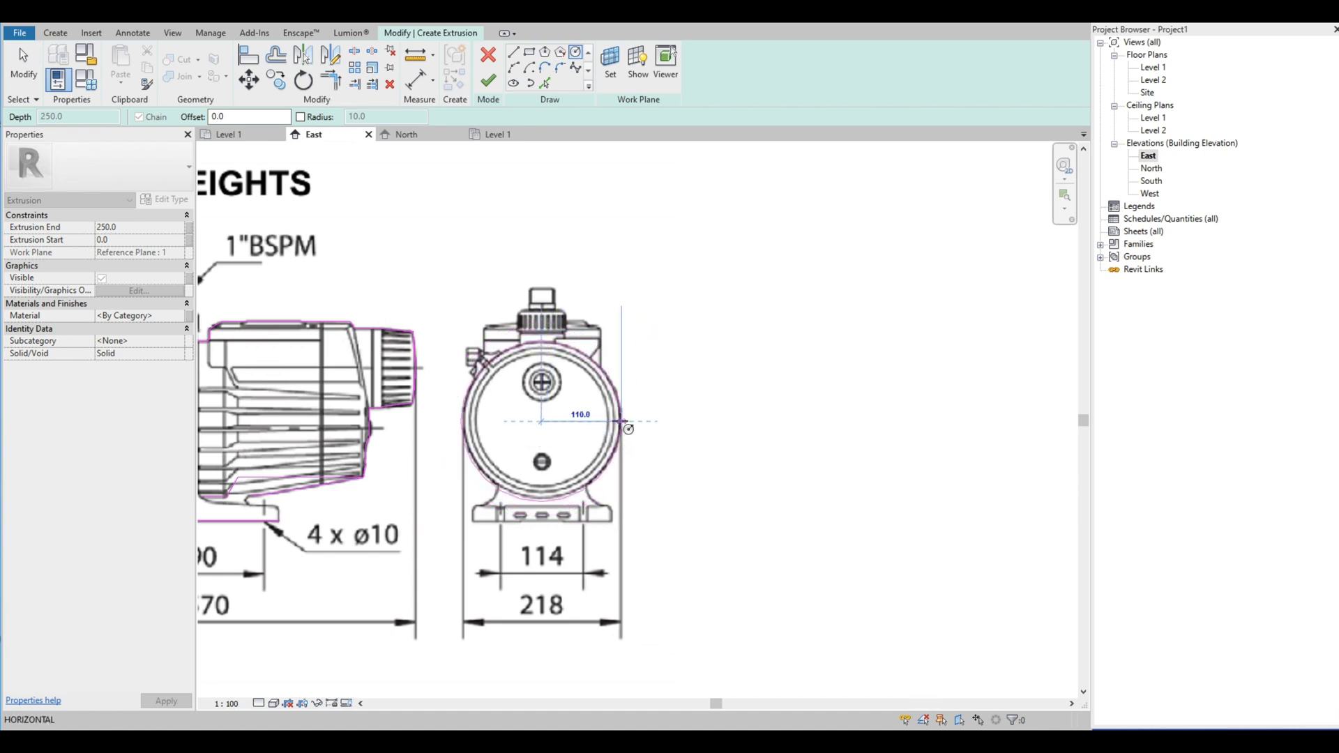
{"action": "scroll", "coordinate": [623, 422], "scroll_direction": "up", "scroll_amount": 1}
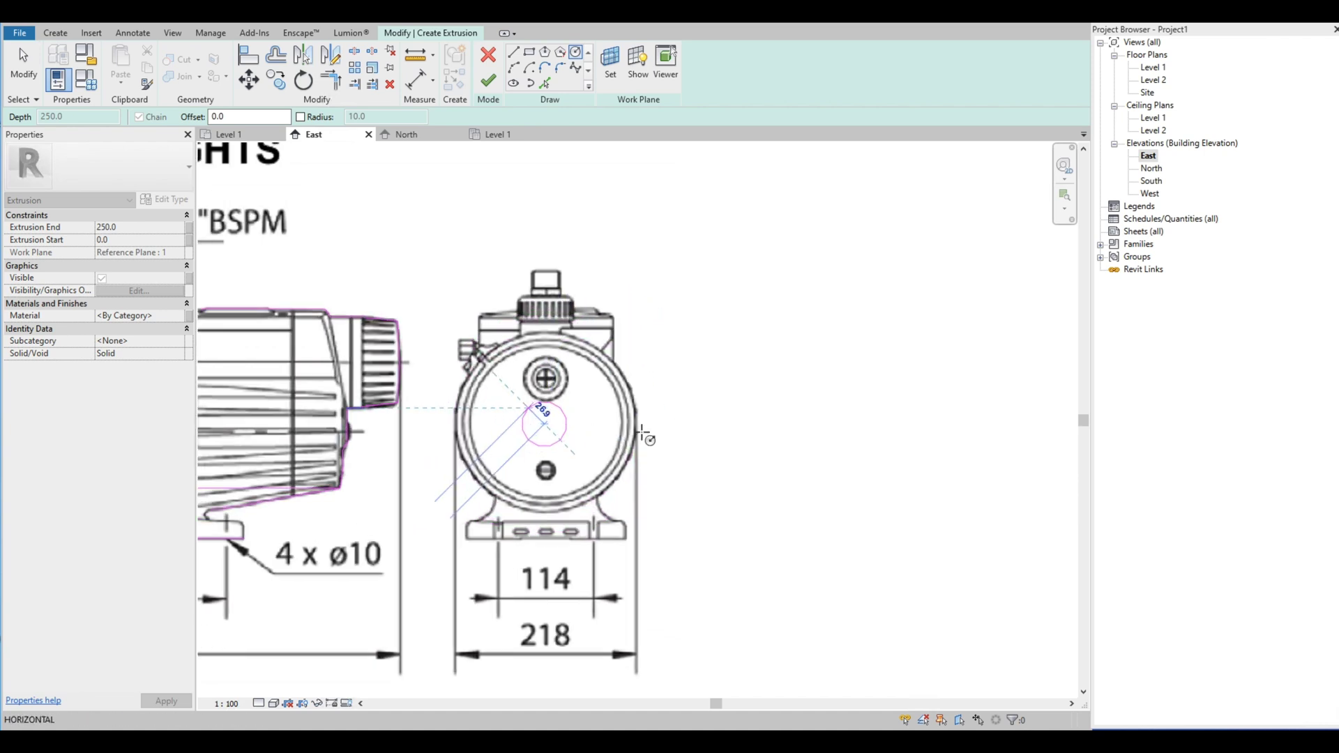
{"action": "scroll", "coordinate": [633, 424], "scroll_direction": "up", "scroll_amount": 2}
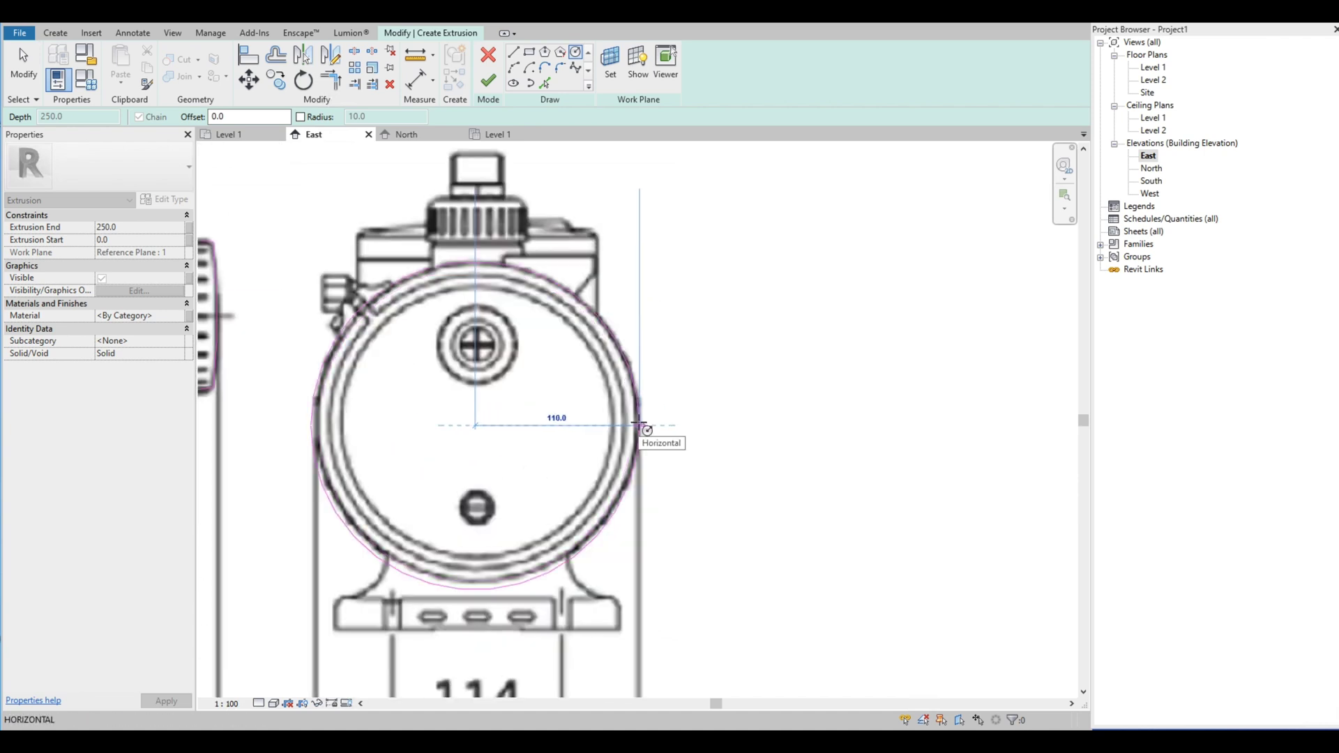
{"action": "left_click", "coordinate": [636, 424]}
{"action": "key", "text": "Escape"}
{"action": "key", "text": "Escape"}
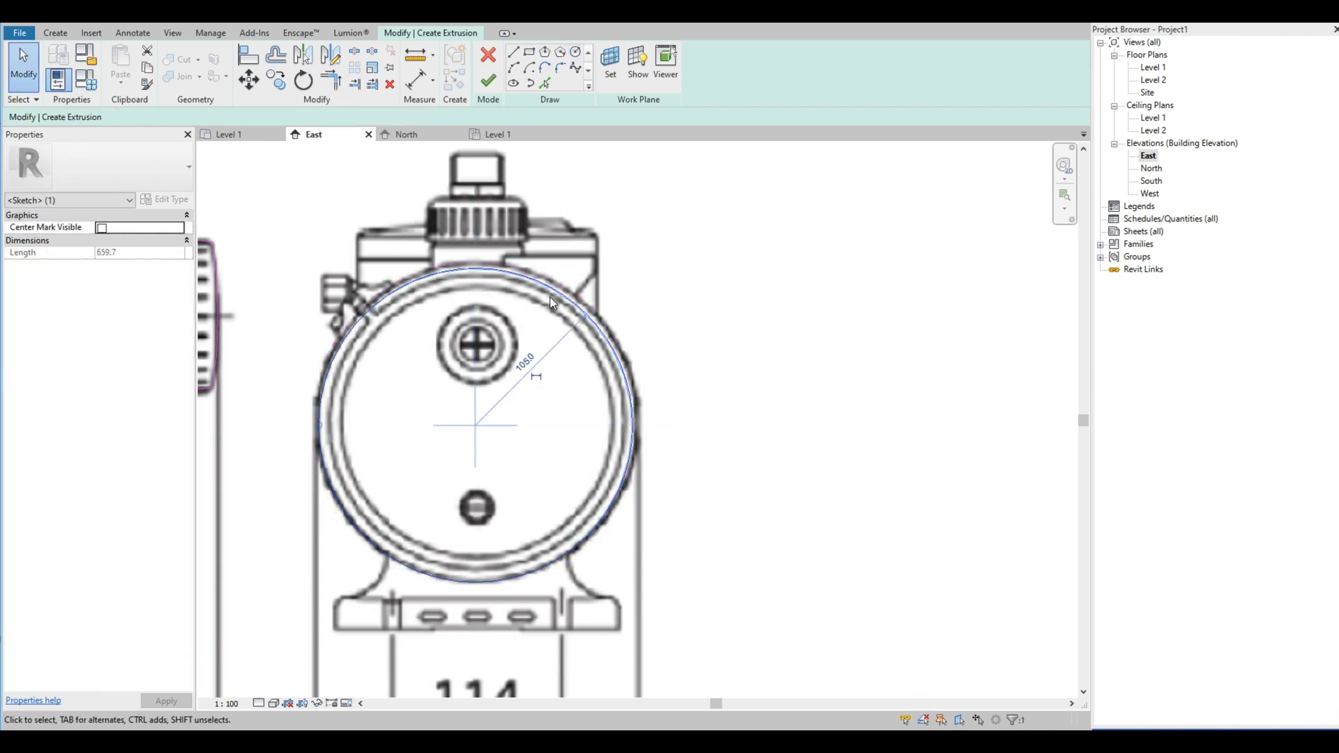
Step: Nudge the sketched circle to centre it on the pump body's outline and set its radius to 108 mm
{"action": "key", "text": "Right"}
{"action": "key", "text": "Right"}
{"action": "key", "text": "Up"}
{"action": "key", "text": "Up"}
{"action": "key", "text": "Left"}
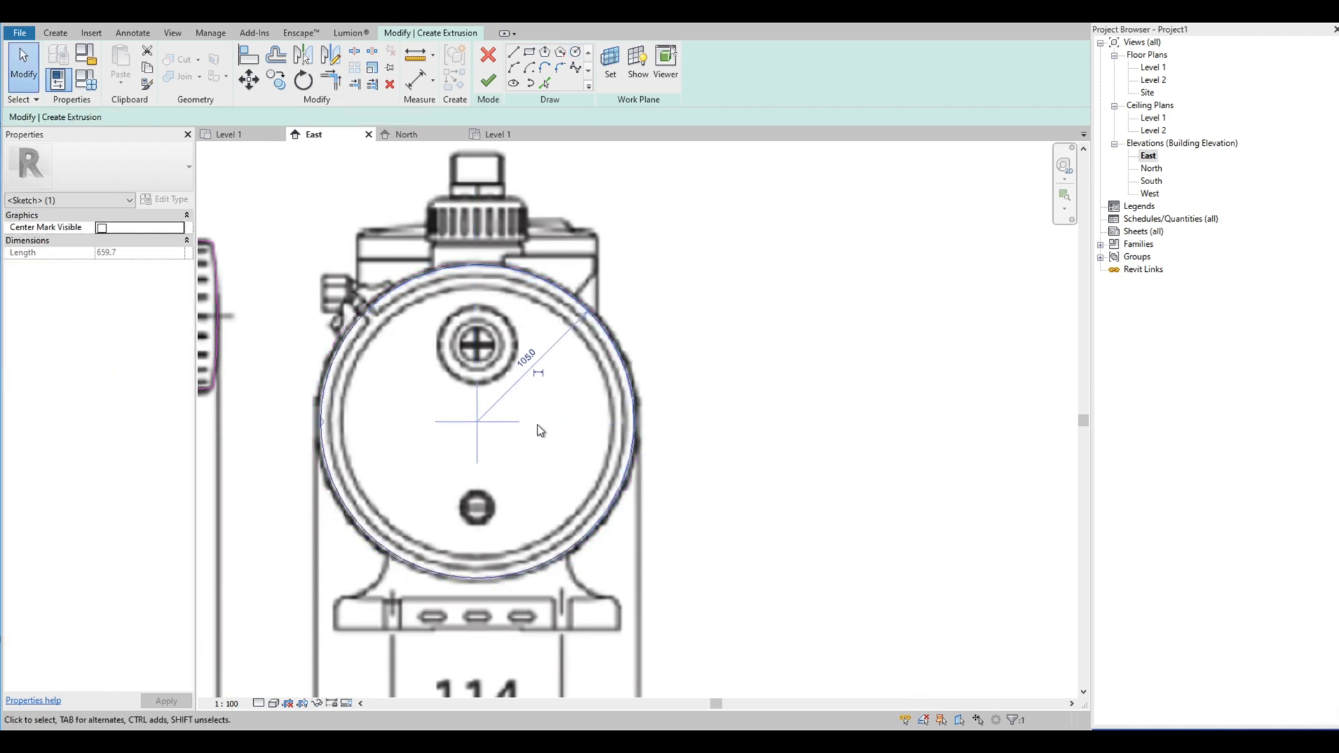
{"action": "scroll", "coordinate": [670, 380], "scroll_direction": "down", "scroll_amount": 3}
{"action": "scroll", "coordinate": [637, 363], "scroll_direction": "up", "scroll_amount": 5}
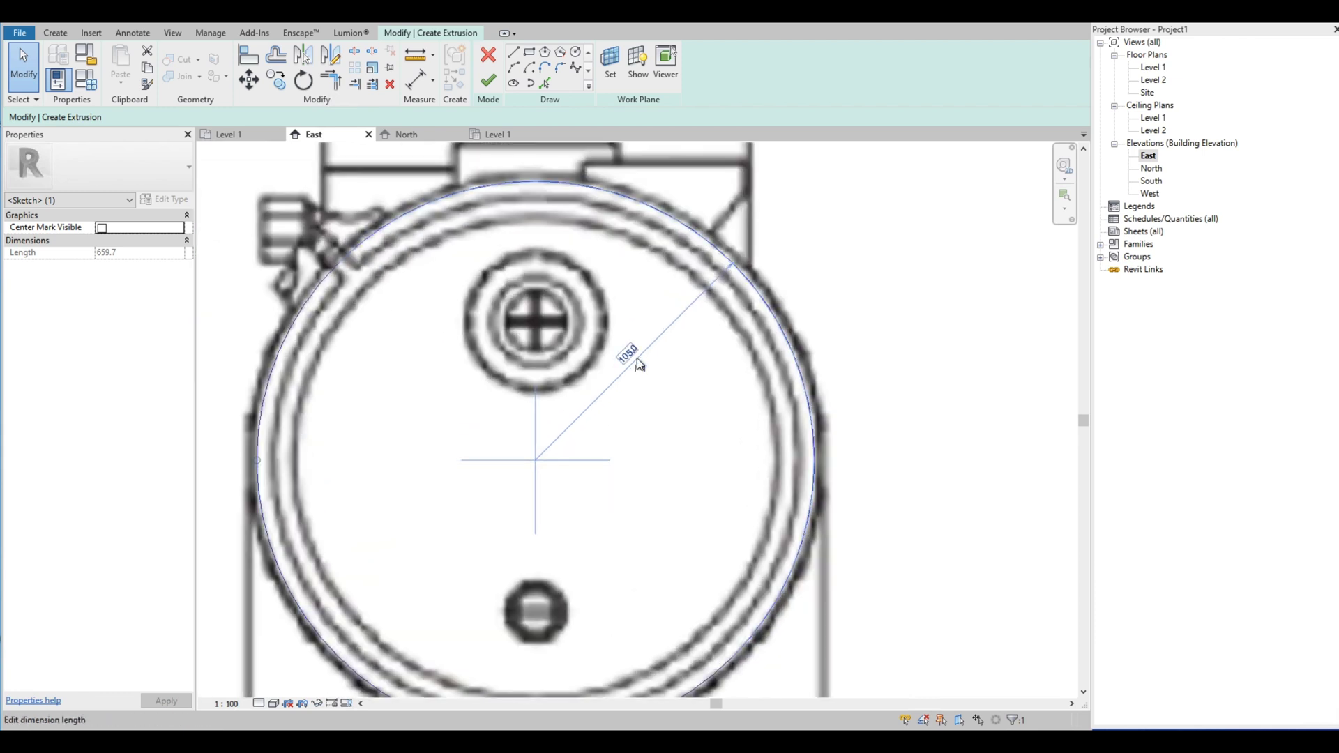
{"action": "type", "text": "8"}
{"action": "key", "text": "Return"}
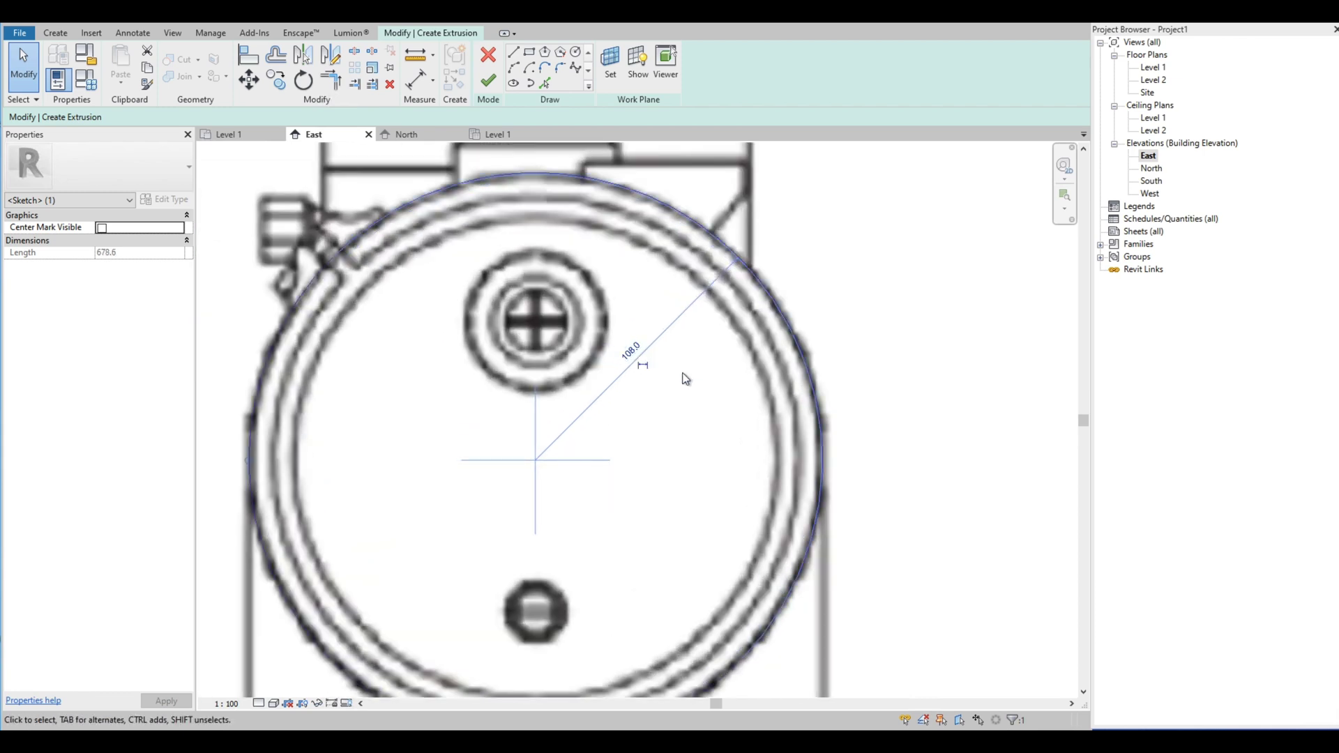
{"action": "scroll", "coordinate": [683, 418], "scroll_direction": "down", "scroll_amount": 5}
{"action": "scroll", "coordinate": [684, 433], "scroll_direction": "up", "scroll_amount": 2}
{"action": "scroll", "coordinate": [684, 428], "scroll_direction": "up", "scroll_amount": 2}
{"action": "left_click", "coordinate": [879, 502]}
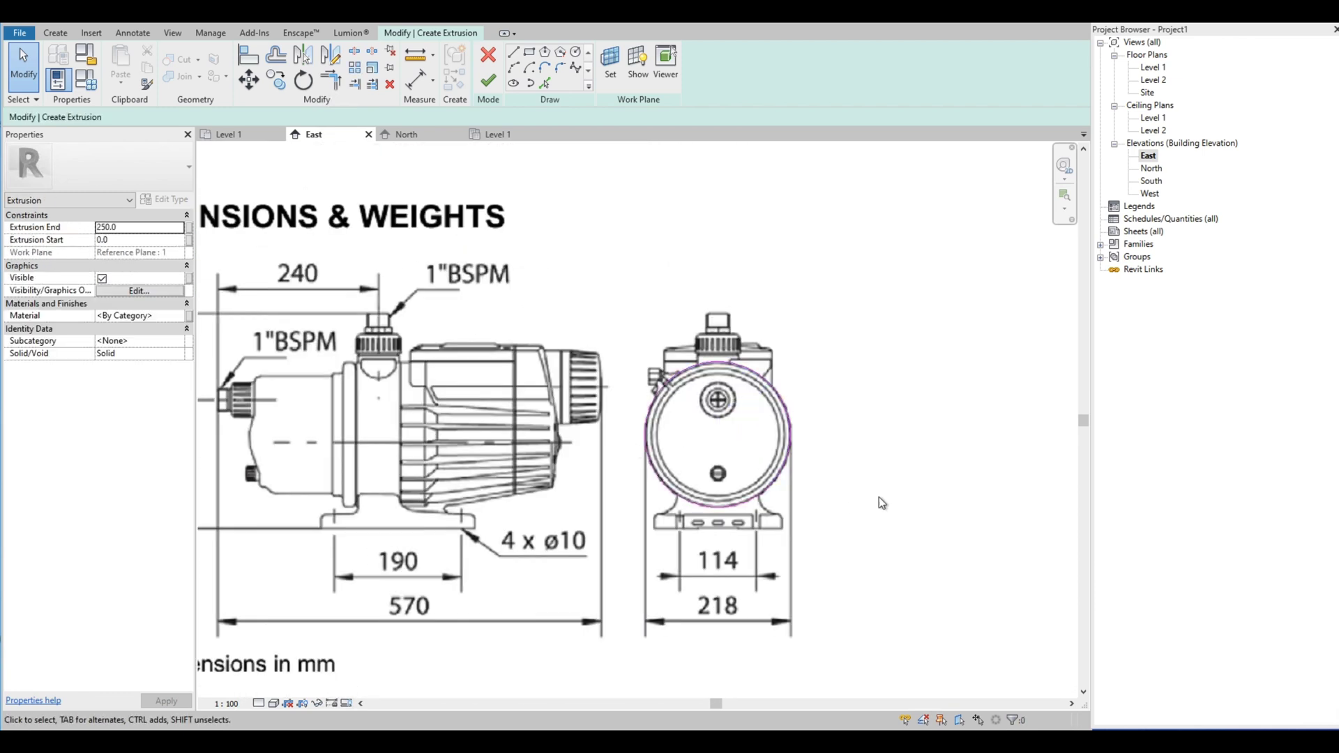
Step: Measure the width of the pump's central body section in the side view with a temporary line
{"action": "scroll", "coordinate": [880, 498], "scroll_direction": "down", "scroll_amount": 1}
{"action": "left_click", "coordinate": [516, 52]}
{"action": "scroll", "coordinate": [427, 478], "scroll_direction": "up", "scroll_amount": 6}
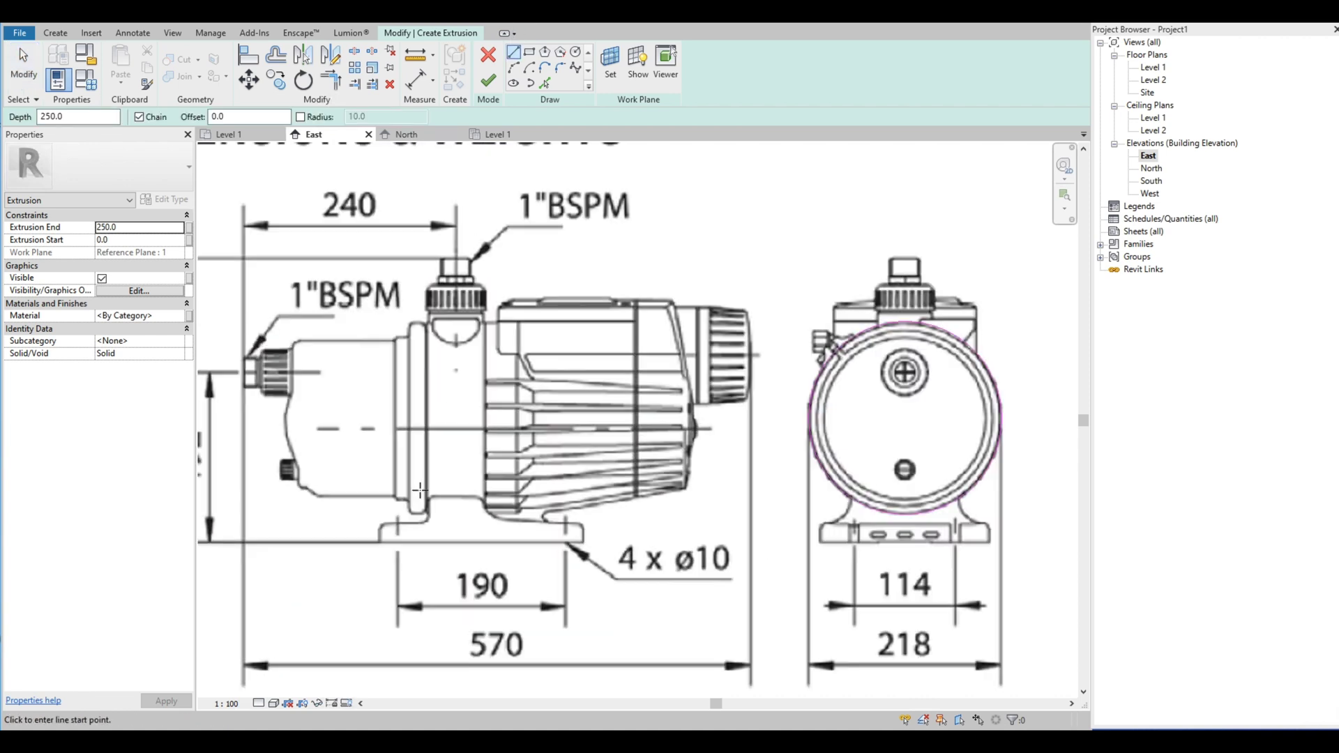
{"action": "left_click", "coordinate": [426, 474]}
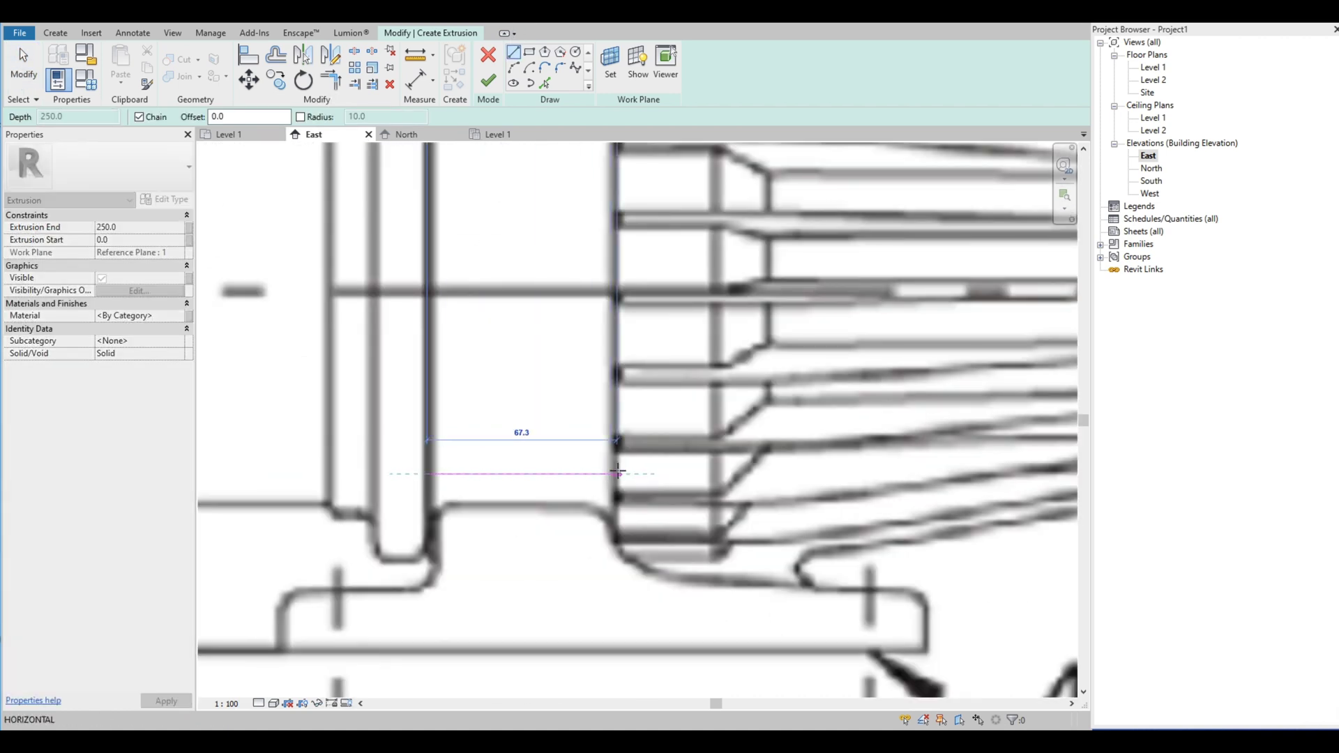
{"action": "scroll", "coordinate": [617, 475], "scroll_direction": "up", "scroll_amount": 2}
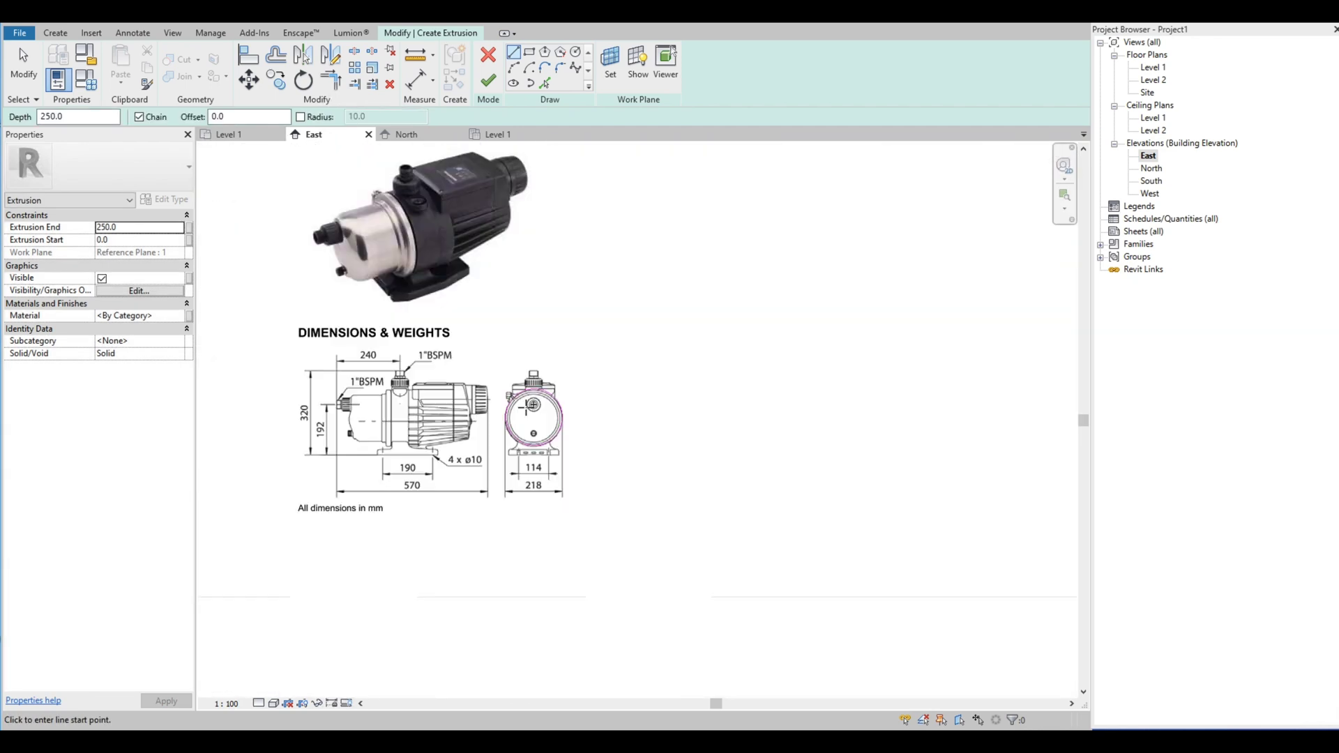
{"action": "key", "text": "Escape"}
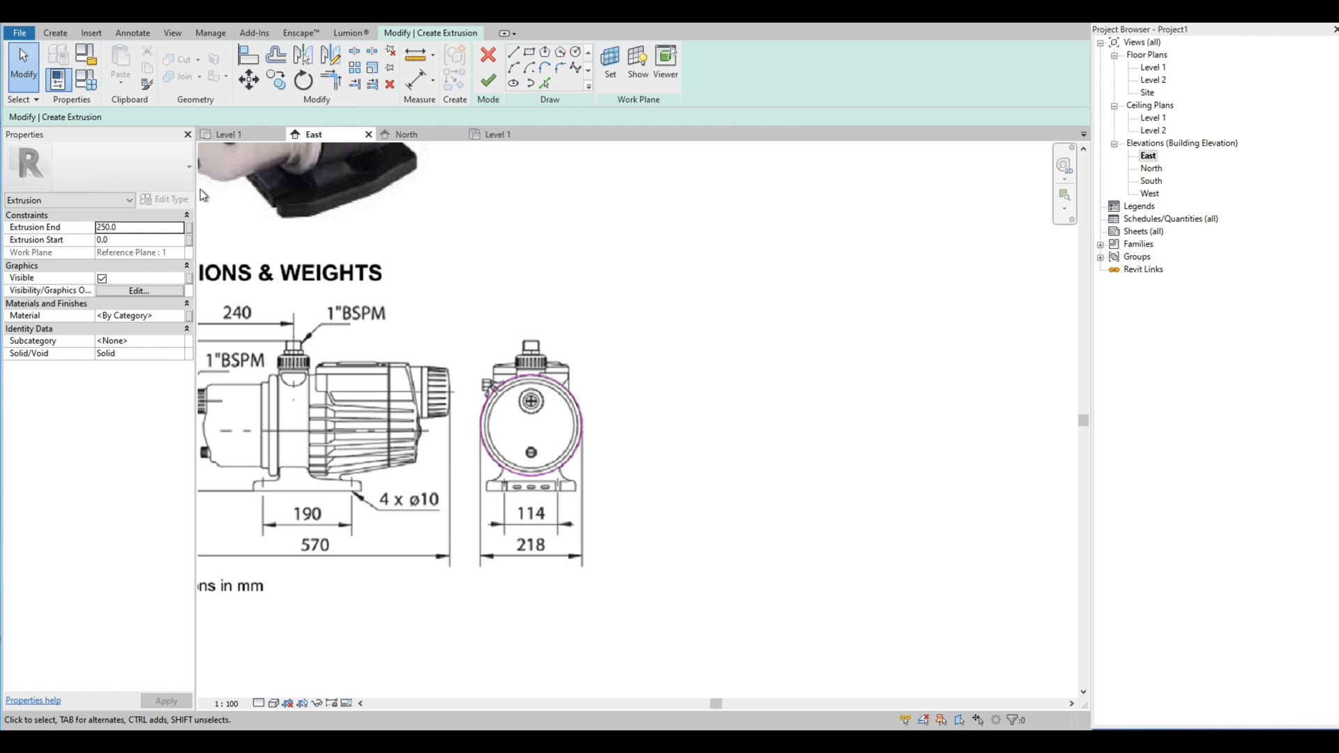
Step: Set the circle's extrusion end to 65 mm and finish the extrusion
{"action": "left_click", "coordinate": [117, 229]}
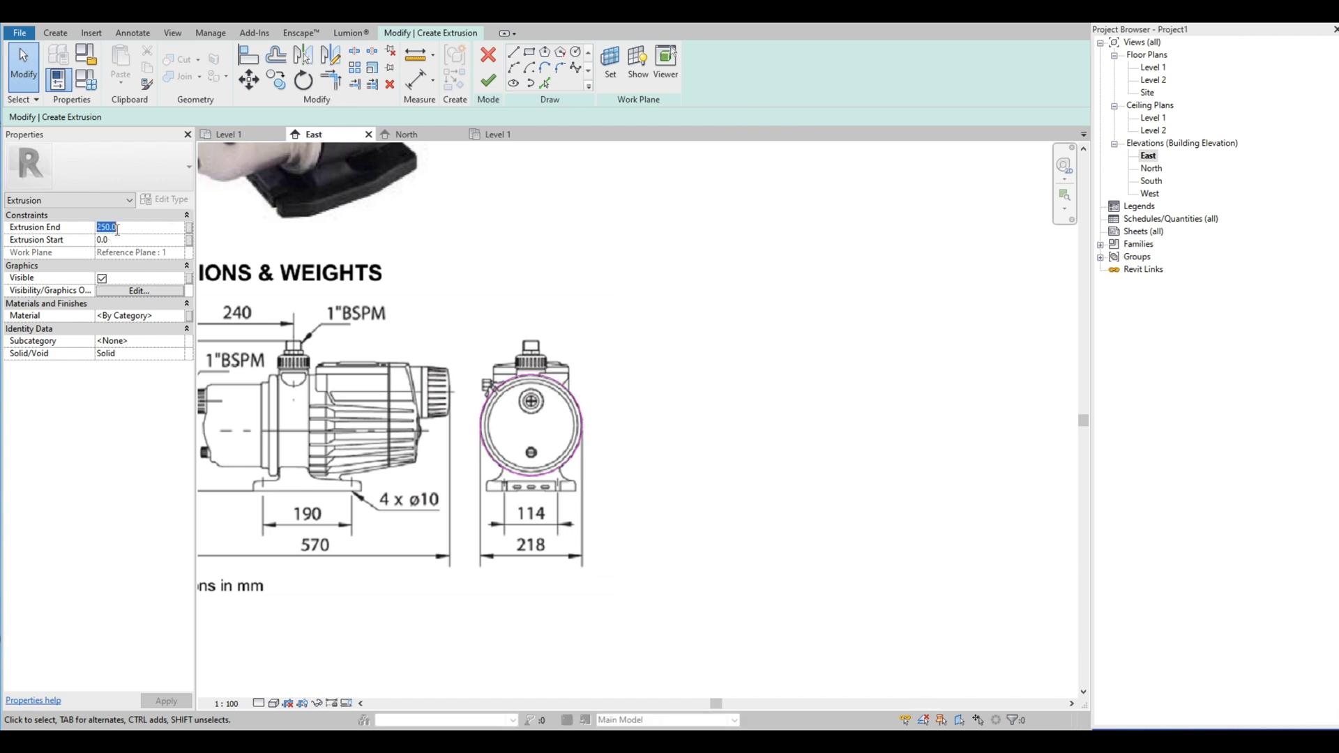
{"action": "type", "text": "65"}
{"action": "key", "text": "Return"}
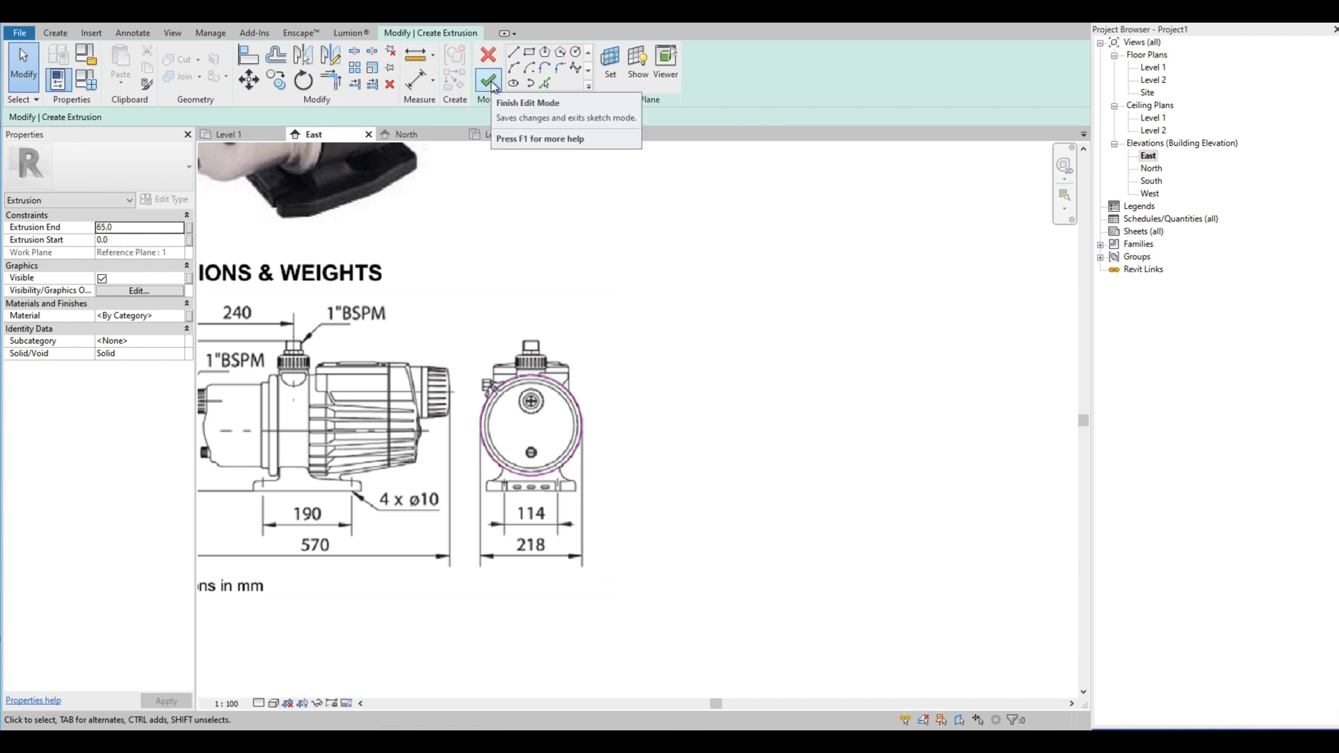
{"action": "left_click", "coordinate": [490, 82]}
{"action": "scroll", "coordinate": [697, 335], "scroll_direction": "down", "scroll_amount": 2}
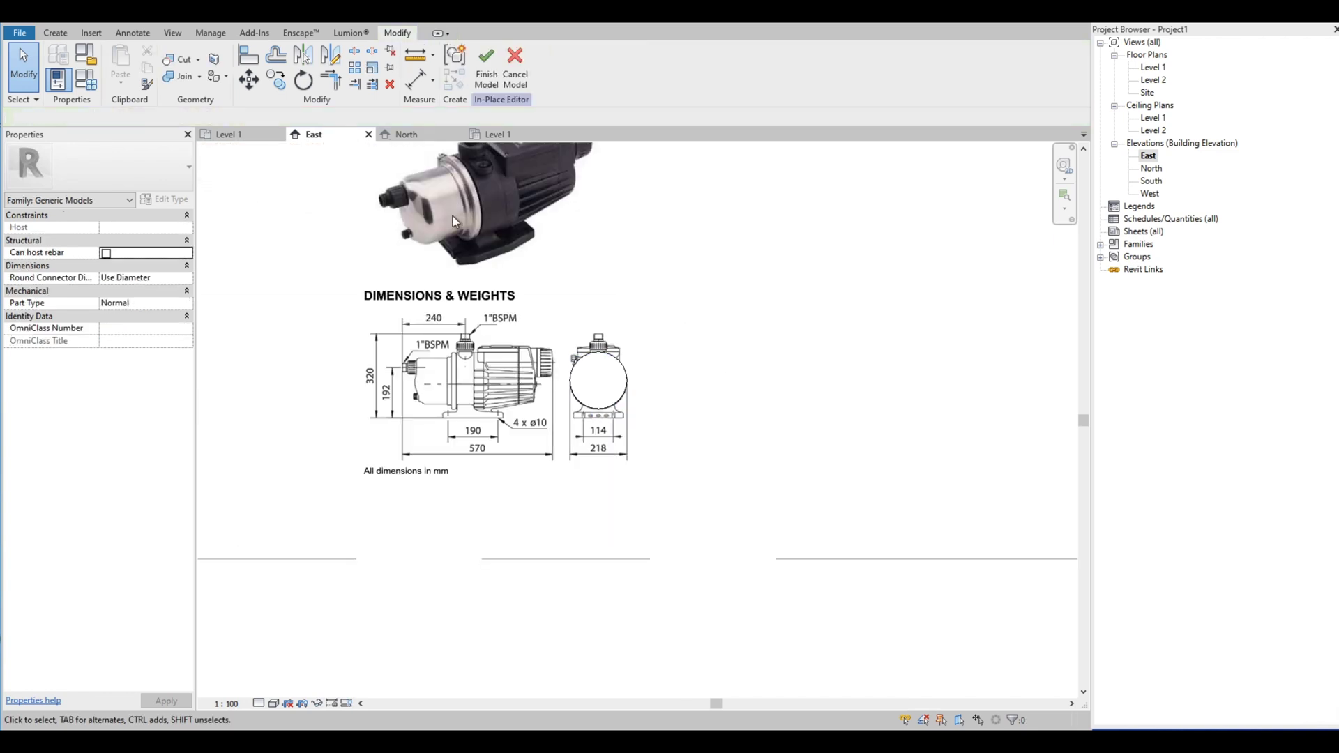
Step: Open the default 3D view and orbit around the extruded disc to inspect it
{"action": "left_click", "coordinate": [170, 34]}
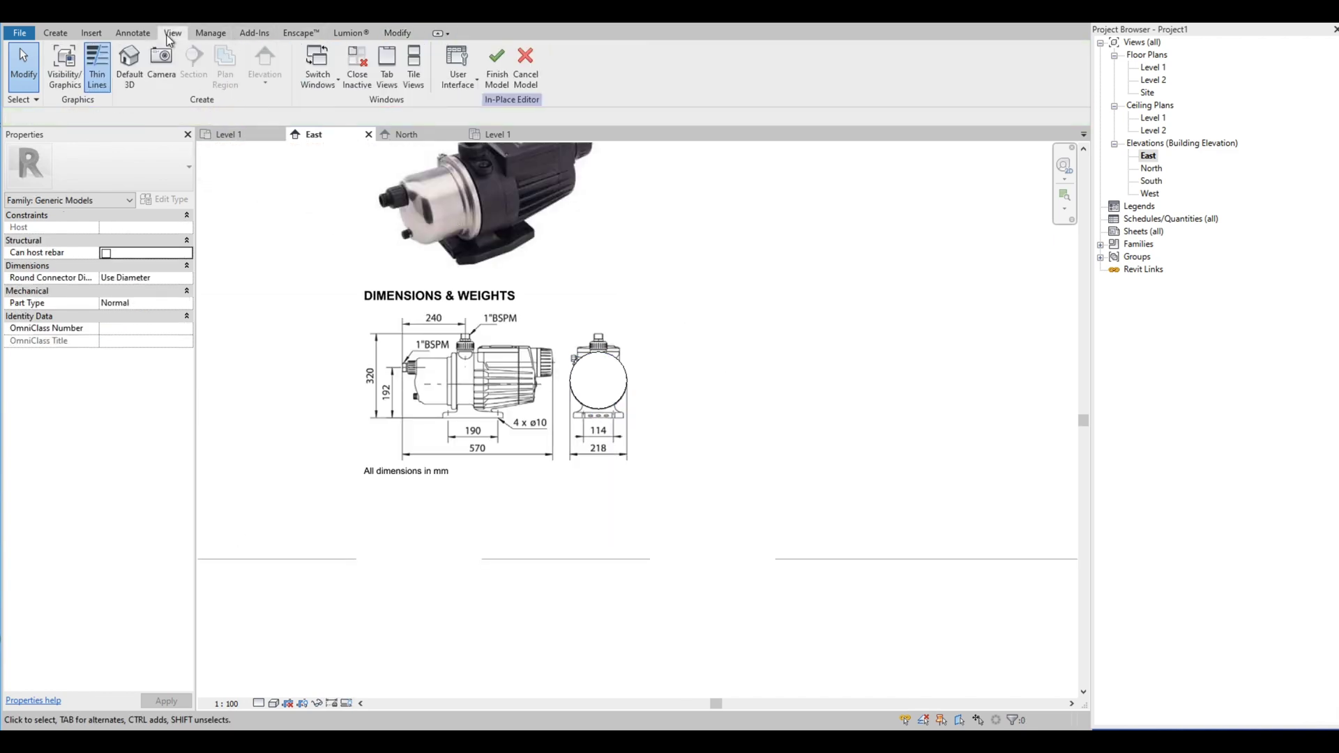
{"action": "left_click", "coordinate": [129, 67]}
{"action": "middle_click_drag", "start_coordinate": [658, 428], "coordinate": [666, 397], "text": "shift"}
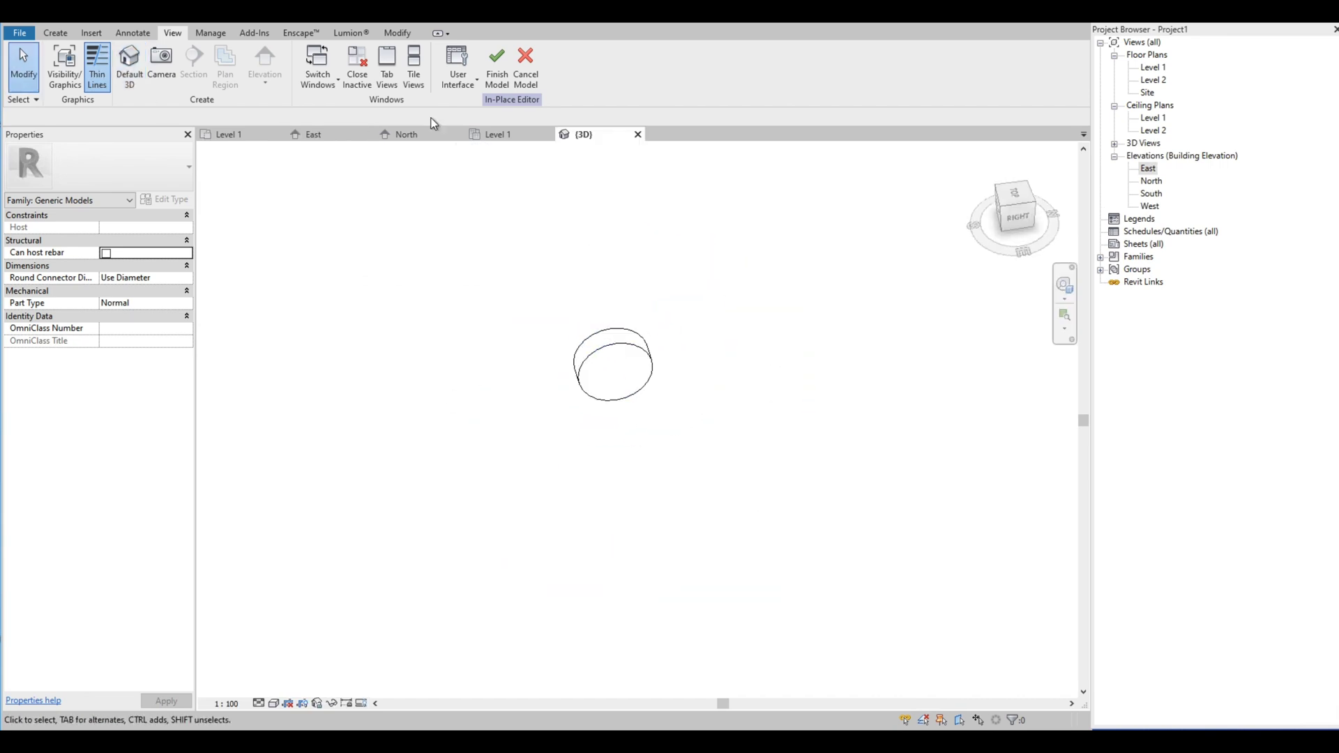
Step: Return to the East elevation and change its visual style to Wireframe
{"action": "left_click", "coordinate": [337, 136]}
{"action": "scroll", "coordinate": [708, 586], "scroll_direction": "up", "scroll_amount": 5}
{"action": "scroll", "coordinate": [613, 345], "scroll_direction": "down", "scroll_amount": 5}
{"action": "left_click", "coordinate": [600, 341]}
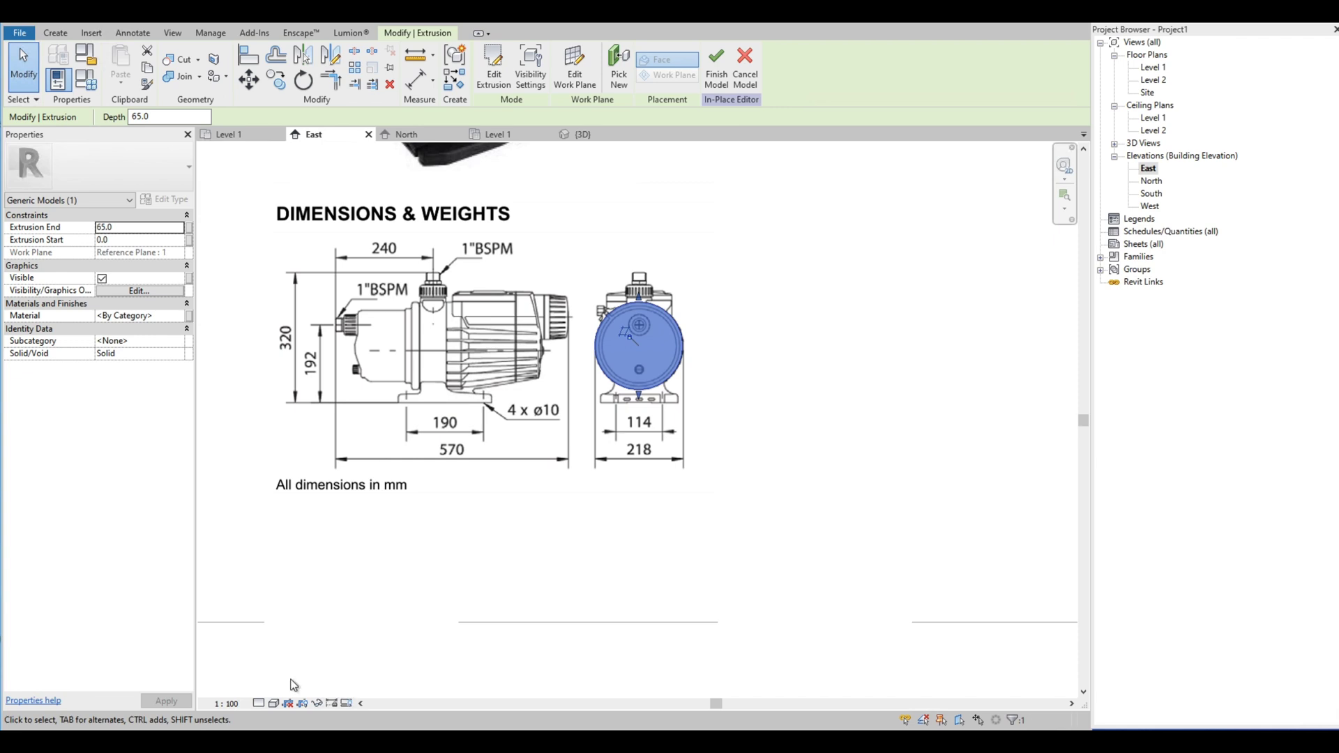
{"action": "left_click", "coordinate": [259, 703]}
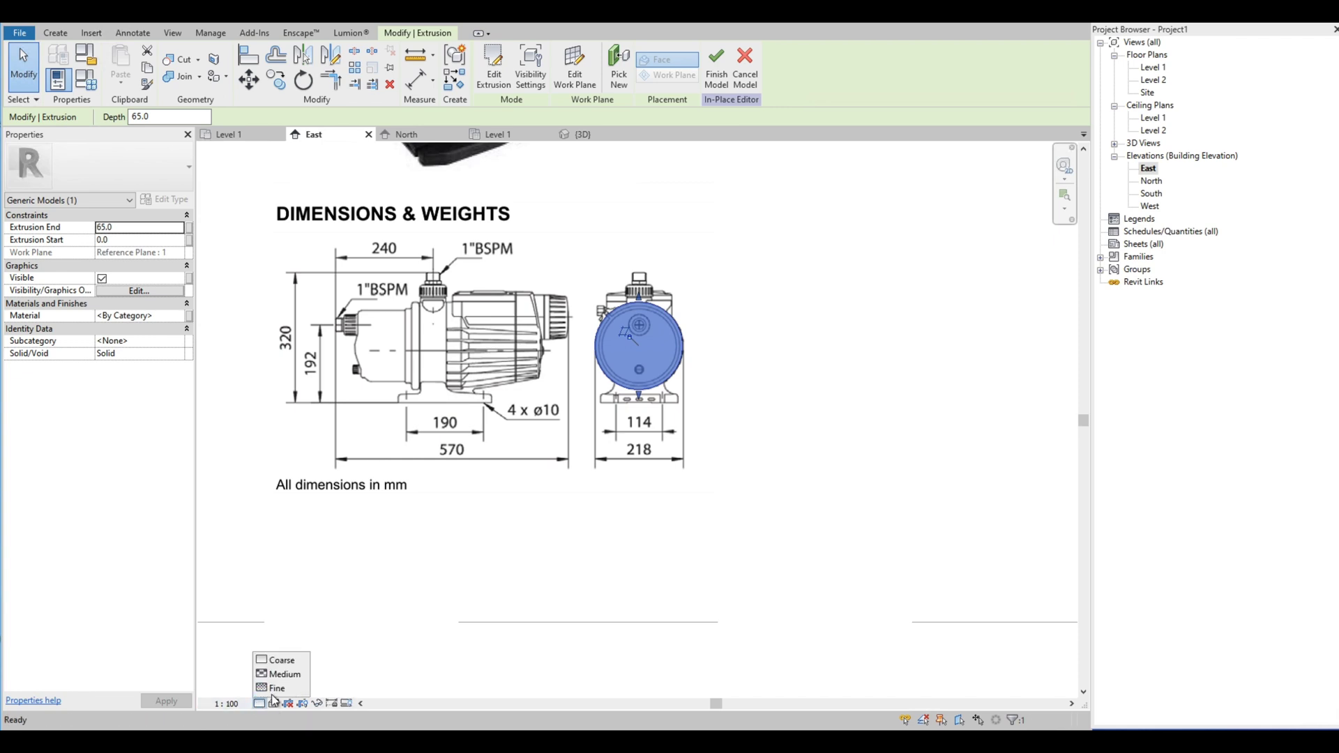
{"action": "left_click", "coordinate": [274, 702]}
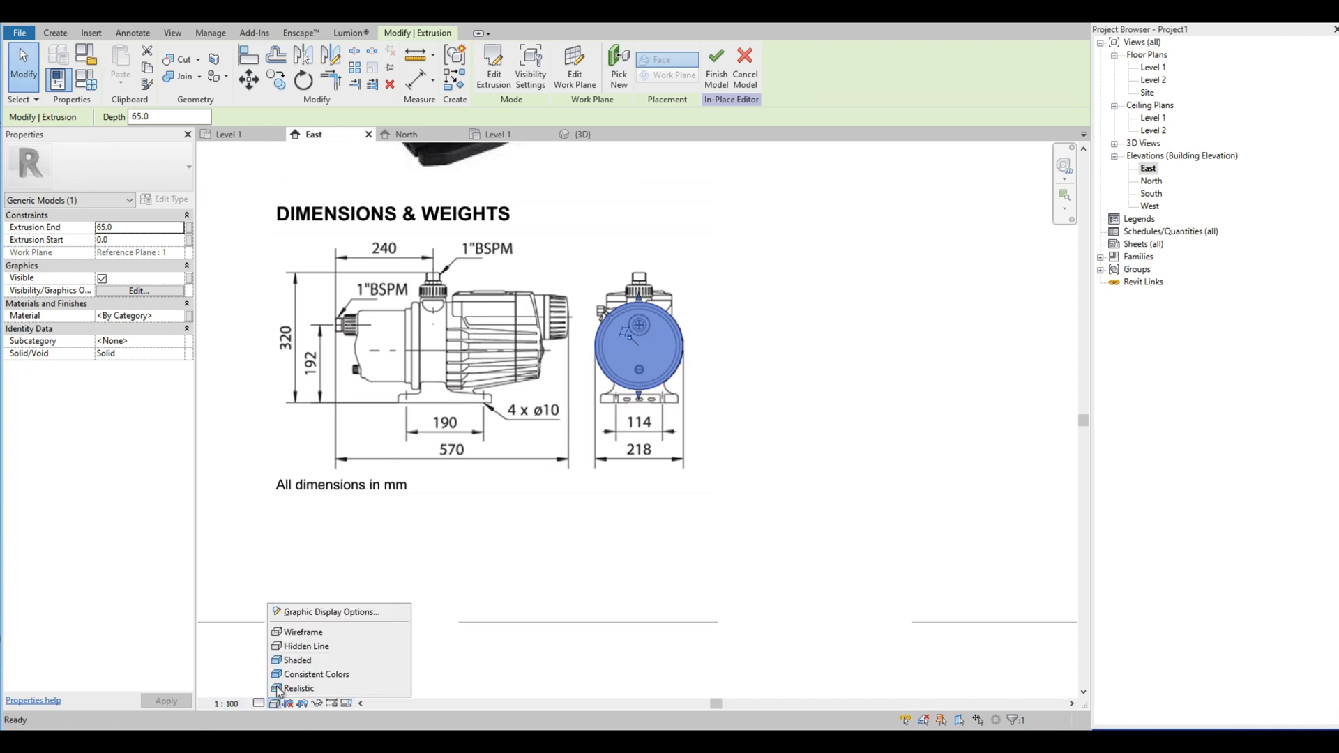
{"action": "left_click", "coordinate": [297, 632]}
{"action": "scroll", "coordinate": [590, 291], "scroll_direction": "up", "scroll_amount": 1}
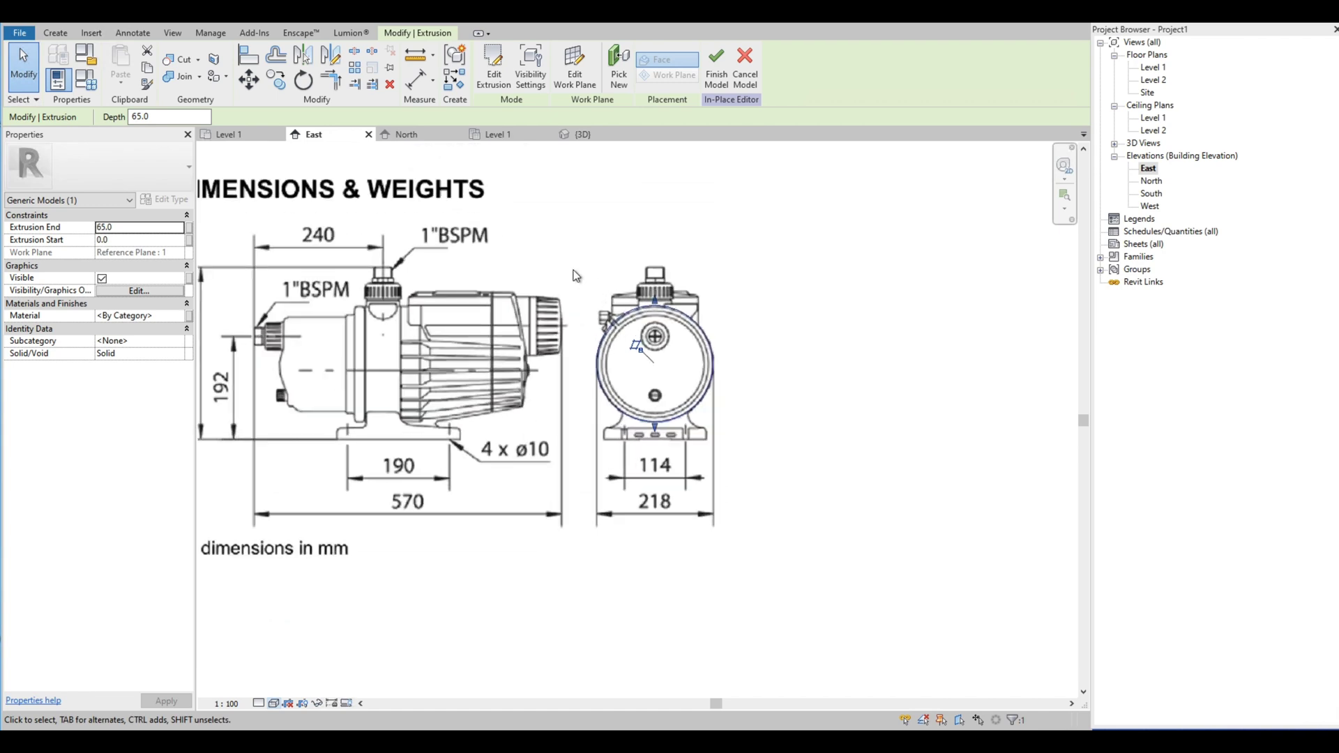
Step: Start another extrusion, picking the disc's front circular face in the 3D view as the work plane
{"action": "left_click", "coordinate": [55, 33]}
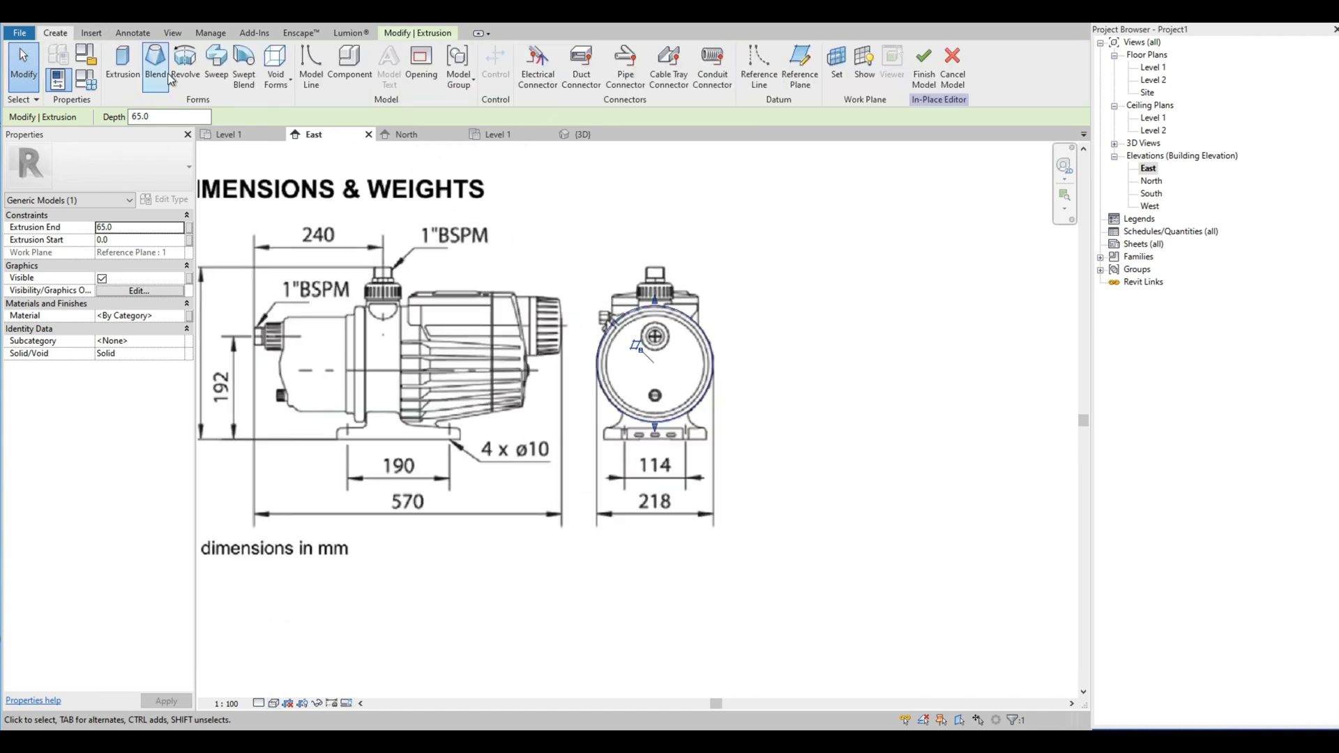
{"action": "left_click", "coordinate": [123, 66]}
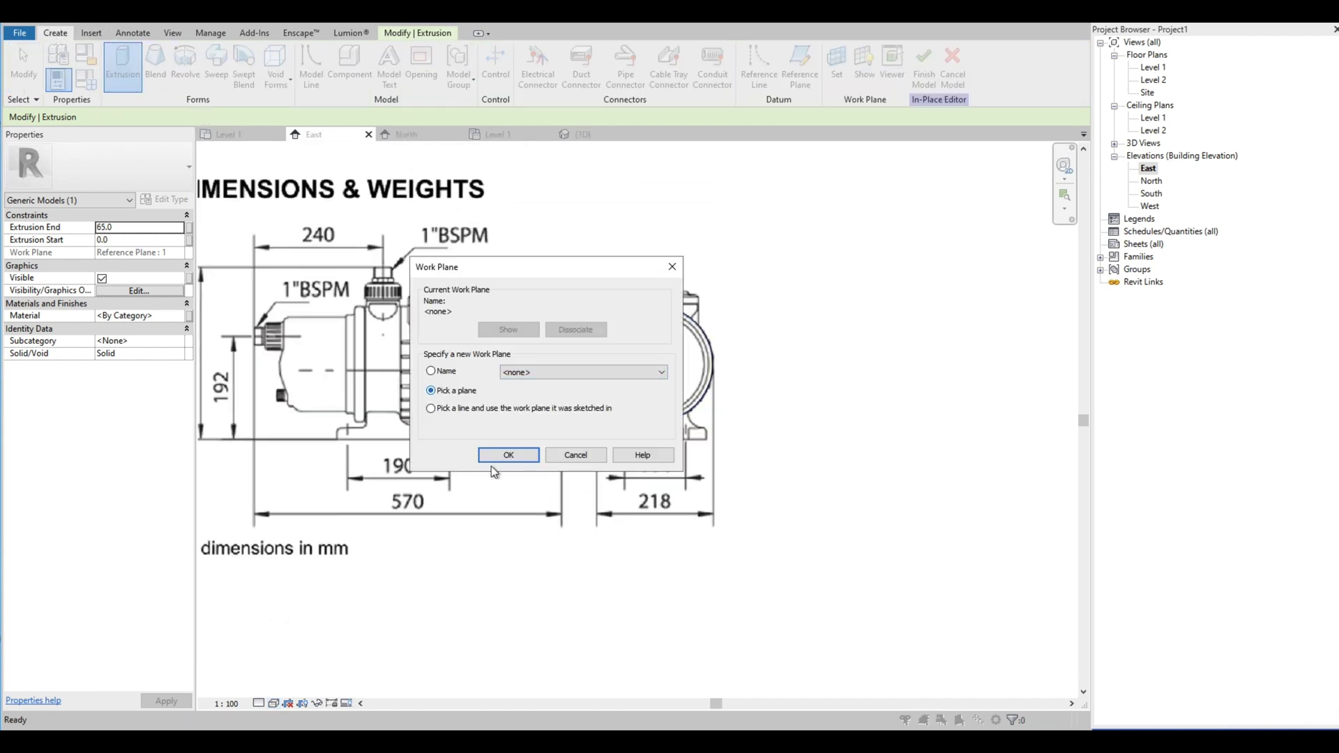
{"action": "left_click", "coordinate": [508, 456]}
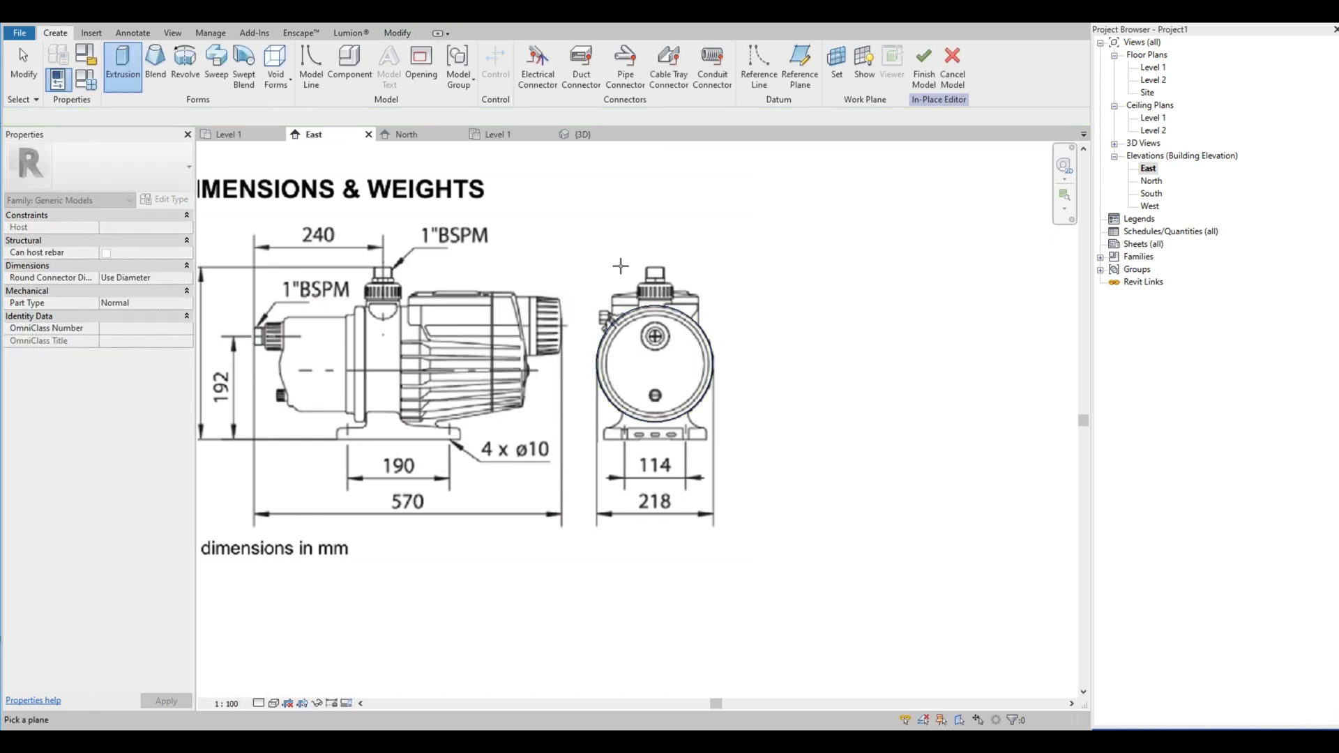
{"action": "left_click", "coordinate": [575, 134]}
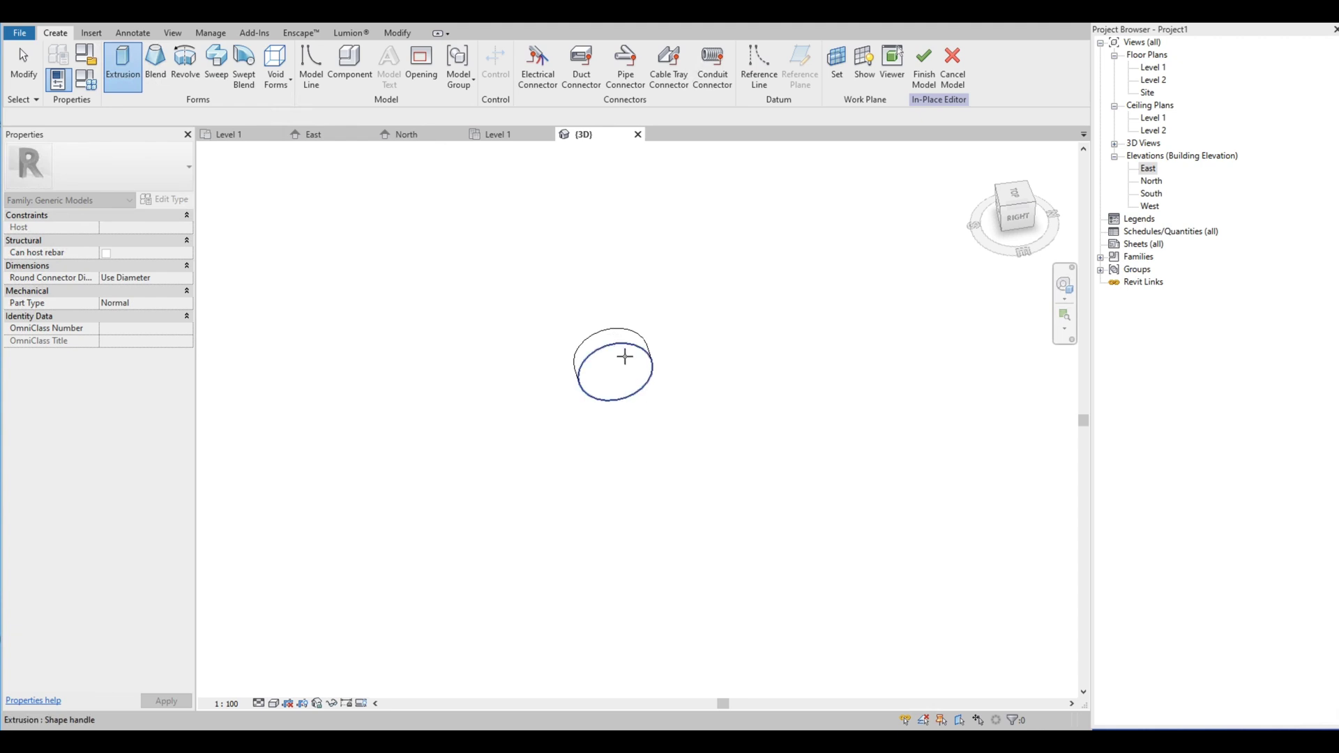
{"action": "left_click", "coordinate": [621, 361]}
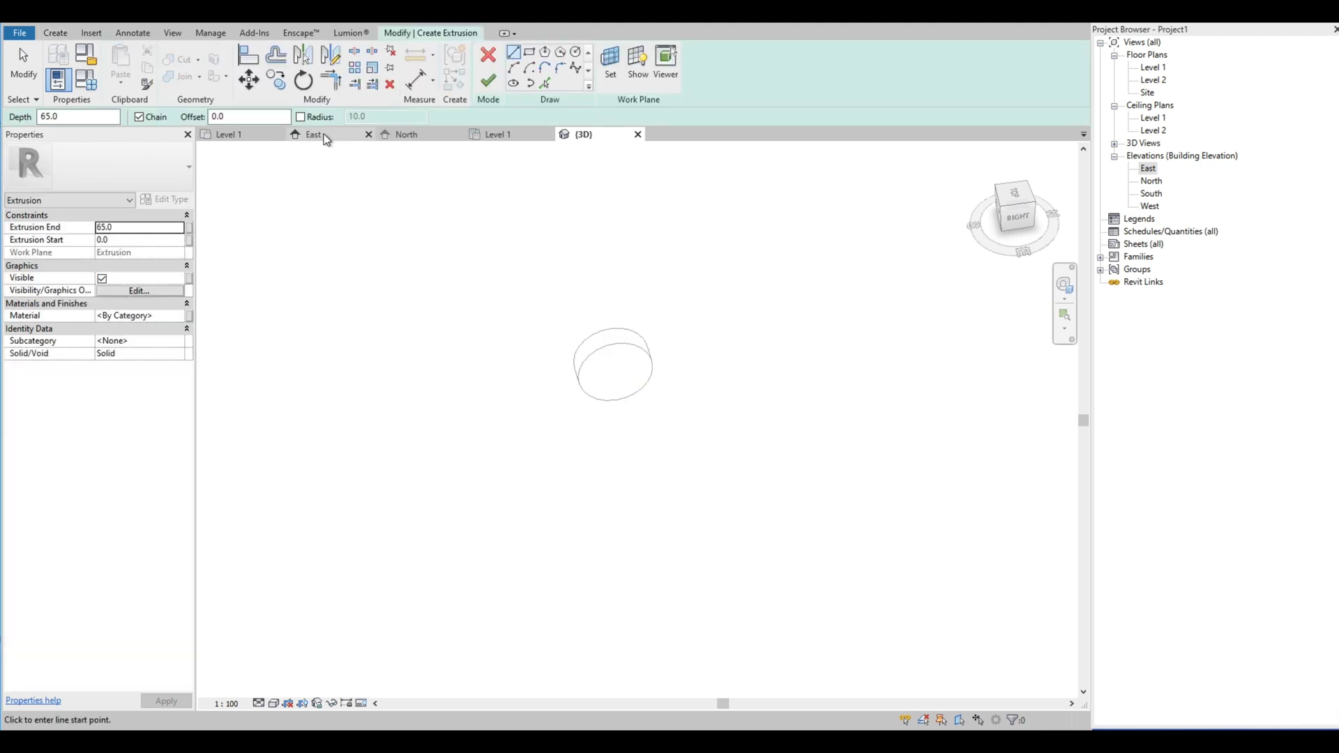
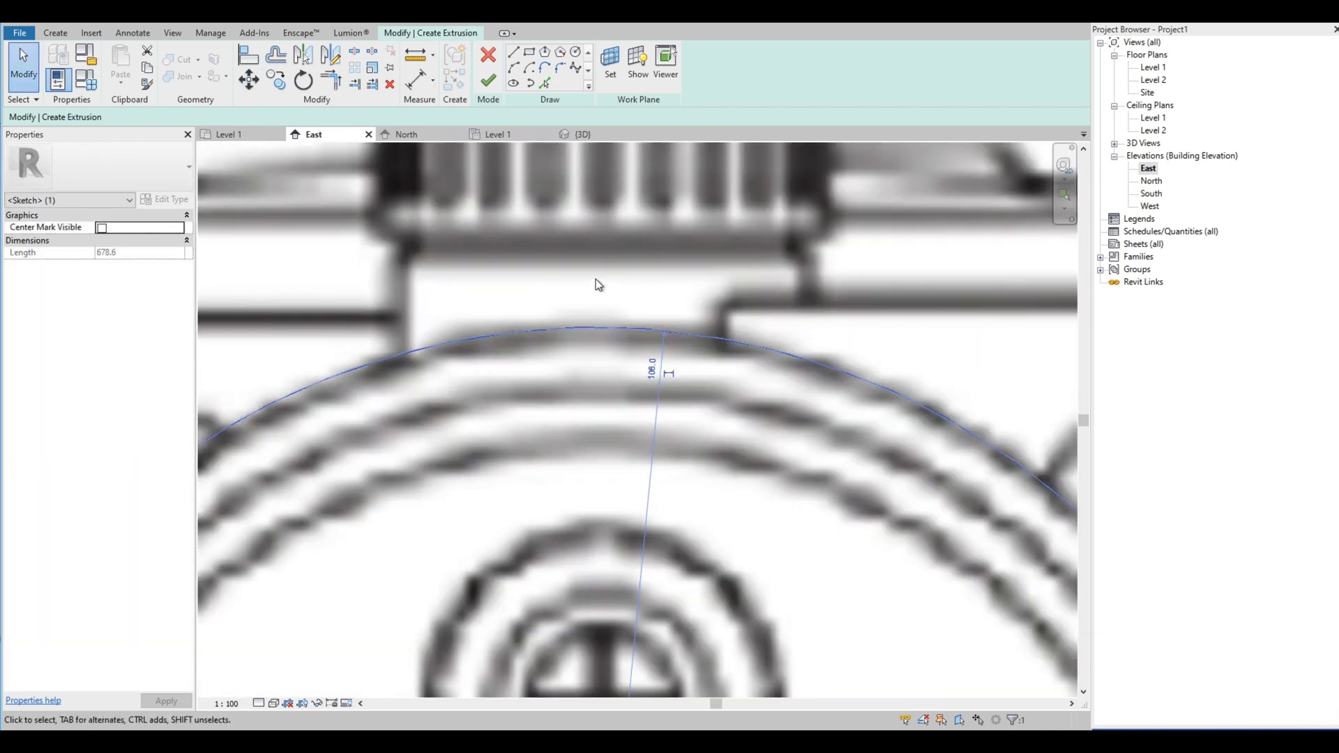
Step: Offset a copy of the sketched circle 8 mm inward to match the next ring on the front view
{"action": "key", "text": "Escape"}
{"action": "key", "text": "Escape"}
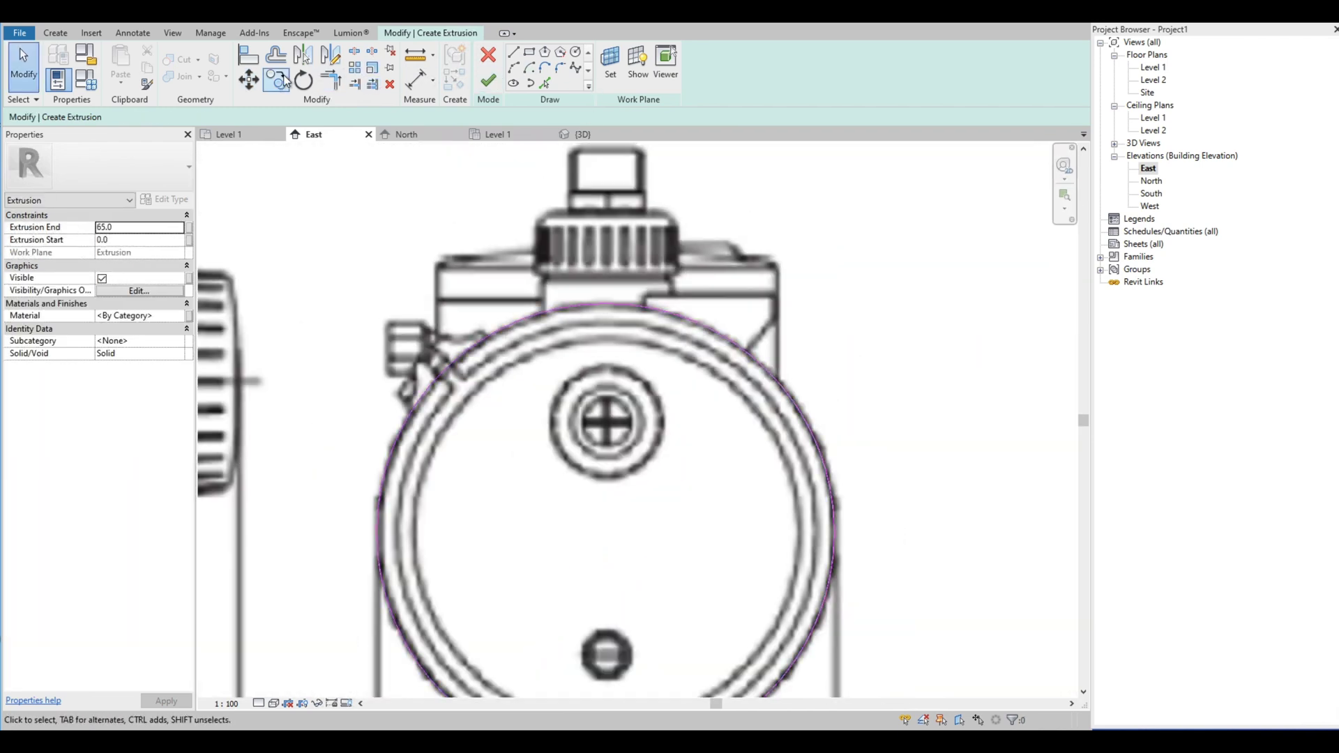
{"action": "left_click", "coordinate": [276, 56]}
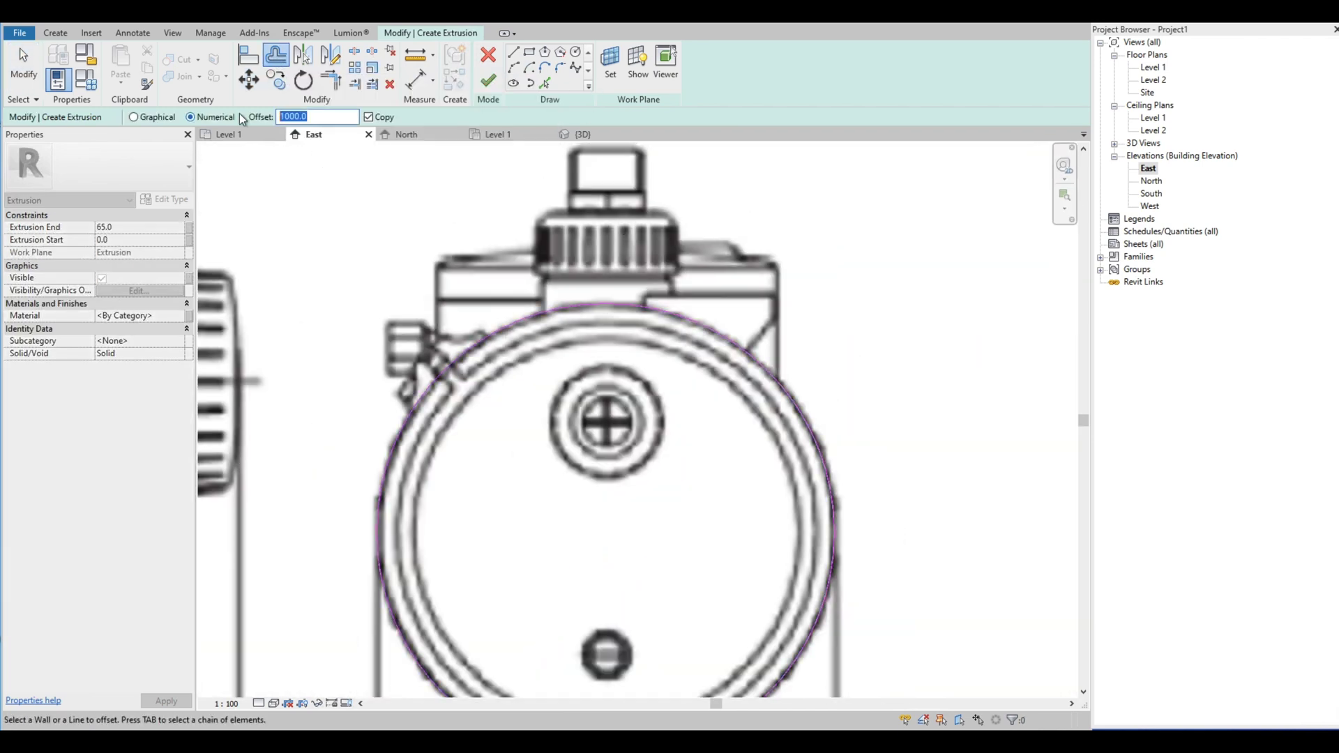
{"action": "type", "text": "4"}
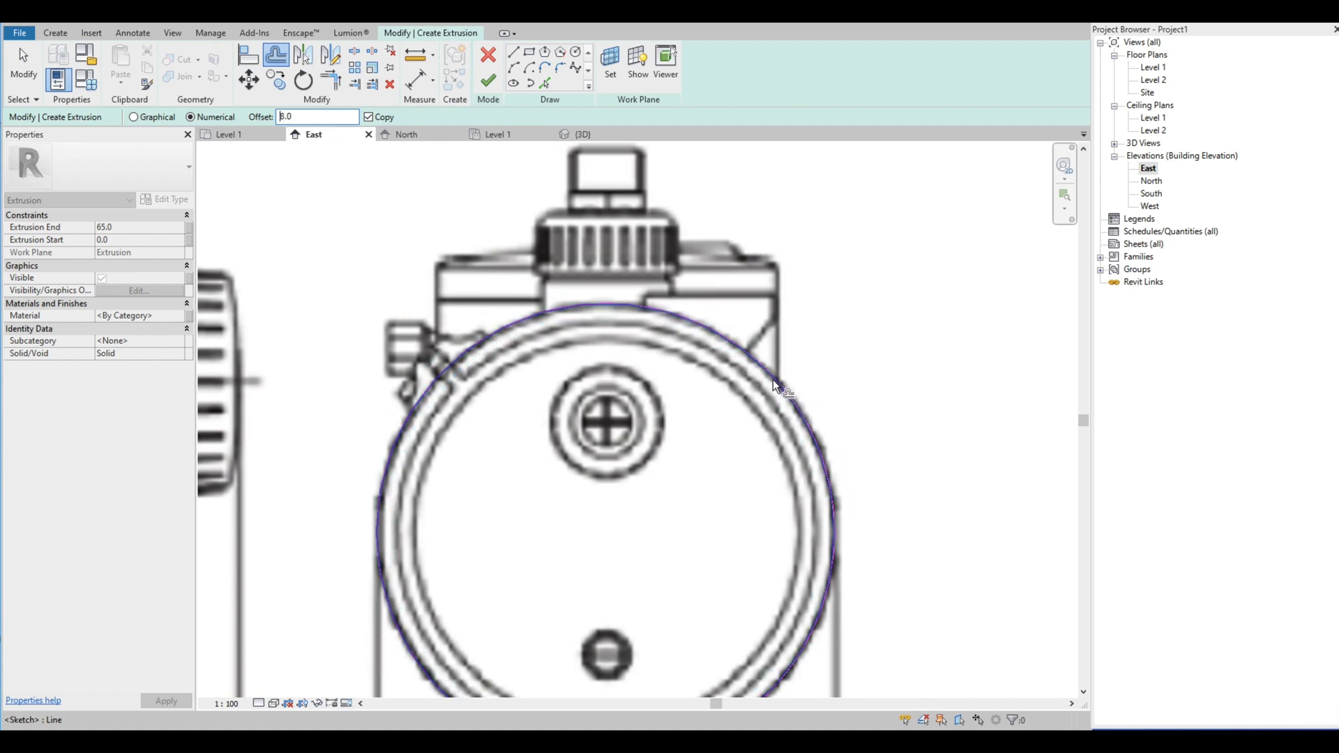
{"action": "scroll", "coordinate": [693, 358], "scroll_direction": "down", "scroll_amount": 3}
{"action": "scroll", "coordinate": [732, 277], "scroll_direction": "up", "scroll_amount": 1}
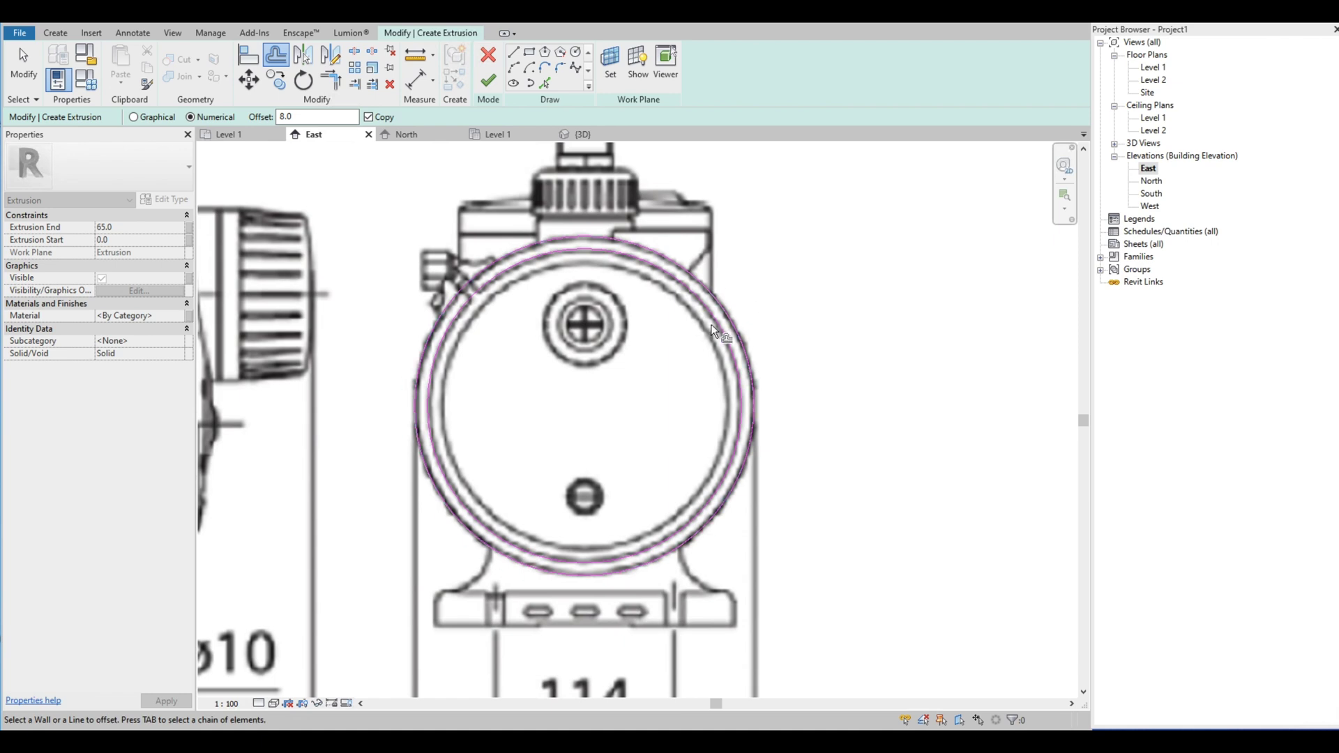
Step: Delete the original outer circle from the sketch, keeping only the inward offset copy
{"action": "key", "text": "Escape"}
{"action": "left_click", "coordinate": [657, 254]}
{"action": "key", "text": "Delete"}
{"action": "left_click", "coordinate": [779, 270]}
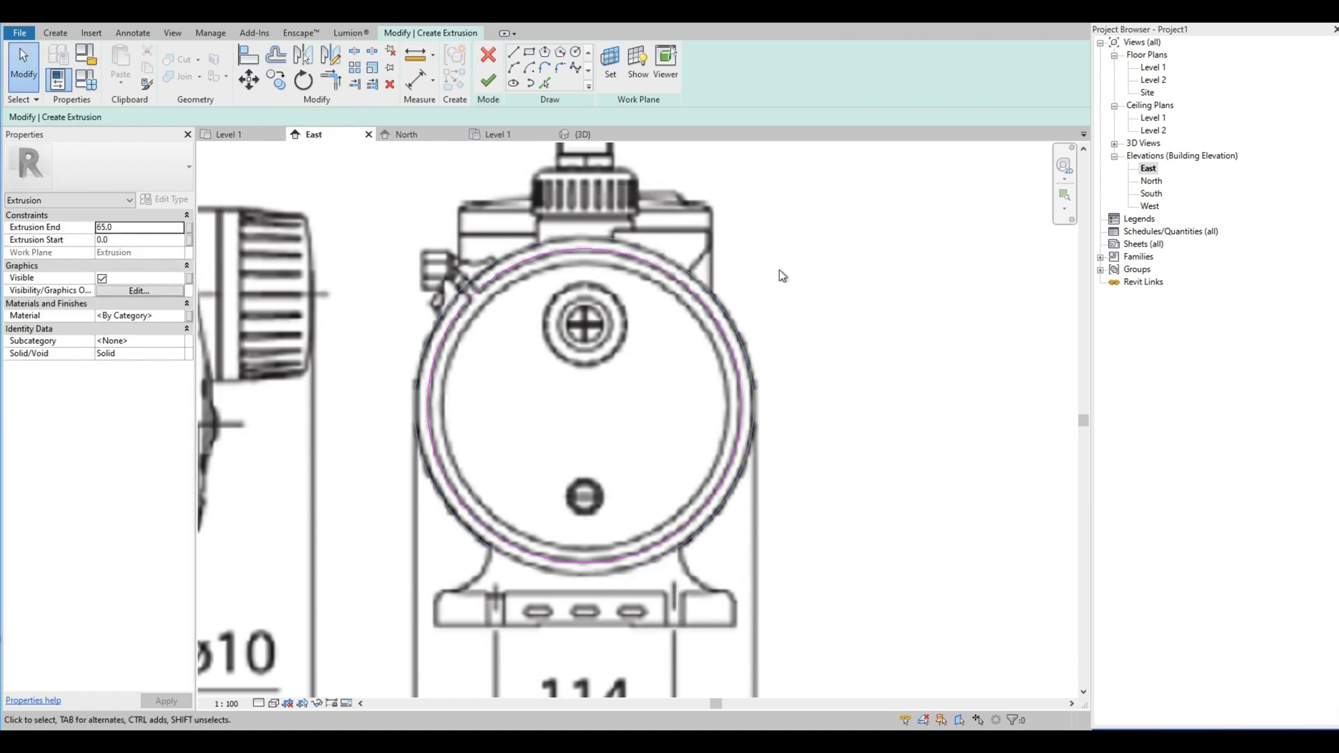
Step: Measure the flange band's thickness on the side view of the reference image with a temporary line
{"action": "scroll", "coordinate": [529, 273], "scroll_direction": "down", "scroll_amount": 4}
{"action": "scroll", "coordinate": [504, 319], "scroll_direction": "up", "scroll_amount": 4}
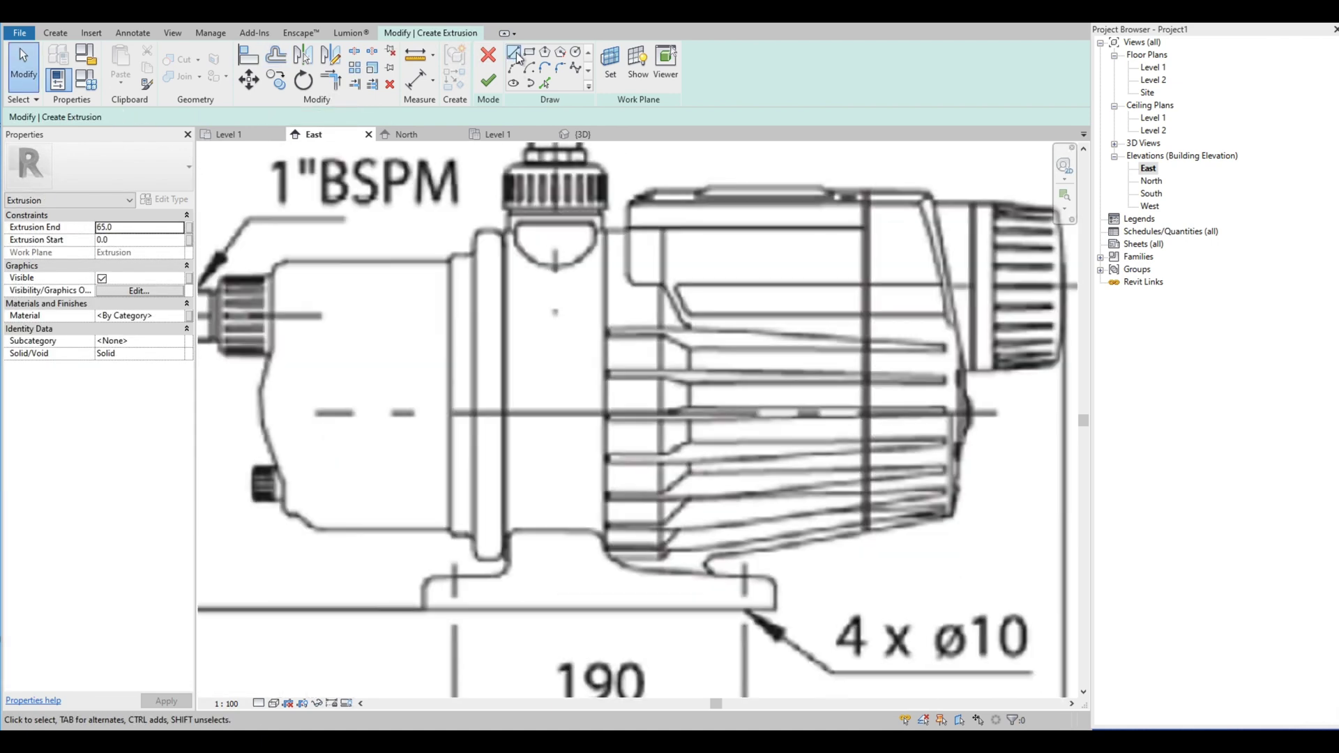
{"action": "key", "text": "l"}
{"action": "key", "text": "i"}
{"action": "scroll", "coordinate": [491, 334], "scroll_direction": "up", "scroll_amount": 2}
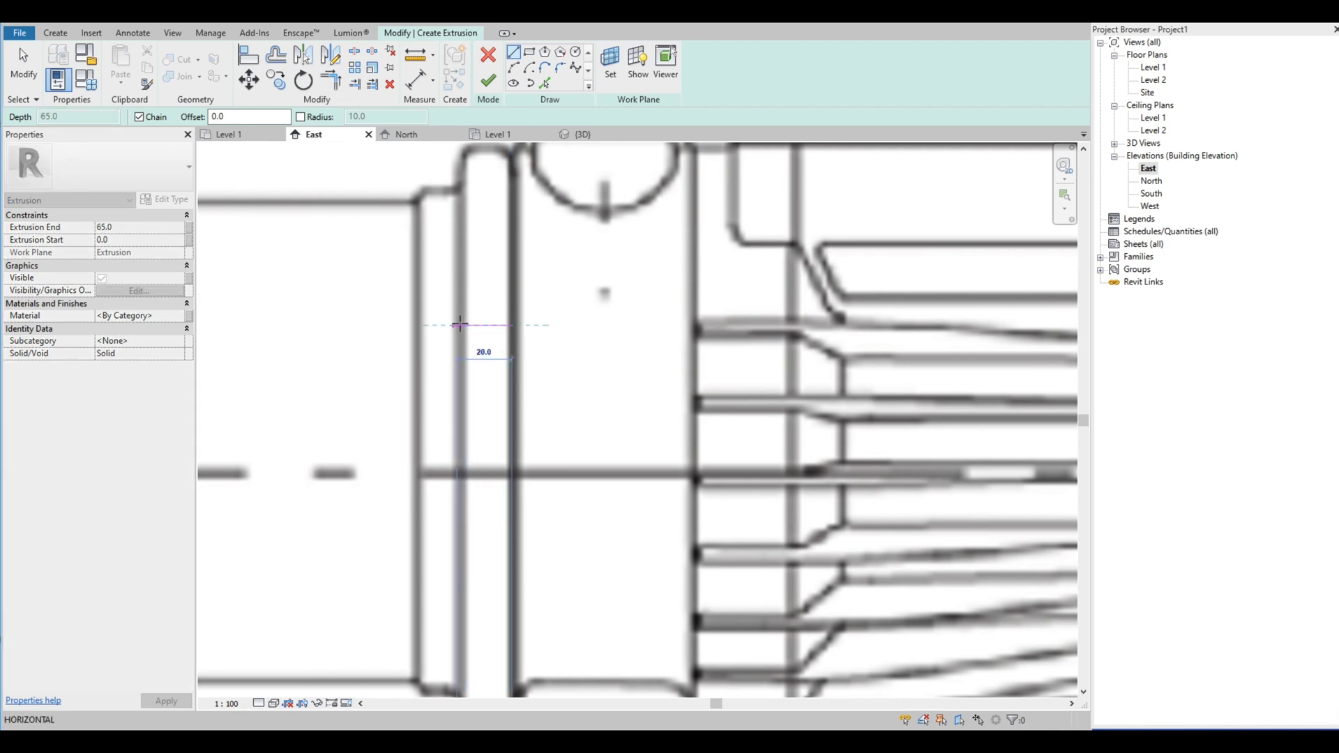
{"action": "scroll", "coordinate": [655, 286], "scroll_direction": "down", "scroll_amount": 6}
{"action": "key", "text": "Escape"}
Step: Set the offset circle's extrusion end to 20 mm and finish the extrusion
{"action": "scroll", "coordinate": [559, 302], "scroll_direction": "up", "scroll_amount": 3}
{"action": "left_click", "coordinate": [128, 226]}
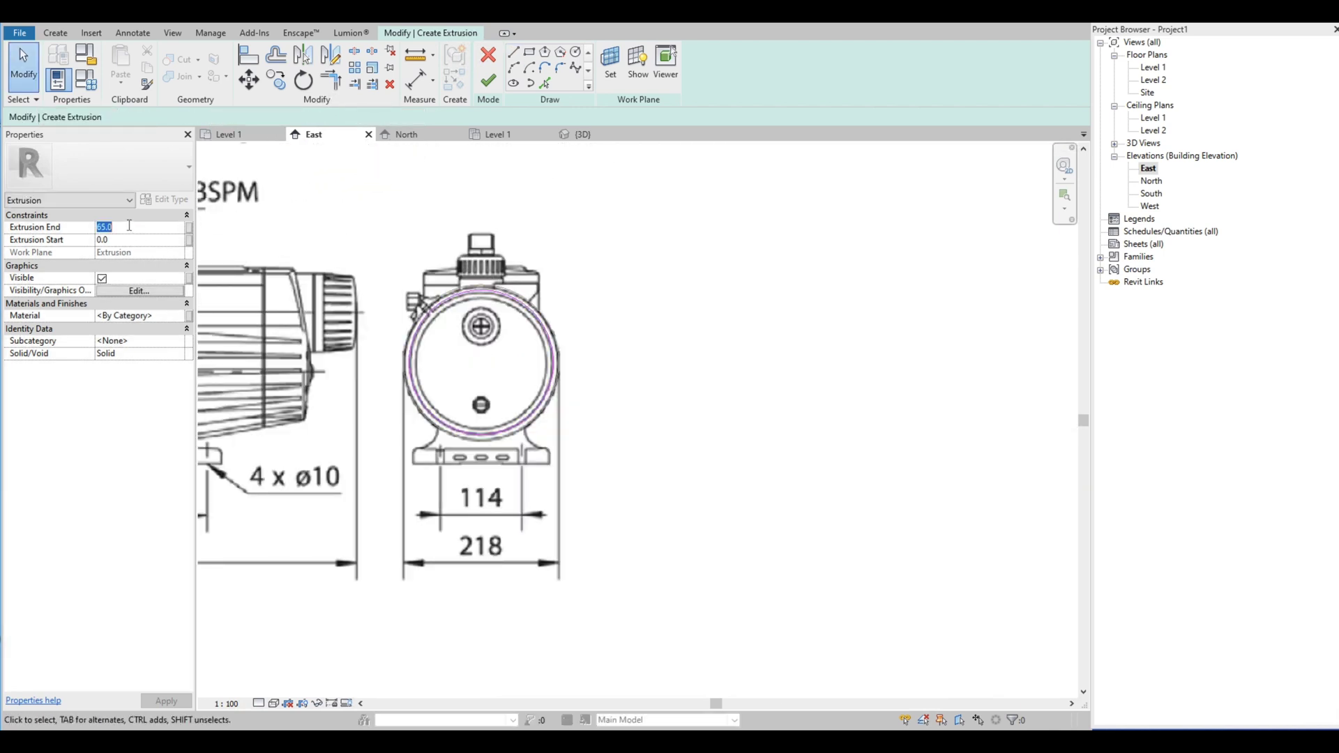
{"action": "type", "text": "20"}
{"action": "left_click", "coordinate": [486, 82]}
{"action": "scroll", "coordinate": [636, 291], "scroll_direction": "down", "scroll_amount": 3}
{"action": "left_click", "coordinate": [634, 289]}
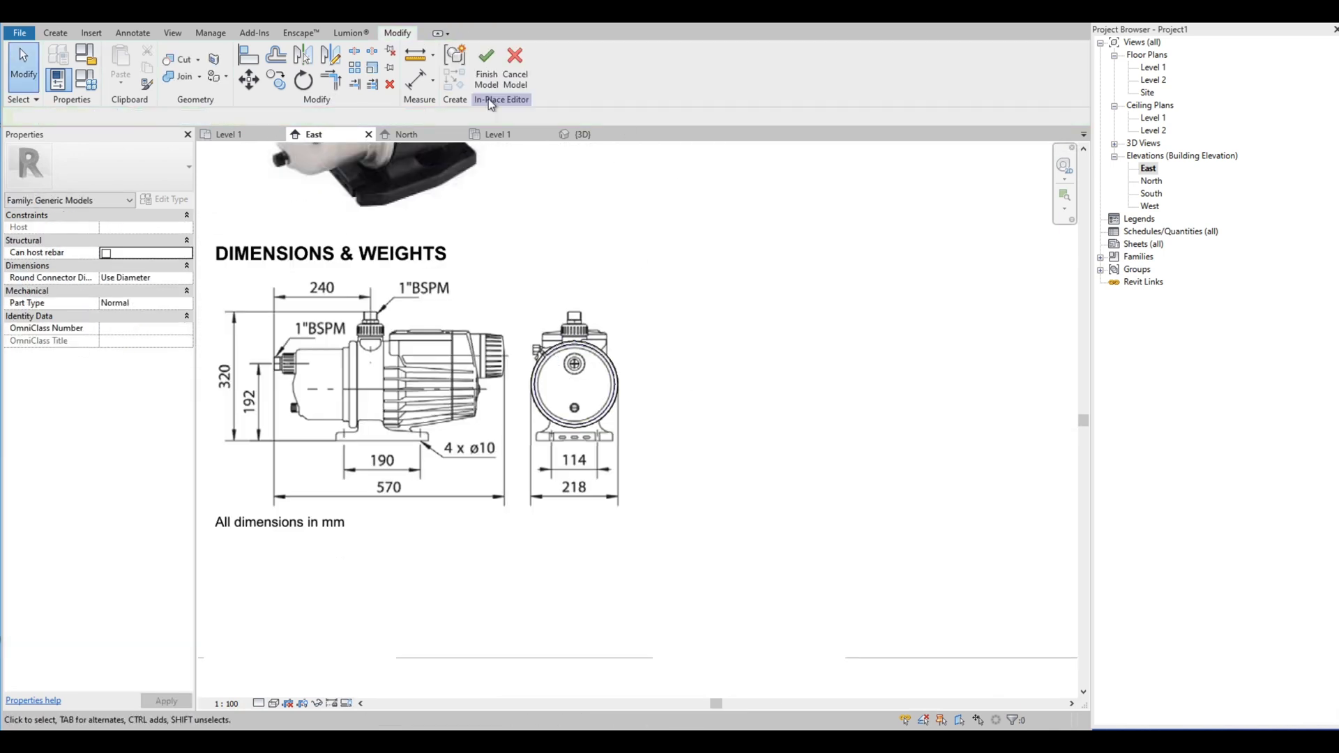
Step: Inspect the stepped disc in the 3D view
{"action": "left_click", "coordinate": [580, 135]}
{"action": "scroll", "coordinate": [592, 305], "scroll_direction": "up", "scroll_amount": 3}
{"action": "scroll", "coordinate": [592, 305], "scroll_direction": "down", "scroll_amount": 3}
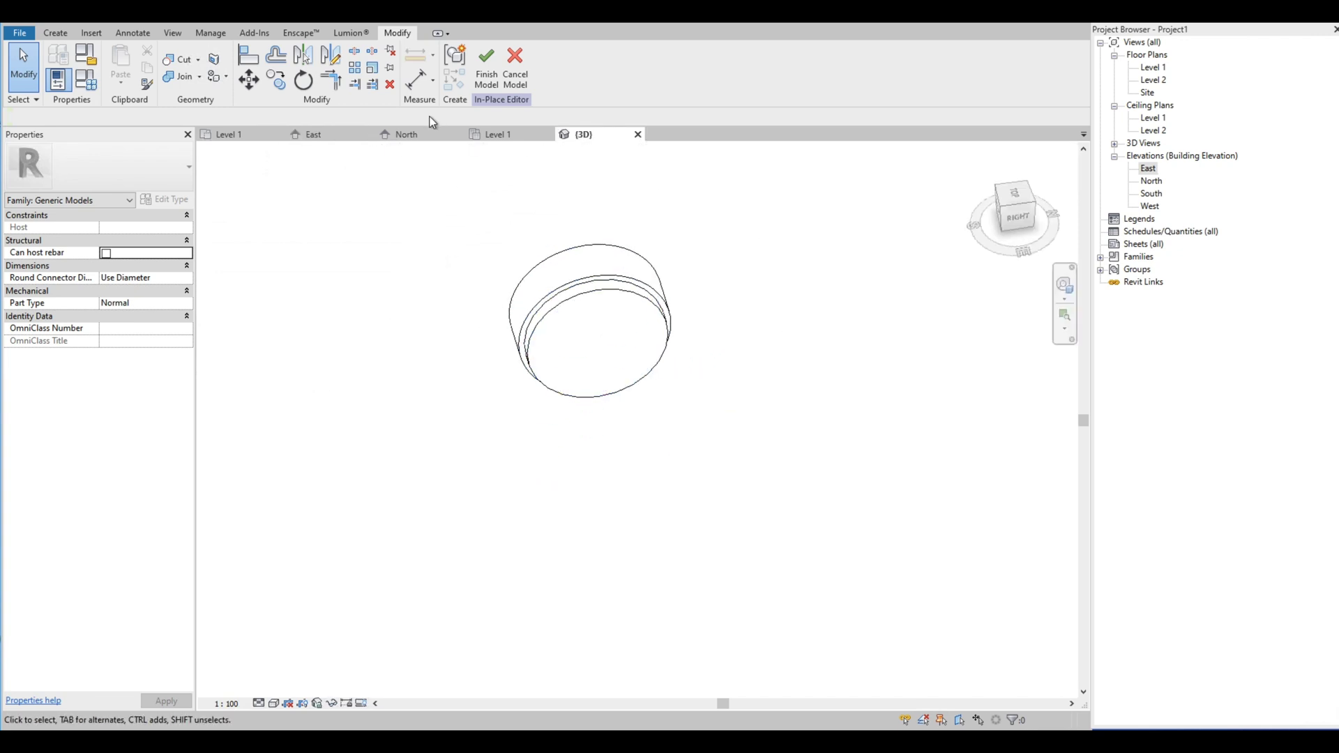
Step: Return to the East elevation and close the North view
{"action": "left_click", "coordinate": [332, 140]}
{"action": "left_click", "coordinate": [458, 134]}
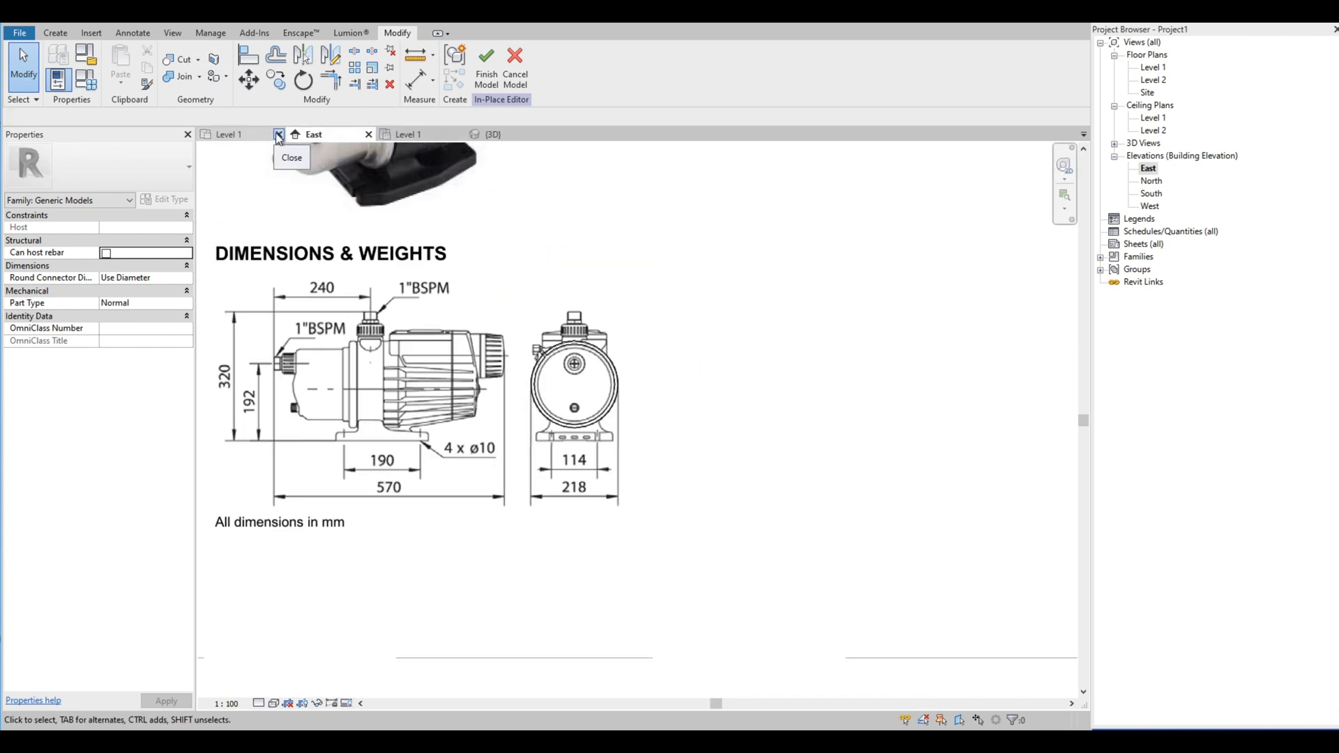
{"action": "scroll", "coordinate": [448, 417], "scroll_direction": "up", "scroll_amount": 4}
{"action": "scroll", "coordinate": [550, 463], "scroll_direction": "down", "scroll_amount": 3}
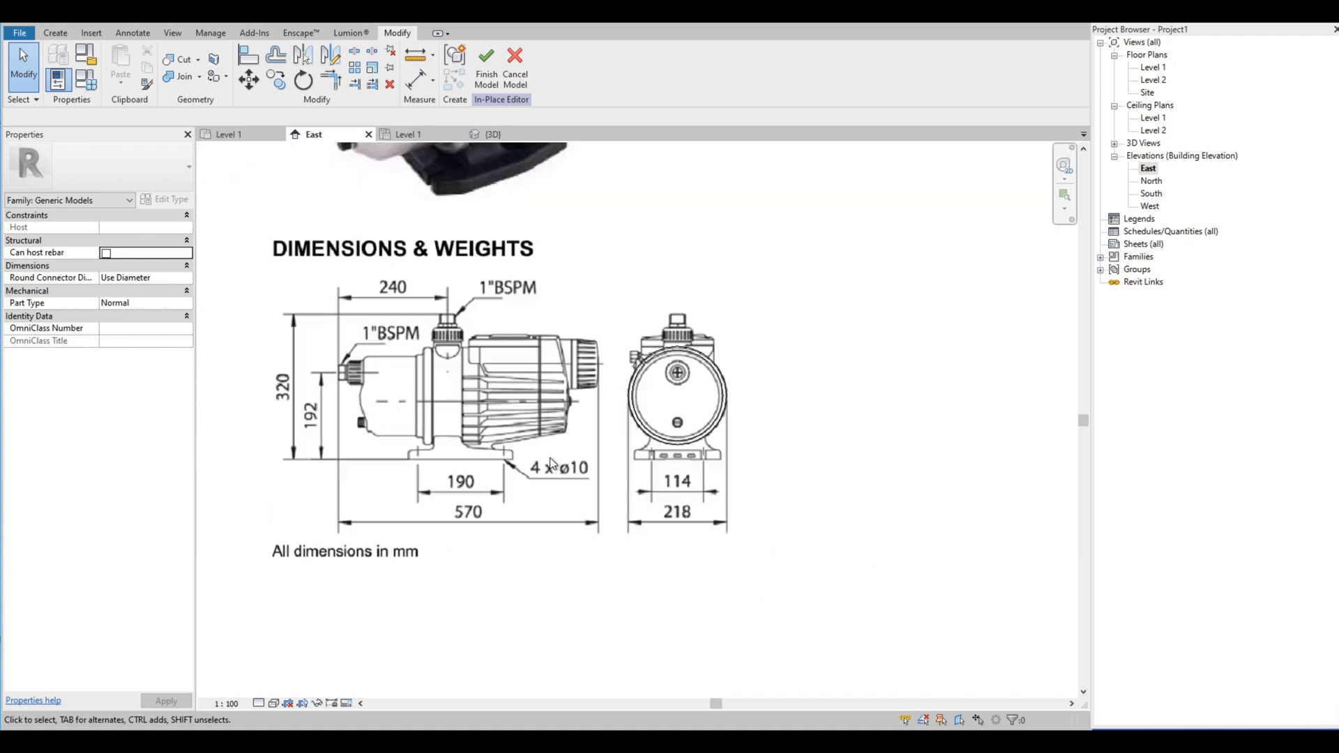
Step: Start another extrusion, picking a plane on the existing disc as its work plane
{"action": "scroll", "coordinate": [551, 464], "scroll_direction": "up", "scroll_amount": 3}
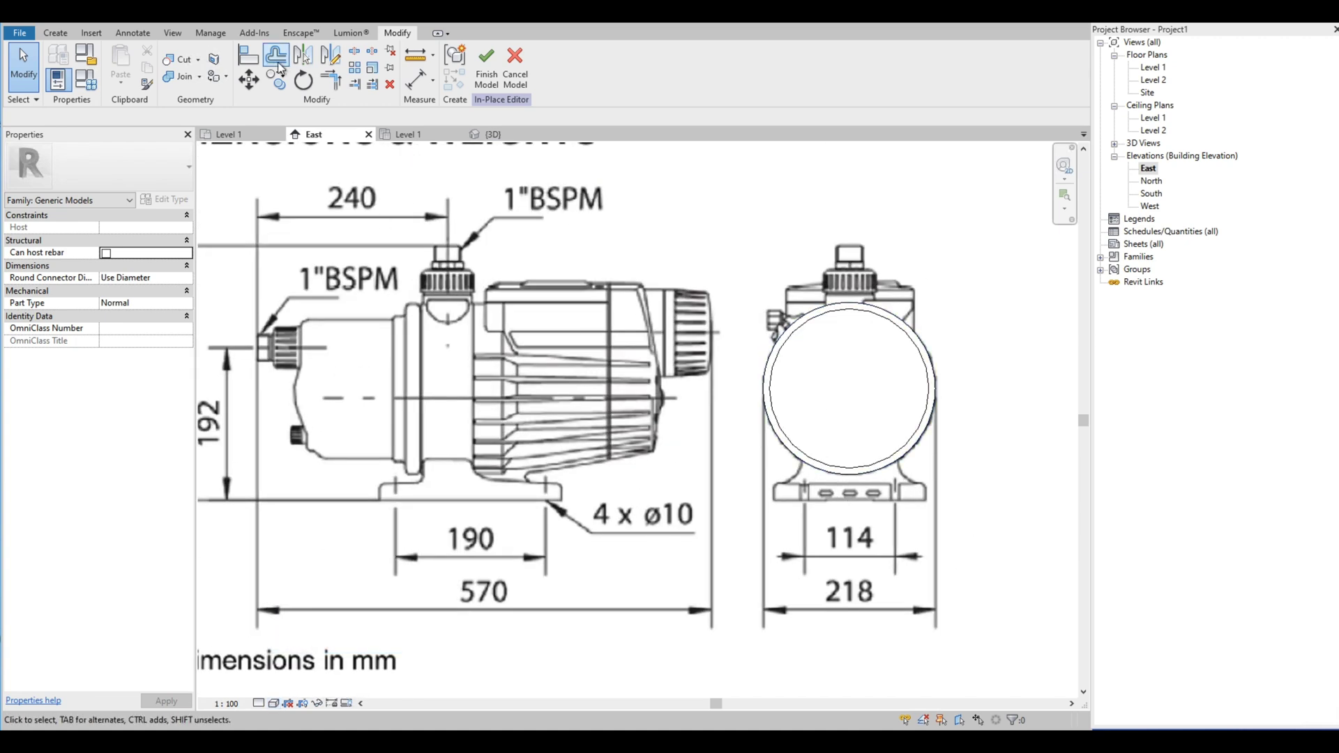
{"action": "left_click", "coordinate": [55, 33]}
{"action": "left_click", "coordinate": [123, 66]}
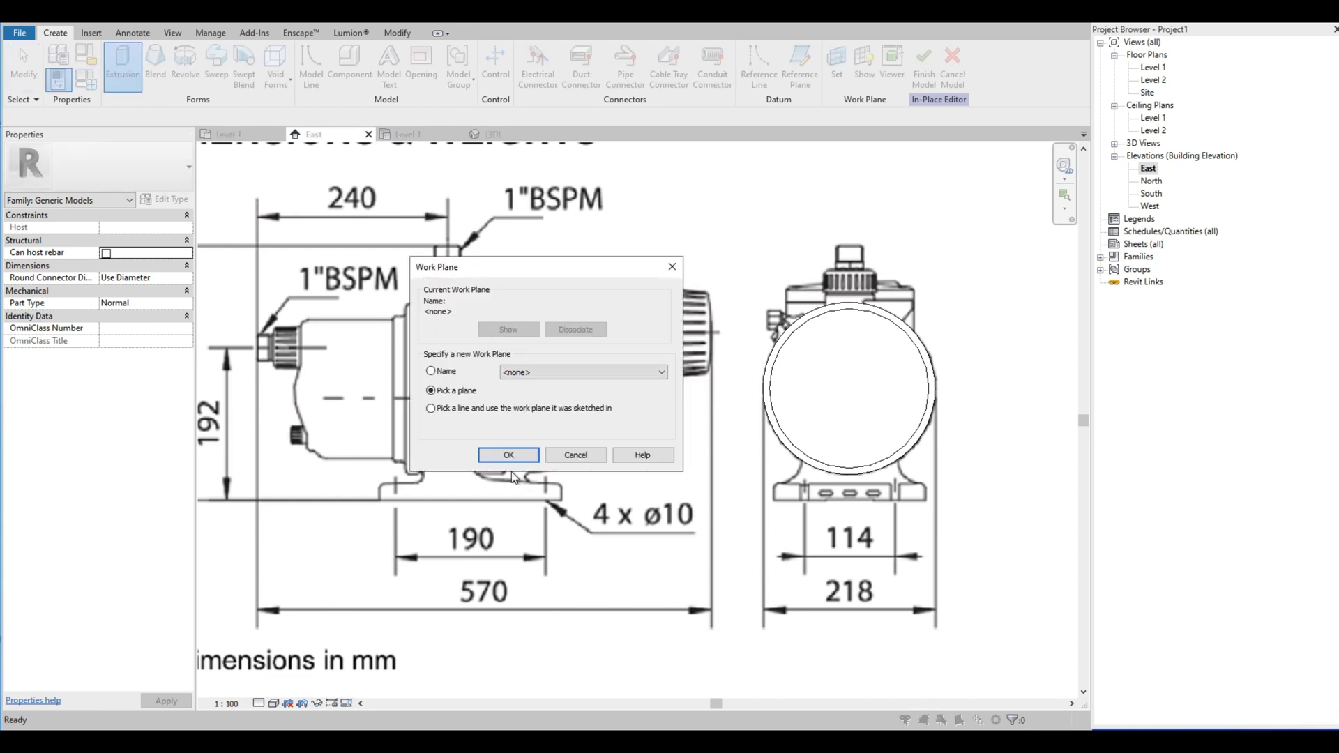
{"action": "left_click", "coordinate": [514, 462]}
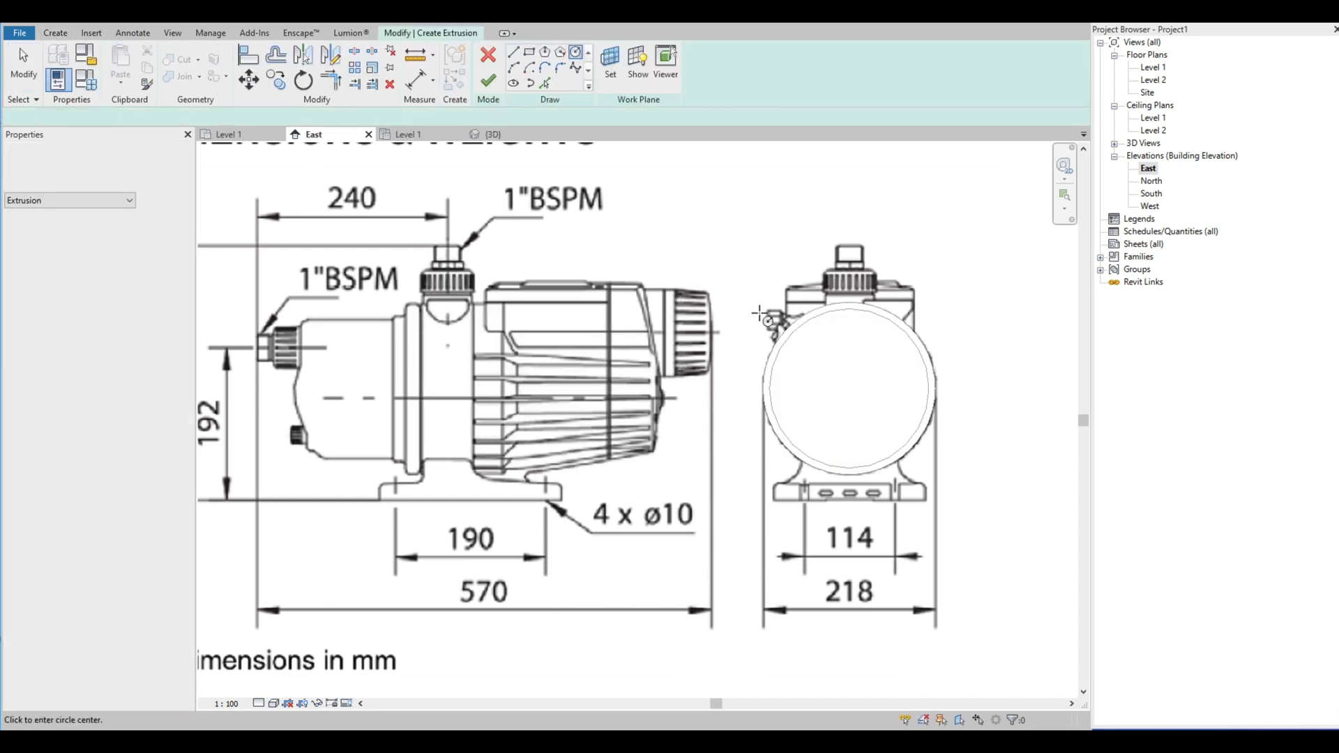
Step: Trace both halves of the smaller disc's circular edge into the extrusion sketch with Pick Lines
{"action": "left_click", "coordinate": [859, 309]}
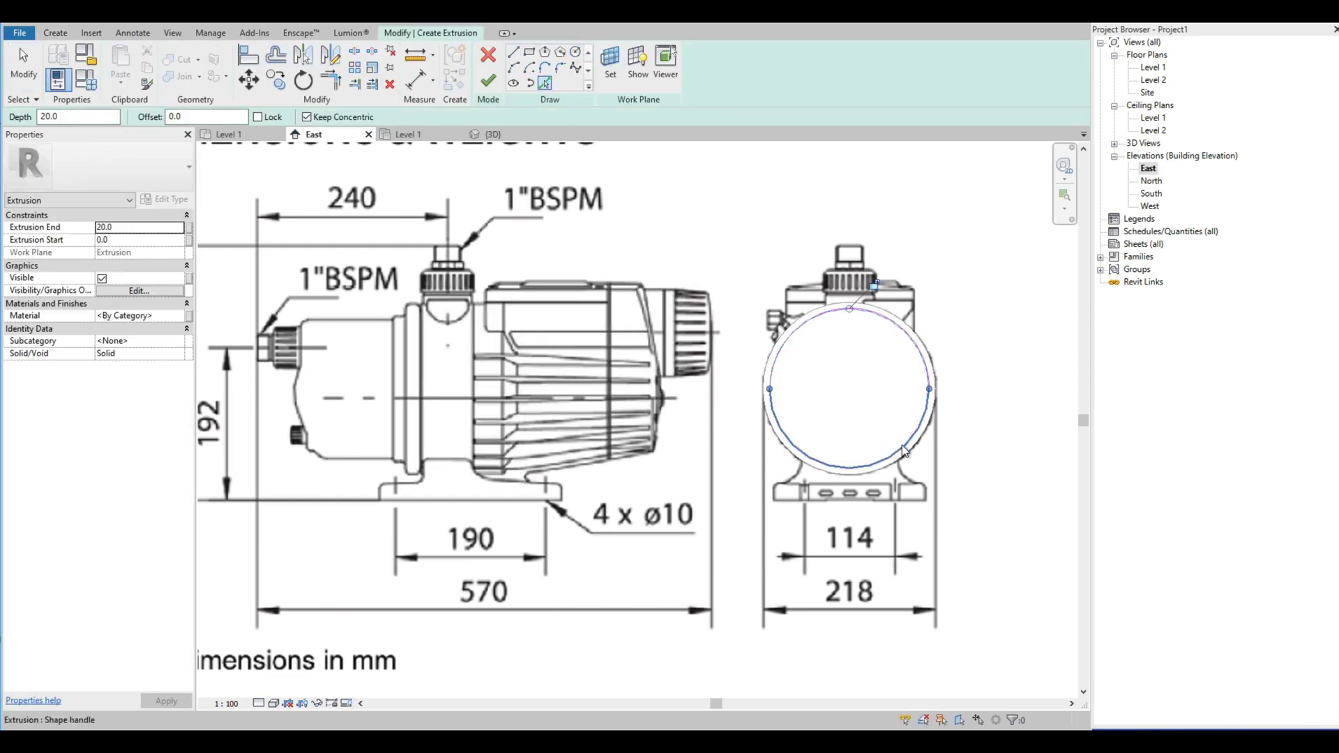
{"action": "left_click", "coordinate": [901, 448]}
{"action": "key", "text": "Escape"}
{"action": "scroll", "coordinate": [896, 360], "scroll_direction": "up", "scroll_amount": 2}
{"action": "key", "text": "Escape"}
{"action": "left_click", "coordinate": [930, 334]}
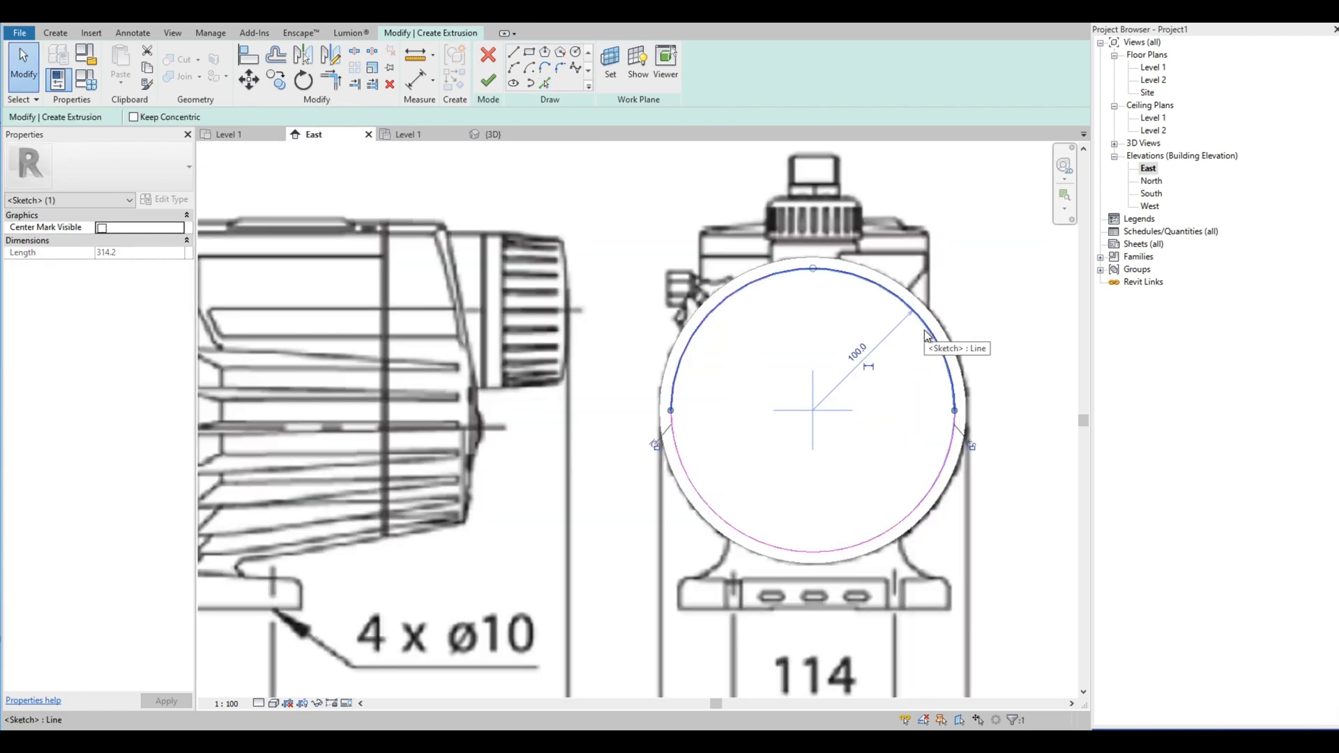
{"action": "scroll", "coordinate": [896, 334], "scroll_direction": "down", "scroll_amount": 2}
{"action": "left_click", "coordinate": [979, 302]}
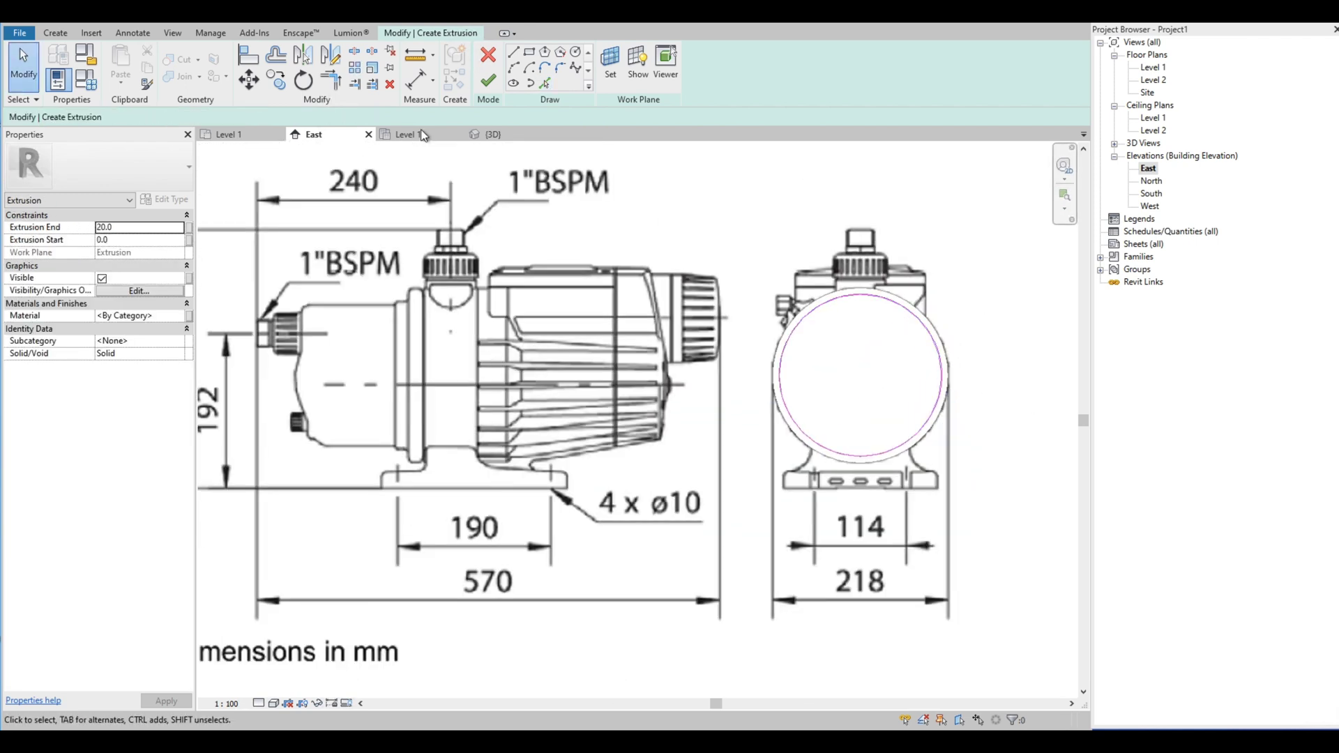
Step: Offset the traced circle inward as a copy and delete the original outer circle
{"action": "left_click", "coordinate": [276, 55]}
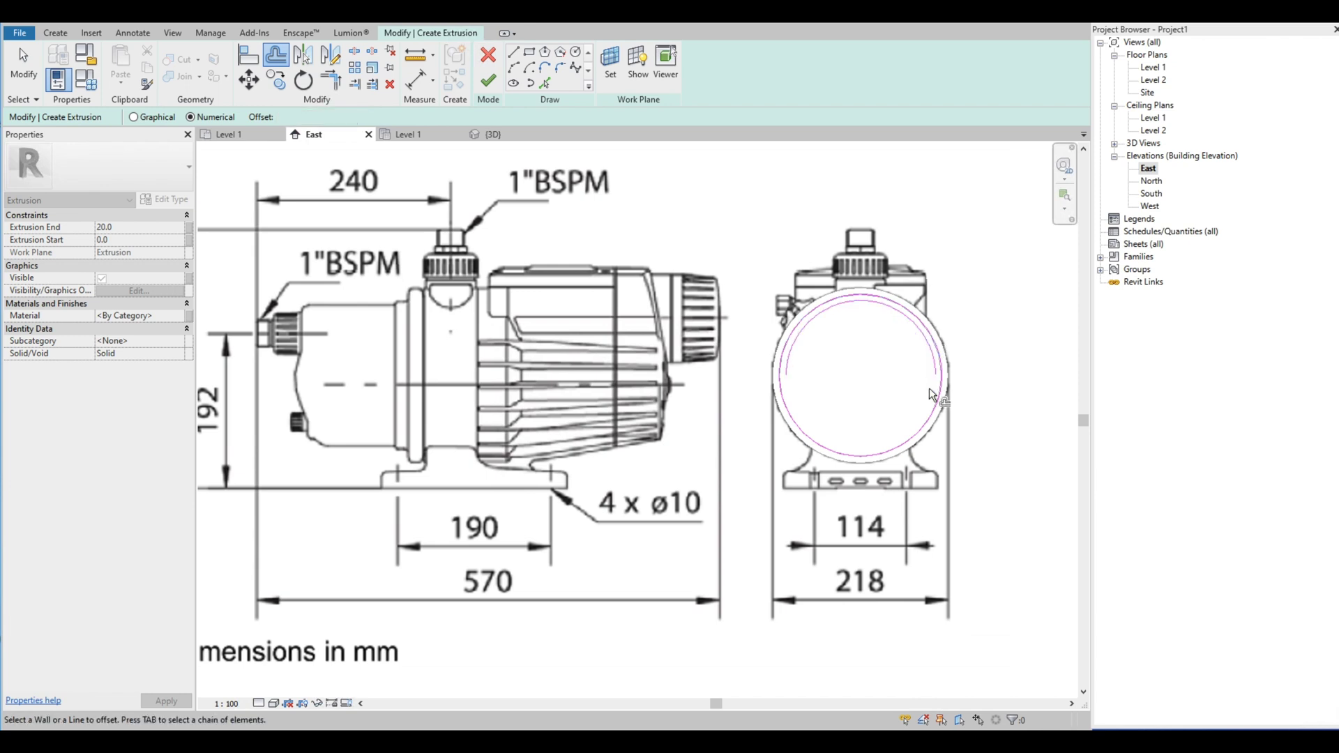
{"action": "key", "text": "Escape"}
{"action": "scroll", "coordinate": [974, 373], "scroll_direction": "up", "scroll_amount": 5}
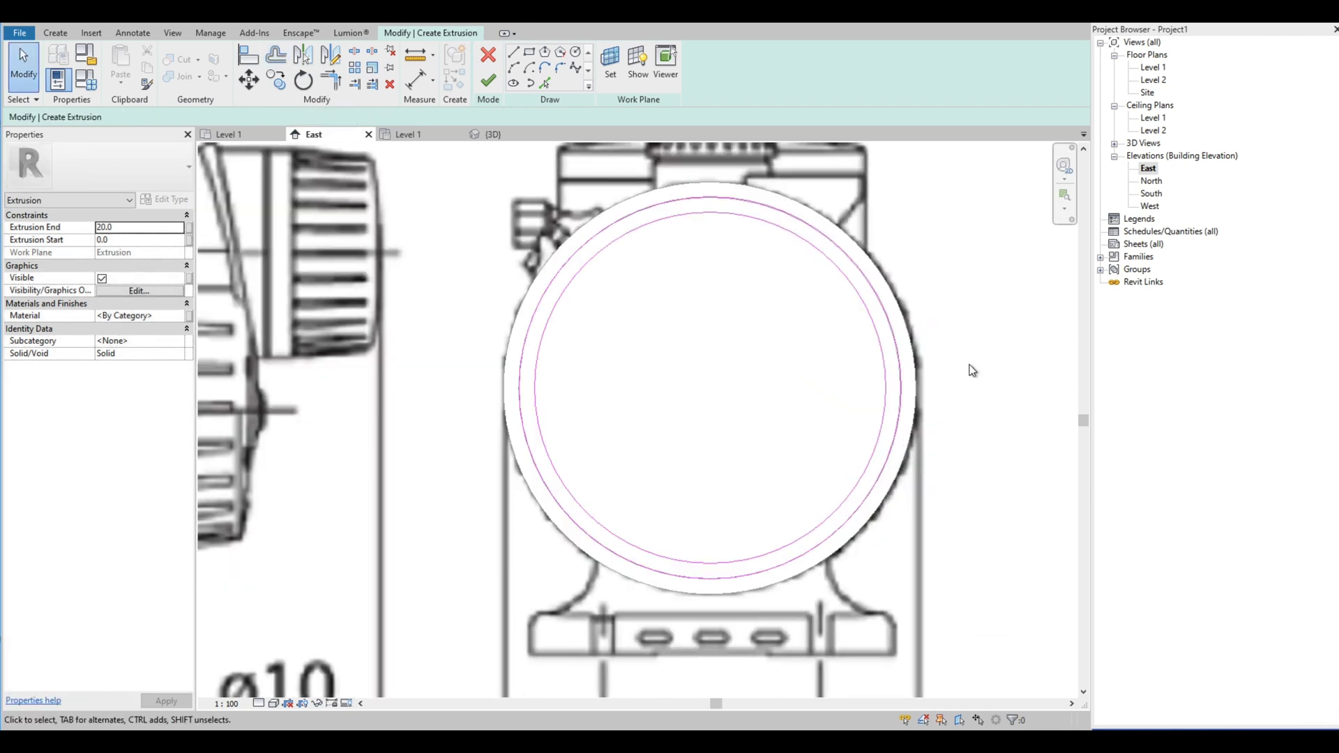
{"action": "left_click", "coordinate": [905, 420]}
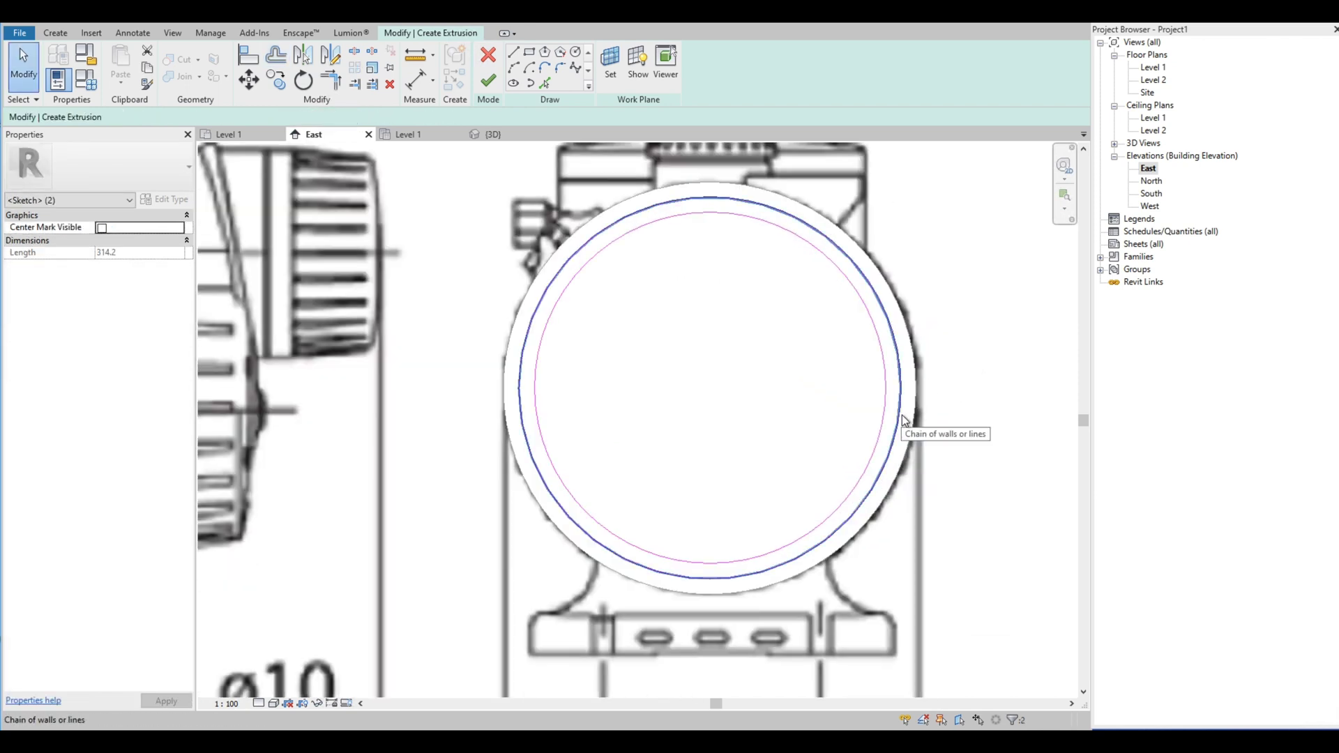
{"action": "key", "text": "Delete"}
{"action": "scroll", "coordinate": [1072, 369], "scroll_direction": "down", "scroll_amount": 4}
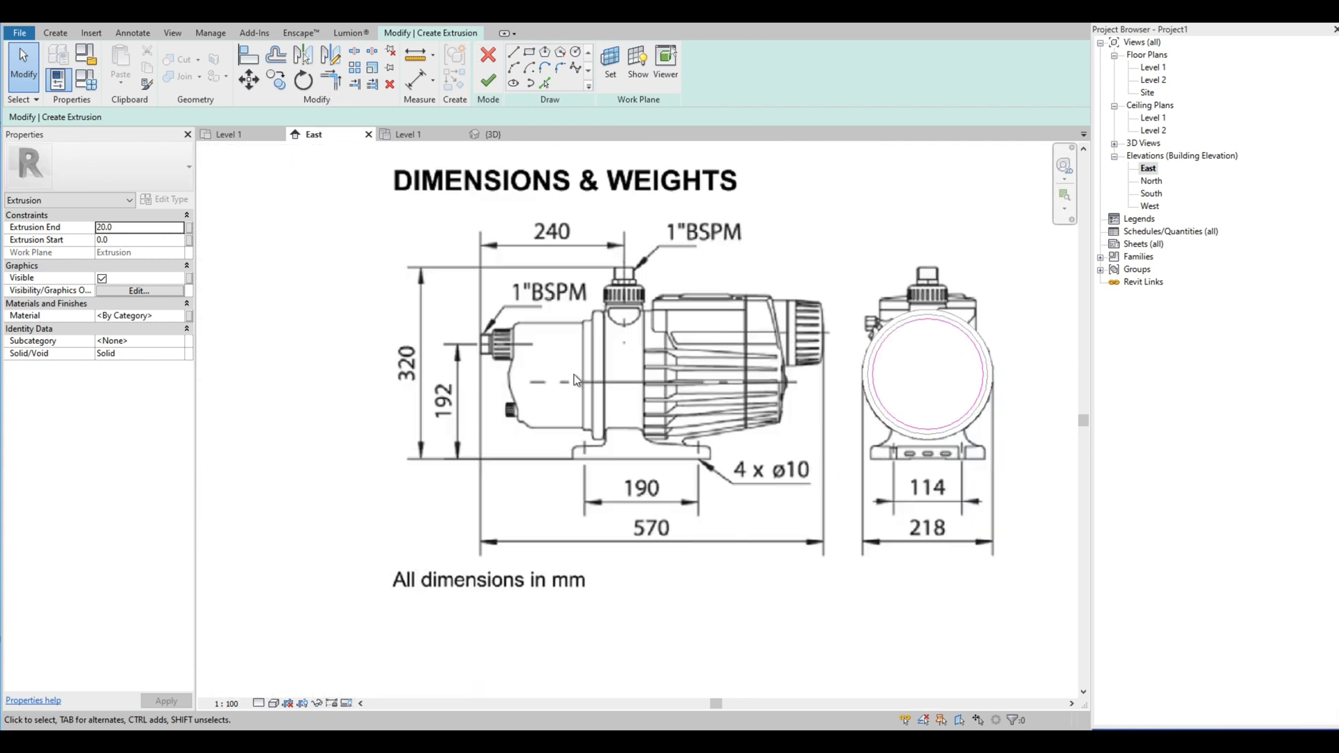
Step: Measure the front cylinder's length on the side view of the reference image with a temporary line
{"action": "scroll", "coordinate": [573, 372], "scroll_direction": "up", "scroll_amount": 1}
{"action": "left_click", "coordinate": [513, 53]}
{"action": "scroll", "coordinate": [561, 259], "scroll_direction": "up", "scroll_amount": 3}
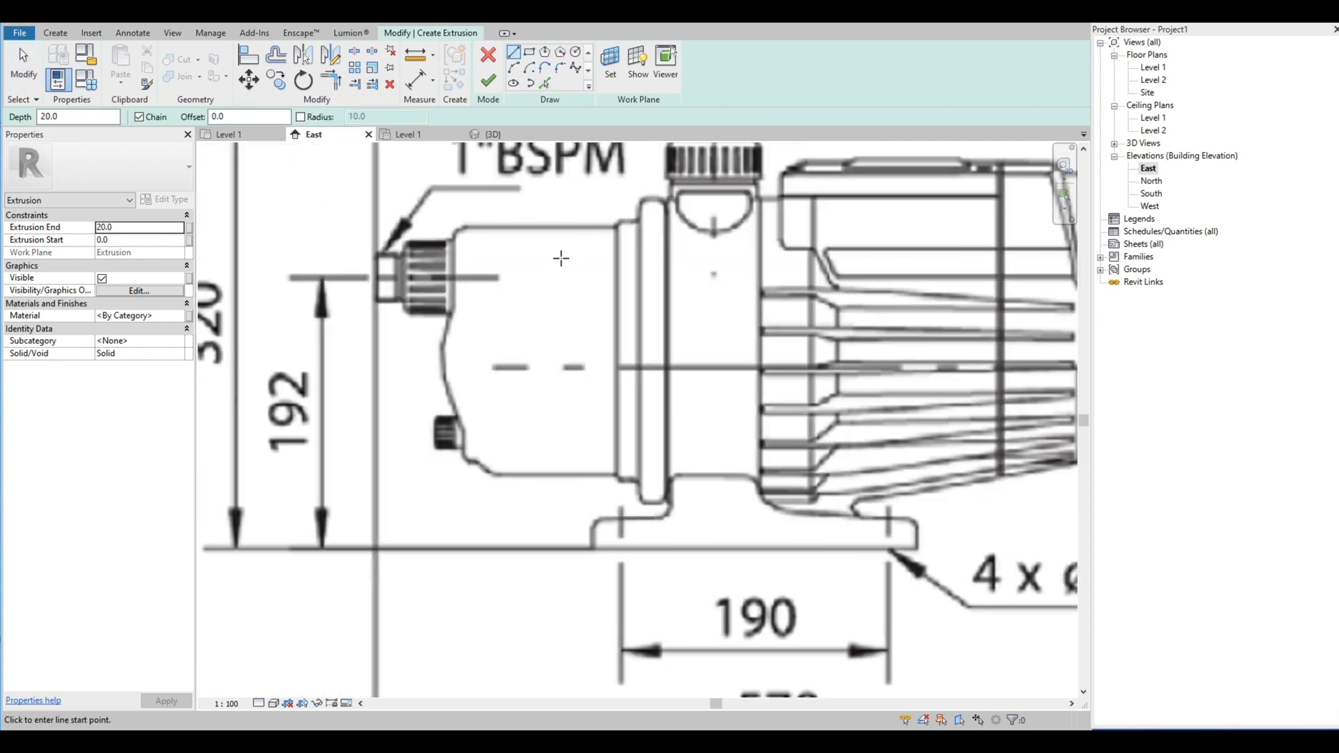
{"action": "left_click", "coordinate": [615, 264]}
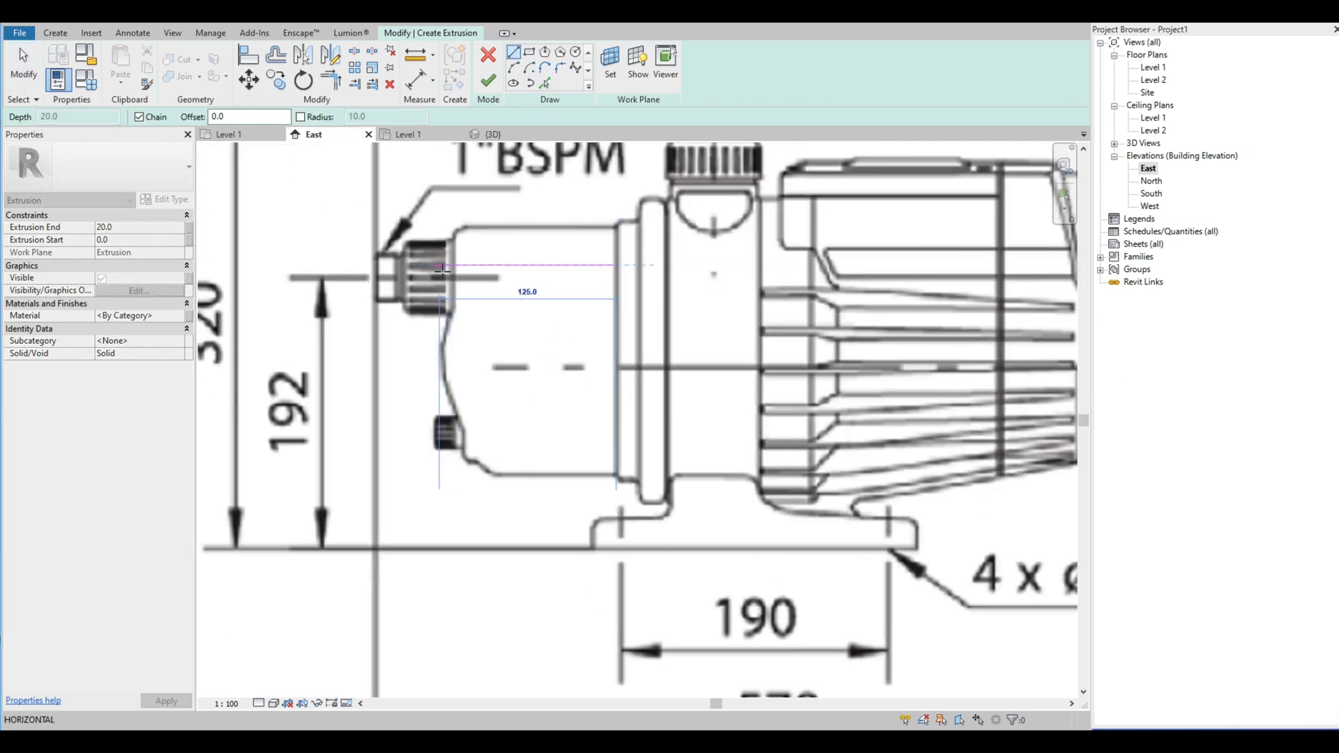
{"action": "key", "text": "Escape"}
{"action": "key", "text": "Escape"}
Step: Set the inner circle's extrusion end to 115 mm and finish the extrusion
{"action": "scroll", "coordinate": [627, 419], "scroll_direction": "down", "scroll_amount": 3}
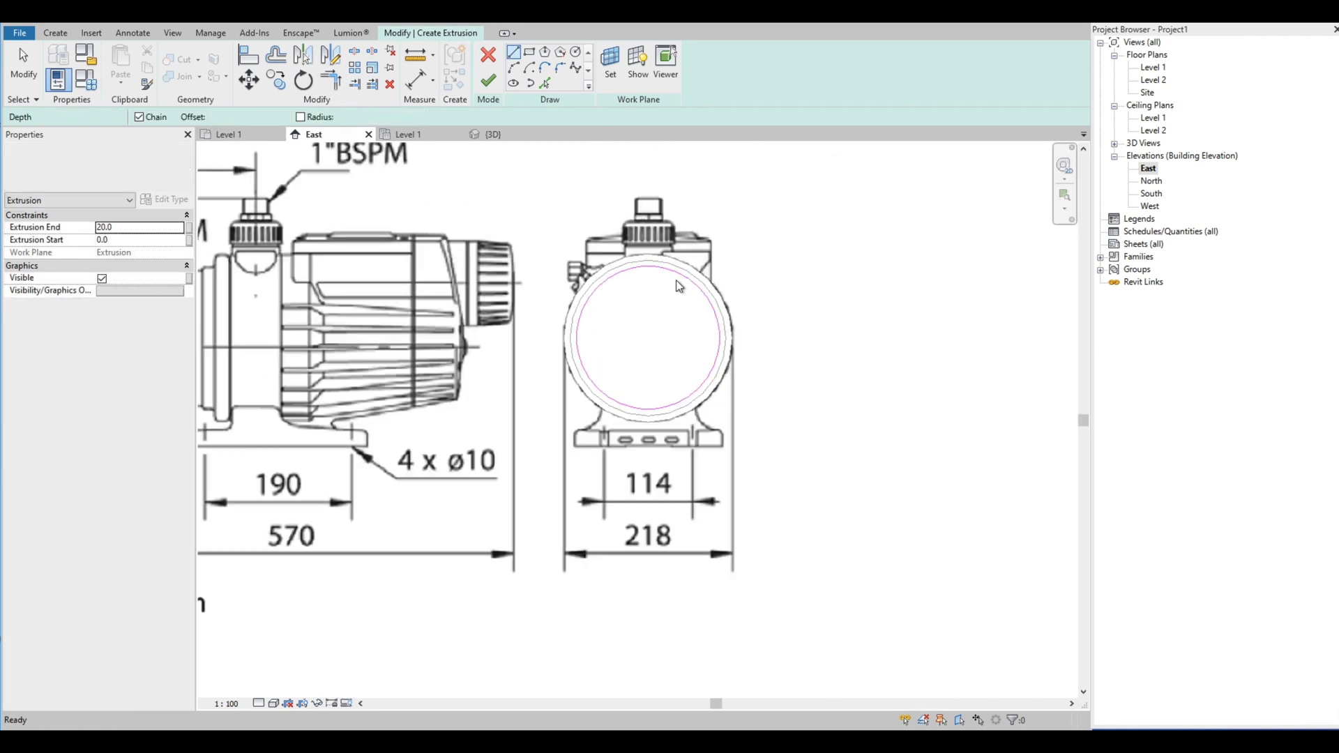
{"action": "left_click", "coordinate": [488, 80]}
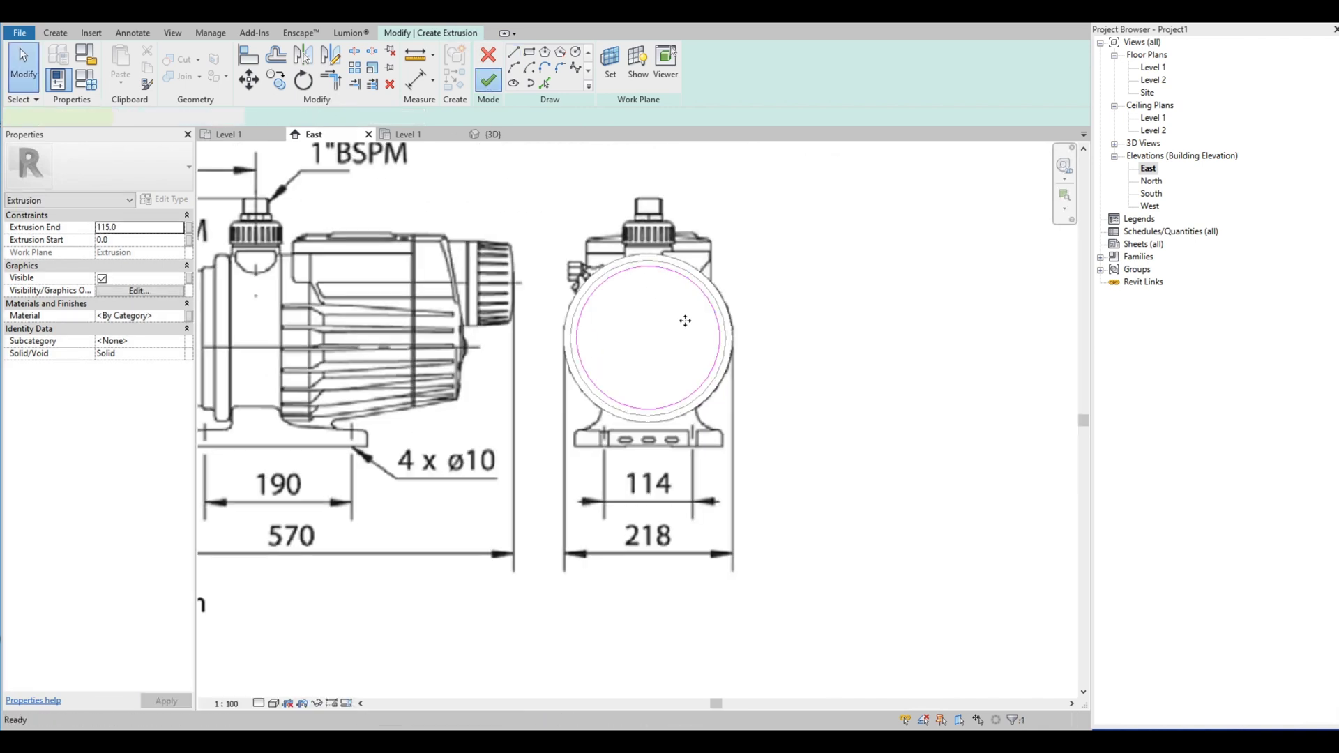
{"action": "scroll", "coordinate": [809, 307], "scroll_direction": "down", "scroll_amount": 2}
Step: In the 3D view, set the largest disc's extrusion end to 20 mm
{"action": "left_click", "coordinate": [493, 134]}
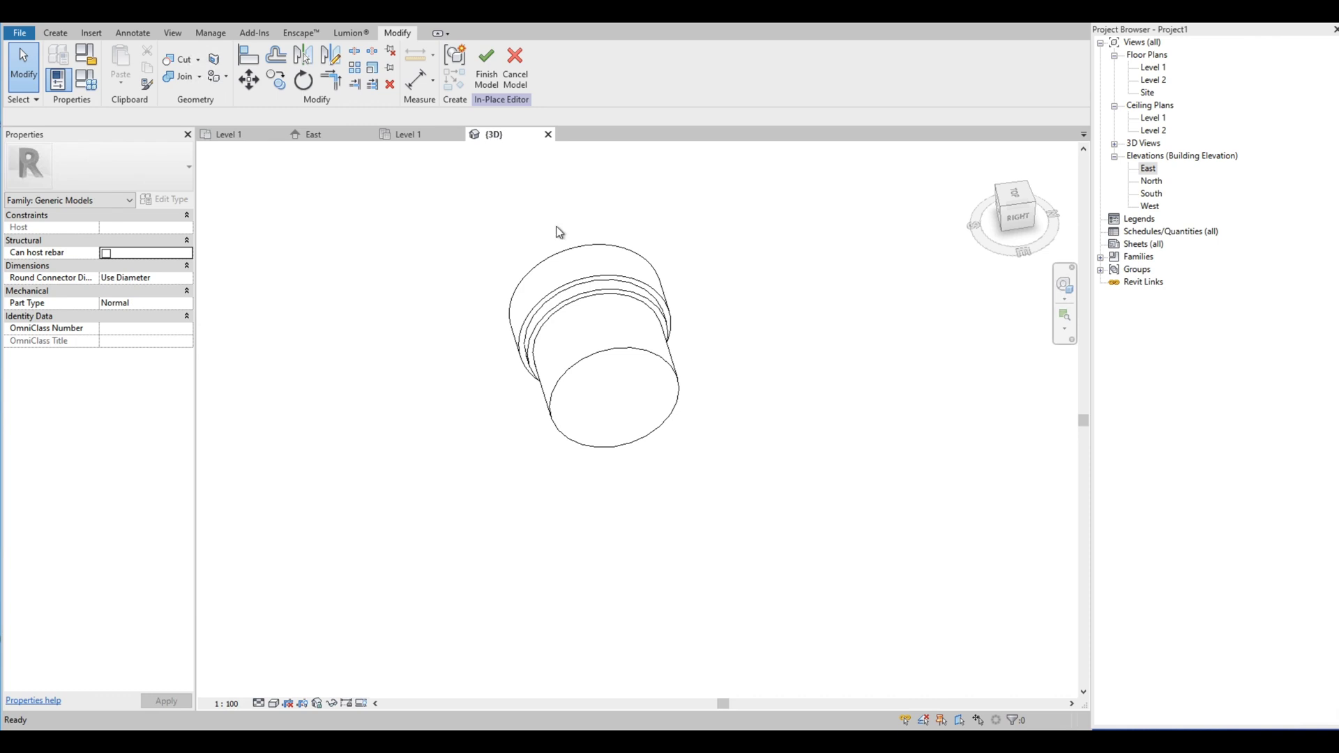
{"action": "middle_click_drag", "start_coordinate": [802, 307], "coordinate": [632, 311], "text": "shift"}
{"action": "left_click", "coordinate": [632, 311]}
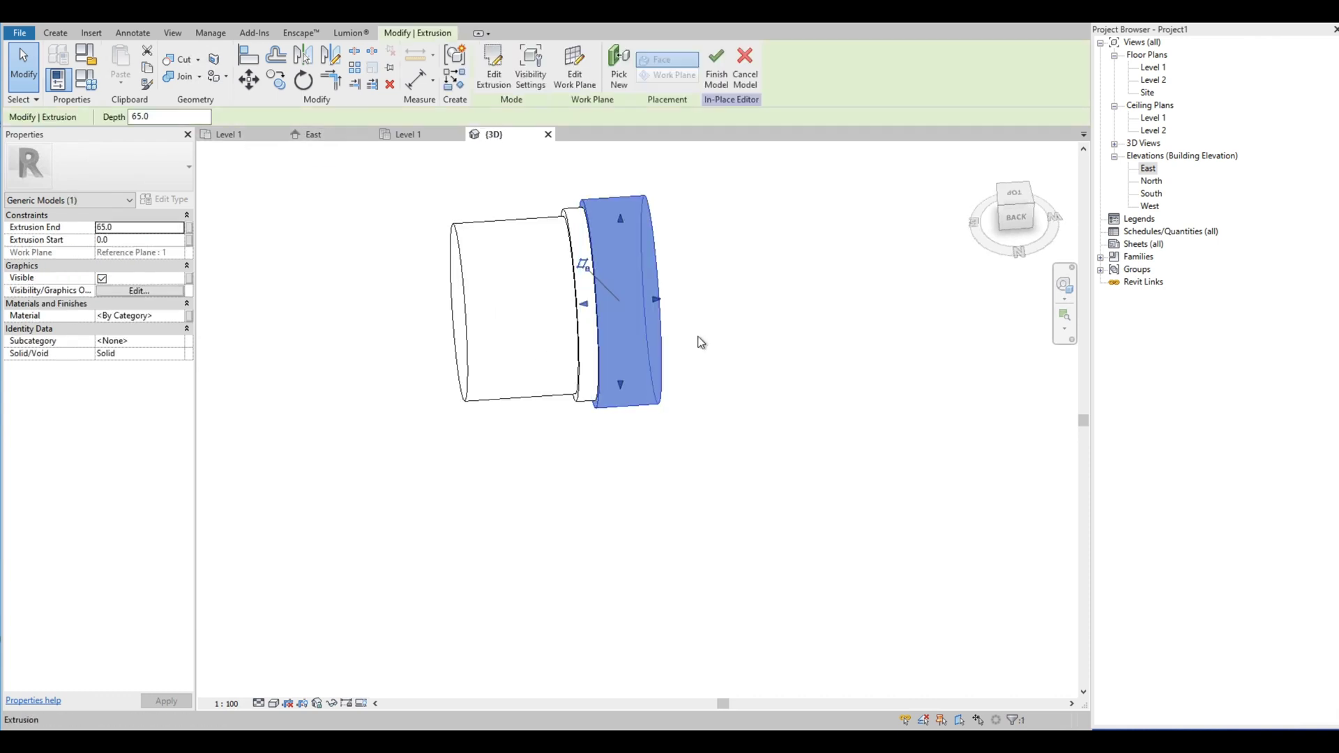
{"action": "middle_click_drag", "start_coordinate": [701, 342], "coordinate": [637, 279], "text": "shift"}
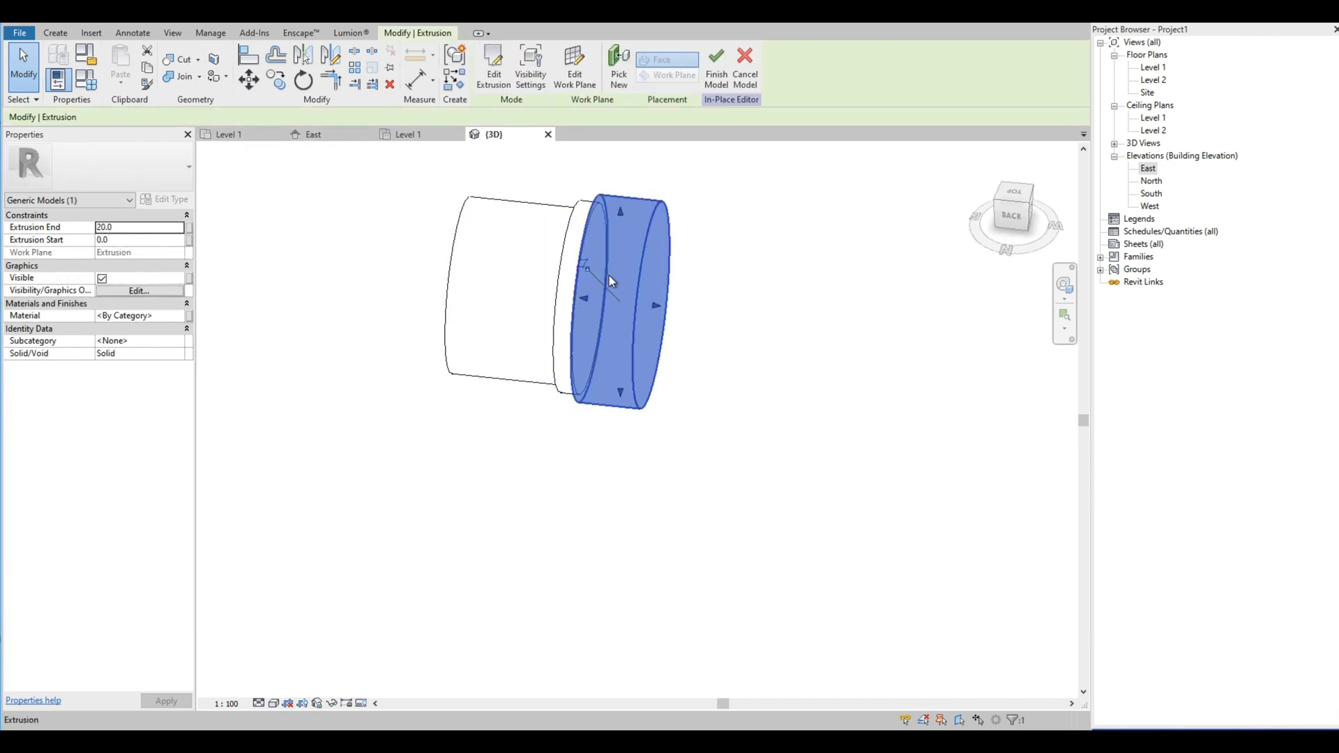
{"action": "left_click", "coordinate": [133, 228]}
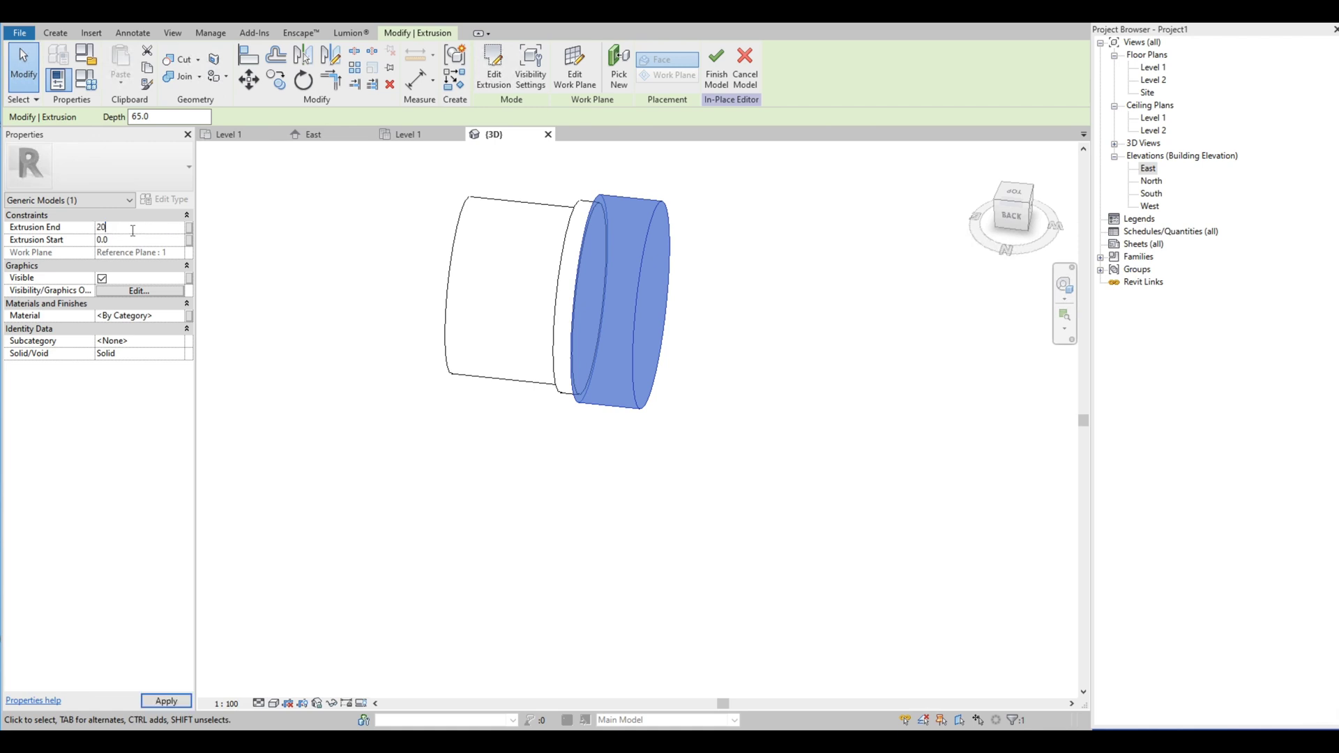
{"action": "left_click", "coordinate": [730, 318]}
{"action": "middle_click_drag", "start_coordinate": [731, 318], "coordinate": [626, 252], "text": "shift"}
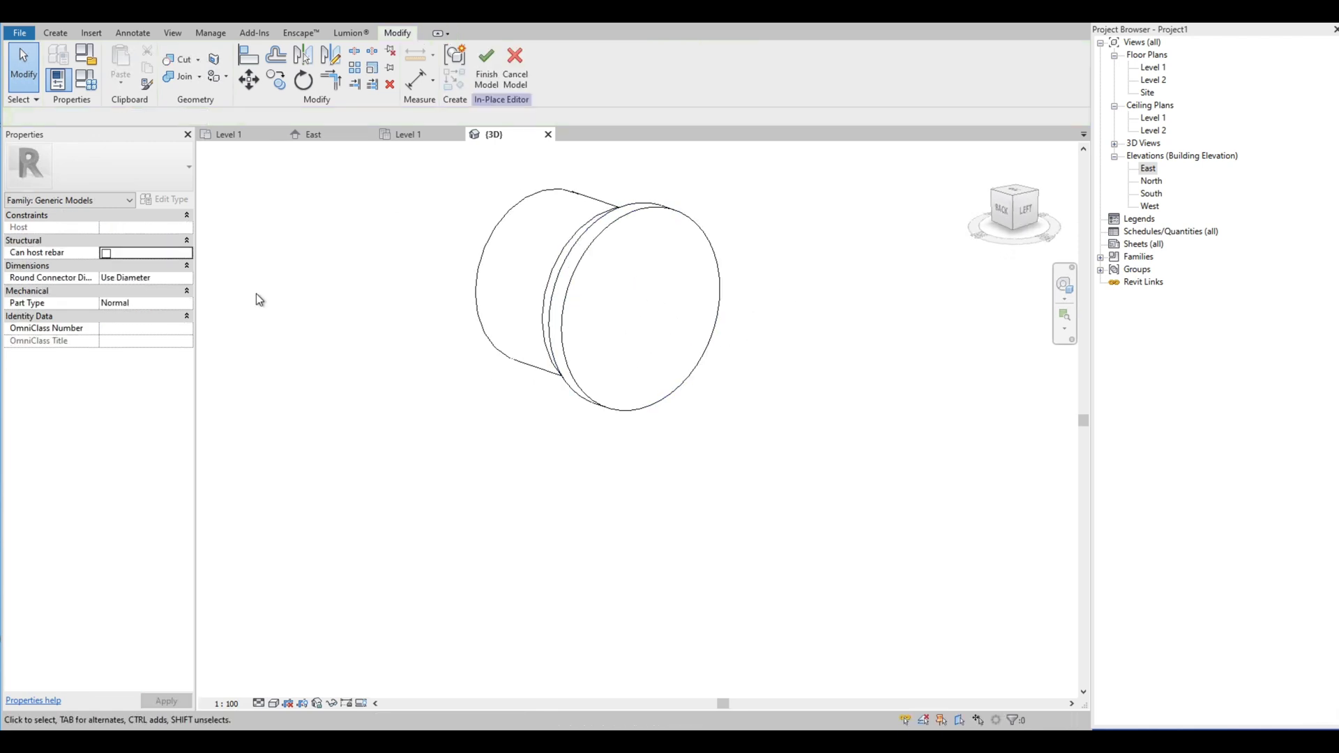
Step: Start another extrusion with the largest disc's exposed flat face as the work plane, using Pick Lines for the sketch
{"action": "scroll", "coordinate": [259, 300], "scroll_direction": "down", "scroll_amount": 3}
{"action": "left_click", "coordinate": [57, 33]}
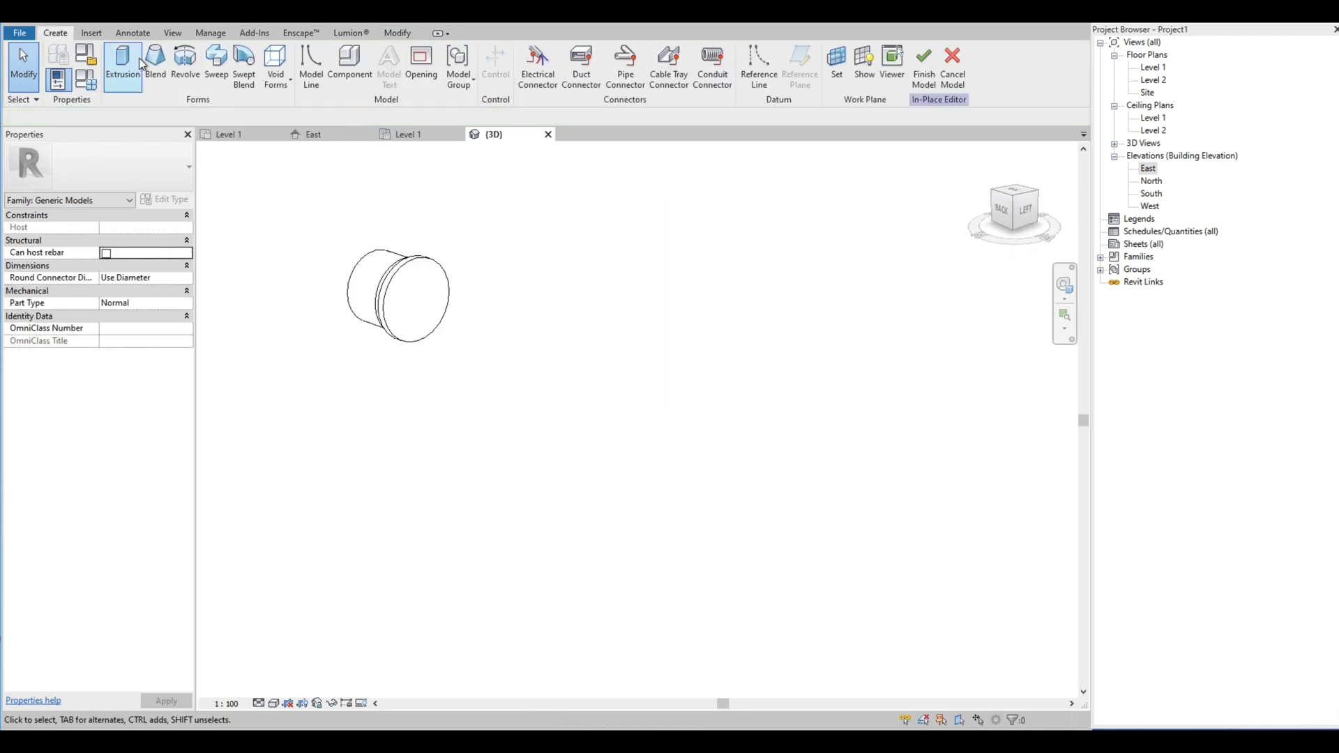
{"action": "left_click", "coordinate": [117, 66]}
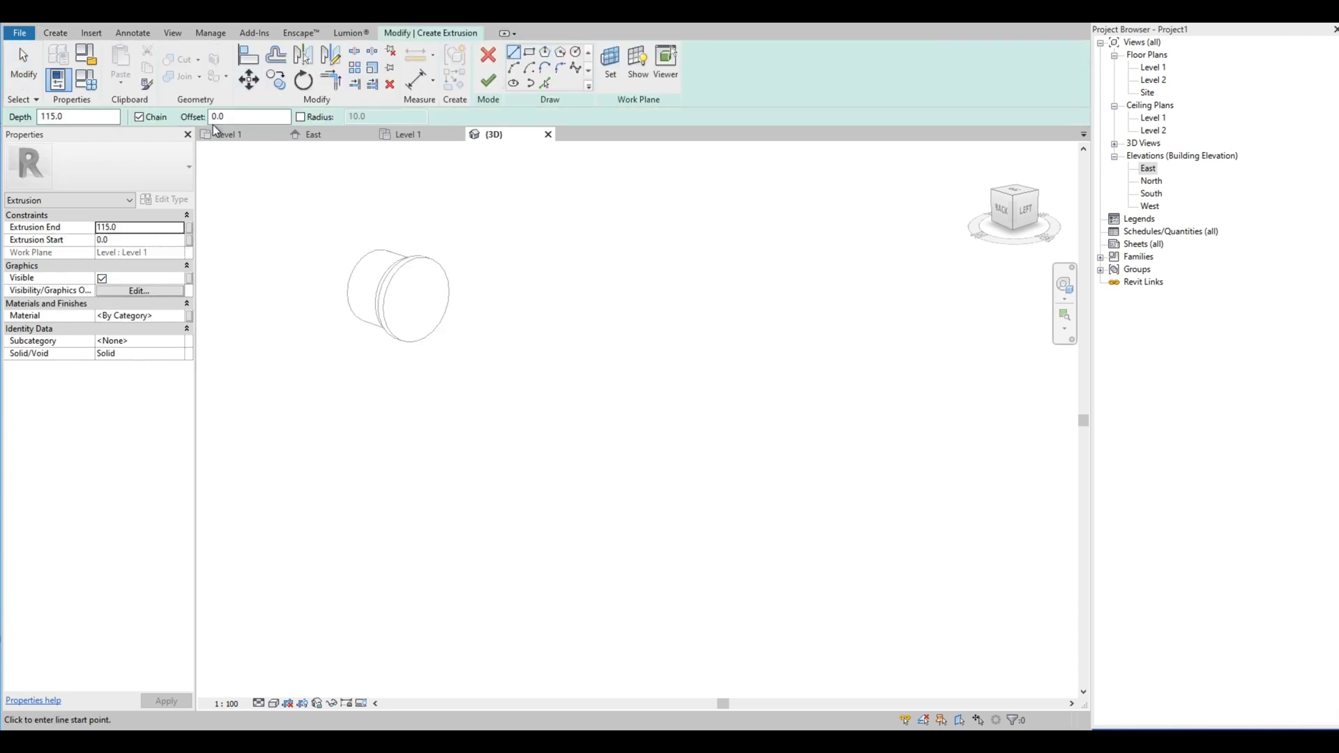
{"action": "left_click", "coordinate": [610, 66]}
{"action": "left_click", "coordinate": [492, 455]}
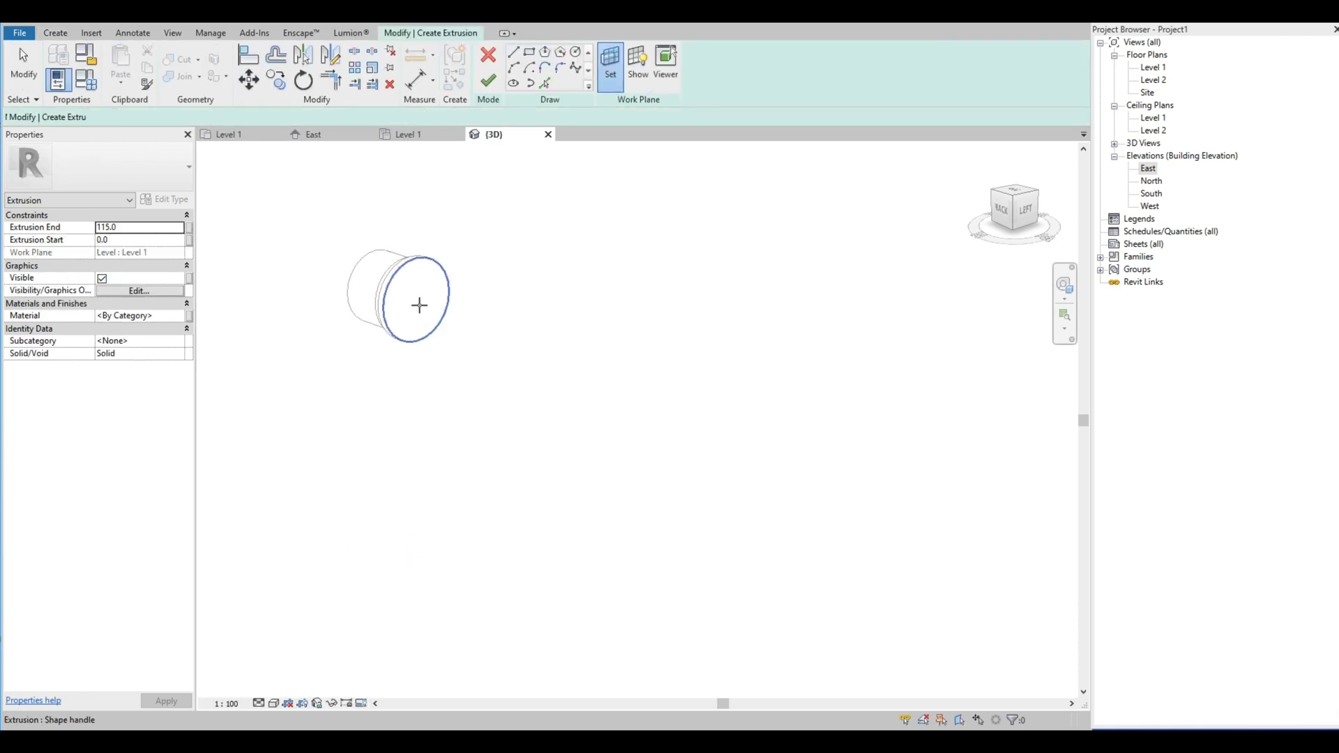
{"action": "left_click", "coordinate": [420, 302]}
{"action": "scroll", "coordinate": [412, 296], "scroll_direction": "up", "scroll_amount": 4}
{"action": "left_click", "coordinate": [546, 82]}
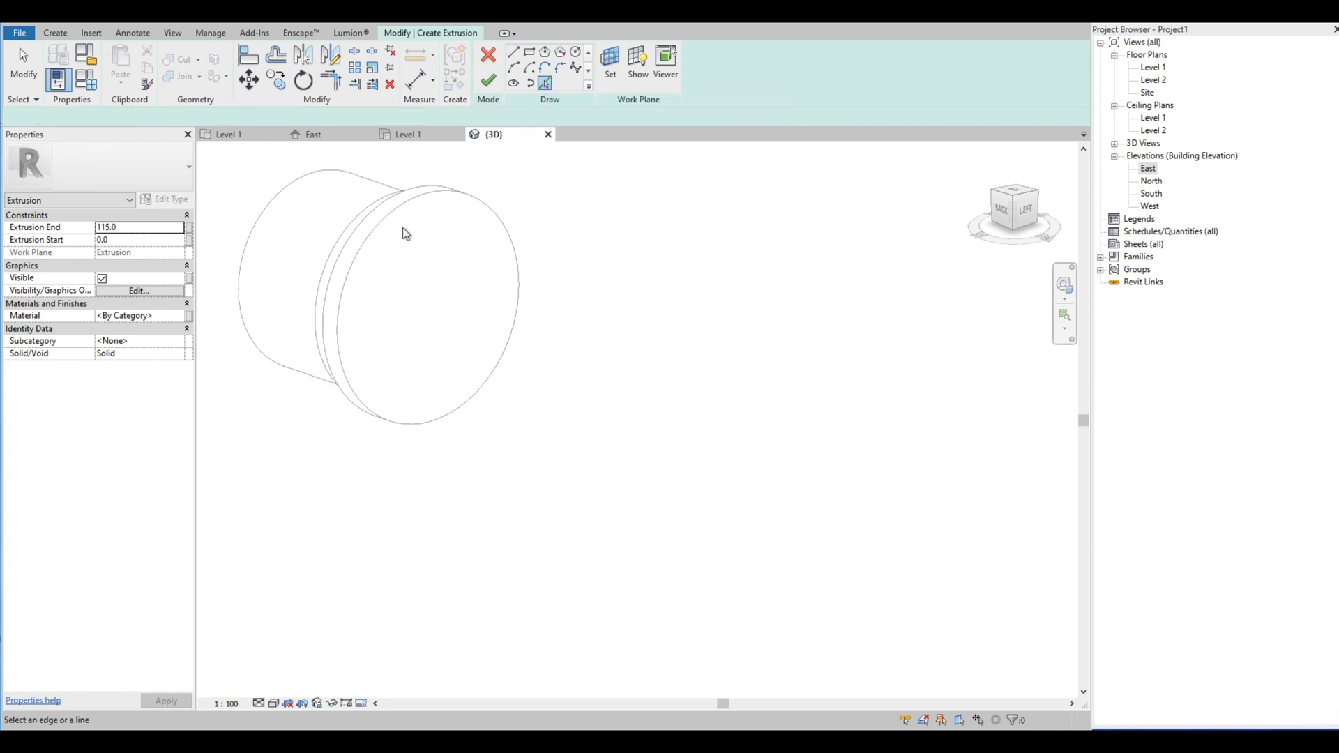
Step: Pick the edge of the largest disc's exposed face as the sketch, set the extrusion end to 65 mm and finish the extrusion
{"action": "left_click", "coordinate": [400, 208]}
{"action": "scroll", "coordinate": [366, 295], "scroll_direction": "down", "scroll_amount": 4}
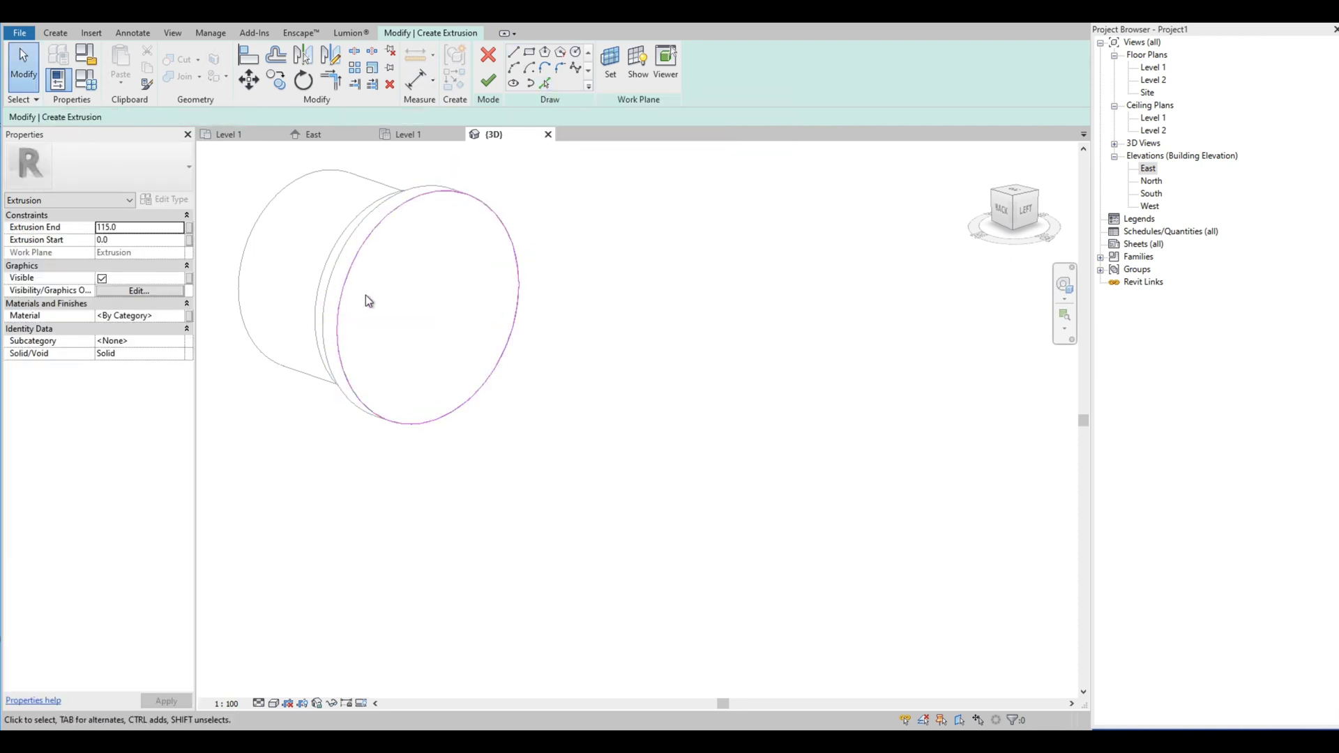
{"action": "left_click", "coordinate": [20, 48]}
{"action": "left_click", "coordinate": [126, 227]}
{"action": "type", "text": "65"}
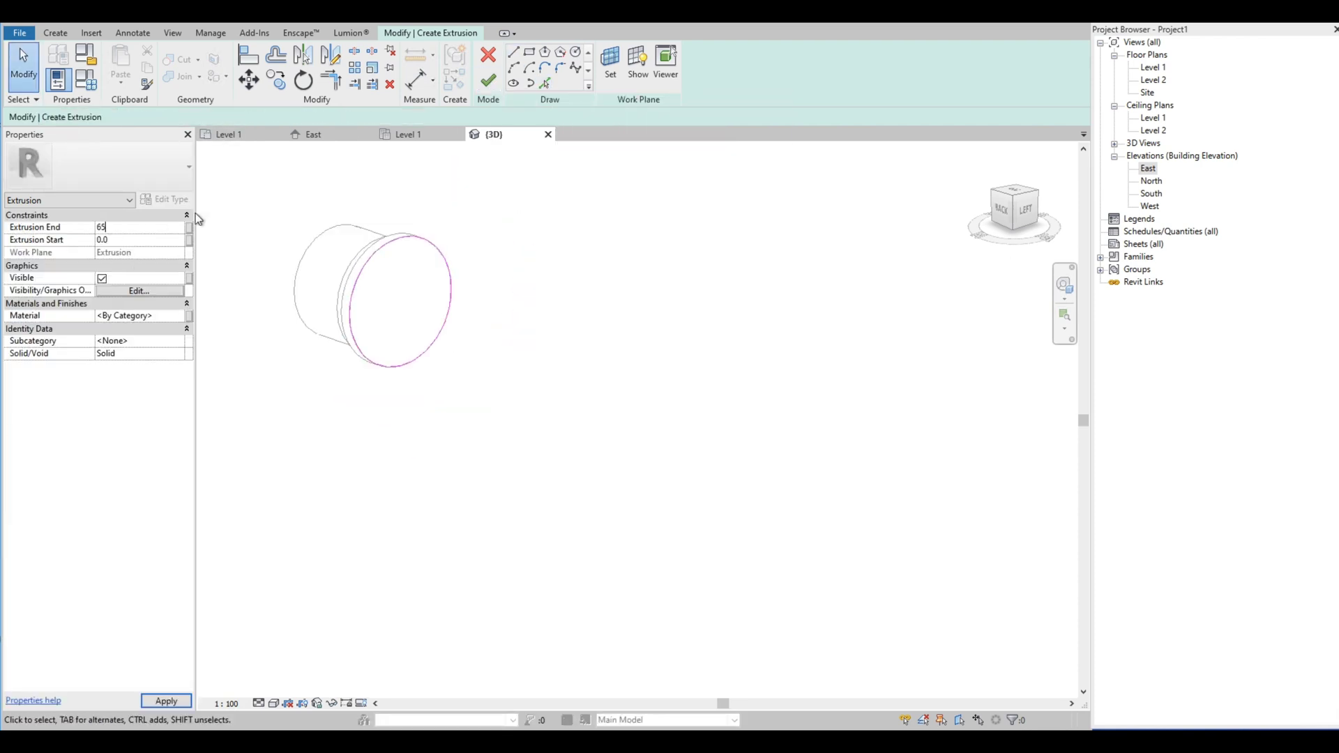
{"action": "left_click", "coordinate": [489, 81]}
Step: Inspect the stacked body in 3D, return to the East elevation and finish the in-place model
{"action": "middle_click_drag", "start_coordinate": [390, 244], "coordinate": [537, 250], "text": "shift"}
{"action": "scroll", "coordinate": [579, 293], "scroll_direction": "up", "scroll_amount": 3}
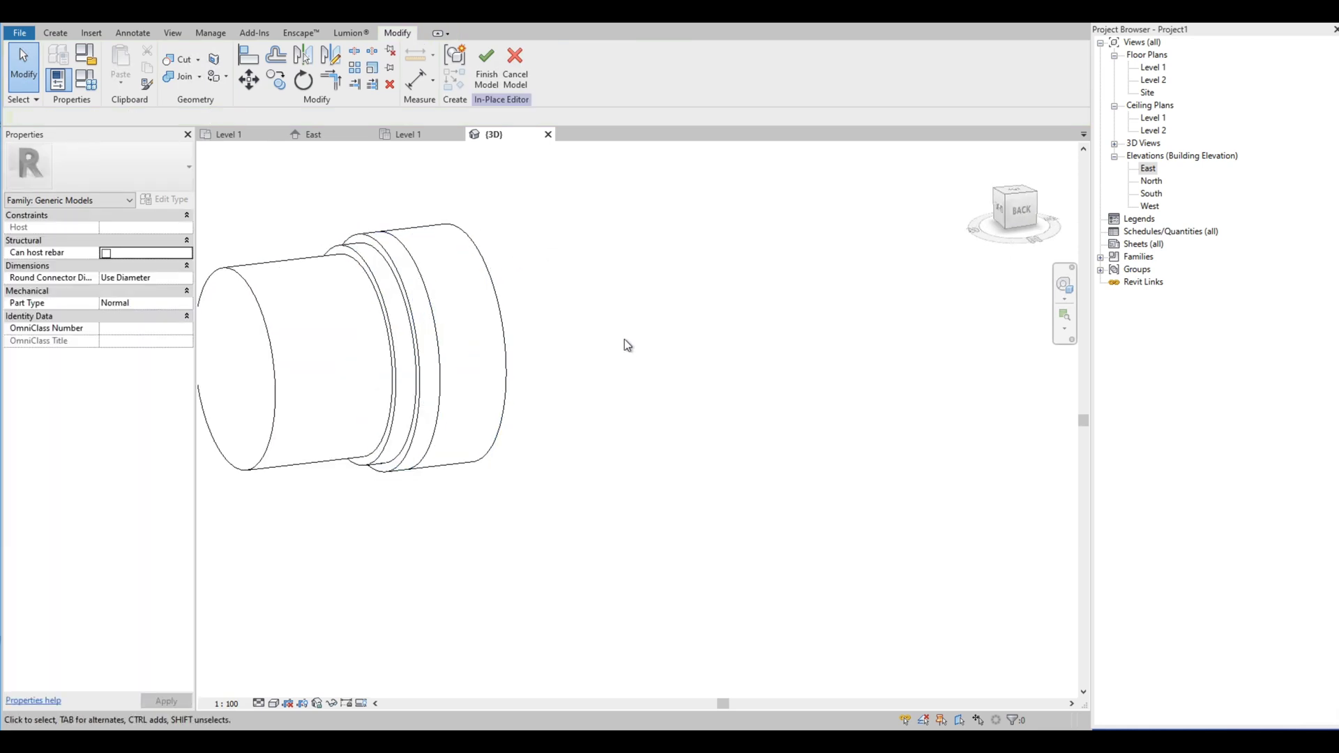
{"action": "scroll", "coordinate": [625, 338], "scroll_direction": "down", "scroll_amount": 2}
{"action": "left_click", "coordinate": [314, 134]}
{"action": "scroll", "coordinate": [554, 446], "scroll_direction": "down", "scroll_amount": 1}
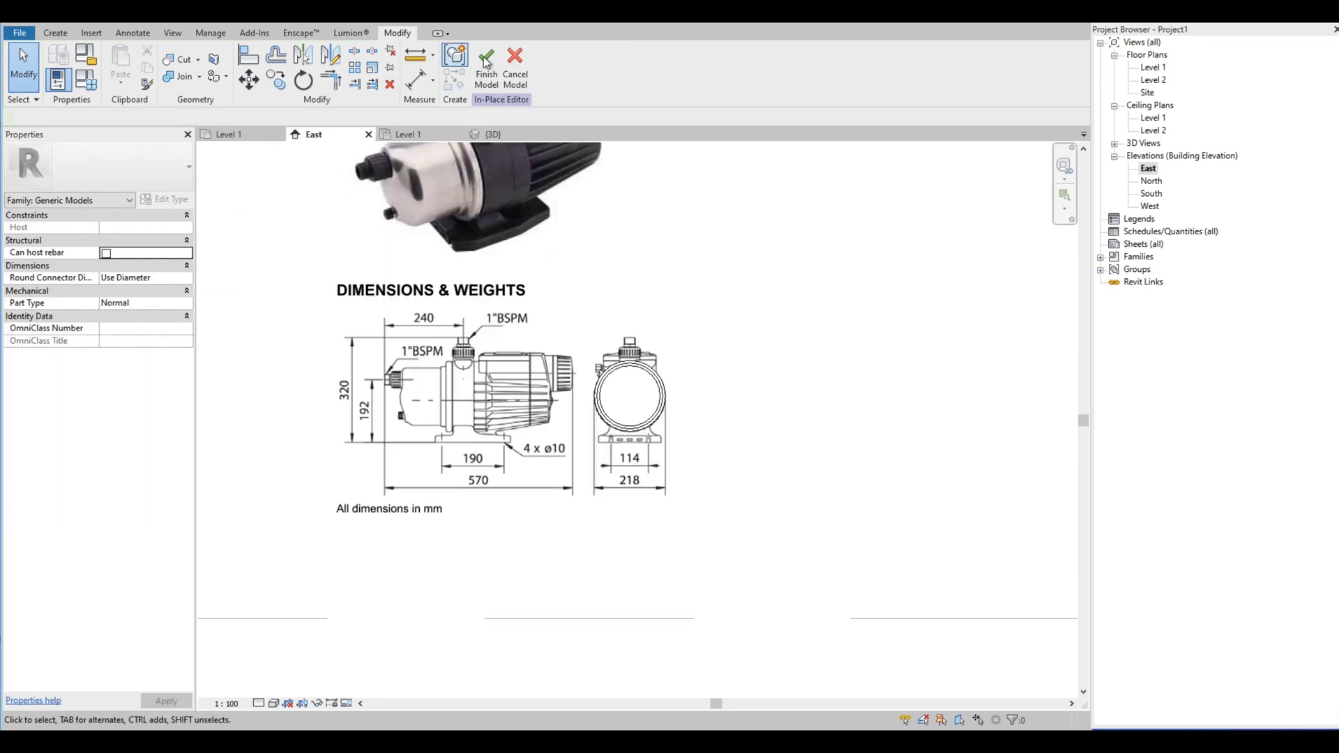
{"action": "left_click", "coordinate": [486, 67]}
Step: Copy the reference image in the East elevation to the clipboard and open the North elevation
{"action": "scroll", "coordinate": [650, 538], "scroll_direction": "down", "scroll_amount": 2}
{"action": "left_click", "coordinate": [650, 527]}
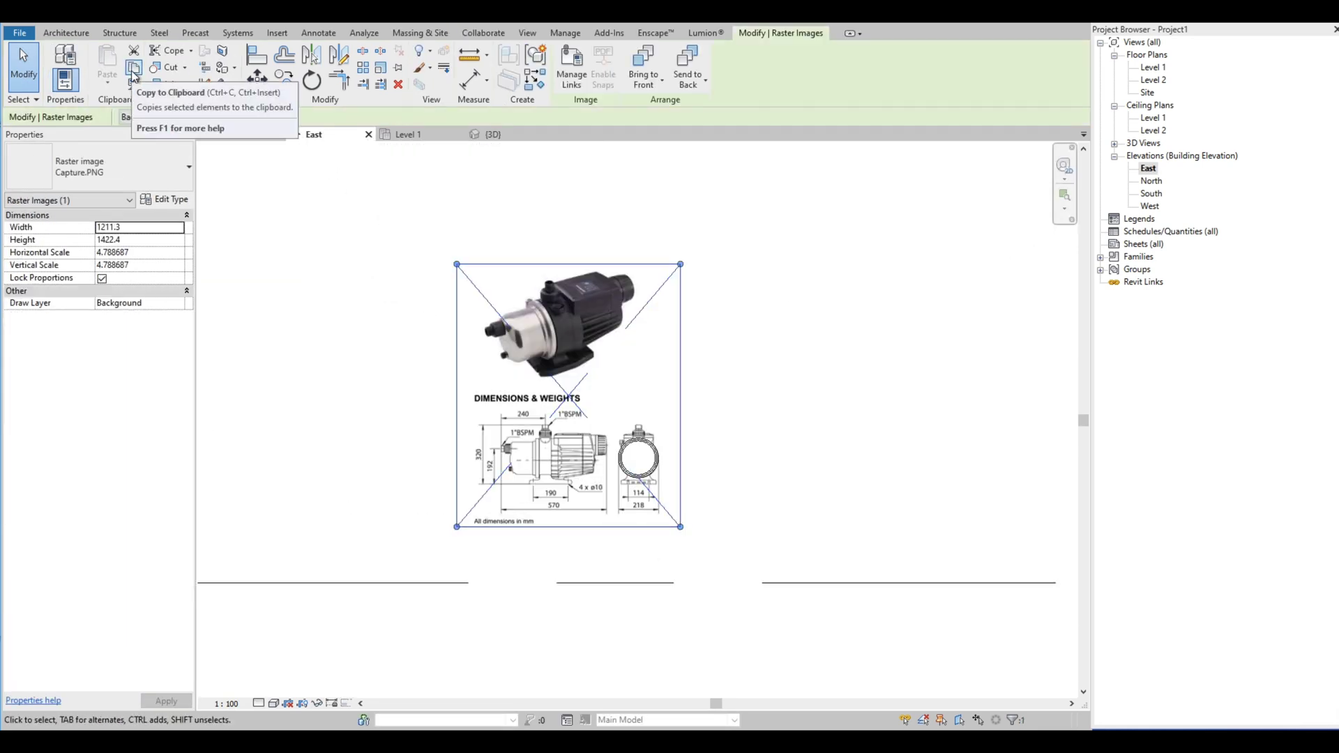
{"action": "left_click", "coordinate": [566, 241]}
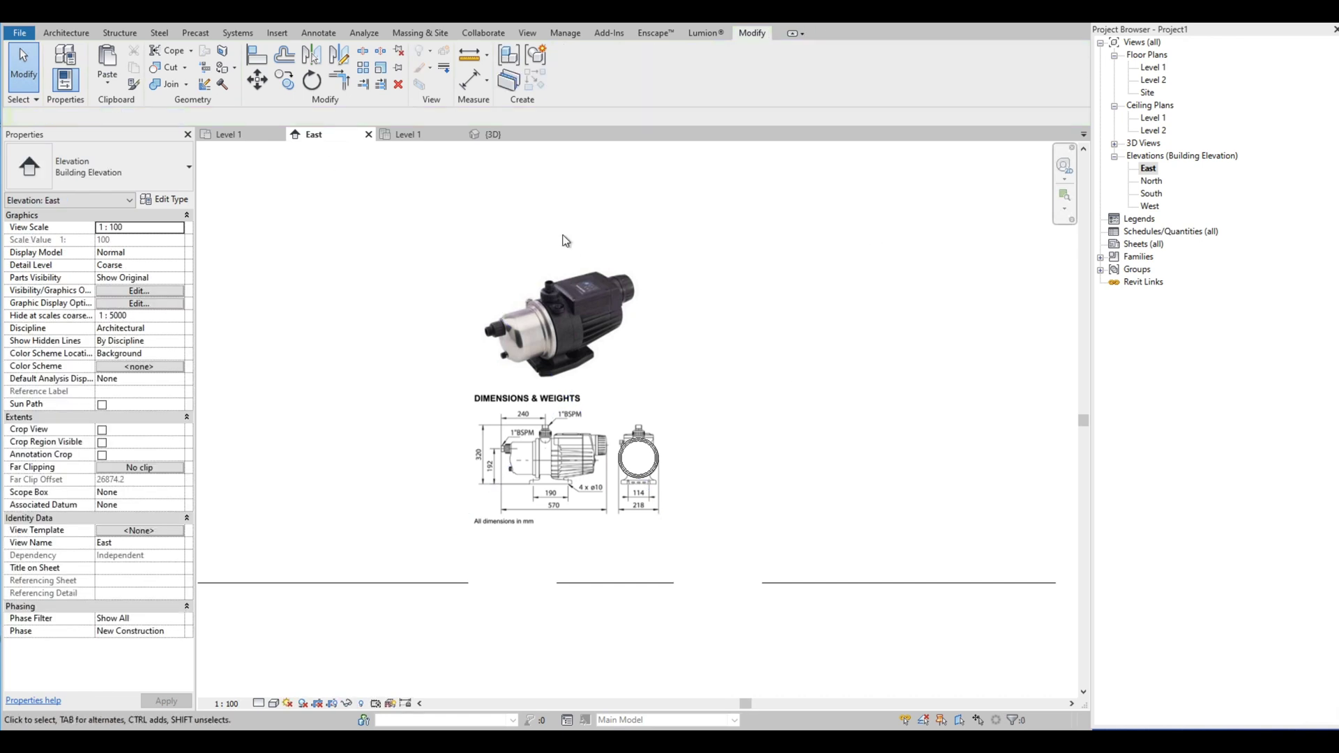
{"action": "double_click", "coordinate": [1157, 181]}
Step: In the Level 1 floor plan, draw a horizontal reference plane from the midpoint of the narrow cylinder's end face through the whole body
{"action": "double_click", "coordinate": [1154, 68]}
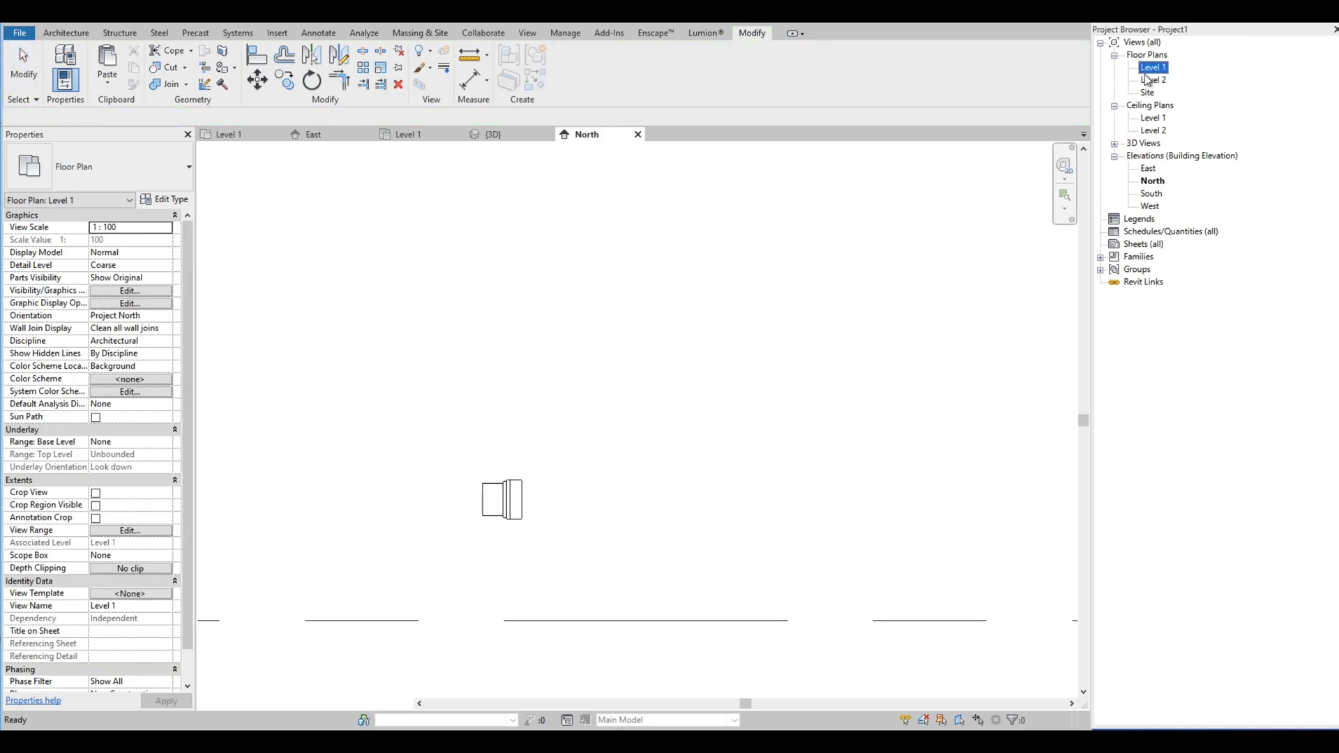
{"action": "left_click", "coordinate": [65, 33]}
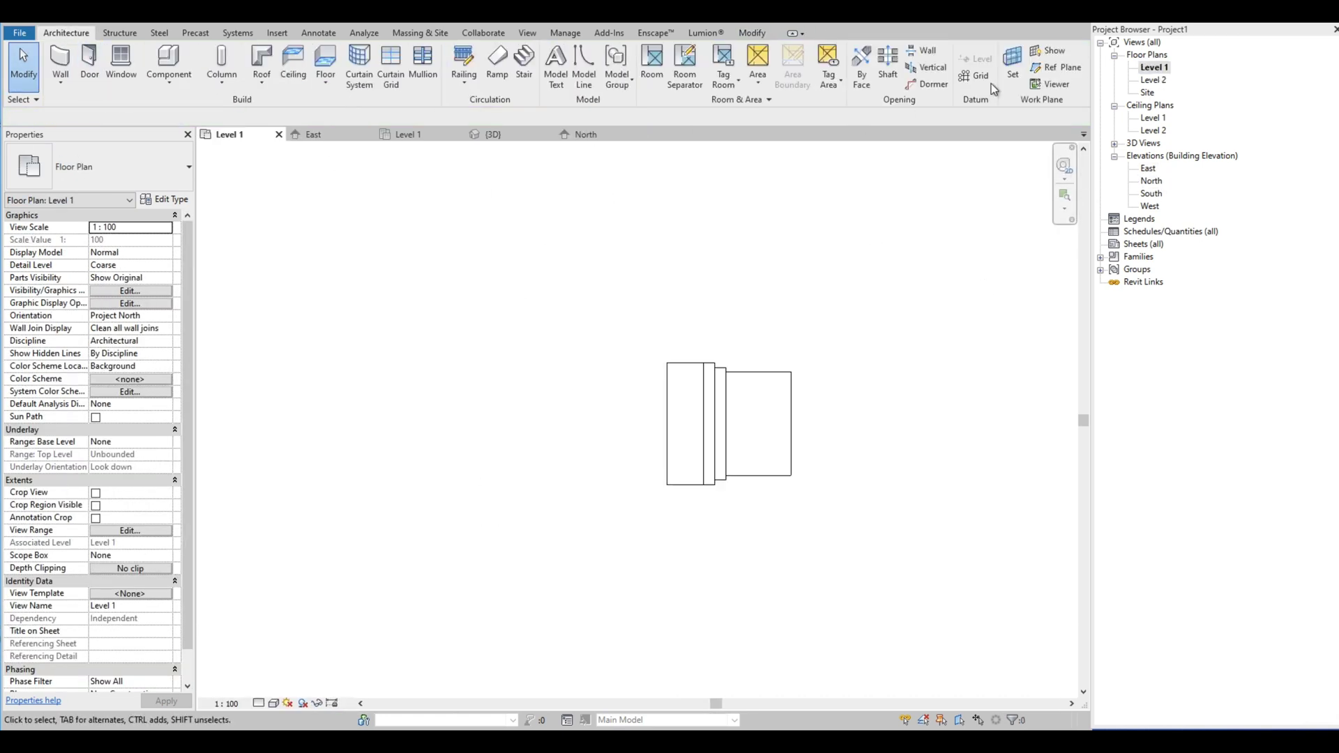
{"action": "left_click", "coordinate": [1060, 68]}
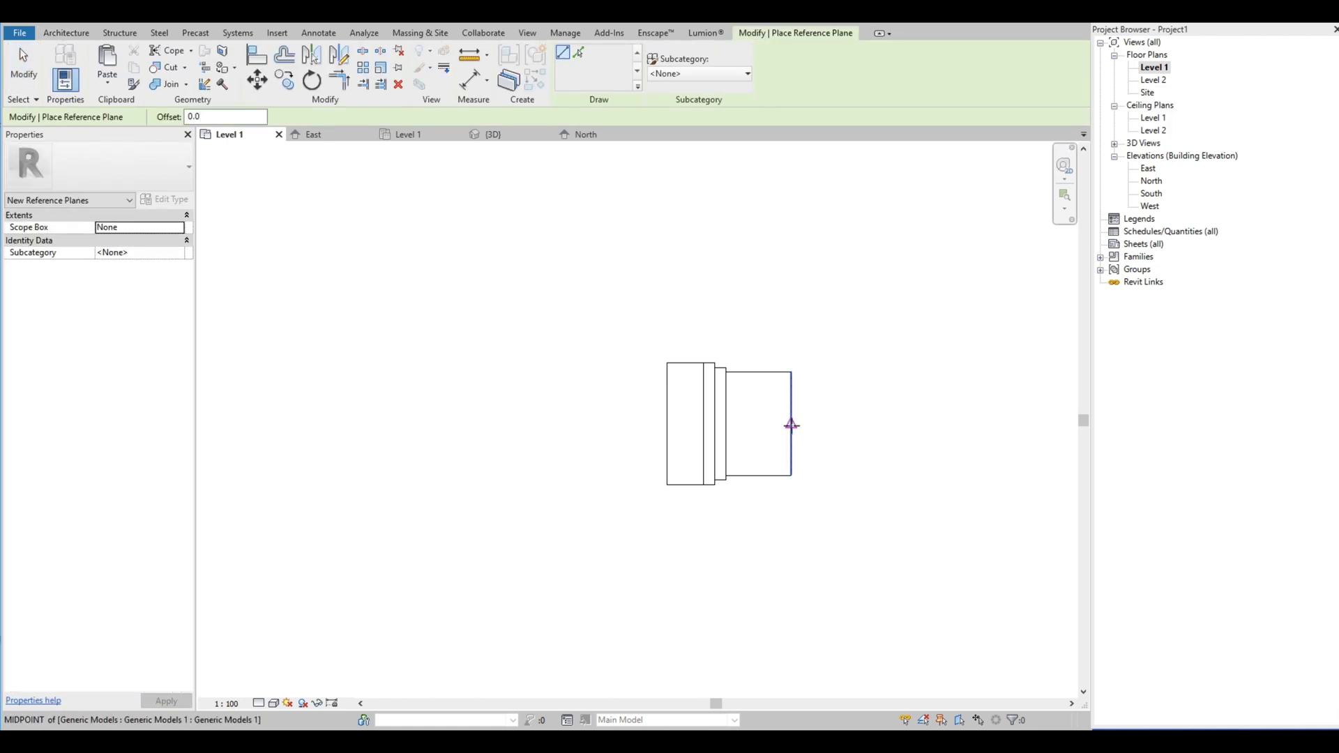
{"action": "left_click", "coordinate": [791, 425]}
{"action": "scroll", "coordinate": [791, 425], "scroll_direction": "down", "scroll_amount": 3}
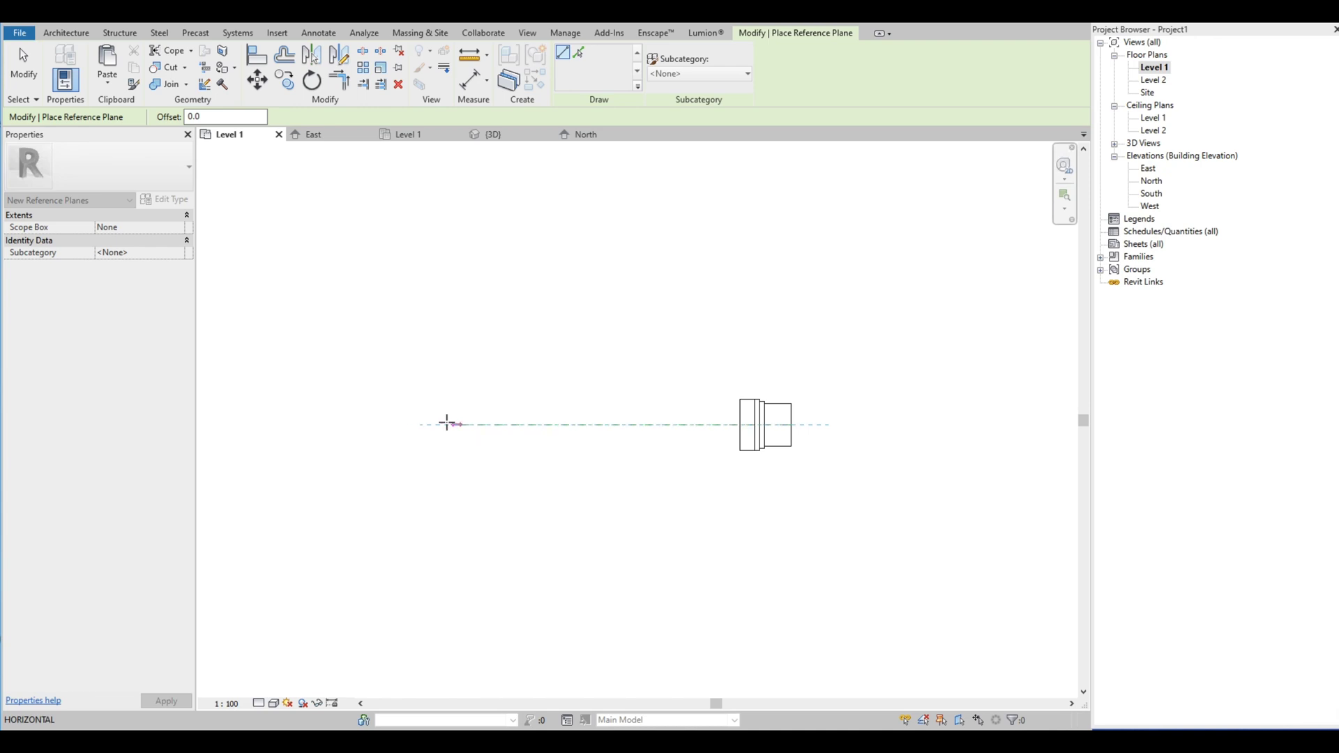
{"action": "left_click", "coordinate": [441, 424]}
{"action": "key", "text": "Escape"}
Step: Extend the reference plane's body-side end past the narrow cylinder, leaving the plane unnamed
{"action": "left_click", "coordinate": [760, 425]}
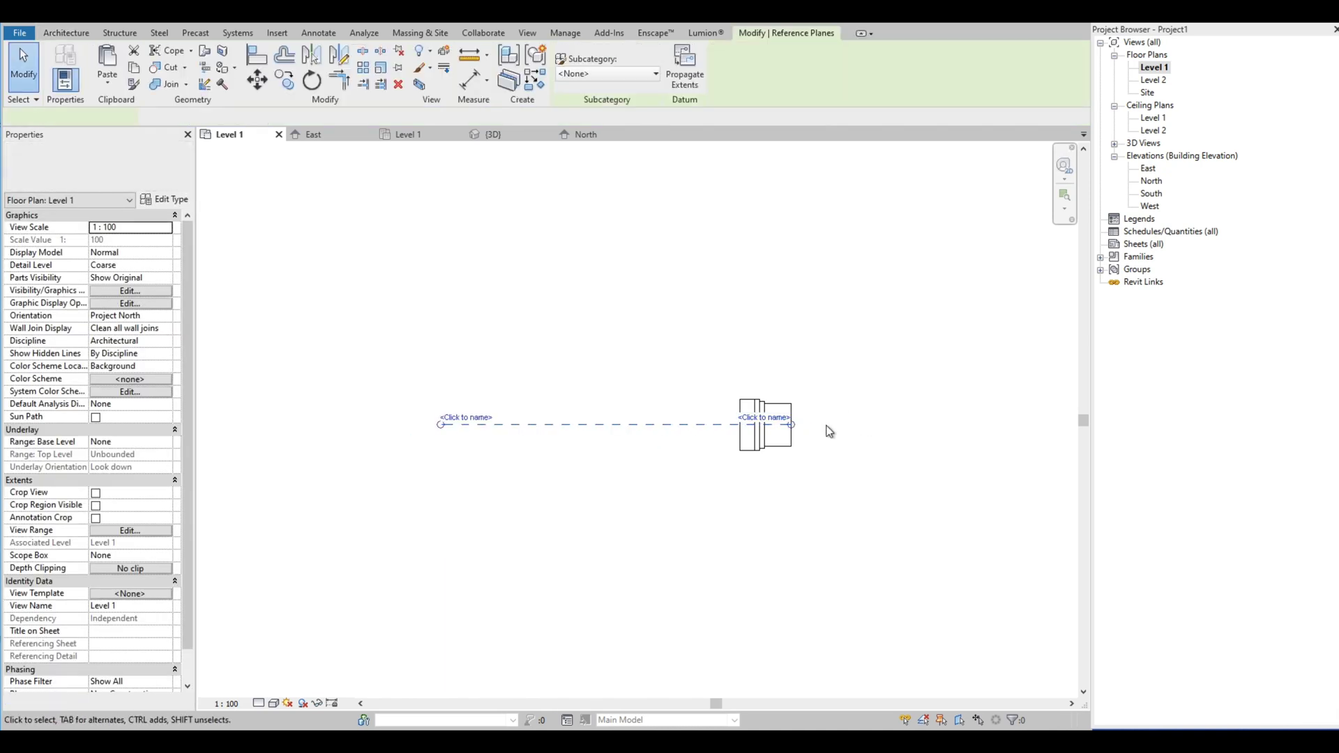
{"action": "left_click_drag", "start_coordinate": [792, 425], "coordinate": [928, 424]}
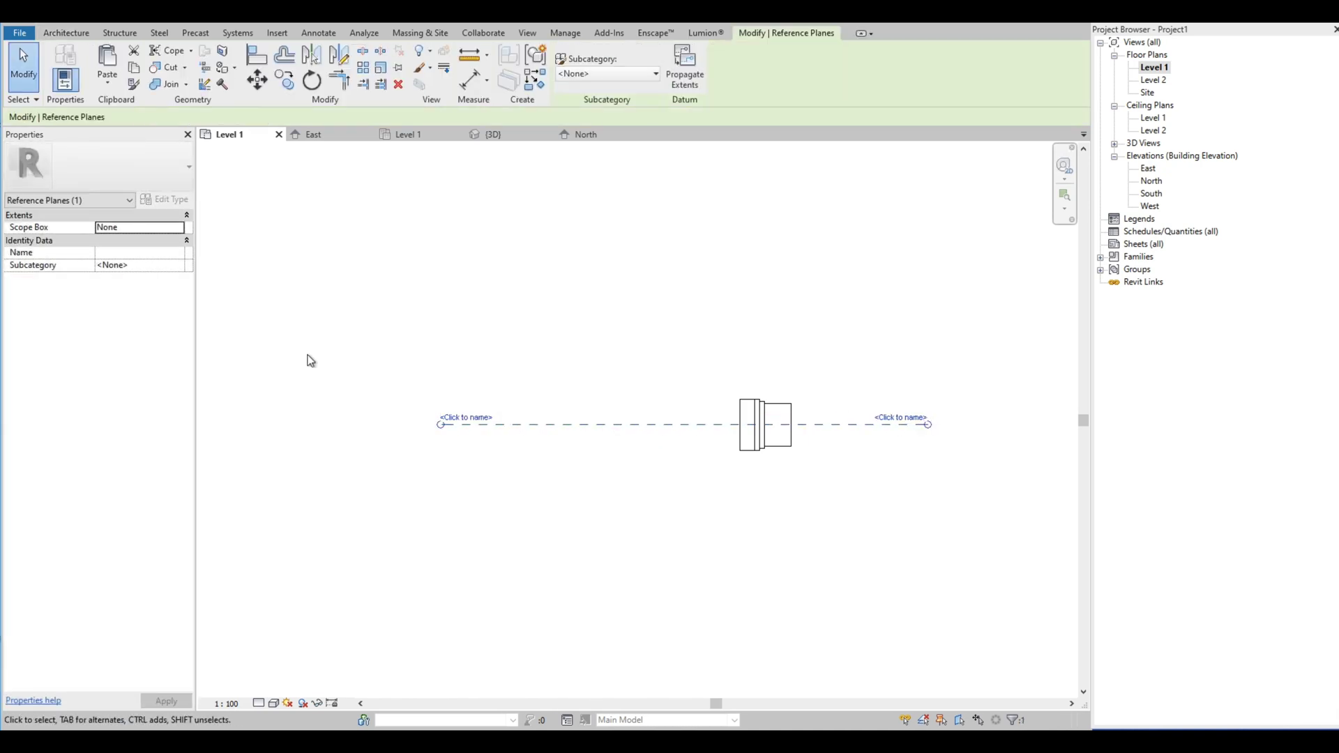
{"action": "left_click", "coordinate": [117, 255]}
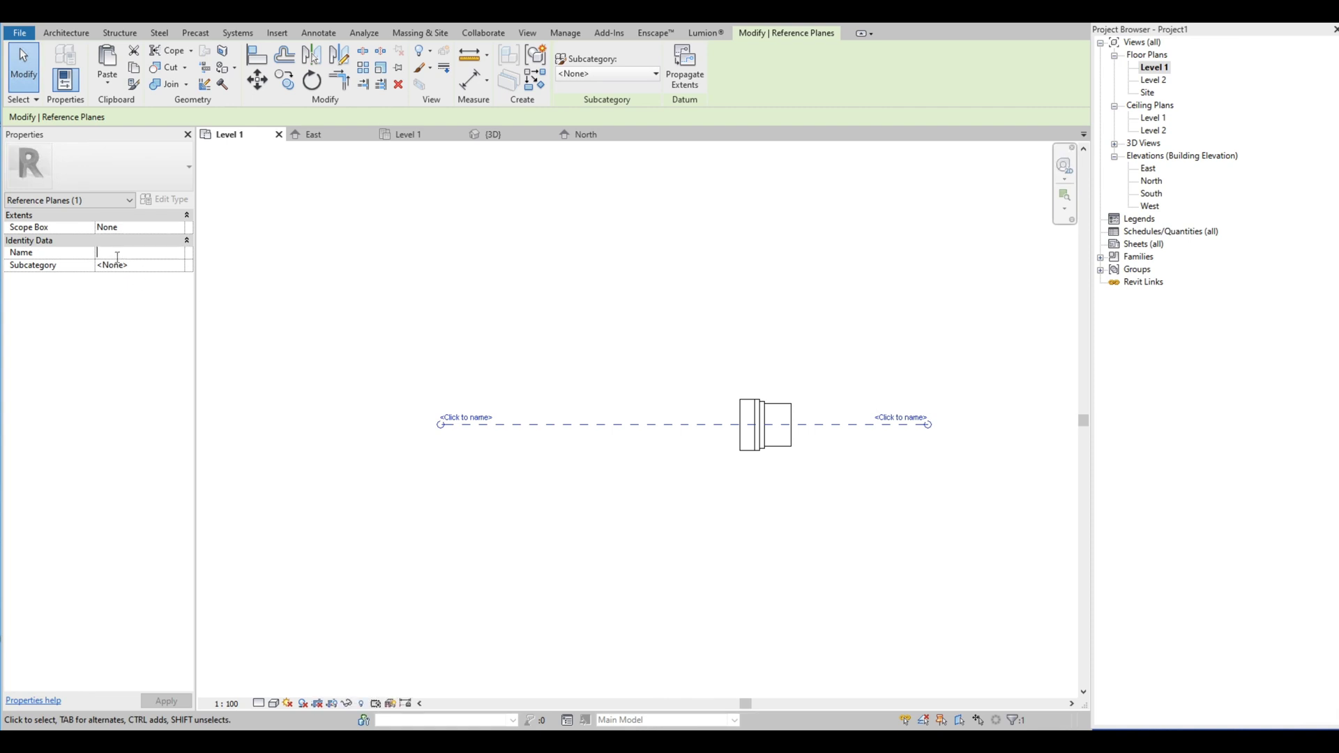
{"action": "left_click", "coordinate": [301, 289]}
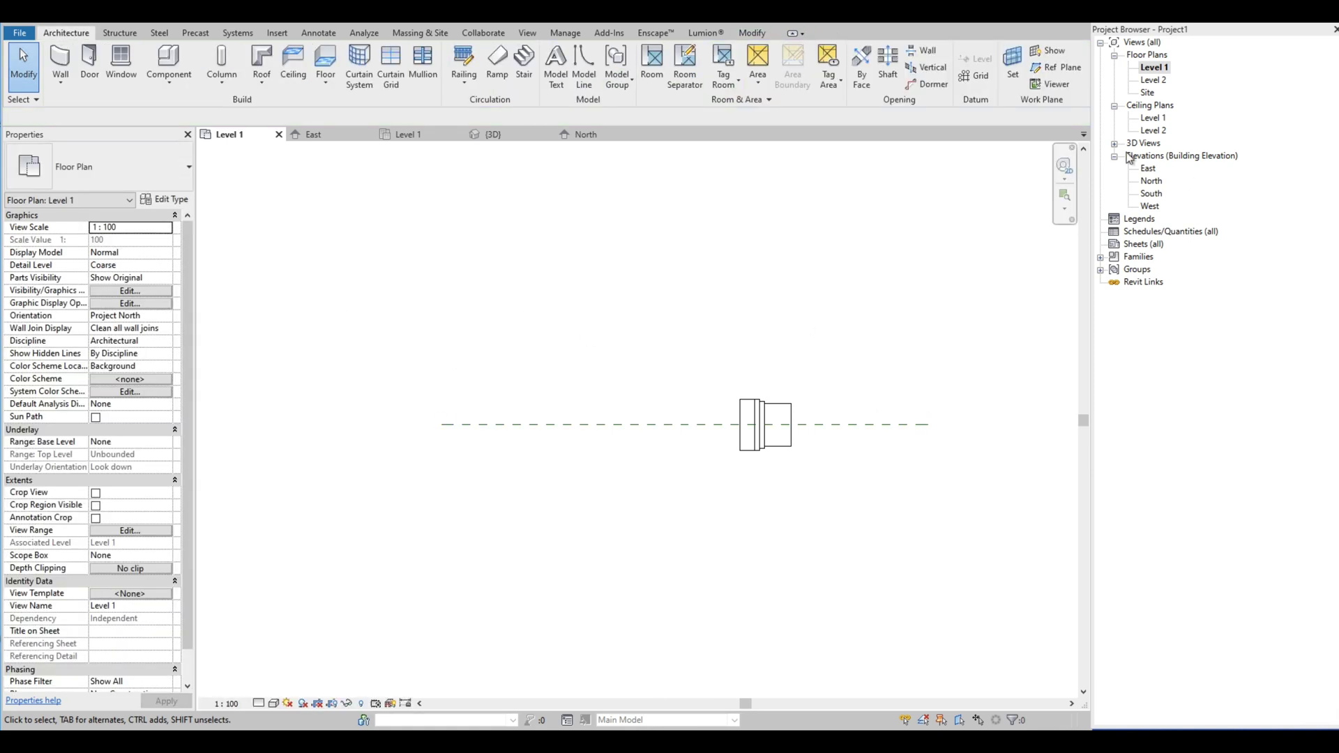
Step: Copy the reference image from the East elevation, paste it from the clipboard over the pump body in the North elevation and finish the paste
{"action": "double_click", "coordinate": [1149, 169]}
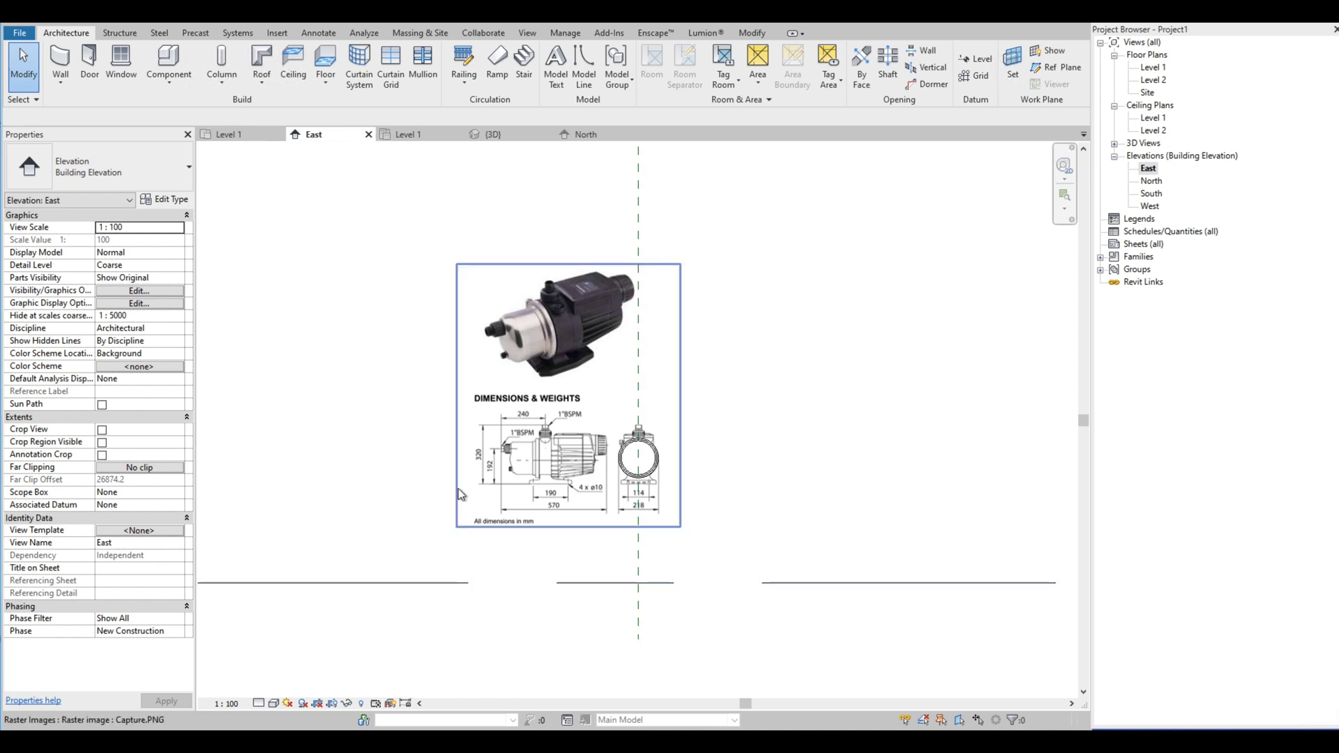
{"action": "left_click", "coordinate": [475, 474]}
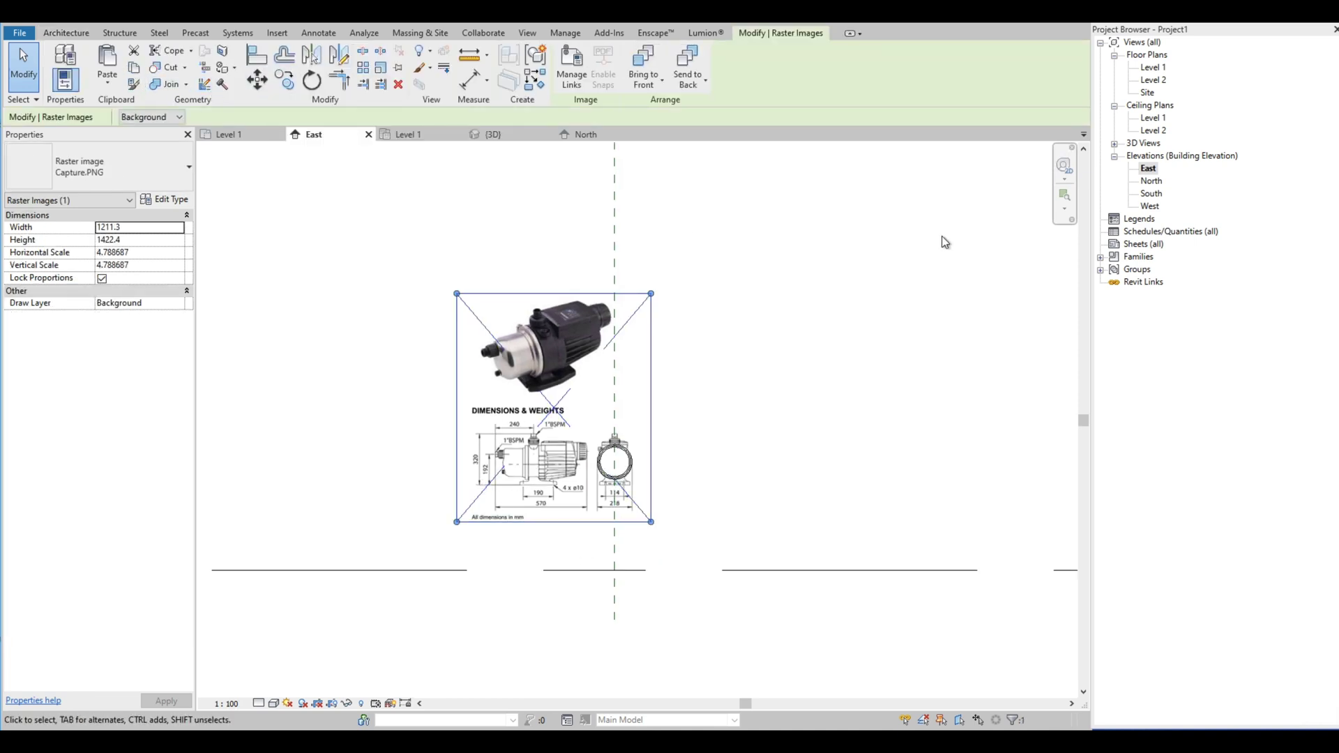
{"action": "double_click", "coordinate": [1160, 182]}
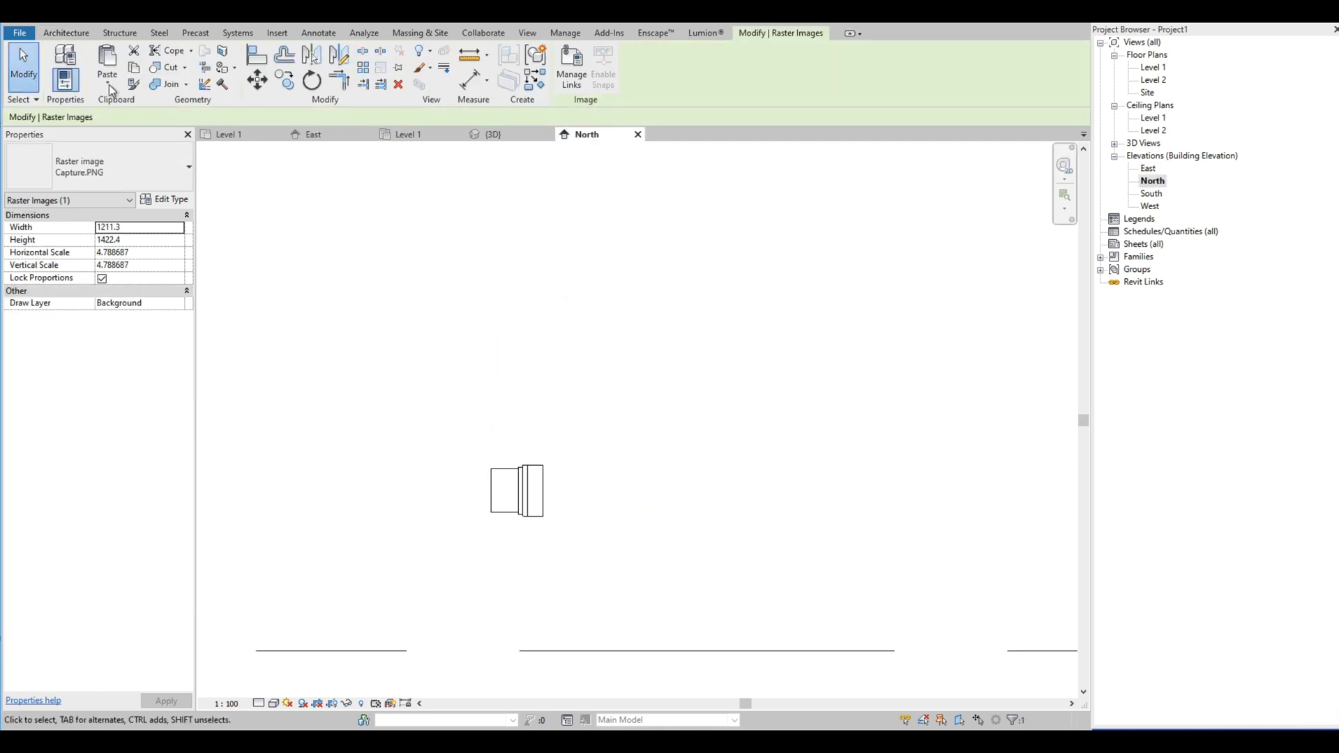
{"action": "left_click", "coordinate": [110, 87]}
{"action": "left_click", "coordinate": [165, 106]}
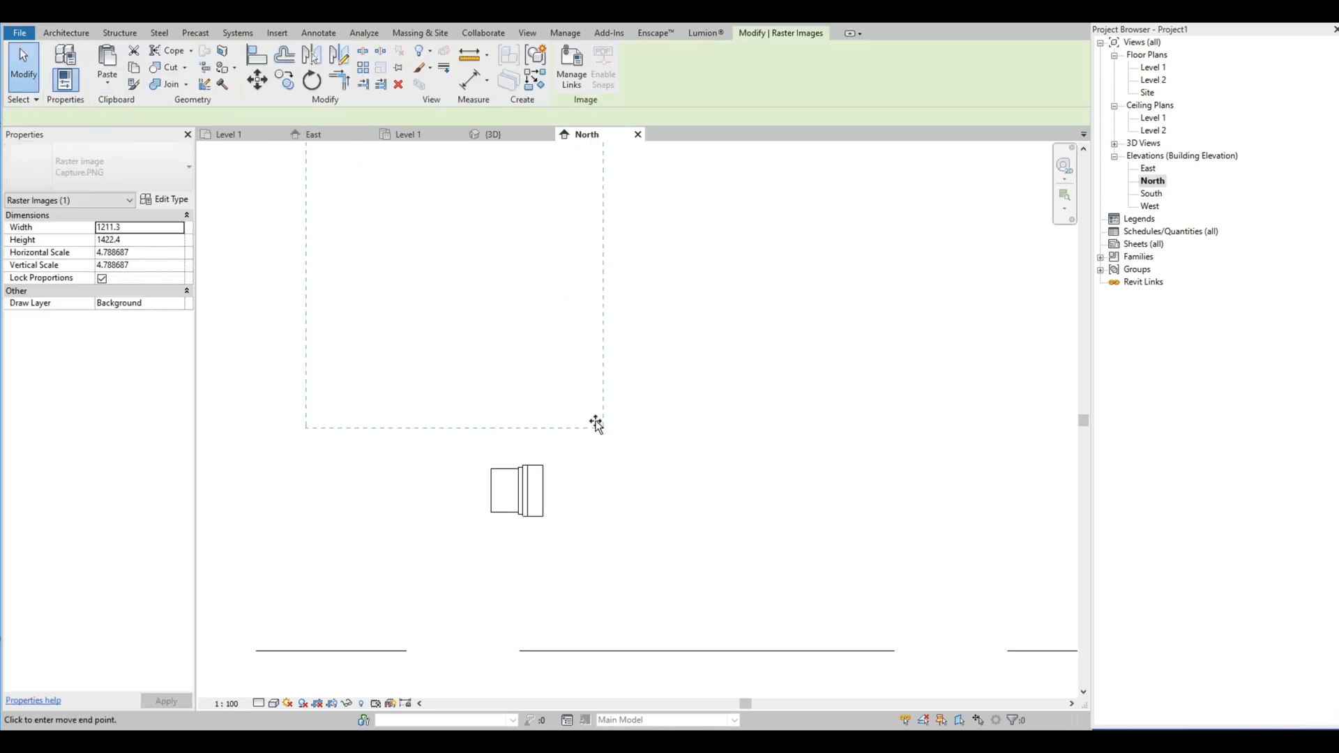
{"action": "scroll", "coordinate": [591, 442], "scroll_direction": "down", "scroll_amount": 4}
{"action": "left_click", "coordinate": [613, 488]}
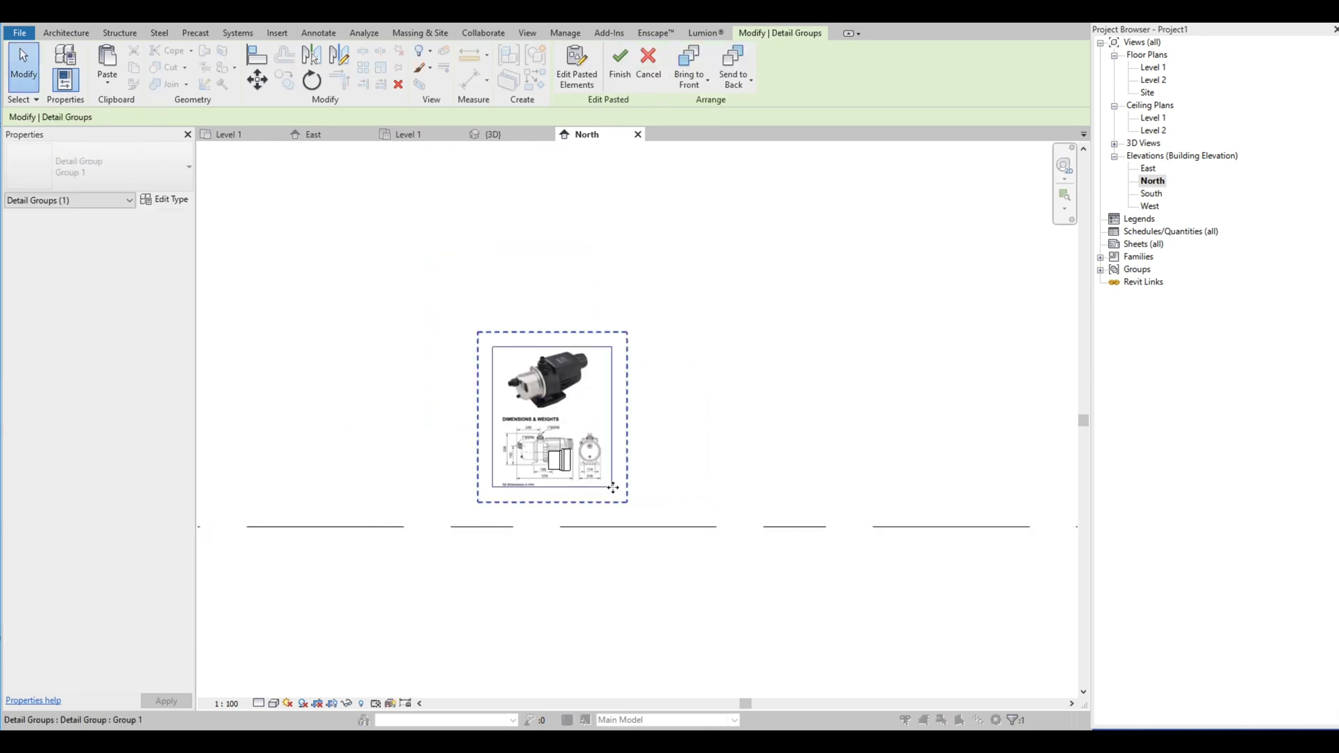
{"action": "scroll", "coordinate": [607, 482], "scroll_direction": "up", "scroll_amount": 3}
{"action": "scroll", "coordinate": [488, 458], "scroll_direction": "up", "scroll_amount": 4}
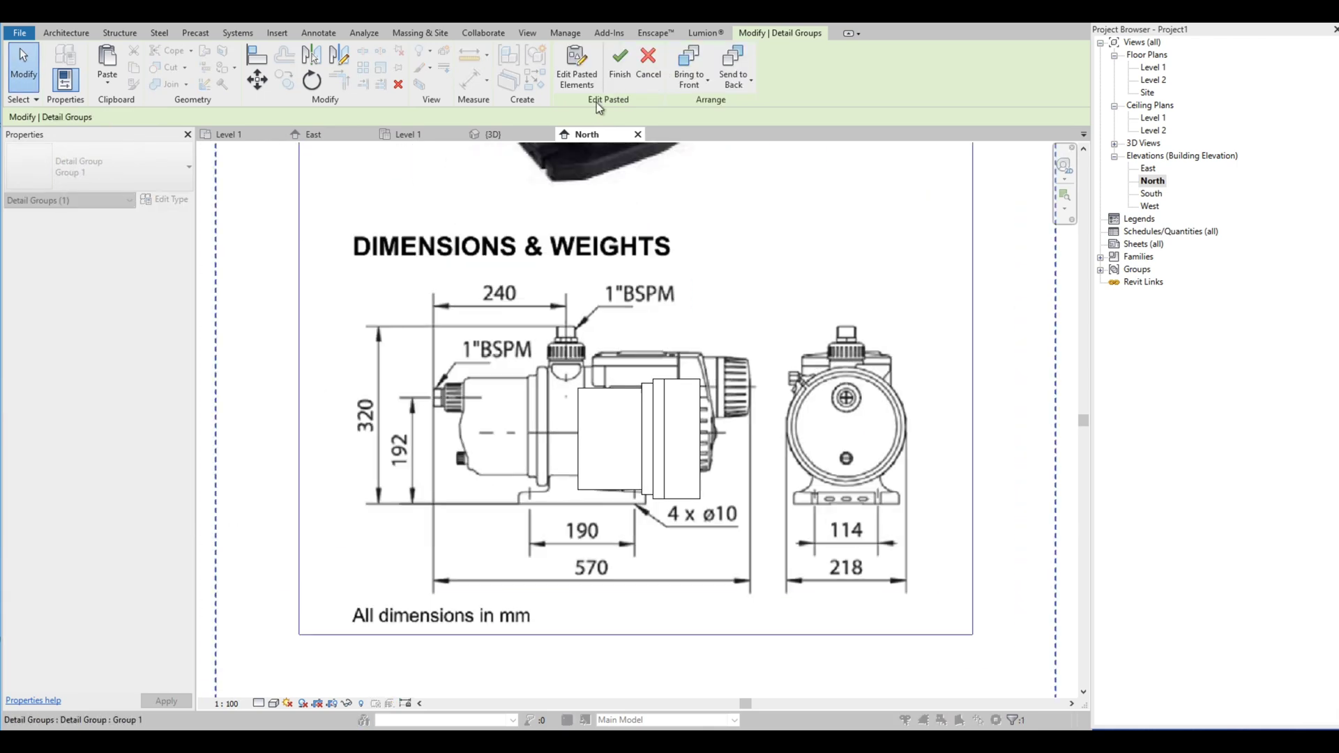
{"action": "left_click", "coordinate": [627, 62]}
Step: Shift the pasted image roughly behind the model and set the North elevation's visual style to Wireframe
{"action": "scroll", "coordinate": [518, 453], "scroll_direction": "down", "scroll_amount": 2}
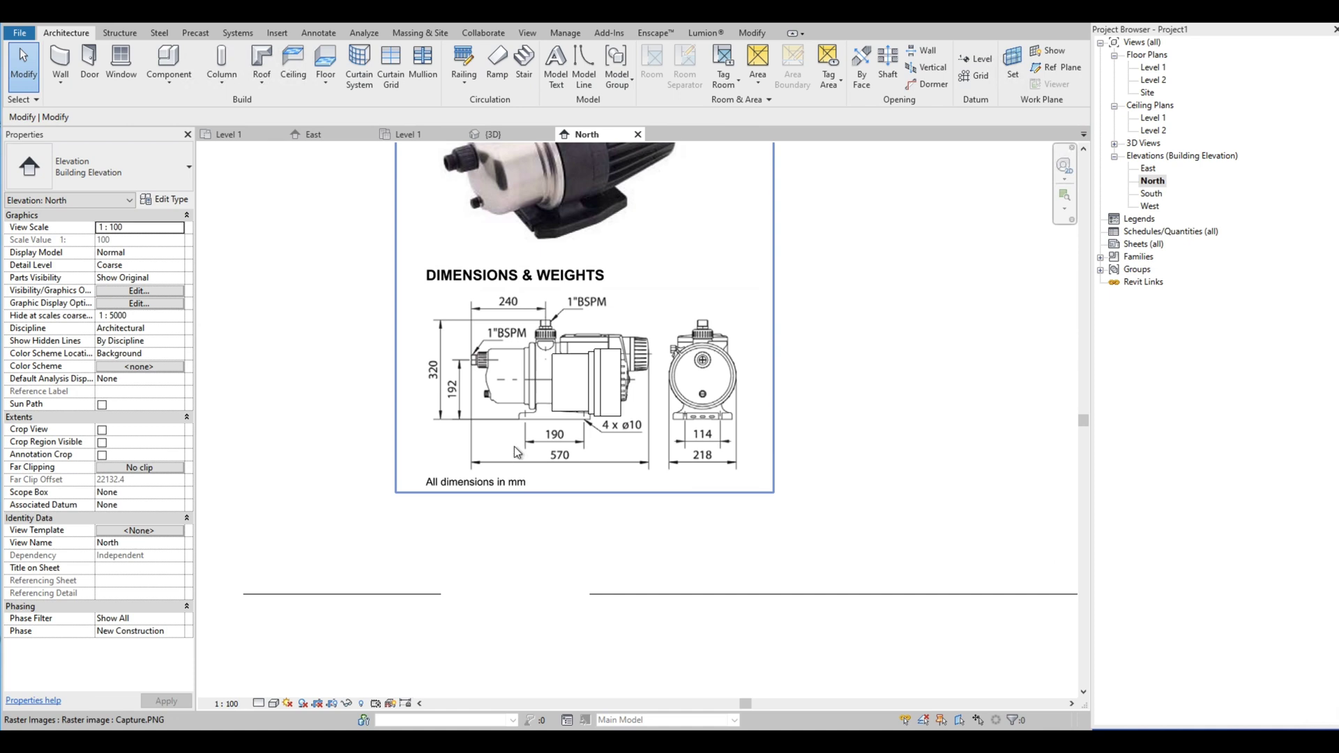
{"action": "left_click", "coordinate": [514, 447]}
{"action": "scroll", "coordinate": [419, 502], "scroll_direction": "up", "scroll_amount": 2}
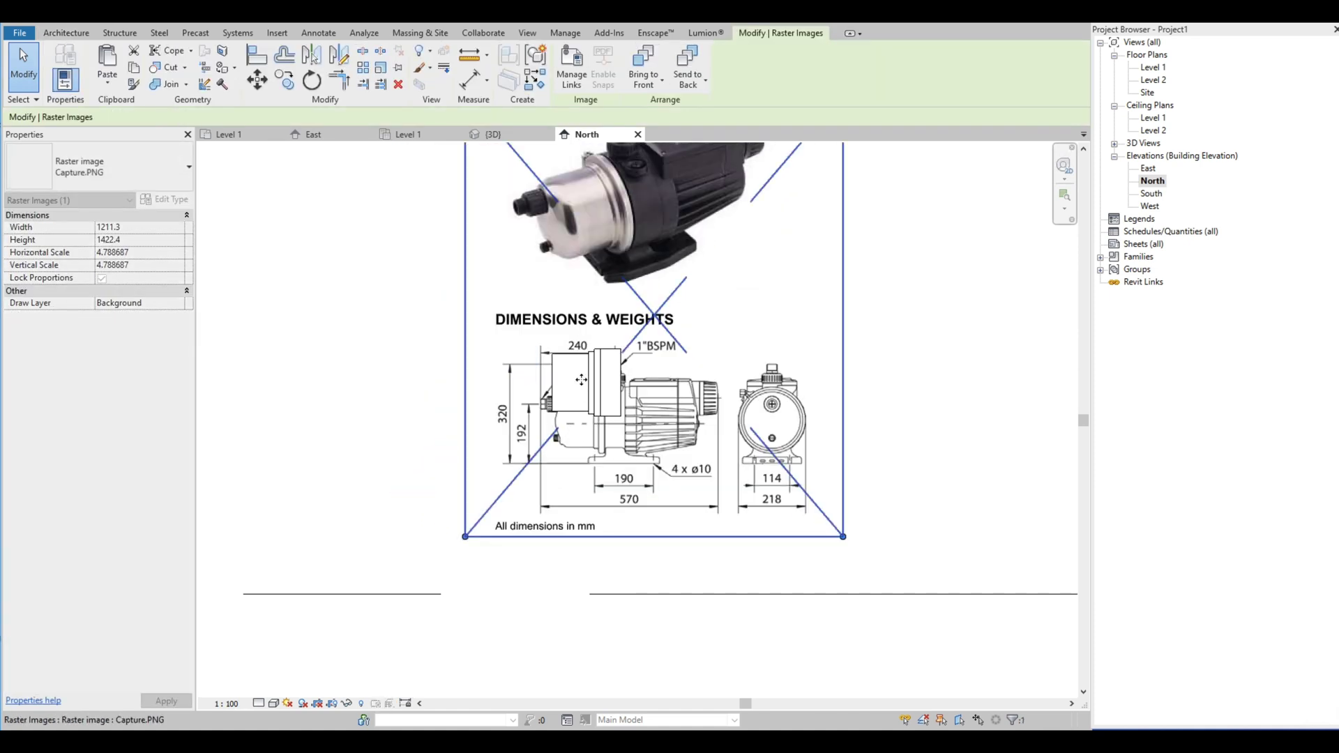
{"action": "left_click", "coordinate": [273, 703]}
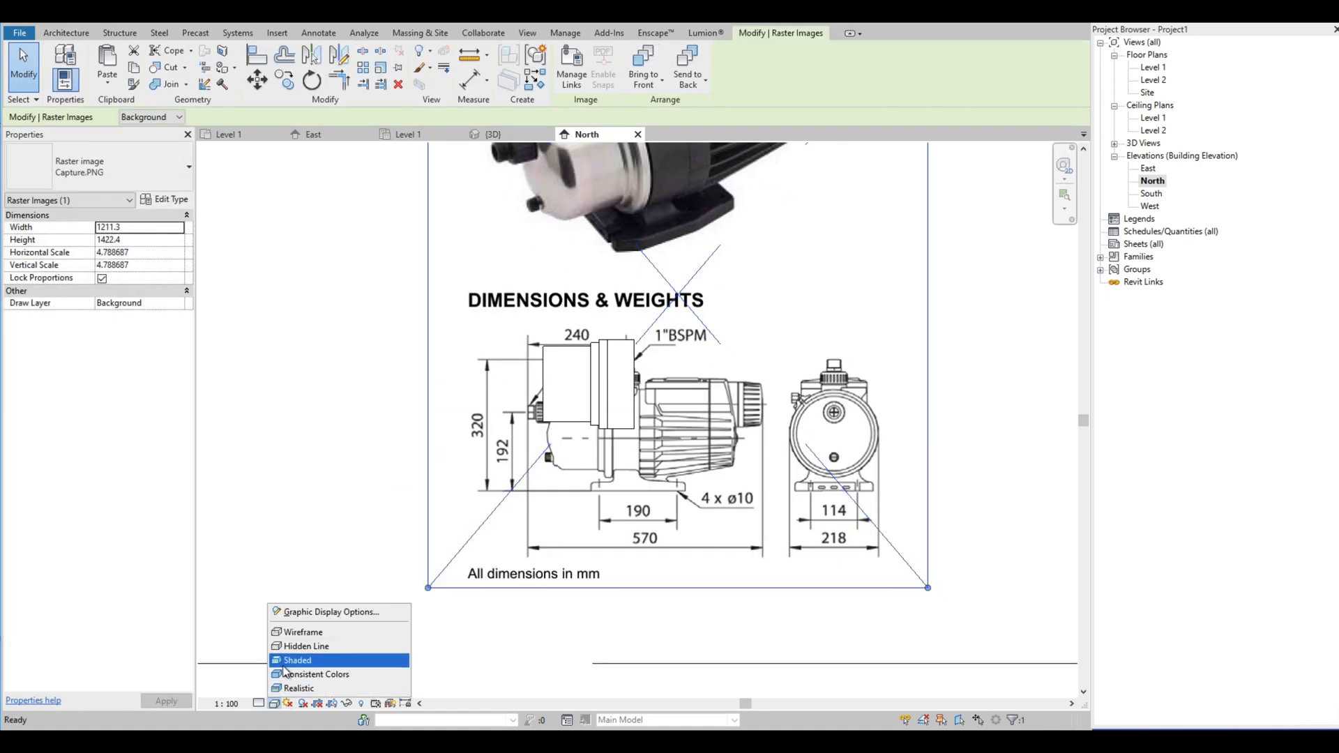
{"action": "left_click", "coordinate": [296, 632]}
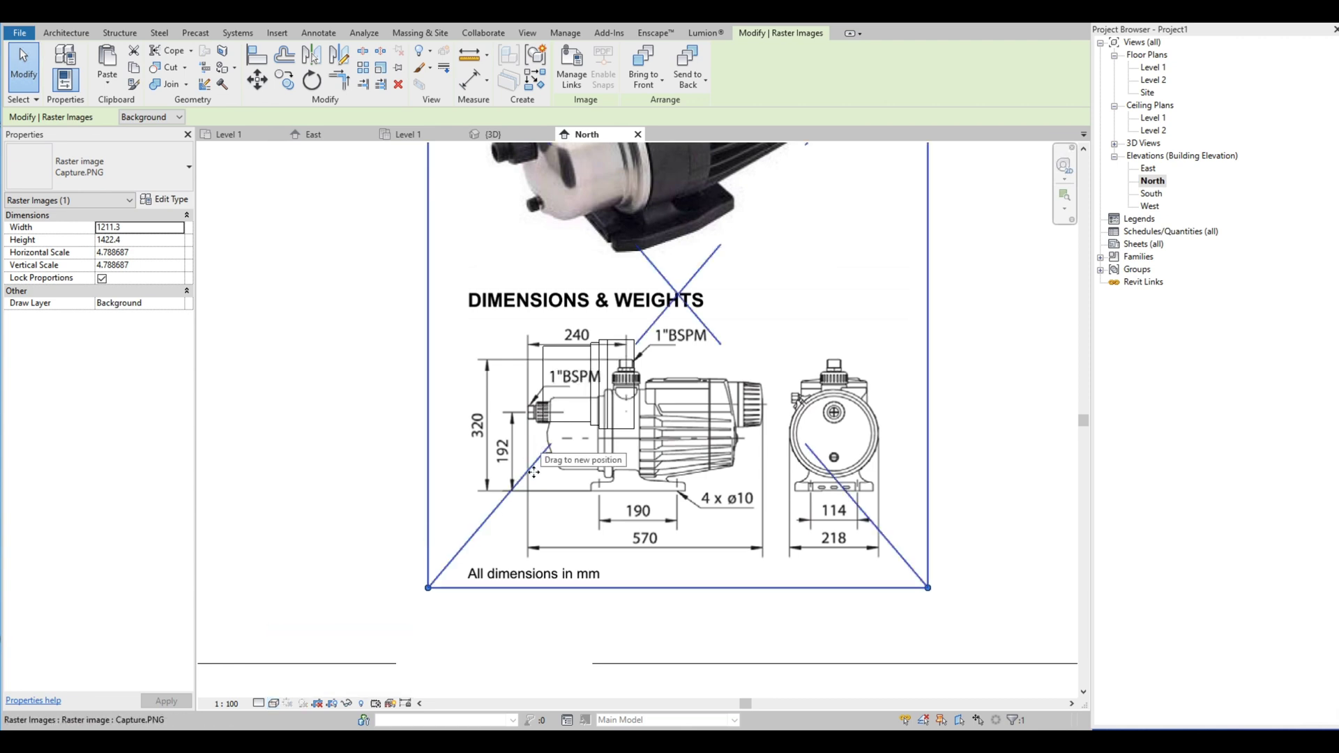
Step: Move the image so the upper corner of the drawn flange ring meets the upper corner of the modelled largest disc
{"action": "scroll", "coordinate": [578, 402], "scroll_direction": "up", "scroll_amount": 3}
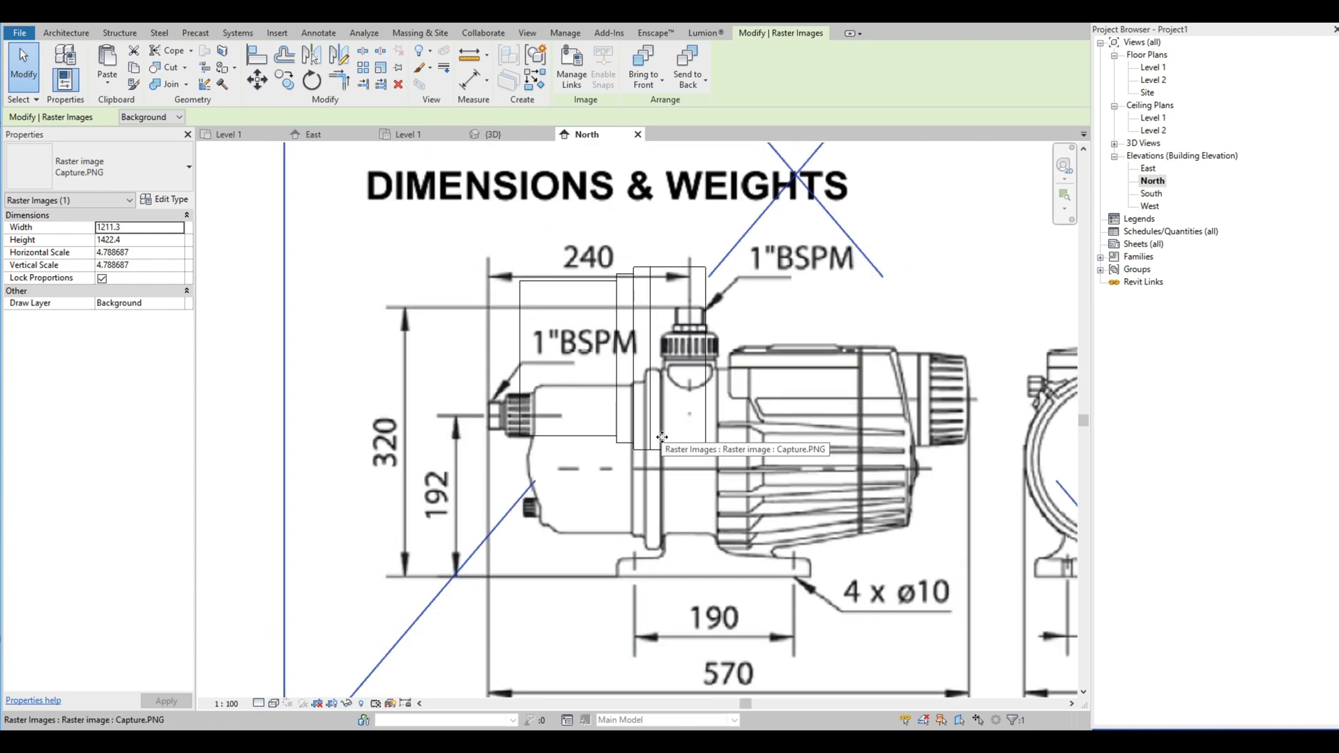
{"action": "key", "text": "m"}
{"action": "key", "text": "v"}
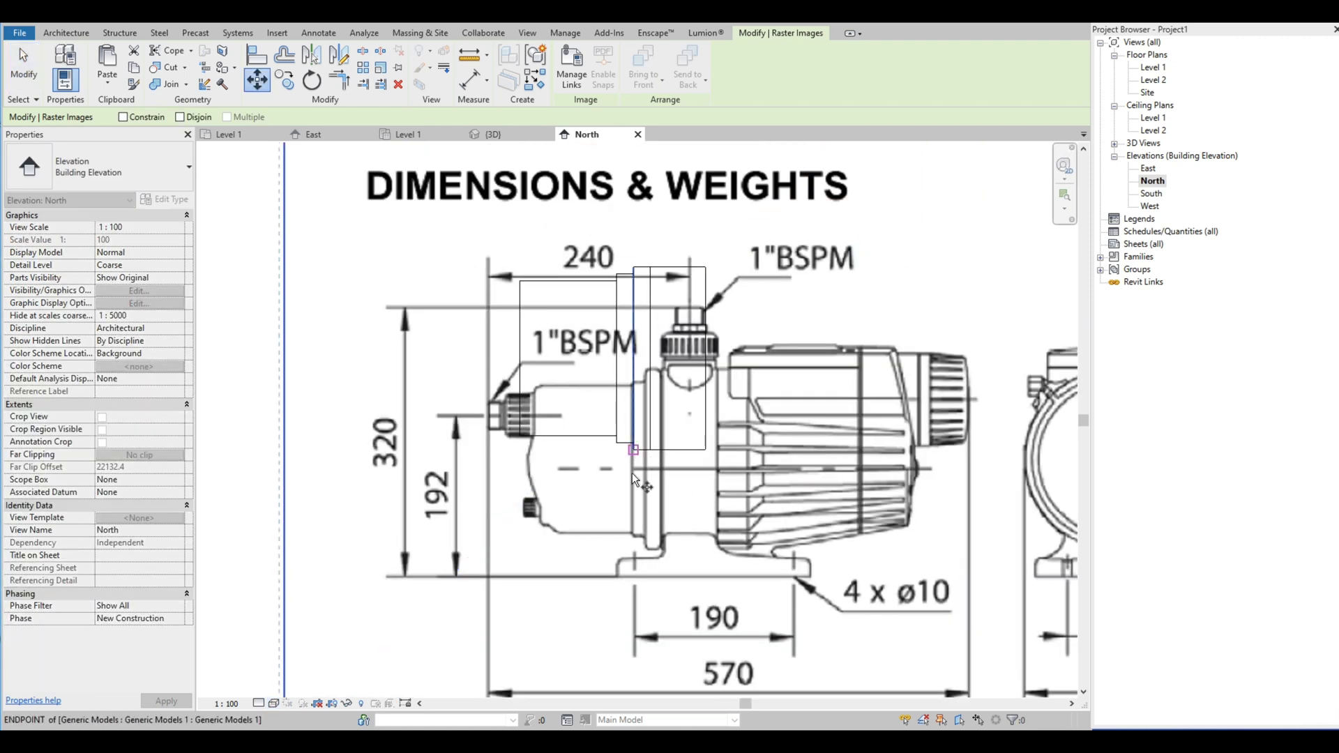
{"action": "scroll", "coordinate": [663, 555], "scroll_direction": "up", "scroll_amount": 2}
{"action": "scroll", "coordinate": [622, 462], "scroll_direction": "down", "scroll_amount": 1}
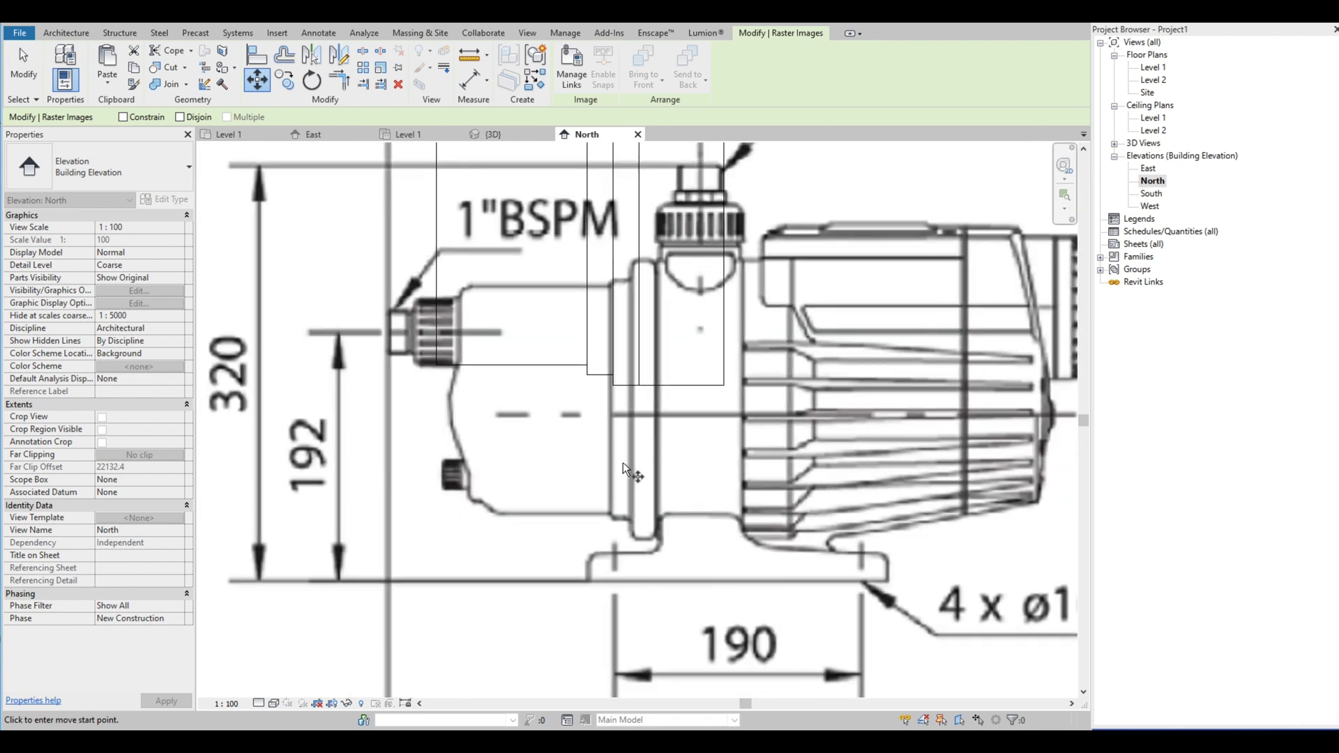
{"action": "scroll", "coordinate": [617, 390], "scroll_direction": "down", "scroll_amount": 3}
{"action": "scroll", "coordinate": [627, 363], "scroll_direction": "up", "scroll_amount": 6}
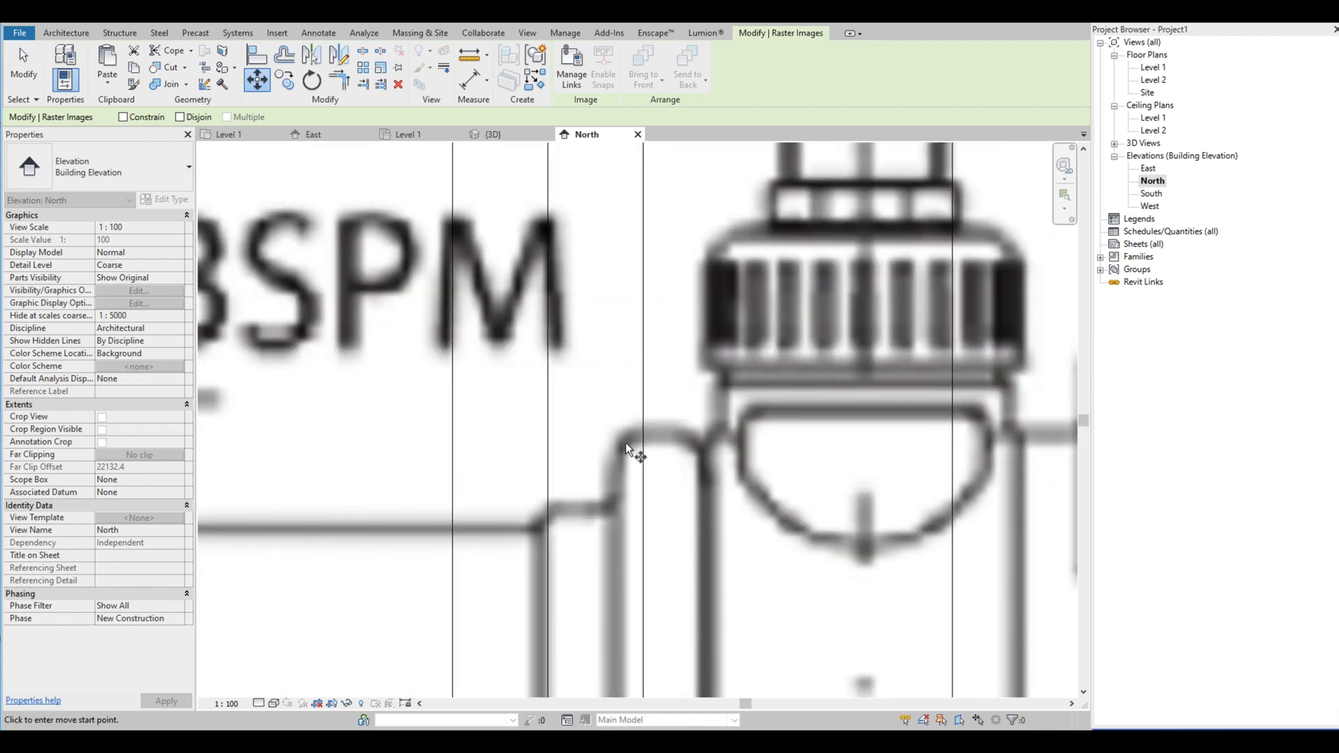
{"action": "left_click", "coordinate": [627, 442]}
{"action": "scroll", "coordinate": [592, 452], "scroll_direction": "down", "scroll_amount": 3}
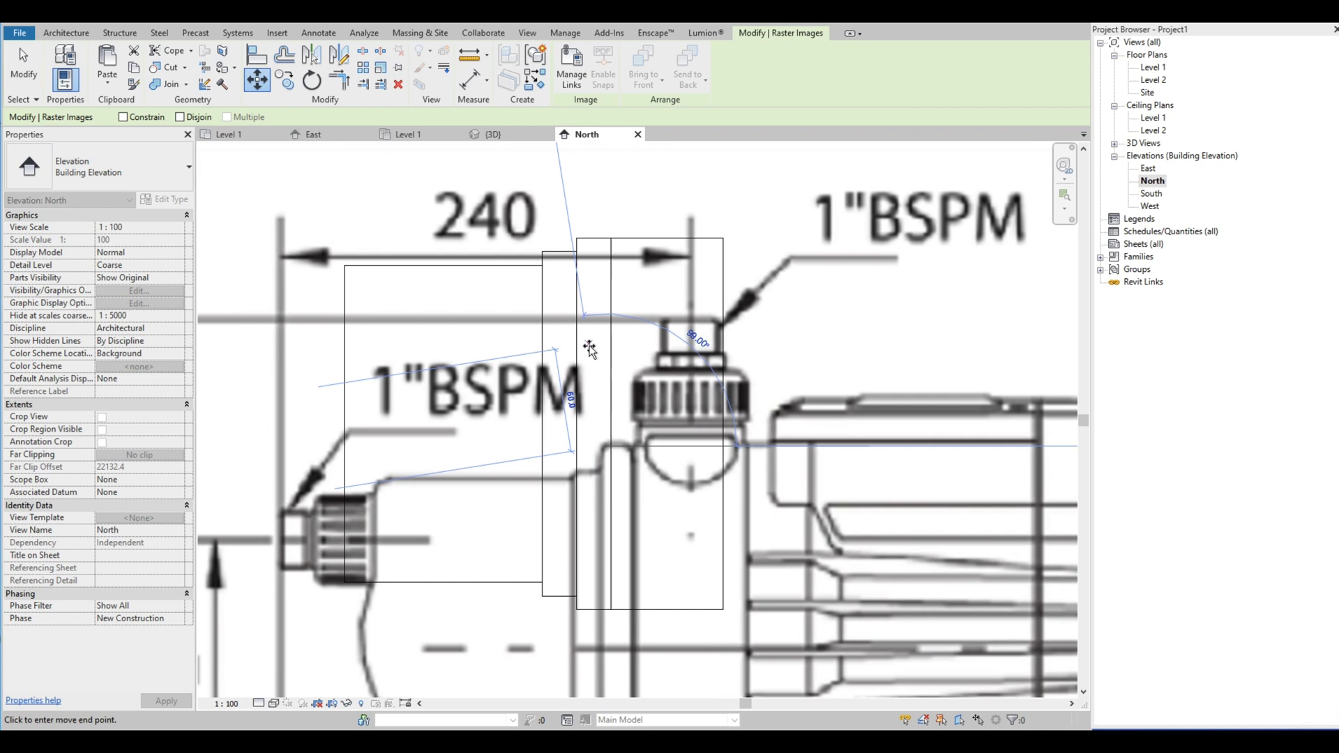
{"action": "left_click", "coordinate": [576, 239]}
{"action": "scroll", "coordinate": [493, 315], "scroll_direction": "down", "scroll_amount": 3}
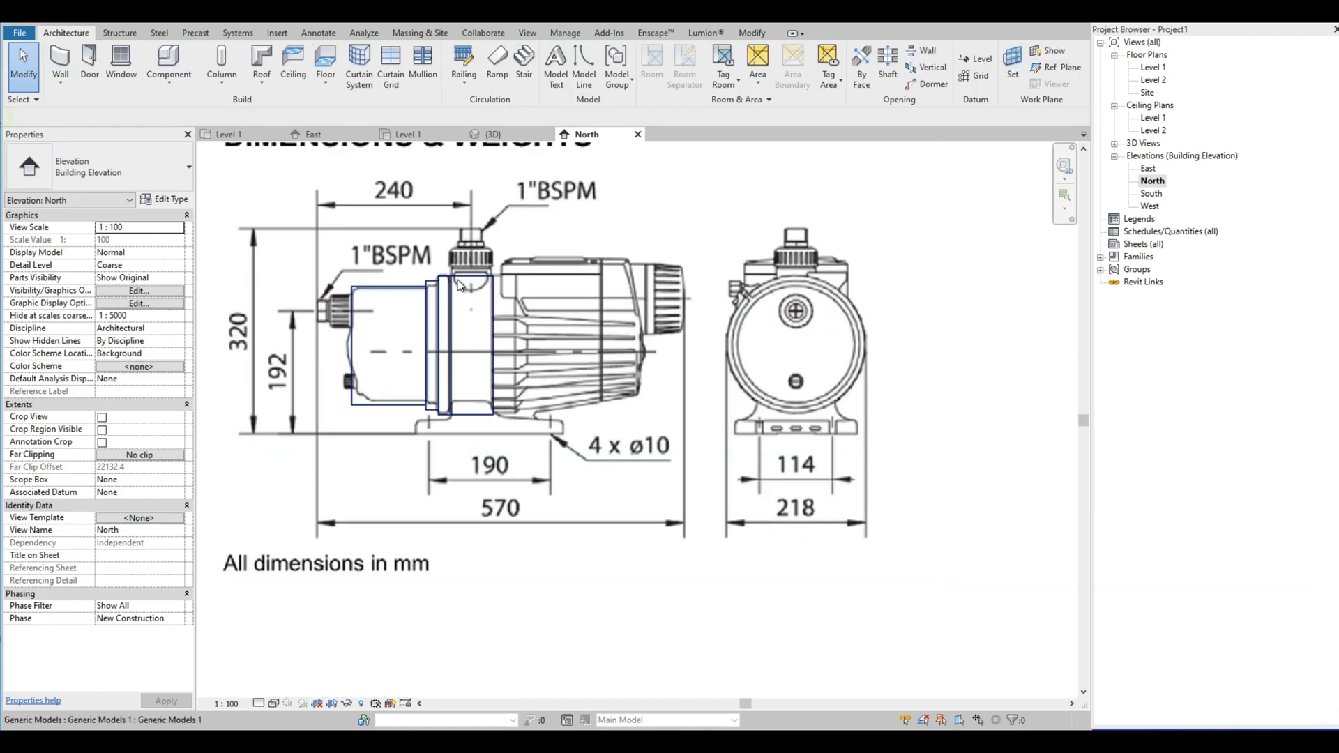
Step: Edit the pump model in place and draw a horizontal reference plane from the rear face of the 65 mm extrusion past the motor's end
{"action": "left_click", "coordinate": [456, 278]}
{"action": "left_click", "coordinate": [572, 69]}
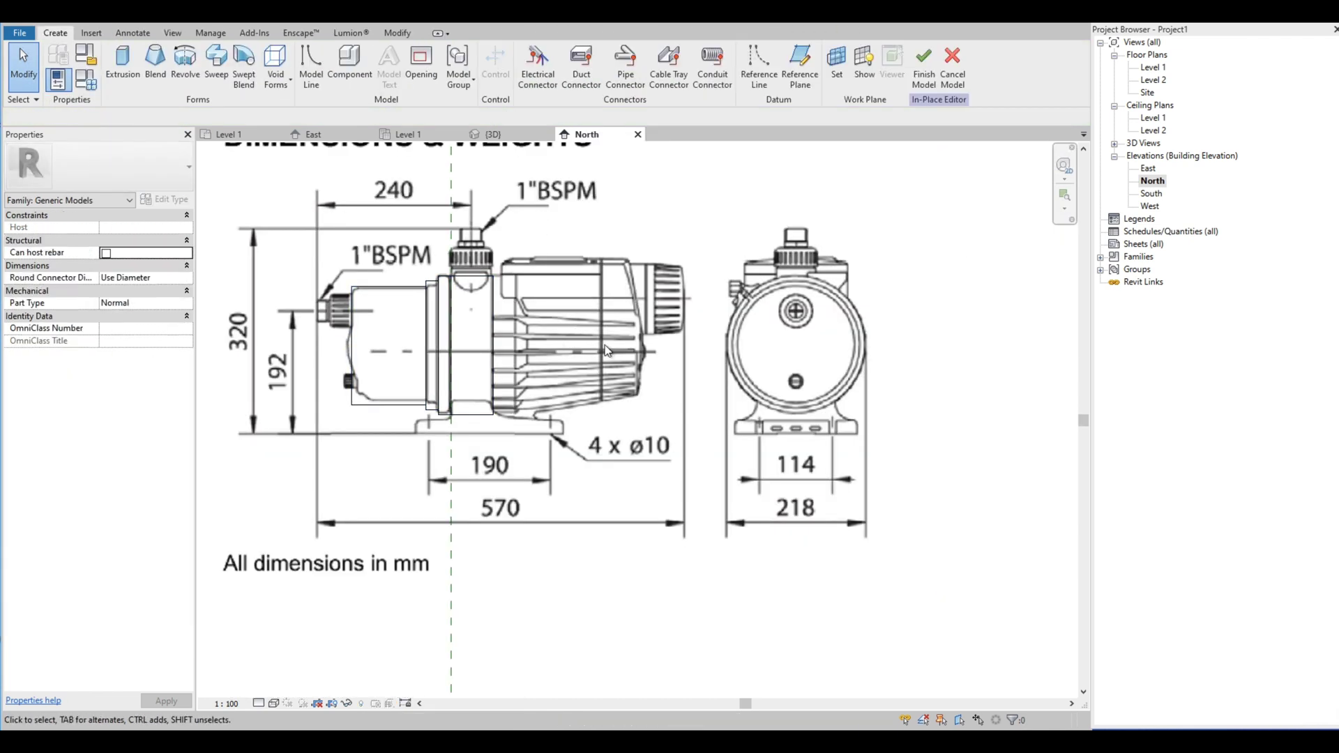
{"action": "scroll", "coordinate": [605, 349], "scroll_direction": "down", "scroll_amount": 1}
{"action": "scroll", "coordinate": [488, 223], "scroll_direction": "up", "scroll_amount": 1}
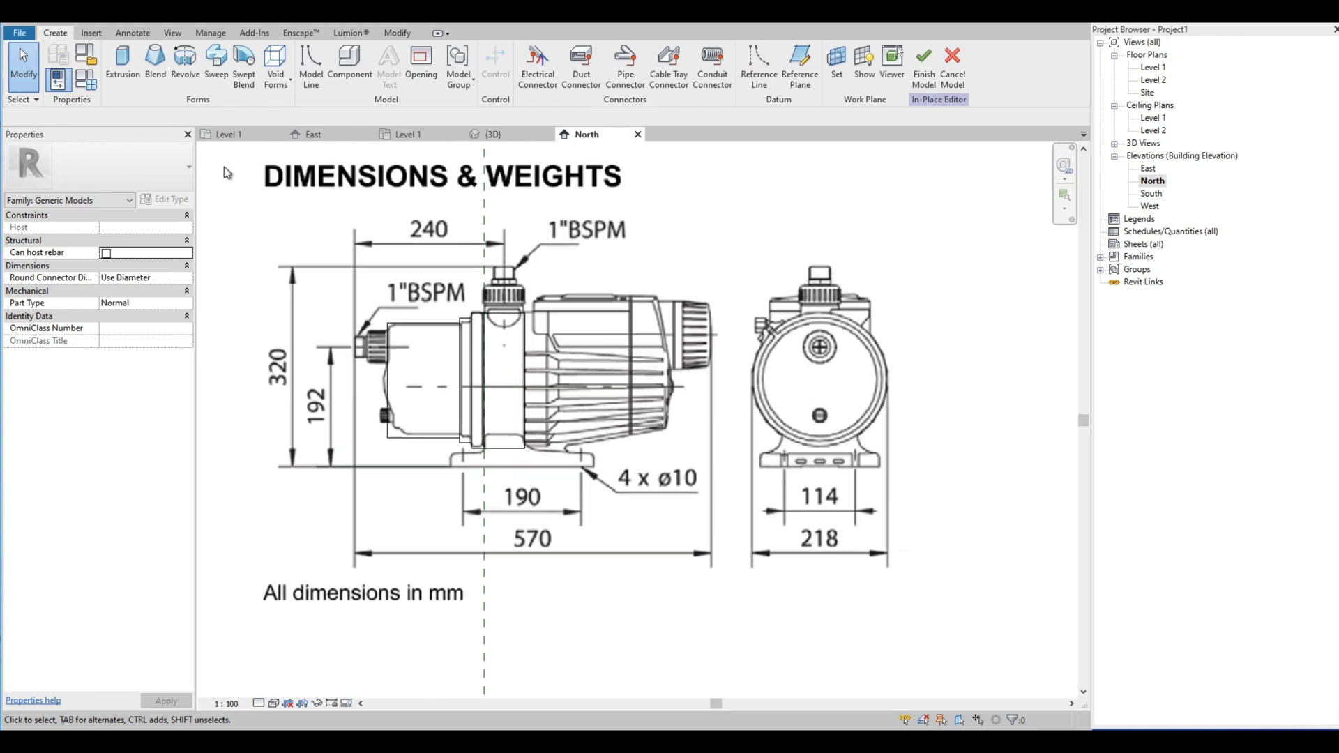
{"action": "left_click", "coordinate": [802, 59]}
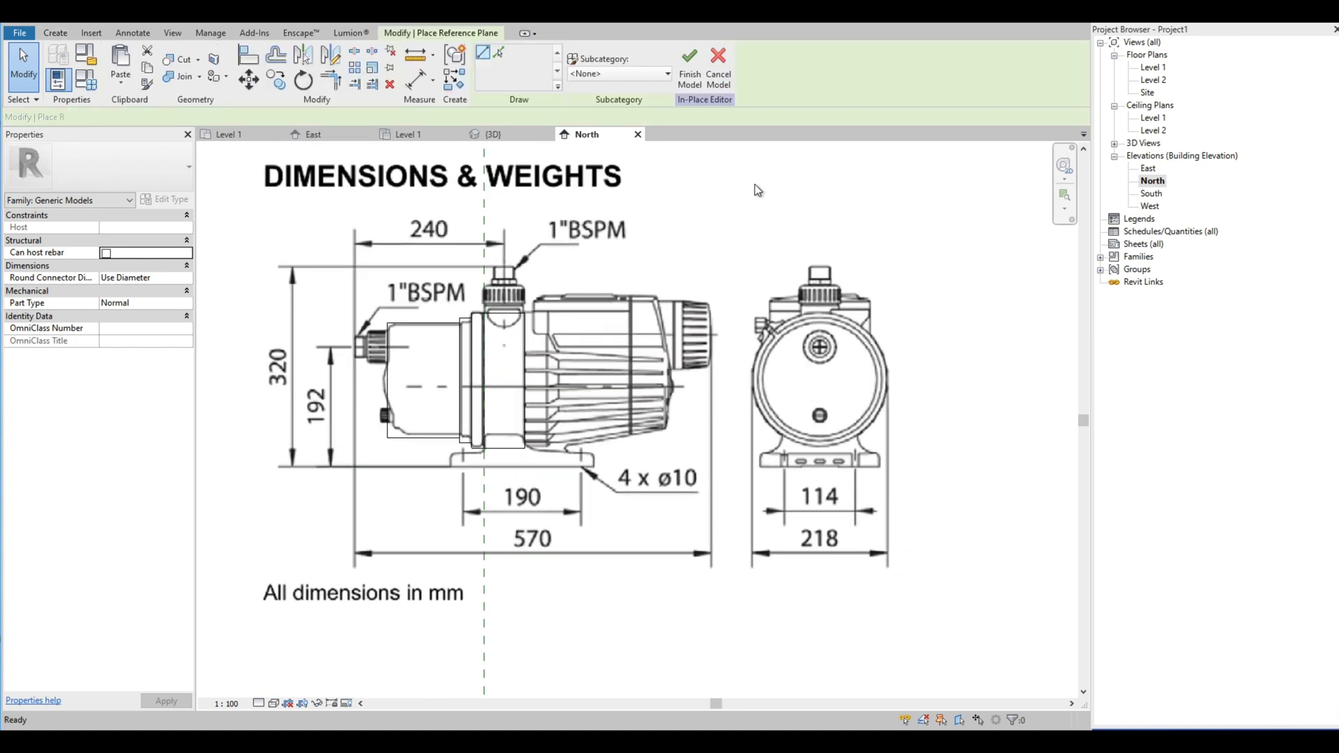
{"action": "left_click", "coordinate": [525, 381]}
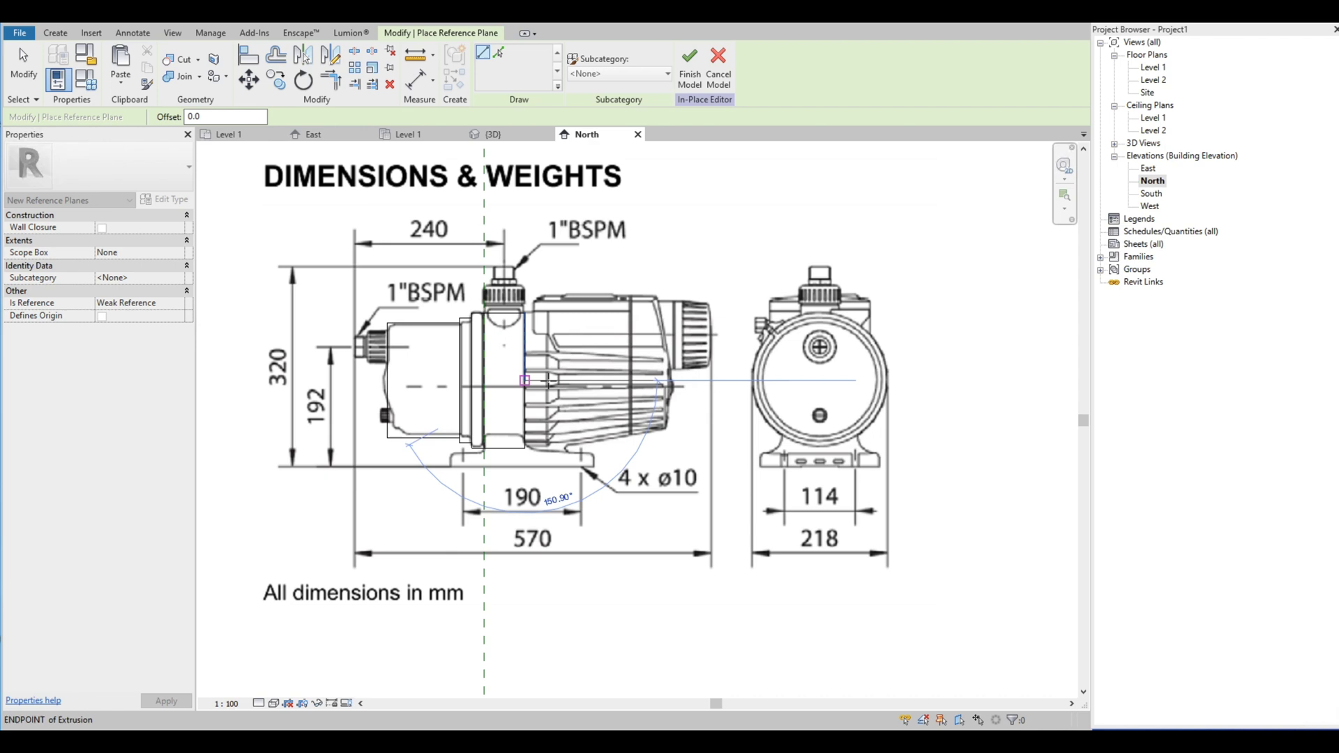
{"action": "left_click", "coordinate": [727, 381]}
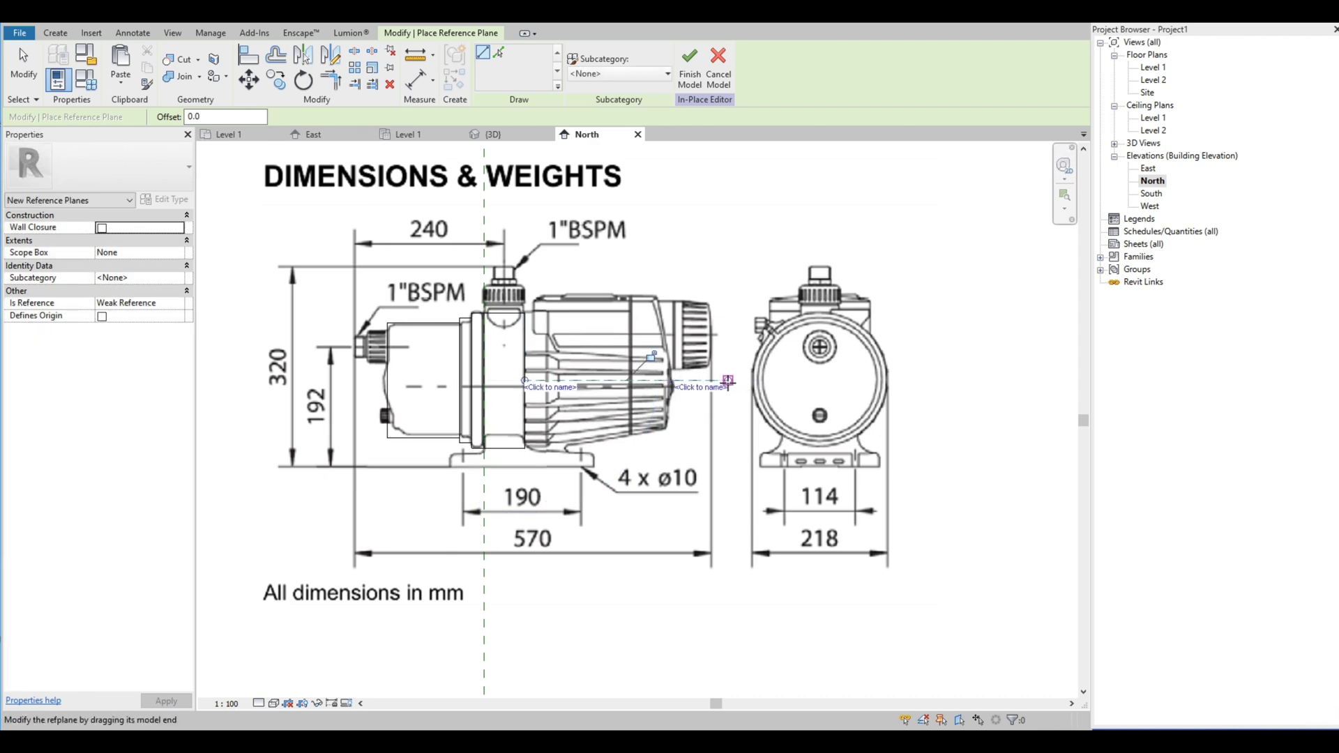
Step: Name the new horizontal reference plane along the motor 3
{"action": "scroll", "coordinate": [727, 380], "scroll_direction": "up", "scroll_amount": 4}
{"action": "key", "text": "Escape"}
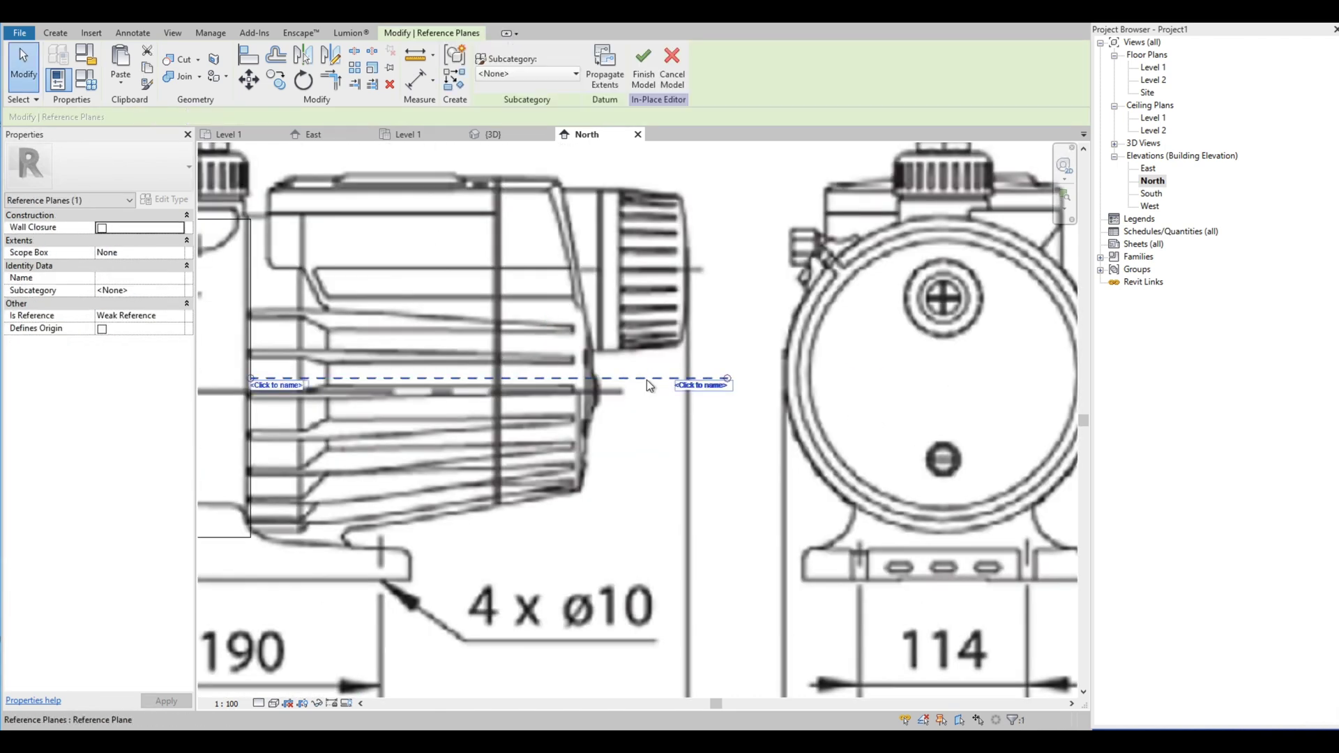
{"action": "left_click", "coordinate": [103, 277]}
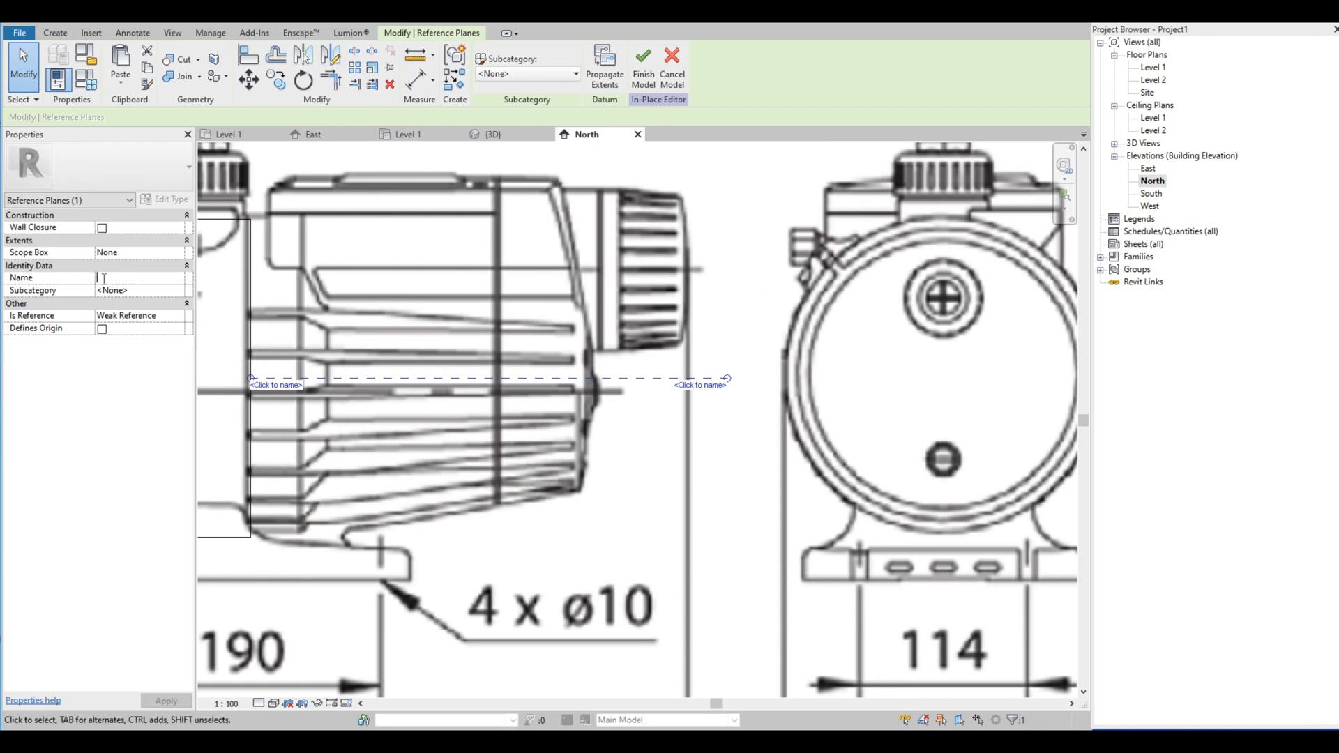
{"action": "type", "text": "3"}
{"action": "left_click", "coordinate": [735, 159]}
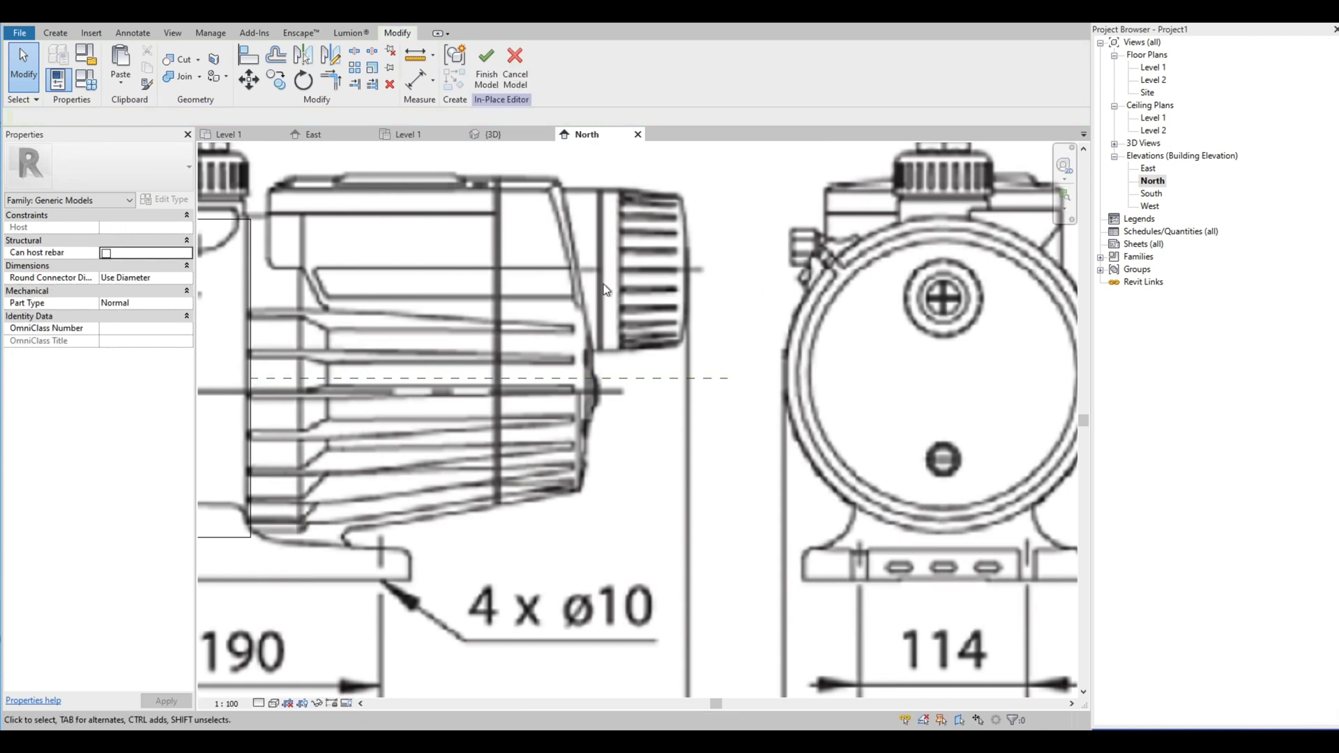
{"action": "scroll", "coordinate": [579, 279], "scroll_direction": "down", "scroll_amount": 2}
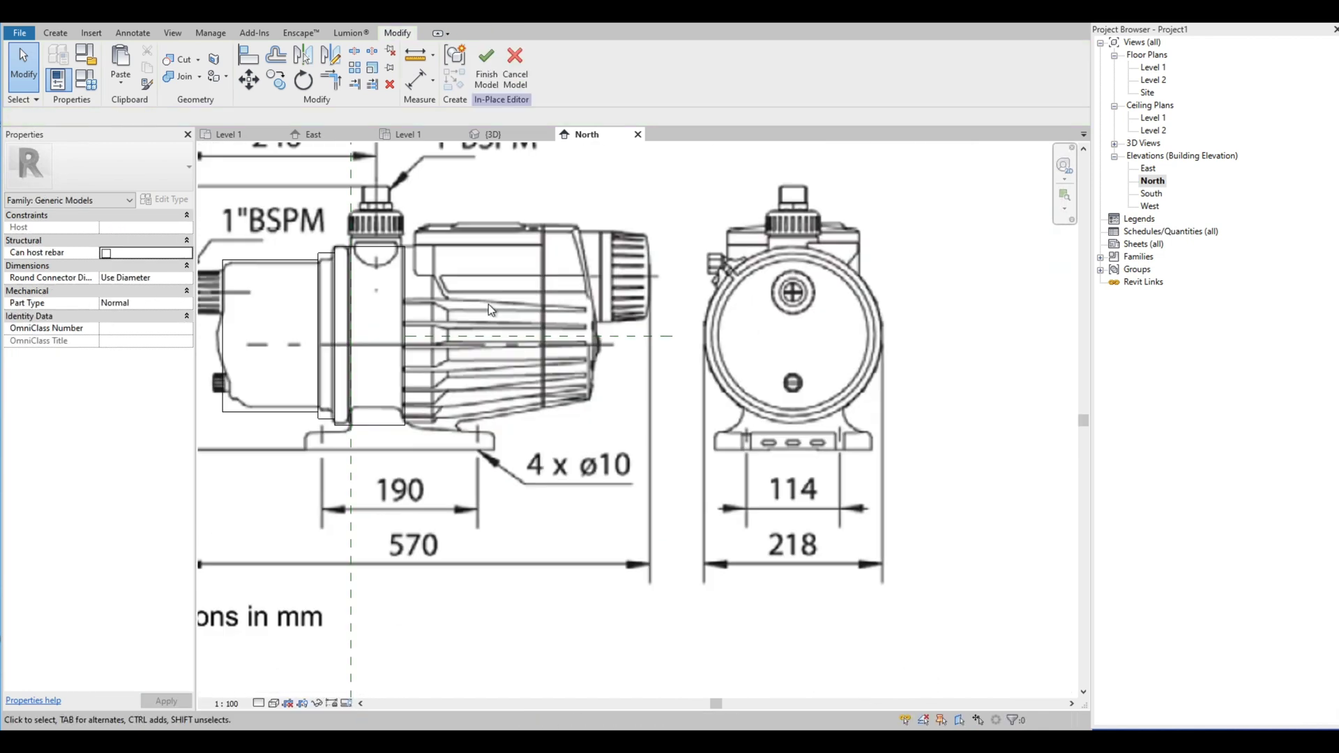
{"action": "left_click", "coordinate": [446, 337]}
{"action": "scroll", "coordinate": [467, 361], "scroll_direction": "up", "scroll_amount": 2}
{"action": "key", "text": "Escape"}
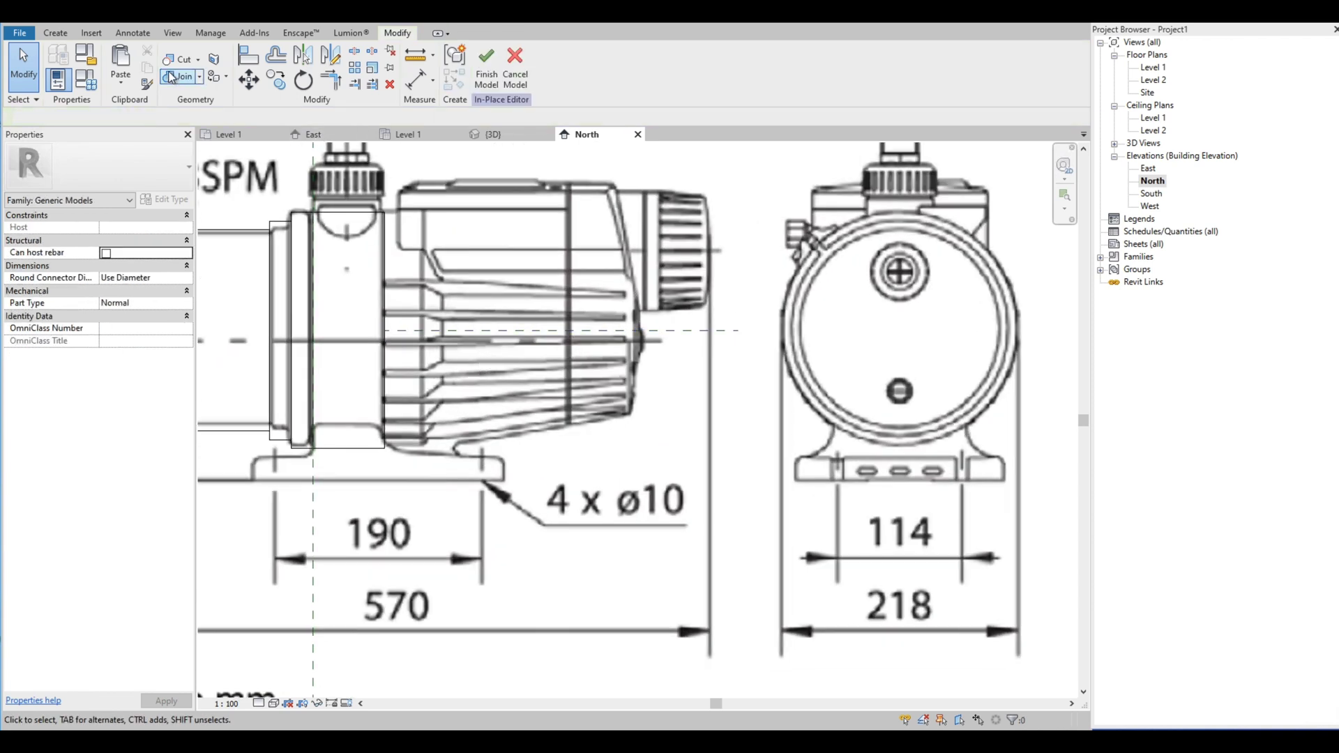
Step: Start a solid revolve and draw a boundary line about 230 mm long along reference plane 3, from the 65 mm extrusion's rear face to the motor's end
{"action": "left_click", "coordinate": [55, 33]}
{"action": "left_click", "coordinate": [185, 68]}
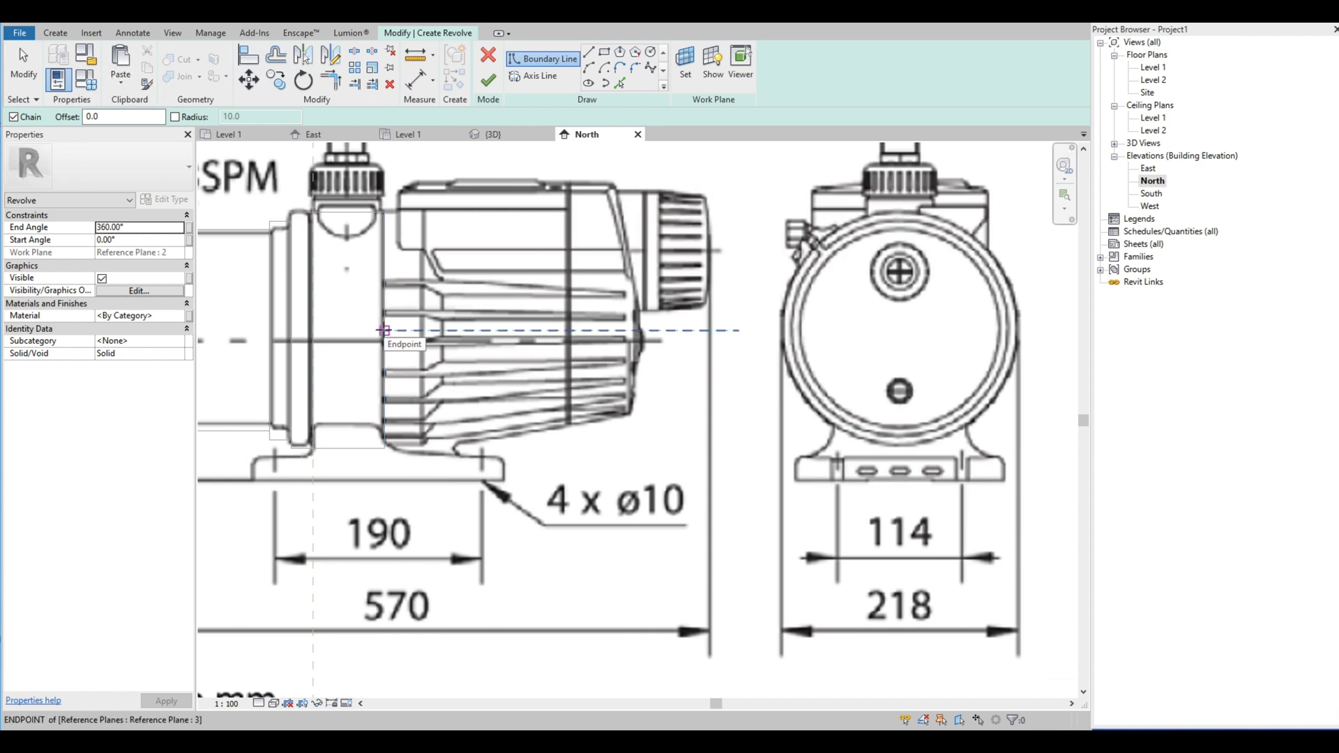
{"action": "left_click", "coordinate": [385, 330]}
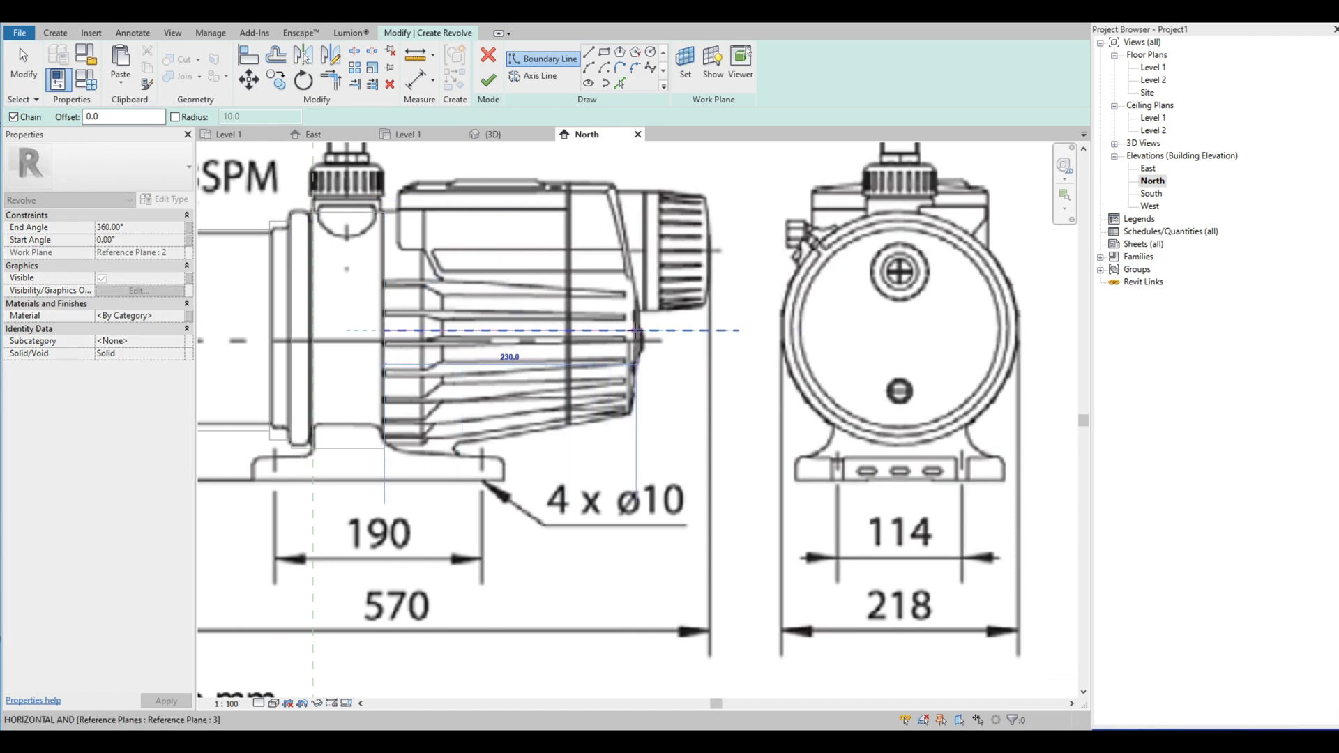
{"action": "scroll", "coordinate": [636, 331], "scroll_direction": "up", "scroll_amount": 2}
{"action": "scroll", "coordinate": [638, 331], "scroll_direction": "up", "scroll_amount": 3}
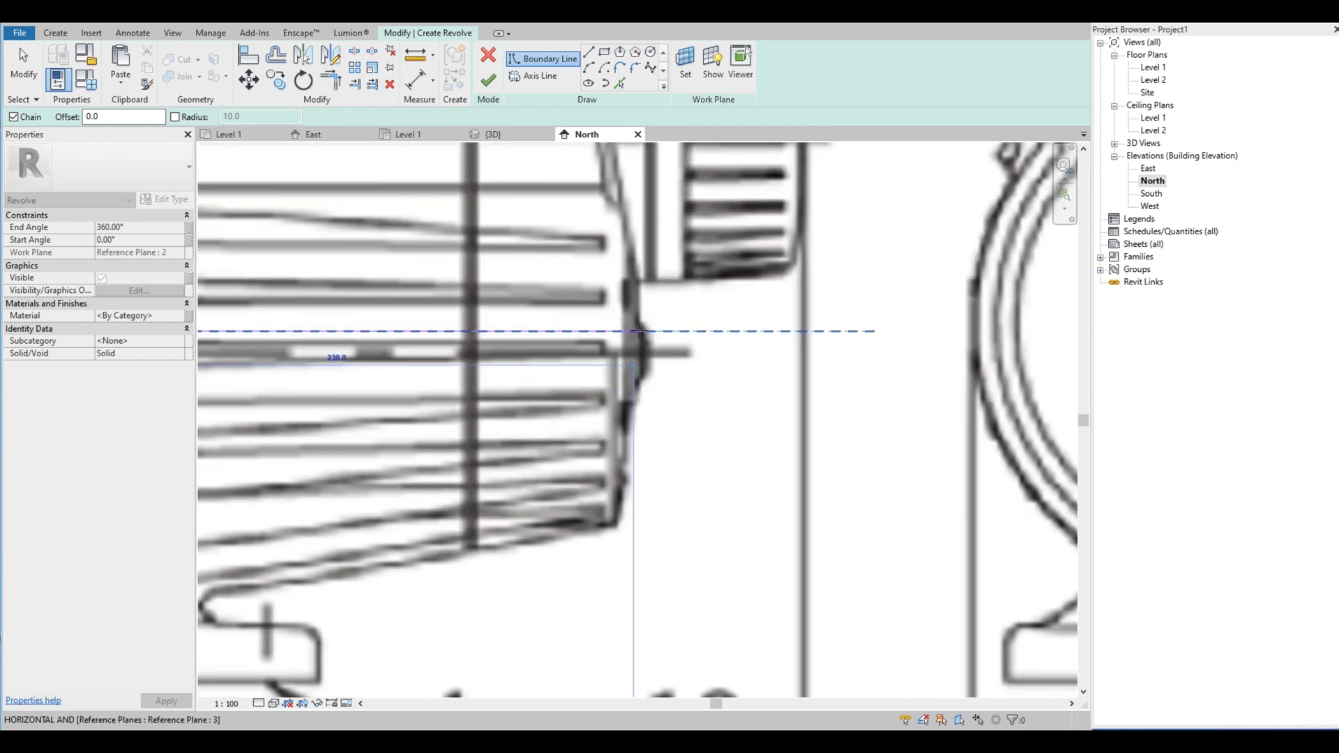
{"action": "left_click", "coordinate": [636, 332]}
{"action": "scroll", "coordinate": [622, 481], "scroll_direction": "up", "scroll_amount": 3}
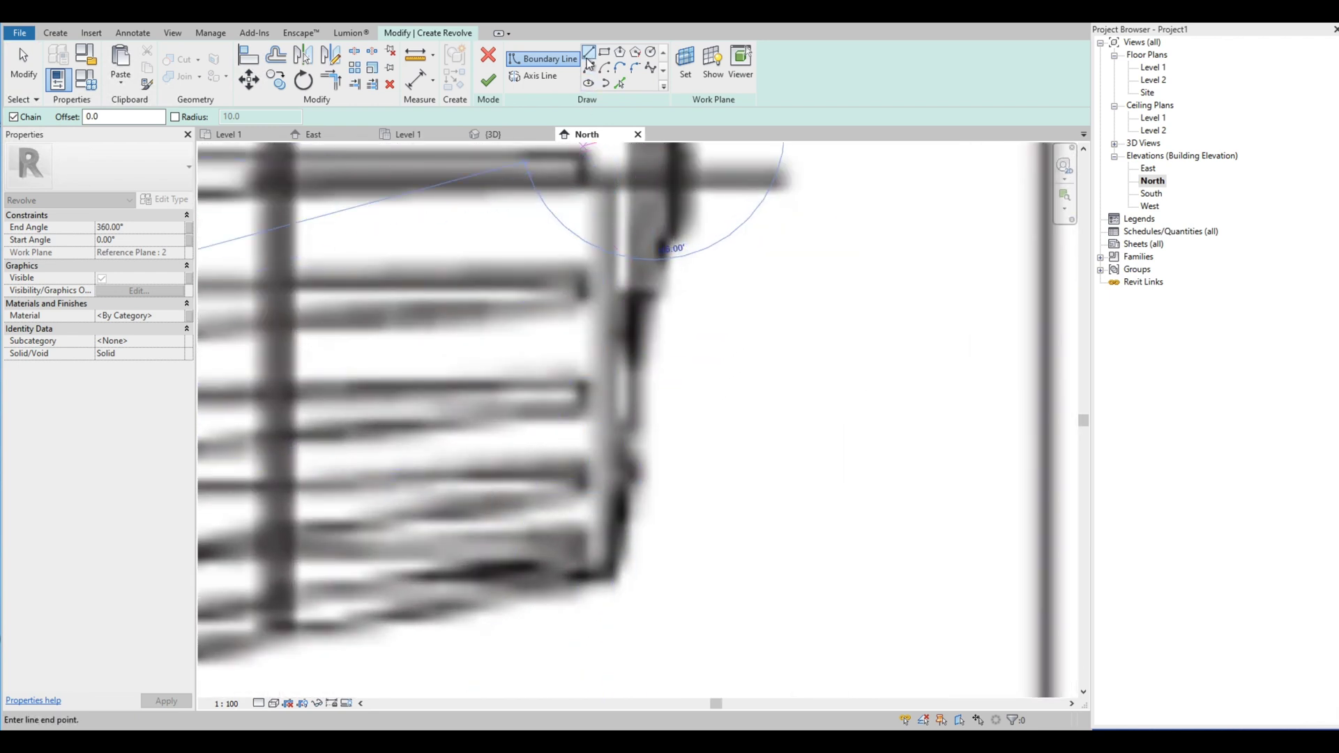
Step: Add a start-end-radius arc spanning about 75 mm from the boundary line's end to the motor's lower rear corner, bulging along the imaged end face
{"action": "left_click", "coordinate": [588, 67]}
{"action": "left_click", "coordinate": [646, 202]}
{"action": "scroll", "coordinate": [638, 335], "scroll_direction": "down", "scroll_amount": 3}
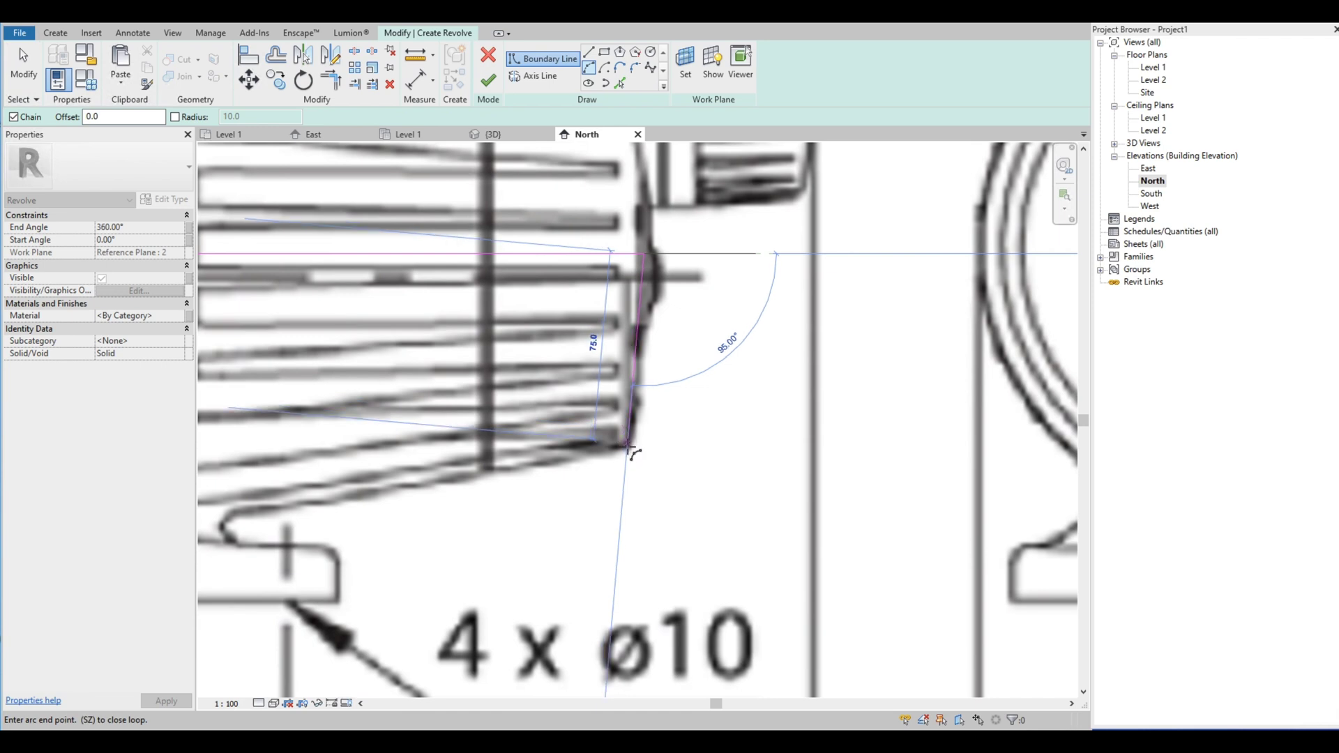
{"action": "left_click", "coordinate": [627, 445]}
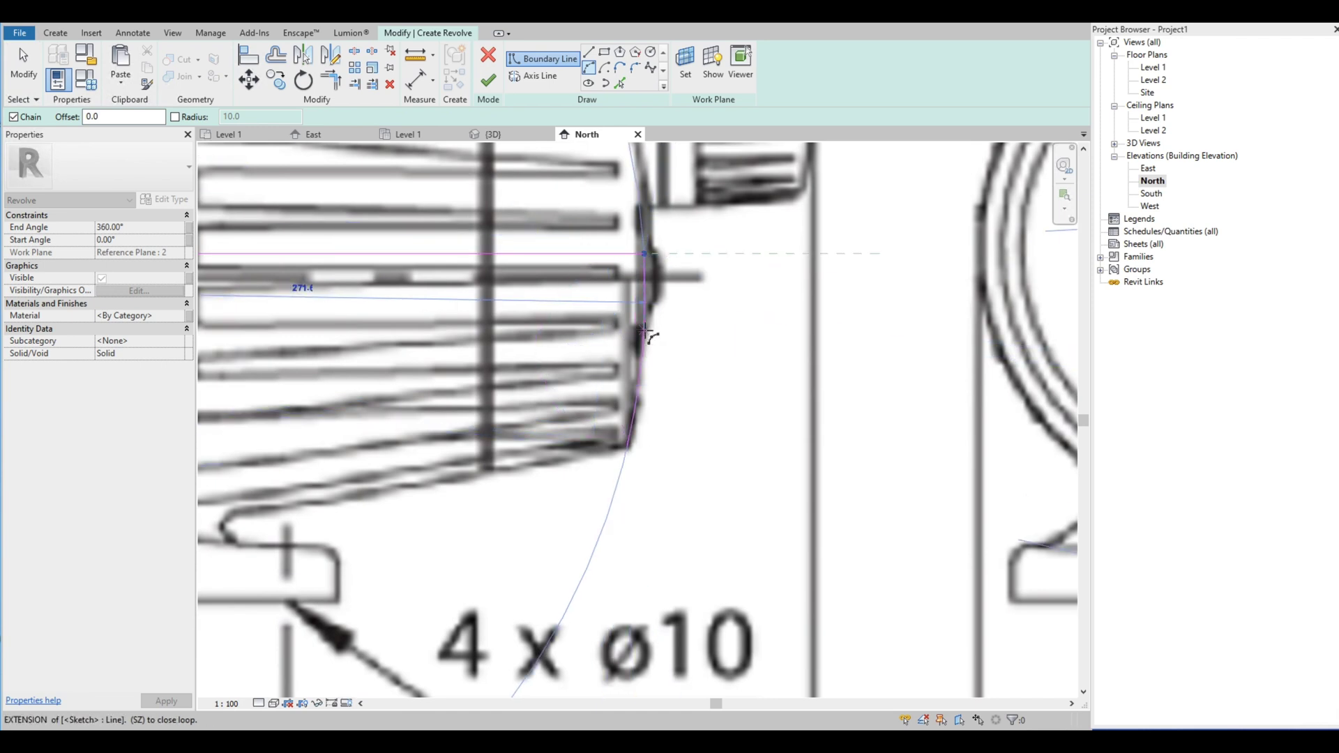
{"action": "scroll", "coordinate": [644, 333], "scroll_direction": "up", "scroll_amount": 4}
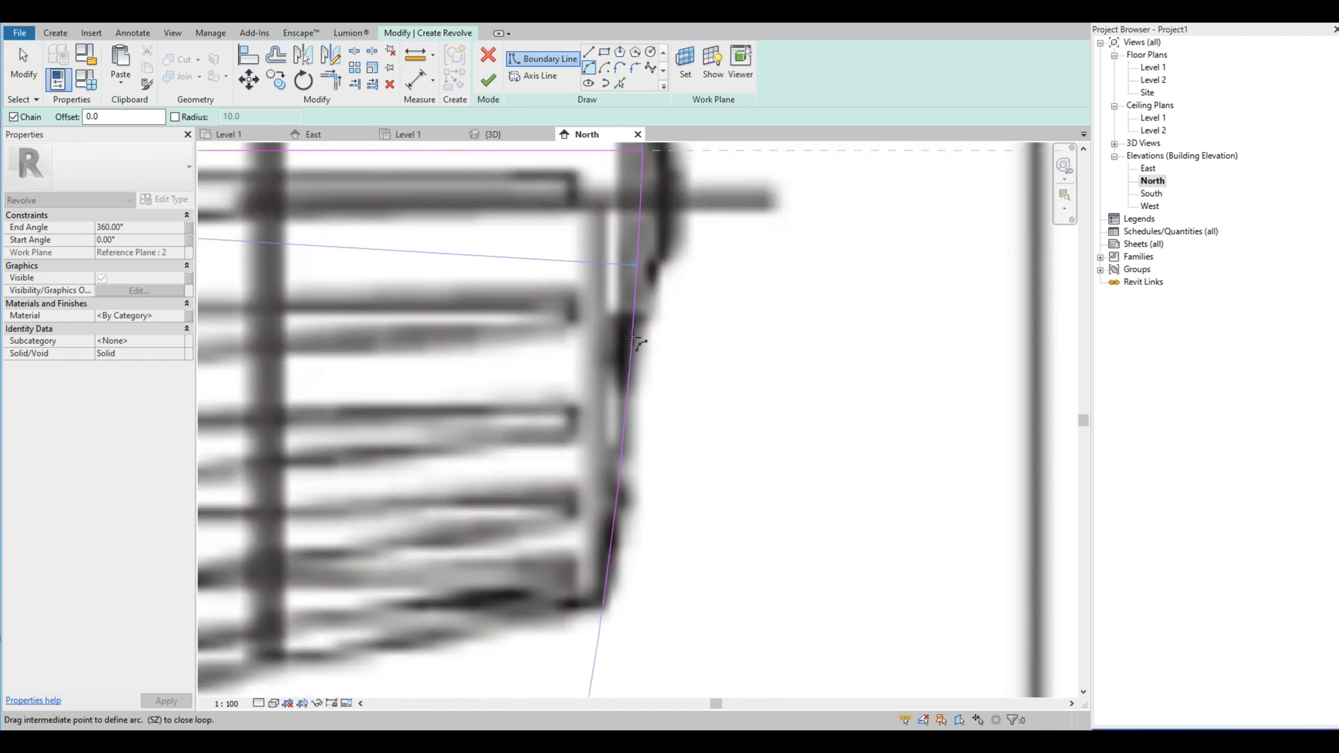
{"action": "left_click", "coordinate": [636, 342]}
{"action": "scroll", "coordinate": [636, 342], "scroll_direction": "down", "scroll_amount": 6}
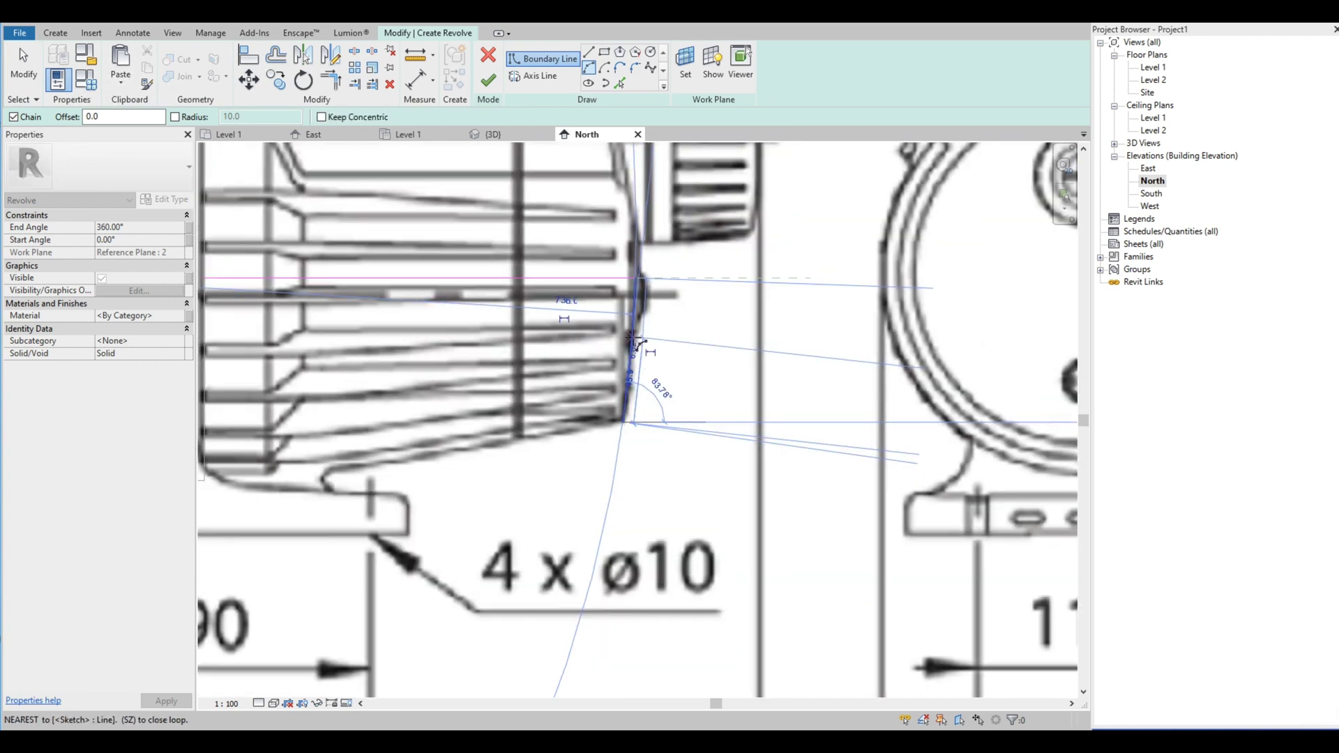
{"action": "scroll", "coordinate": [487, 379], "scroll_direction": "up", "scroll_amount": 1}
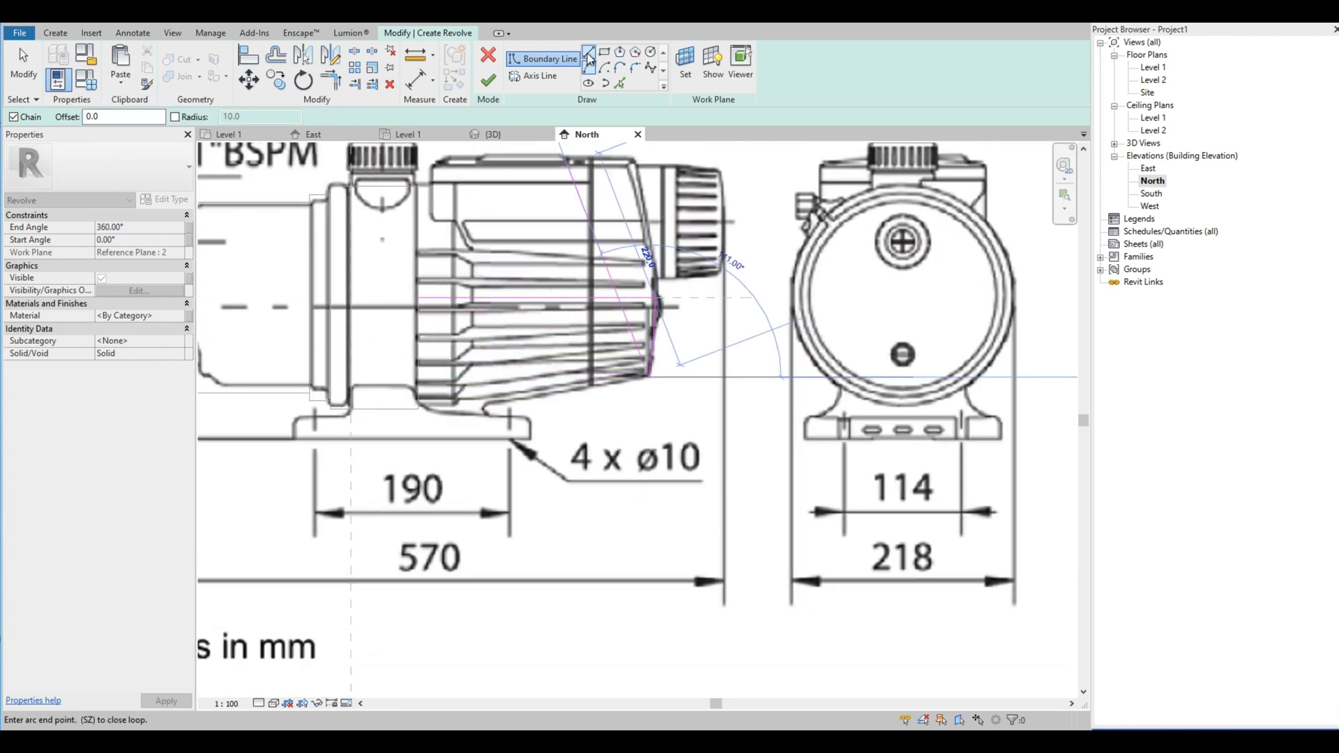
Step: Continue the boundary with a horizontal line forward to the ribs' bend and a slanted line about 33 mm long to the collar's lower edge
{"action": "left_click", "coordinate": [589, 51]}
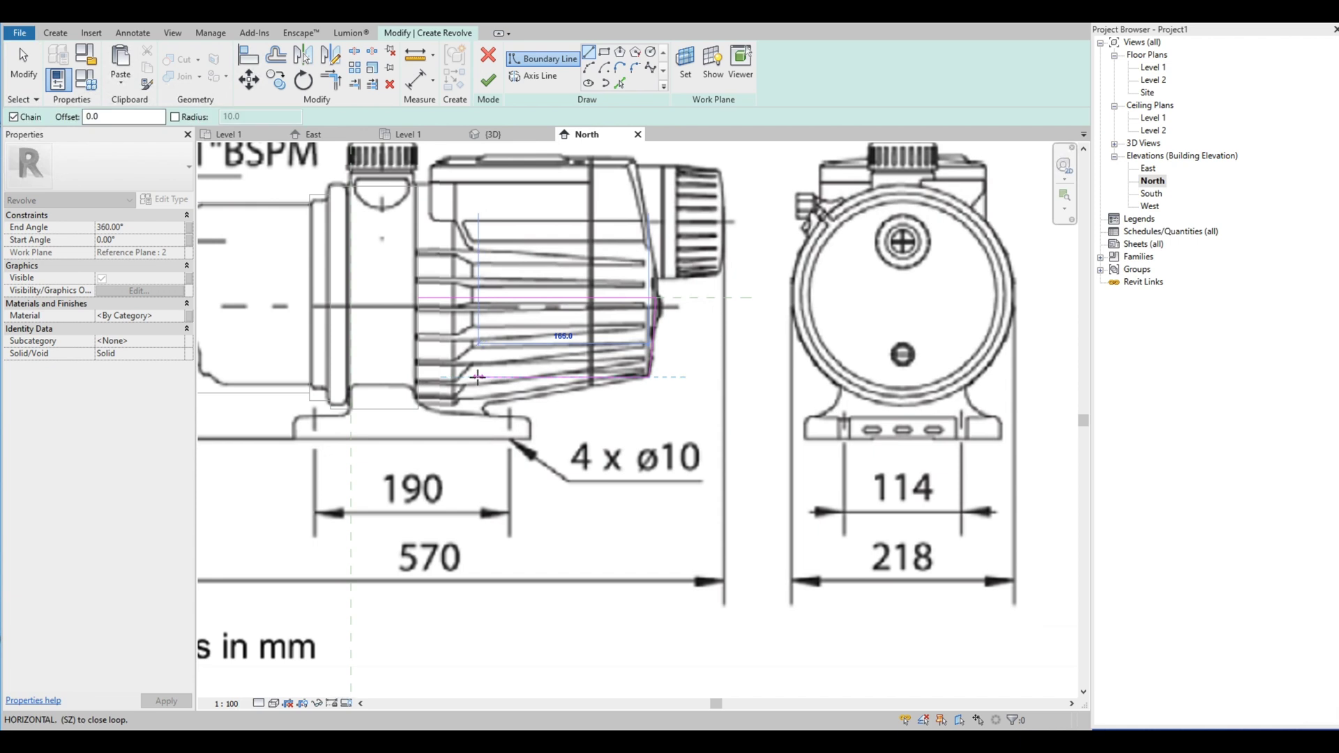
{"action": "scroll", "coordinate": [472, 377], "scroll_direction": "up", "scroll_amount": 2}
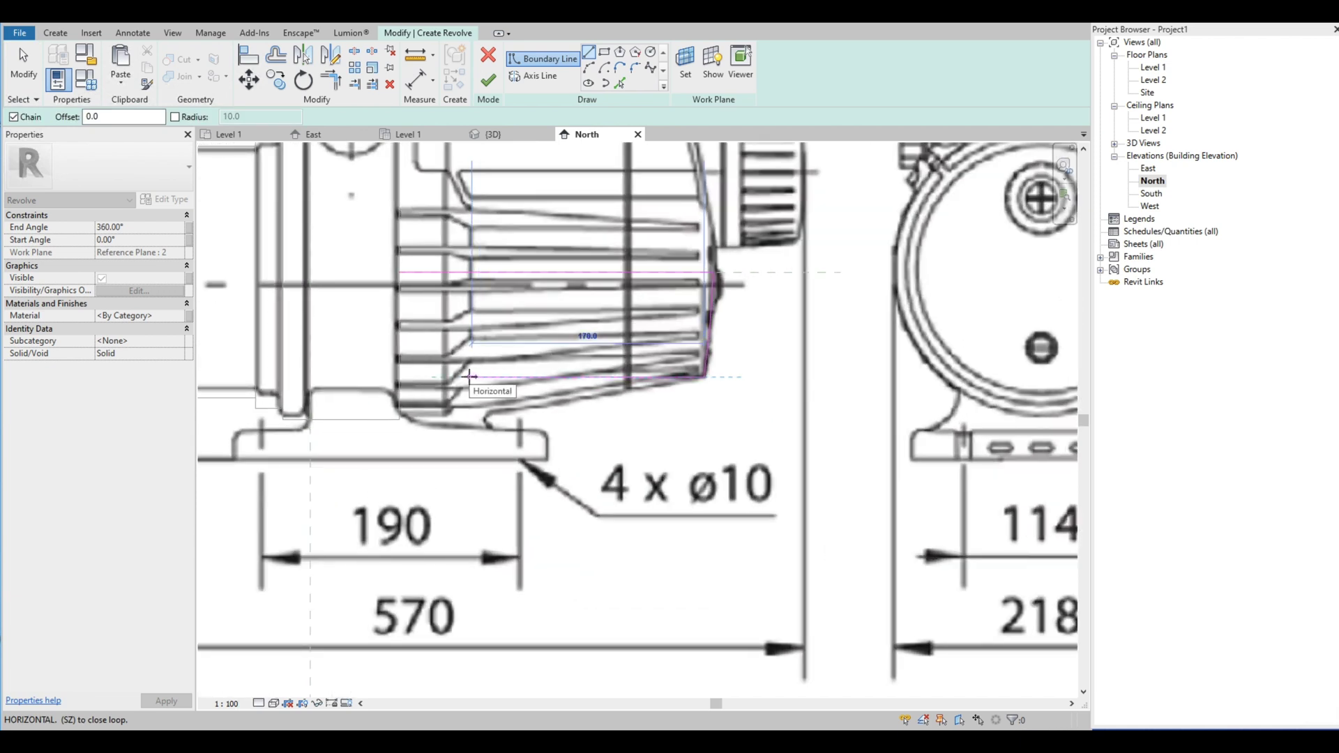
{"action": "left_click", "coordinate": [469, 377]}
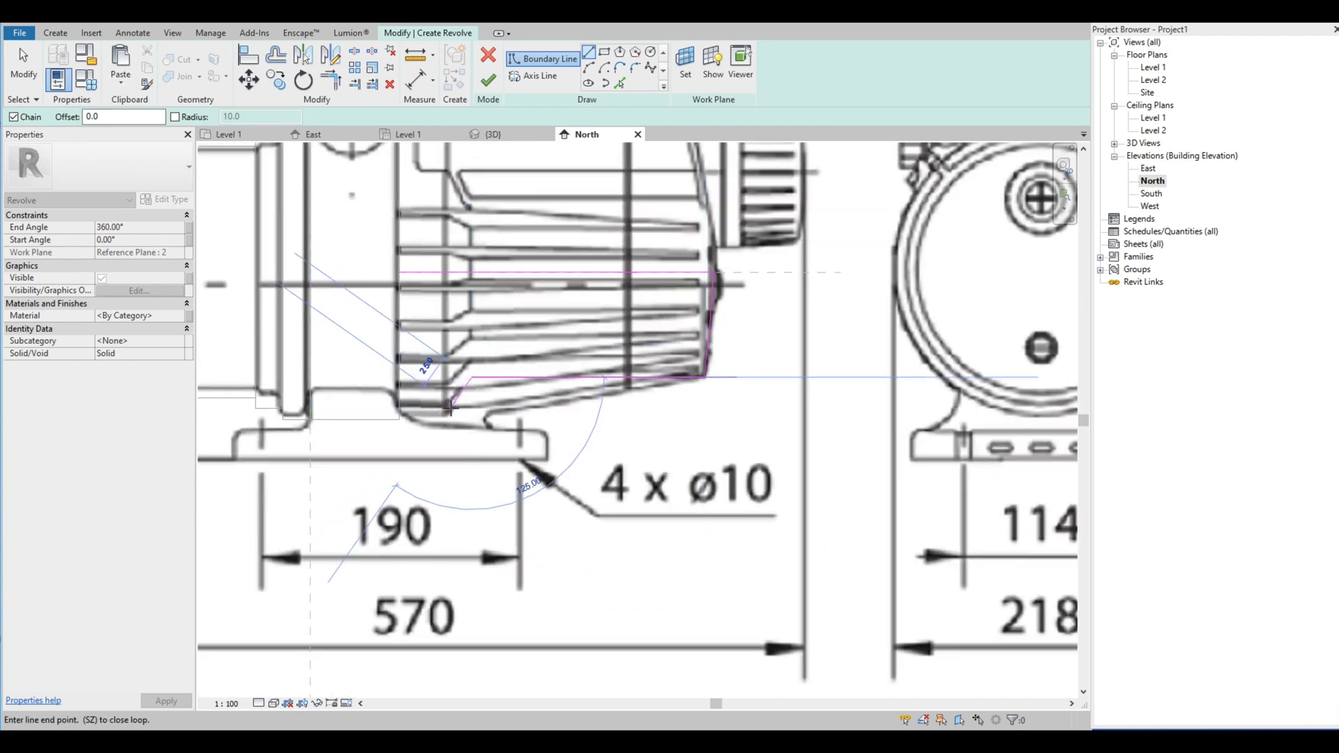
{"action": "scroll", "coordinate": [446, 404], "scroll_direction": "up", "scroll_amount": 1}
{"action": "scroll", "coordinate": [448, 411], "scroll_direction": "up", "scroll_amount": 3}
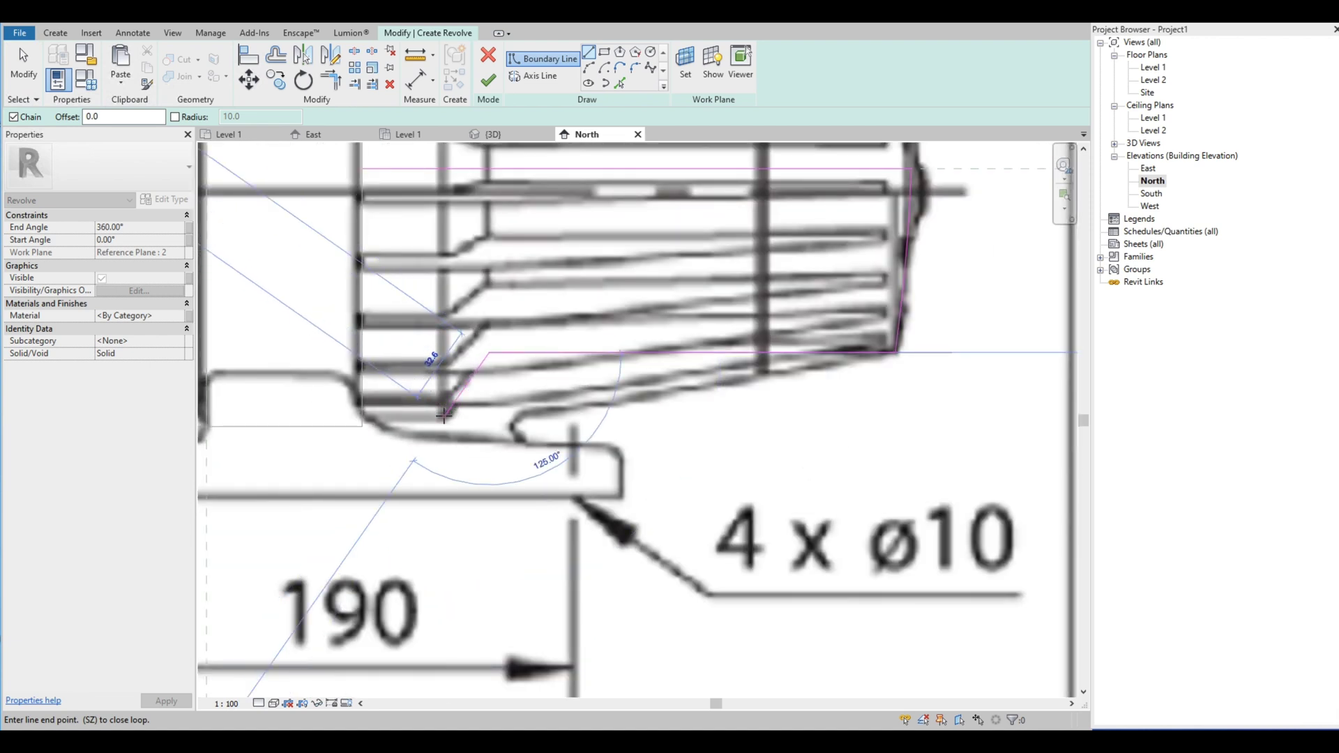
{"action": "left_click", "coordinate": [443, 414]}
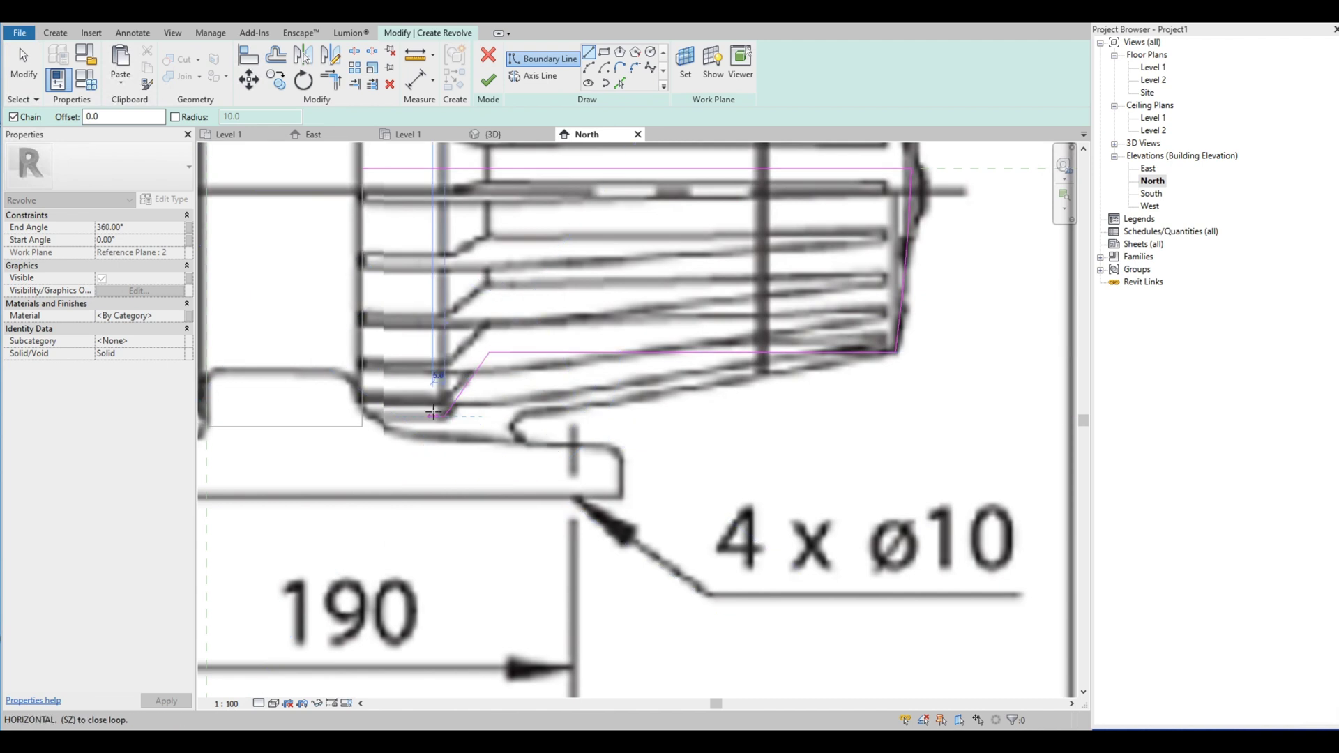
Step: Close the revolve boundary with a 35 mm horizontal line to the extrusion's rear face and a vertical line up to reference plane 3
{"action": "left_click", "coordinate": [361, 416]}
{"action": "scroll", "coordinate": [362, 416], "scroll_direction": "down", "scroll_amount": 3}
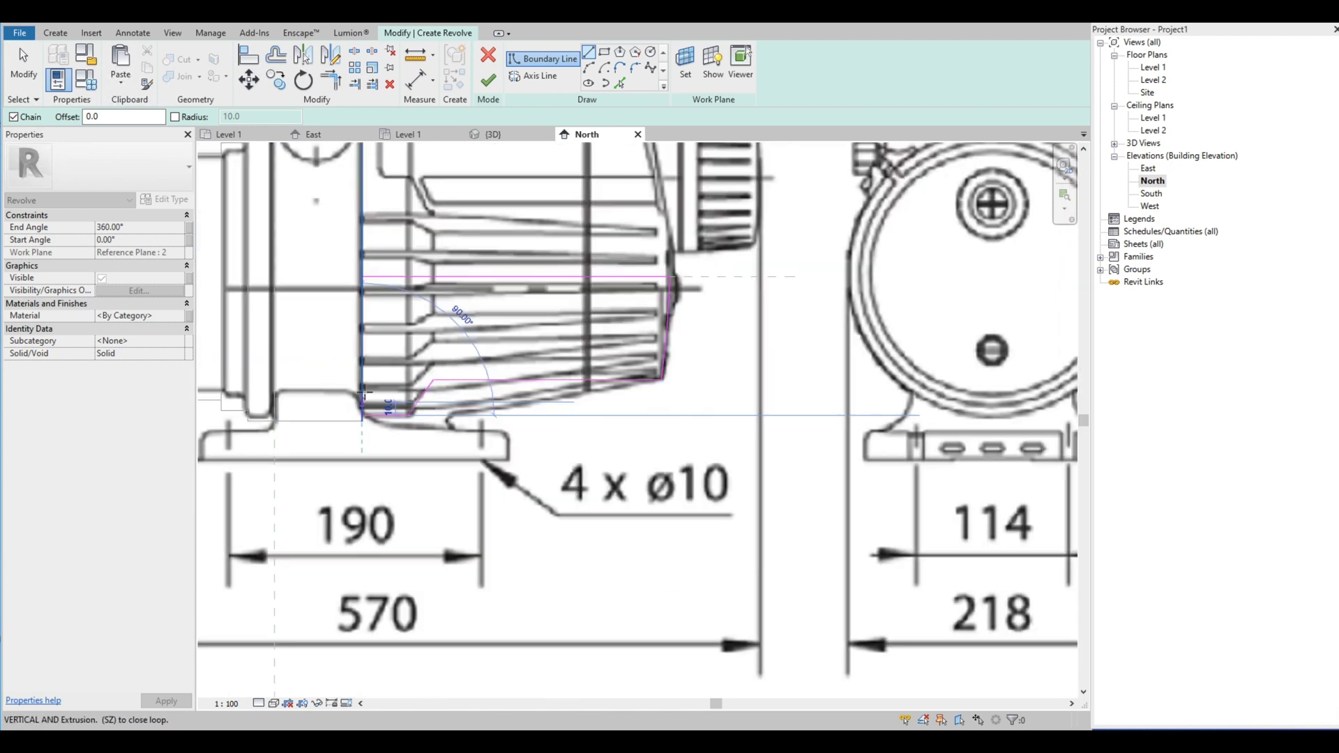
{"action": "left_click", "coordinate": [361, 276]}
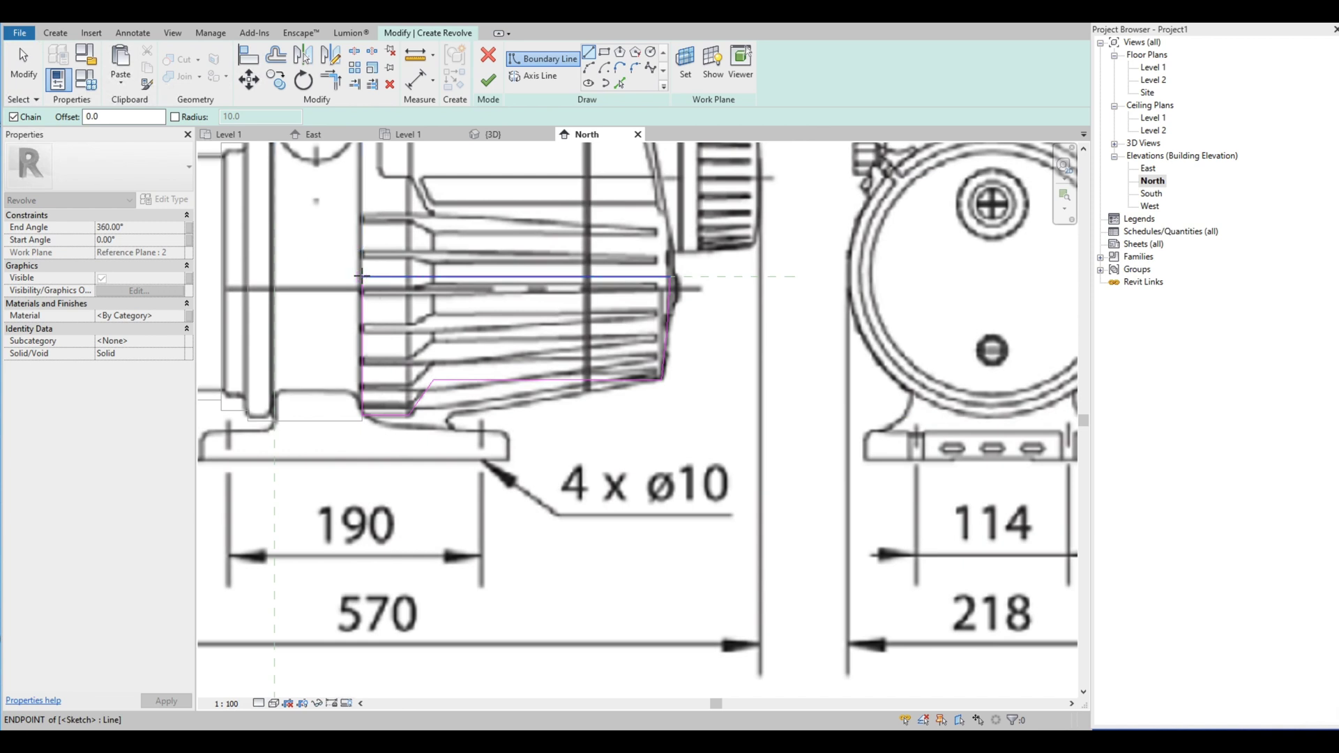
{"action": "key", "text": "Escape"}
{"action": "key", "text": "Escape"}
{"action": "scroll", "coordinate": [414, 286], "scroll_direction": "down", "scroll_amount": 3}
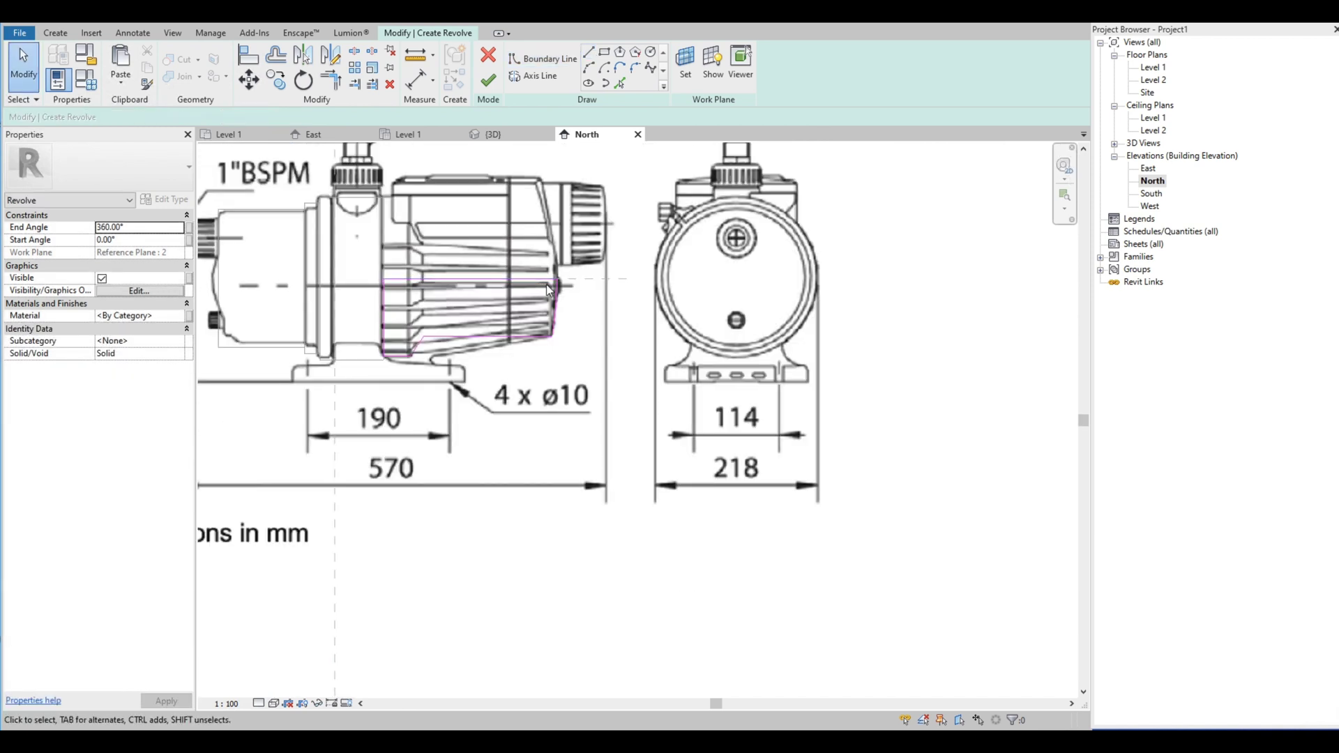
Step: Define the axis line along reference plane 3 by picking the plane and finish the 360° revolve of the motor body
{"action": "left_click", "coordinate": [541, 78]}
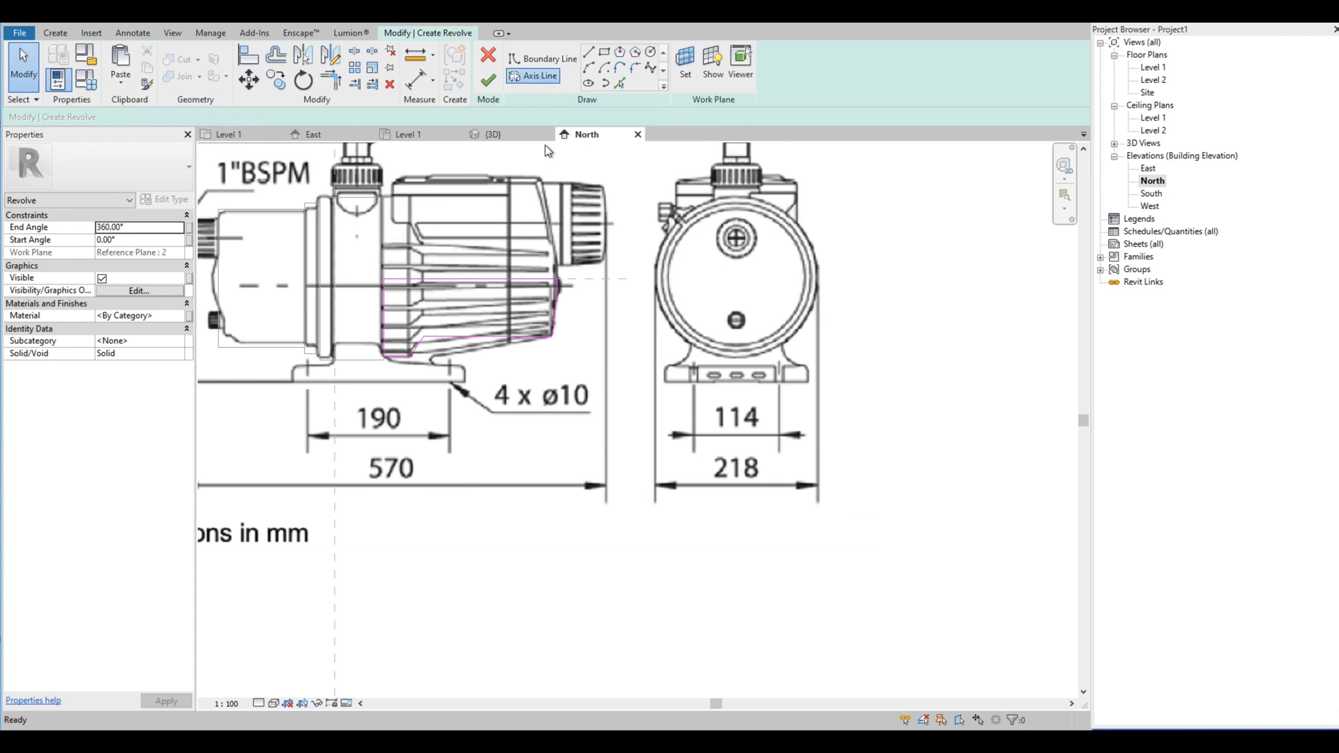
{"action": "left_click", "coordinate": [587, 279]}
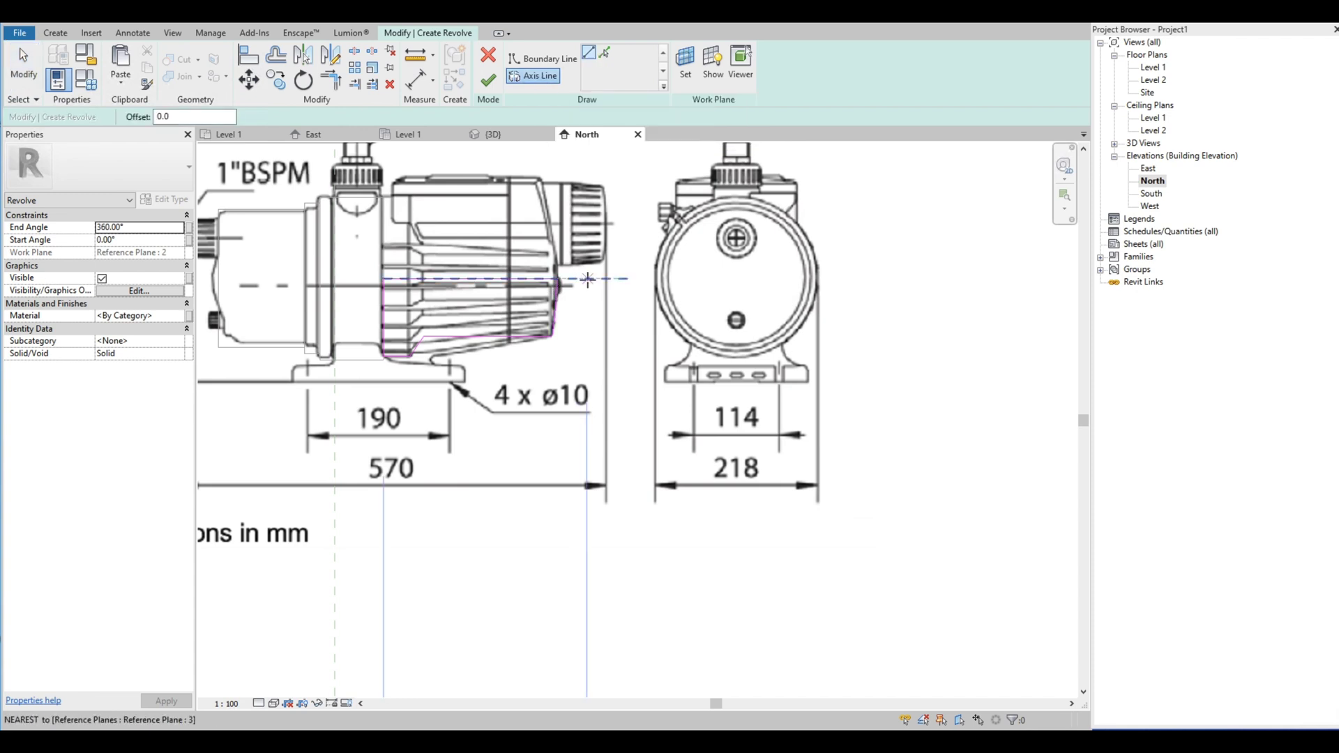
{"action": "left_click", "coordinate": [365, 278]}
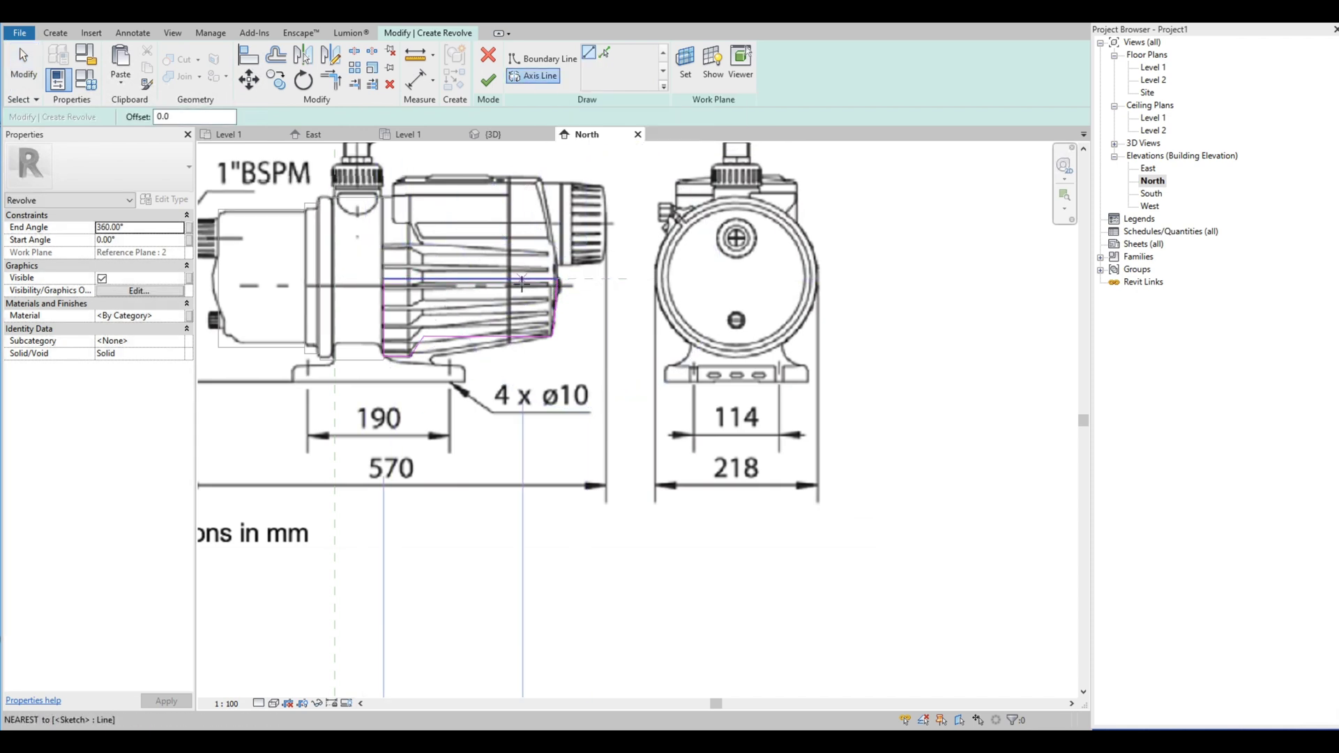
{"action": "left_click", "coordinate": [603, 53]}
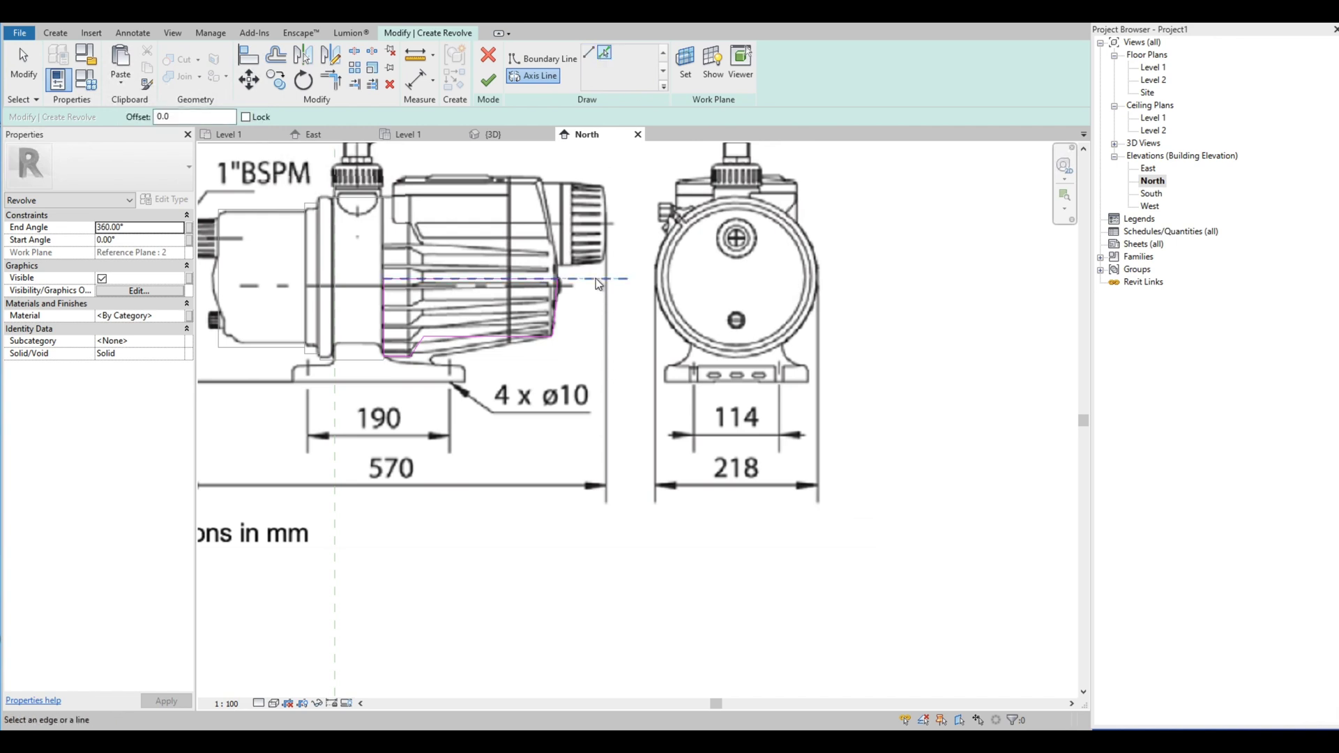
{"action": "left_click", "coordinate": [595, 278]}
{"action": "key", "text": "Escape"}
{"action": "left_click", "coordinate": [386, 279]}
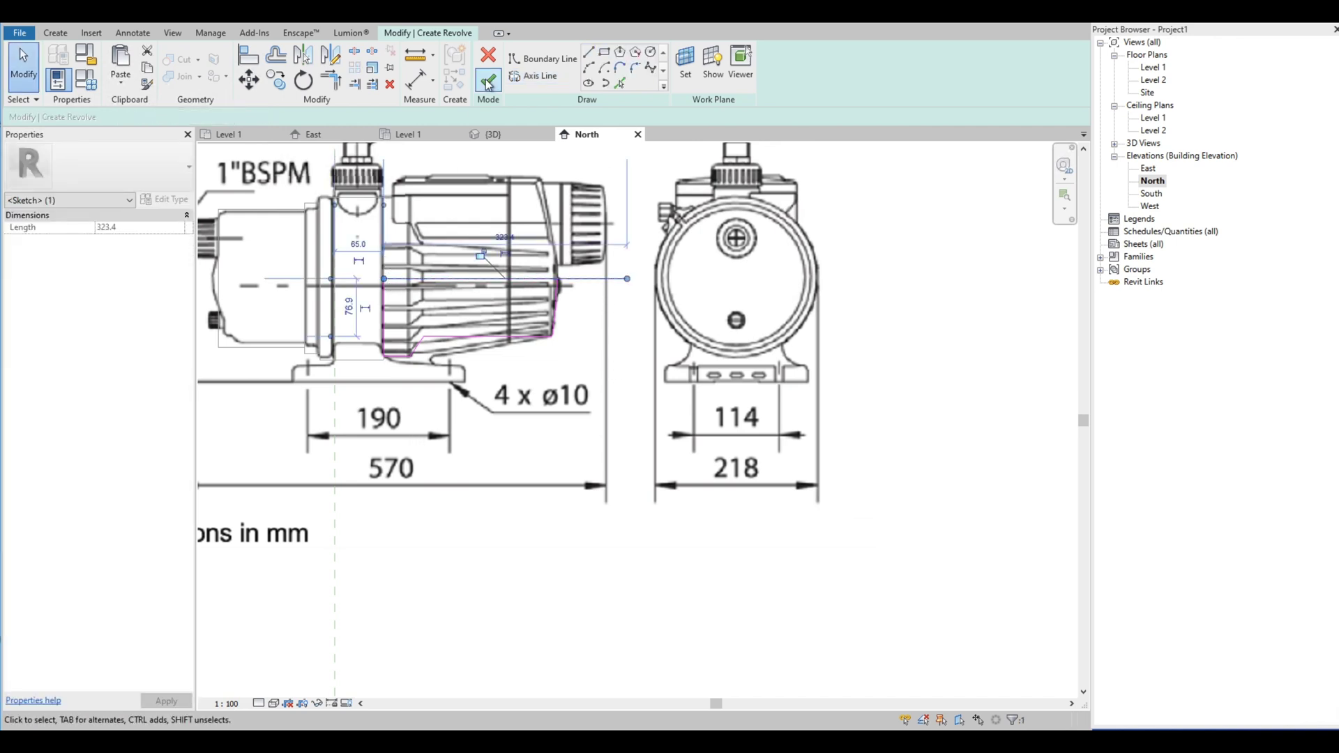
{"action": "left_click", "coordinate": [489, 83]}
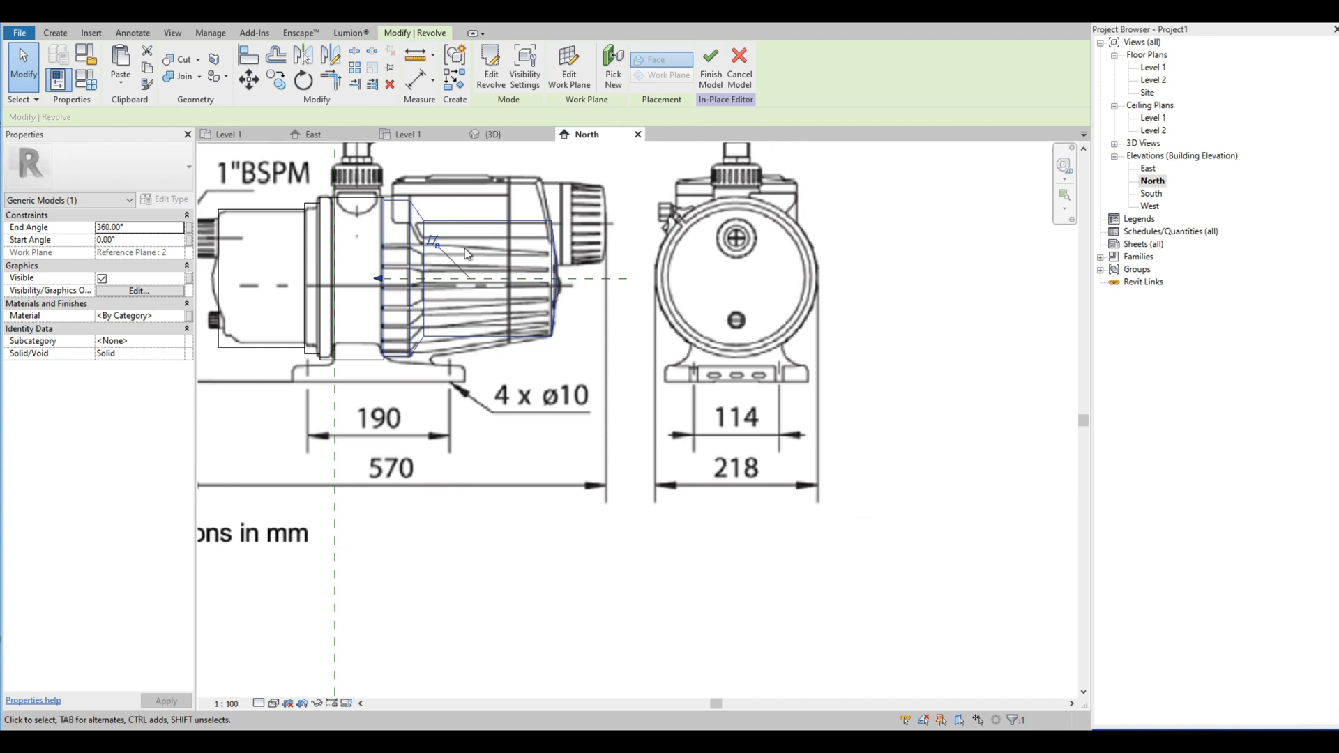
Step: Inspect the revolved motor body from another angle in the 3D view, then return to the North elevation
{"action": "left_click", "coordinate": [496, 131]}
{"action": "scroll", "coordinate": [594, 289], "scroll_direction": "down", "scroll_amount": 2}
{"action": "left_click", "coordinate": [670, 242]}
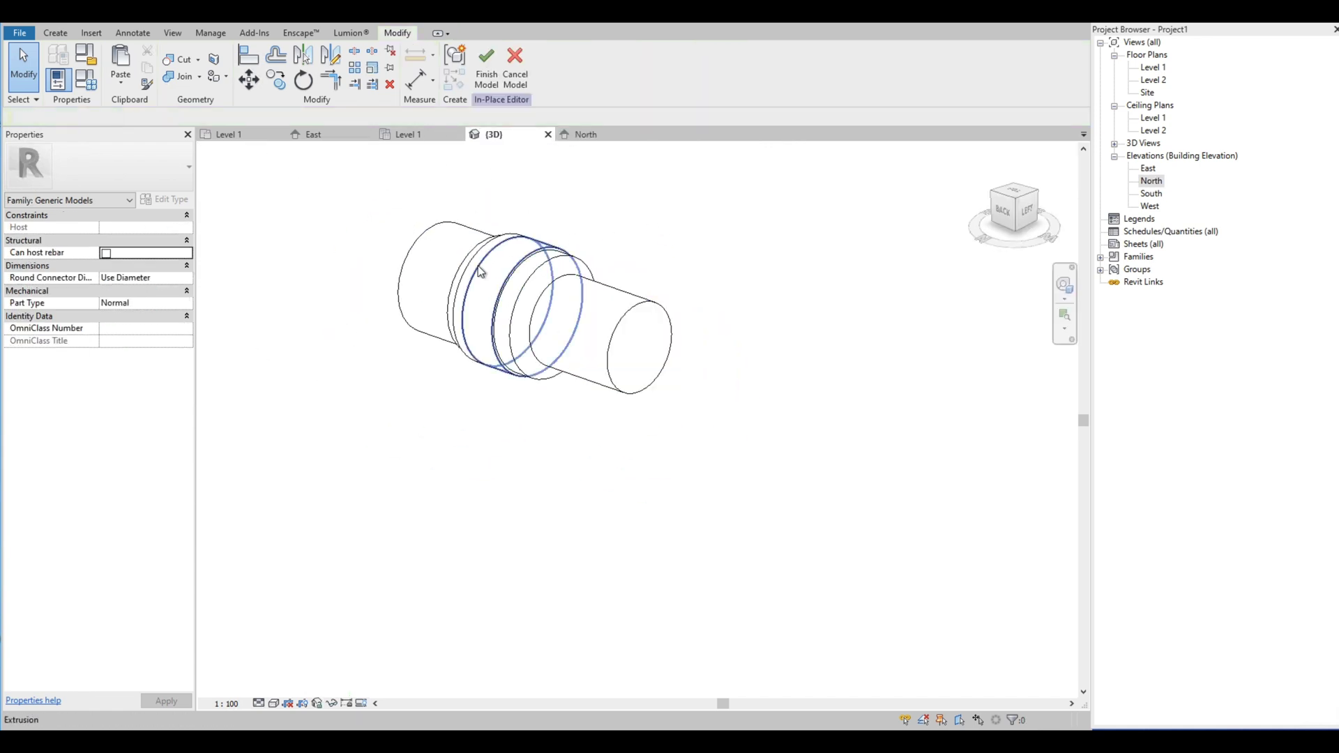
{"action": "middle_click_drag", "start_coordinate": [479, 383], "coordinate": [556, 292], "text": "shift"}
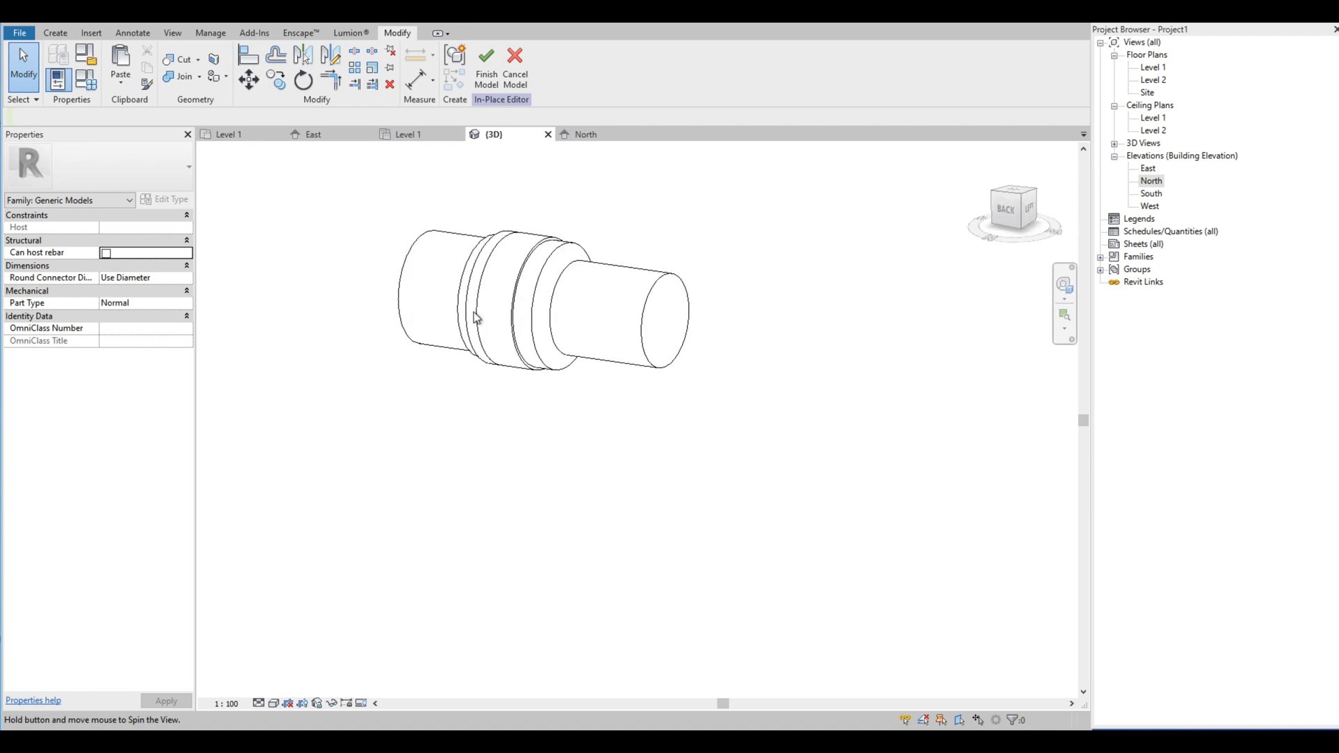
{"action": "left_click", "coordinate": [582, 136]}
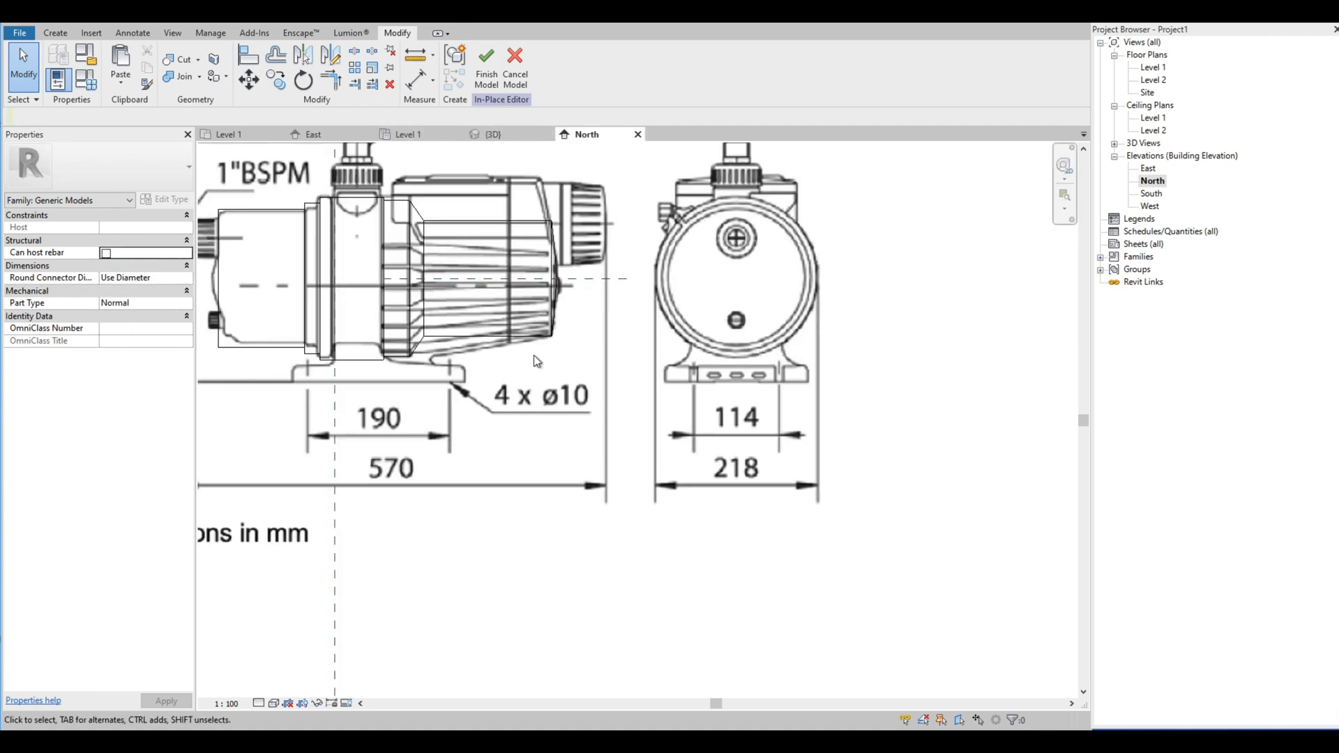
Step: Start a solid extrusion for a rib with a horizontal line from the extrusion's lower rear corner to just past the collar
{"action": "scroll", "coordinate": [419, 230], "scroll_direction": "up", "scroll_amount": 3}
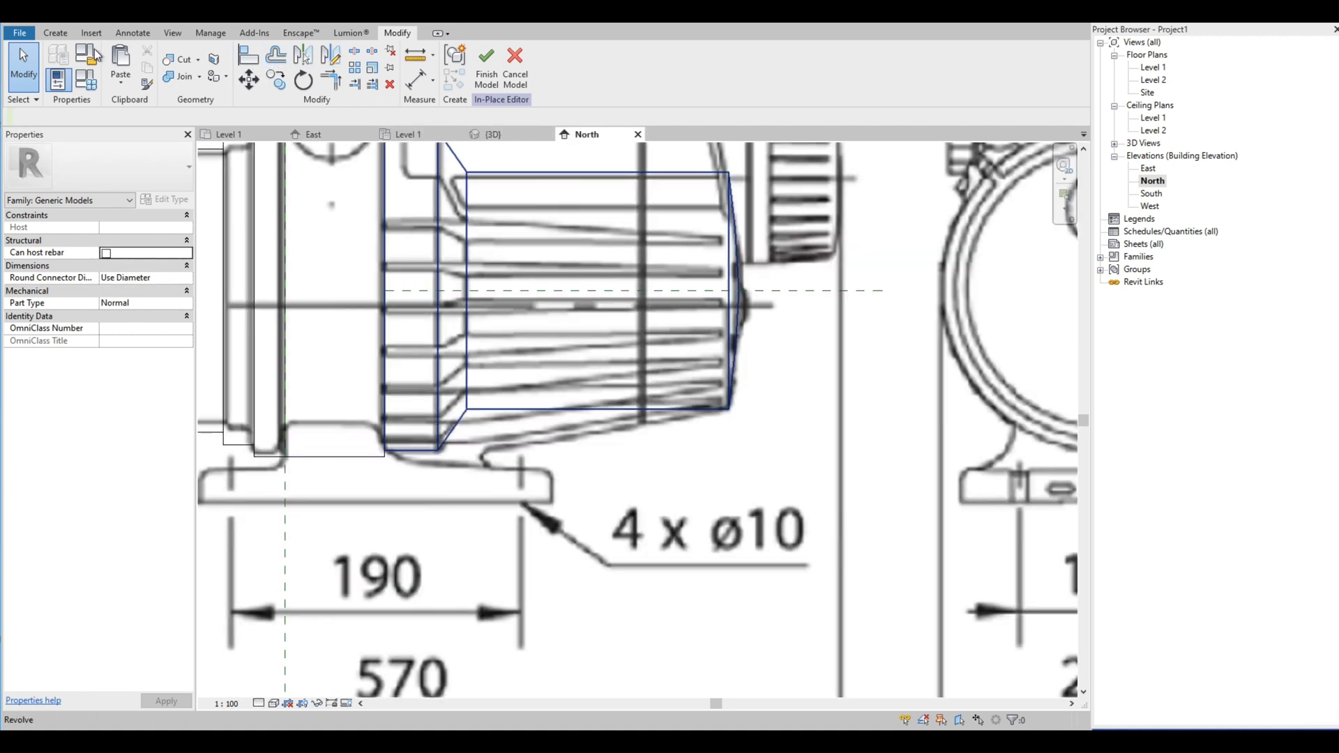
{"action": "left_click", "coordinate": [59, 35]}
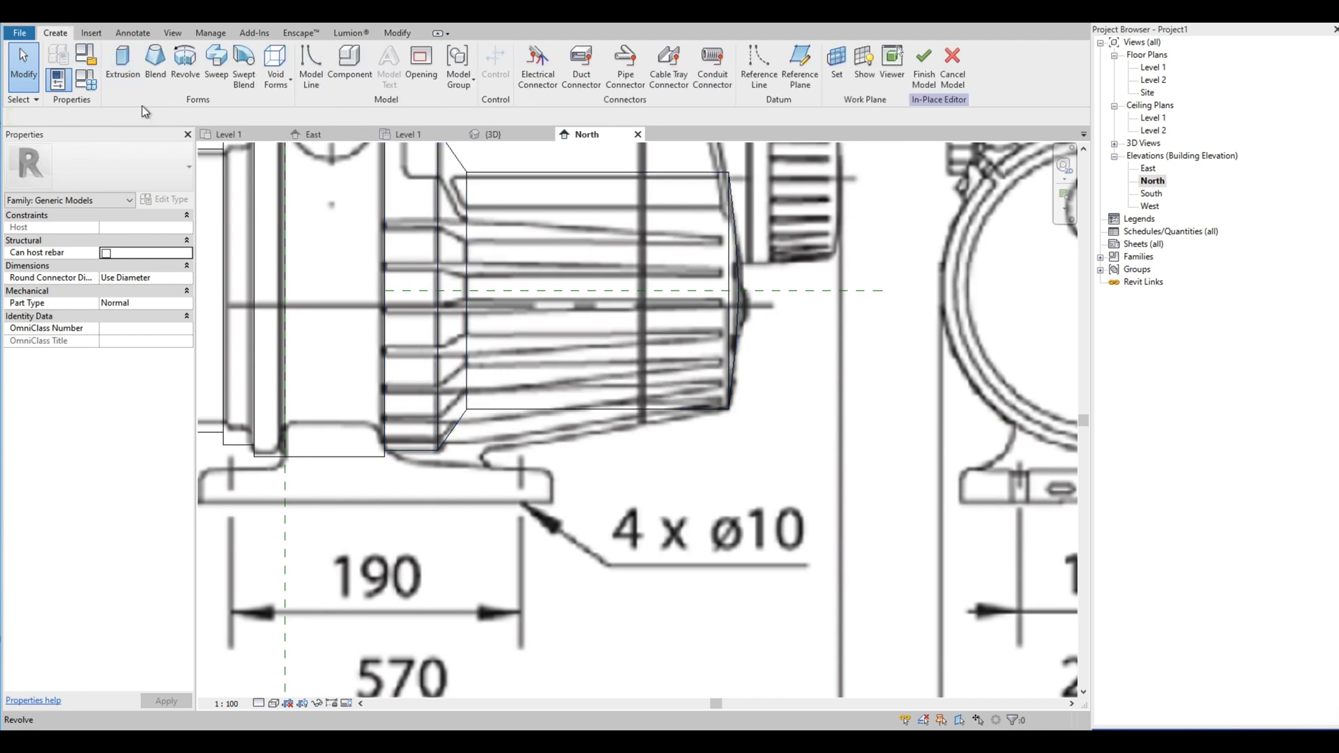
{"action": "left_click", "coordinate": [124, 60]}
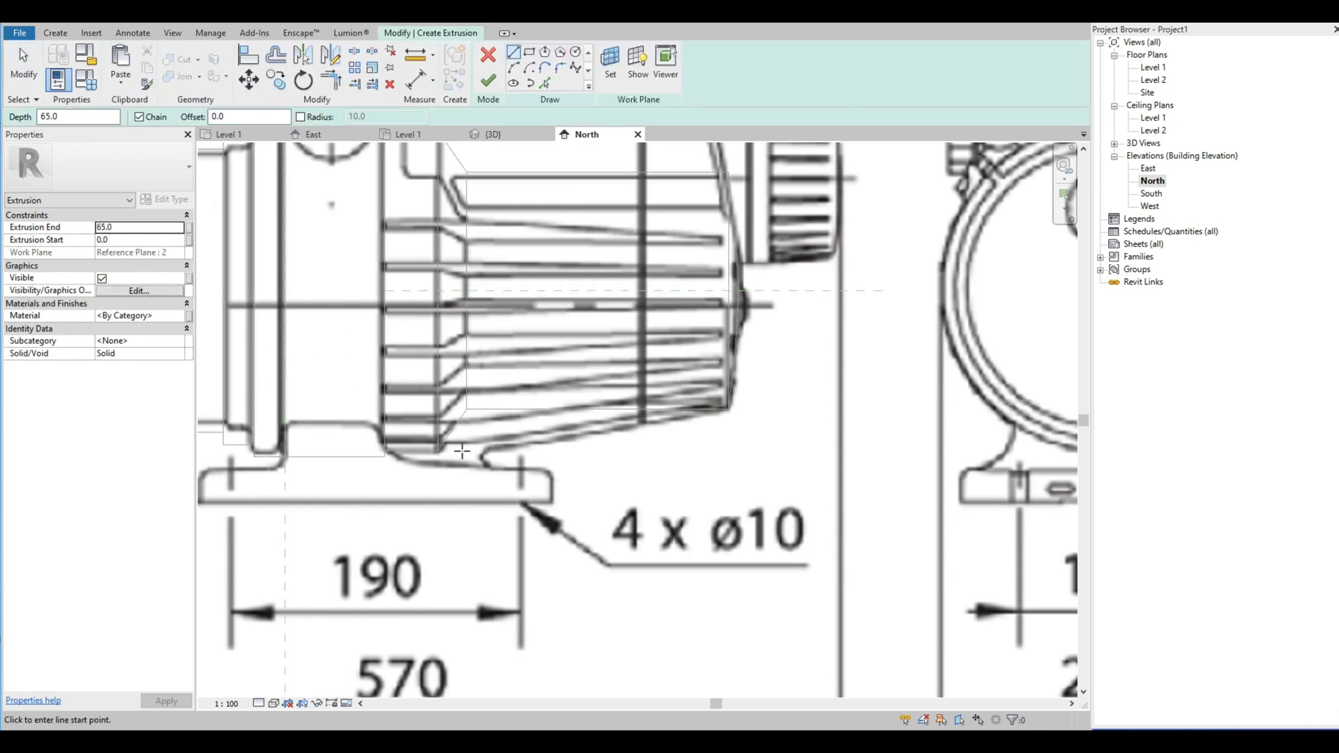
{"action": "scroll", "coordinate": [389, 460], "scroll_direction": "up", "scroll_amount": 2}
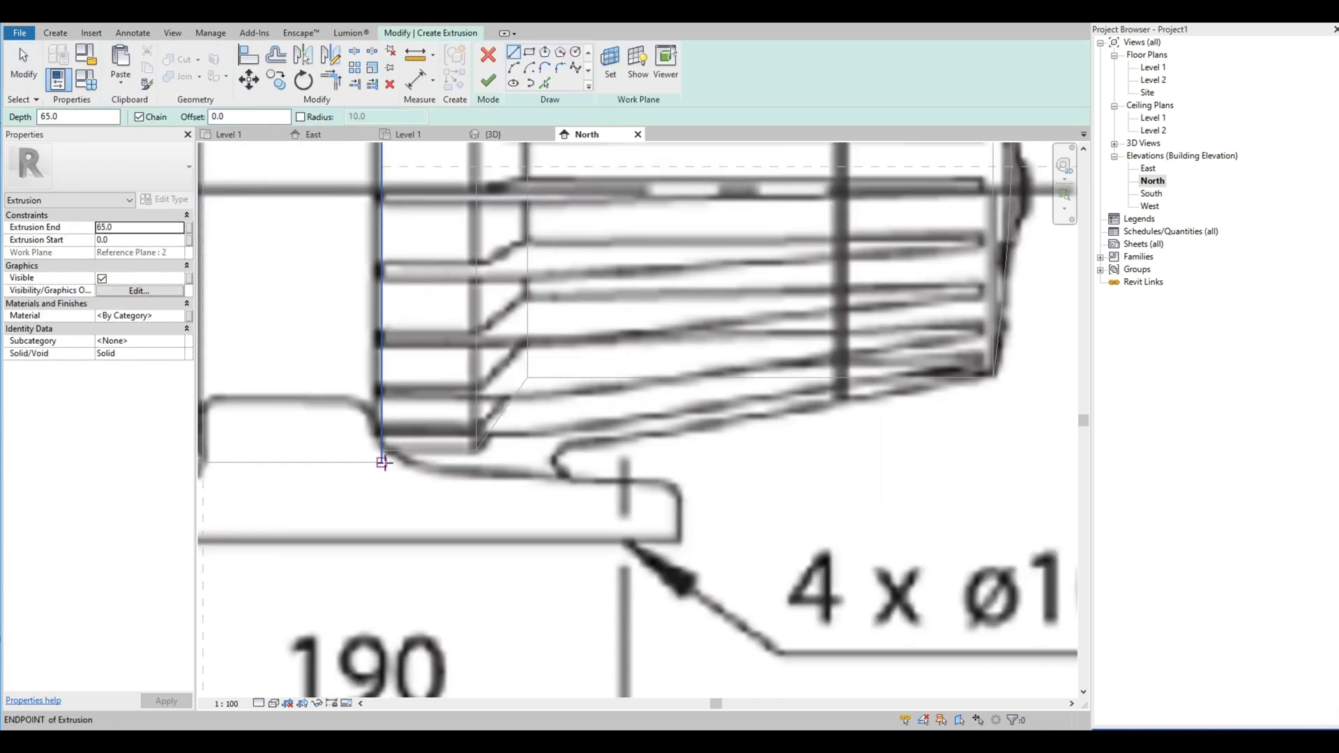
{"action": "left_click", "coordinate": [382, 463]}
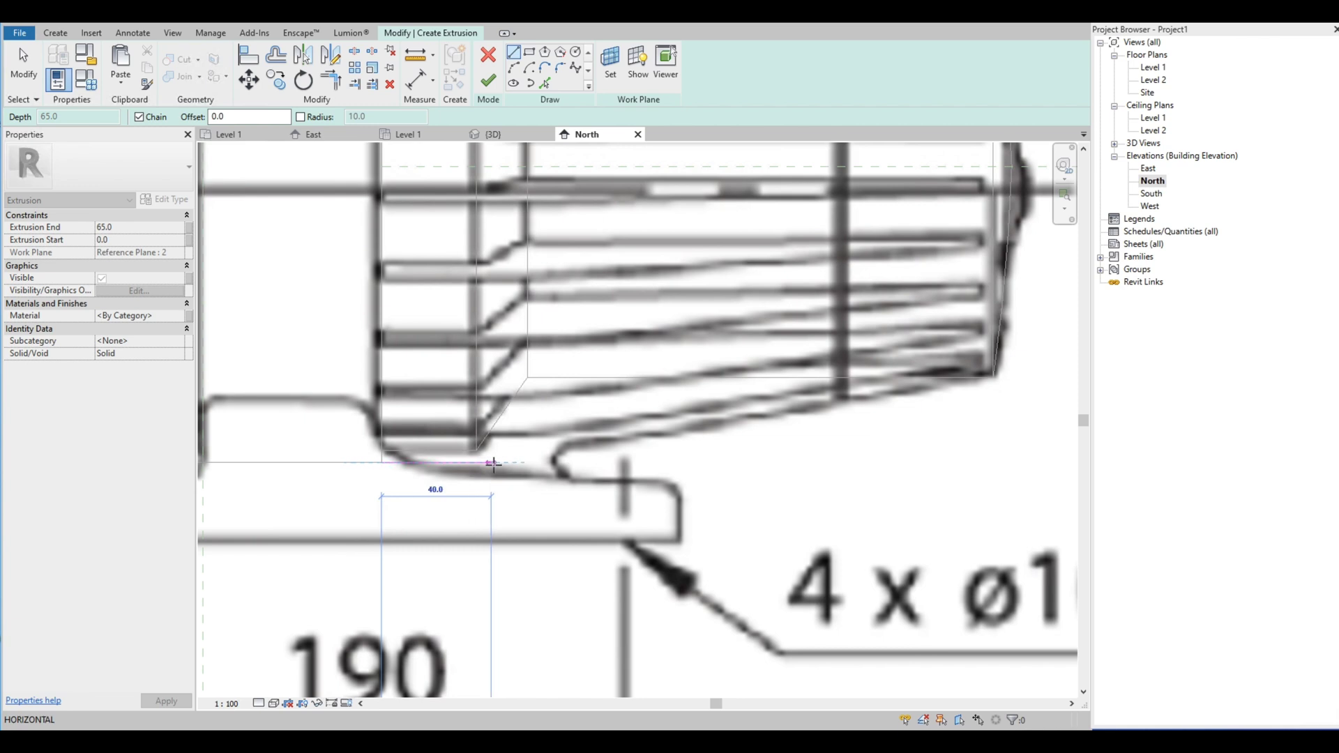
{"action": "left_click", "coordinate": [516, 463]}
Step: Continue the rib profile with a shallow start-end-radius arc along the image's sloped lower edge to the motor body's lower end corner
{"action": "left_click", "coordinate": [514, 68]}
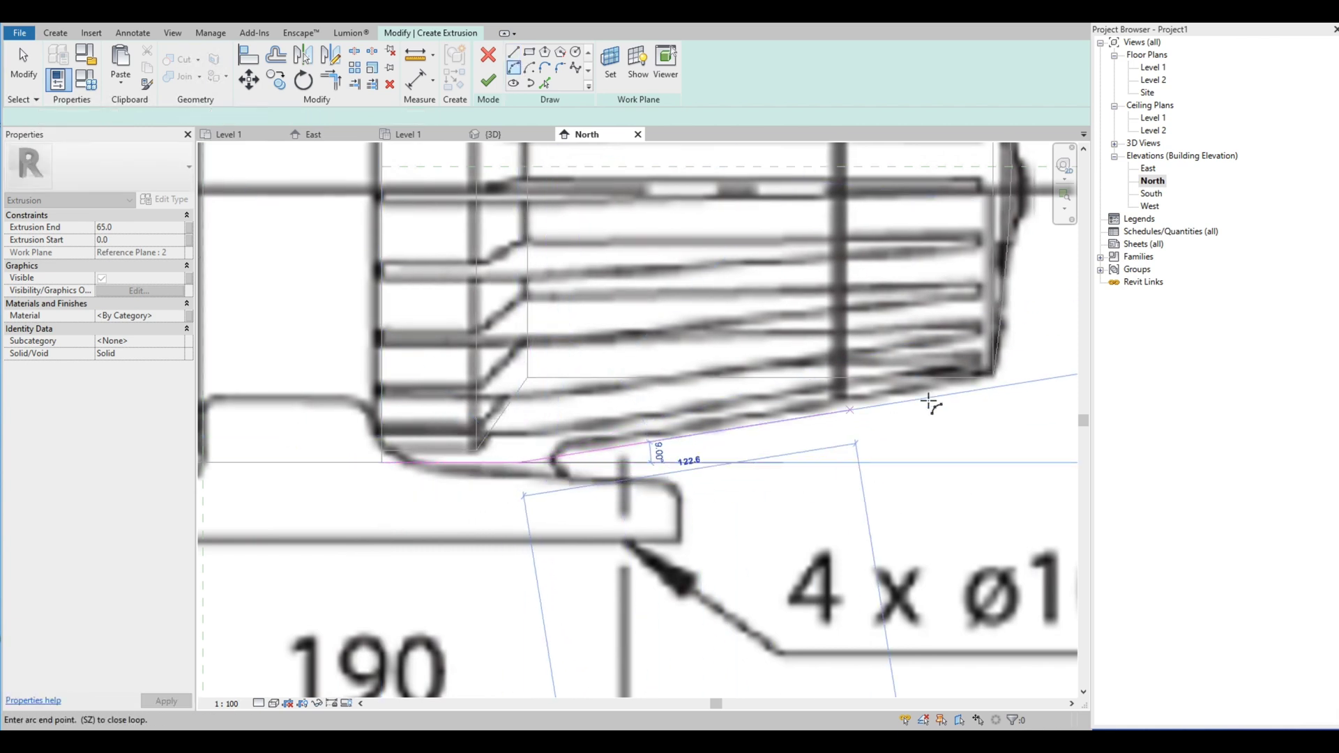
{"action": "left_click", "coordinate": [989, 383]}
{"action": "scroll", "coordinate": [997, 378], "scroll_direction": "up", "scroll_amount": 1}
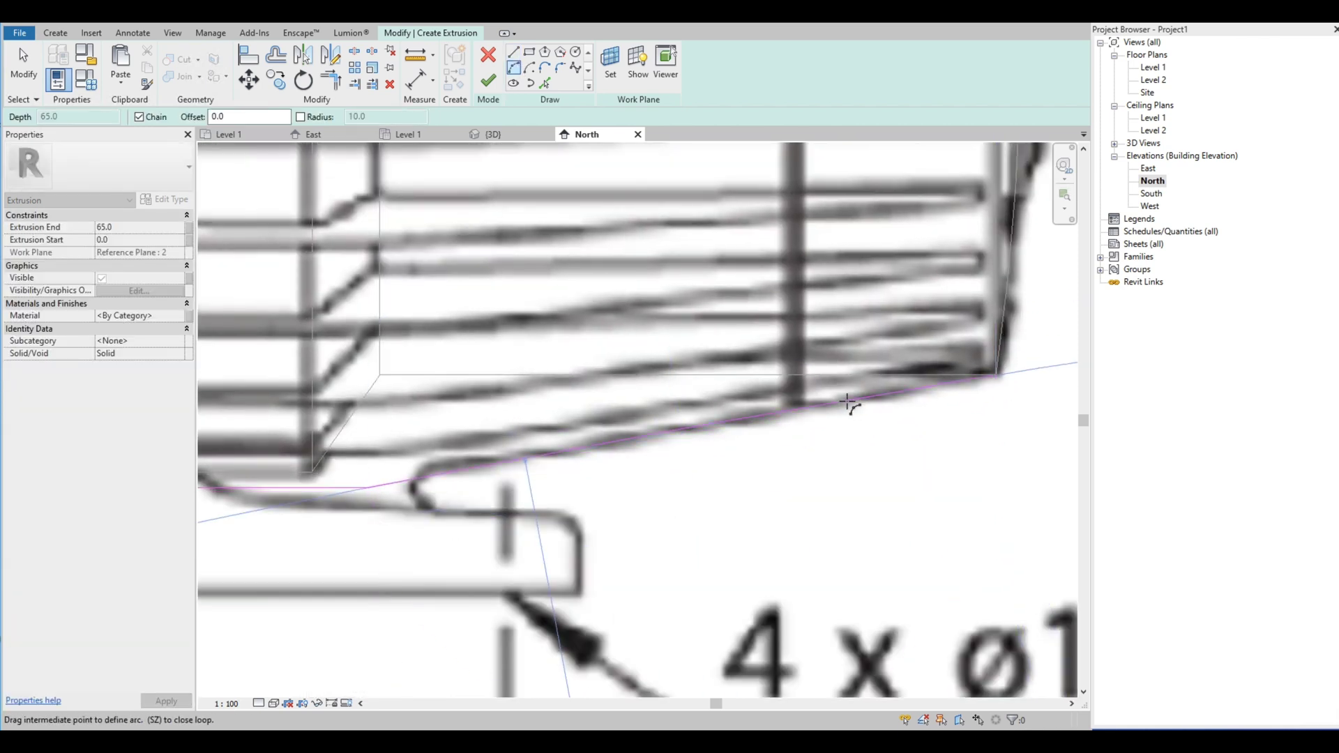
{"action": "left_click", "coordinate": [729, 435]}
{"action": "scroll", "coordinate": [697, 419], "scroll_direction": "down", "scroll_amount": 1}
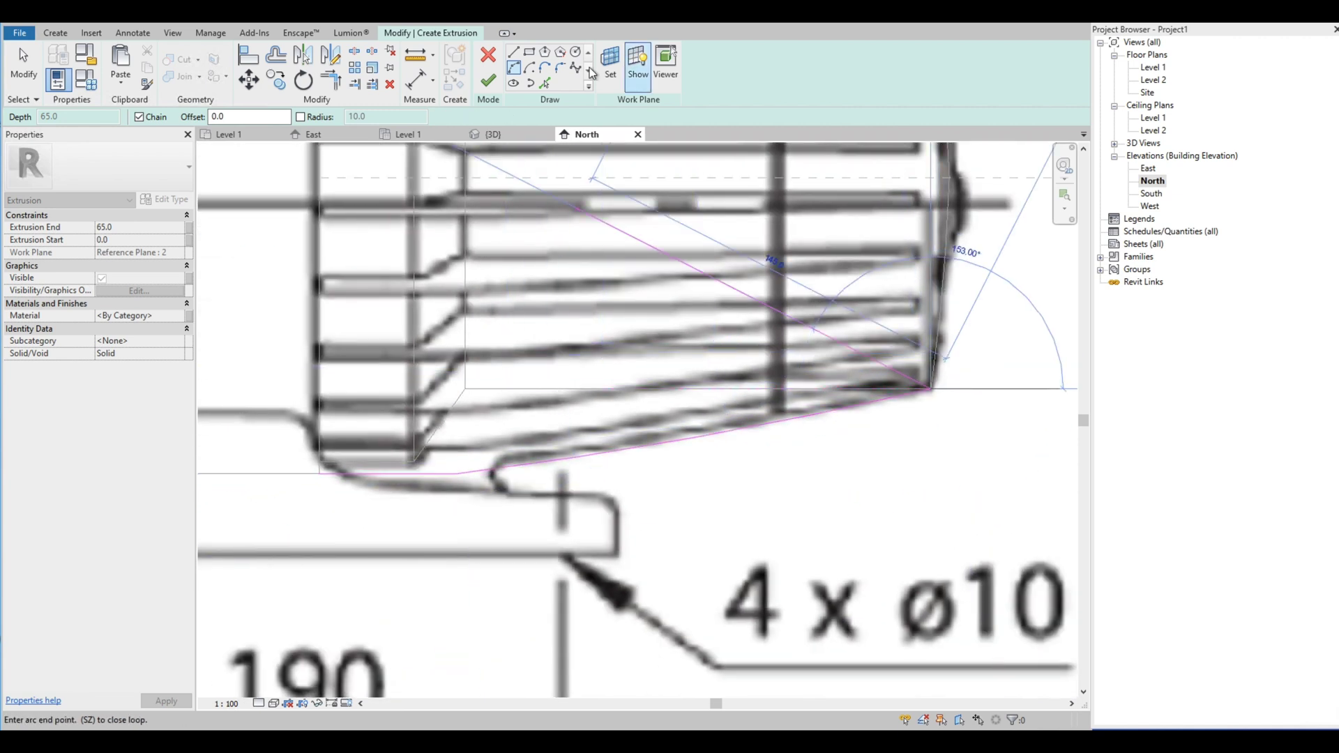
Step: Close the rib profile with straight lines following the motor body's lower edge, the slanted transition and the collar back to the start point
{"action": "left_click", "coordinate": [514, 52]}
{"action": "left_click", "coordinate": [465, 389]}
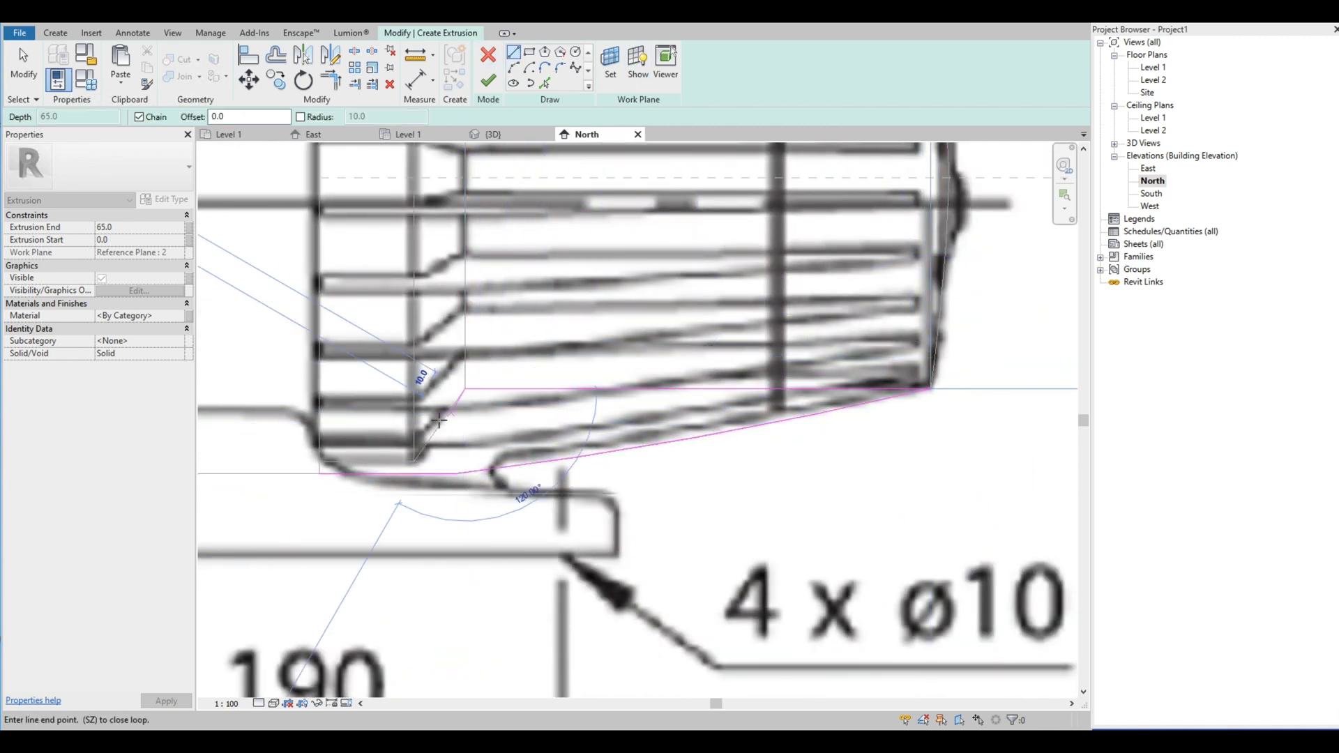
{"action": "left_click", "coordinate": [413, 462]}
{"action": "left_click", "coordinate": [319, 461]}
{"action": "left_click", "coordinate": [319, 473]}
{"action": "key", "text": "Escape"}
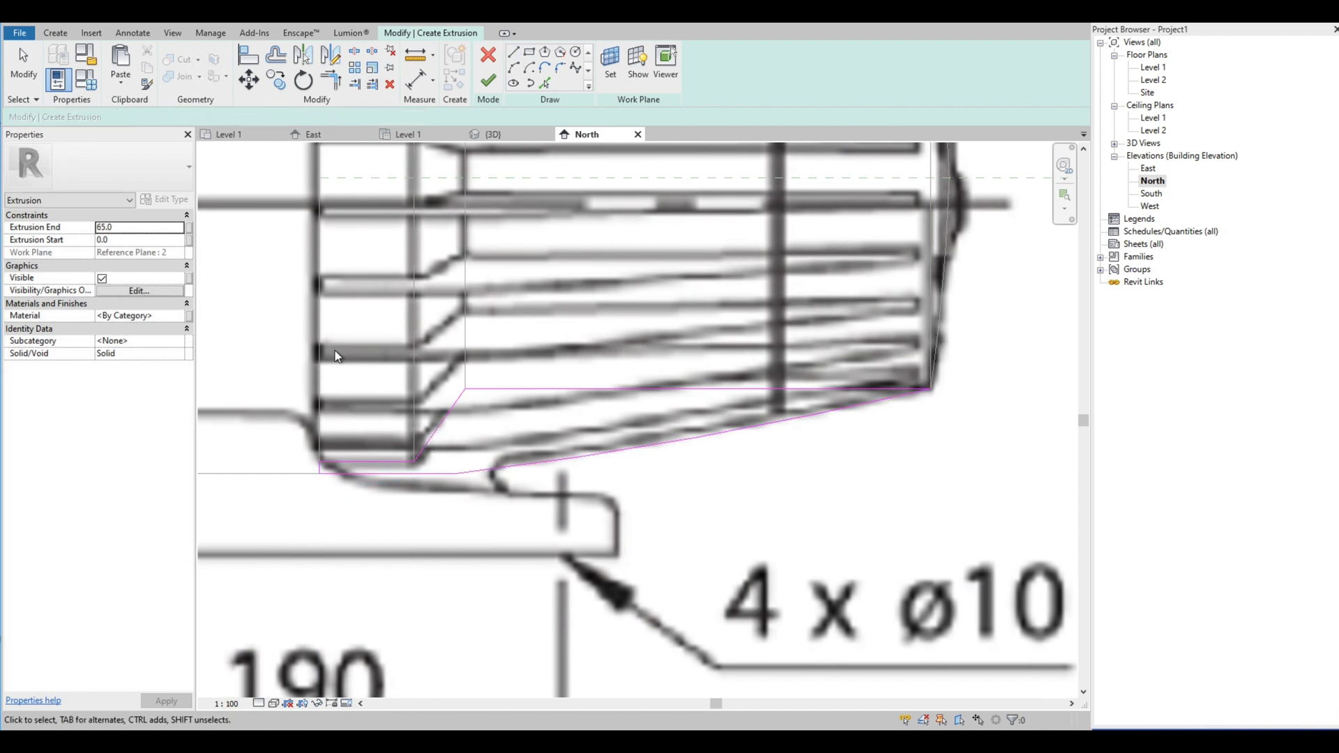
Step: Set the extrusion end to 5 mm and finish the rib extrusion
{"action": "left_click", "coordinate": [128, 228]}
{"action": "type", "text": "5"}
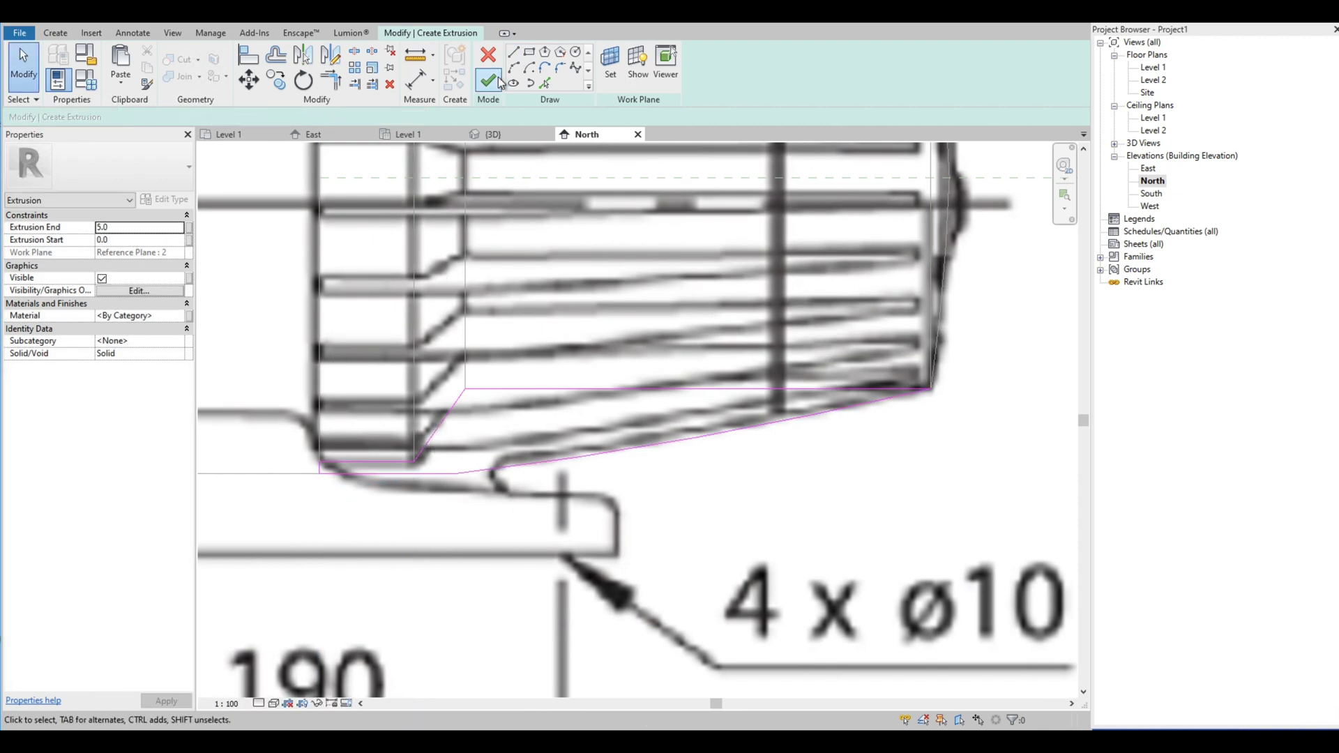
{"action": "left_click", "coordinate": [492, 87]}
Step: Inspect the new rib under the motor body in the 3D view, ending with a straight end-on view from the left
{"action": "left_click", "coordinate": [510, 137]}
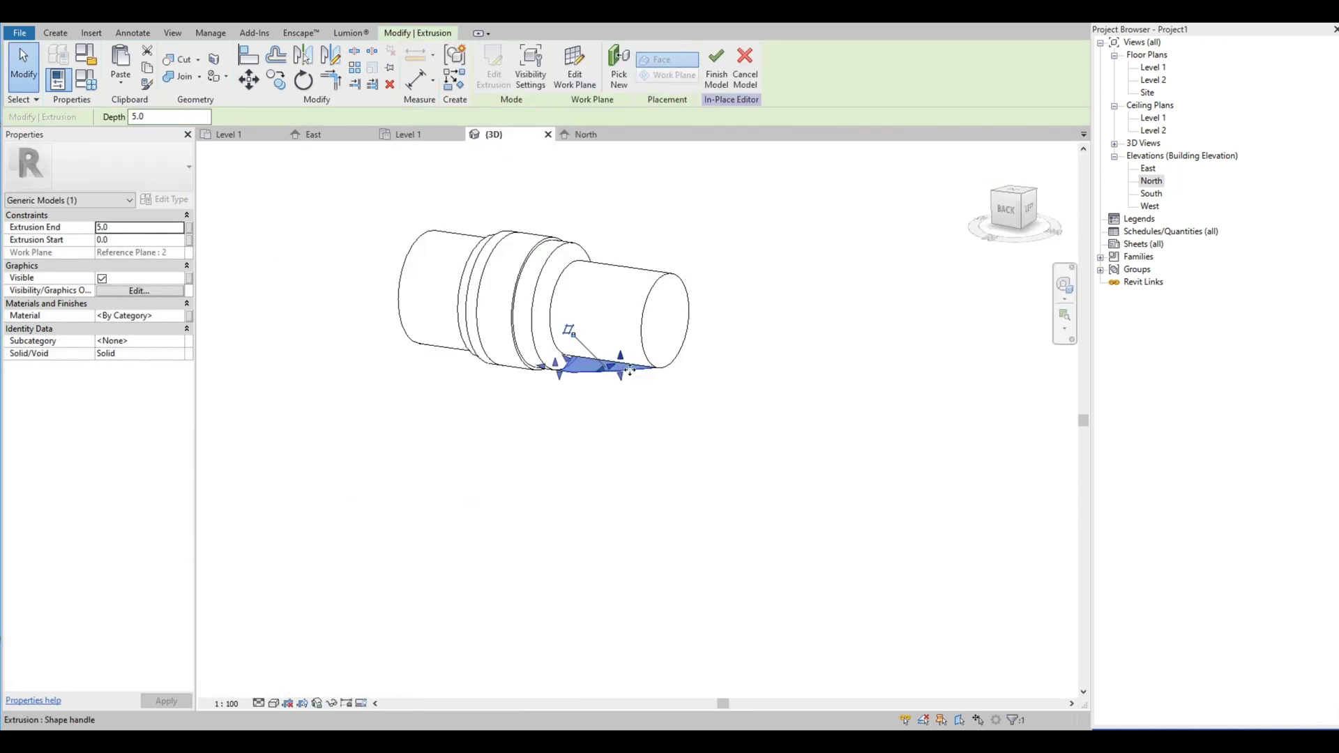
{"action": "middle_click_drag", "start_coordinate": [568, 328], "coordinate": [726, 313], "text": "shift"}
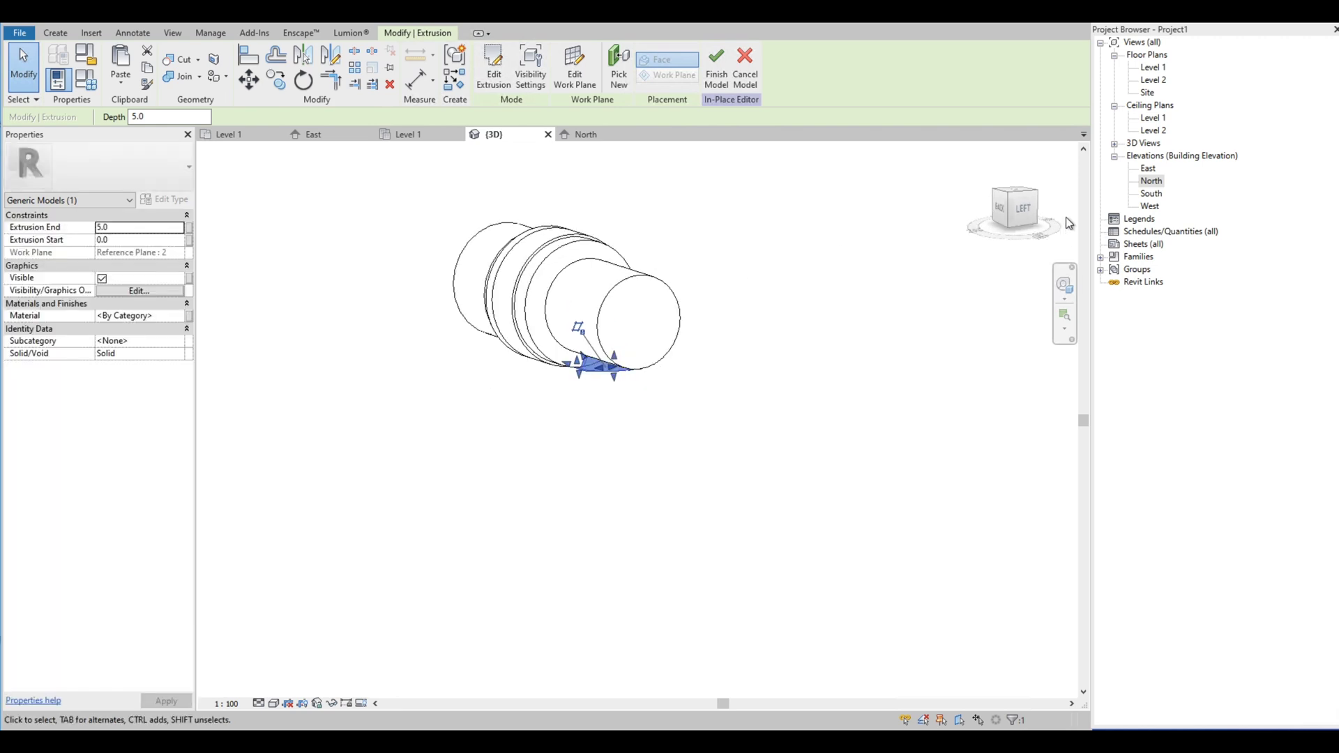
{"action": "scroll", "coordinate": [566, 503], "scroll_direction": "down", "scroll_amount": 4}
{"action": "left_click", "coordinate": [505, 476]}
{"action": "middle_click_drag", "start_coordinate": [505, 476], "coordinate": [414, 588]}
{"action": "scroll", "coordinate": [476, 637], "scroll_direction": "up", "scroll_amount": 2}
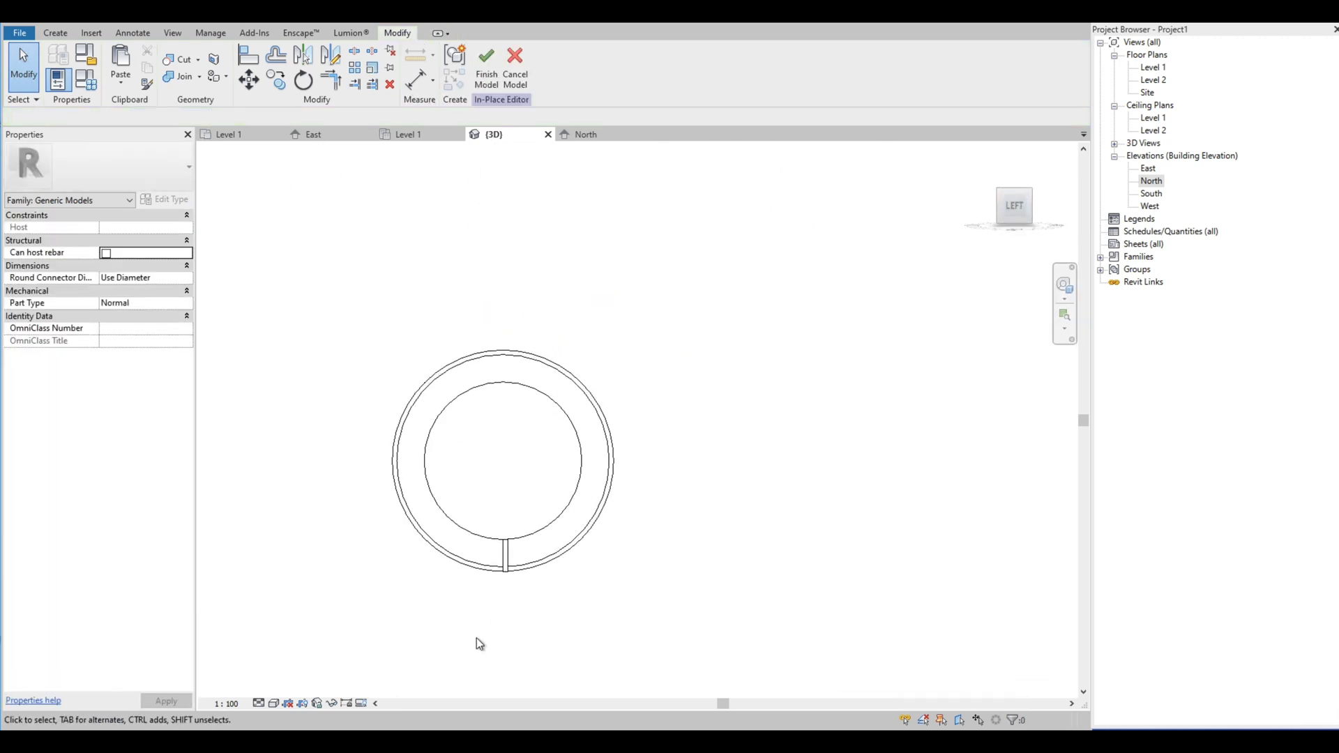
{"action": "scroll", "coordinate": [458, 573], "scroll_direction": "up", "scroll_amount": 3}
{"action": "key", "text": "l"}
{"action": "key", "text": "i"}
{"action": "key", "text": "Escape"}
{"action": "key", "text": "Escape"}
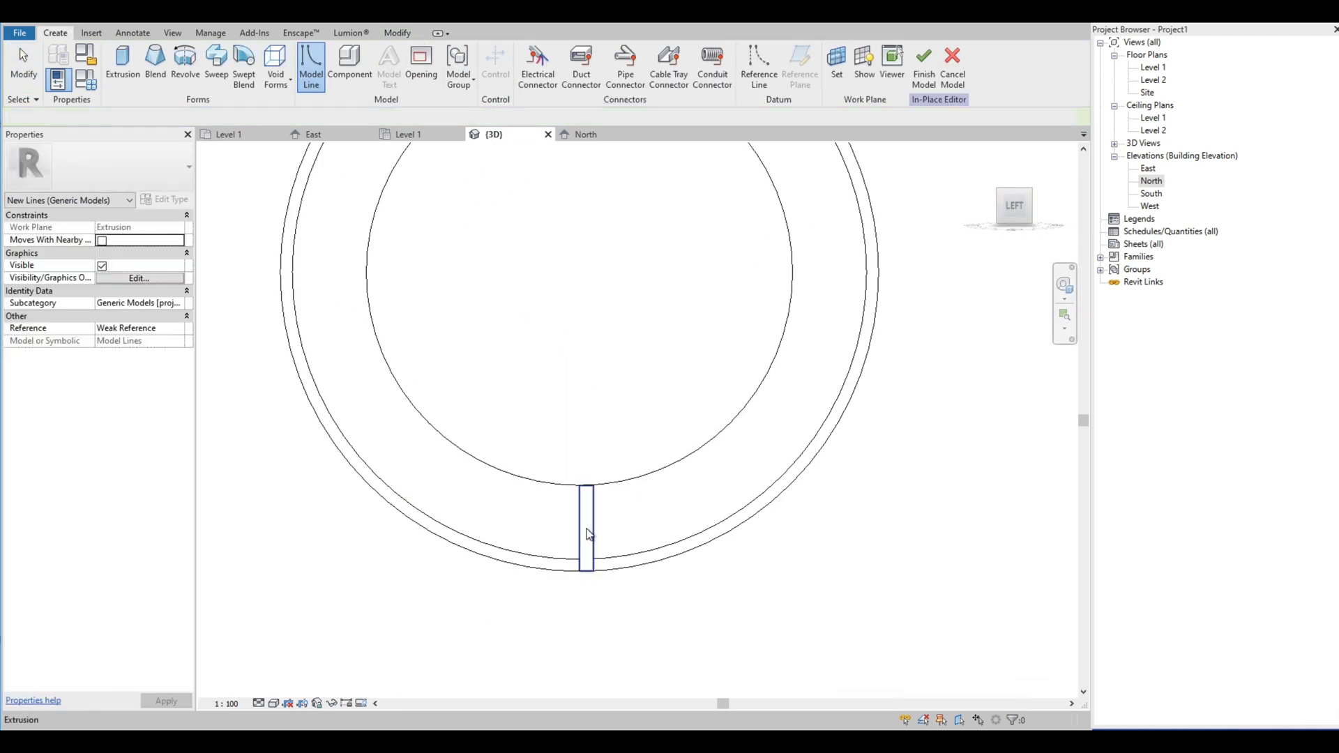
Step: Centre the rib on its work plane by setting the extrusion end to 2.5 mm and the extrusion start to -2.5 mm
{"action": "left_click", "coordinate": [584, 551]}
{"action": "left_click", "coordinate": [128, 228]}
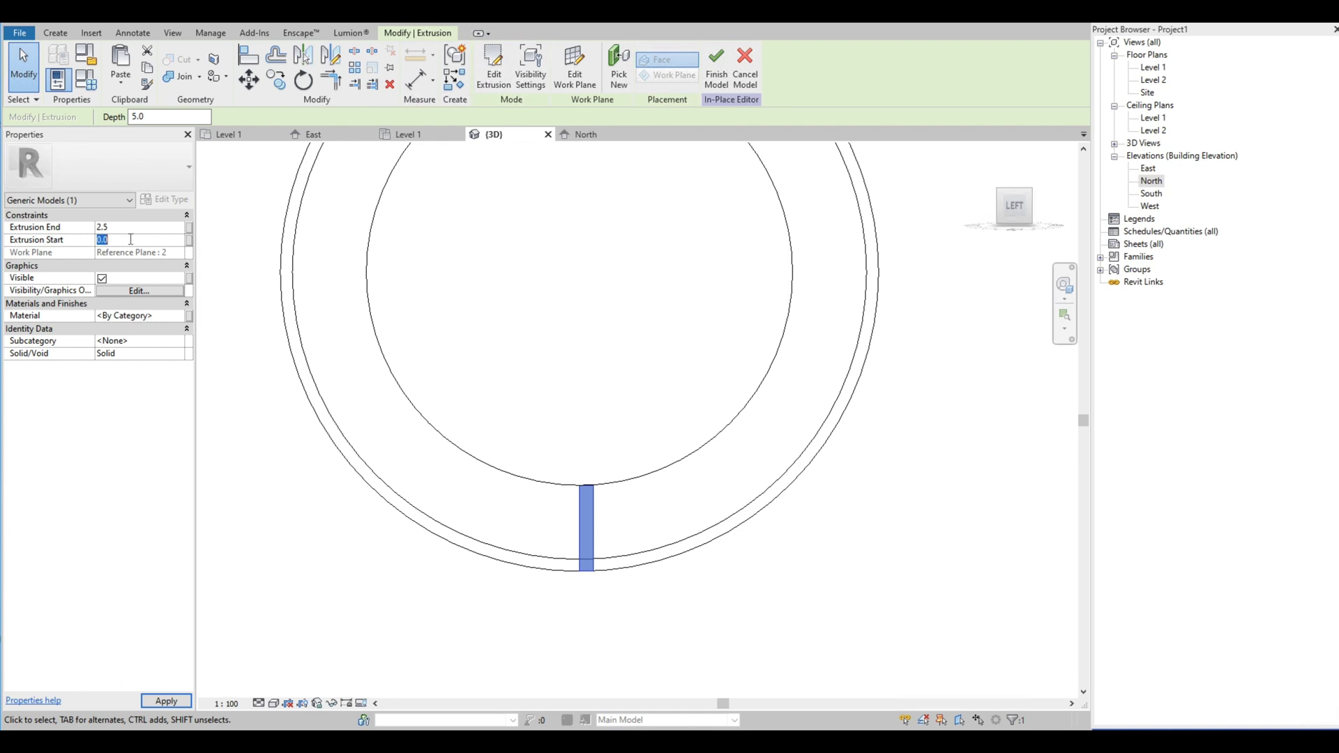
{"action": "left_click", "coordinate": [411, 540]}
{"action": "scroll", "coordinate": [557, 570], "scroll_direction": "down", "scroll_amount": 2}
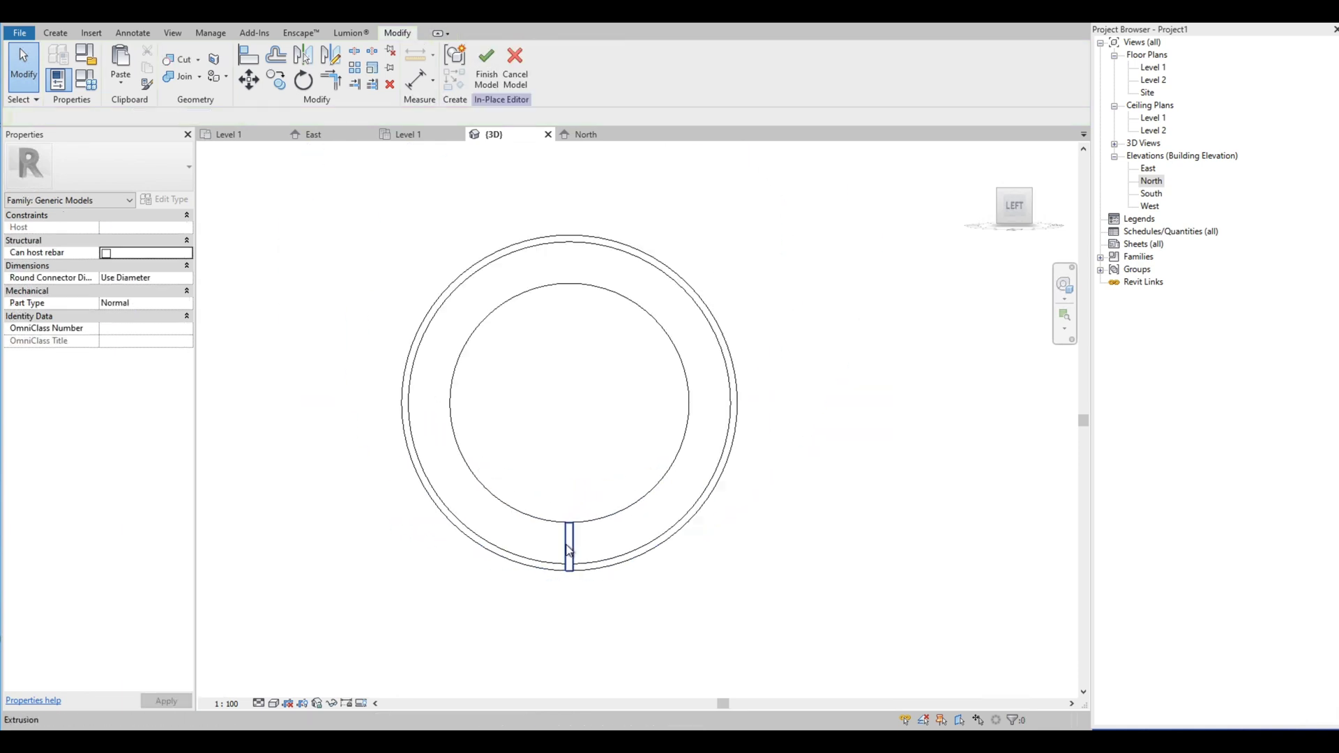
{"action": "left_click", "coordinate": [569, 549]}
{"action": "left_click", "coordinate": [313, 134]}
{"action": "scroll", "coordinate": [546, 470], "scroll_direction": "up", "scroll_amount": 10}
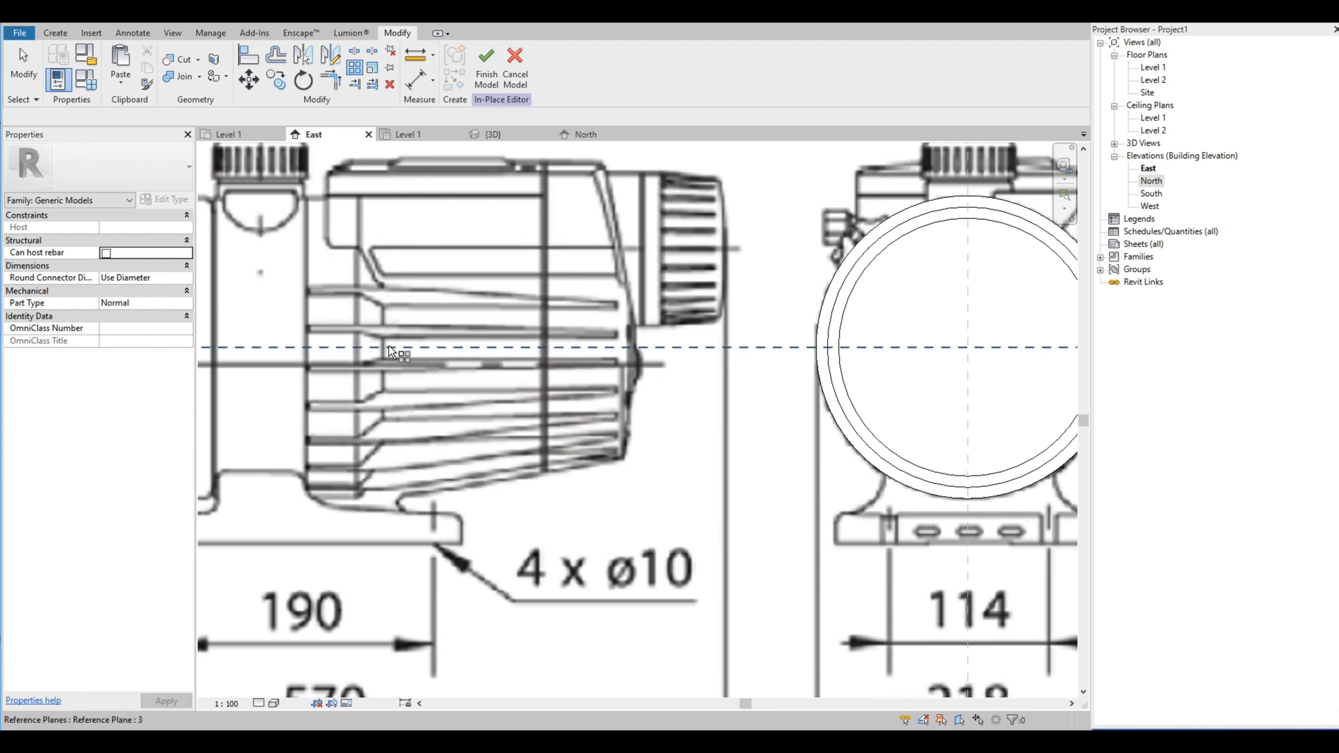
{"action": "left_click", "coordinate": [485, 135]}
{"action": "mouse_move", "coordinate": [604, 304]}
{"action": "middle_mouse_down", "text": "shift"}
{"action": "mouse_move", "coordinate": [591, 317]}
{"action": "mouse_move", "coordinate": [672, 241]}
{"action": "mouse_move", "coordinate": [618, 291]}
{"action": "middle_mouse_up", "text": "shift"}
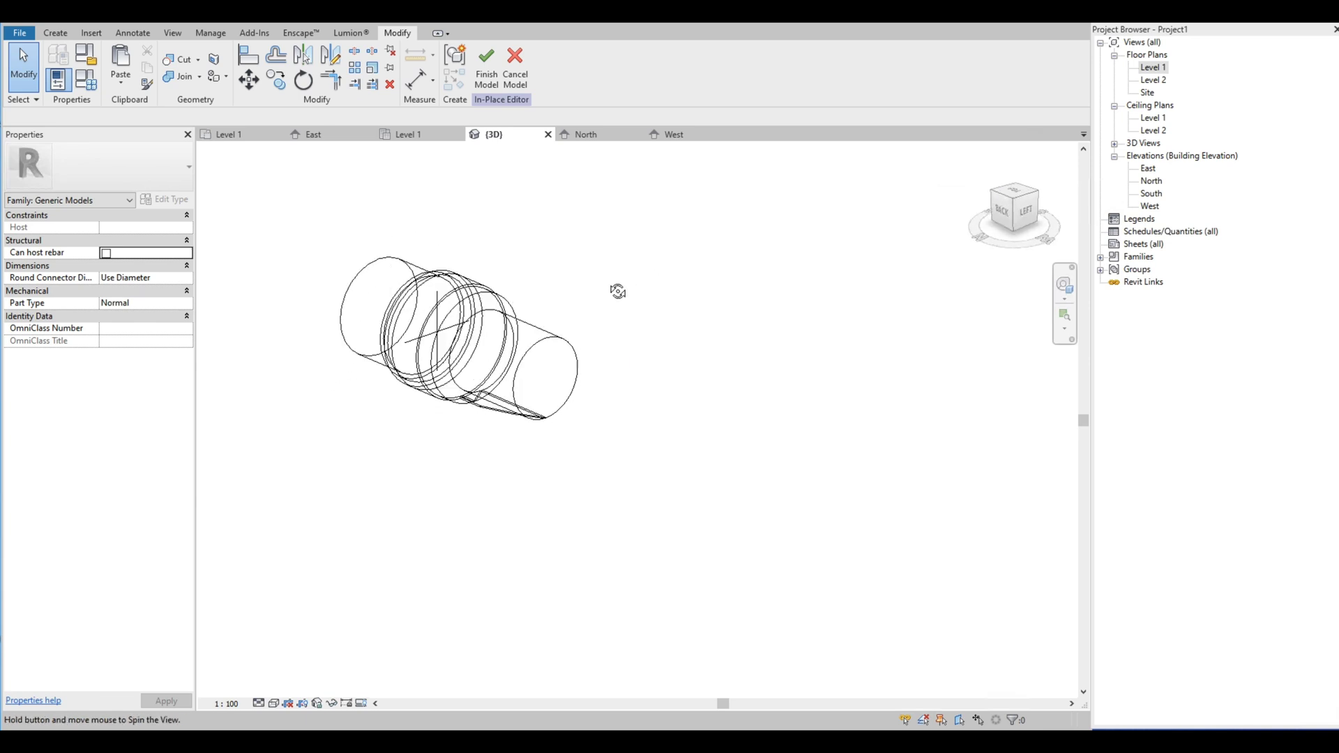
Step: In the West elevation, make a rotated copy of the bottom rib at 16.36° clockwise about the motor body's centre
{"action": "double_click", "coordinate": [1149, 208]}
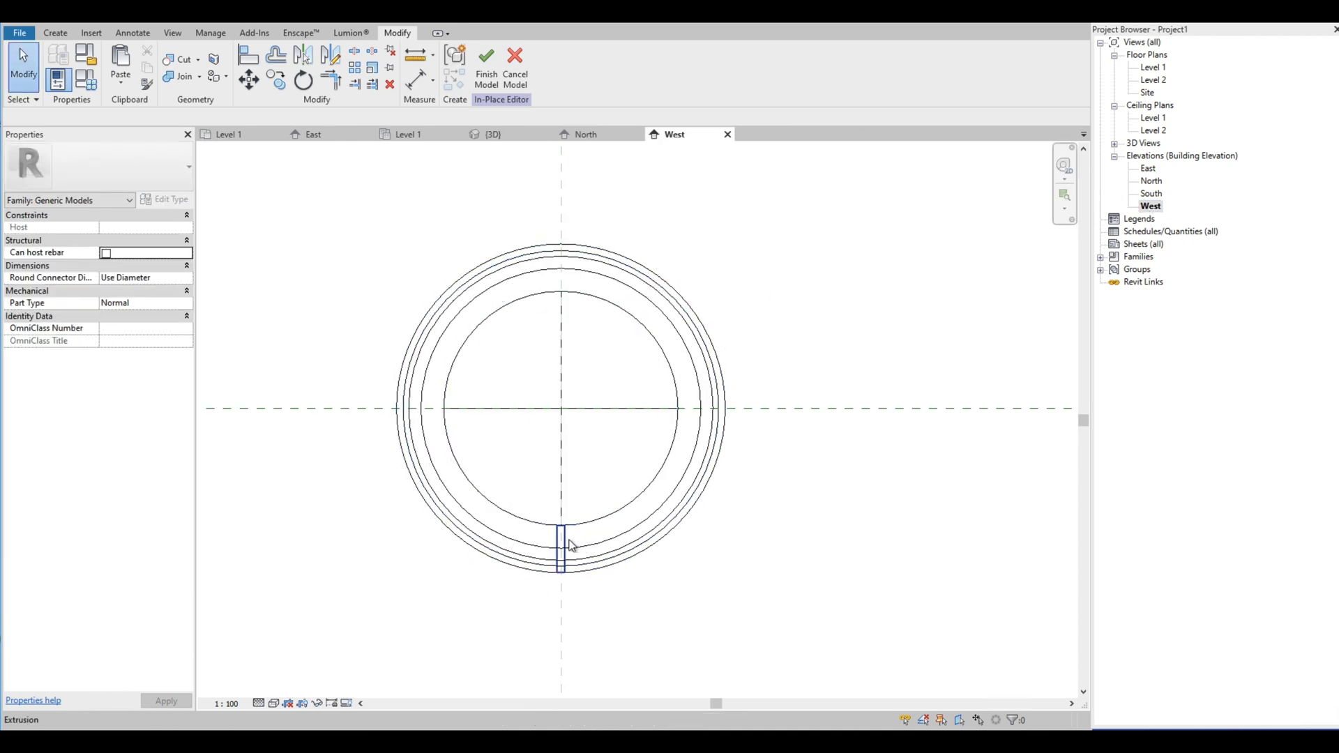
{"action": "left_click", "coordinate": [562, 547]}
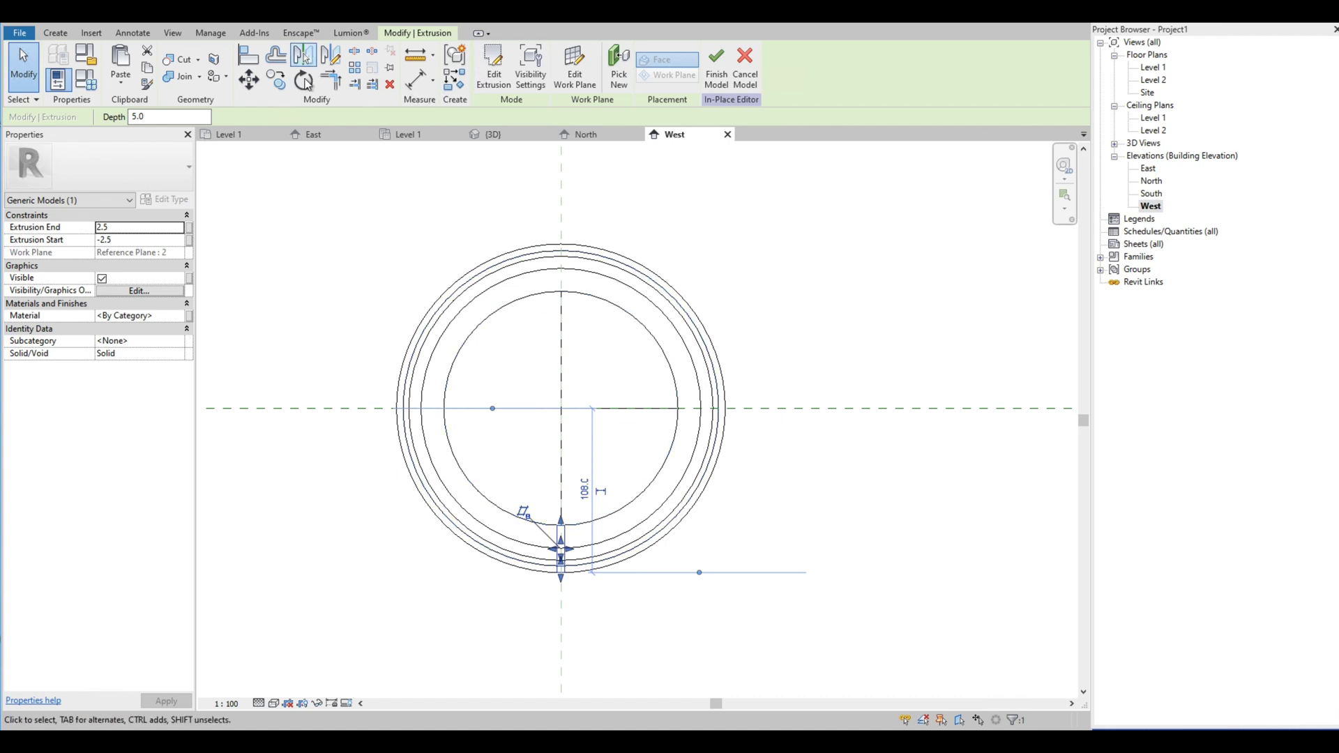
{"action": "left_click", "coordinate": [304, 81]}
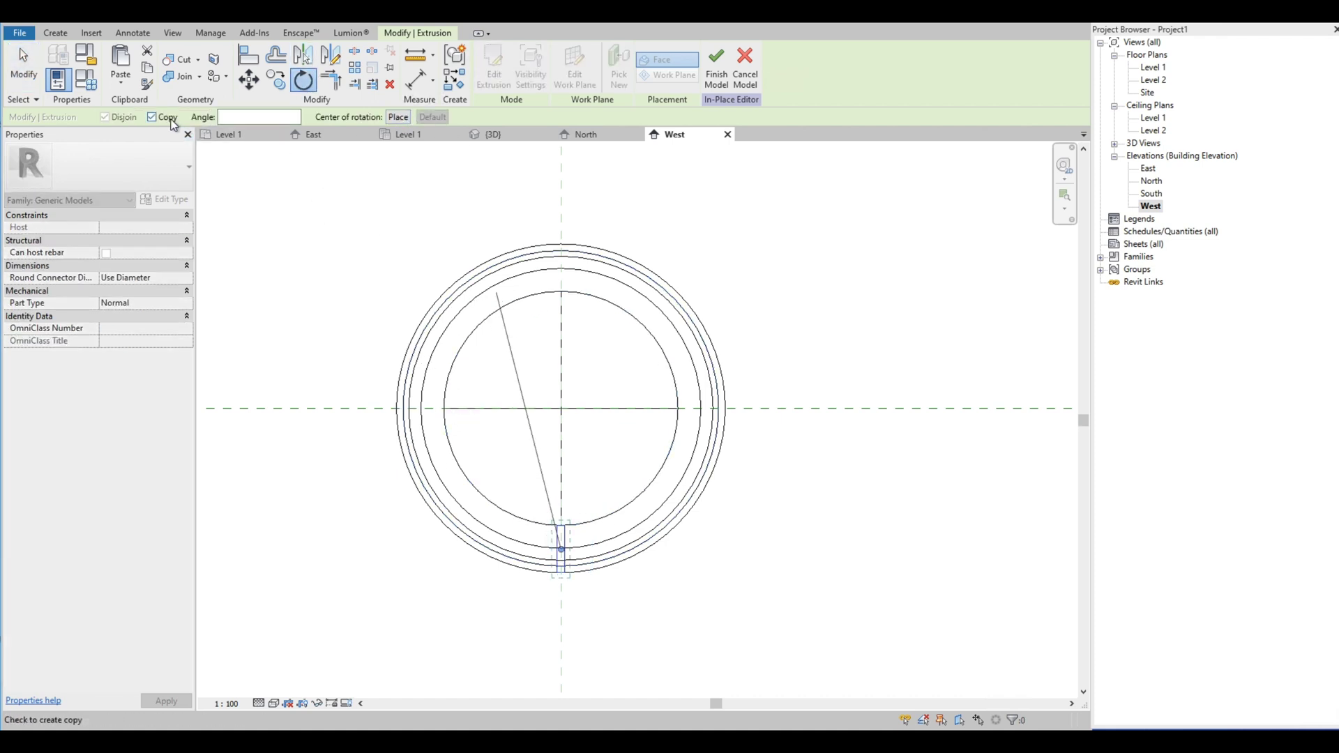
{"action": "left_click", "coordinate": [400, 117]}
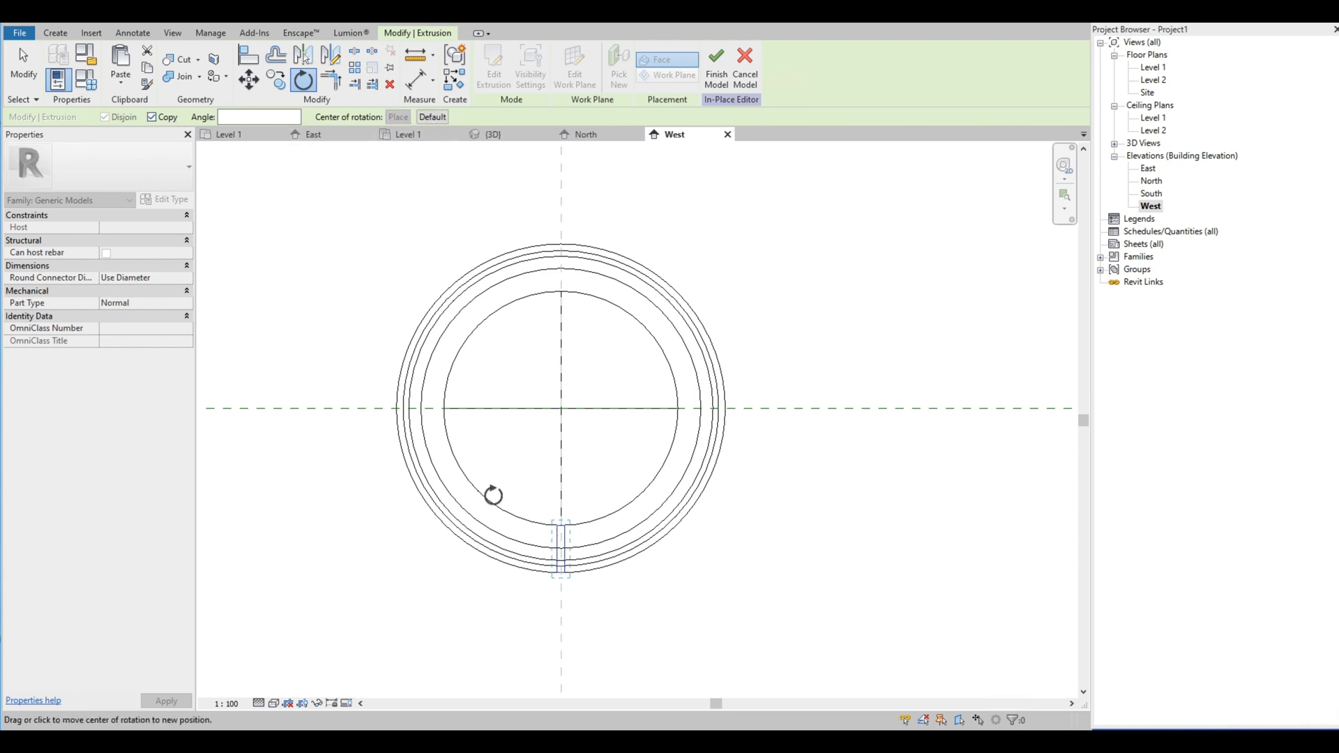
{"action": "left_click", "coordinate": [562, 409]}
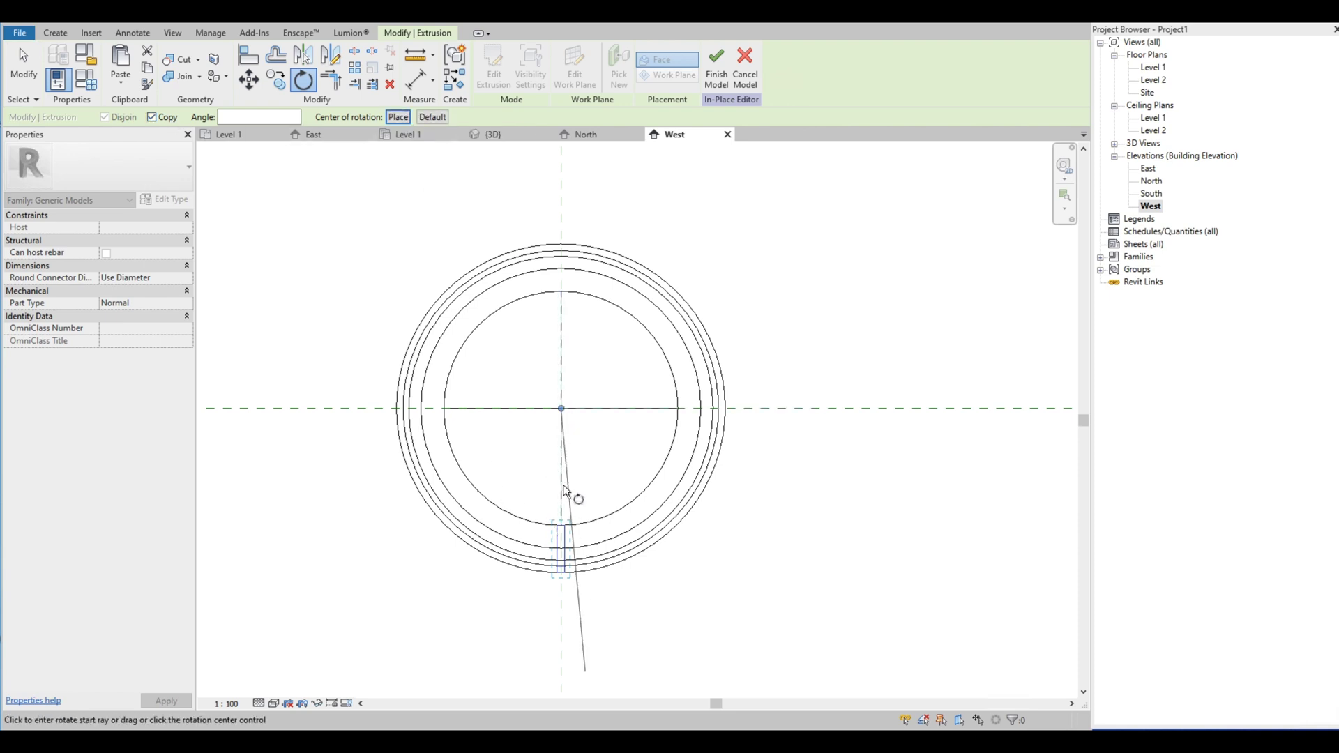
{"action": "left_click", "coordinate": [561, 528]}
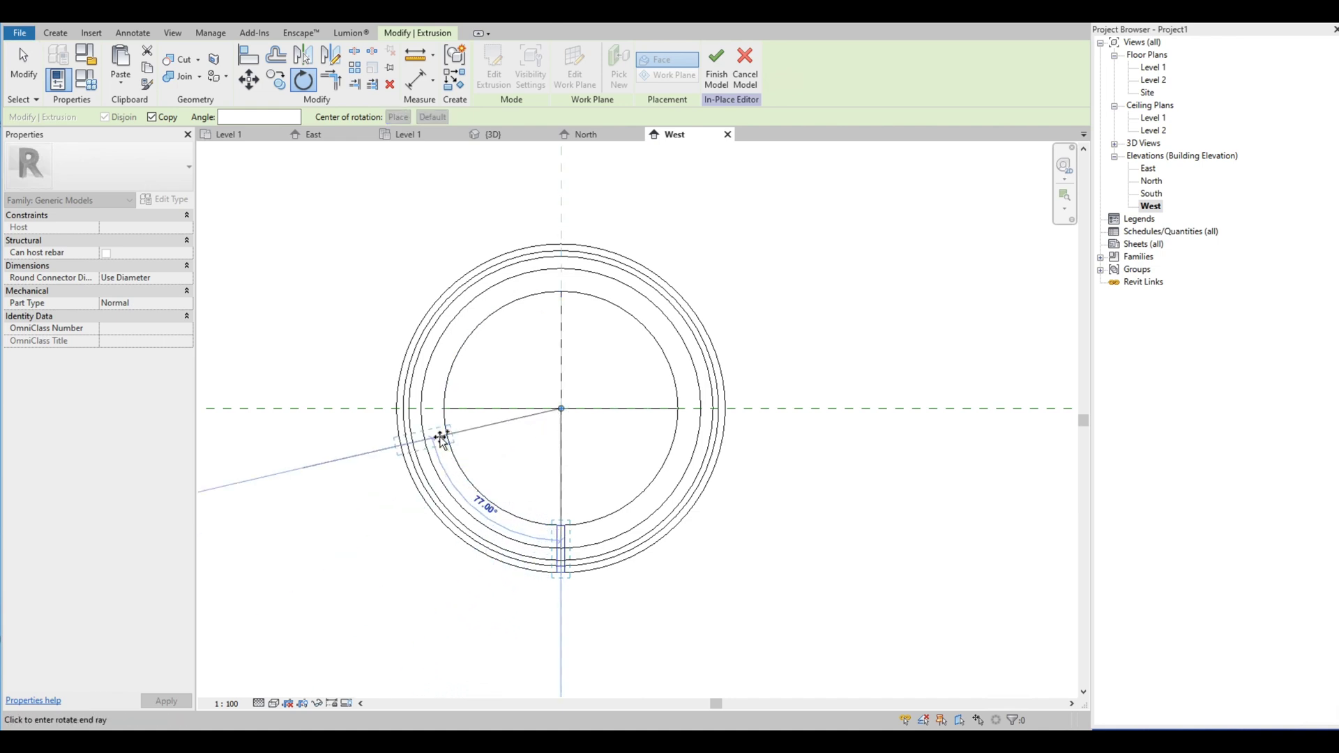
{"action": "type", "text": "16."}
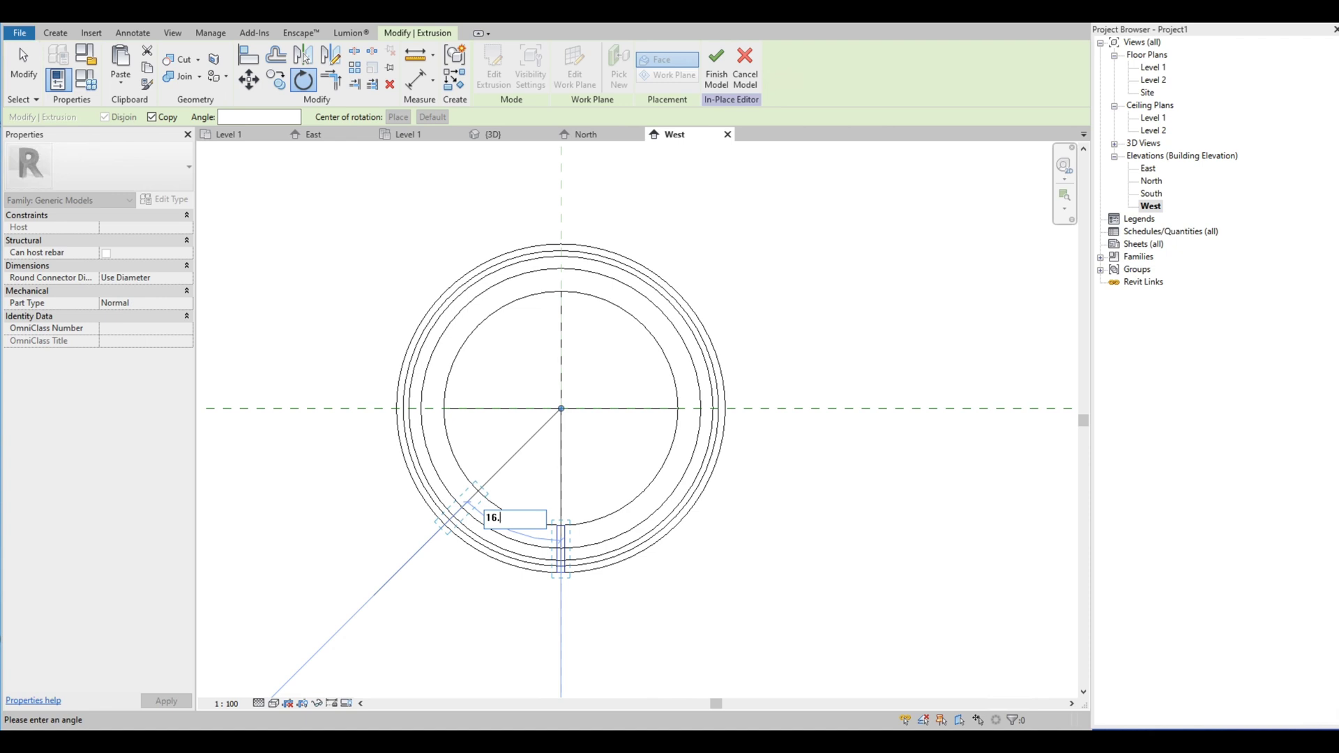
{"action": "type", "text": "36"}
{"action": "key", "text": "Return"}
{"action": "scroll", "coordinate": [527, 555], "scroll_direction": "up", "scroll_amount": 1}
{"action": "key", "text": "Escape"}
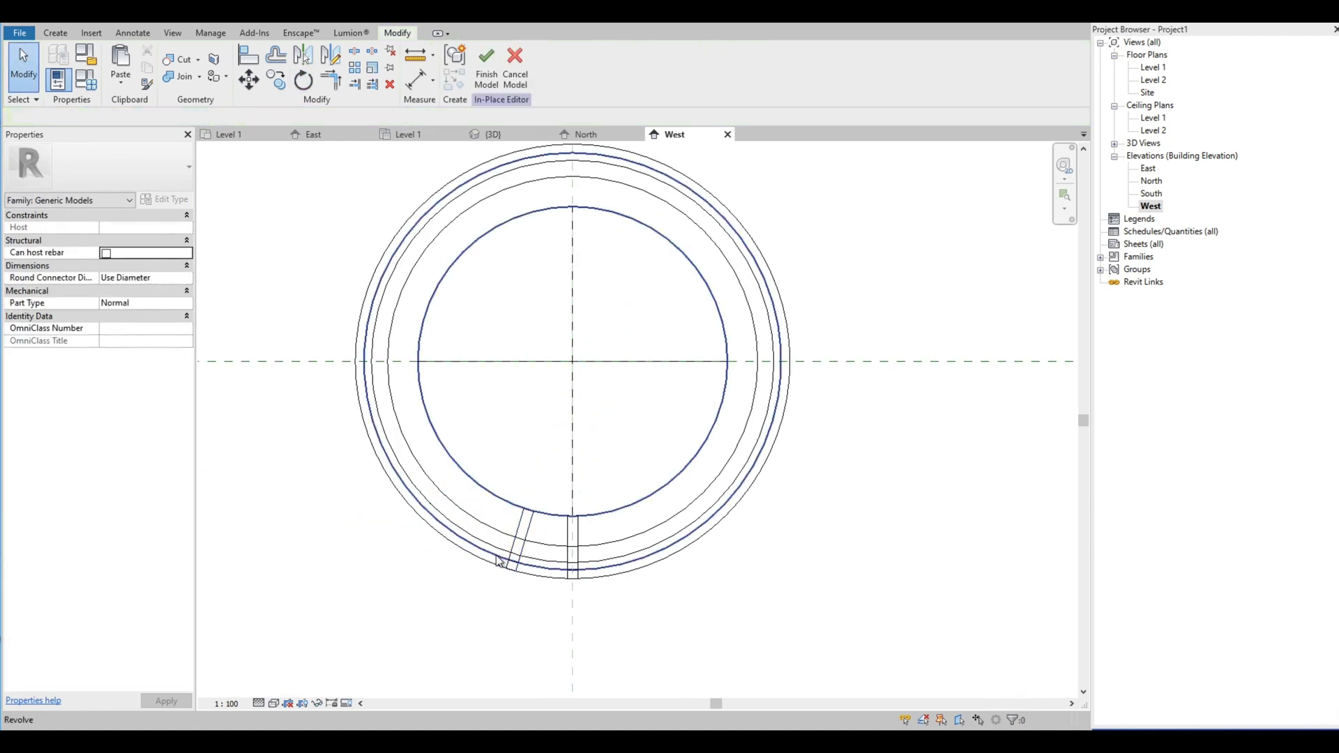
Step: Rotate a copy of the second rib about the motor body's centre, using the angle from the bottom rib to the second rib's midpoint
{"action": "left_click", "coordinate": [510, 558]}
{"action": "left_click", "coordinate": [303, 80]}
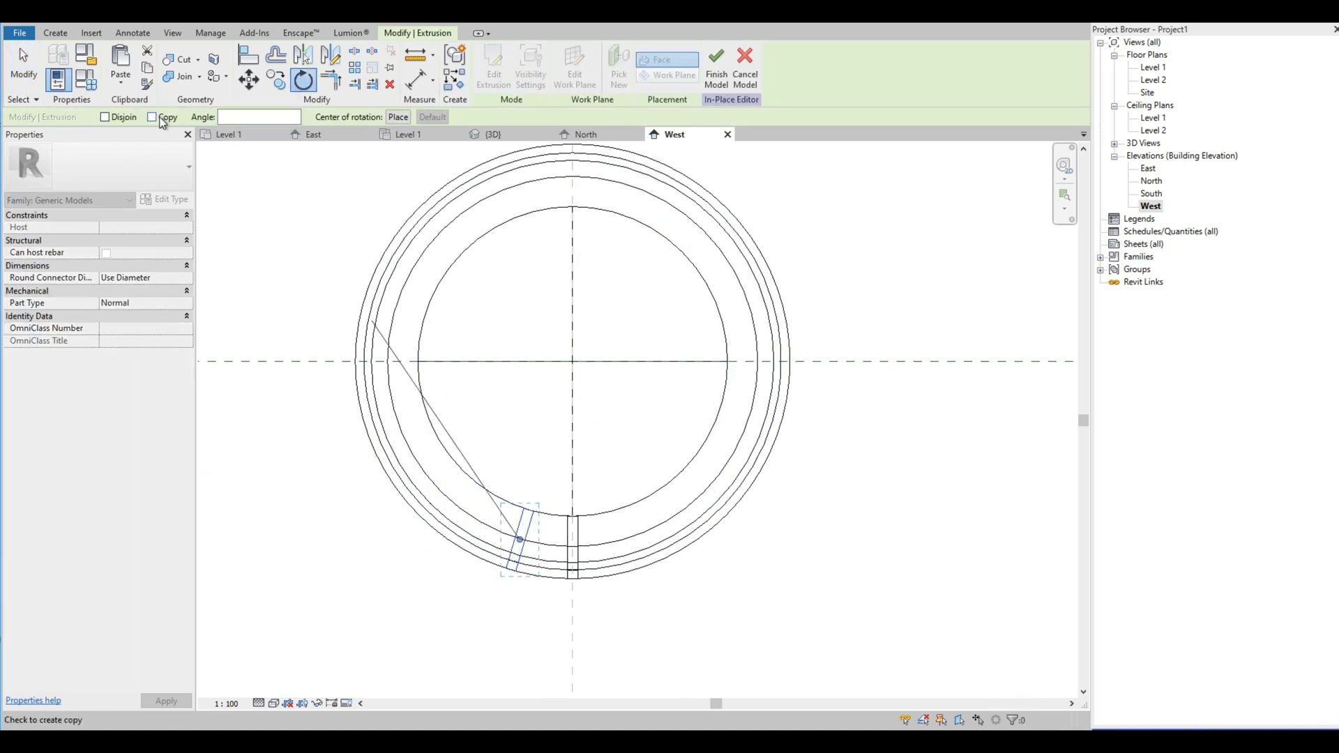
{"action": "left_click", "coordinate": [398, 117]}
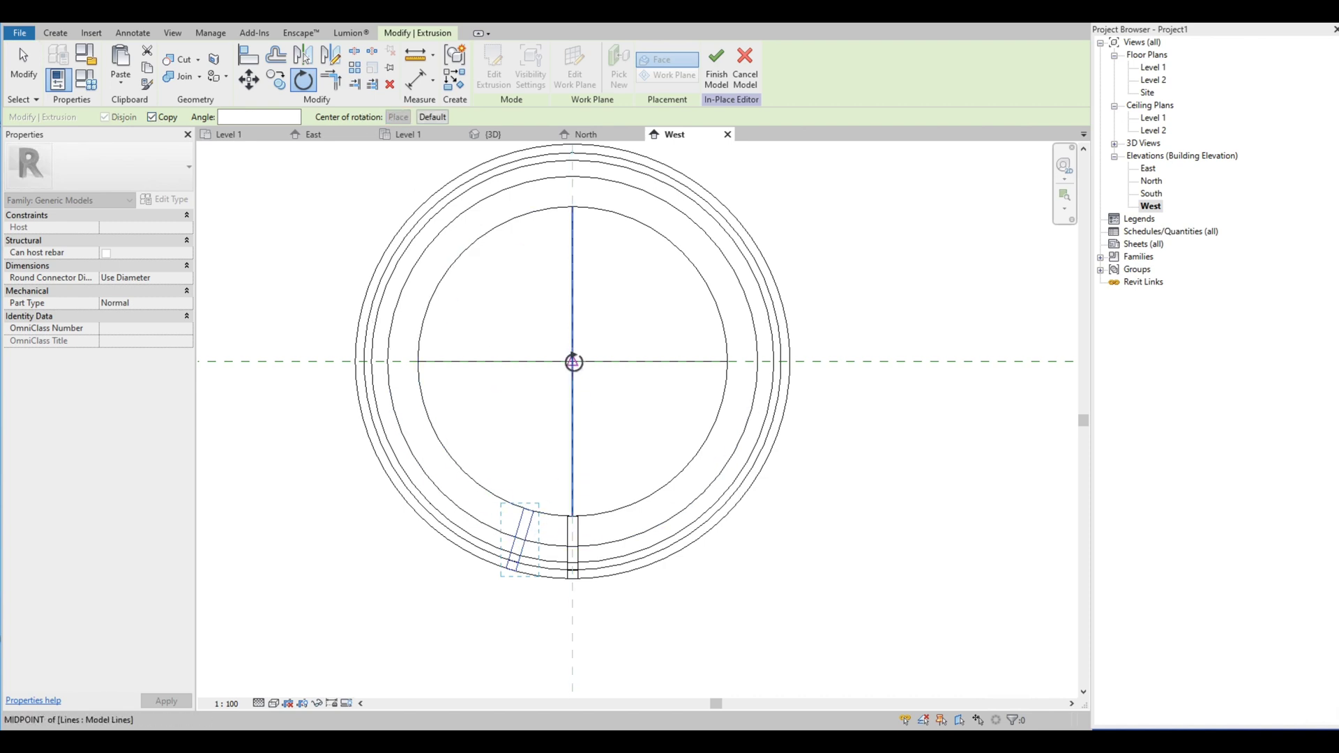
{"action": "left_click", "coordinate": [573, 518]}
{"action": "scroll", "coordinate": [530, 509], "scroll_direction": "up", "scroll_amount": 4}
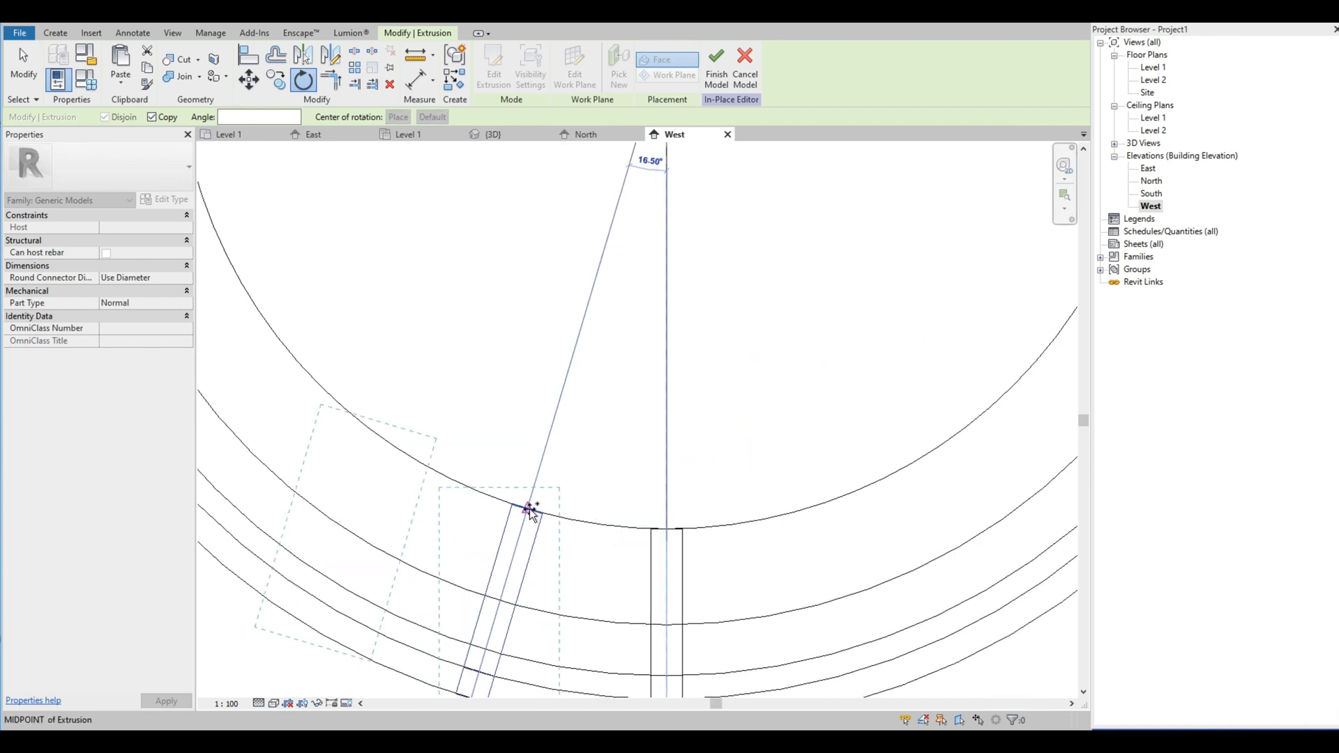
{"action": "left_click", "coordinate": [530, 510]}
{"action": "scroll", "coordinate": [530, 512], "scroll_direction": "down", "scroll_amount": 2}
{"action": "scroll", "coordinate": [530, 514], "scroll_direction": "down", "scroll_amount": 1}
{"action": "scroll", "coordinate": [525, 523], "scroll_direction": "up", "scroll_amount": 1}
{"action": "key", "text": "Escape"}
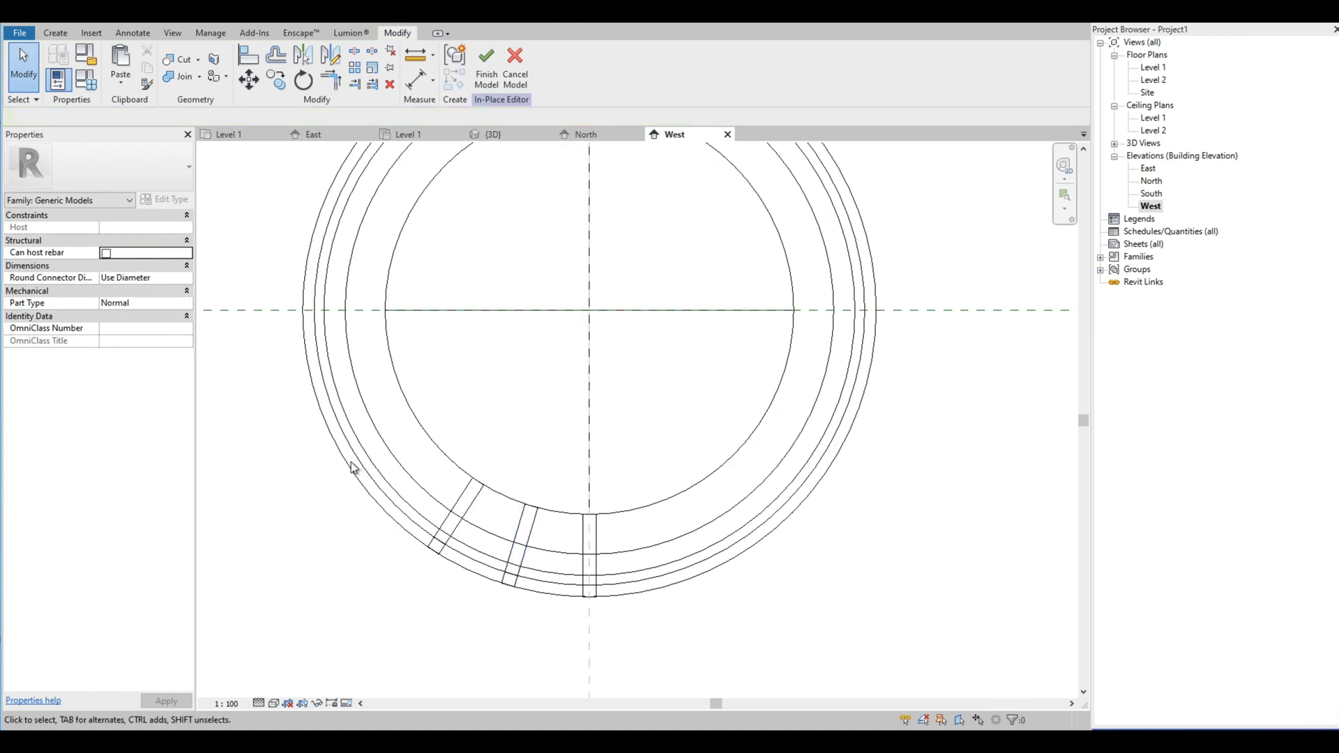
Step: Rotate copies of the second and third ribs together about the motor body's centre, using the angle from the bottom rib to the third rib
{"action": "left_click_drag", "start_coordinate": [287, 433], "coordinate": [562, 652]}
{"action": "left_click", "coordinate": [302, 81]}
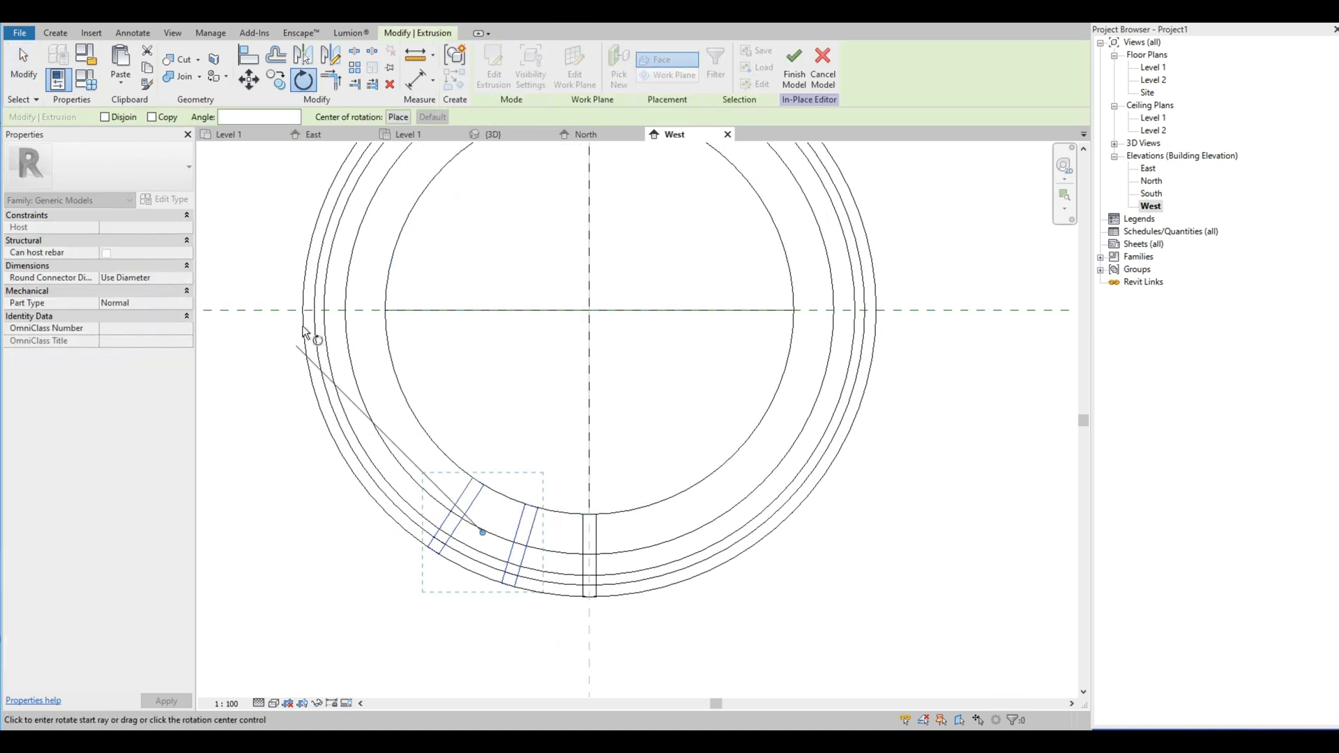
{"action": "scroll", "coordinate": [311, 335], "scroll_direction": "down", "scroll_amount": 2}
{"action": "left_click", "coordinate": [151, 116]}
{"action": "left_click", "coordinate": [398, 116]}
{"action": "left_click", "coordinate": [433, 319]}
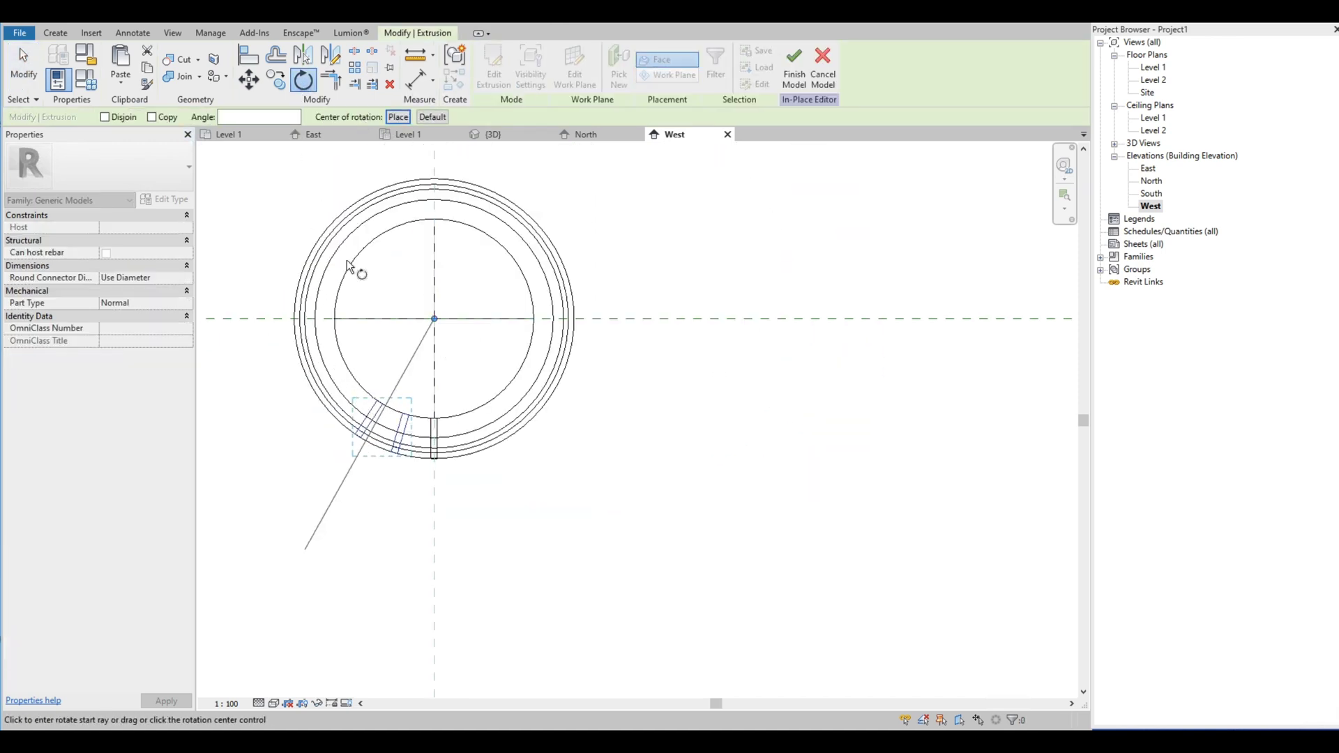
{"action": "left_click", "coordinate": [218, 165]}
{"action": "scroll", "coordinate": [396, 378], "scroll_direction": "up", "scroll_amount": 4}
{"action": "left_click", "coordinate": [473, 452]}
{"action": "scroll", "coordinate": [446, 466], "scroll_direction": "down", "scroll_amount": 3}
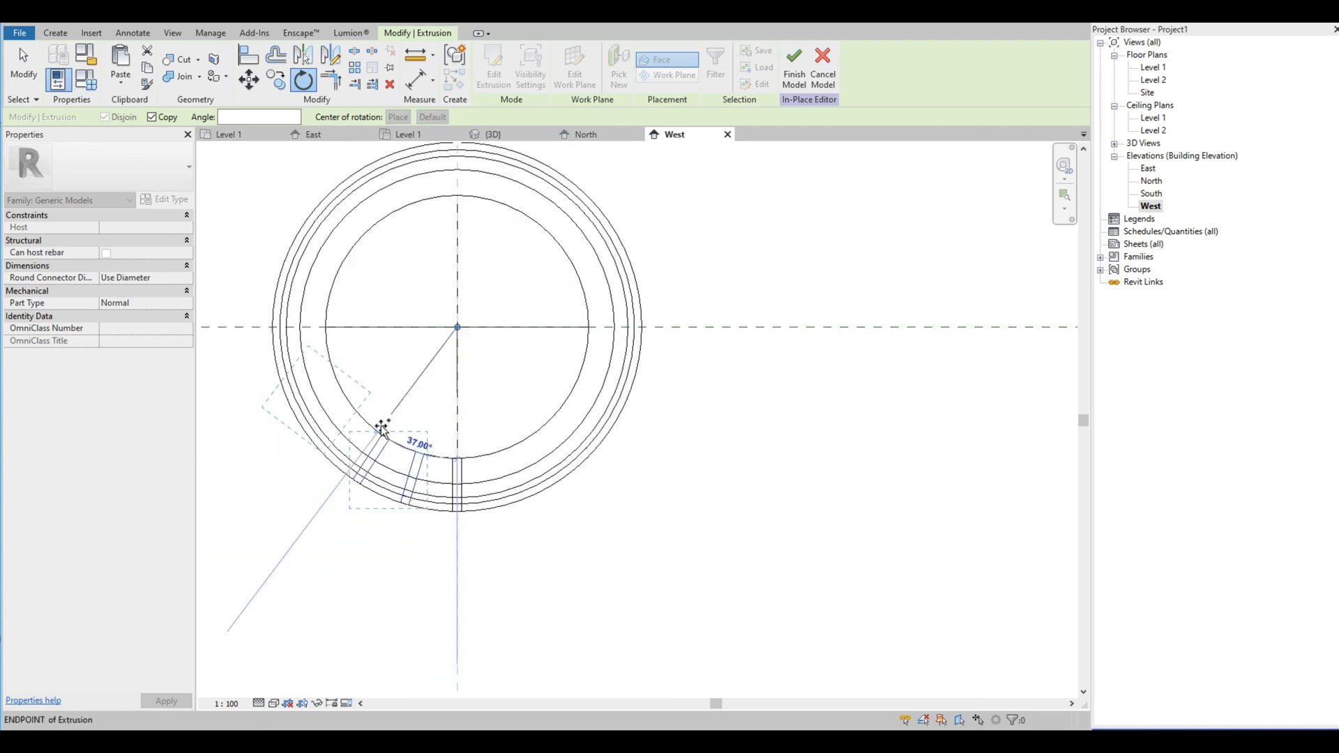
{"action": "scroll", "coordinate": [385, 438], "scroll_direction": "up", "scroll_amount": 2}
{"action": "left_click", "coordinate": [384, 441]}
{"action": "scroll", "coordinate": [366, 328], "scroll_direction": "down", "scroll_amount": 4}
{"action": "scroll", "coordinate": [295, 264], "scroll_direction": "up", "scroll_amount": 3}
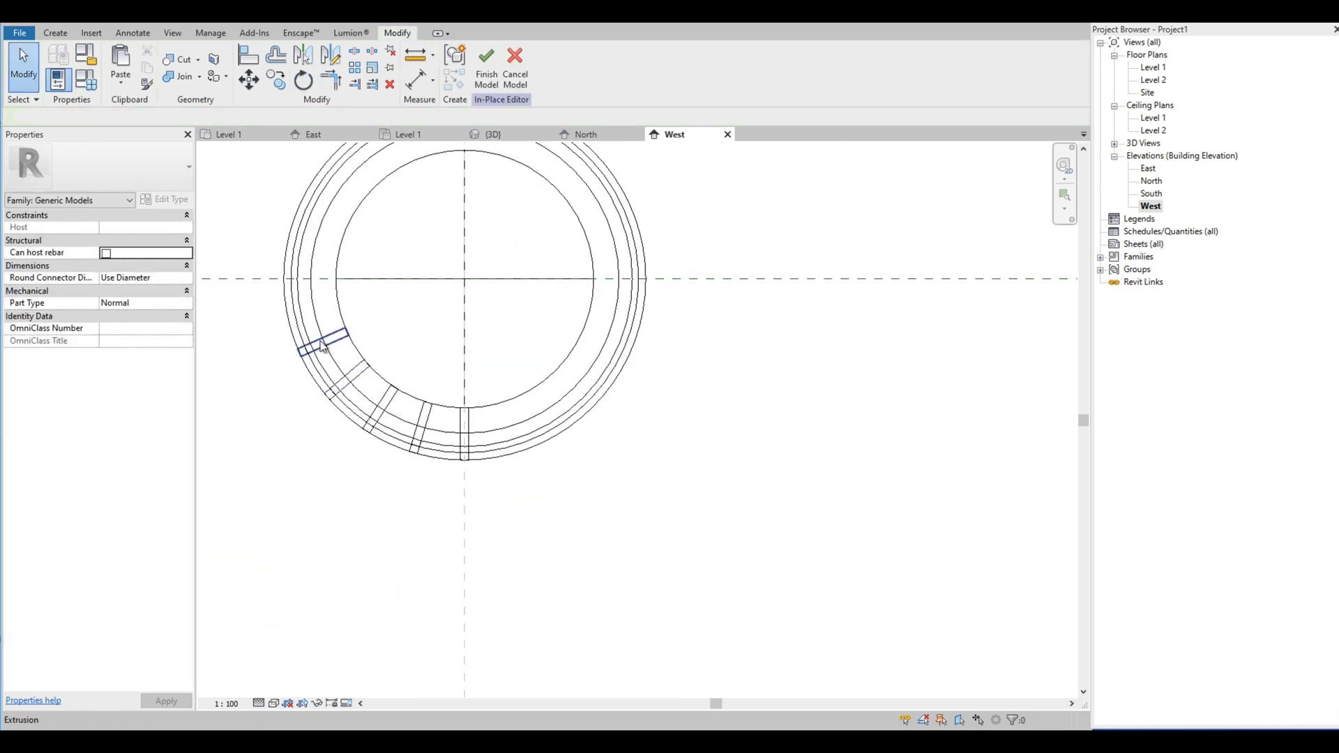
Step: Rotate copies of the second to fifth ribs about the motor body's centre, using the angle from the bottom rib to the fifth rib
{"action": "left_click_drag", "start_coordinate": [264, 302], "coordinate": [442, 481]}
{"action": "left_click", "coordinate": [304, 82]}
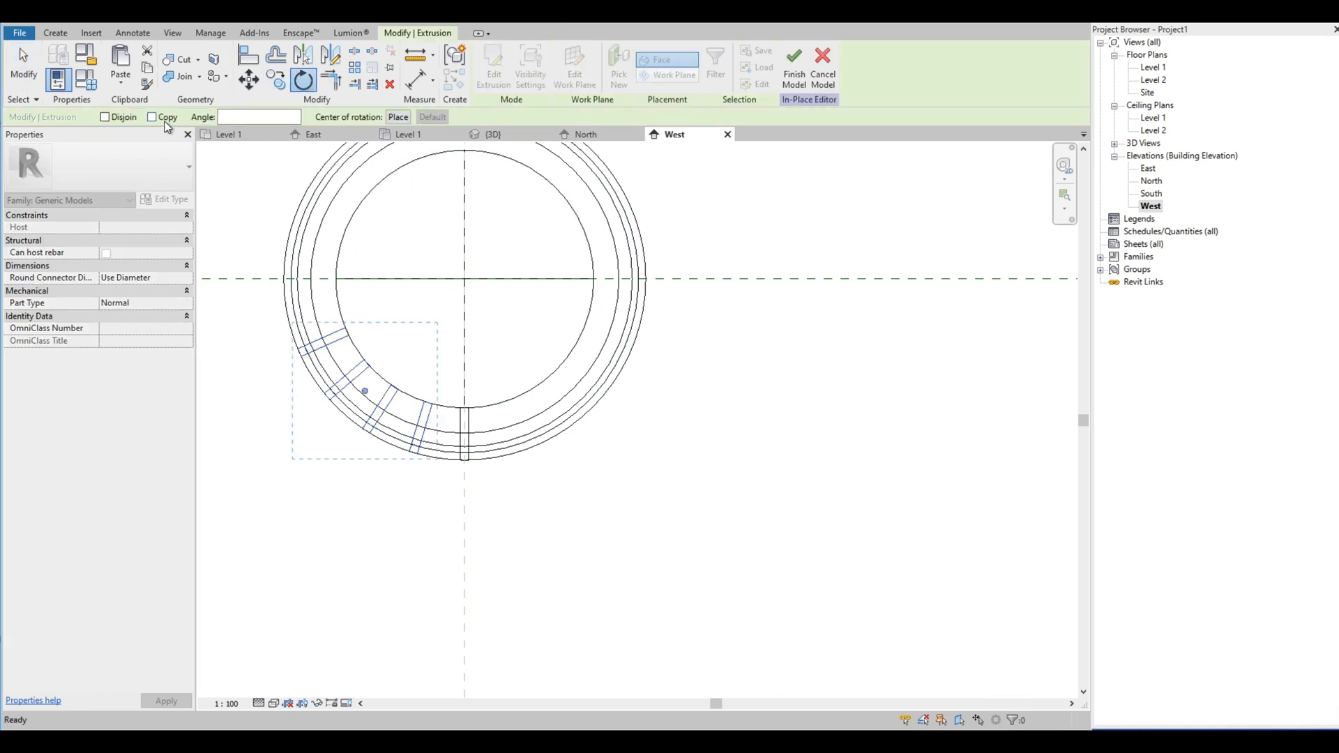
{"action": "left_click", "coordinate": [406, 119]}
{"action": "left_click", "coordinate": [464, 279]}
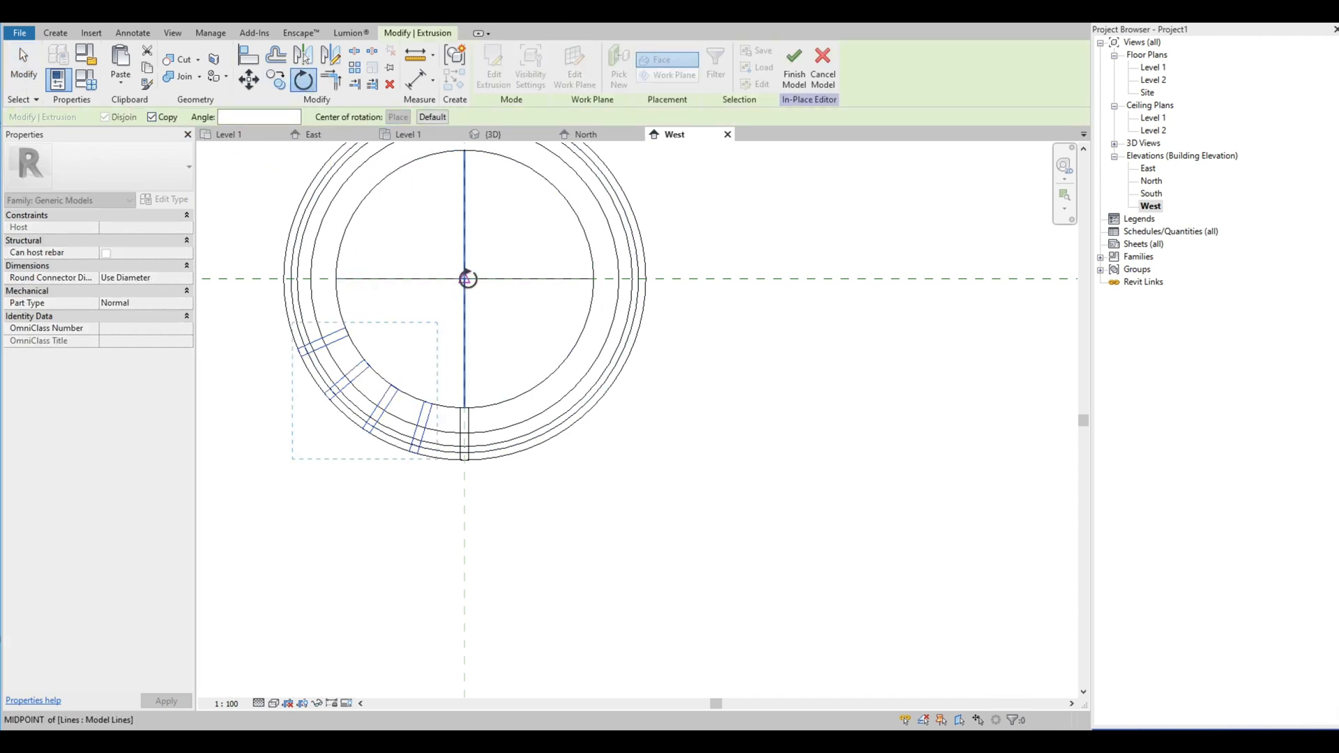
{"action": "left_click", "coordinate": [466, 410]}
{"action": "scroll", "coordinate": [348, 335], "scroll_direction": "up", "scroll_amount": 4}
{"action": "left_click", "coordinate": [344, 320]}
{"action": "scroll", "coordinate": [353, 317], "scroll_direction": "down", "scroll_amount": 6}
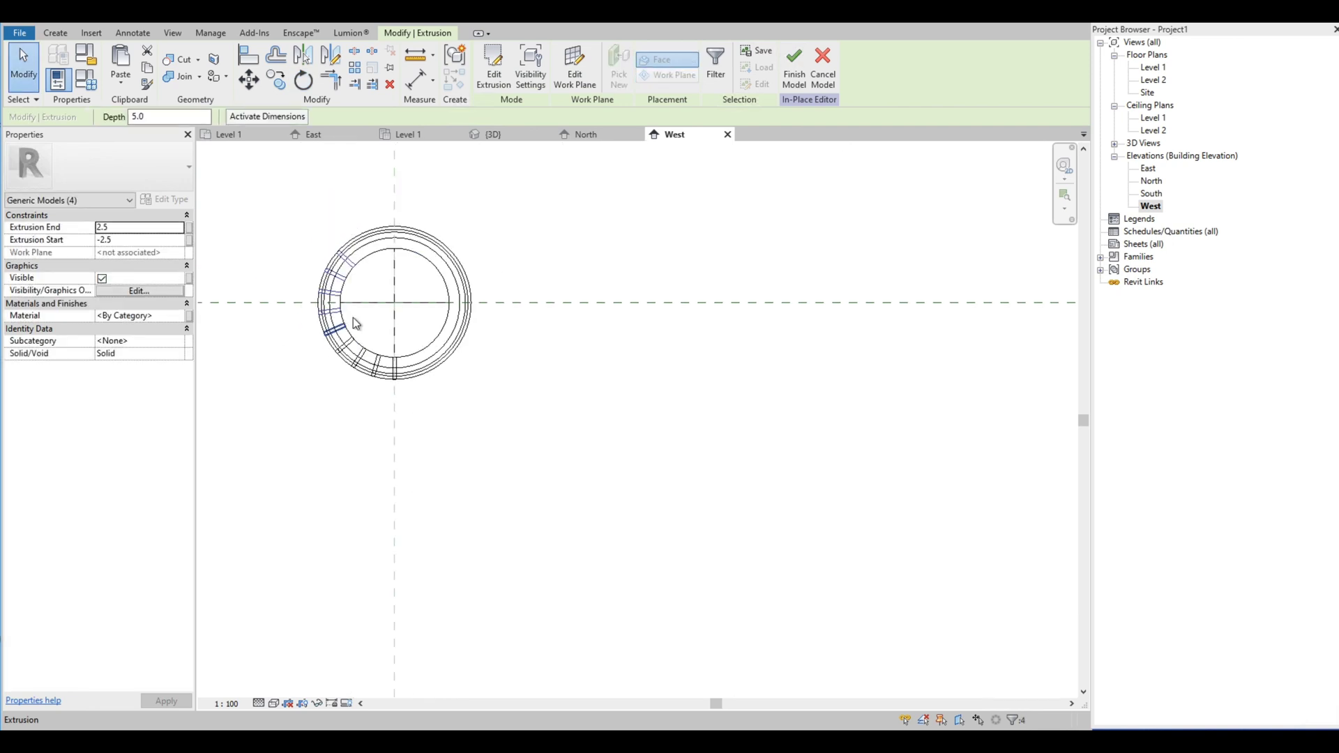
{"action": "left_click", "coordinate": [313, 239]}
Step: Examine the rib copies in the 3D view and compare the rib layout with the pump image in the East elevation
{"action": "left_click", "coordinate": [501, 136]}
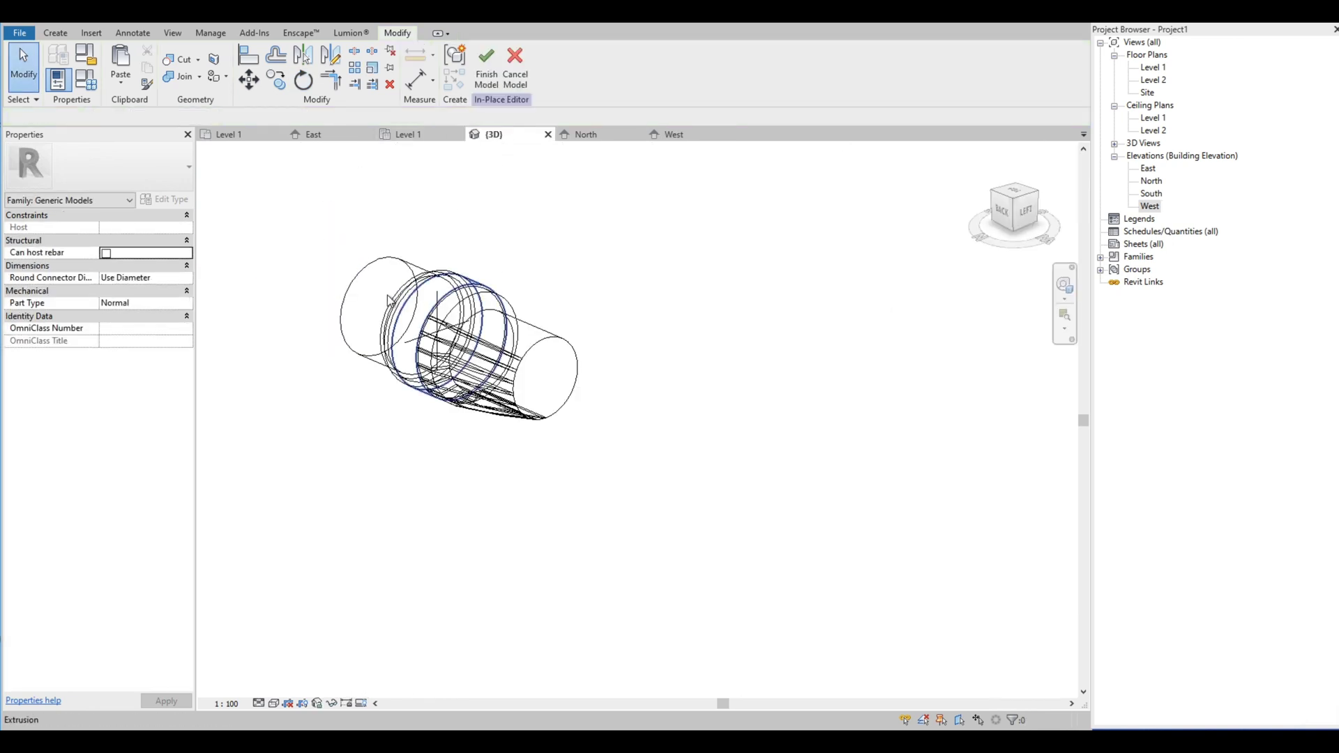
{"action": "left_click", "coordinate": [324, 134]}
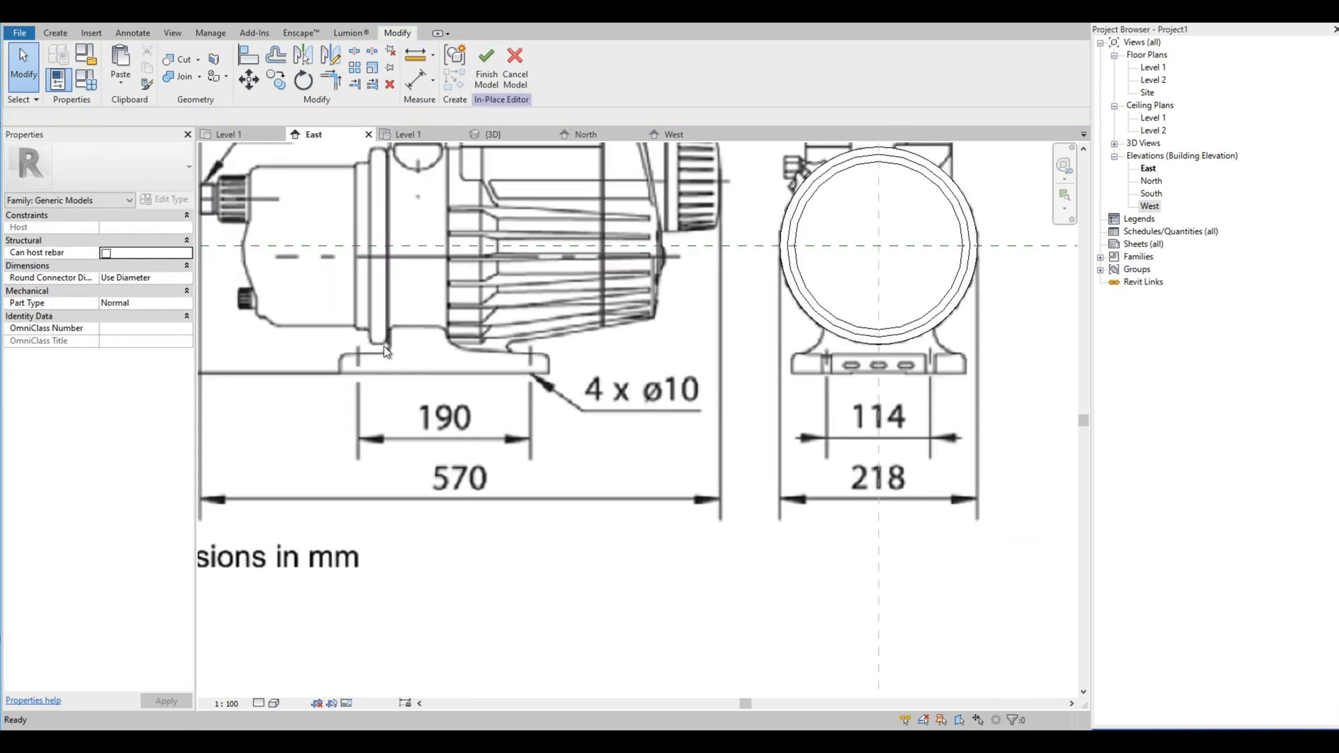
{"action": "scroll", "coordinate": [384, 346], "scroll_direction": "down", "scroll_amount": 3}
{"action": "scroll", "coordinate": [479, 511], "scroll_direction": "up", "scroll_amount": 3}
{"action": "scroll", "coordinate": [523, 569], "scroll_direction": "down", "scroll_amount": 1}
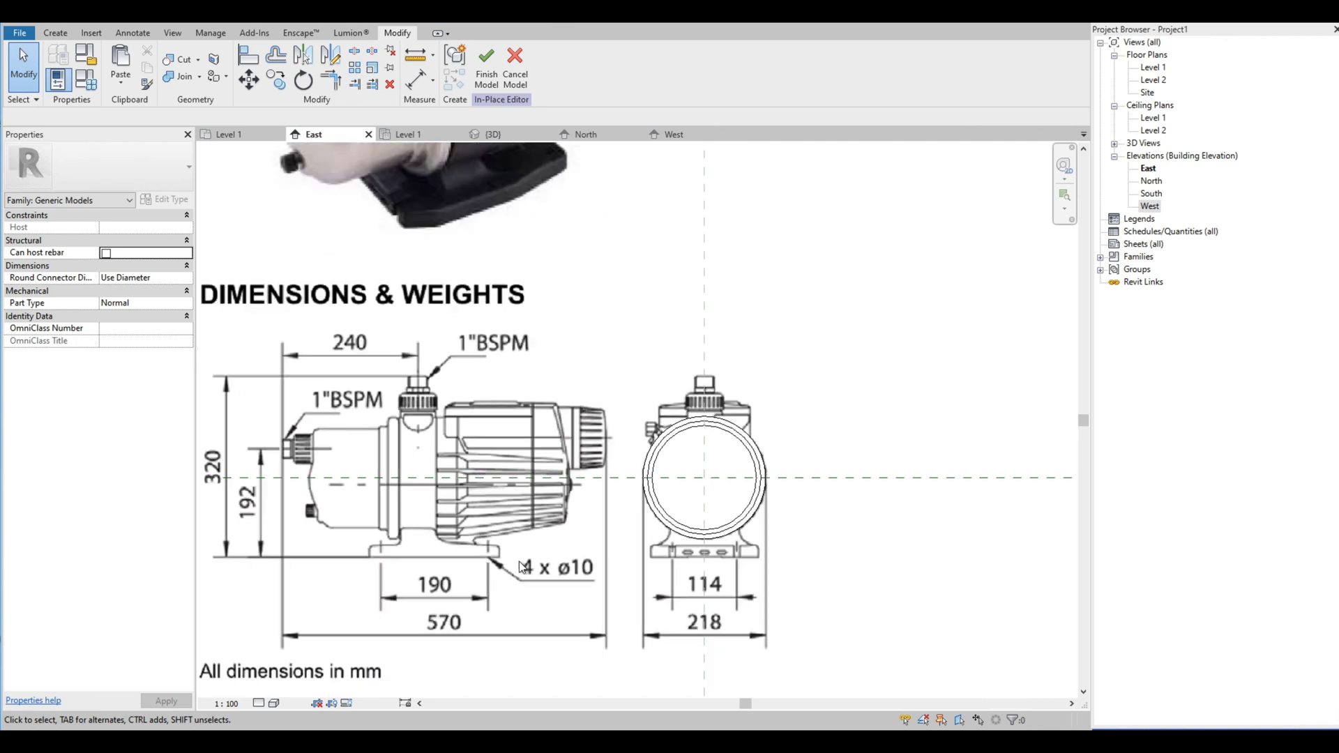
{"action": "scroll", "coordinate": [525, 533], "scroll_direction": "down", "scroll_amount": 2}
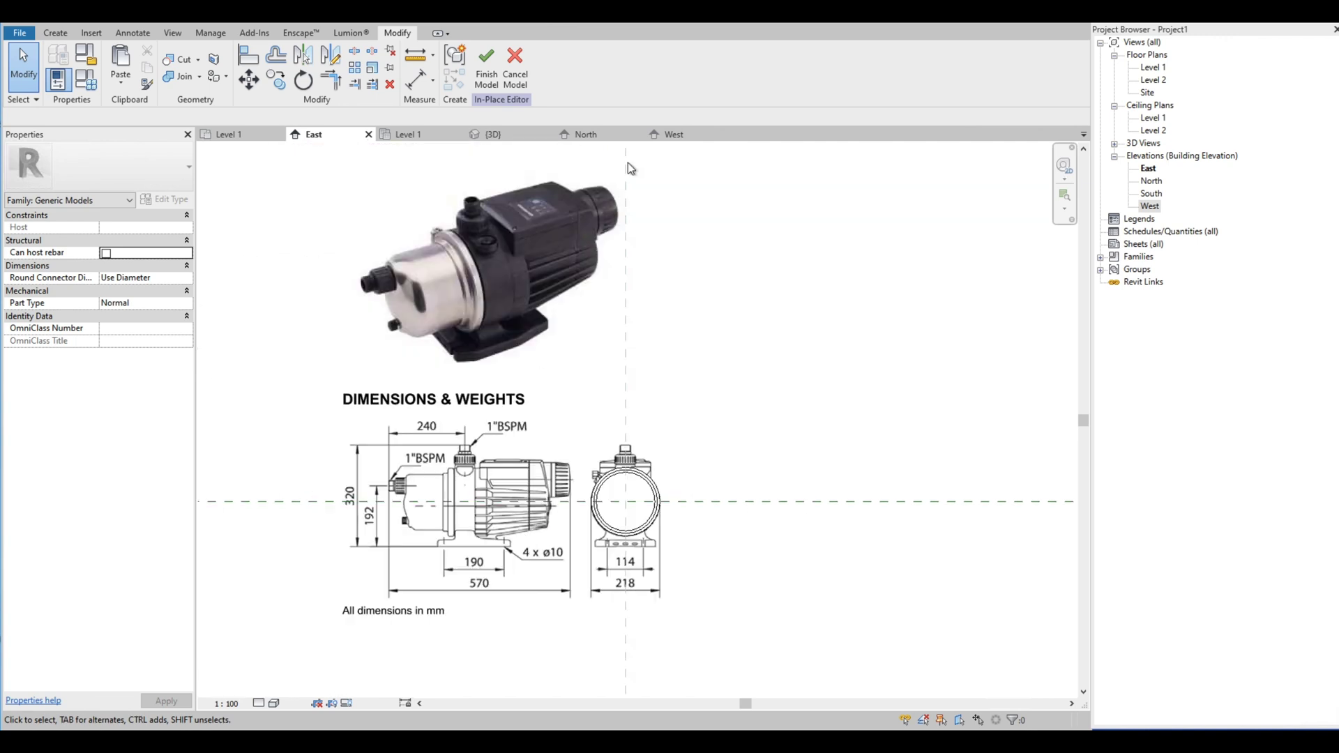
{"action": "left_click", "coordinate": [687, 134]}
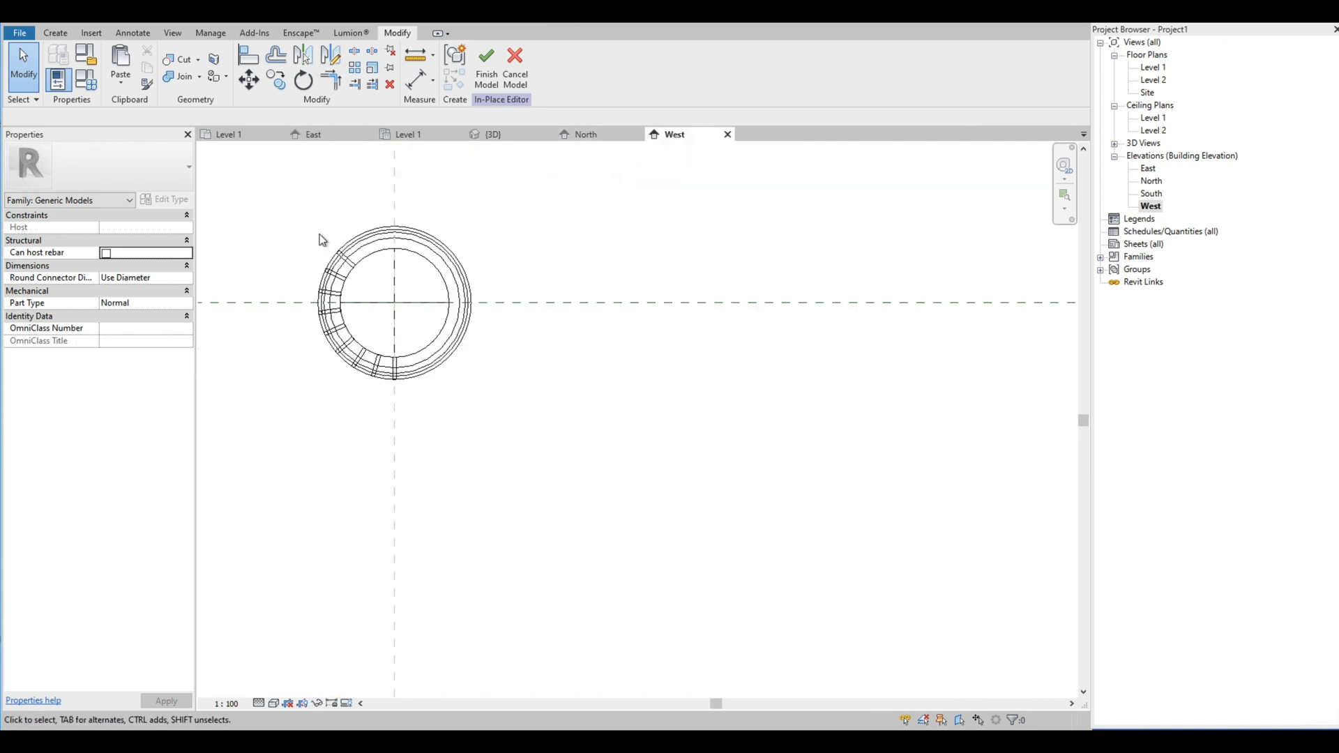
Step: In the West elevation, mirror a copy of the third rib across the horizontal reference plane
{"action": "scroll", "coordinate": [338, 265], "scroll_direction": "up", "scroll_amount": 3}
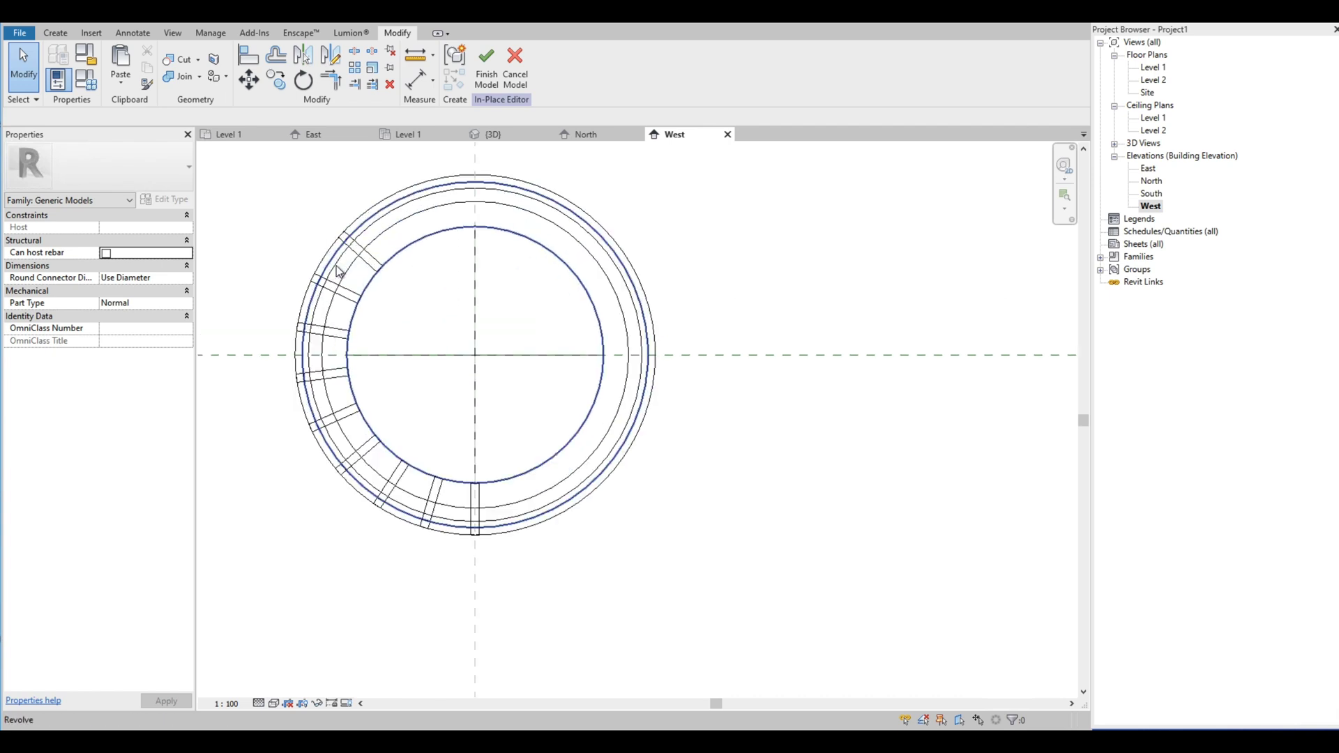
{"action": "left_click", "coordinate": [388, 469]}
{"action": "left_click", "coordinate": [675, 191]}
{"action": "scroll", "coordinate": [647, 303], "scroll_direction": "down", "scroll_amount": 2}
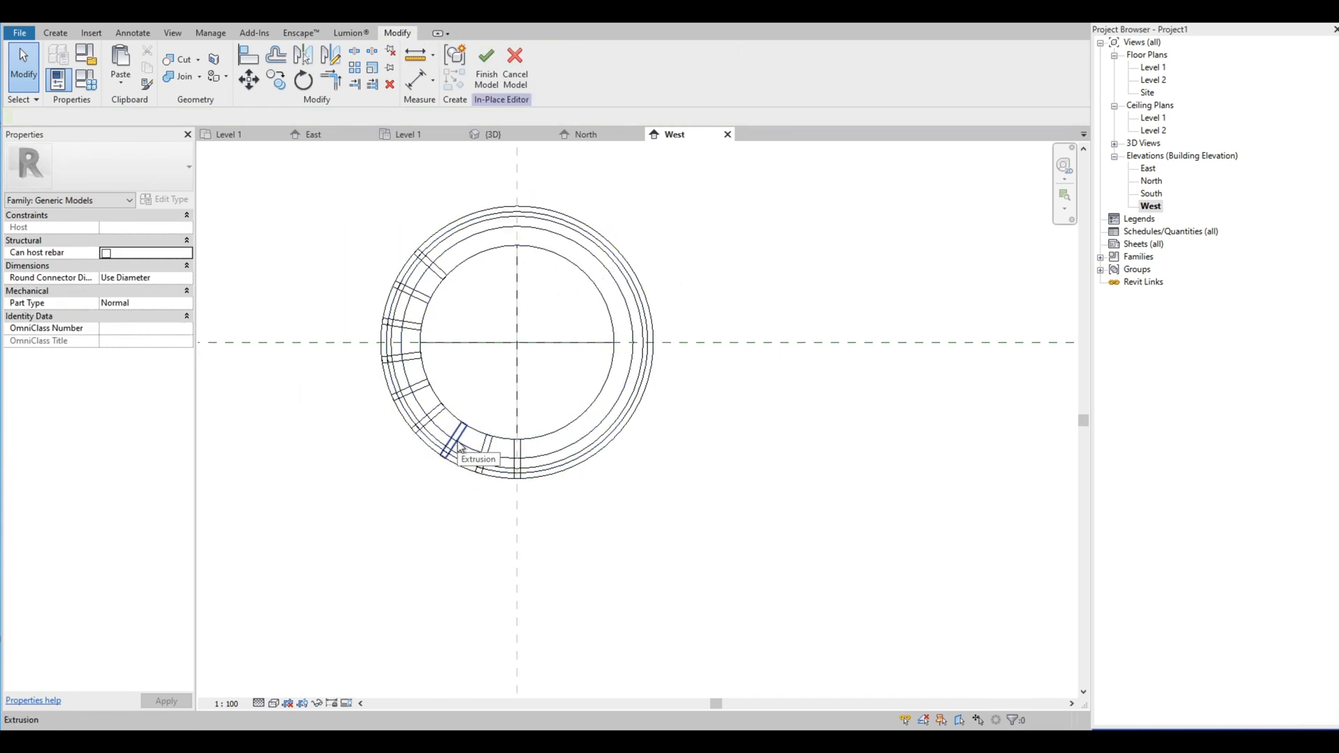
{"action": "left_click", "coordinate": [460, 449]}
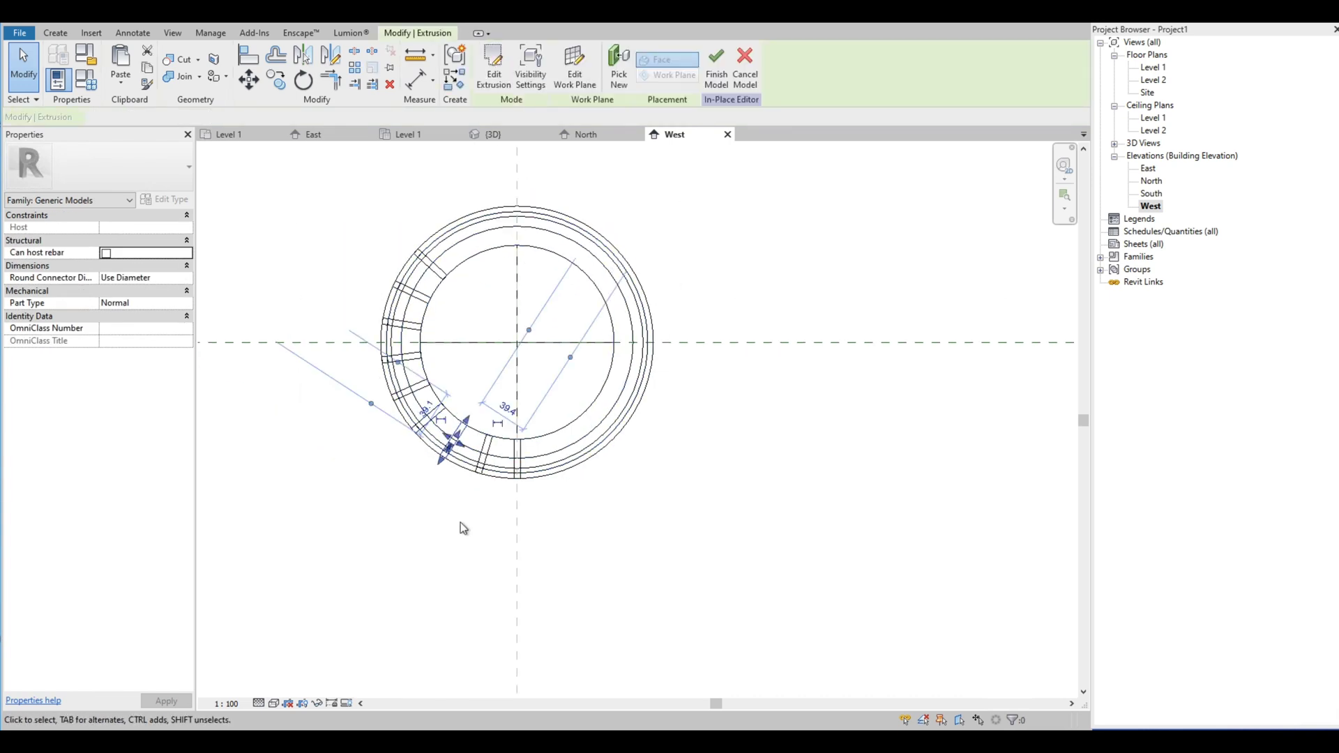
{"action": "left_click", "coordinate": [304, 56]}
{"action": "left_click", "coordinate": [357, 342]}
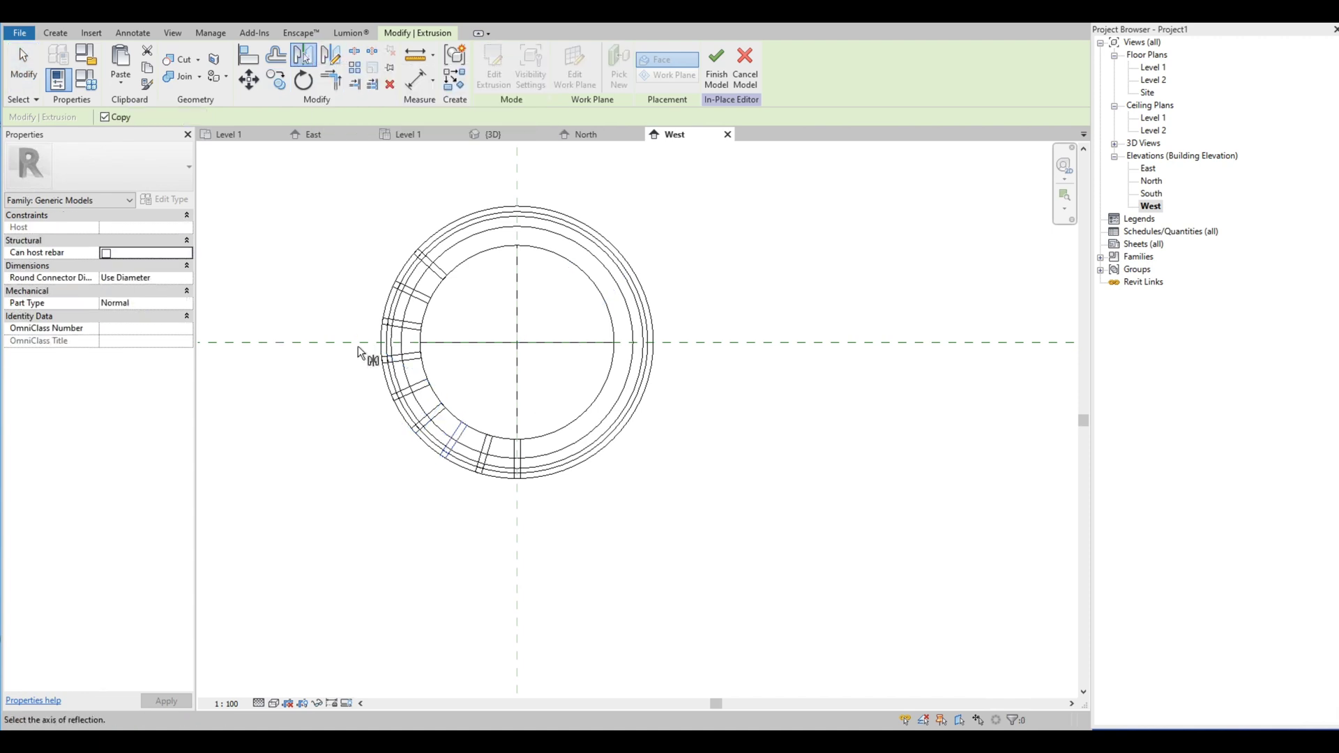
{"action": "key", "text": "Escape"}
Step: Mirror copies of the nine ribs beside the bottom rib across the vertical reference plane to the other half of the motor body
{"action": "left_click_drag", "start_coordinate": [348, 178], "coordinate": [494, 527]}
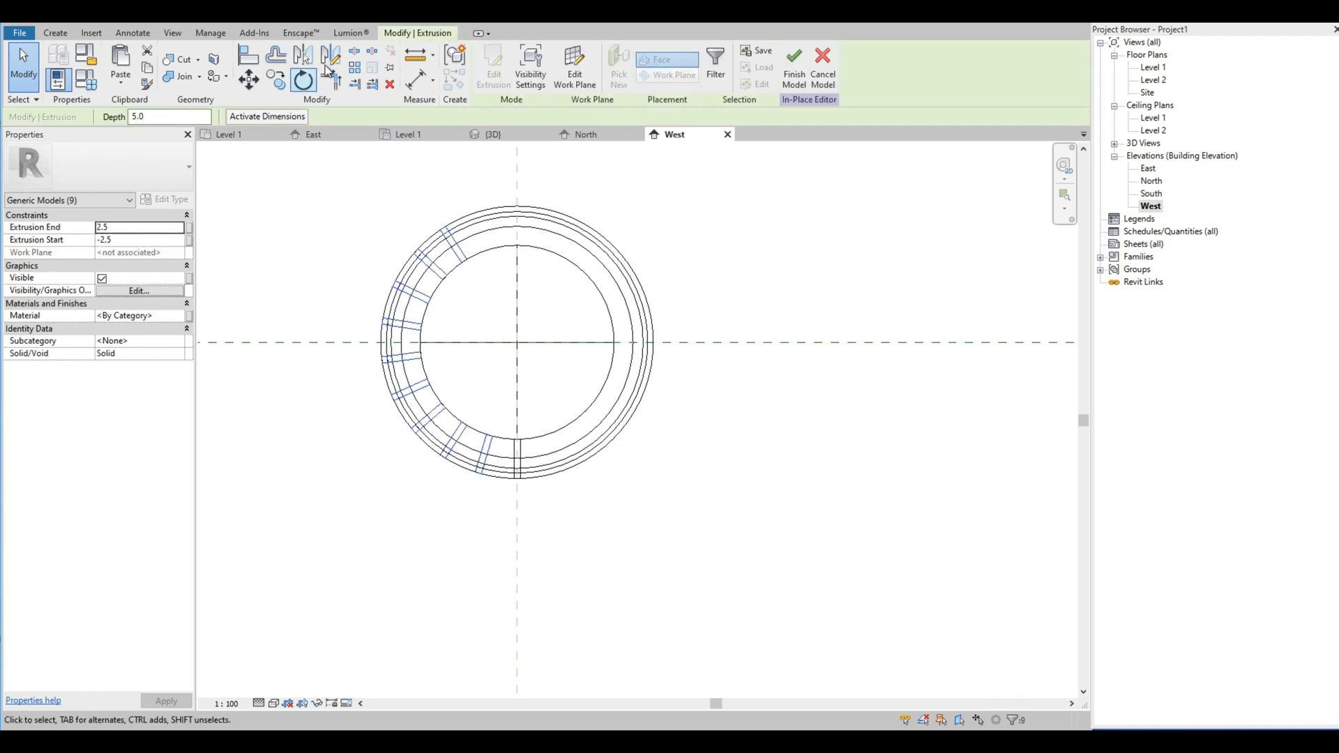
{"action": "left_click", "coordinate": [304, 56]}
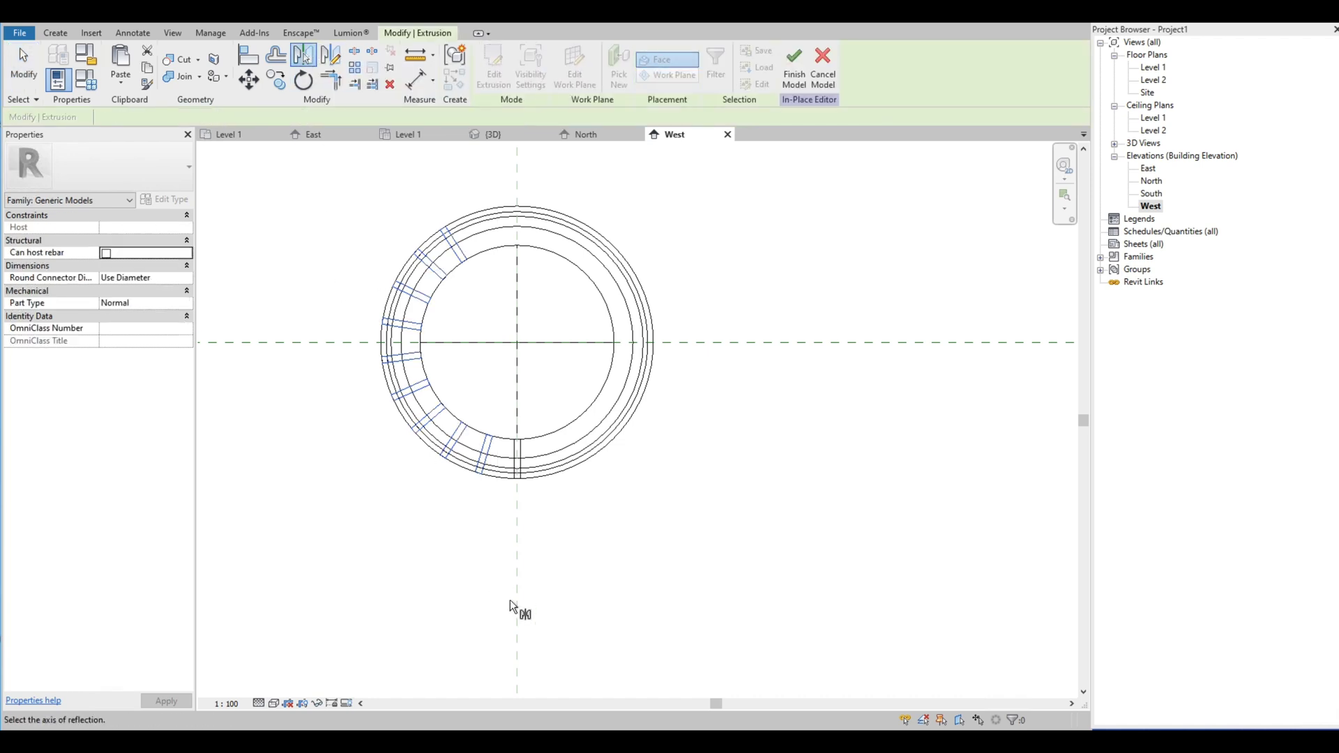
{"action": "left_click", "coordinate": [520, 528]}
{"action": "key", "text": "Escape"}
{"action": "scroll", "coordinate": [436, 233], "scroll_direction": "down", "scroll_amount": 4}
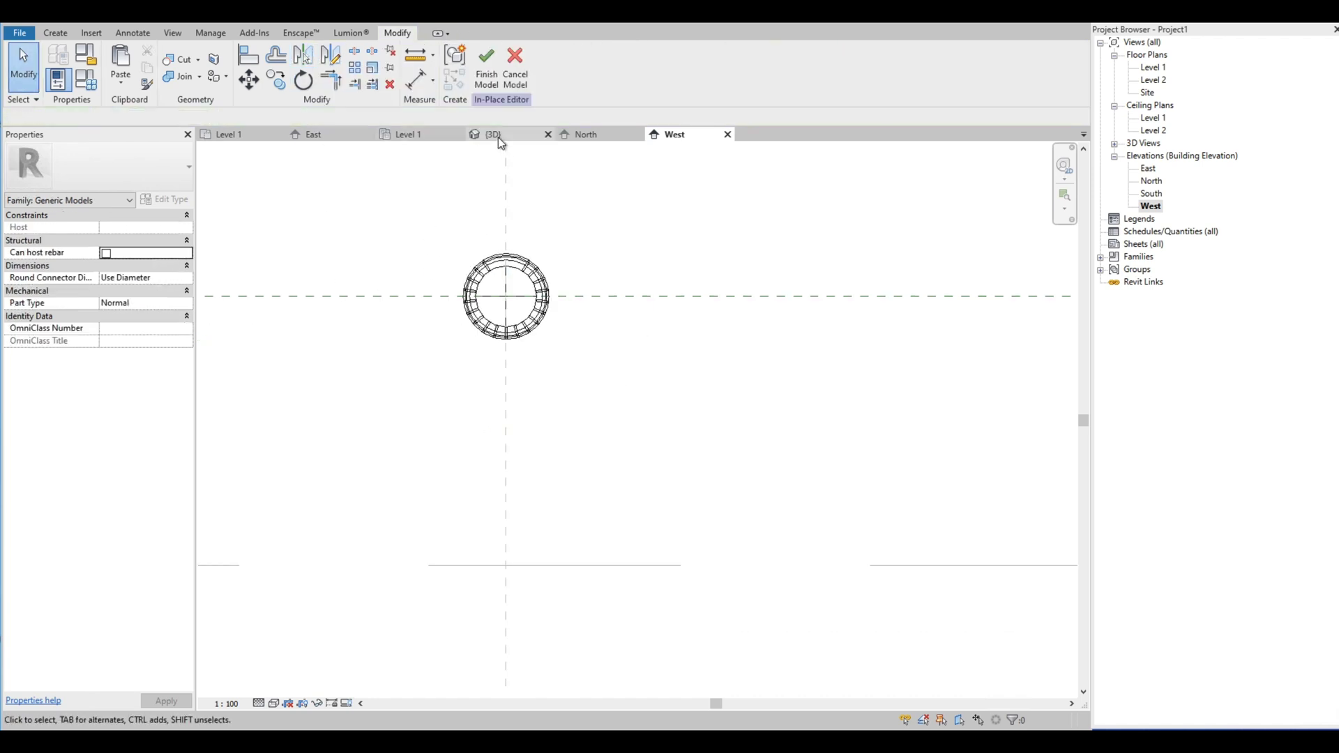
Step: Set the 3D view's visual style to Shaded and inspect the ribs around the motor body
{"action": "left_click", "coordinate": [498, 137]}
{"action": "left_click", "coordinate": [274, 705]}
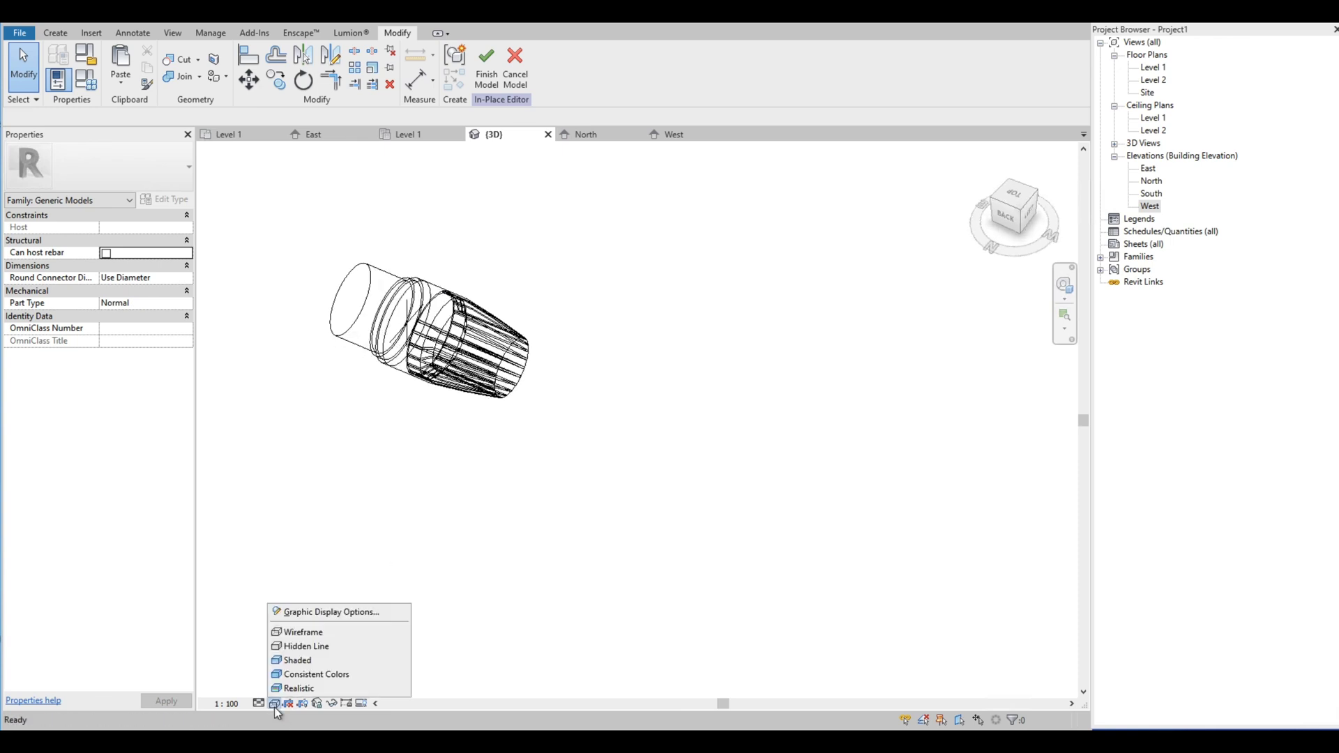
{"action": "left_click", "coordinate": [292, 660]}
{"action": "middle_click_drag", "start_coordinate": [641, 392], "coordinate": [517, 293], "text": "shift"}
{"action": "scroll", "coordinate": [516, 293], "scroll_direction": "up", "scroll_amount": 3}
{"action": "mouse_move", "coordinate": [597, 227]}
{"action": "middle_mouse_down", "text": "shift"}
{"action": "mouse_move", "coordinate": [558, 460]}
{"action": "mouse_move", "coordinate": [552, 440]}
{"action": "middle_mouse_up", "text": "shift"}
{"action": "scroll", "coordinate": [524, 313], "scroll_direction": "up", "scroll_amount": 3}
{"action": "scroll", "coordinate": [536, 582], "scroll_direction": "down", "scroll_amount": 2}
{"action": "middle_click_drag", "start_coordinate": [537, 586], "coordinate": [520, 454], "text": "shift"}
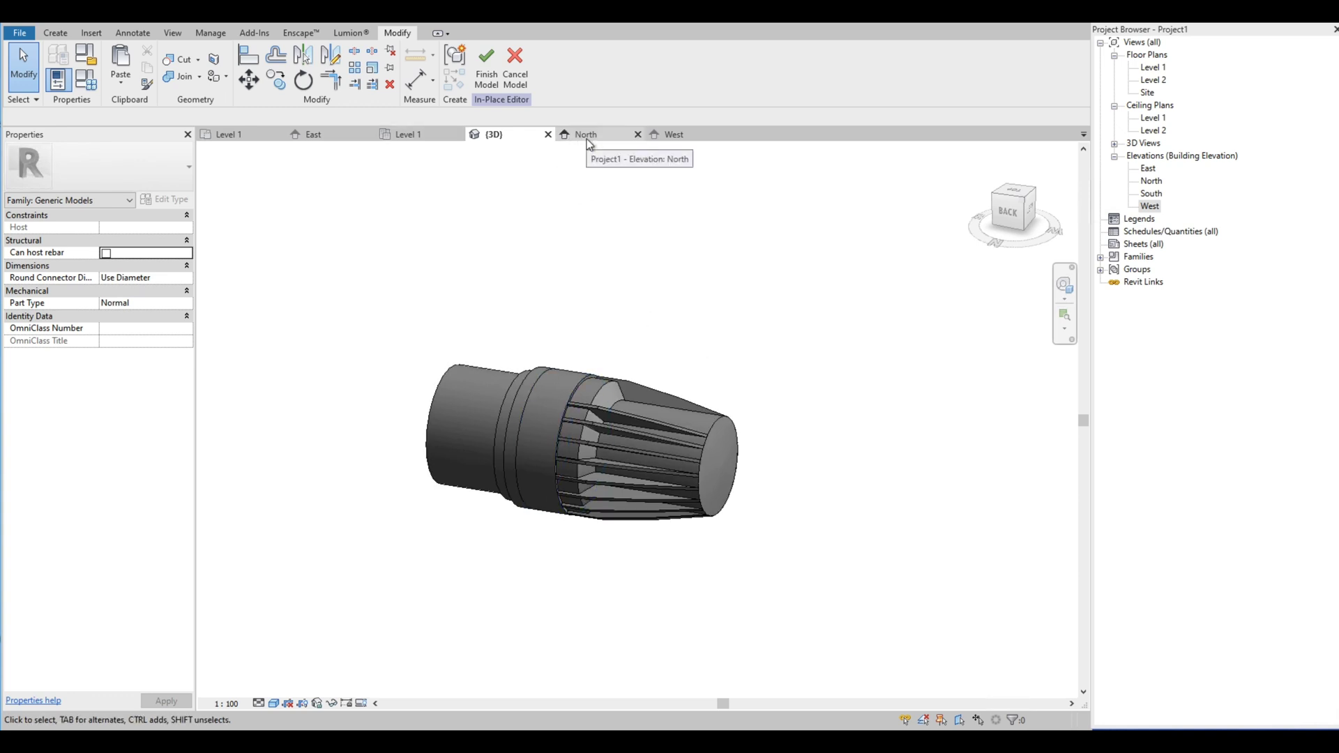
Step: Set the West elevation's visual style to Hidden Line
{"action": "left_click", "coordinate": [673, 134]}
{"action": "scroll", "coordinate": [499, 246], "scroll_direction": "up", "scroll_amount": 6}
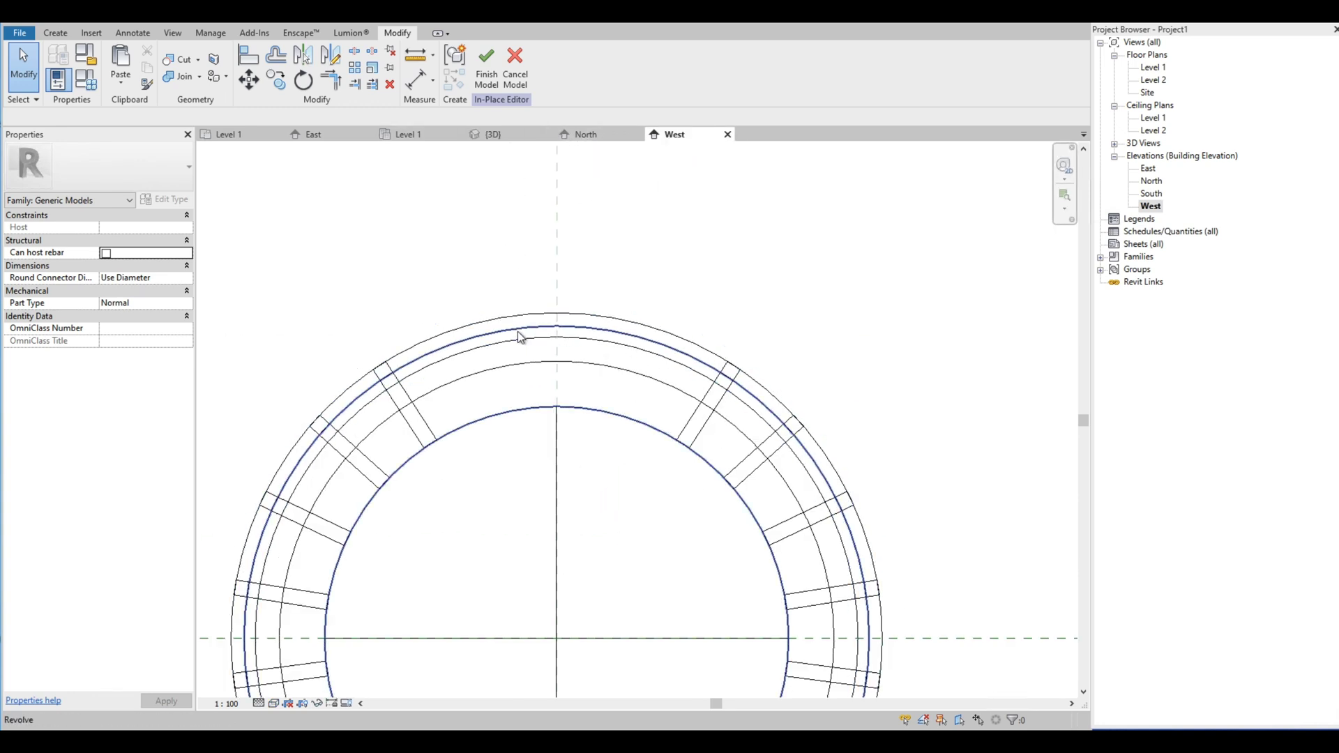
{"action": "left_click", "coordinate": [519, 343]}
{"action": "scroll", "coordinate": [584, 258], "scroll_direction": "down", "scroll_amount": 2}
{"action": "left_click", "coordinate": [273, 703]}
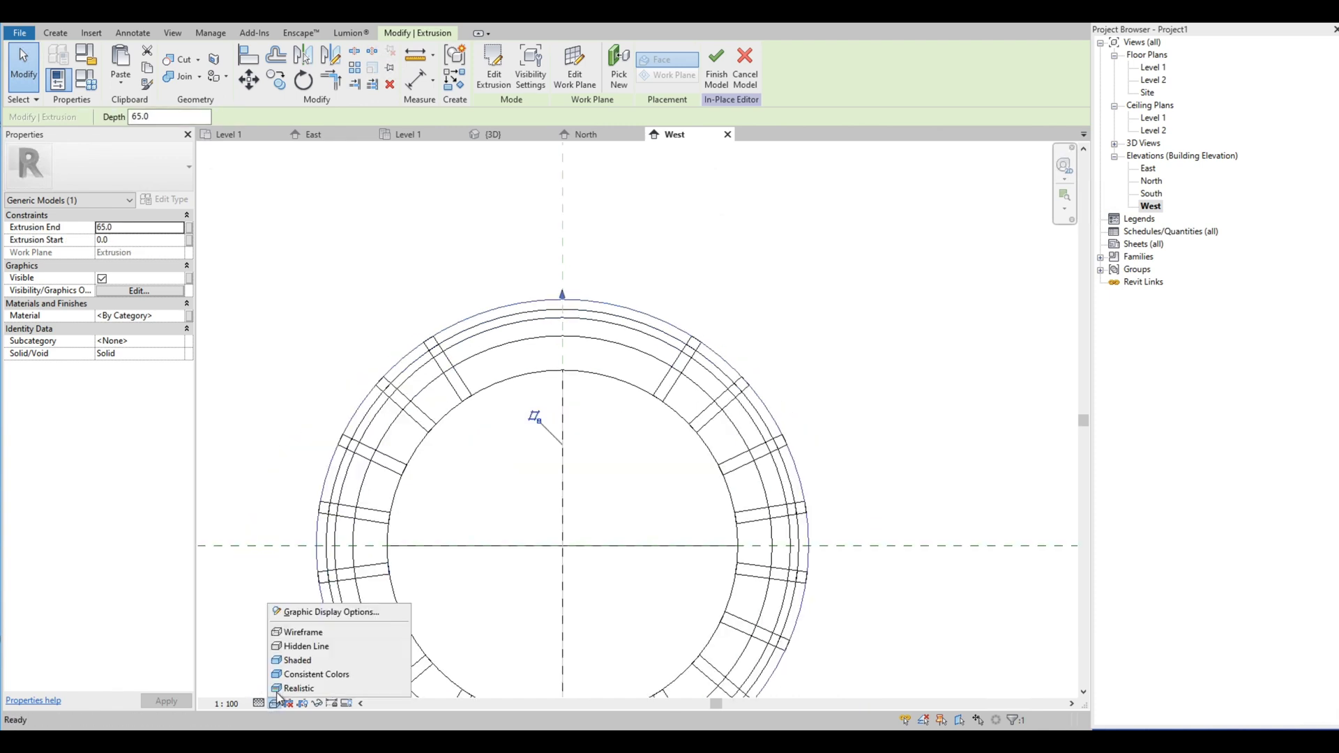
{"action": "left_click", "coordinate": [297, 647]}
{"action": "left_click", "coordinate": [656, 256]}
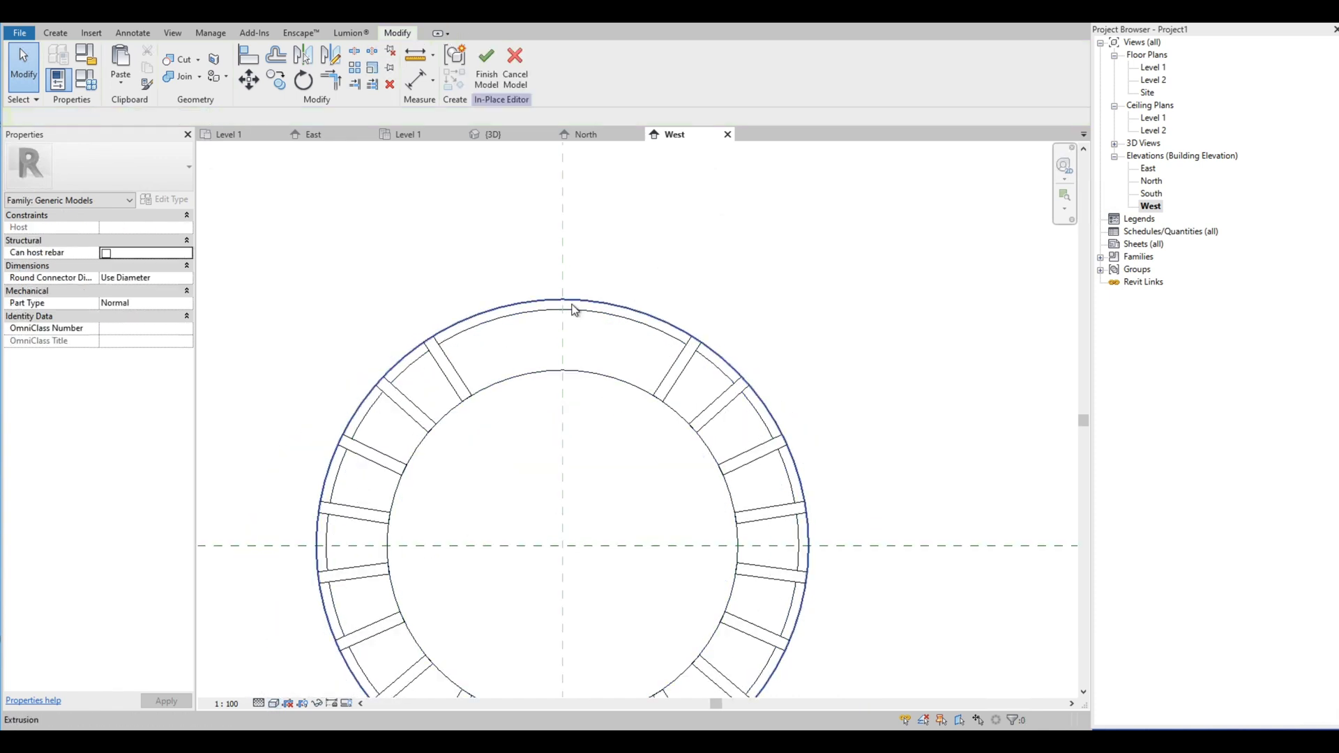
{"action": "scroll", "coordinate": [583, 293], "scroll_direction": "down", "scroll_amount": 5}
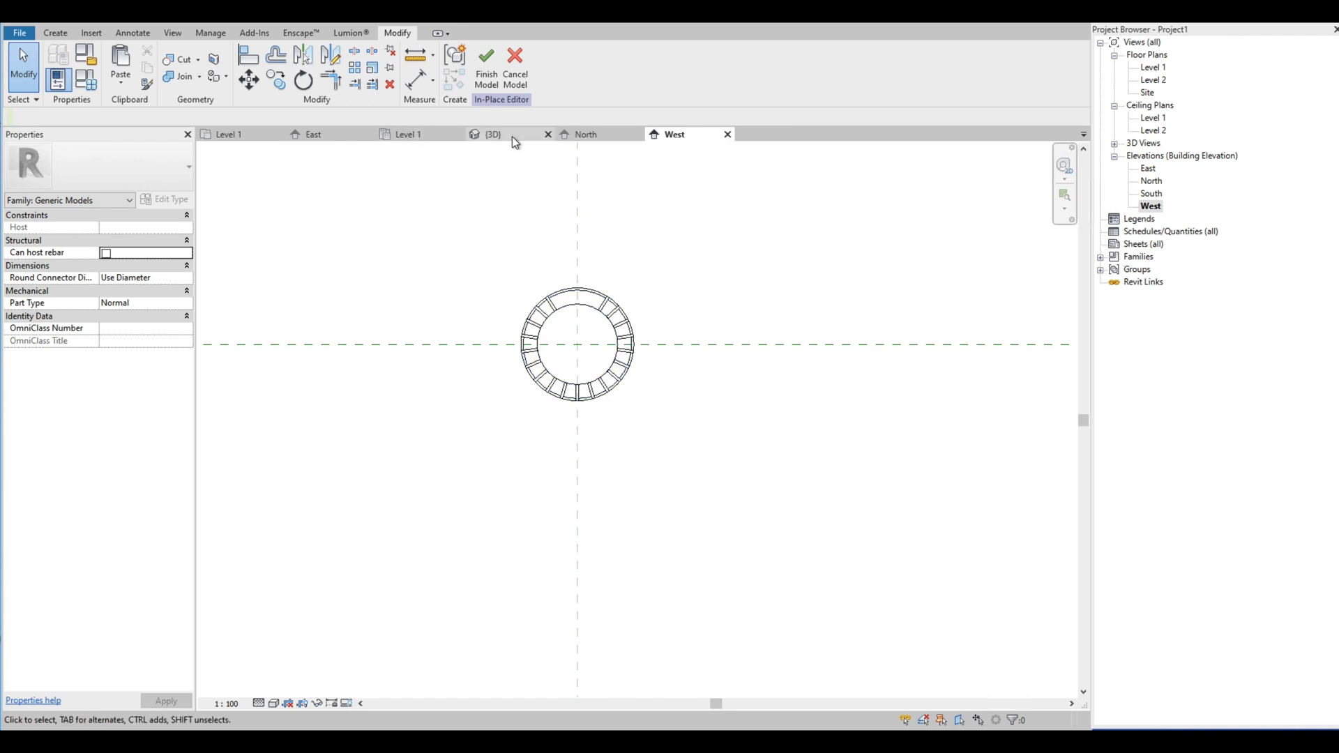
Step: Finish the in-place model, copy the pump image from the East elevation and paste it into the West elevation beside the model
{"action": "left_click", "coordinate": [310, 134]}
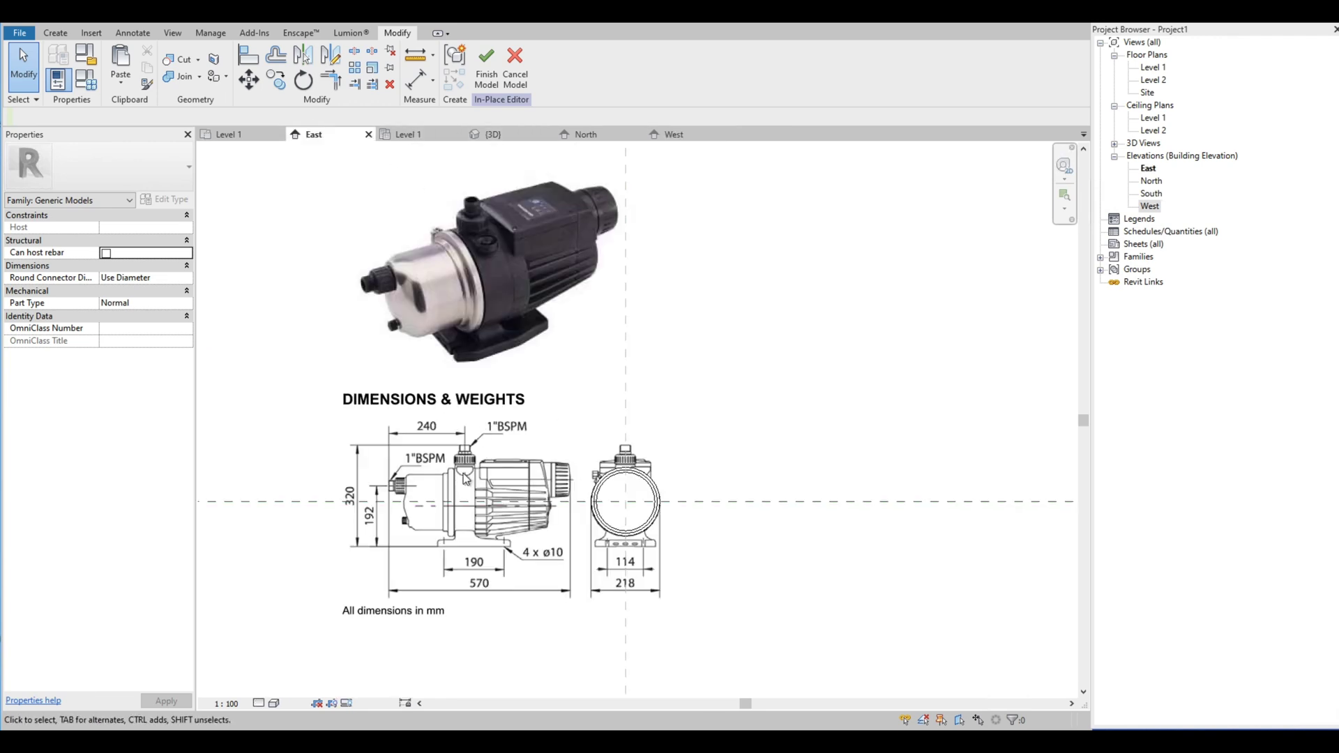
{"action": "scroll", "coordinate": [516, 412], "scroll_direction": "down", "scroll_amount": 3}
{"action": "left_click", "coordinate": [486, 421]}
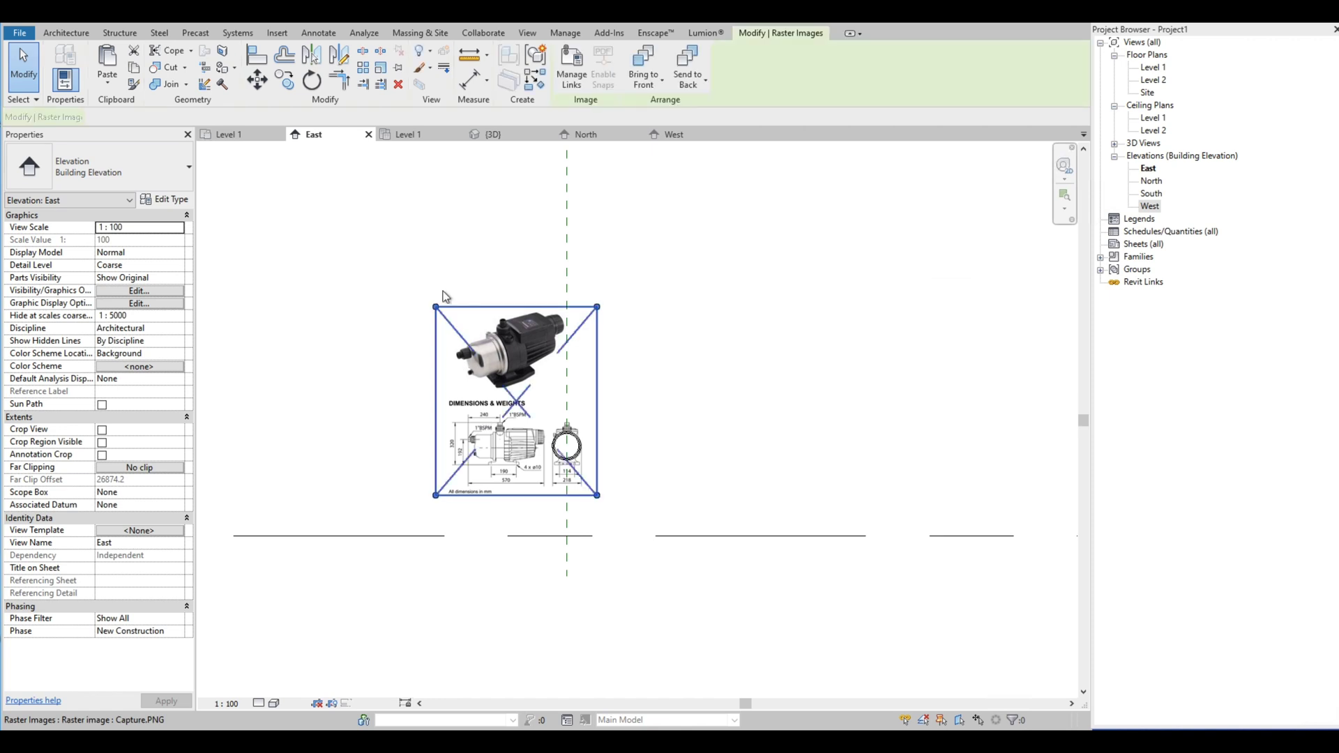
{"action": "left_click", "coordinate": [674, 135]}
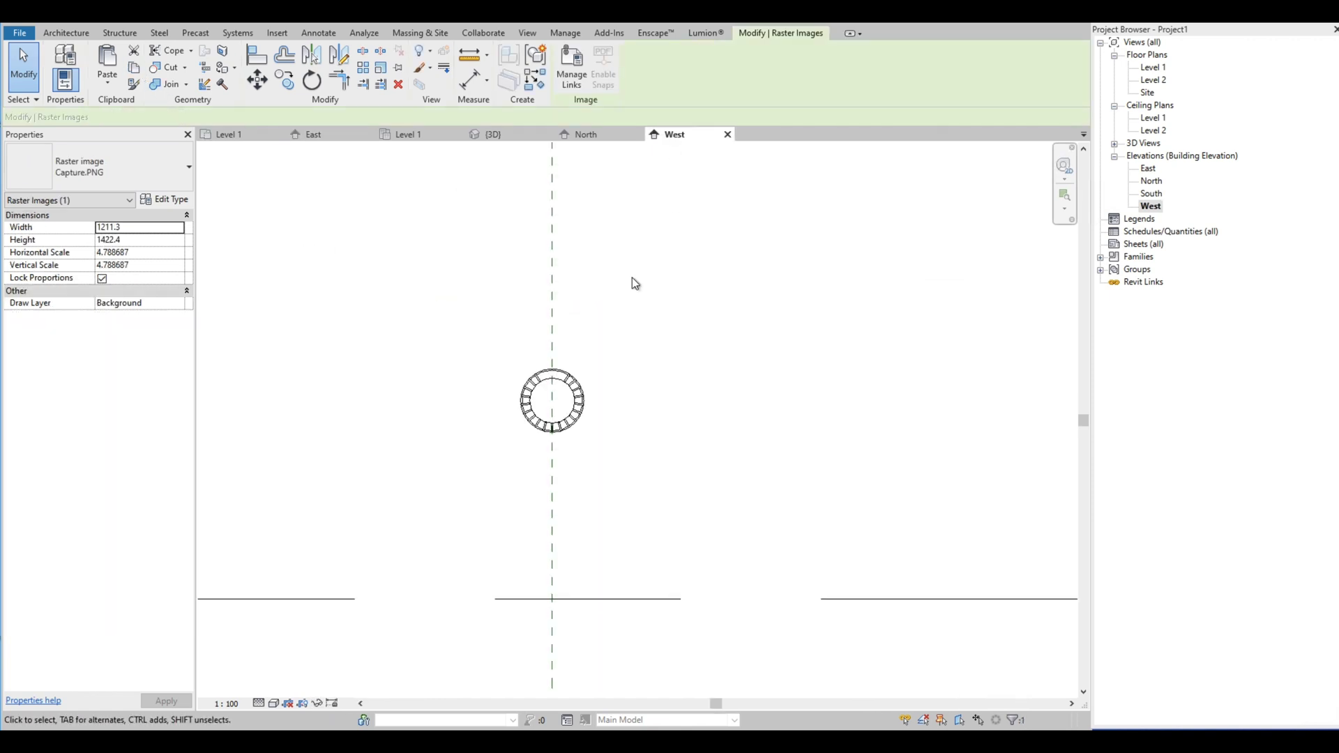
{"action": "left_click", "coordinate": [113, 76]}
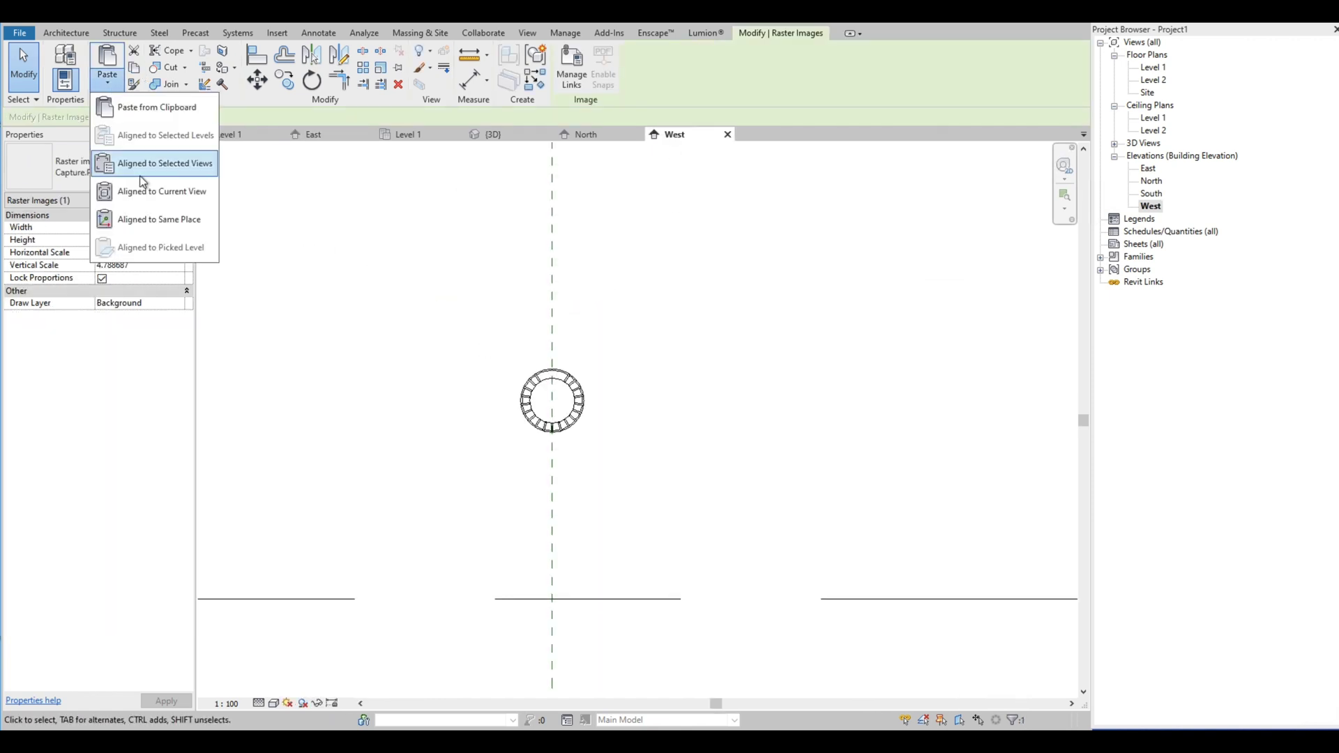
{"action": "left_click", "coordinate": [143, 108]}
{"action": "left_click", "coordinate": [480, 560]}
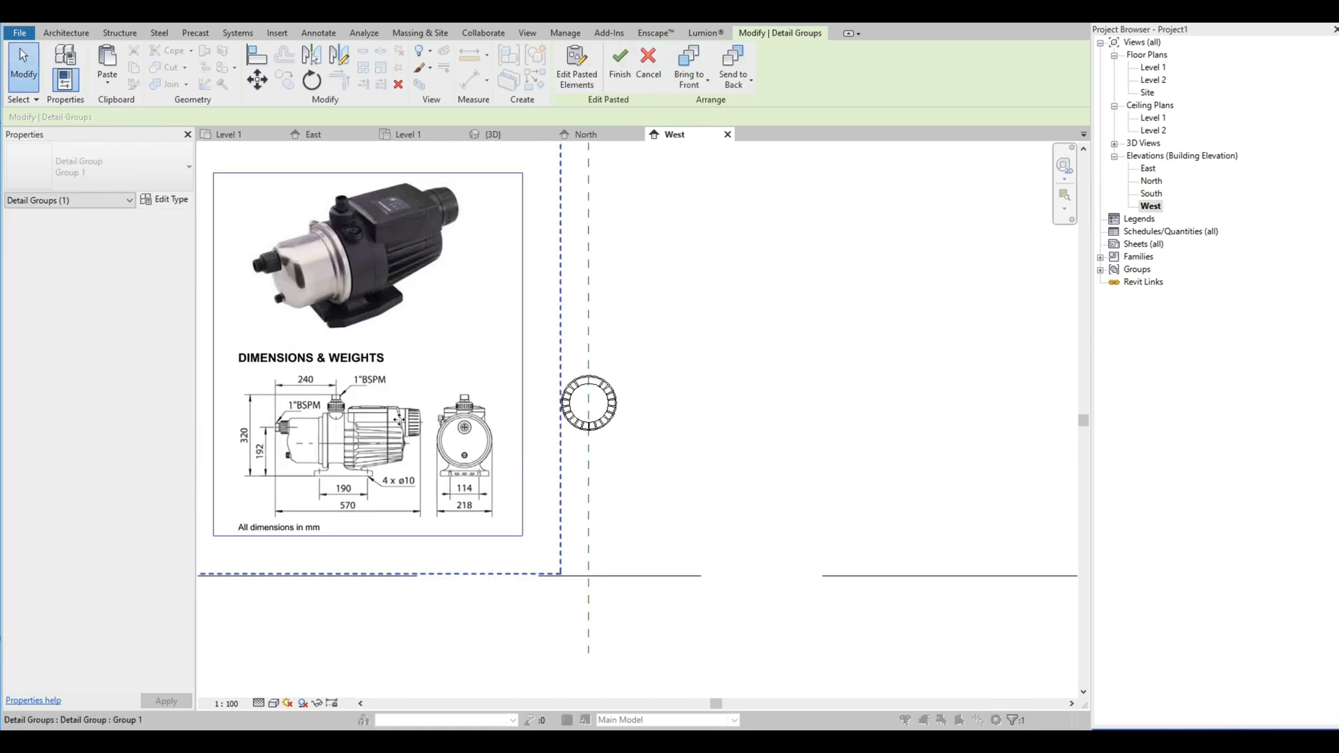
{"action": "left_click_drag", "start_coordinate": [399, 419], "coordinate": [407, 385]}
{"action": "middle_click_drag", "start_coordinate": [440, 404], "coordinate": [467, 493]}
Step: Move the pasted image with Constrain off so the end view's lowest circle point meets the bottom of the modelled ring on the centreline
{"action": "scroll", "coordinate": [464, 488], "scroll_direction": "up", "scroll_amount": 3}
{"action": "key", "text": "m"}
{"action": "key", "text": "v"}
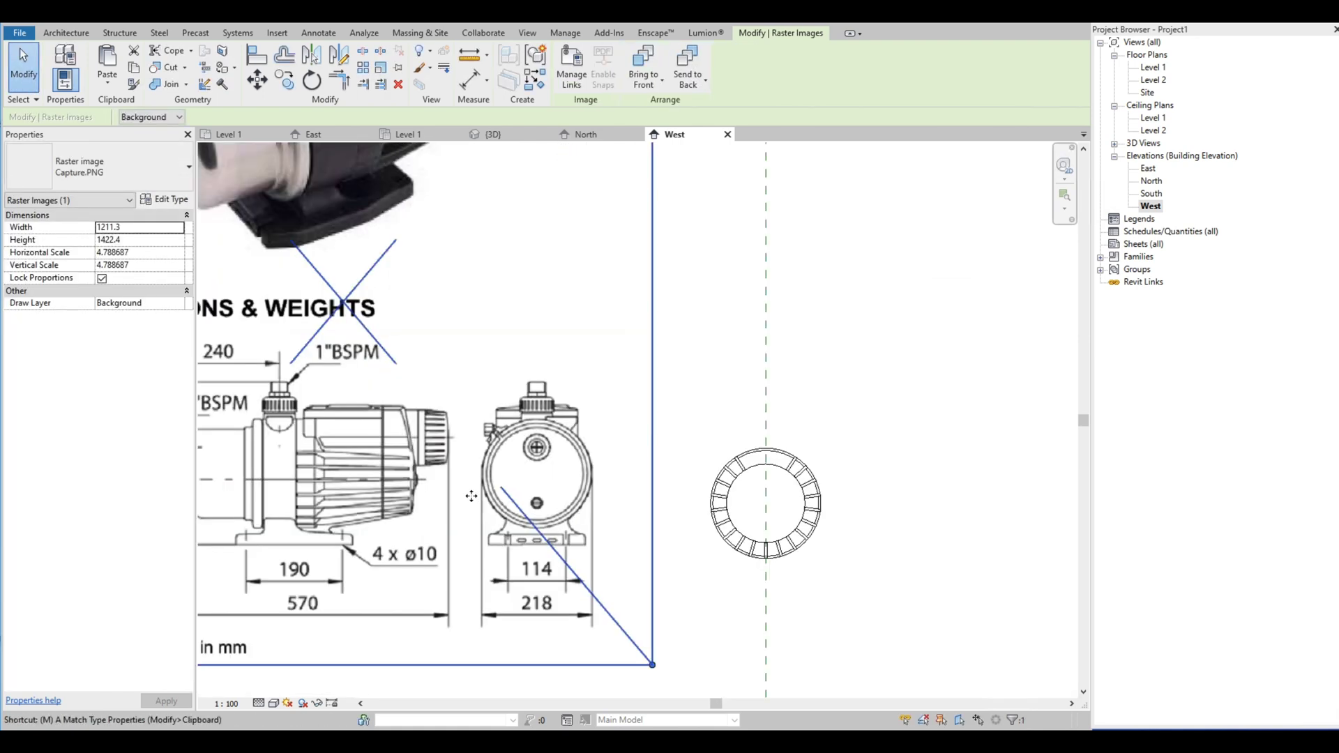
{"action": "scroll", "coordinate": [549, 526], "scroll_direction": "up", "scroll_amount": 2}
{"action": "left_click", "coordinate": [549, 529]}
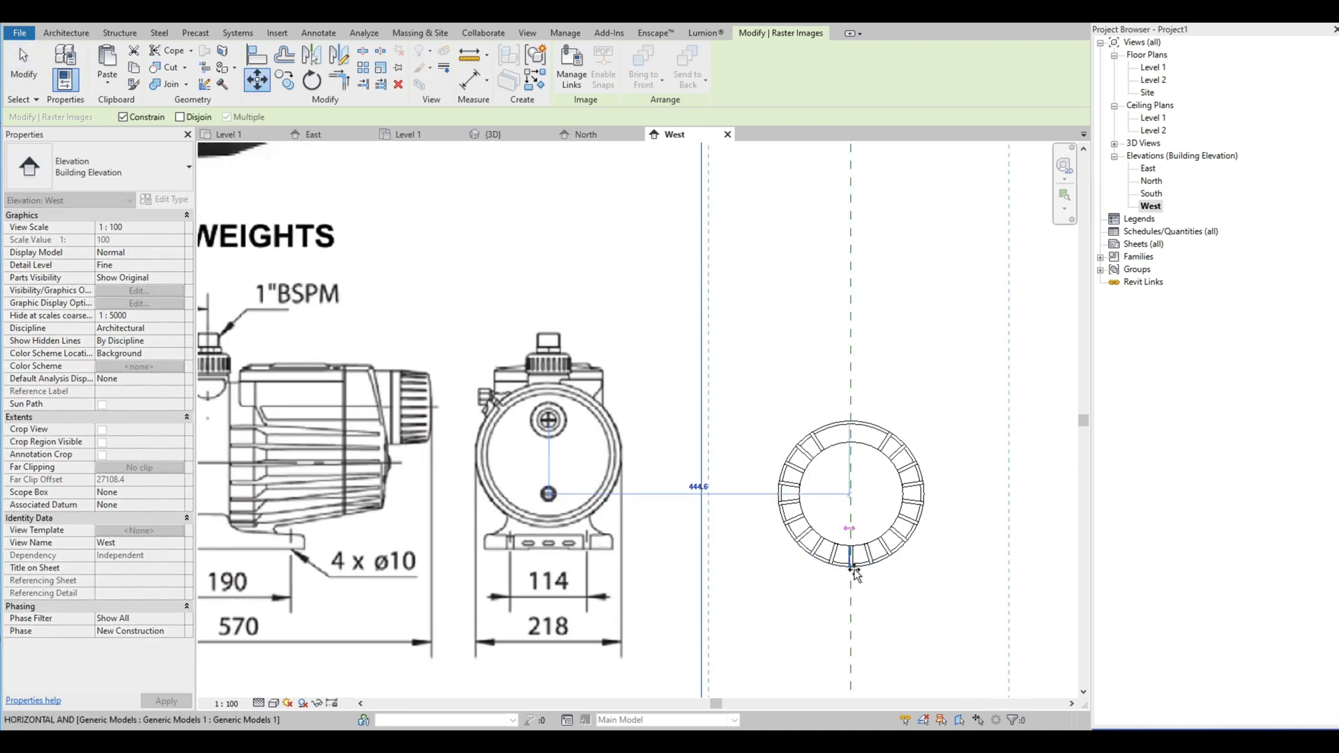
{"action": "left_click", "coordinate": [123, 117]}
{"action": "scroll", "coordinate": [913, 622], "scroll_direction": "up", "scroll_amount": 2}
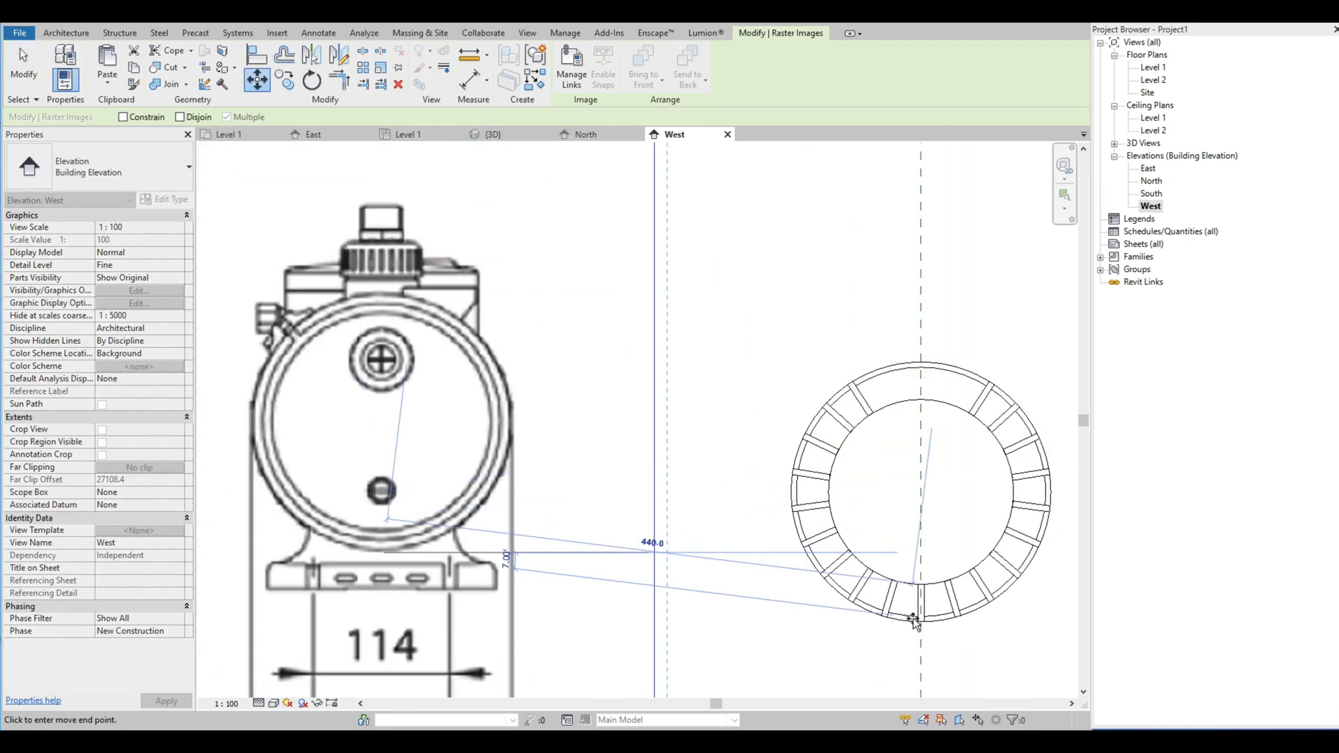
{"action": "scroll", "coordinate": [921, 623], "scroll_direction": "up", "scroll_amount": 2}
{"action": "left_click", "coordinate": [921, 623]}
{"action": "scroll", "coordinate": [906, 488], "scroll_direction": "down", "scroll_amount": 4}
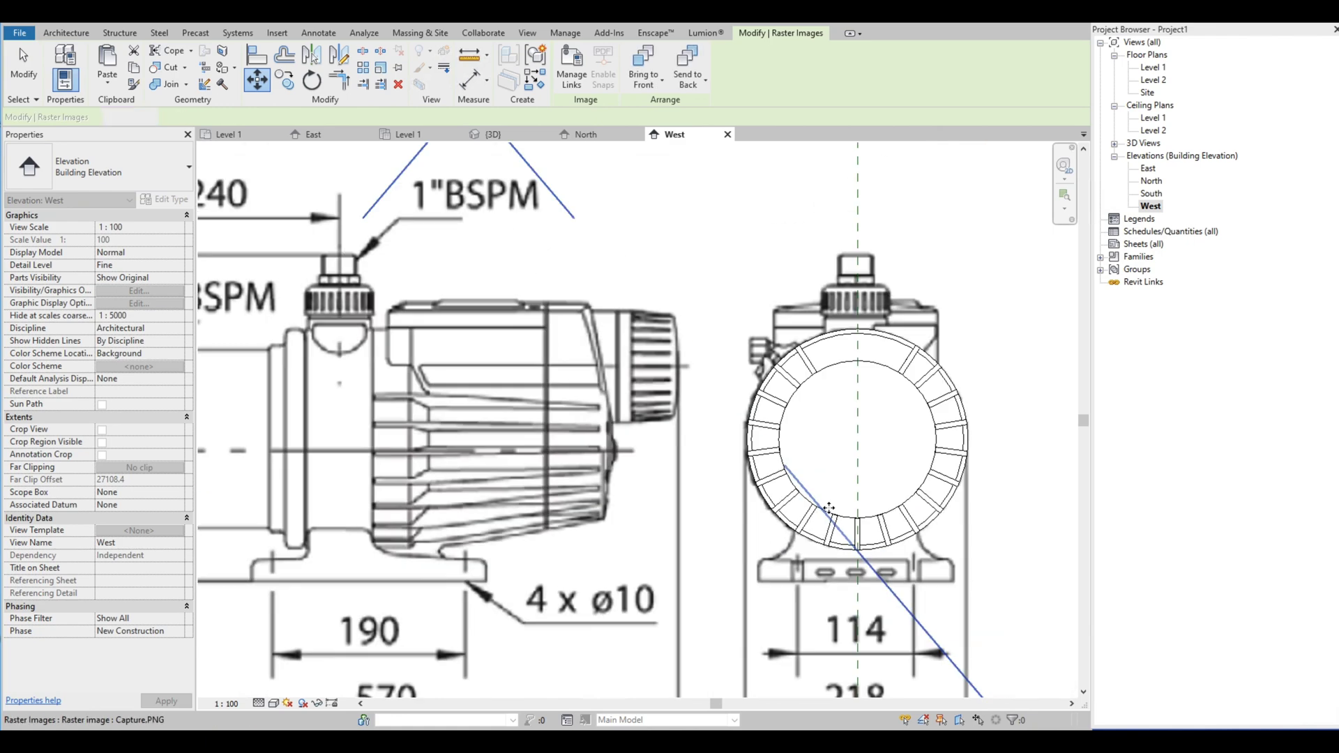
{"action": "scroll", "coordinate": [904, 430], "scroll_direction": "up", "scroll_amount": 4}
{"action": "key", "text": "Escape"}
{"action": "scroll", "coordinate": [756, 308], "scroll_direction": "down", "scroll_amount": 1}
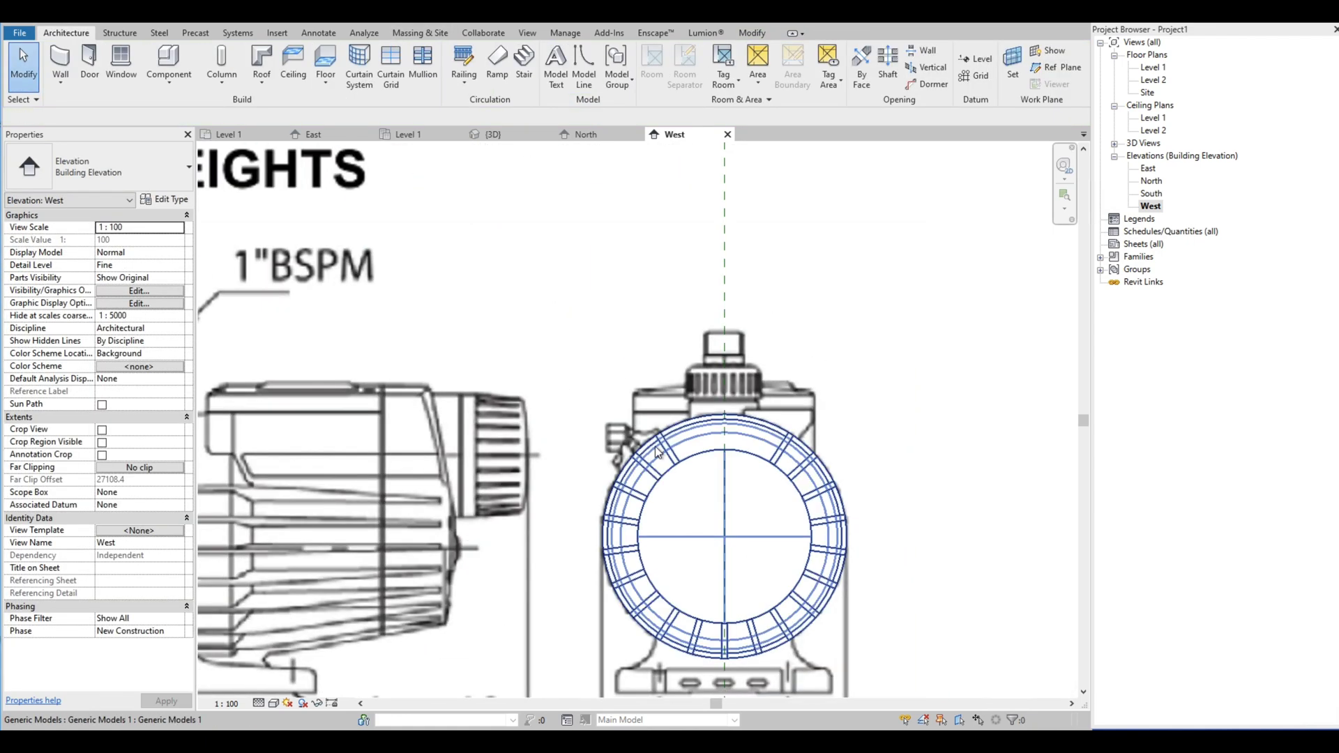
Step: Reopen the pump's in-place model for editing and start a solid extrusion on a work plane picked from the modelled ring's face
{"action": "left_click", "coordinate": [638, 450]}
{"action": "left_click", "coordinate": [581, 88]}
{"action": "left_click", "coordinate": [572, 77]}
{"action": "scroll", "coordinate": [884, 453], "scroll_direction": "up", "scroll_amount": 1}
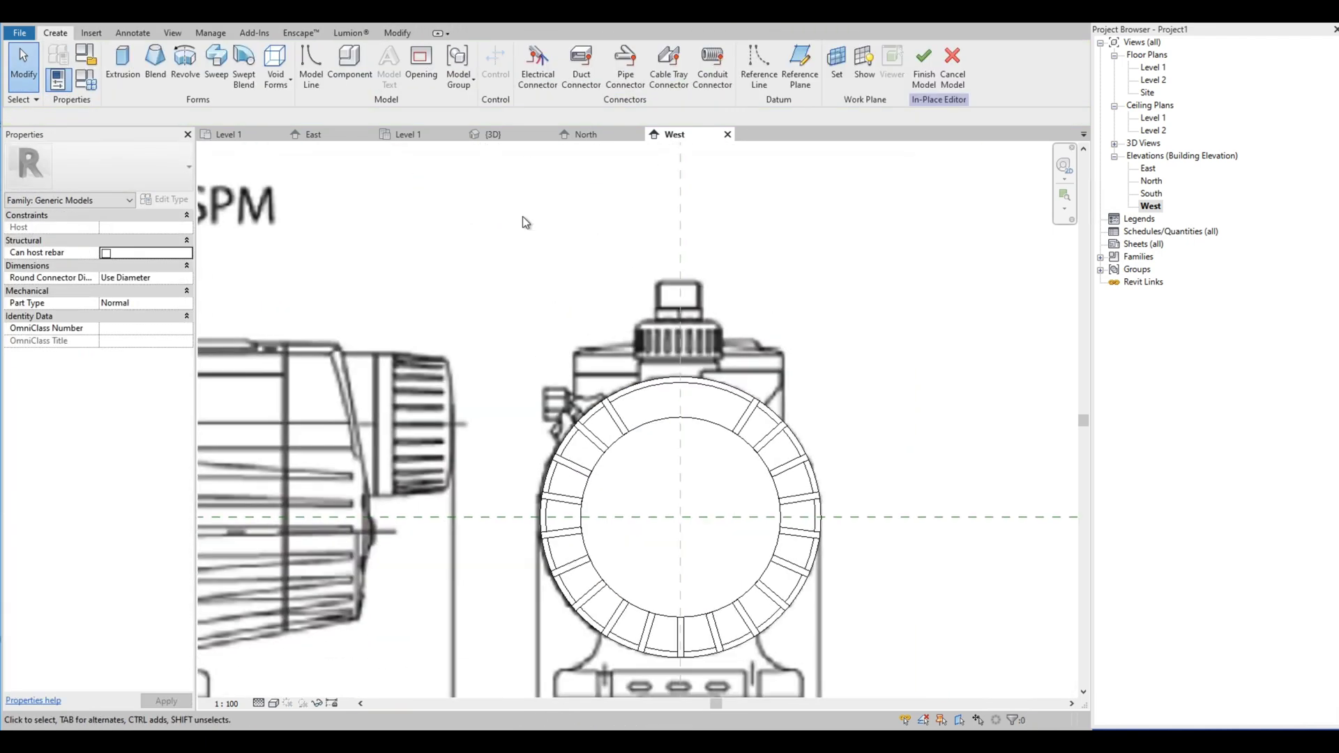
{"action": "left_click", "coordinate": [122, 57]}
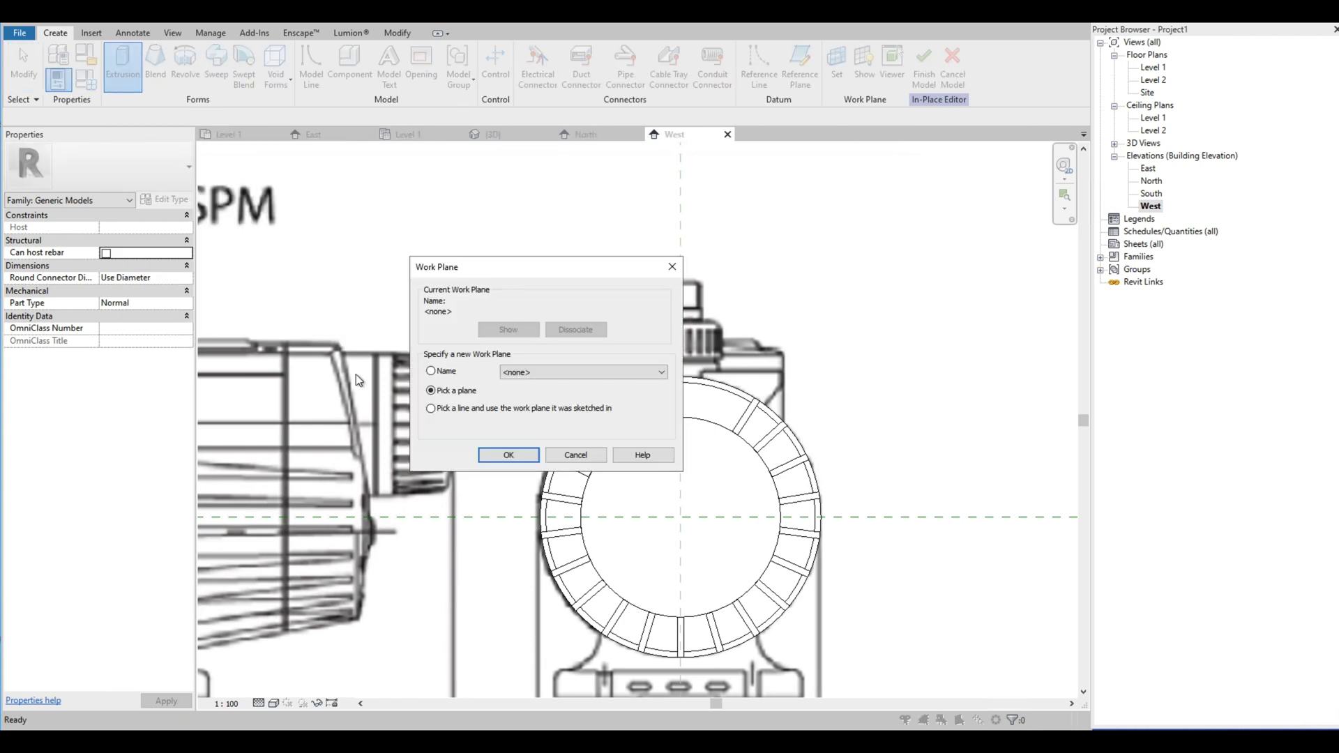
{"action": "left_click", "coordinate": [509, 455]}
{"action": "scroll", "coordinate": [726, 382], "scroll_direction": "up", "scroll_amount": 6}
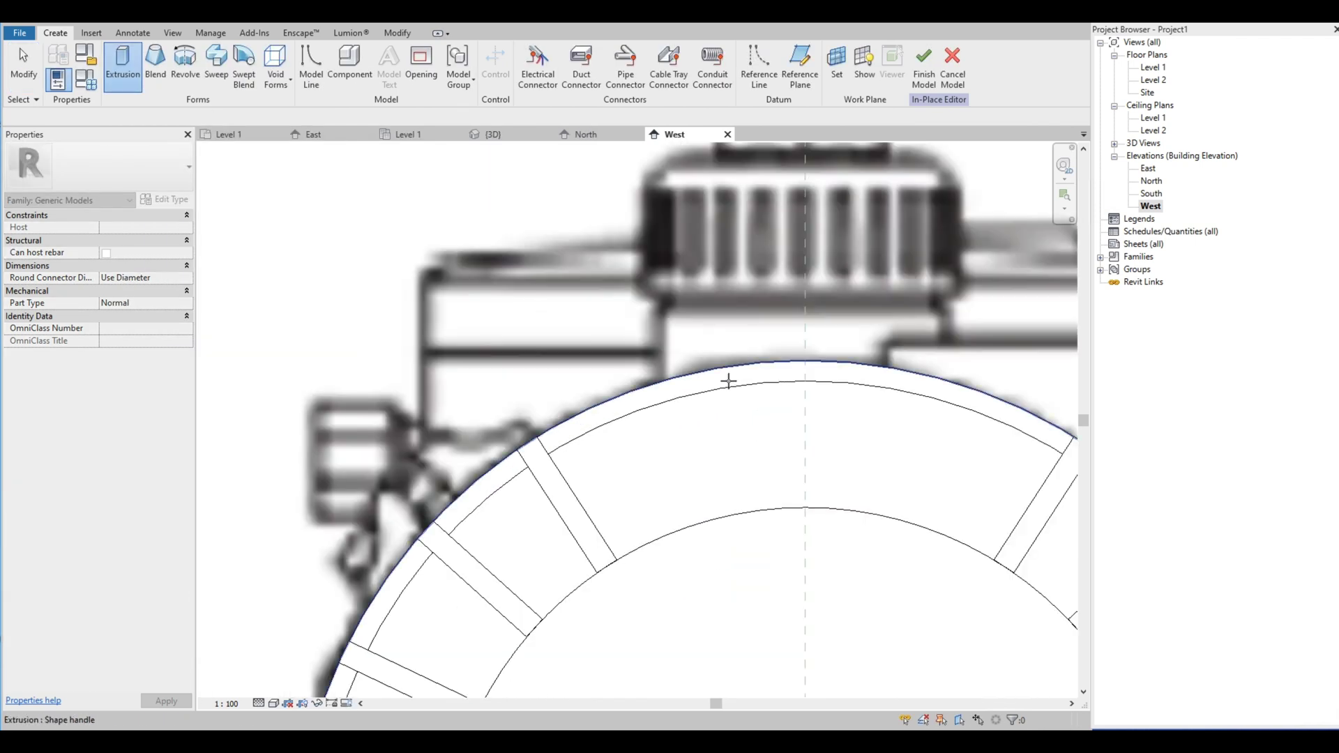
{"action": "scroll", "coordinate": [637, 333], "scroll_direction": "down", "scroll_amount": 5}
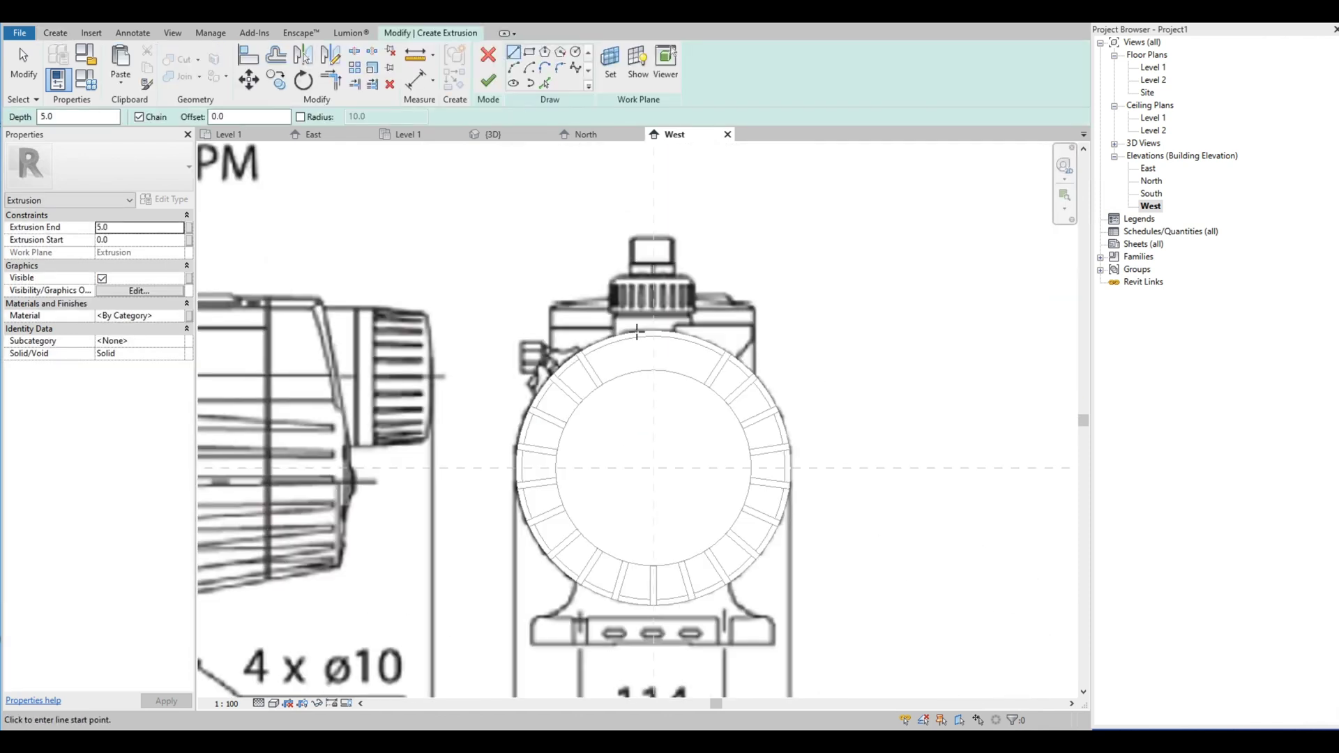
Step: Sketch a rectangle over the upper housing in the end view, spanning its full width from its top edge
{"action": "left_click", "coordinate": [530, 51]}
{"action": "scroll", "coordinate": [551, 307], "scroll_direction": "up", "scroll_amount": 5}
{"action": "left_click", "coordinate": [549, 304]}
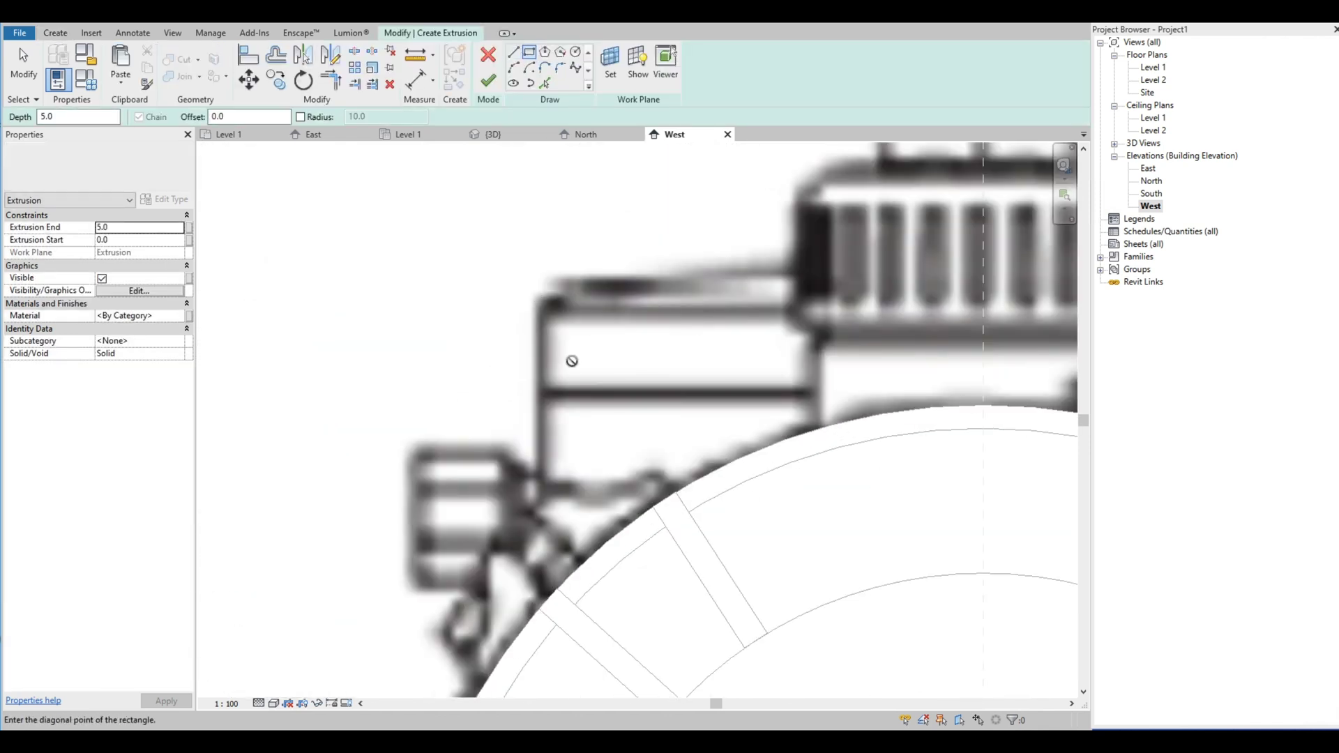
{"action": "scroll", "coordinate": [572, 361], "scroll_direction": "down", "scroll_amount": 5}
{"action": "scroll", "coordinate": [693, 370], "scroll_direction": "up", "scroll_amount": 1}
{"action": "scroll", "coordinate": [915, 312], "scroll_direction": "up", "scroll_amount": 4}
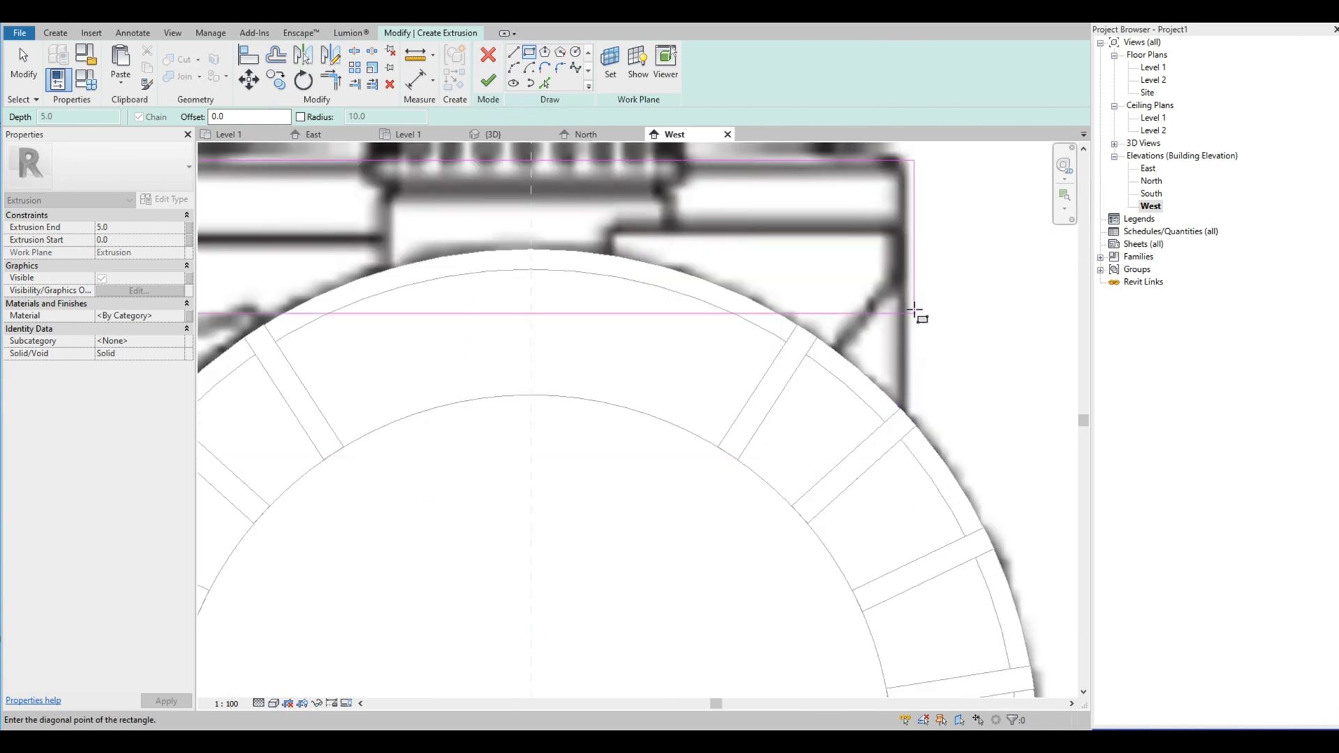
{"action": "left_click", "coordinate": [912, 348]}
{"action": "scroll", "coordinate": [912, 348], "scroll_direction": "down", "scroll_amount": 5}
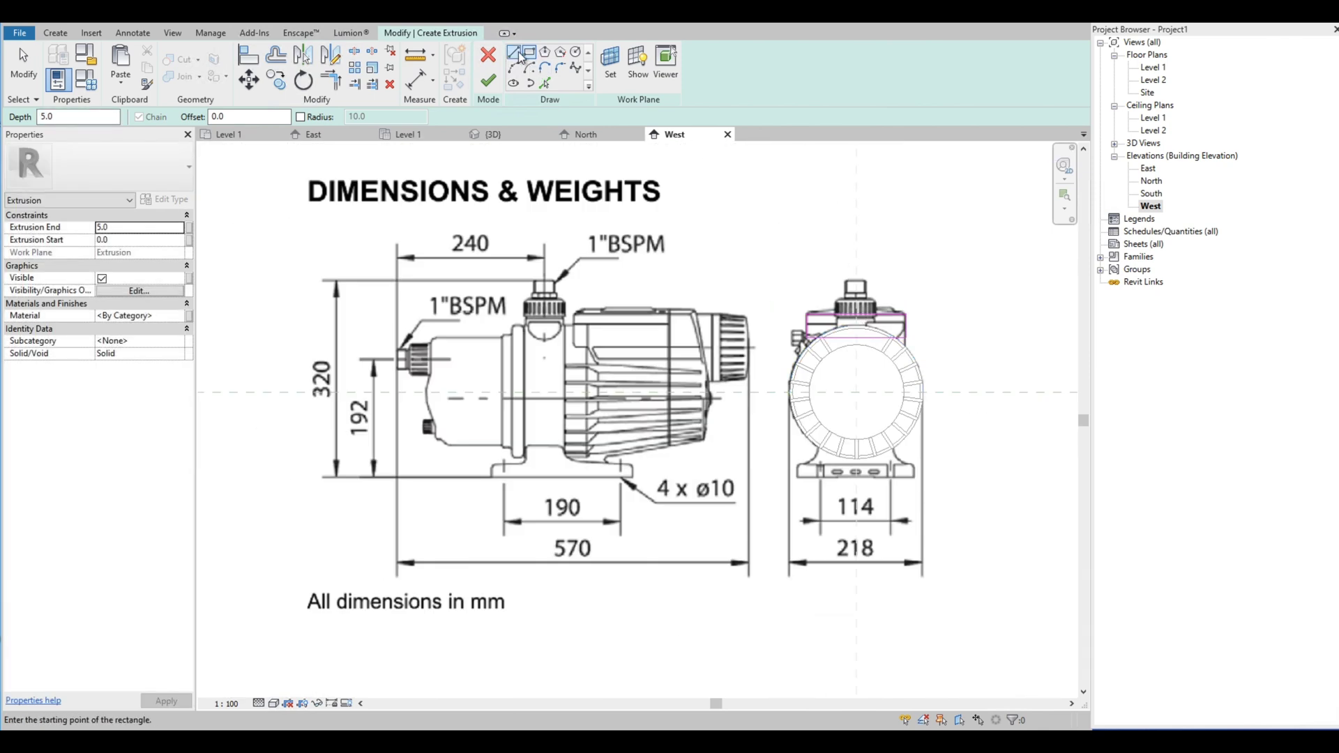
Step: Draw a horizontal sketch line from the housing's lower corner in the image's side view across to the end view
{"action": "left_click", "coordinate": [514, 53]}
{"action": "scroll", "coordinate": [652, 336], "scroll_direction": "up", "scroll_amount": 3}
{"action": "scroll", "coordinate": [385, 314], "scroll_direction": "up", "scroll_amount": 2}
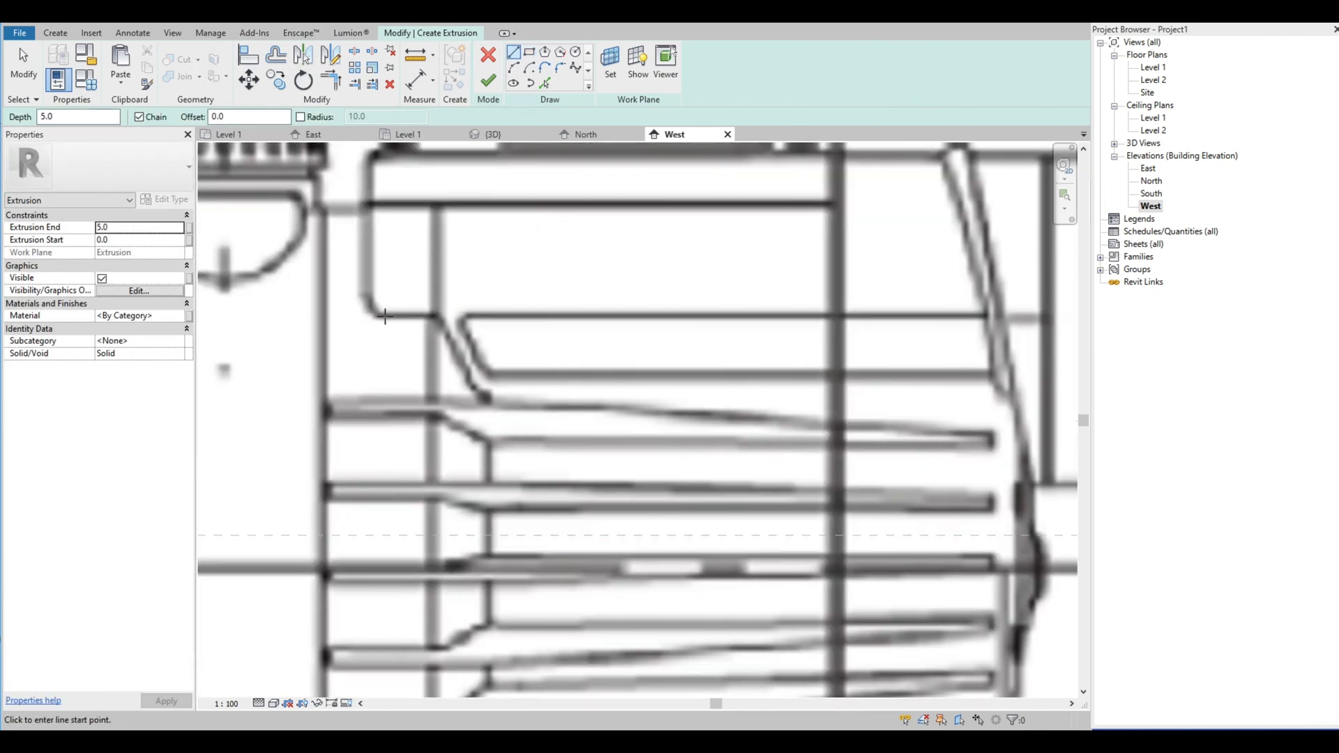
{"action": "left_click", "coordinate": [385, 313]}
{"action": "scroll", "coordinate": [385, 312], "scroll_direction": "down", "scroll_amount": 5}
{"action": "left_click", "coordinate": [760, 313]}
{"action": "scroll", "coordinate": [659, 307], "scroll_direction": "up", "scroll_amount": 7}
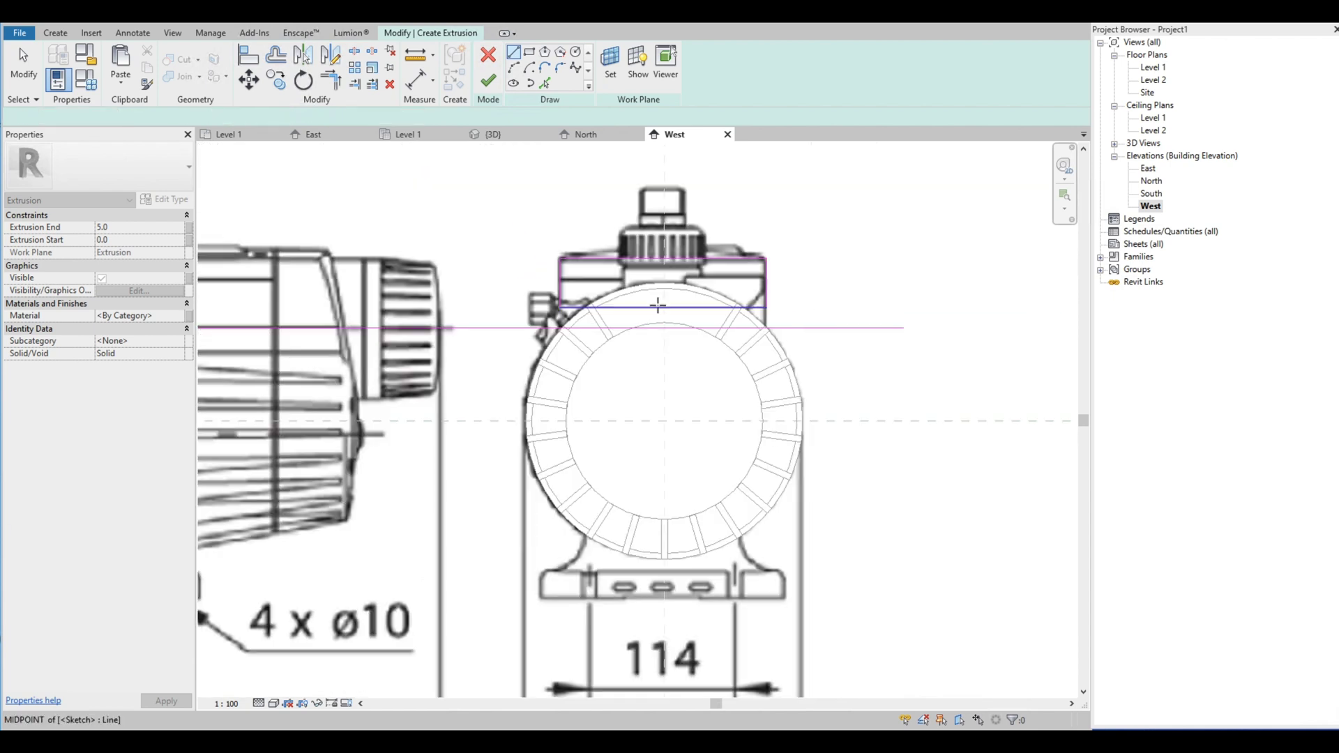
Step: Trim the housing rectangle's two vertical sides to the horizontal line and delete the rectangle's original lower edge
{"action": "key", "text": "Escape"}
{"action": "key", "text": "Escape"}
{"action": "key", "text": "t"}
{"action": "key", "text": "r"}
{"action": "left_click", "coordinate": [458, 269]}
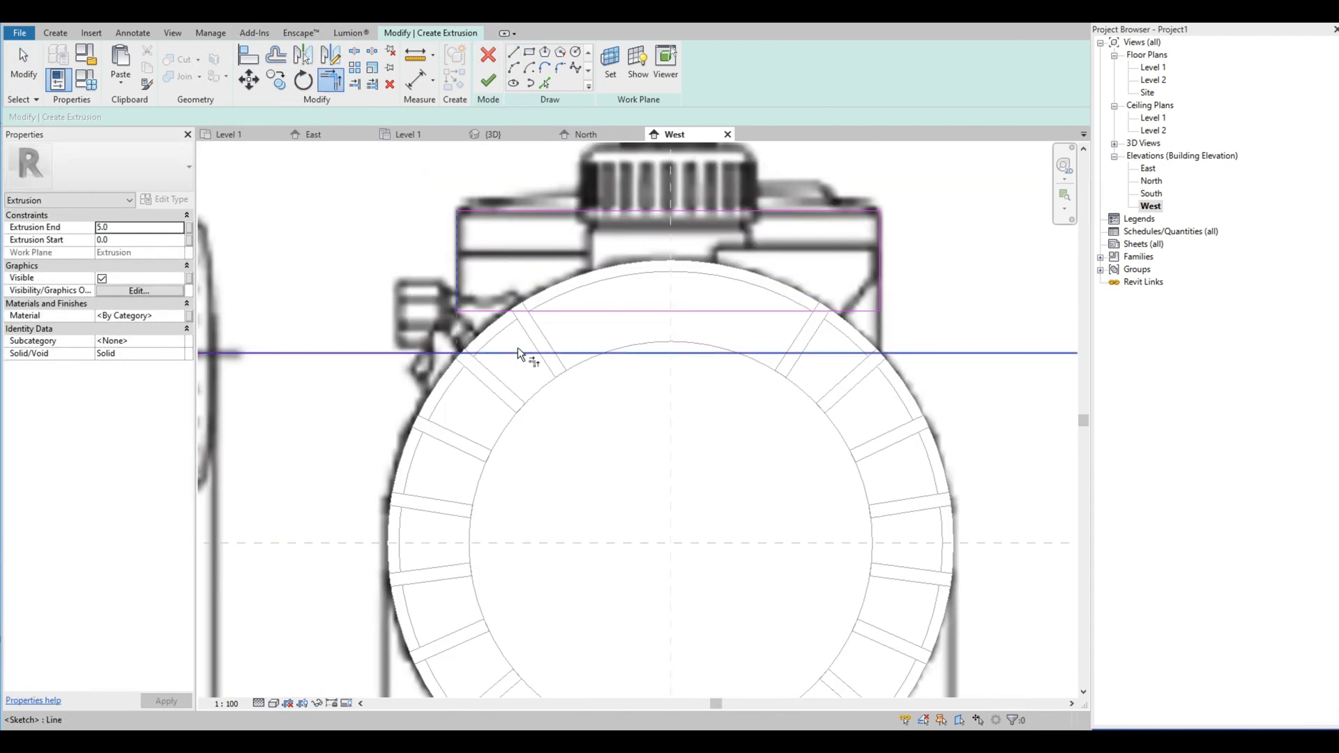
{"action": "left_click", "coordinate": [515, 353]}
{"action": "left_click", "coordinate": [820, 353]}
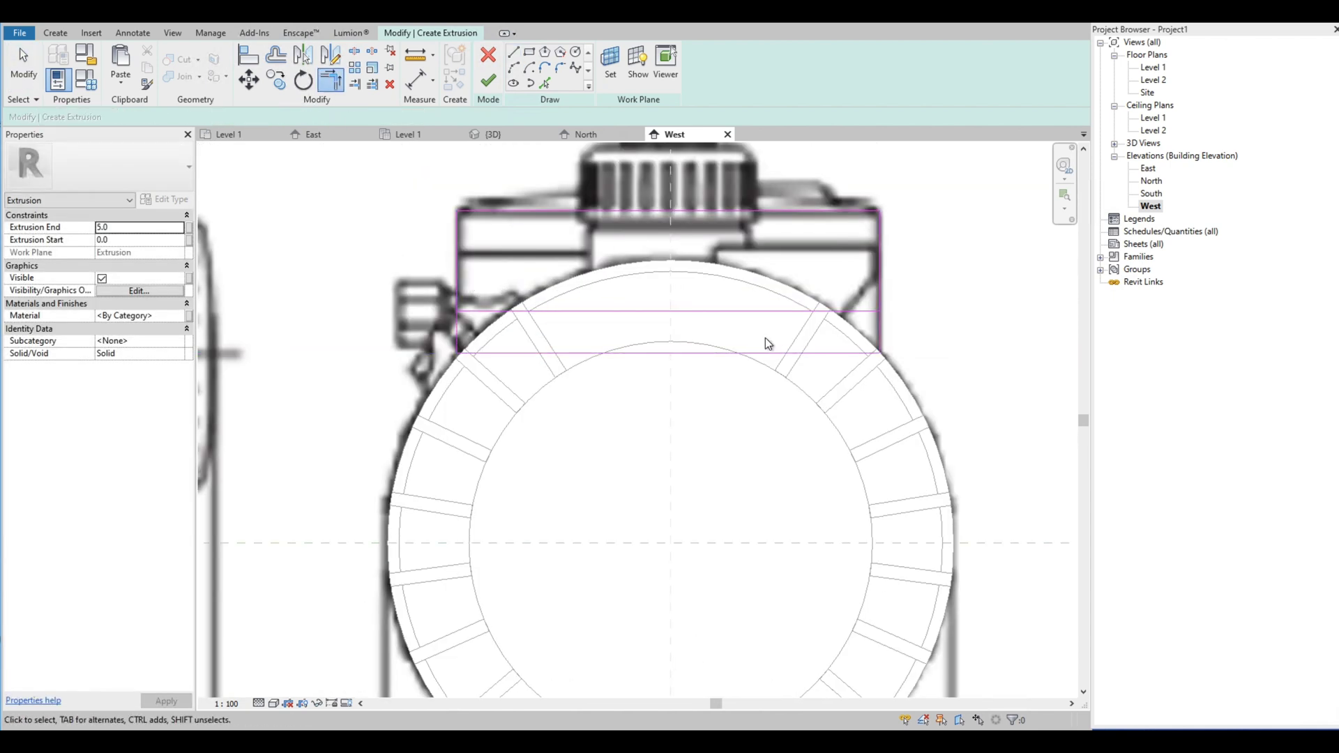
{"action": "left_click", "coordinate": [732, 312]}
{"action": "key", "text": "Delete"}
Step: Set the housing's extrusion end to 215 mm, finish the sketch and inspect the box in the 3D view
{"action": "scroll", "coordinate": [666, 301], "scroll_direction": "down", "scroll_amount": 5}
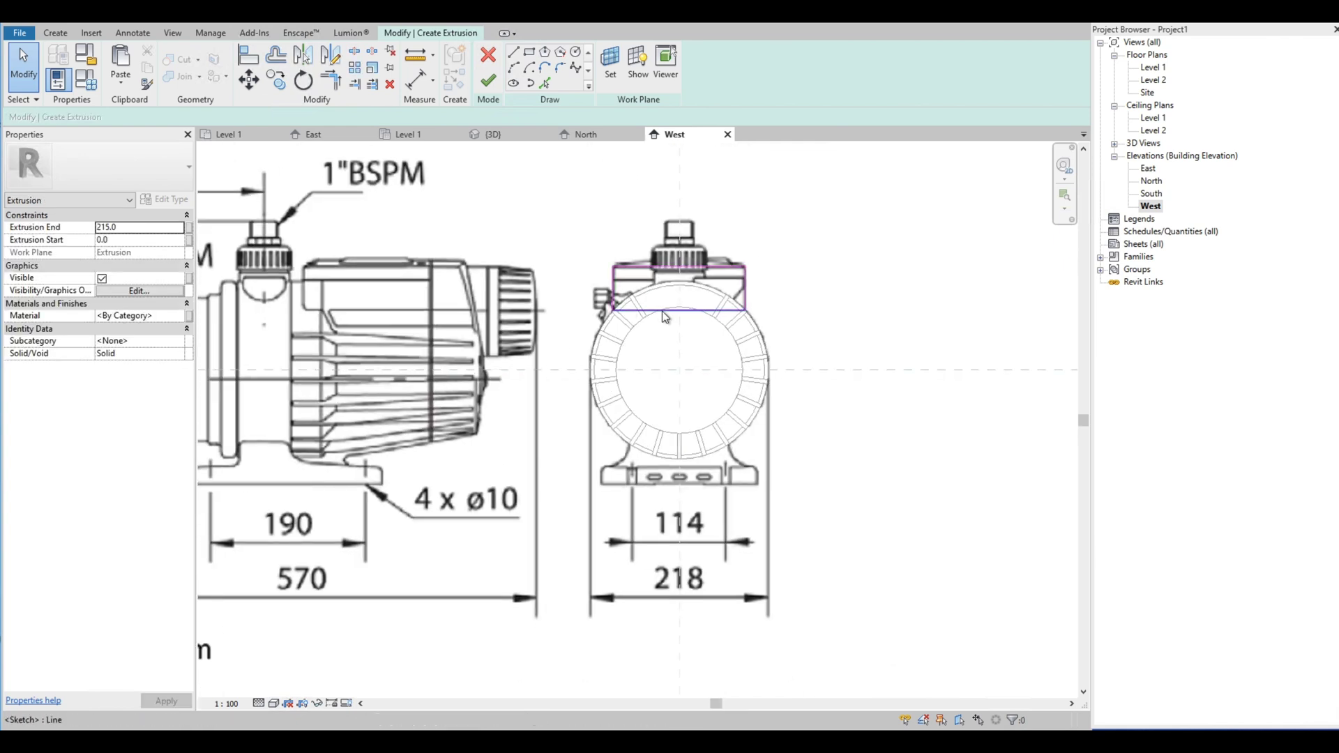
{"action": "scroll", "coordinate": [664, 317], "scroll_direction": "down", "scroll_amount": 2}
{"action": "left_click", "coordinate": [491, 81]}
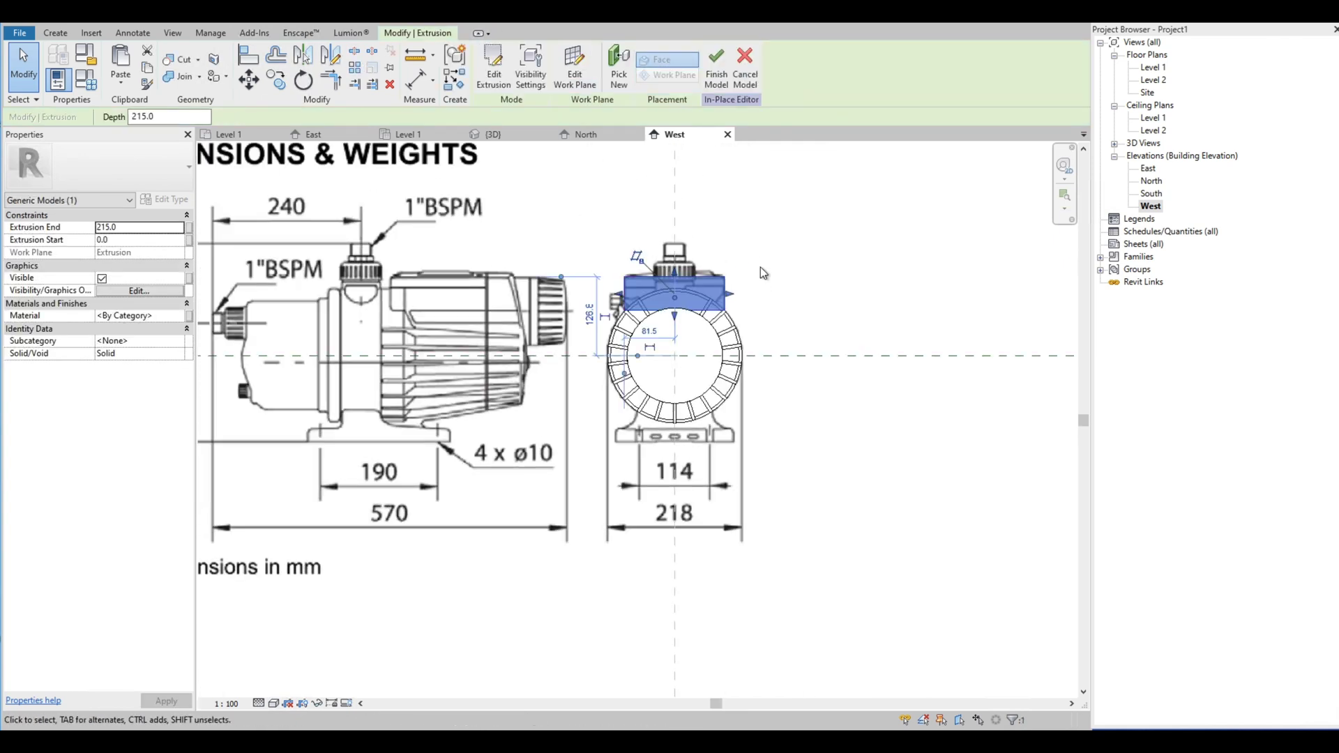
{"action": "left_click", "coordinate": [837, 261]}
{"action": "left_click", "coordinate": [538, 131]}
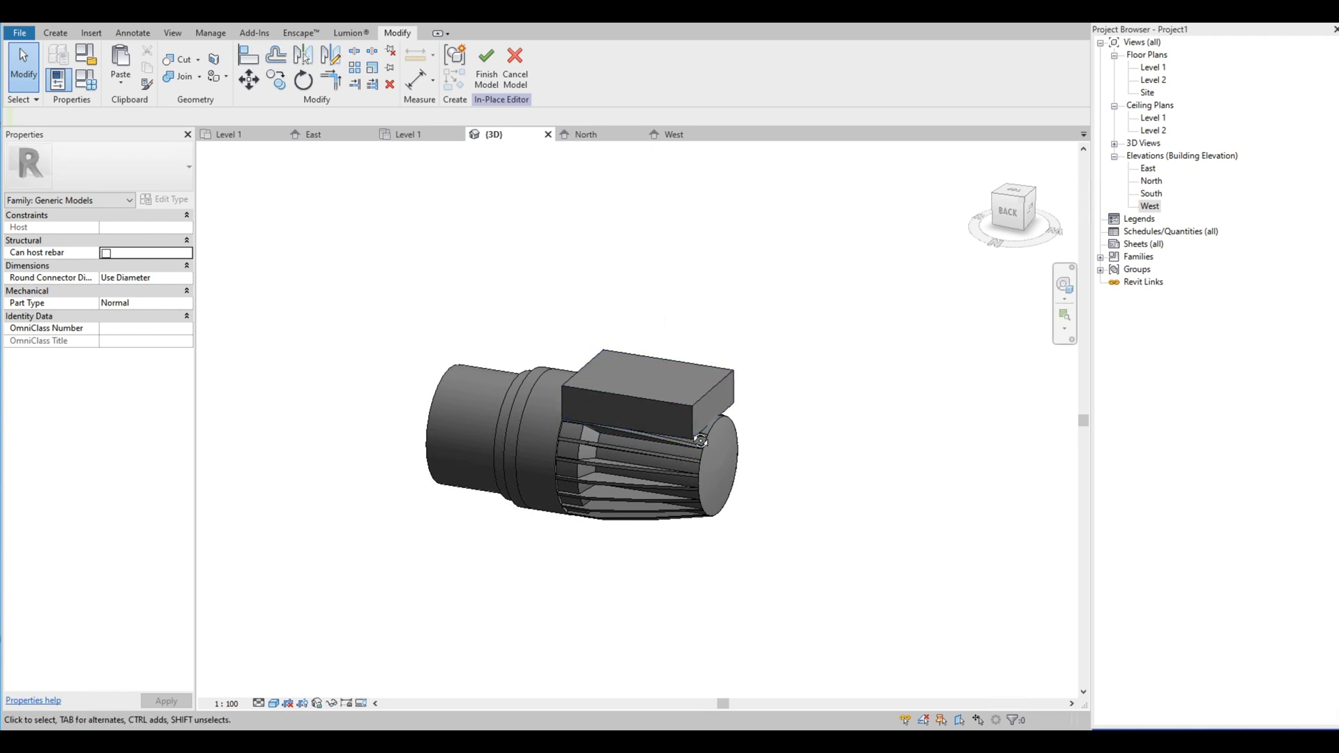
{"action": "middle_click_drag", "start_coordinate": [701, 441], "coordinate": [690, 359], "text": "shift"}
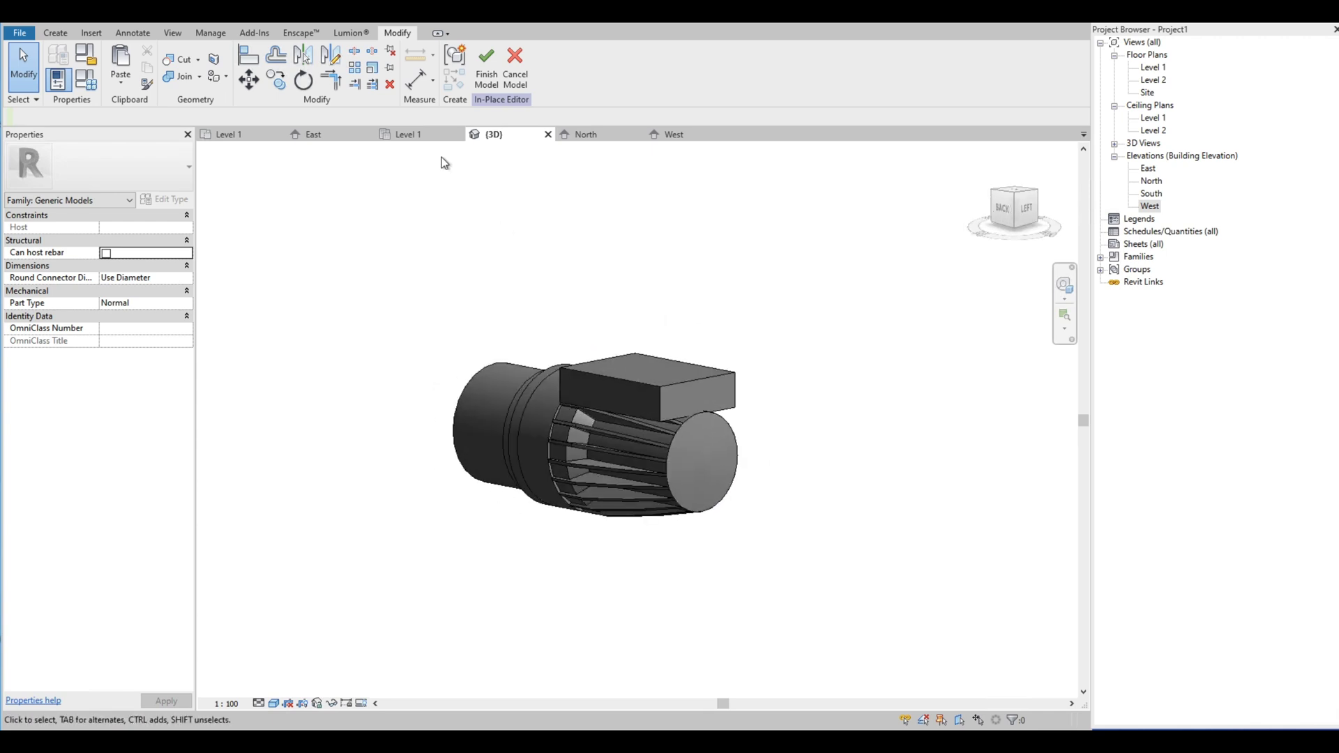
Step: Check the pump photo in the West elevation and start another extrusion for the base, picking the ring's face as work plane
{"action": "left_click", "coordinate": [674, 133]}
{"action": "scroll", "coordinate": [683, 635], "scroll_direction": "down", "scroll_amount": 4}
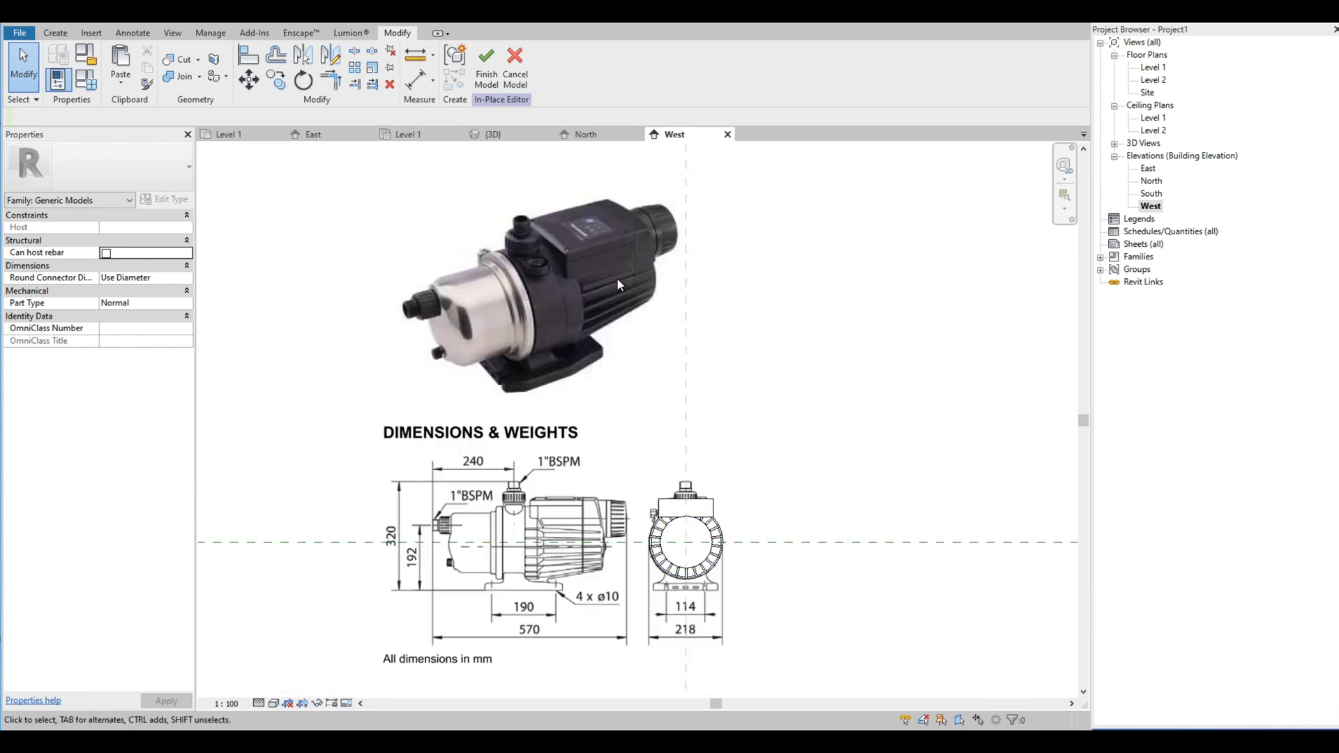
{"action": "scroll", "coordinate": [617, 278], "scroll_direction": "up", "scroll_amount": 2}
{"action": "scroll", "coordinate": [621, 271], "scroll_direction": "down", "scroll_amount": 2}
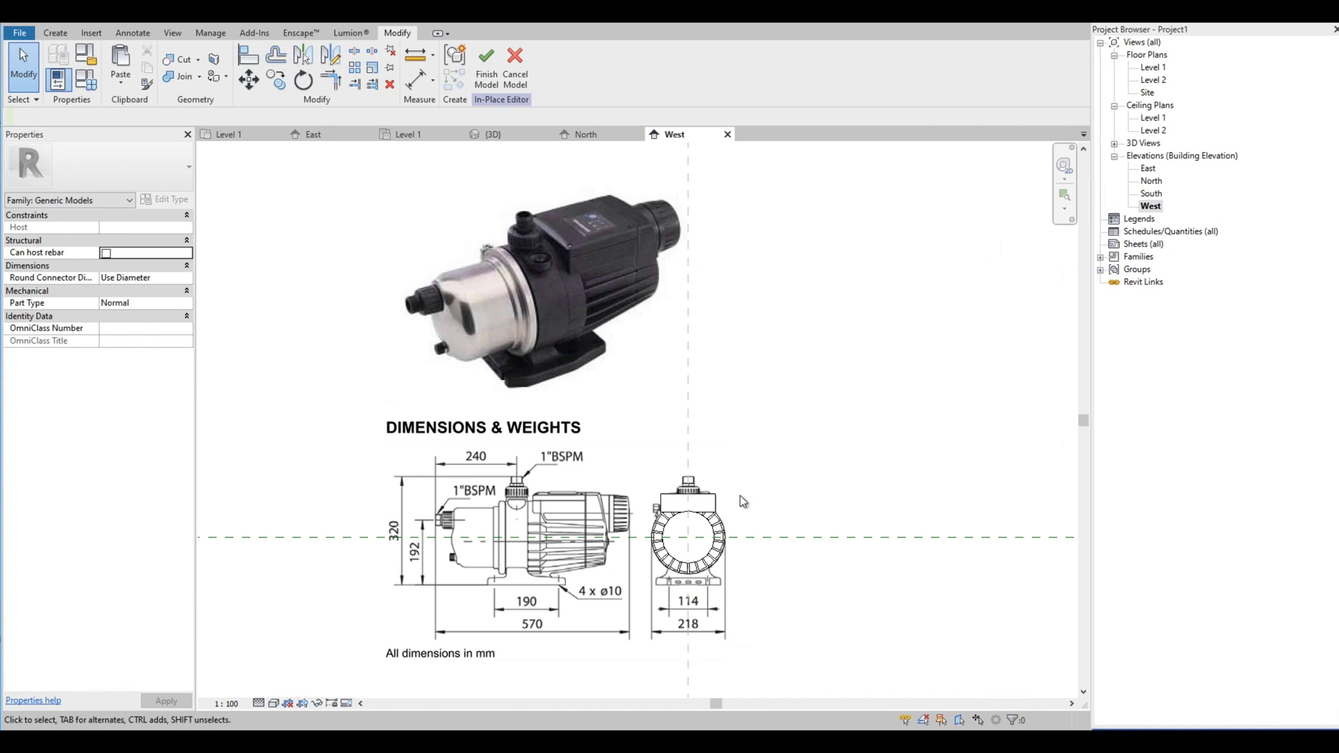
{"action": "scroll", "coordinate": [697, 569], "scroll_direction": "up", "scroll_amount": 6}
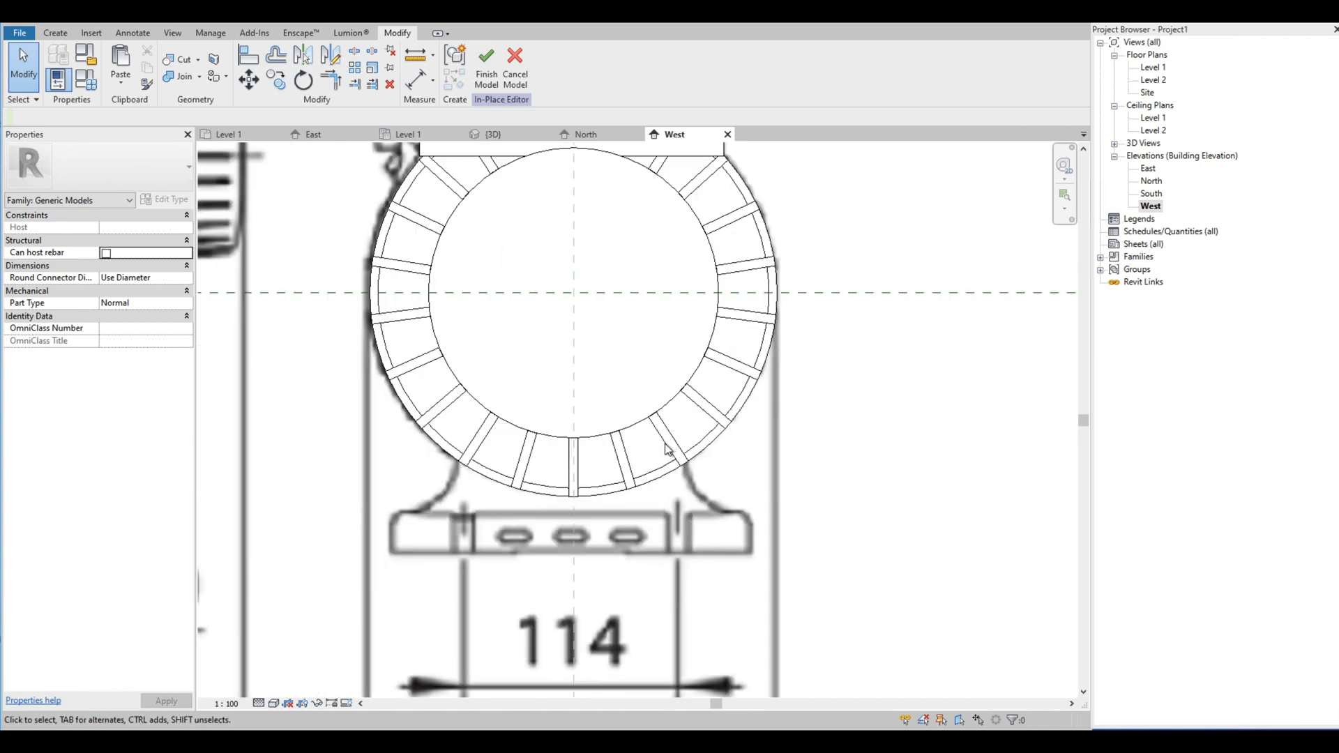
{"action": "left_click", "coordinate": [55, 34]}
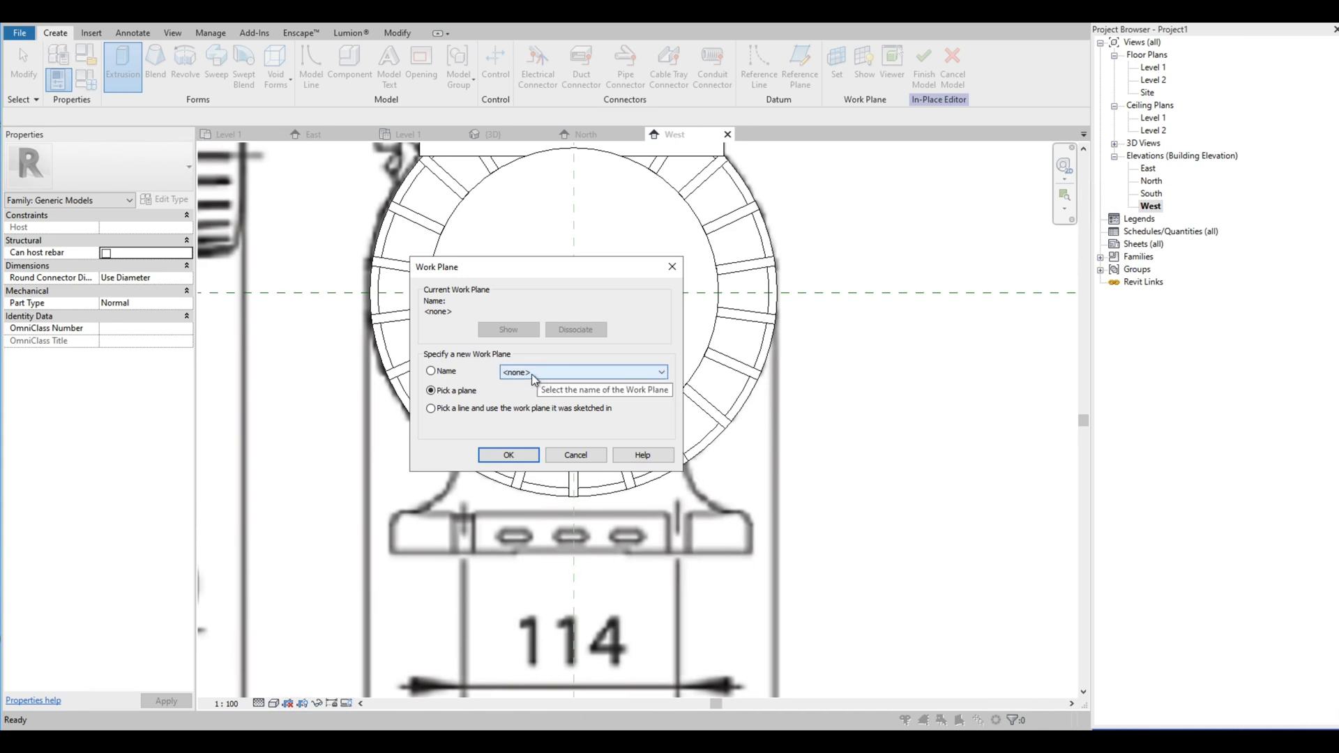
{"action": "left_click", "coordinate": [531, 374]}
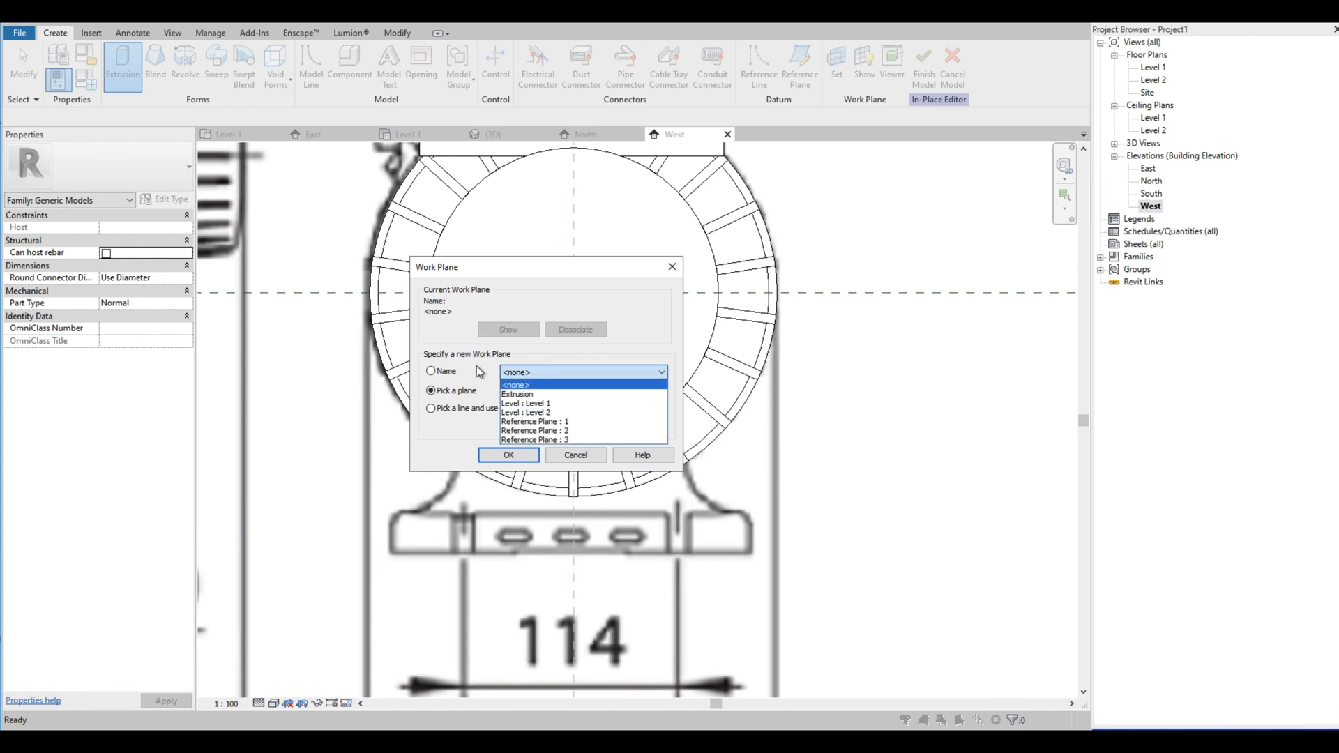
{"action": "left_click", "coordinate": [449, 392]}
{"action": "left_click", "coordinate": [508, 455]}
{"action": "scroll", "coordinate": [483, 388], "scroll_direction": "down", "scroll_amount": 3}
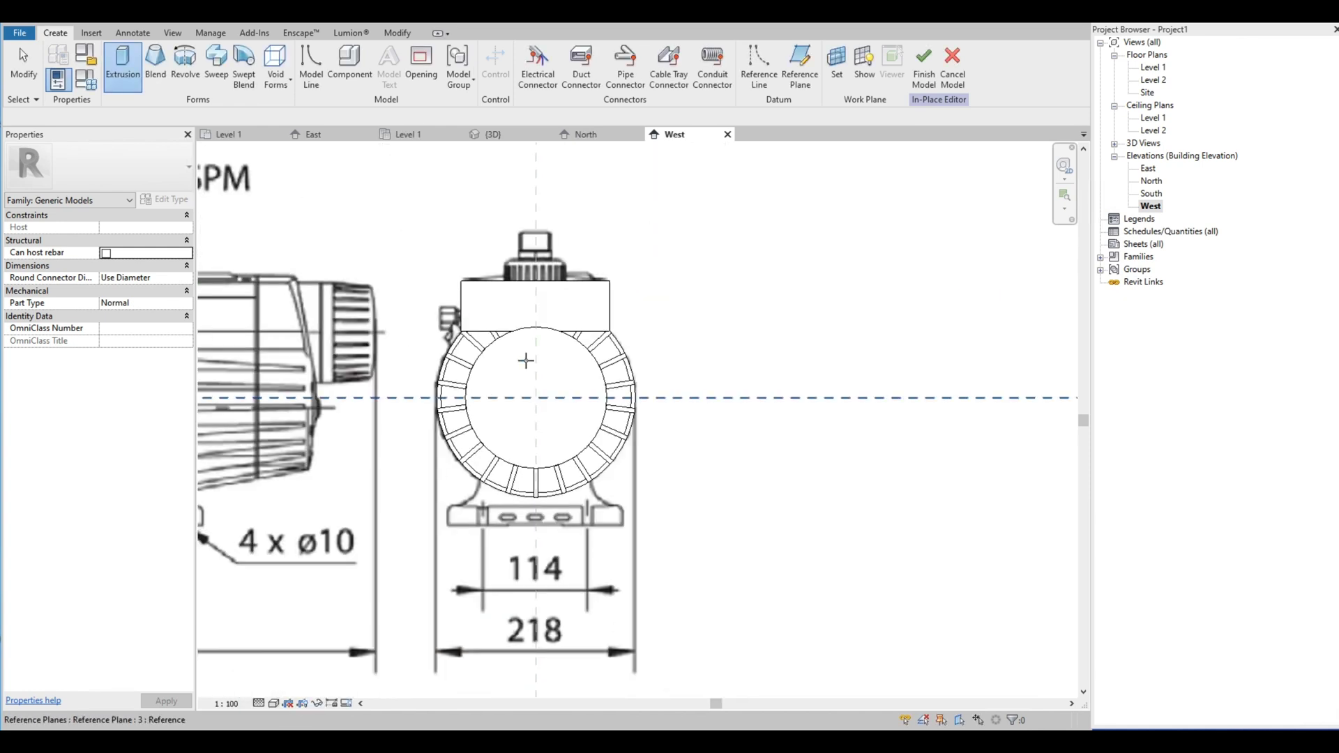
{"action": "scroll", "coordinate": [624, 363], "scroll_direction": "up", "scroll_amount": 6}
{"action": "scroll", "coordinate": [624, 363], "scroll_direction": "up", "scroll_amount": 2}
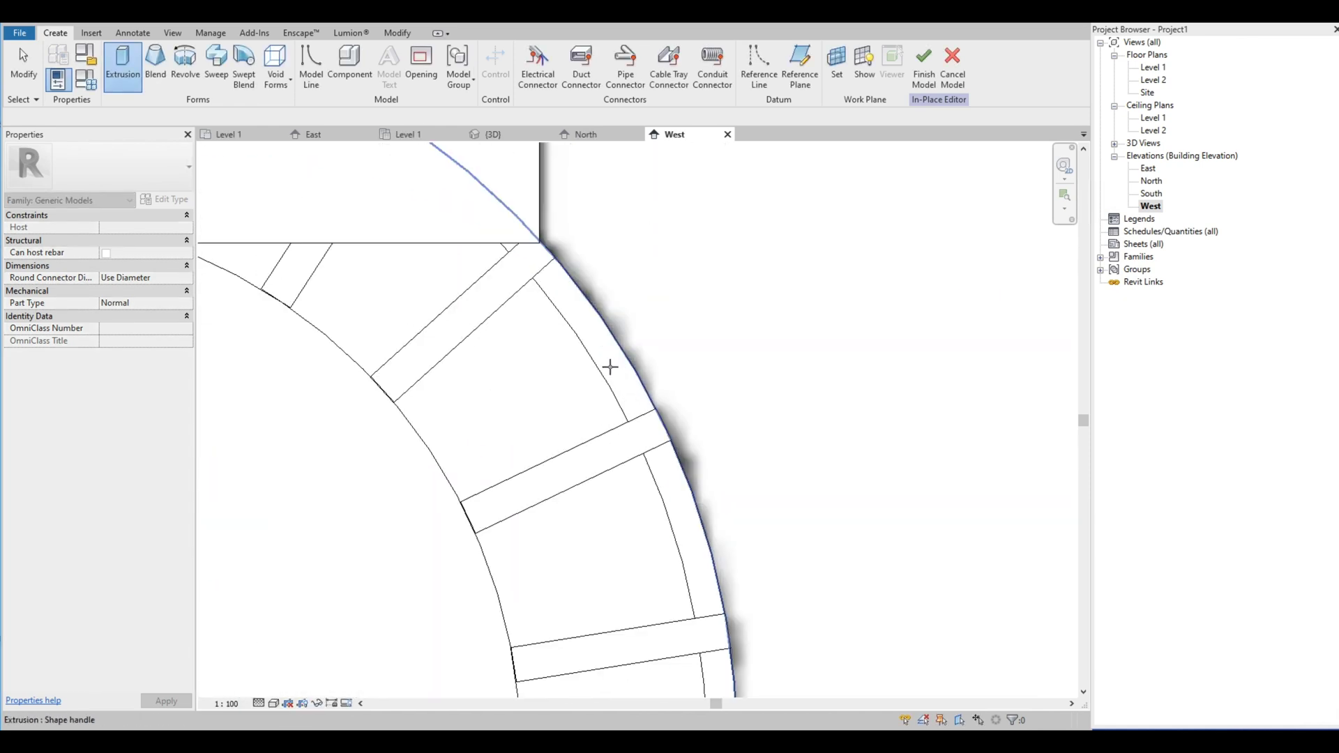
{"action": "left_click", "coordinate": [612, 363]}
{"action": "scroll", "coordinate": [617, 314], "scroll_direction": "down", "scroll_amount": 4}
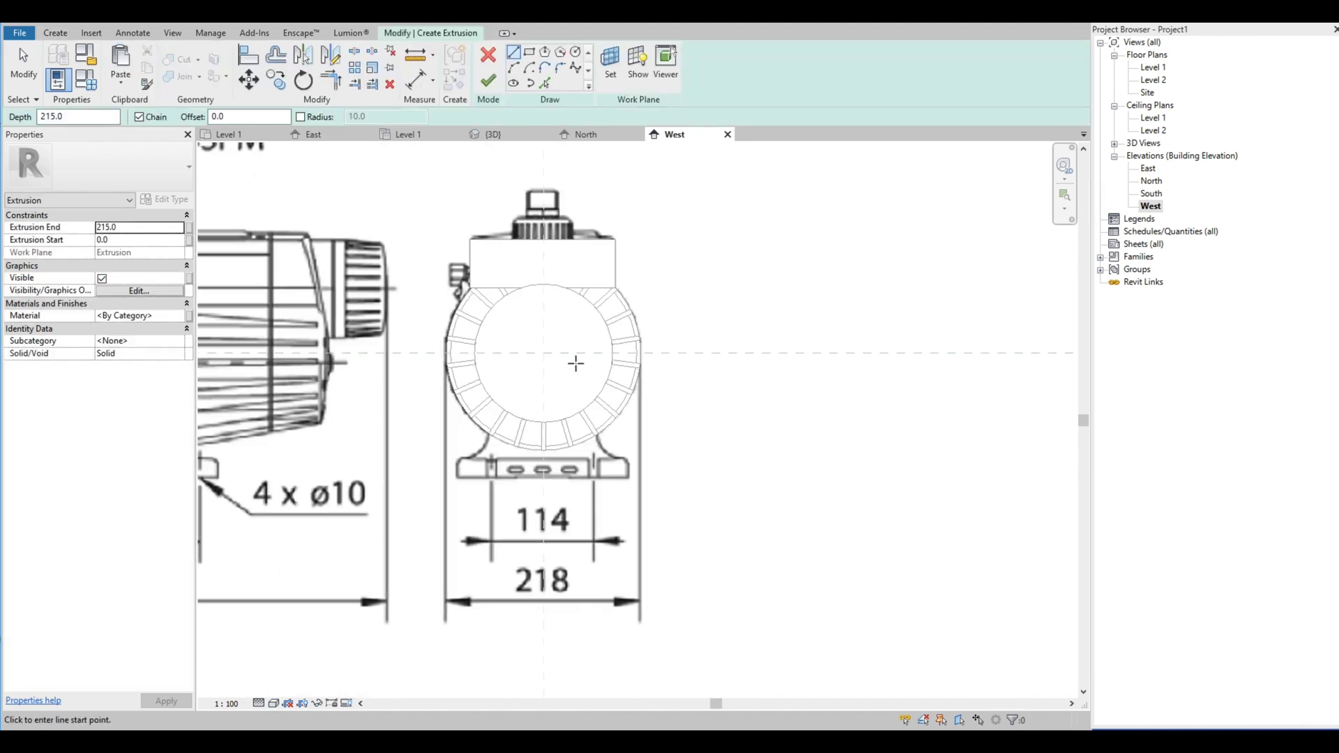
Step: Trace the base's roughly 190 mm bottom edge, then its right side, bevelled corner and short top edge with chained lines
{"action": "scroll", "coordinate": [491, 439], "scroll_direction": "up", "scroll_amount": 2}
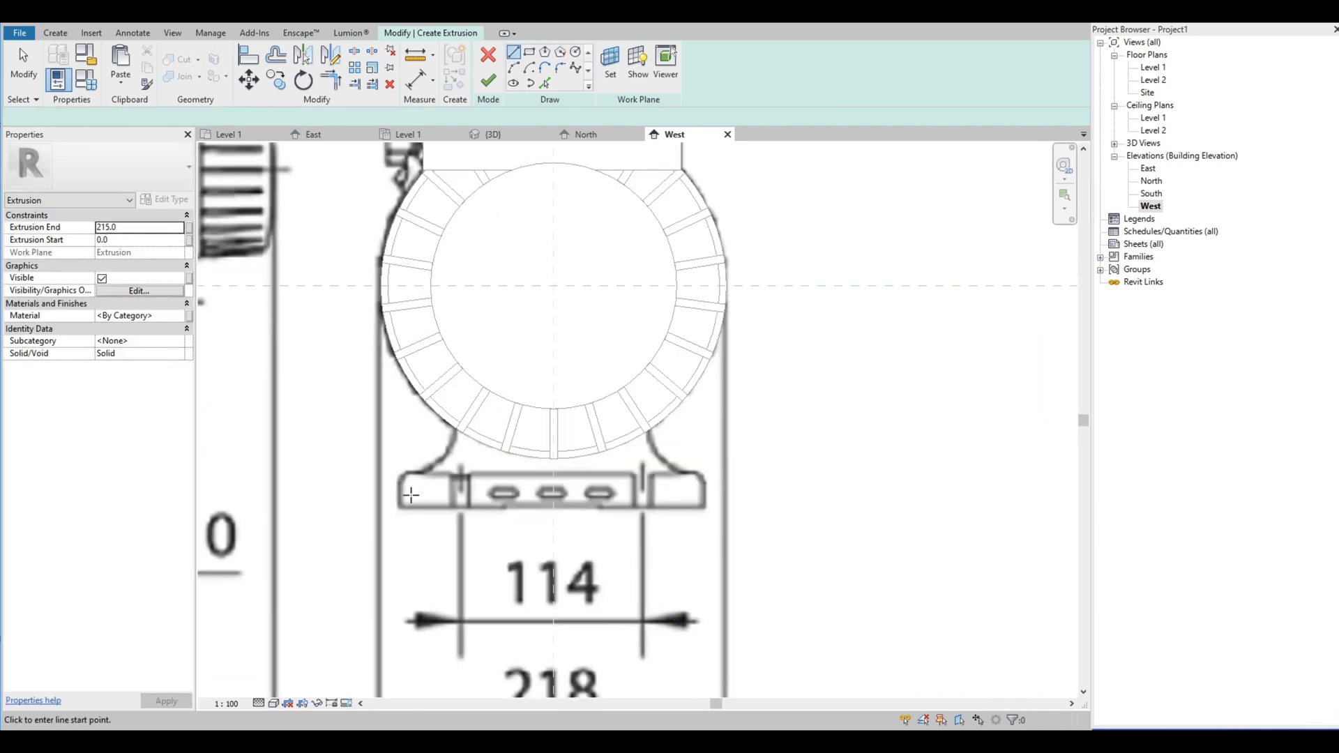
{"action": "scroll", "coordinate": [400, 514], "scroll_direction": "up", "scroll_amount": 3}
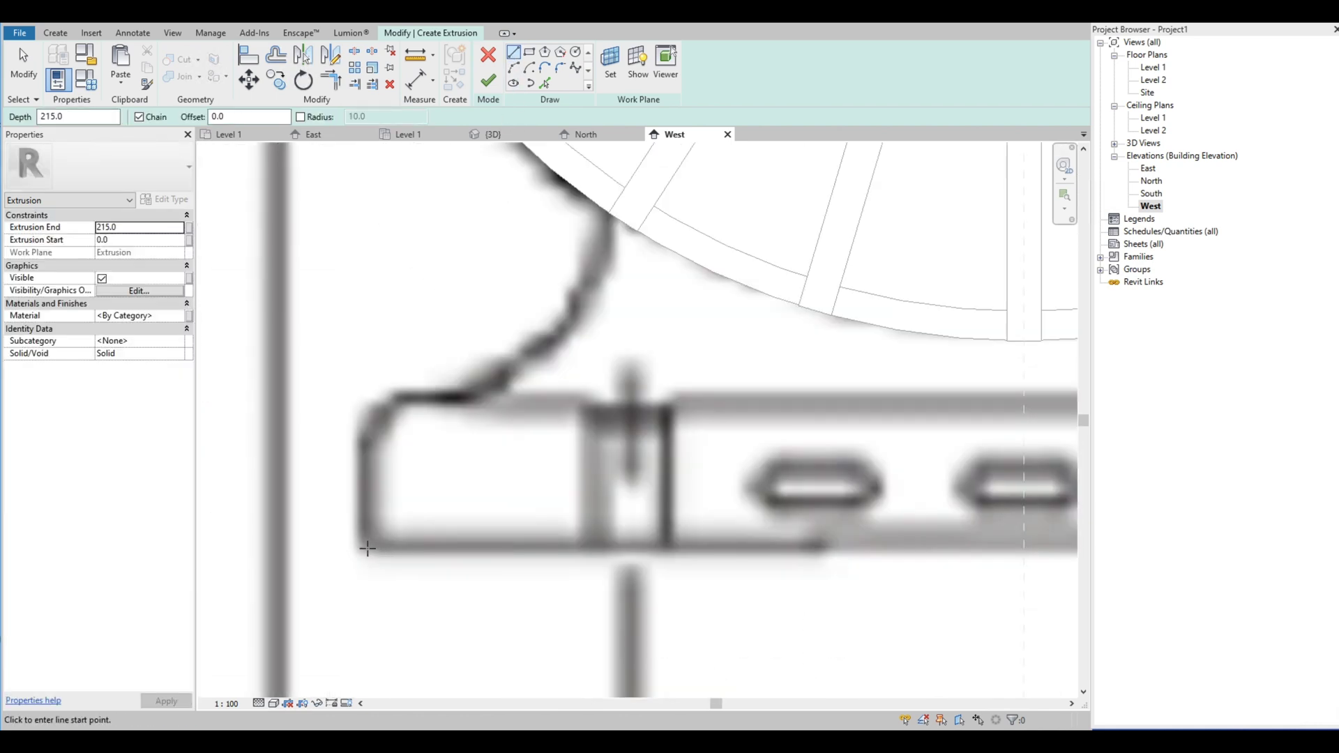
{"action": "left_click", "coordinate": [364, 548]}
{"action": "scroll", "coordinate": [364, 548], "scroll_direction": "down", "scroll_amount": 3}
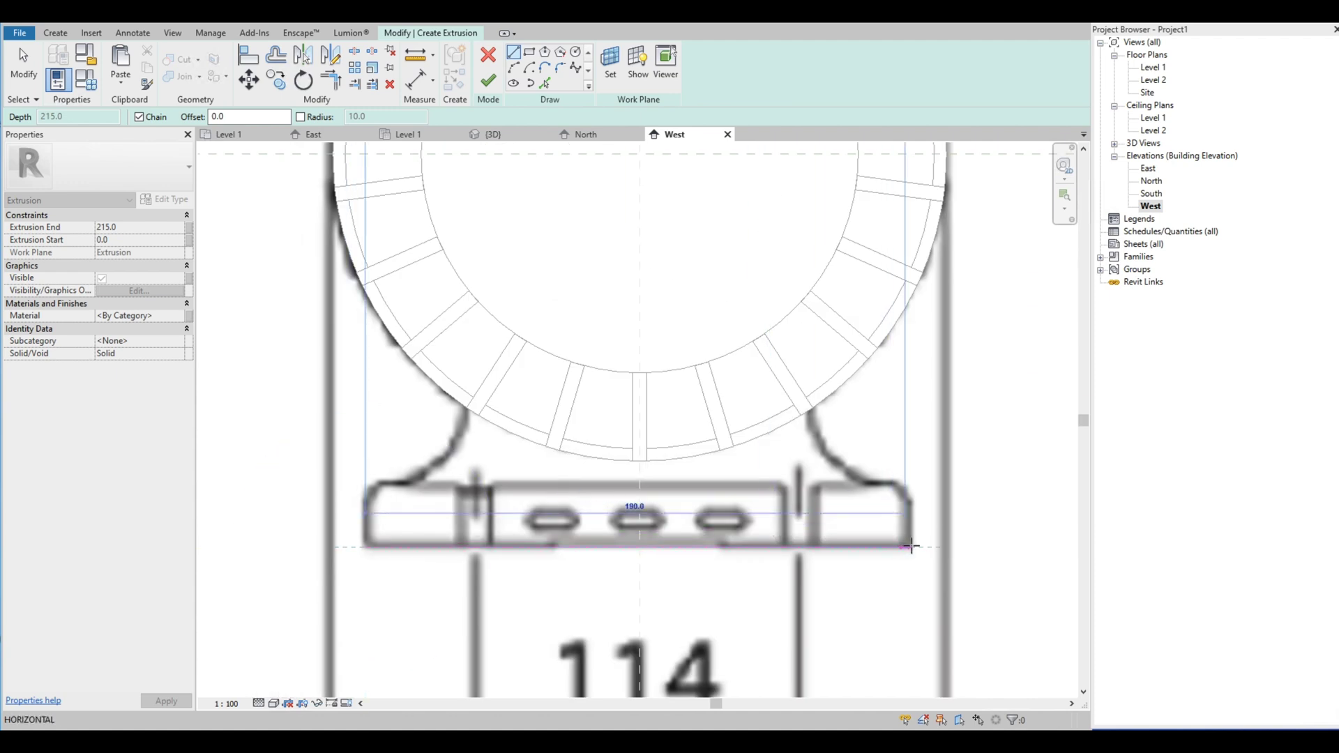
{"action": "scroll", "coordinate": [909, 546], "scroll_direction": "up", "scroll_amount": 2}
{"action": "left_click", "coordinate": [909, 547]}
{"action": "left_click", "coordinate": [910, 475]}
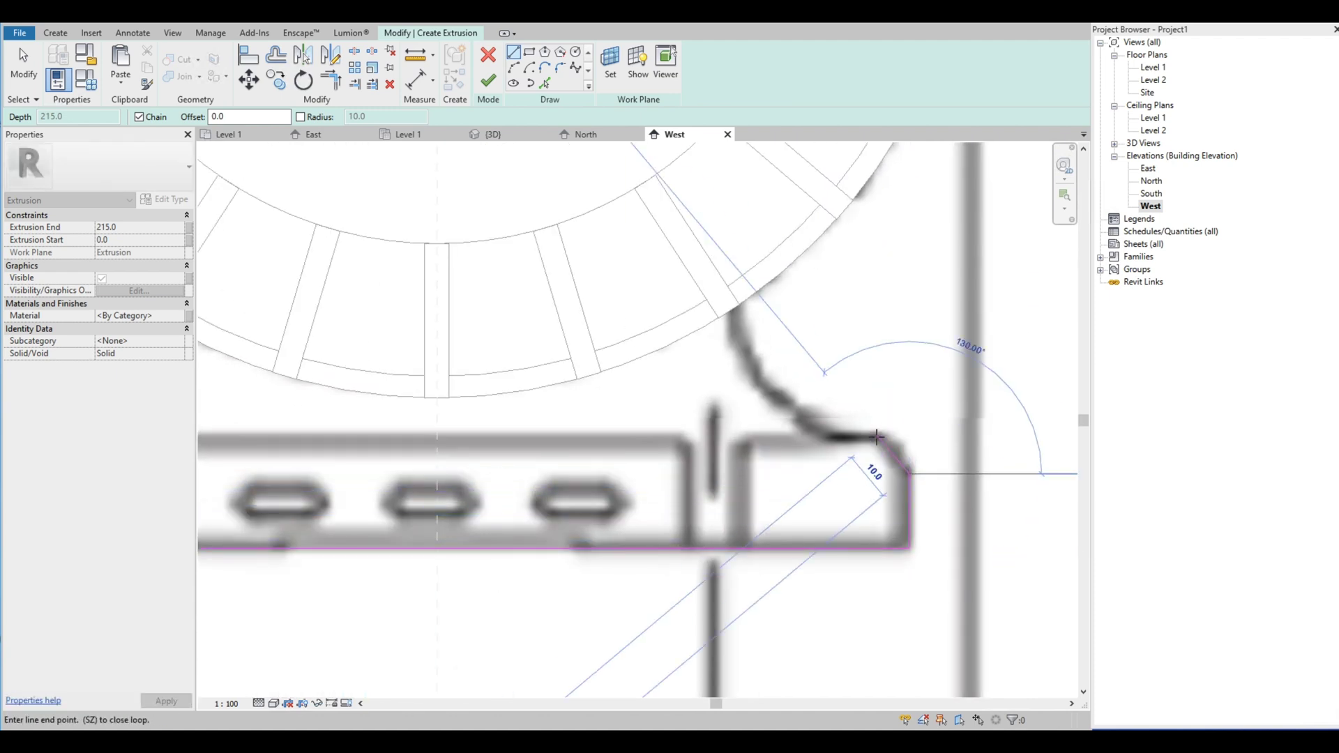
{"action": "left_click", "coordinate": [882, 436]}
{"action": "left_click", "coordinate": [821, 436]}
Step: Draw a start-end-radius arc from the base's short top edge up to the ring's outer circle along the image's curve
{"action": "left_click", "coordinate": [514, 67]}
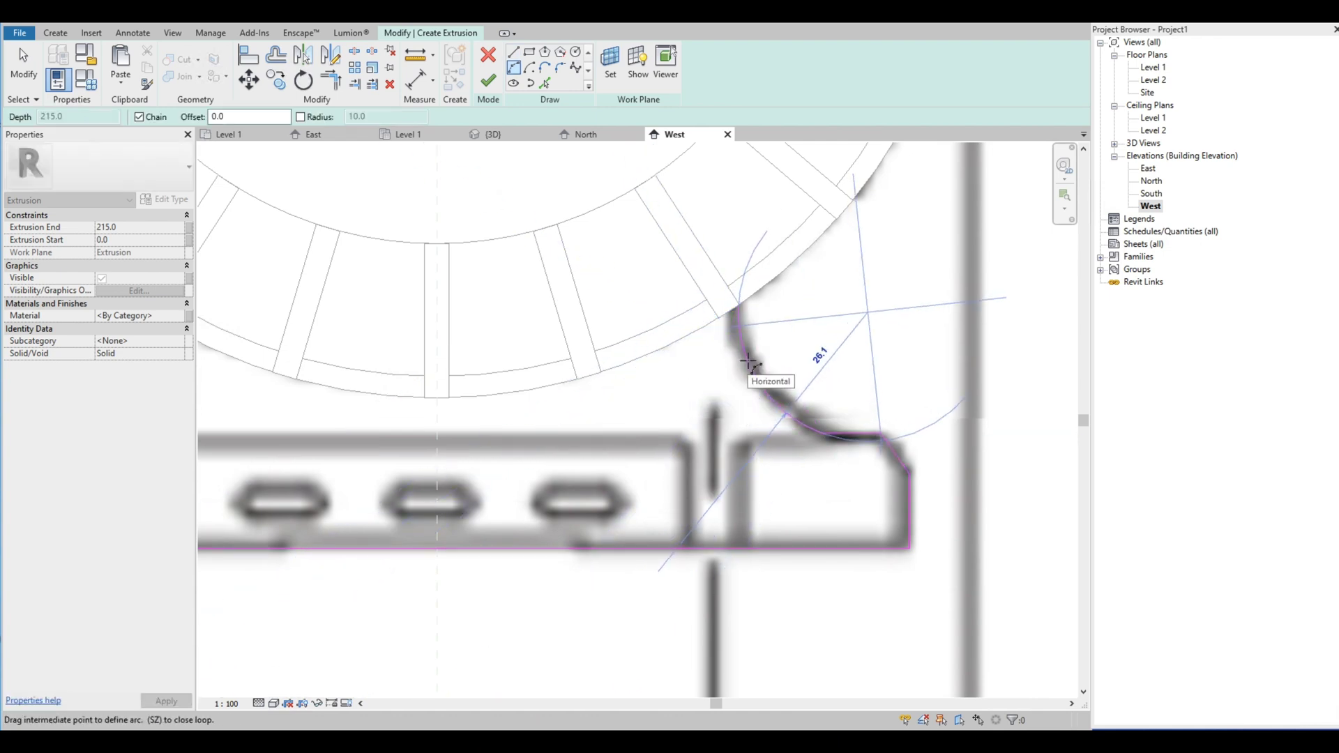
{"action": "key", "text": "Escape"}
{"action": "left_click", "coordinate": [820, 436]}
{"action": "left_click", "coordinate": [731, 311]}
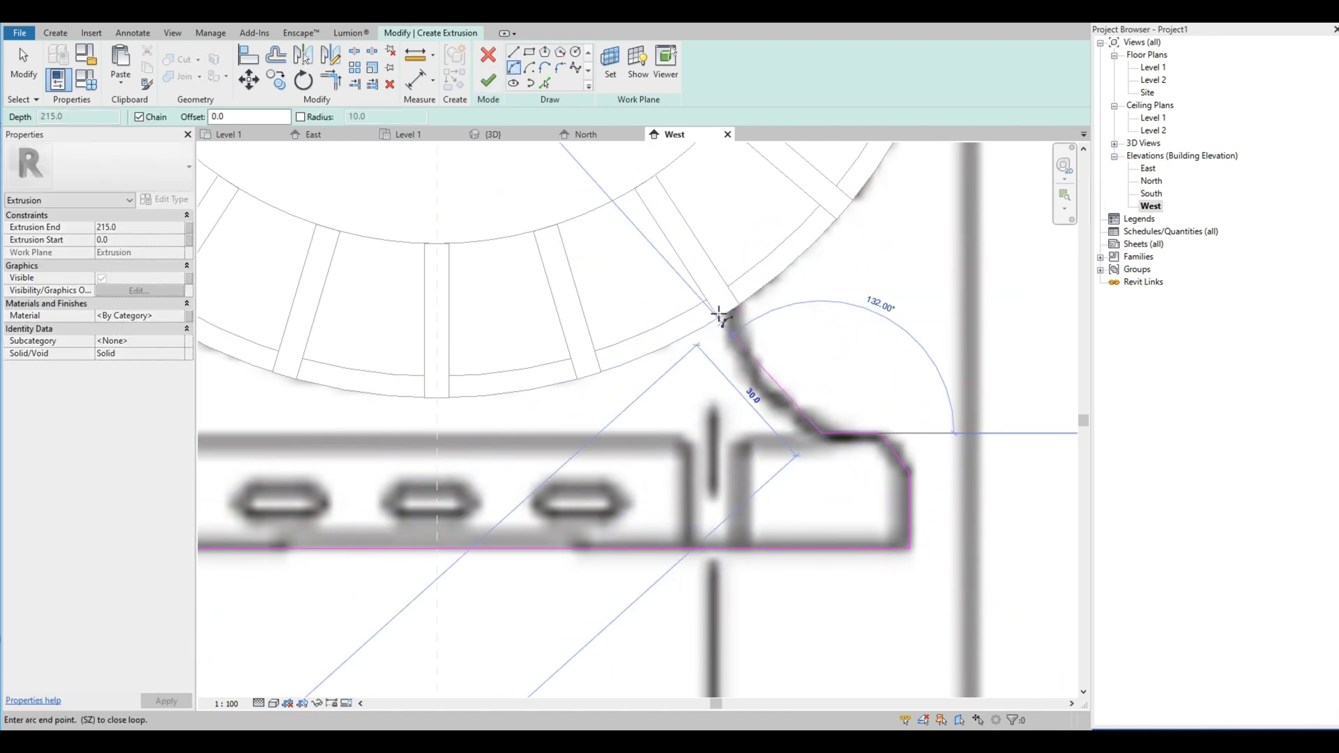
{"action": "scroll", "coordinate": [733, 313], "scroll_direction": "up", "scroll_amount": 5}
{"action": "left_click", "coordinate": [796, 469]}
{"action": "scroll", "coordinate": [783, 355], "scroll_direction": "down", "scroll_amount": 6}
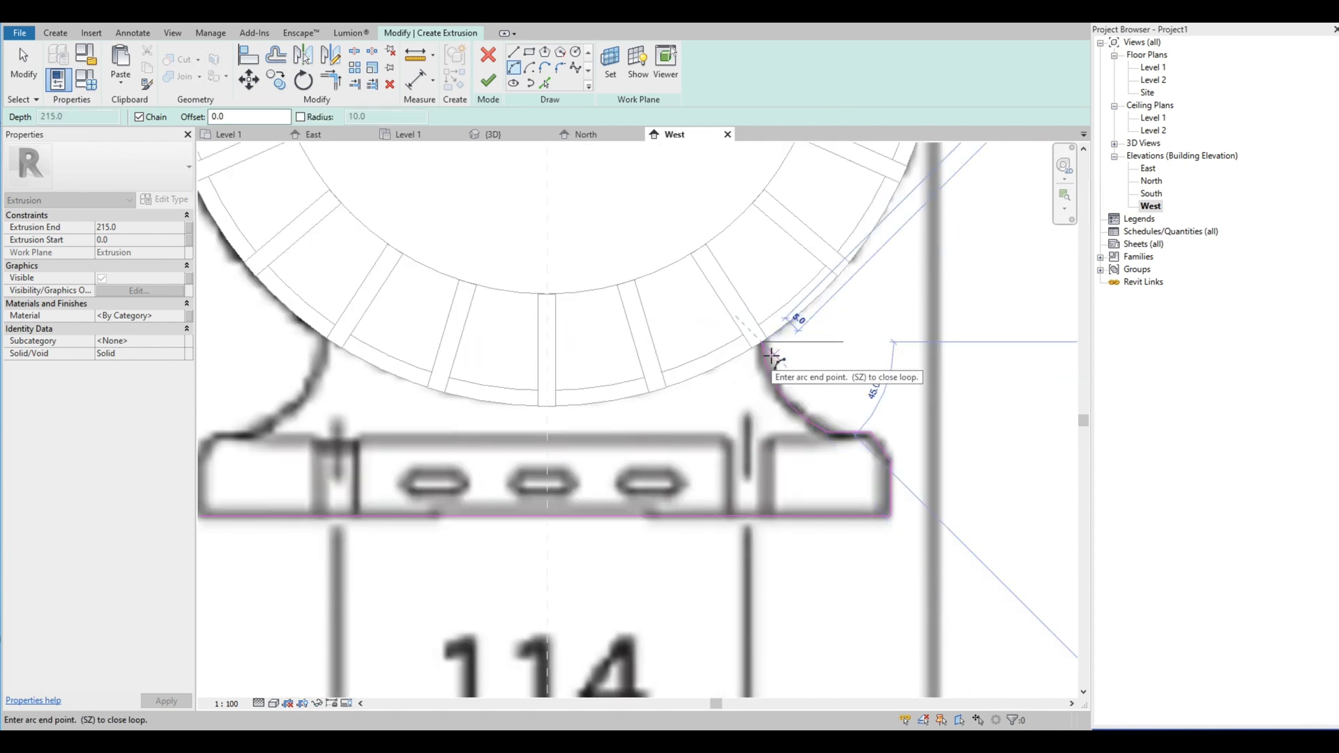
{"action": "key", "text": "Escape"}
{"action": "key", "text": "Escape"}
Step: Mirror the base's right-hand side lines and arc about the vertical centreline and join them to the bottom edge
{"action": "left_click_drag", "start_coordinate": [721, 495], "coordinate": [752, 495]}
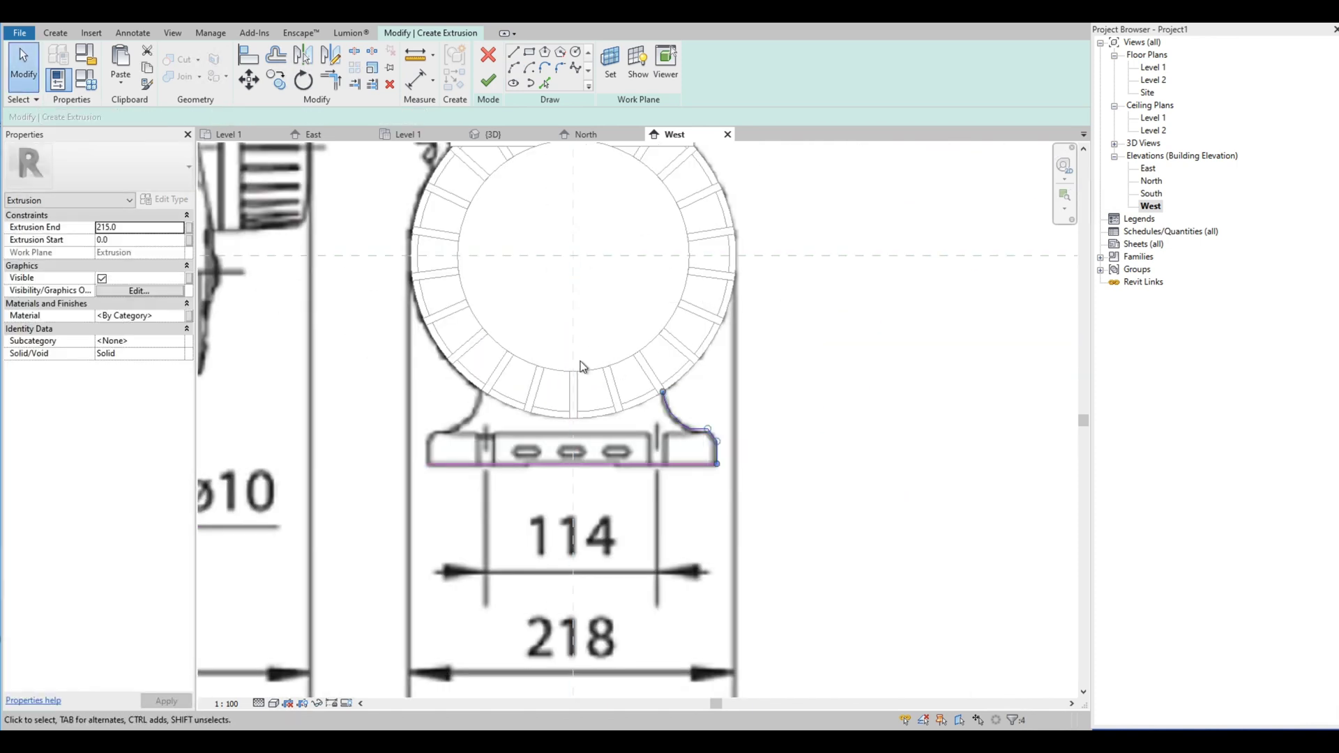
{"action": "key", "text": "m"}
{"action": "key", "text": "m"}
{"action": "left_click", "coordinate": [573, 475]}
{"action": "left_click", "coordinate": [418, 371]}
{"action": "left_click", "coordinate": [333, 80]}
{"action": "scroll", "coordinate": [404, 422], "scroll_direction": "up", "scroll_amount": 2}
{"action": "scroll", "coordinate": [422, 453], "scroll_direction": "down", "scroll_amount": 2}
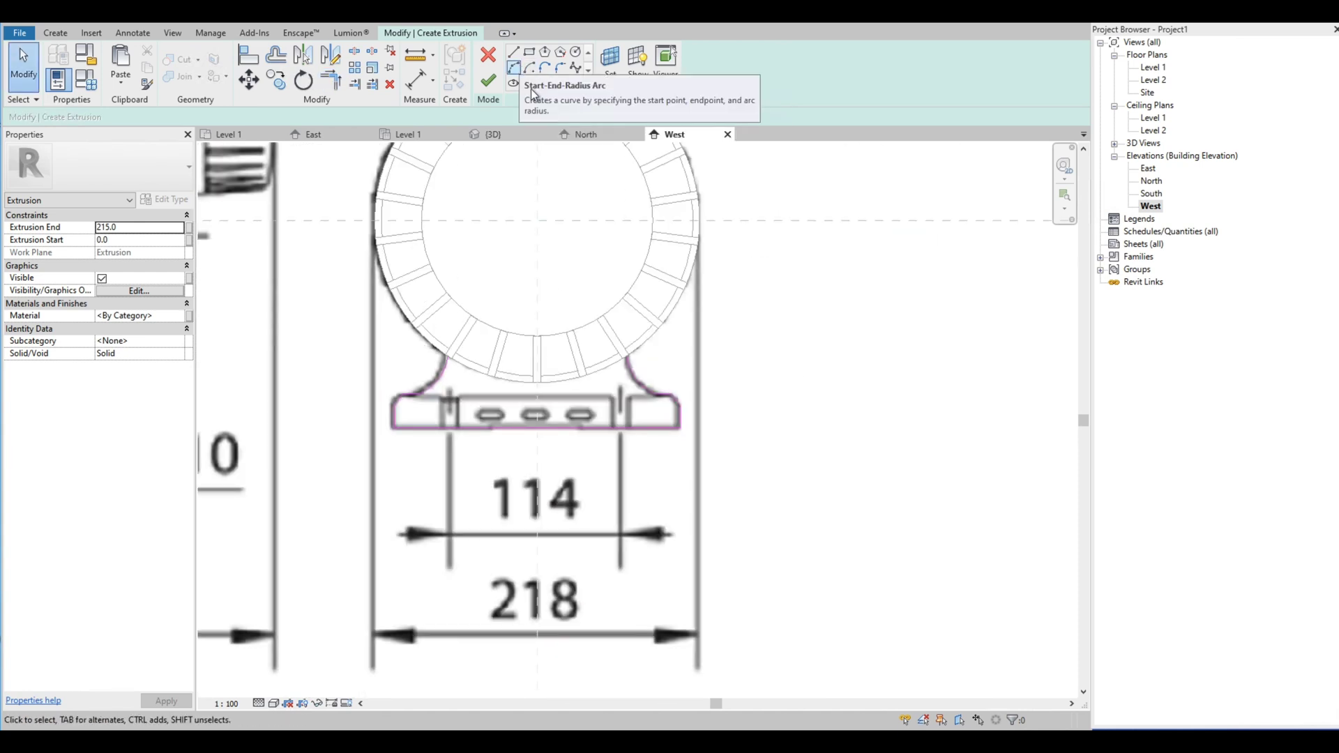
Step: Close the base profile with an arc of about 108 mm radius following the ring's lower edge between the two foot curves
{"action": "scroll", "coordinate": [781, 384], "scroll_direction": "down", "scroll_amount": 5}
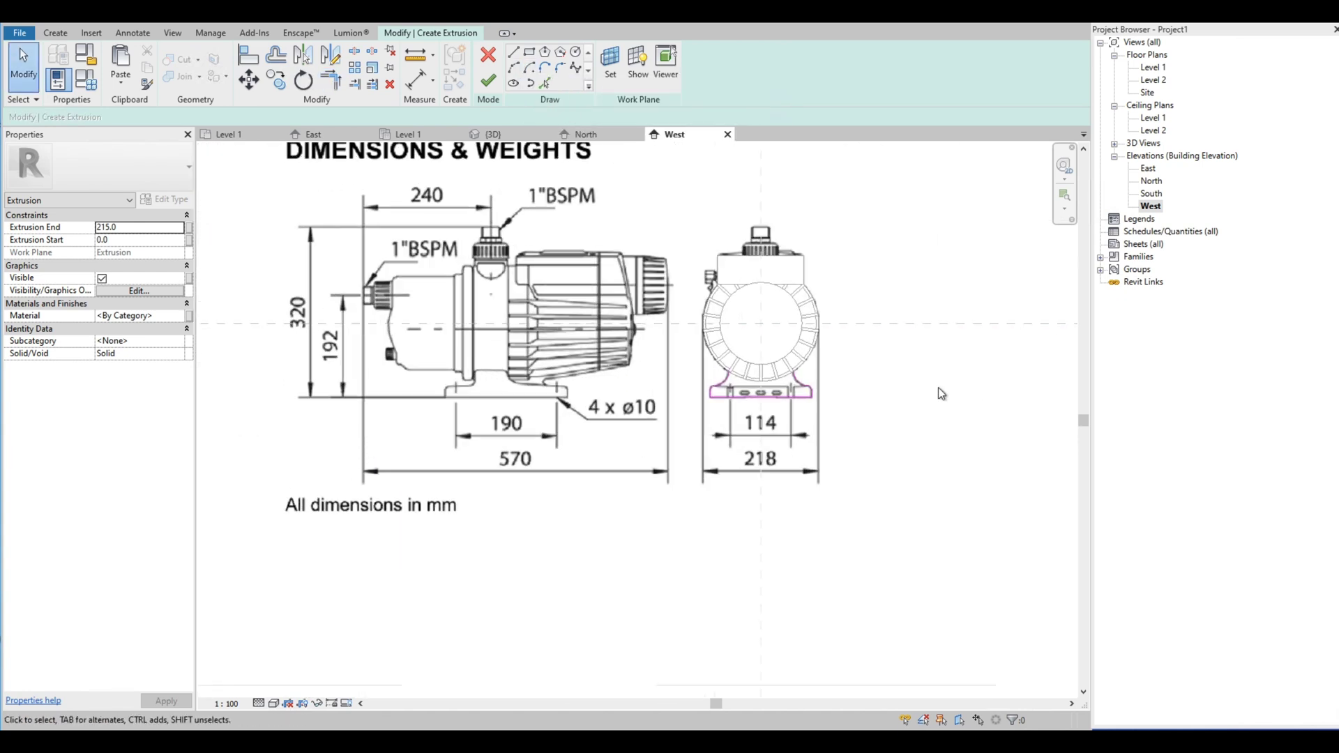
{"action": "scroll", "coordinate": [783, 377], "scroll_direction": "up", "scroll_amount": 5}
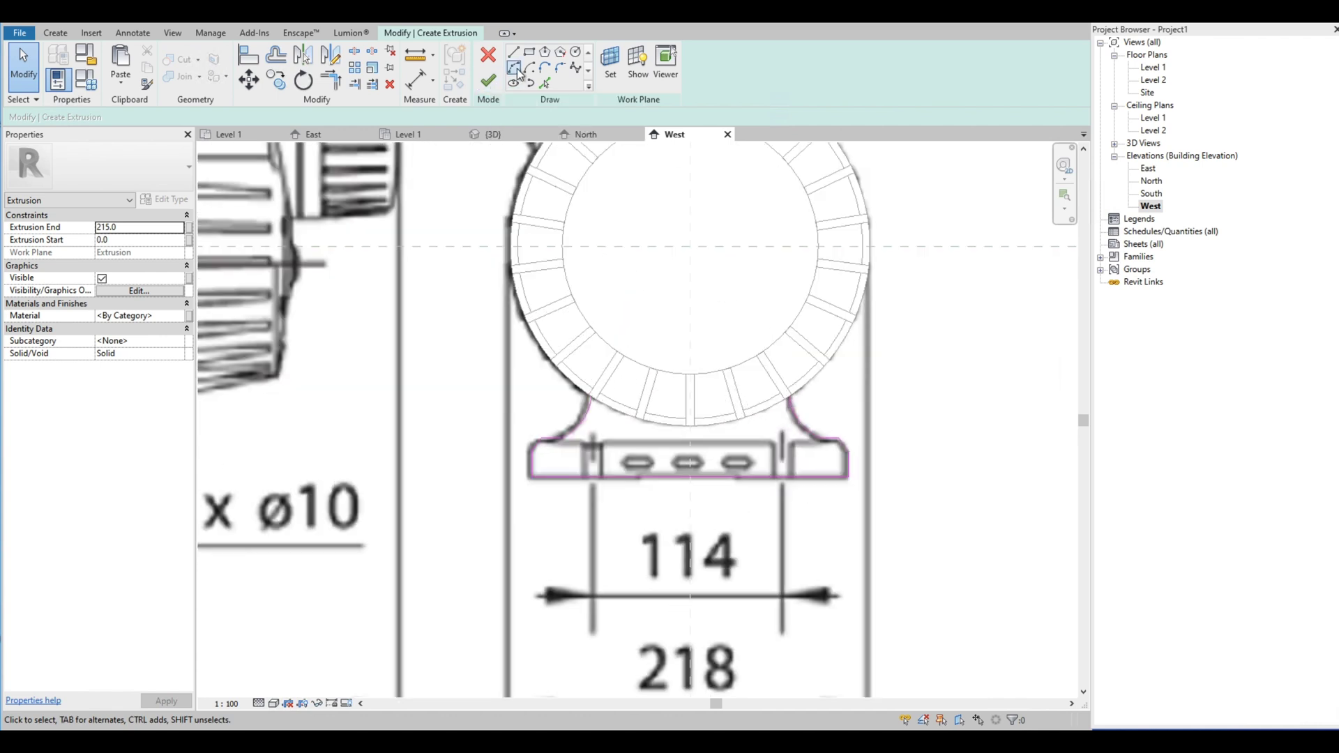
{"action": "left_click", "coordinate": [514, 68]}
{"action": "left_click", "coordinate": [591, 398]}
{"action": "left_click", "coordinate": [789, 397]}
{"action": "left_click", "coordinate": [699, 417]}
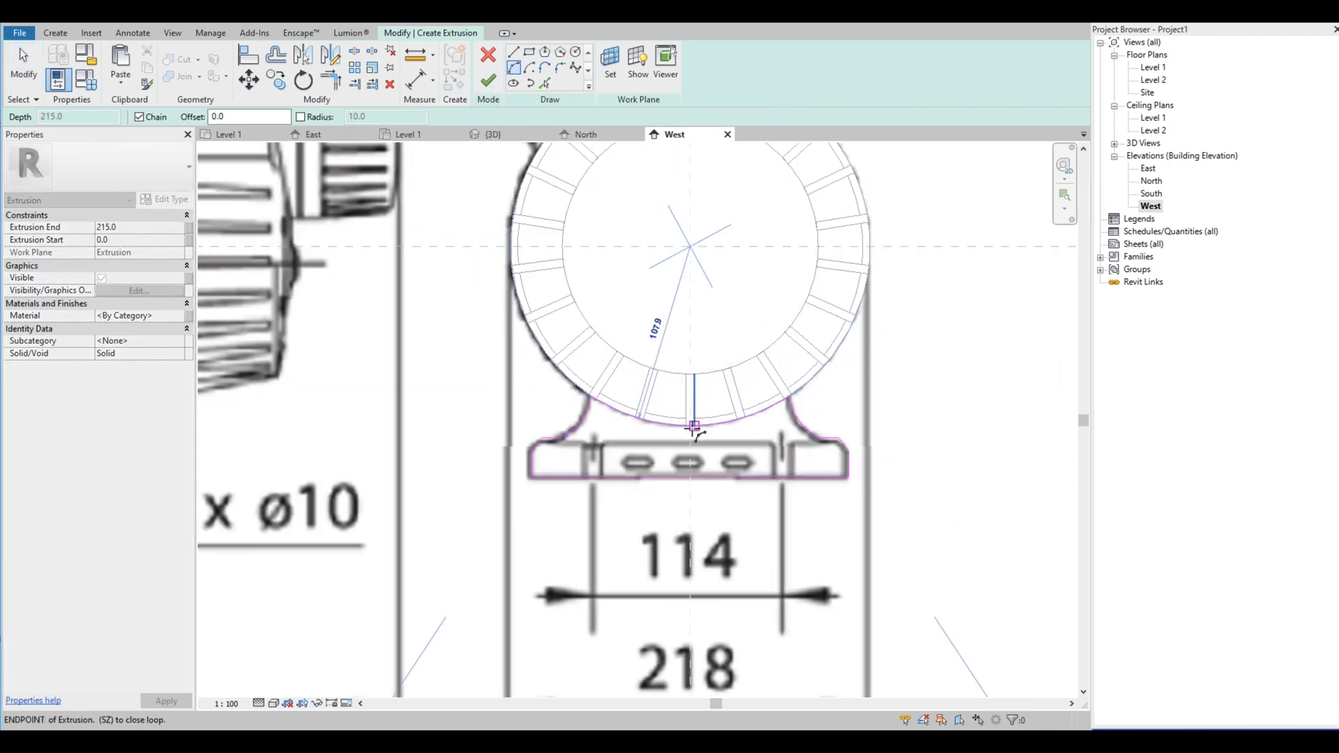
Step: Set the base's extrusion start to -120 and end to 110, and finish the extrusion
{"action": "scroll", "coordinate": [688, 425], "scroll_direction": "up", "scroll_amount": 3}
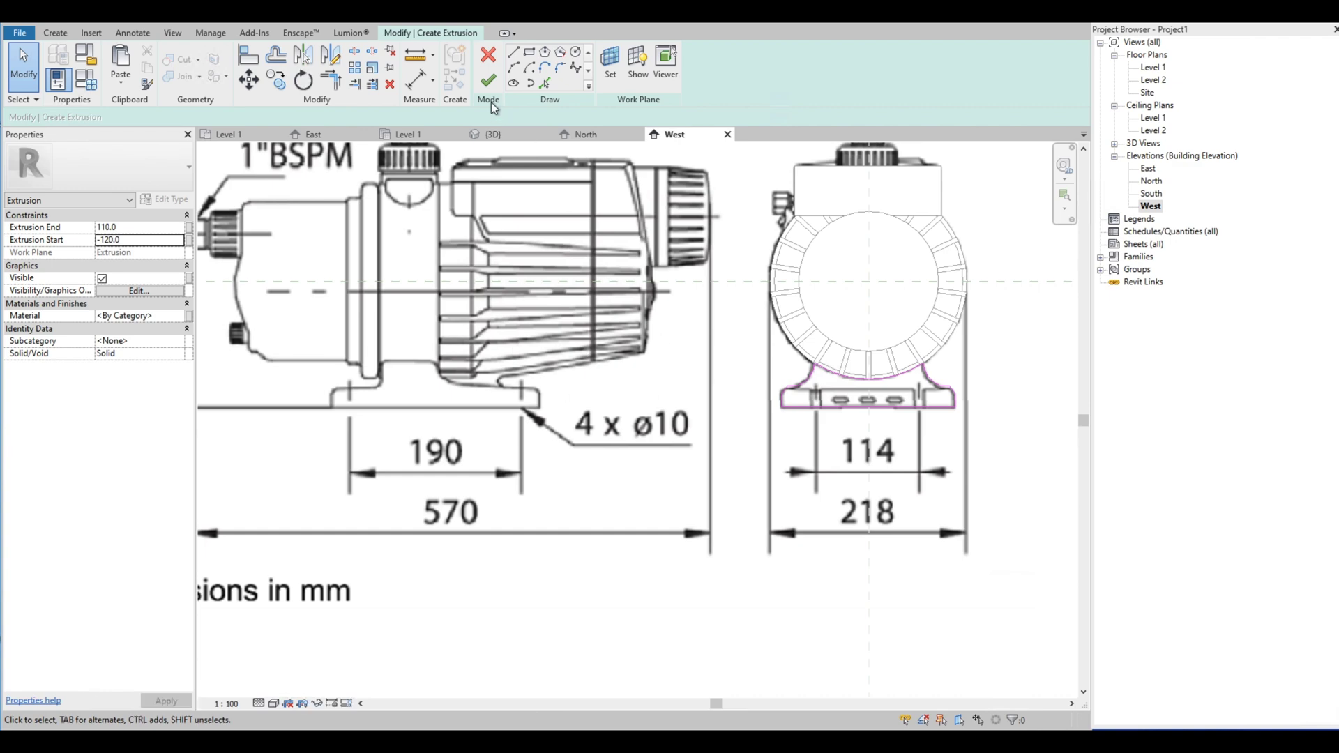
{"action": "left_click", "coordinate": [488, 80]}
{"action": "scroll", "coordinate": [603, 287], "scroll_direction": "down", "scroll_amount": 2}
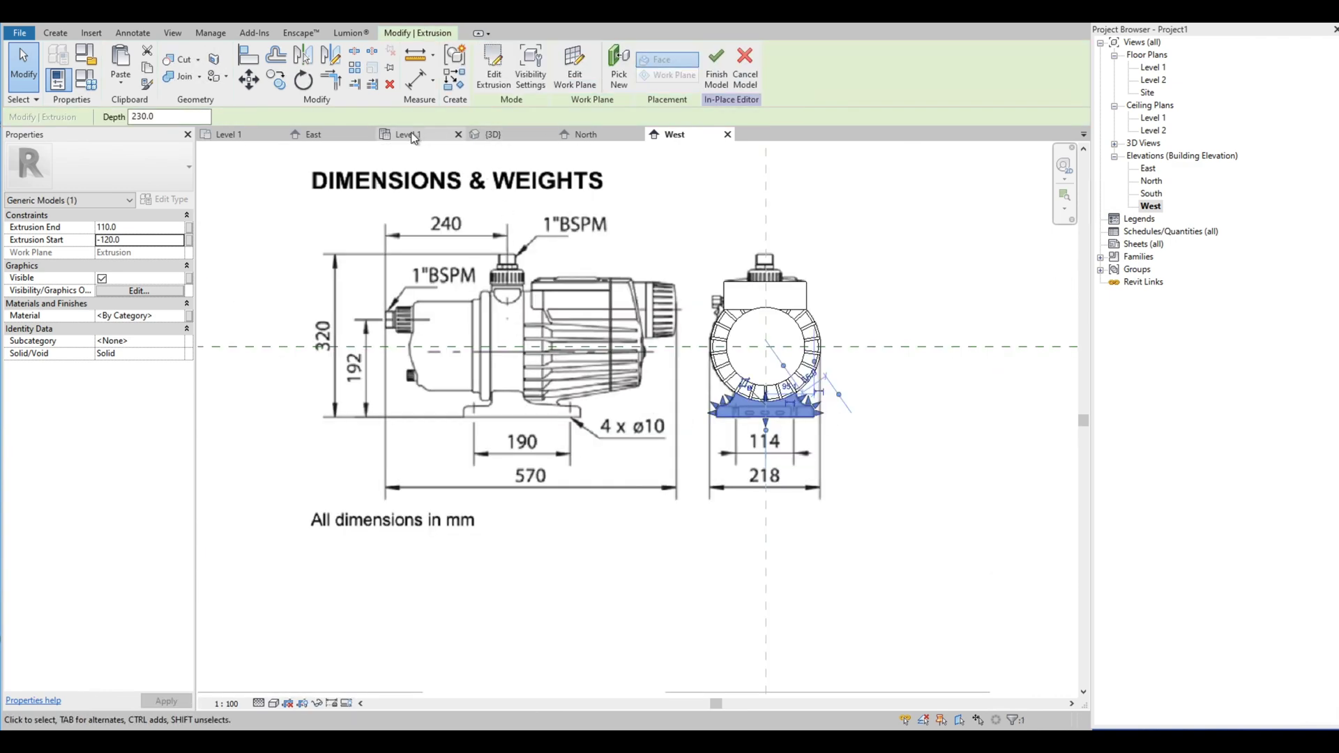
Step: Check the base extrusion against the image in the north elevation and inspect the whole pump in 3D
{"action": "left_click", "coordinate": [586, 134]}
{"action": "scroll", "coordinate": [657, 531], "scroll_direction": "up", "scroll_amount": 4}
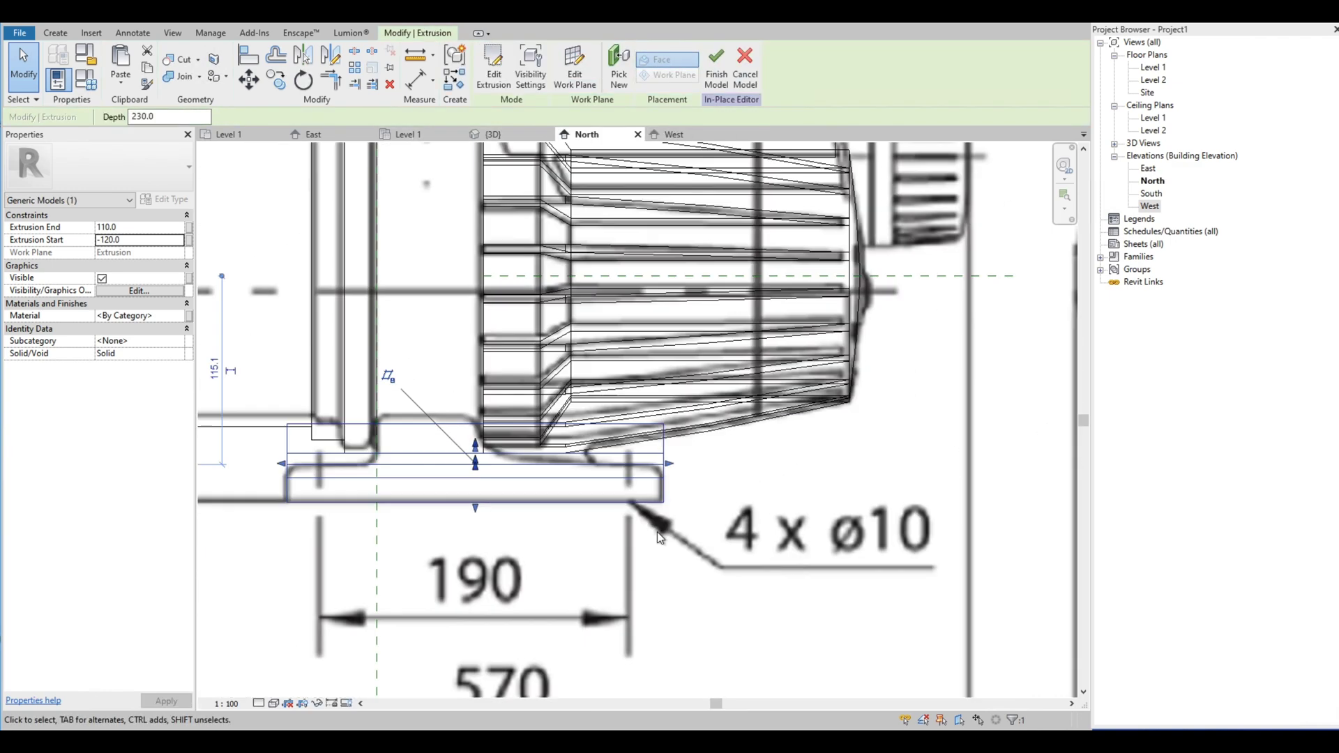
{"action": "scroll", "coordinate": [657, 531], "scroll_direction": "down", "scroll_amount": 5}
{"action": "key", "text": "Escape"}
{"action": "left_click", "coordinate": [494, 134]}
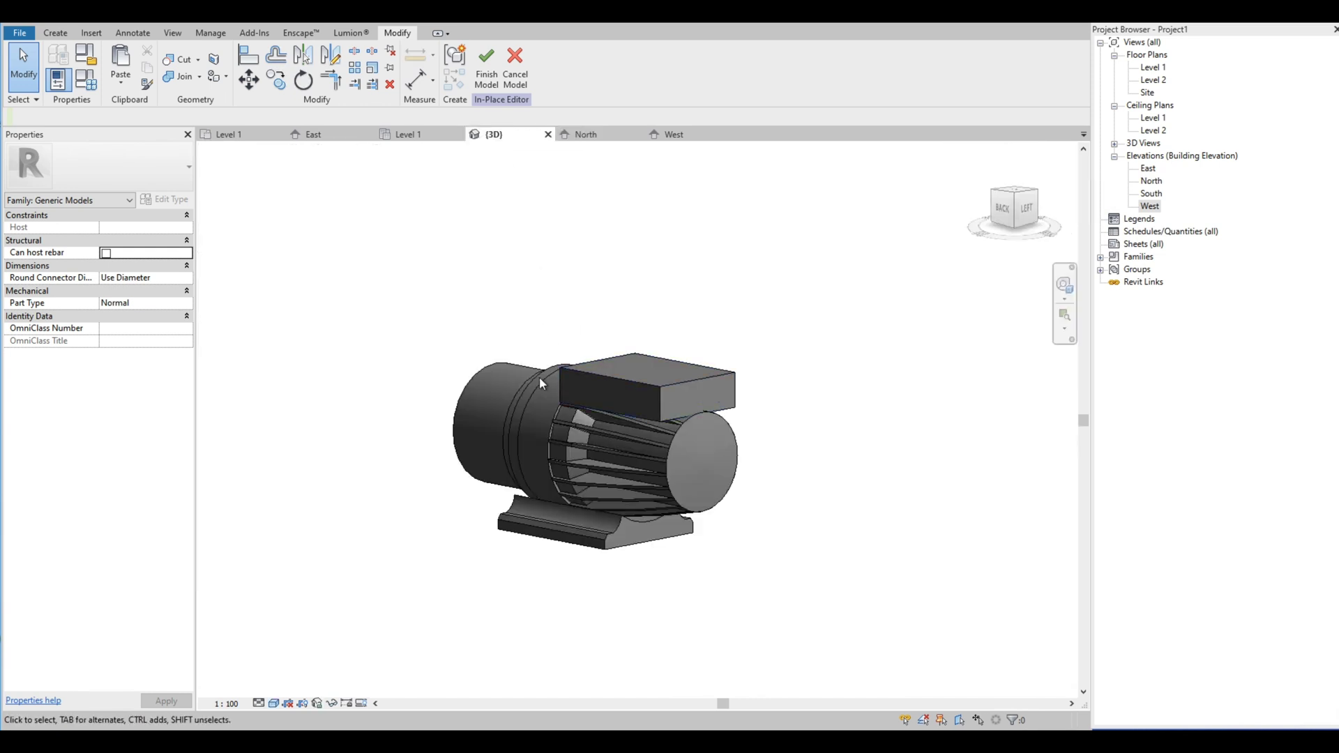
{"action": "middle_click_drag", "start_coordinate": [495, 502], "coordinate": [463, 418], "text": "shift"}
{"action": "scroll", "coordinate": [483, 538], "scroll_direction": "up", "scroll_amount": 4}
{"action": "scroll", "coordinate": [456, 474], "scroll_direction": "down", "scroll_amount": 2}
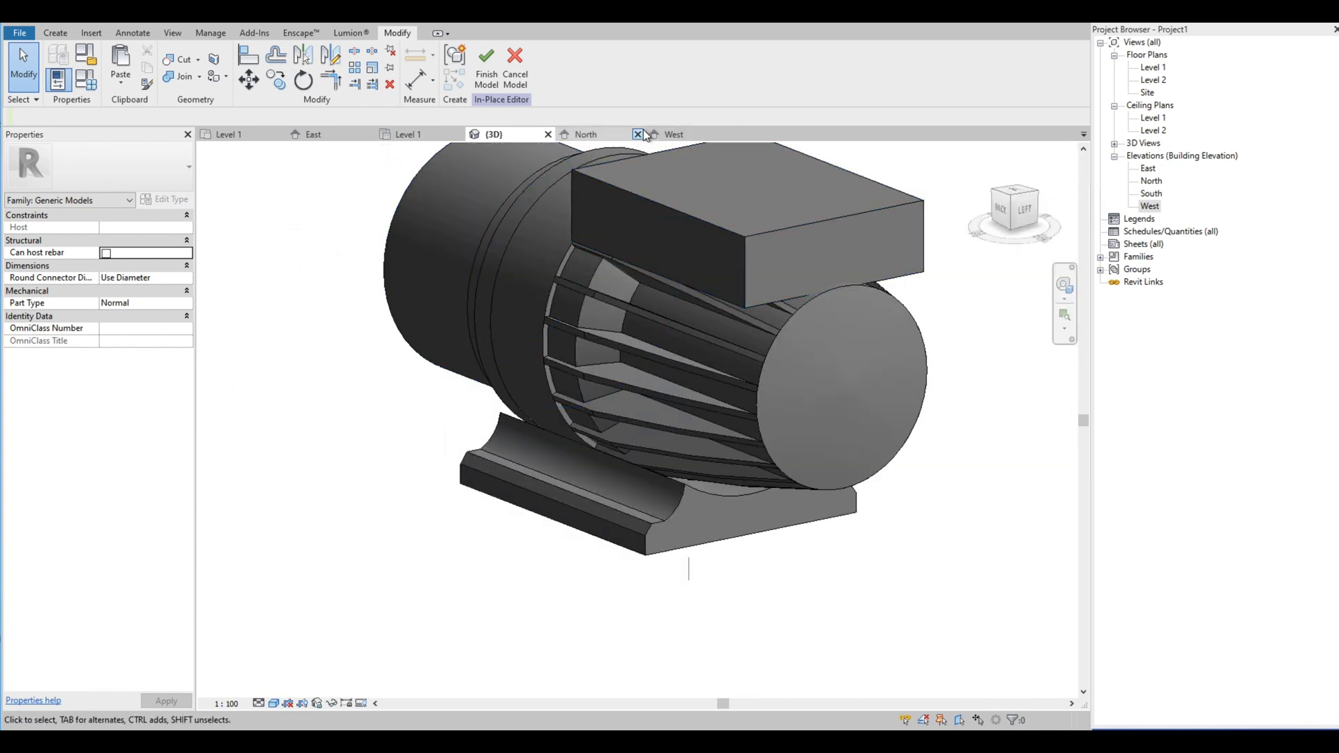
Step: Start a void extrusion in the north elevation and draw a vertical line down the left edge of the base's neck
{"action": "left_click", "coordinate": [584, 135]}
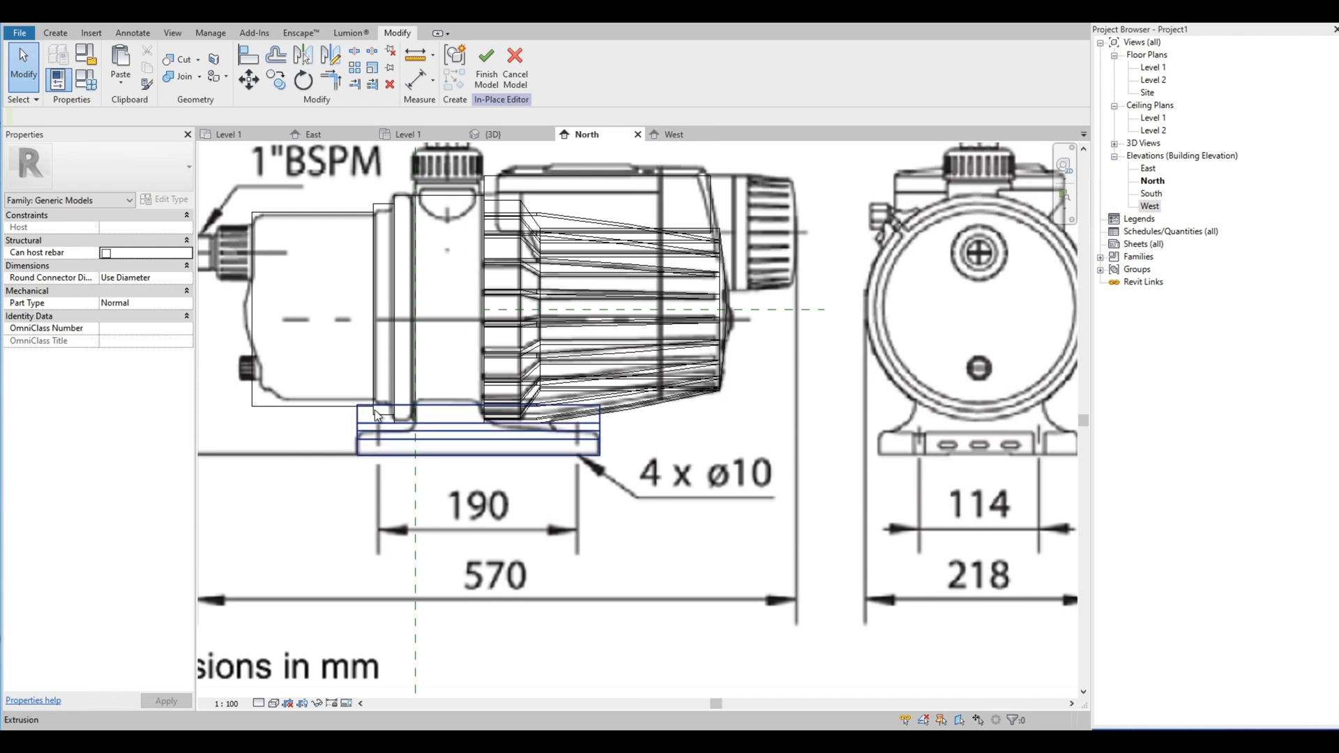
{"action": "scroll", "coordinate": [335, 376], "scroll_direction": "up", "scroll_amount": 2}
{"action": "left_click", "coordinate": [55, 33]}
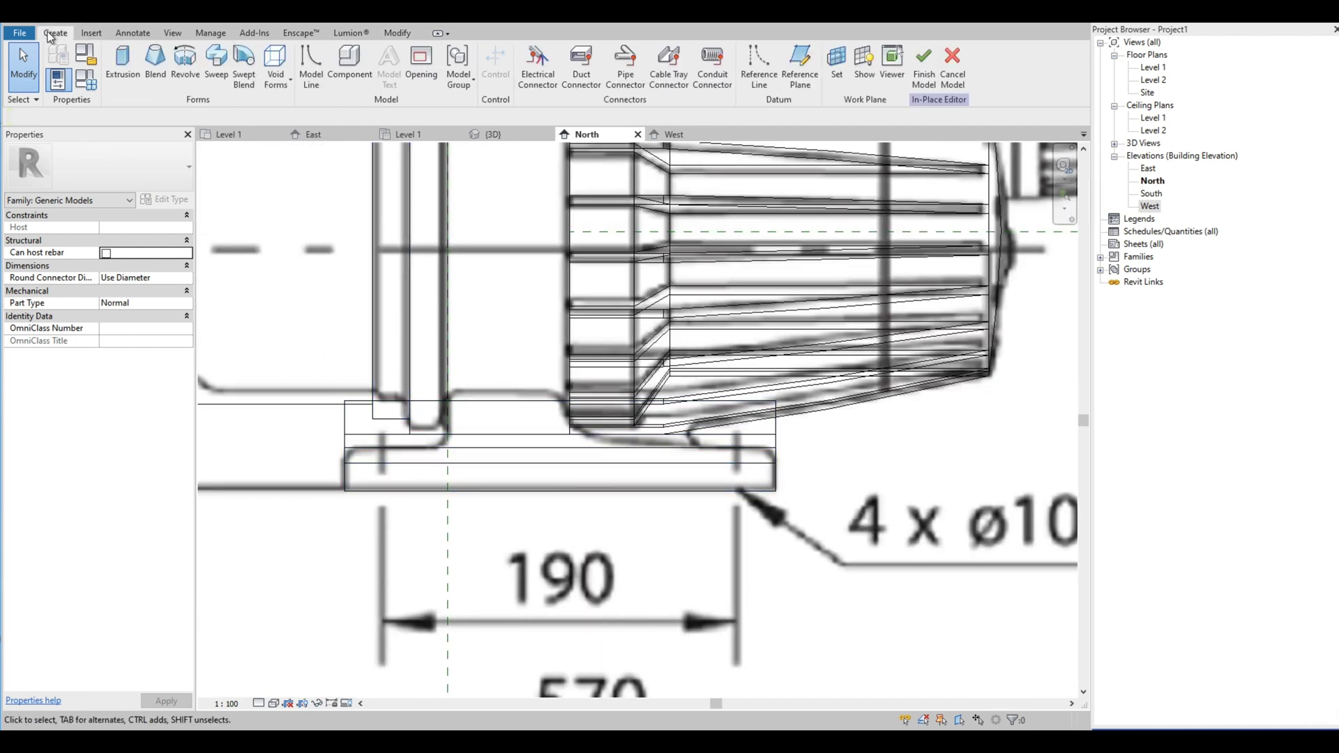
{"action": "left_click", "coordinate": [287, 88]}
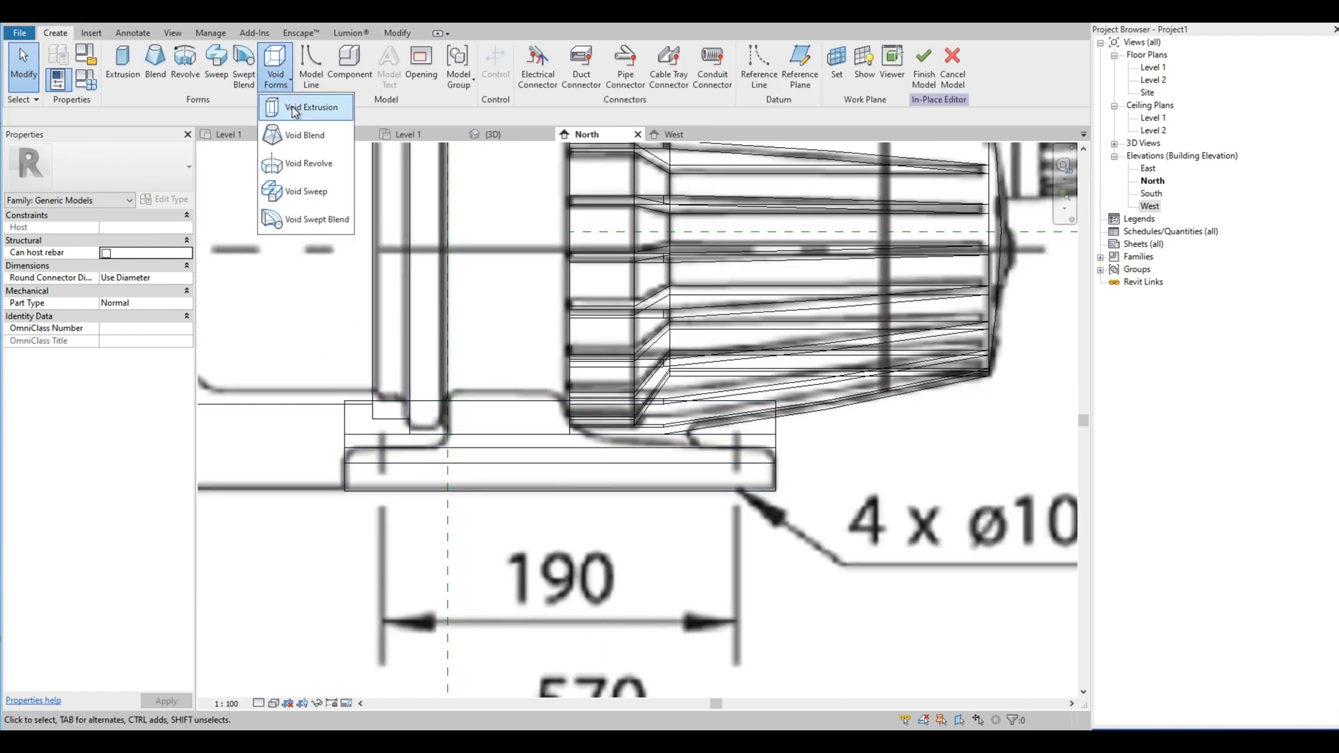
{"action": "left_click", "coordinate": [294, 109]}
{"action": "scroll", "coordinate": [350, 454], "scroll_direction": "up", "scroll_amount": 1}
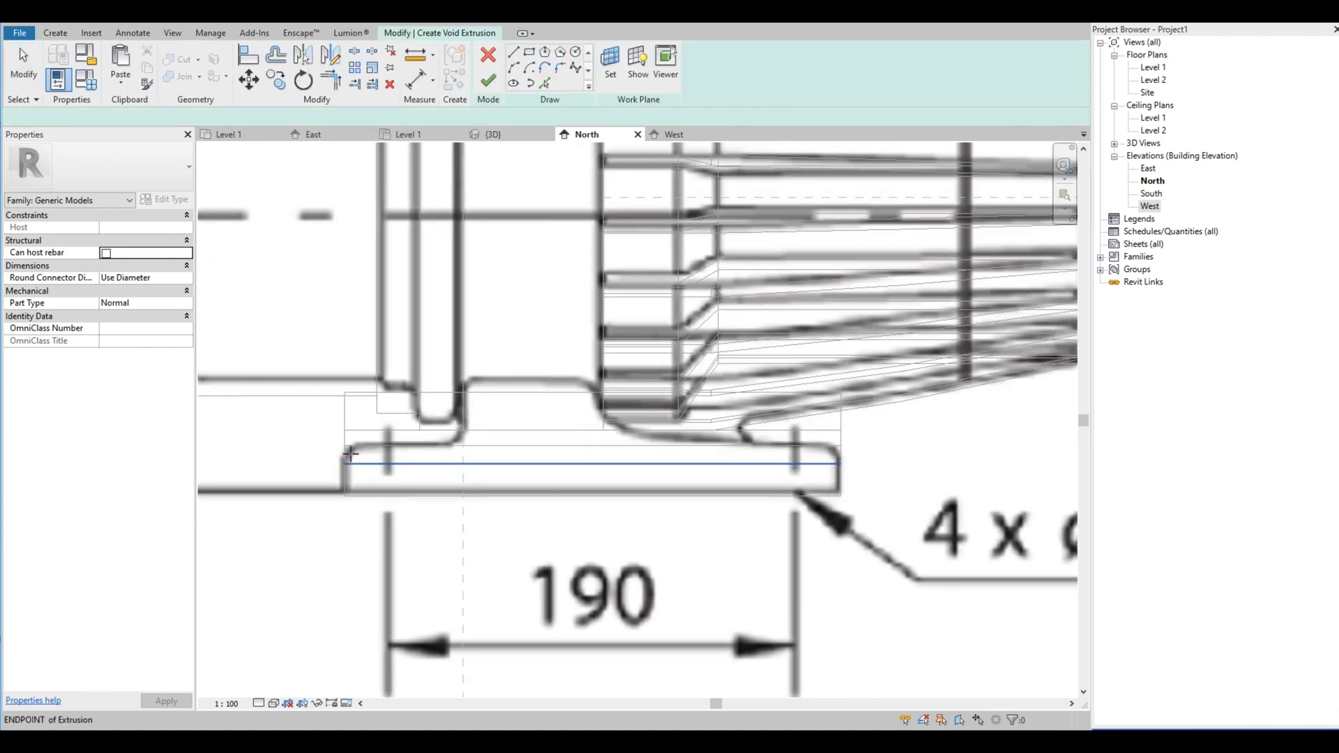
{"action": "scroll", "coordinate": [350, 454], "scroll_direction": "up", "scroll_amount": 2}
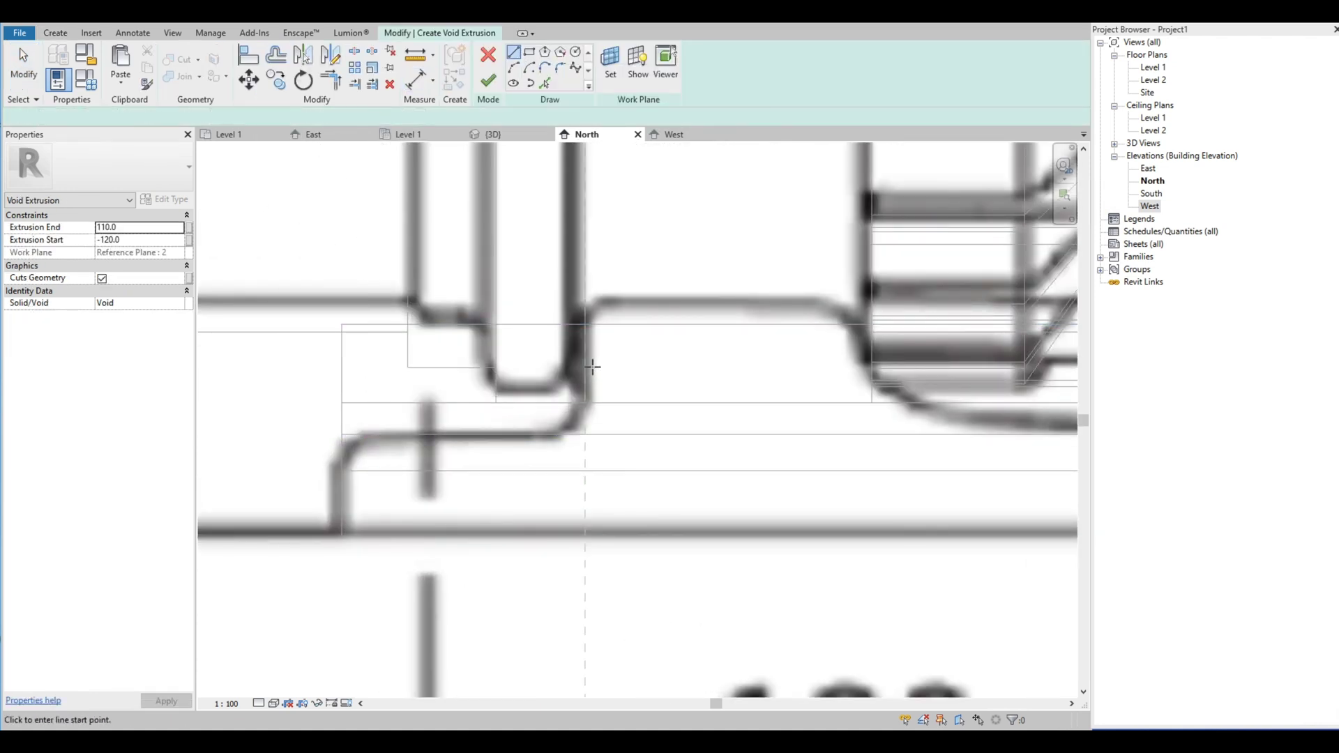
{"action": "left_click", "coordinate": [584, 403]}
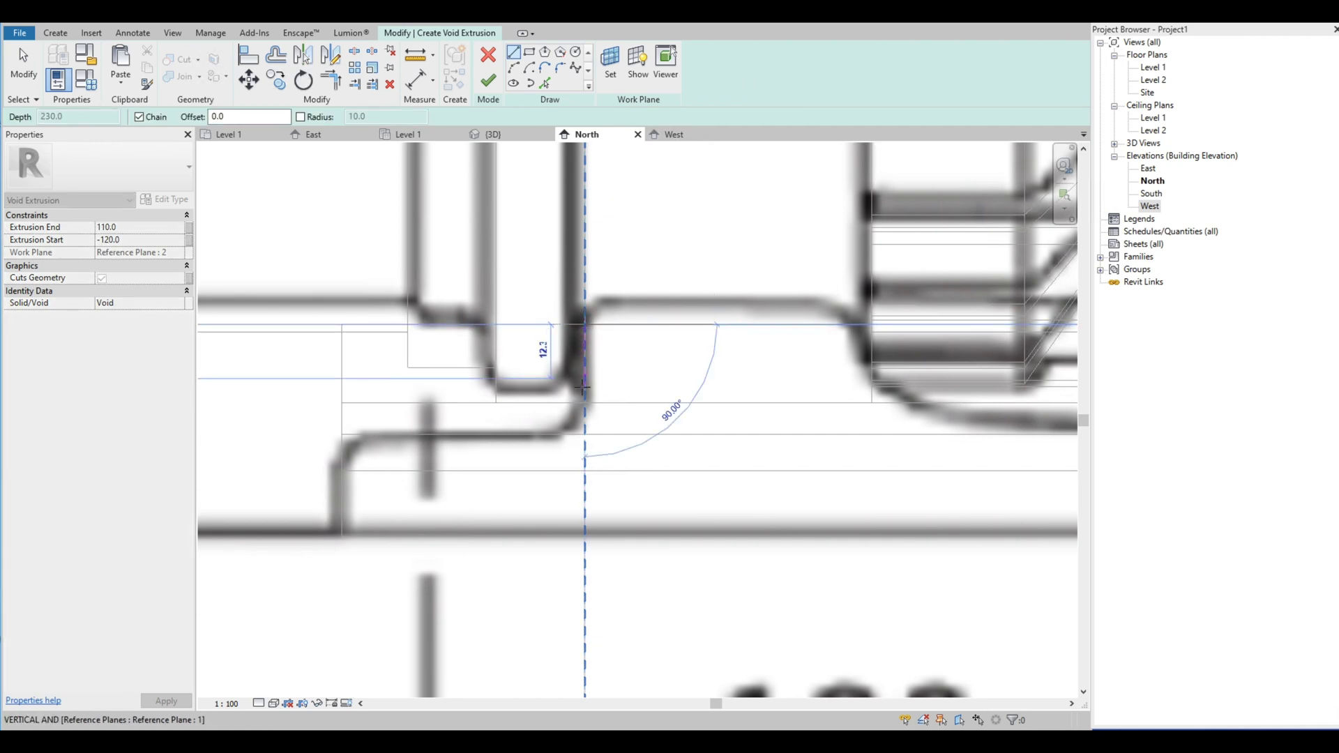
{"action": "key", "text": "Escape"}
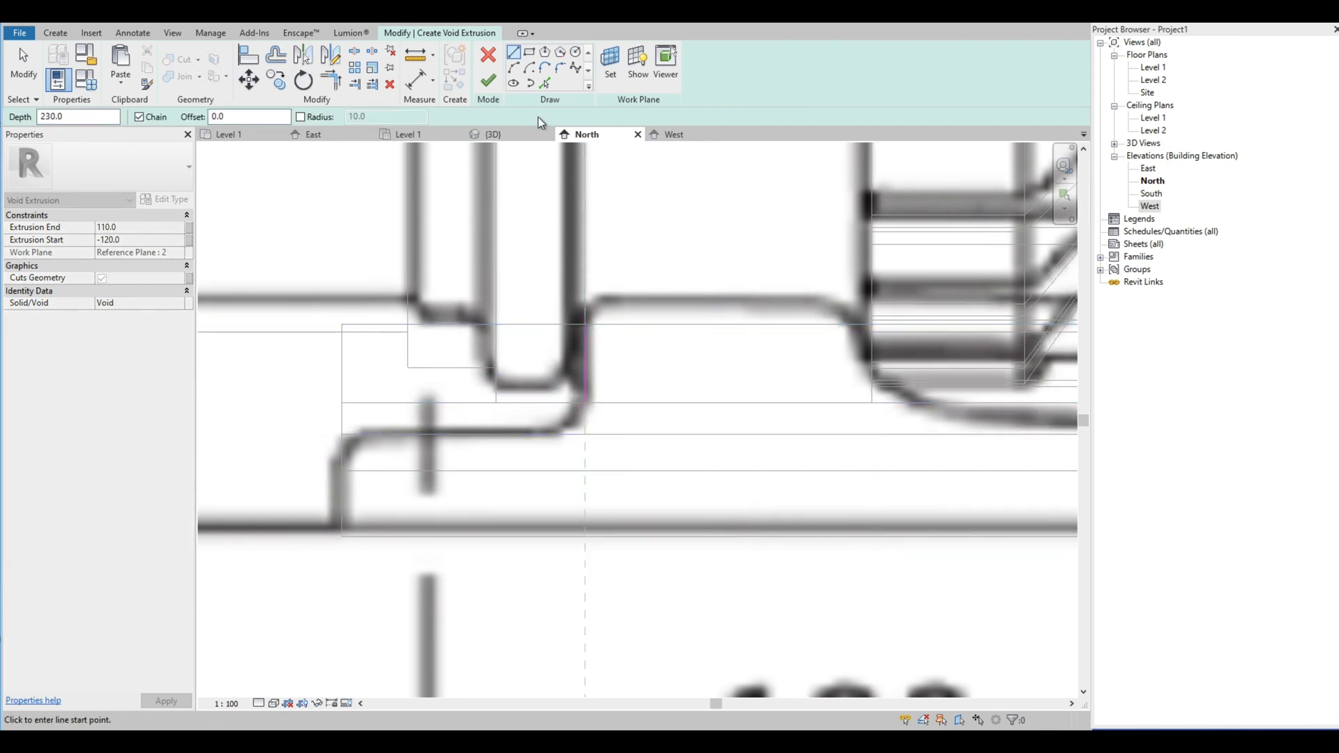
Step: Draw a horizontal line along the left foot's top edge and fillet it to the neck line with a 10 mm radius
{"action": "left_click", "coordinate": [514, 55]}
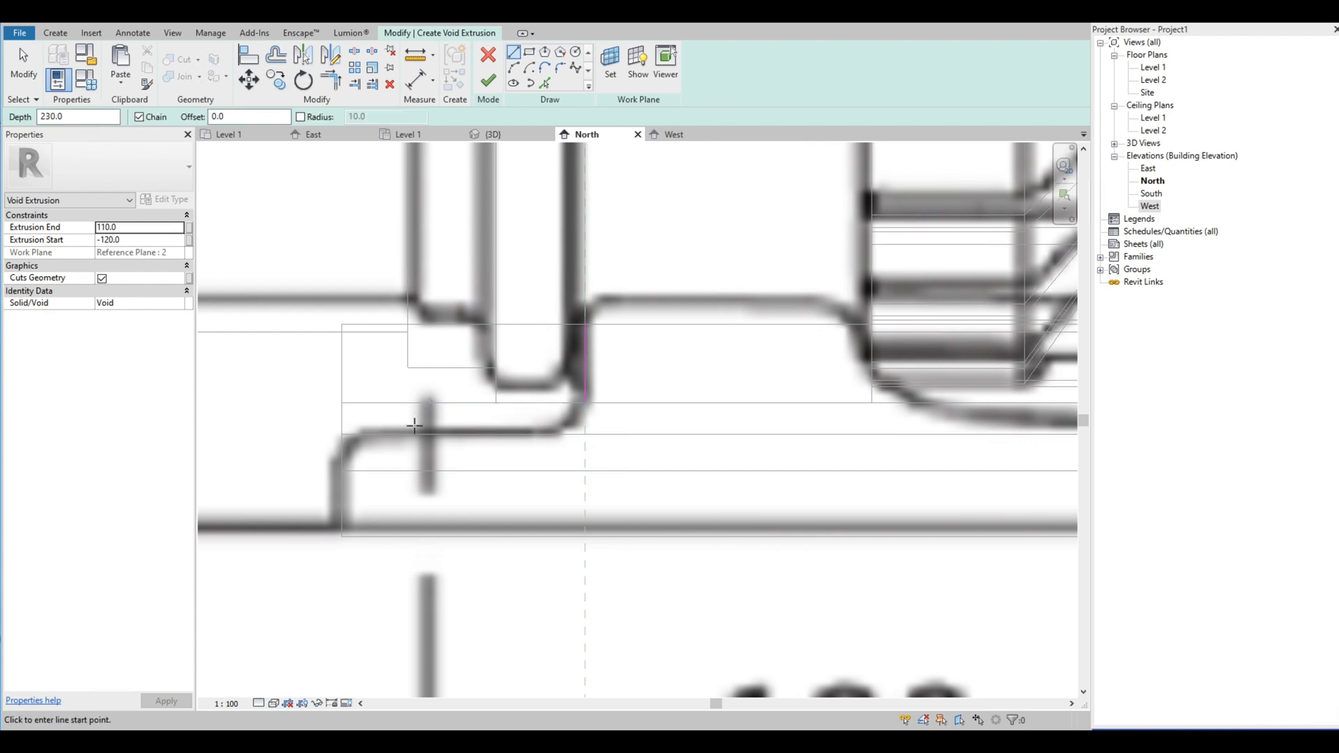
{"action": "left_click", "coordinate": [374, 435]}
{"action": "left_click", "coordinate": [558, 434]}
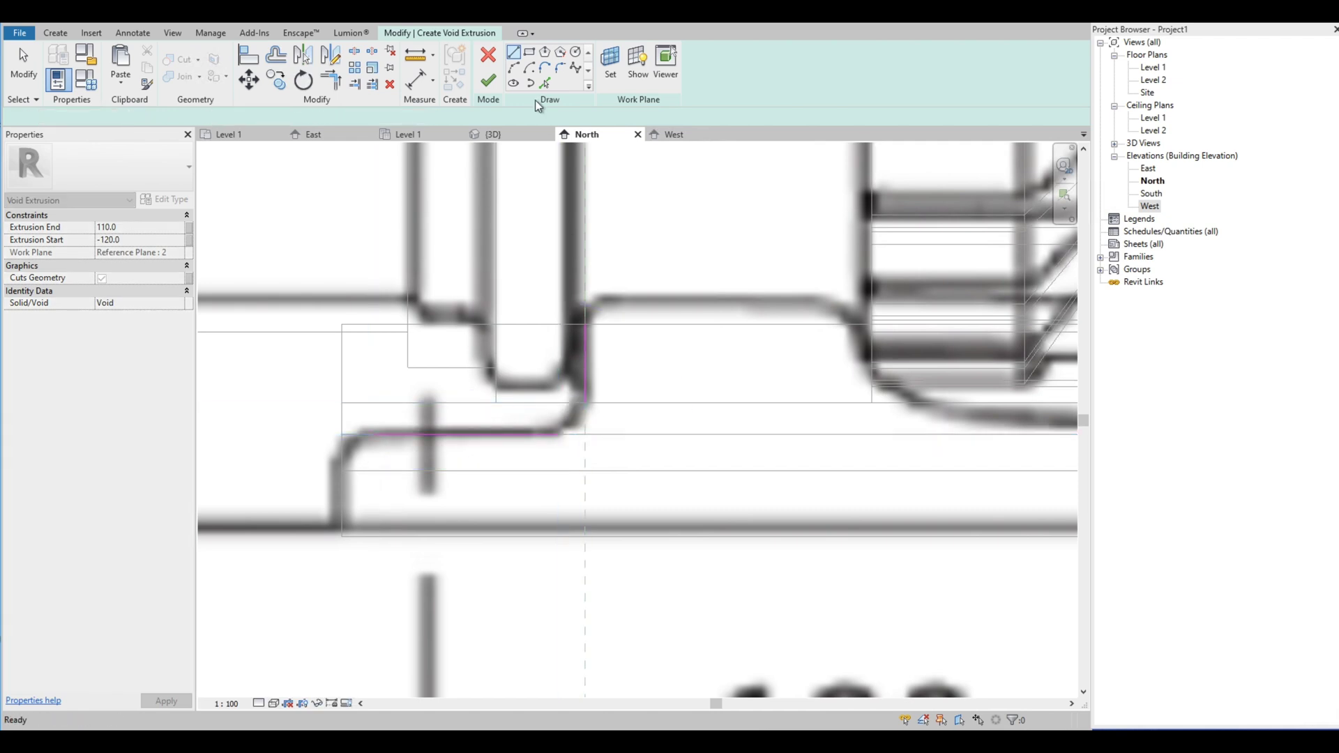
{"action": "key", "text": "Escape"}
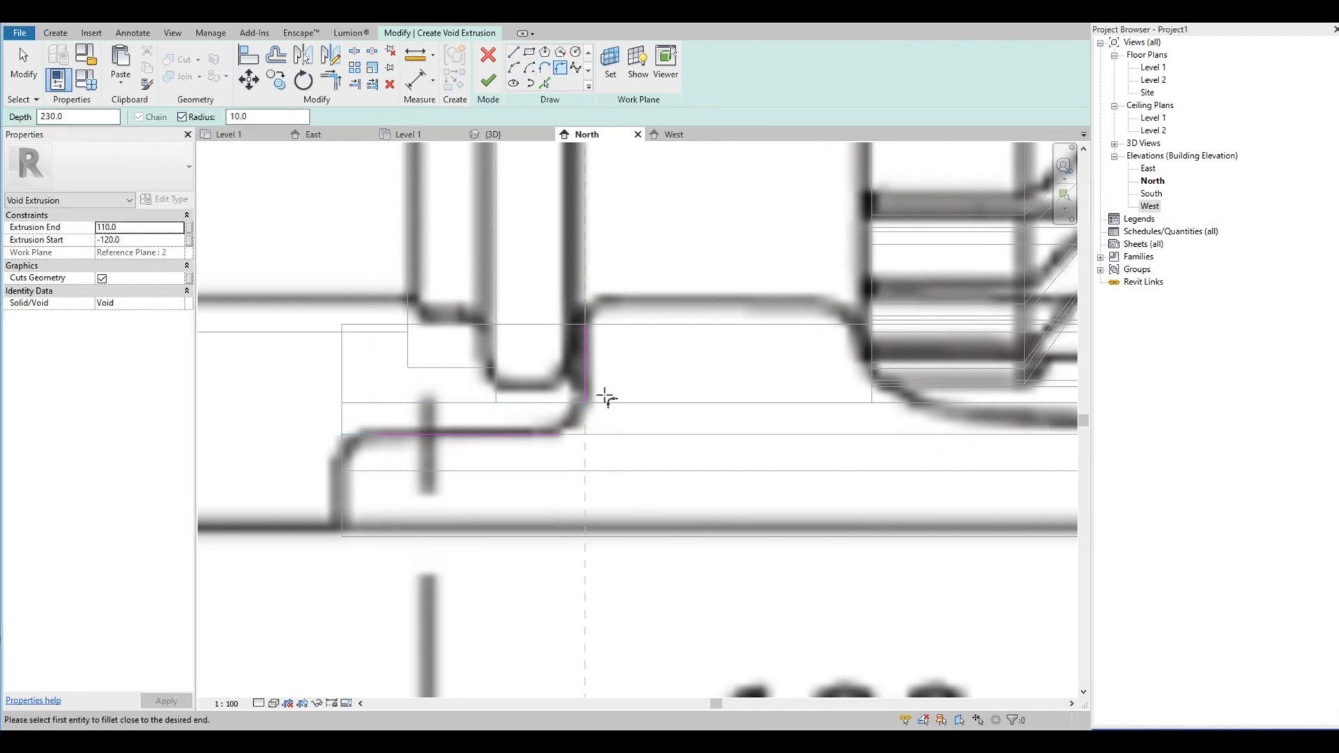
{"action": "left_click", "coordinate": [548, 435]}
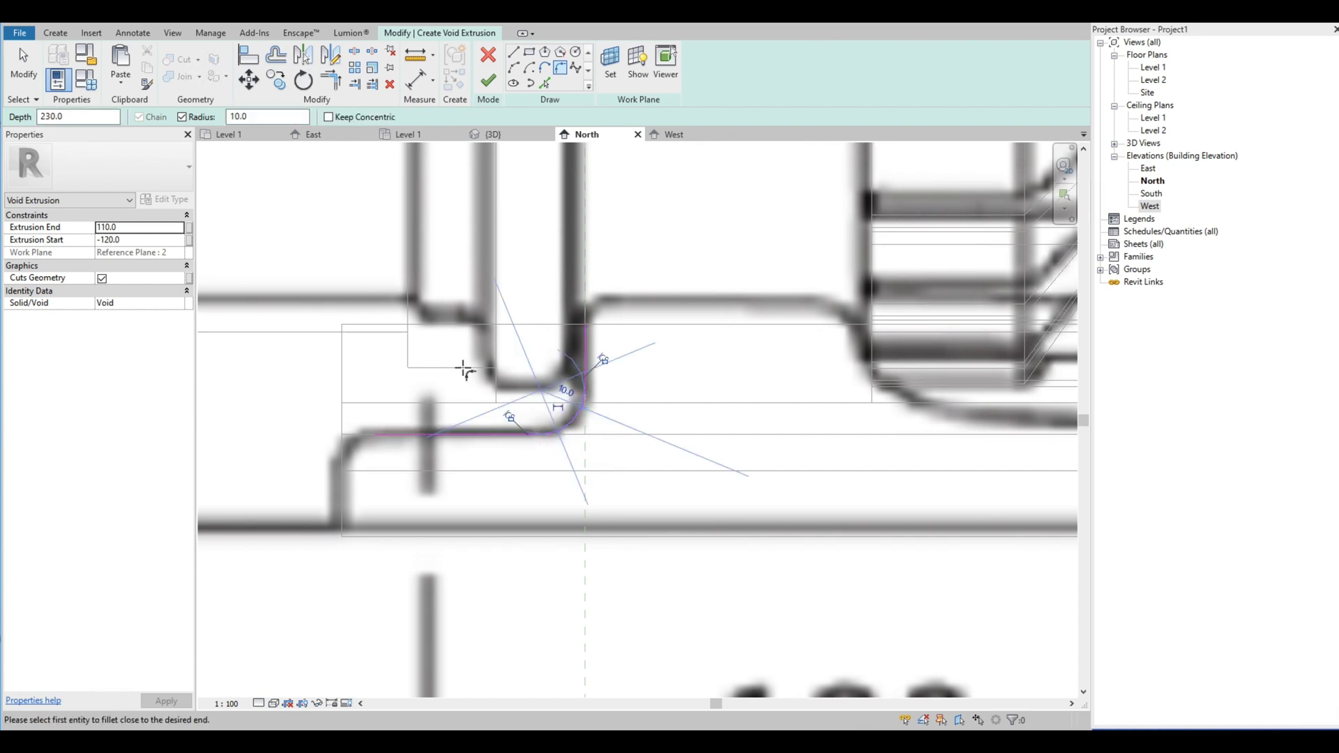
{"action": "key", "text": "Escape"}
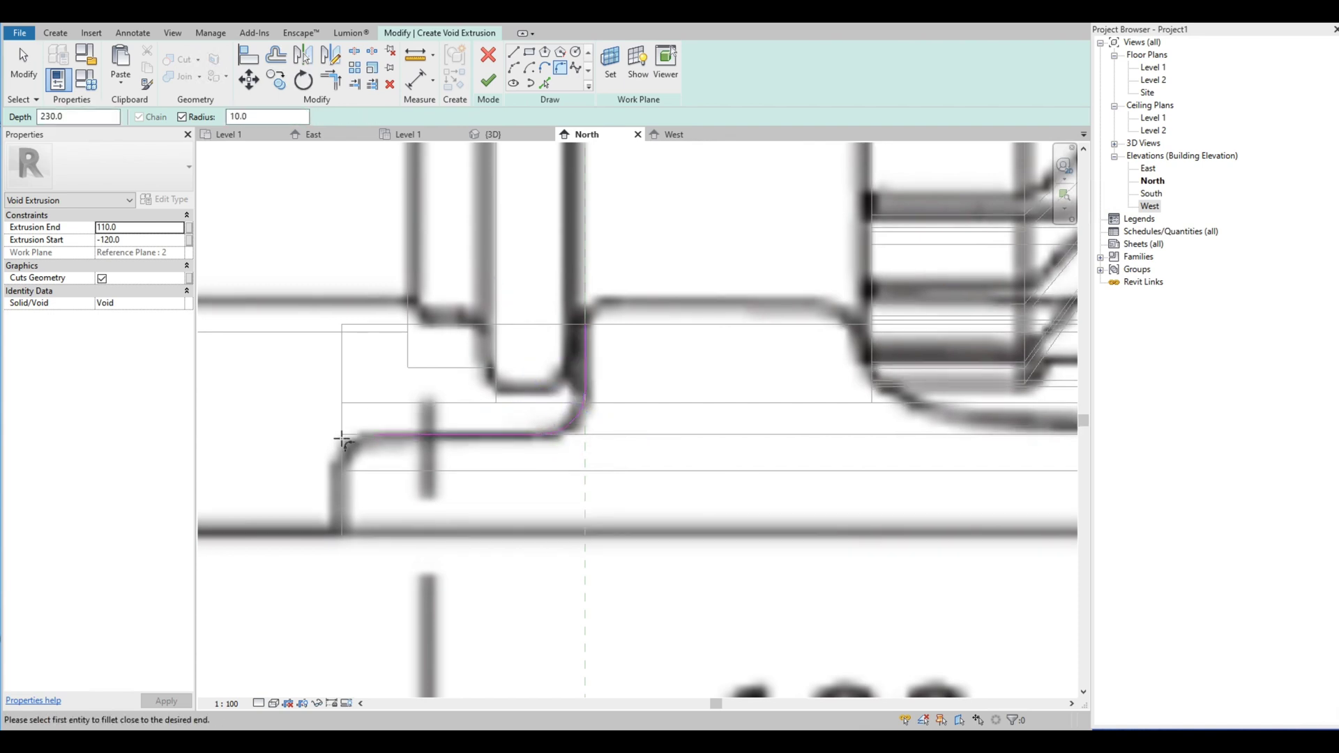
Step: Draw a vertical line up the left foot's outer end and fillet it to the top edge line with a 10 mm radius
{"action": "left_click", "coordinate": [514, 54]}
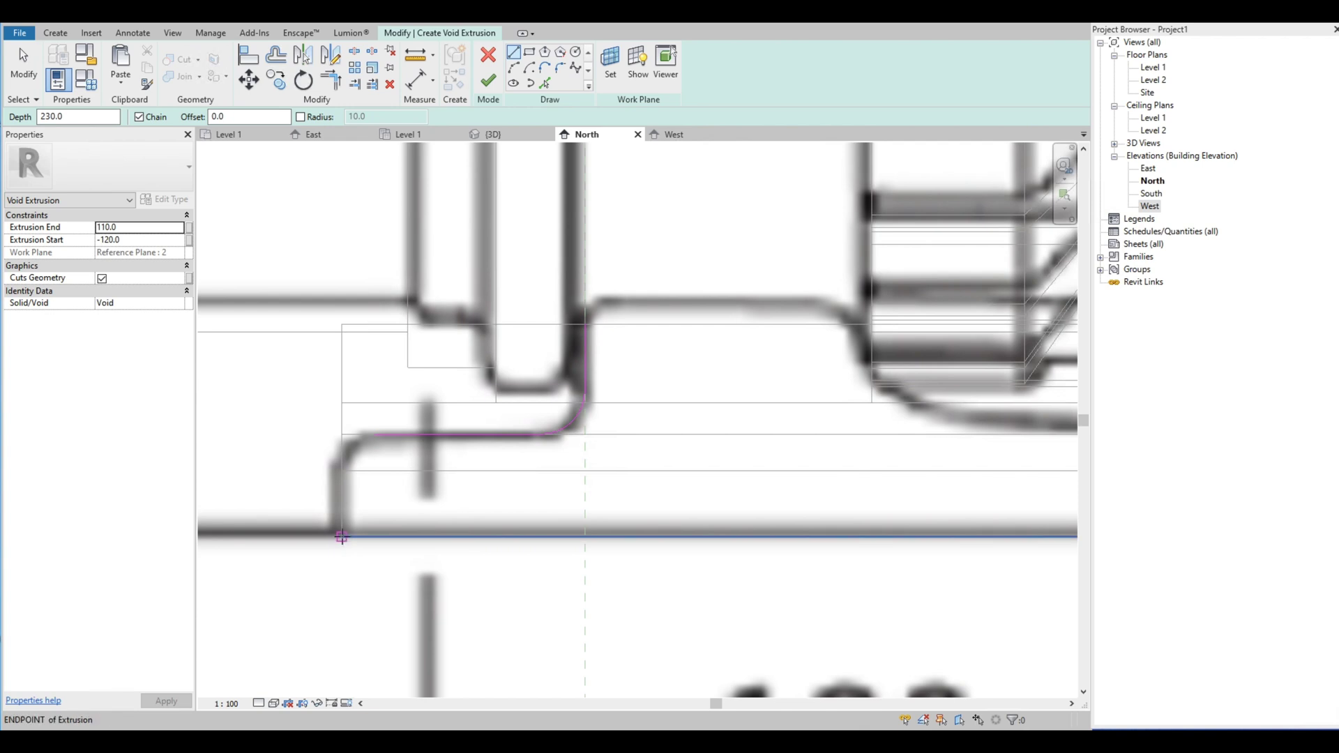
{"action": "left_click", "coordinate": [341, 537]}
{"action": "left_click", "coordinate": [341, 471]}
{"action": "key", "text": "Escape"}
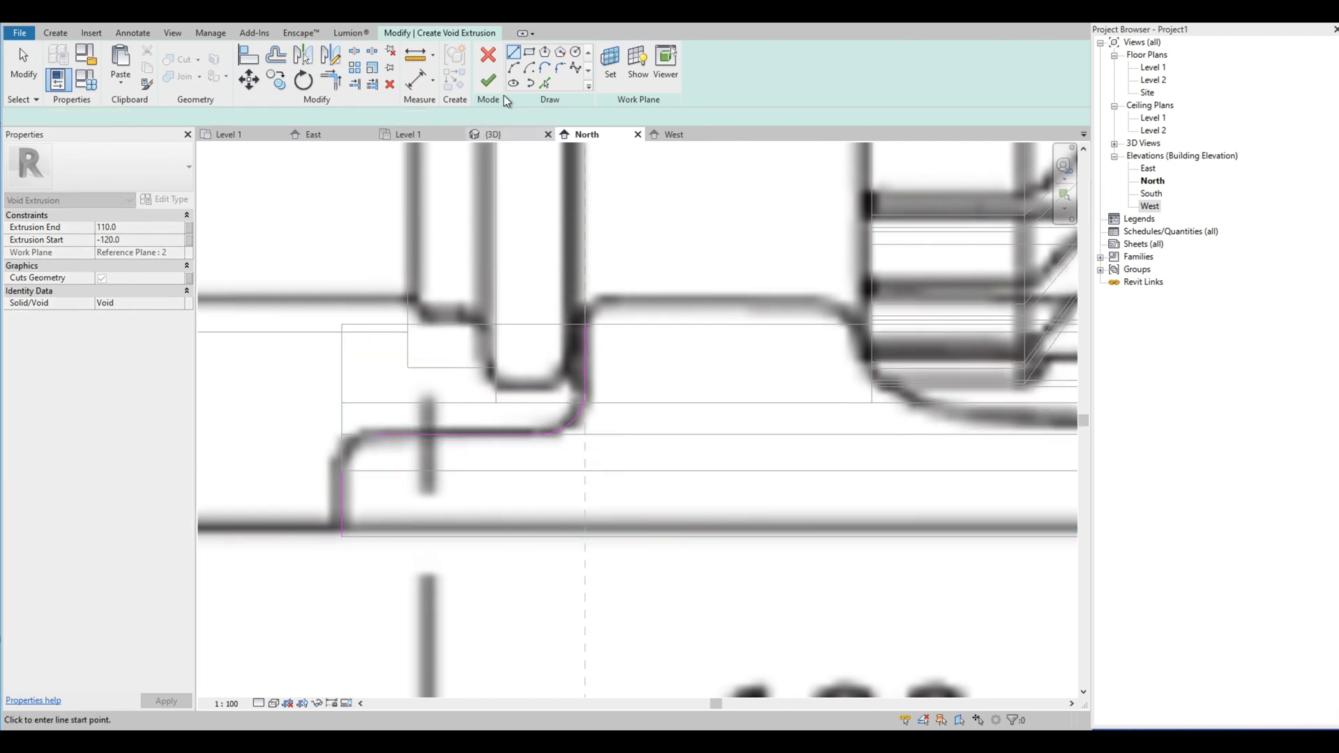
{"action": "left_click", "coordinate": [560, 67]}
{"action": "scroll", "coordinate": [296, 318], "scroll_direction": "down", "scroll_amount": 1}
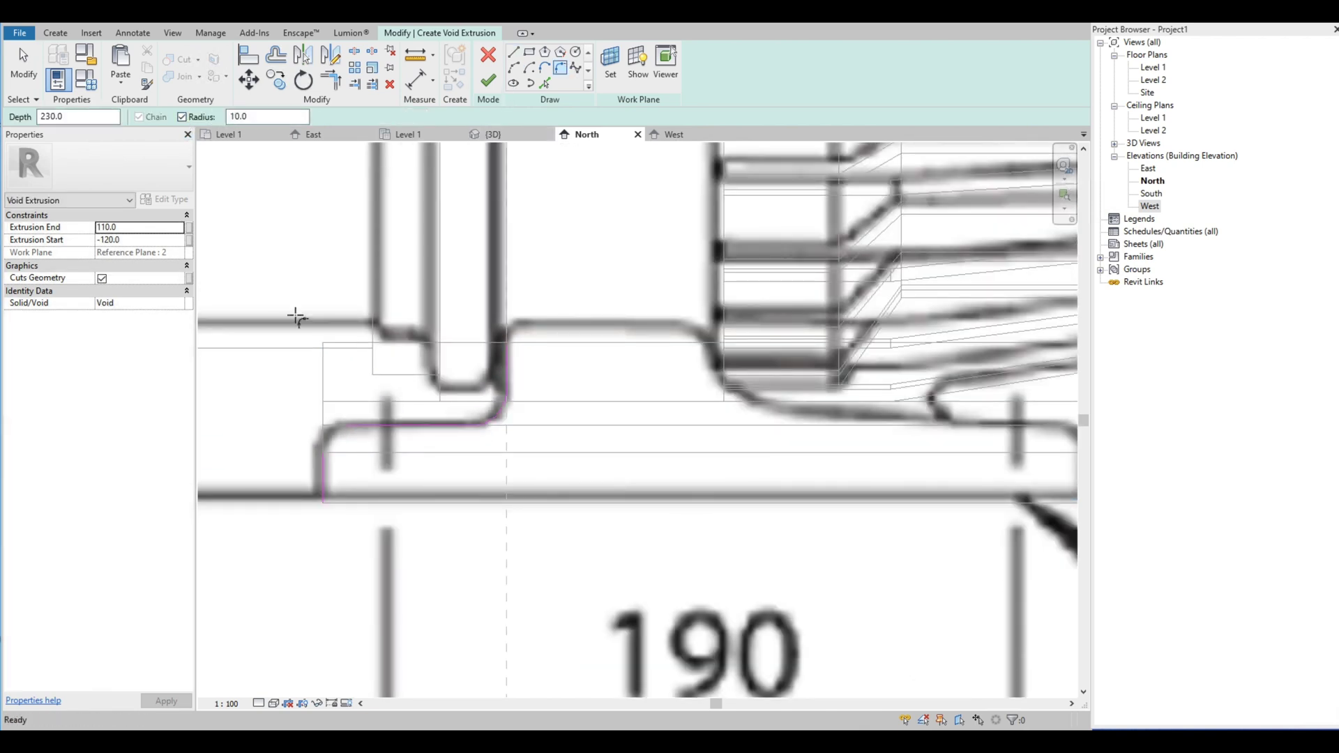
{"action": "left_click", "coordinate": [325, 476]}
{"action": "left_click", "coordinate": [366, 424]}
Step: Enclose the area outside and above the left foot with chained lines running from the foot's outer edge to above the neck line
{"action": "left_click", "coordinate": [513, 53]}
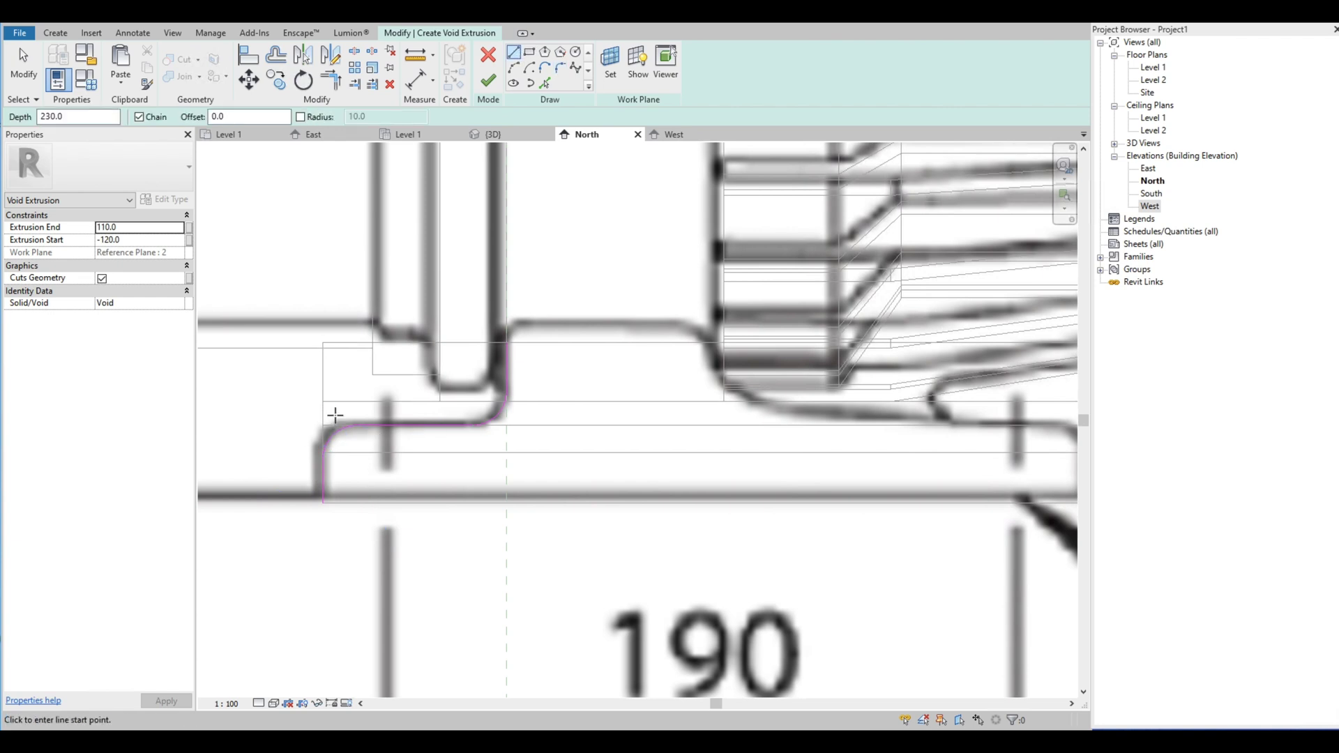
{"action": "left_click", "coordinate": [326, 478]}
{"action": "left_click", "coordinate": [256, 481]}
{"action": "left_click", "coordinate": [256, 298]}
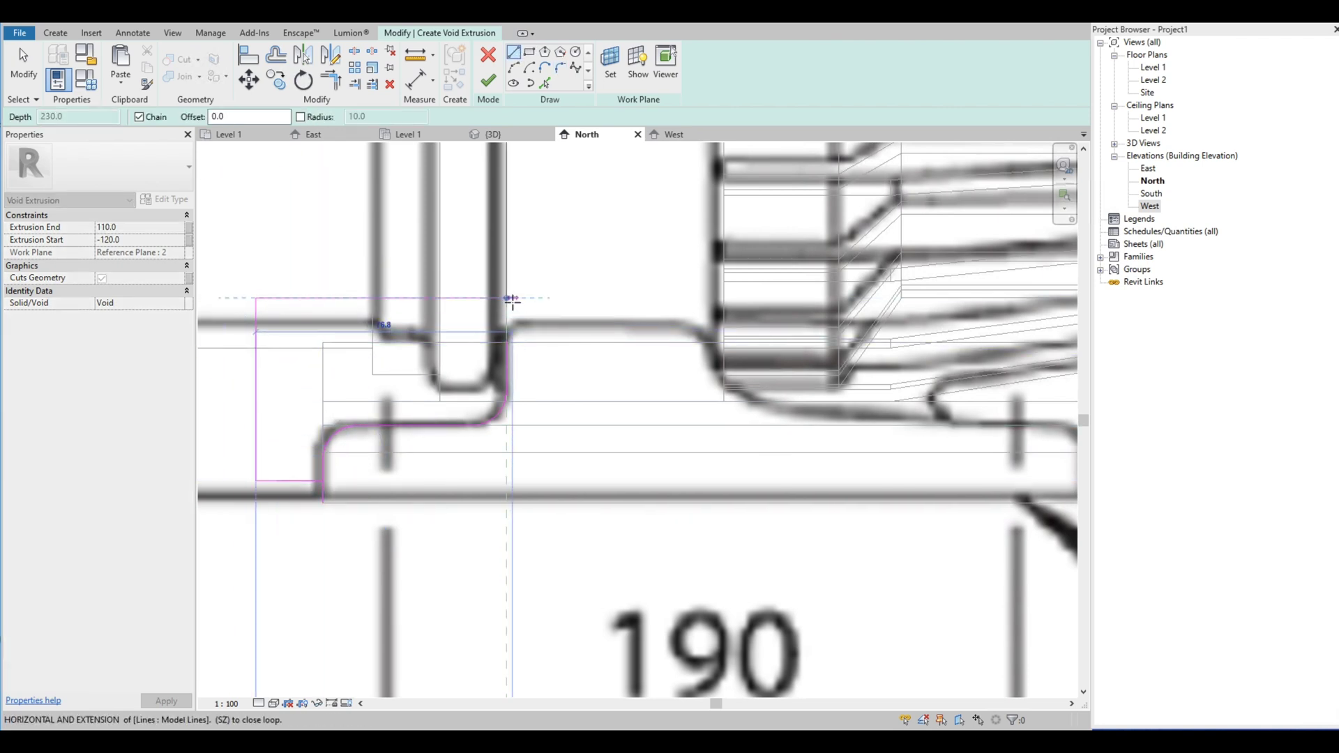
{"action": "left_click", "coordinate": [511, 298]}
{"action": "key", "text": "Escape"}
{"action": "key", "text": "Escape"}
{"action": "scroll", "coordinate": [378, 311], "scroll_direction": "down", "scroll_amount": 3}
{"action": "key", "text": "Escape"}
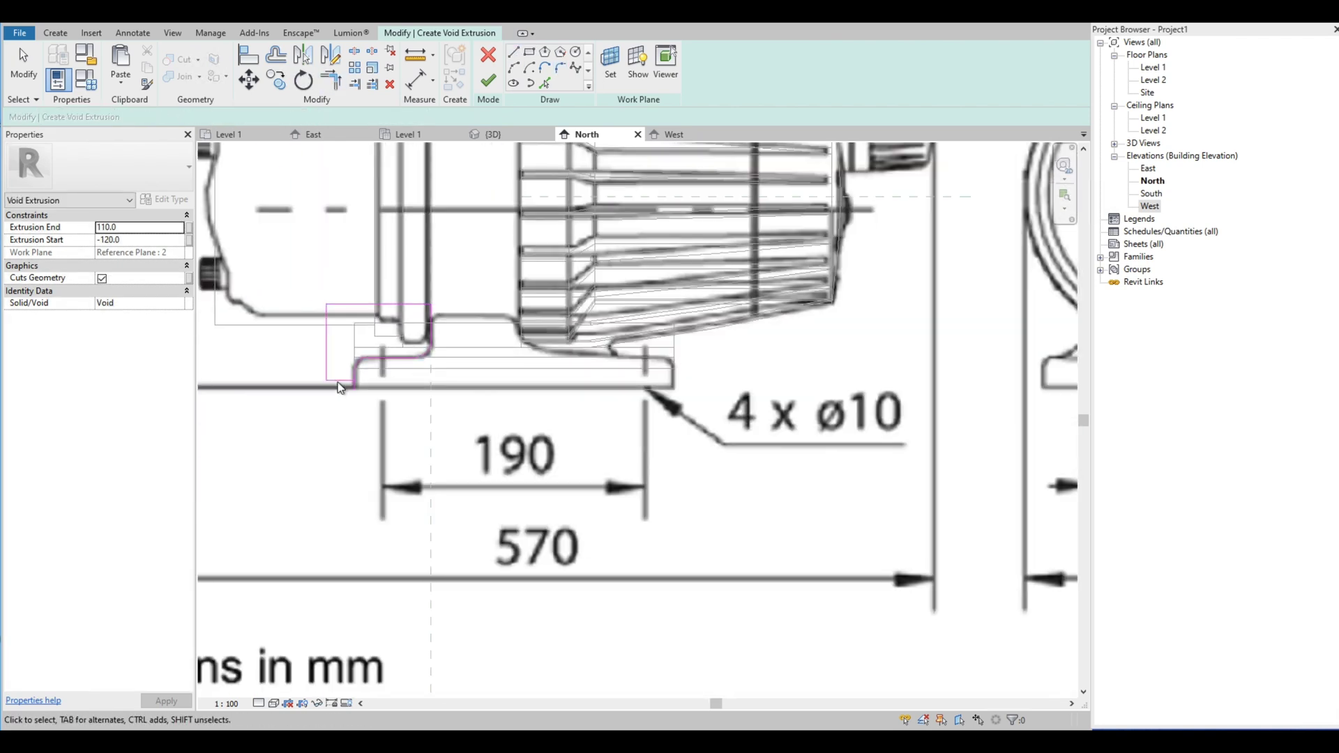
Step: Trim the left foot's outer edge line to the lower enclosing line so their corner closes
{"action": "left_click", "coordinate": [354, 383]}
{"action": "key", "text": "Escape"}
{"action": "scroll", "coordinate": [353, 376], "scroll_direction": "up", "scroll_amount": 2}
{"action": "key", "text": "t"}
{"action": "key", "text": "r"}
{"action": "left_click", "coordinate": [353, 377]}
{"action": "scroll", "coordinate": [353, 375], "scroll_direction": "down", "scroll_amount": 1}
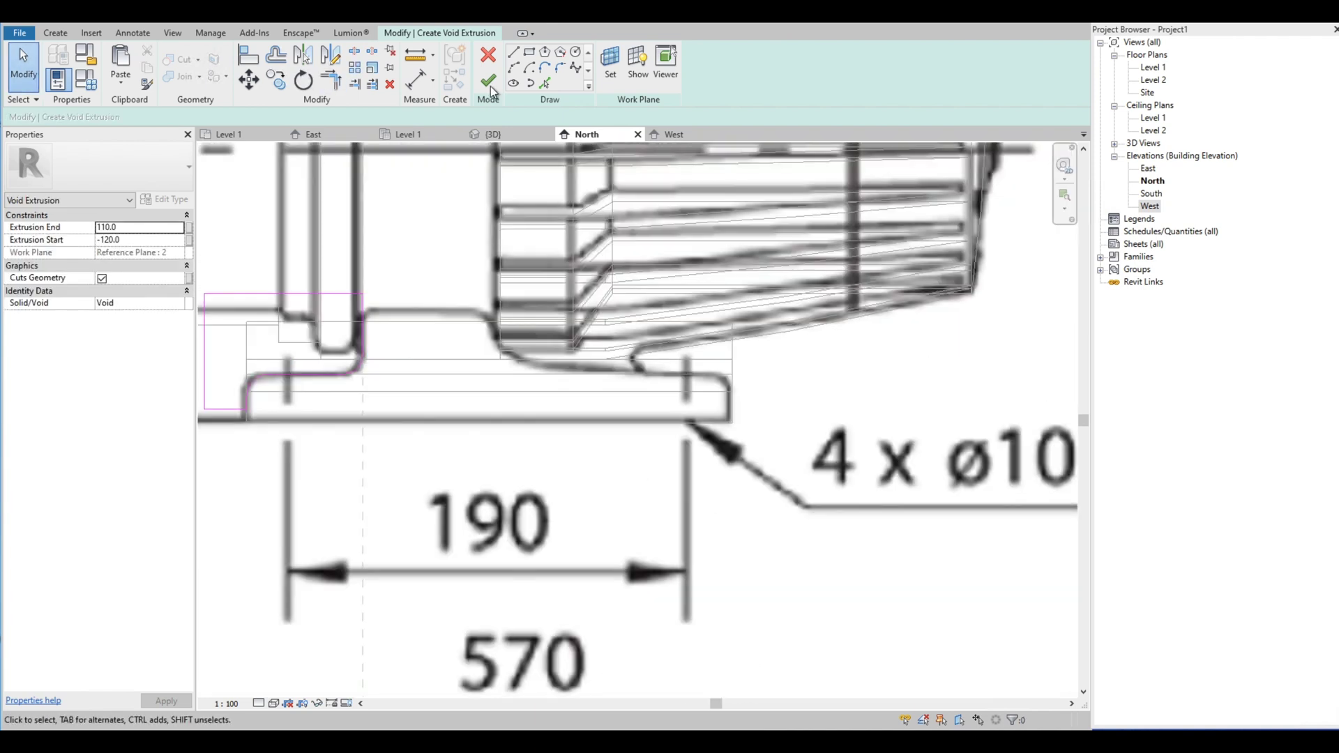
{"action": "left_click", "coordinate": [516, 70]}
{"action": "scroll", "coordinate": [479, 320], "scroll_direction": "up", "scroll_amount": 2}
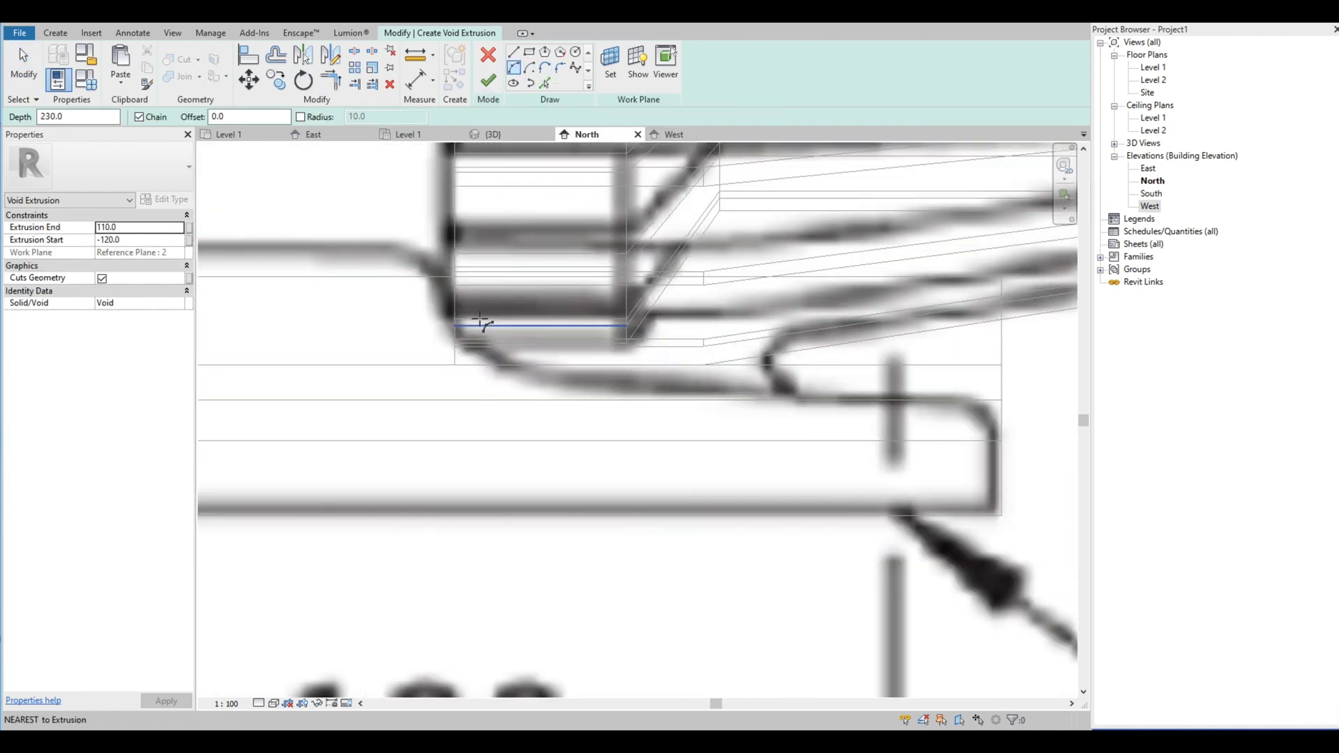
{"action": "left_click", "coordinate": [432, 276]}
{"action": "left_click", "coordinate": [486, 363]}
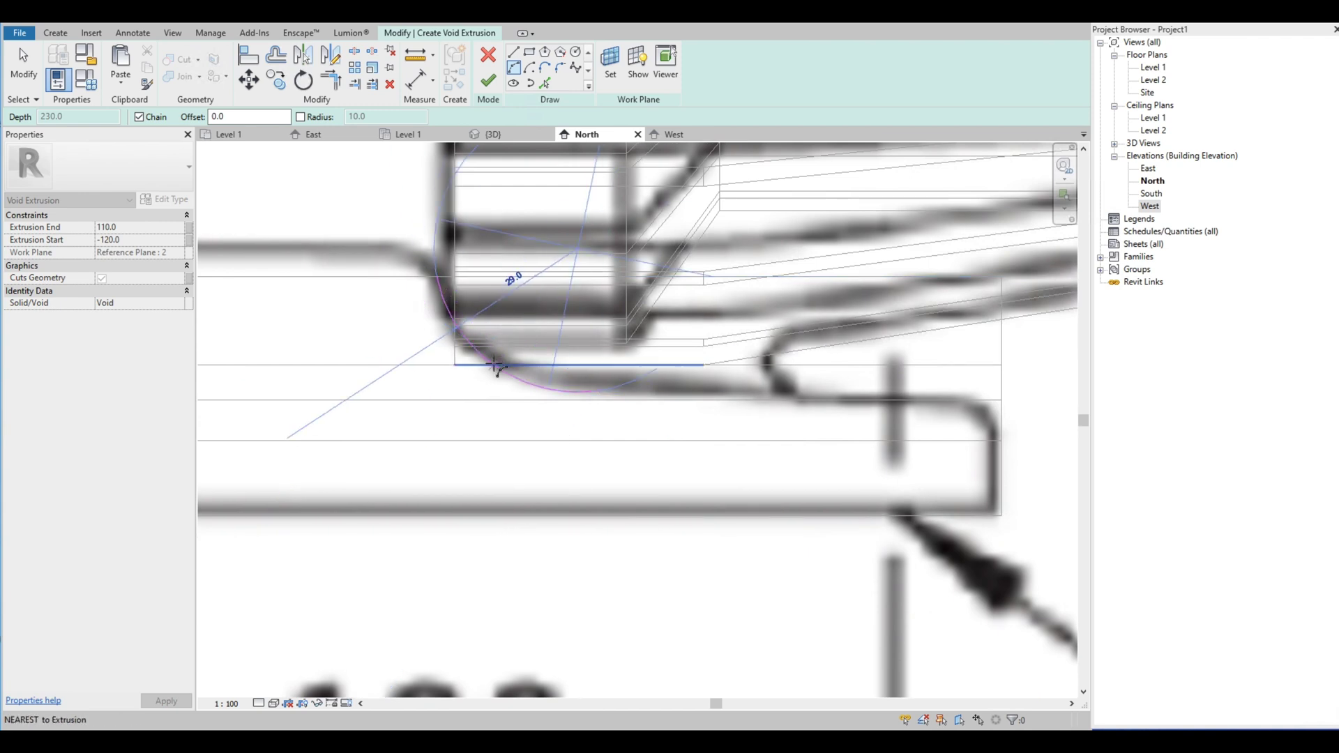
{"action": "scroll", "coordinate": [495, 364], "scroll_direction": "up", "scroll_amount": 2}
{"action": "key", "text": "Escape"}
{"action": "scroll", "coordinate": [495, 364], "scroll_direction": "down", "scroll_amount": 2}
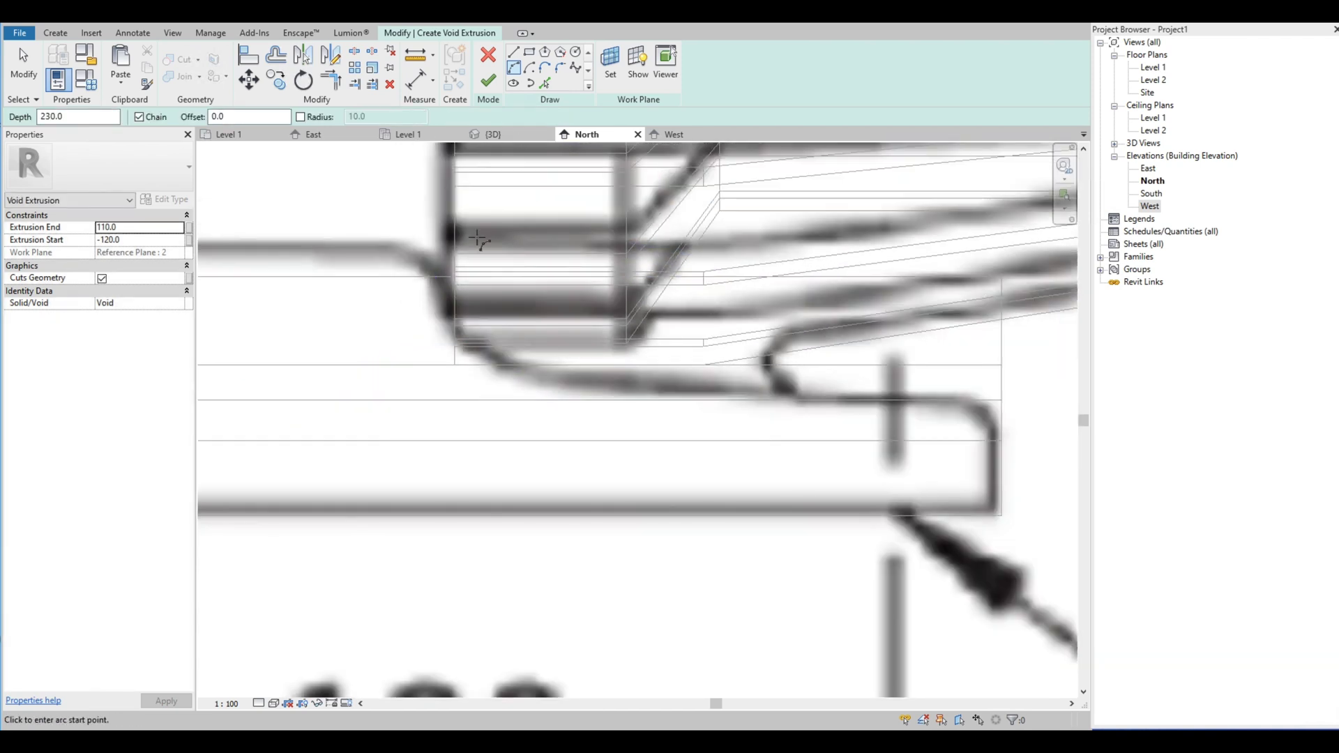
Step: Draw a start-end-radius arc along the image's curve from the neck's right side under the finned housing
{"action": "left_click", "coordinate": [448, 315]}
{"action": "scroll", "coordinate": [548, 367], "scroll_direction": "up", "scroll_amount": 2}
{"action": "left_click", "coordinate": [603, 394]}
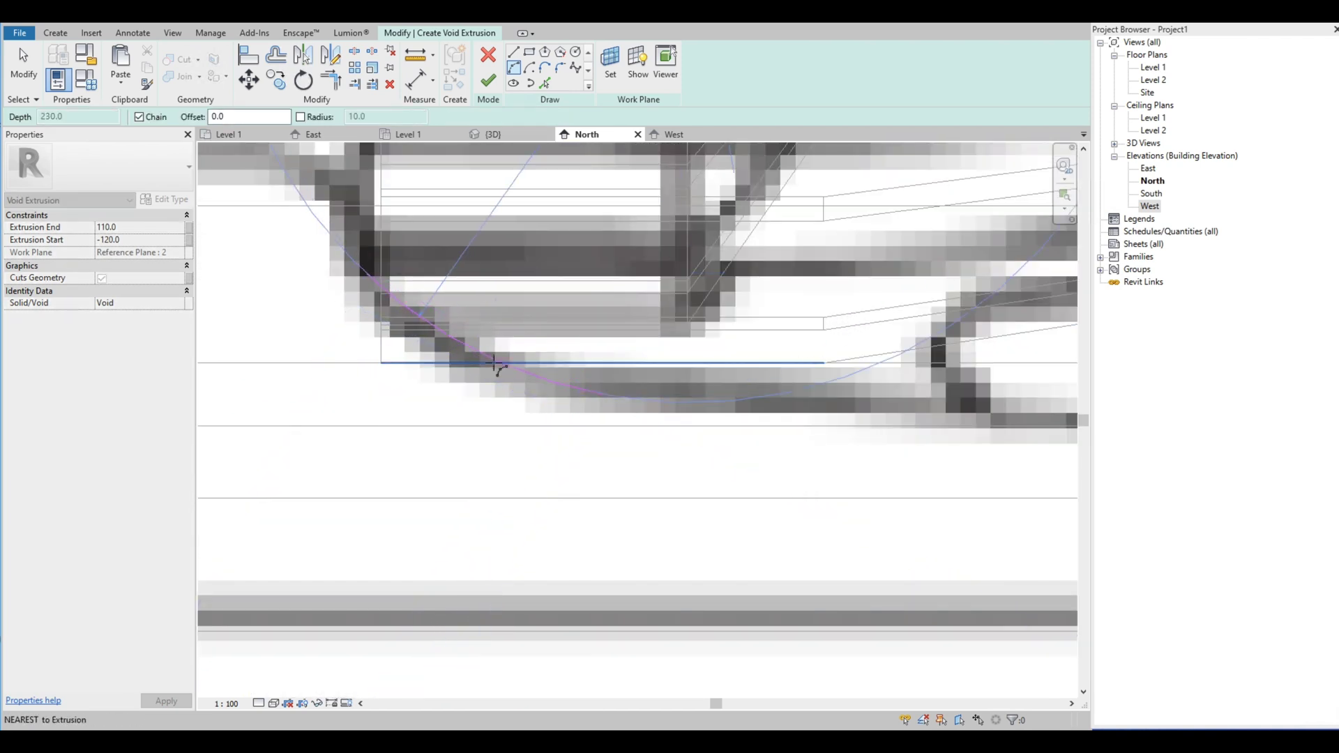
{"action": "left_click", "coordinate": [457, 354]}
{"action": "scroll", "coordinate": [331, 320], "scroll_direction": "down", "scroll_amount": 3}
Step: Draw a slightly sloping line from the arc's lower end along the right foot's top edge to its rounded corner
{"action": "left_click", "coordinate": [514, 51]}
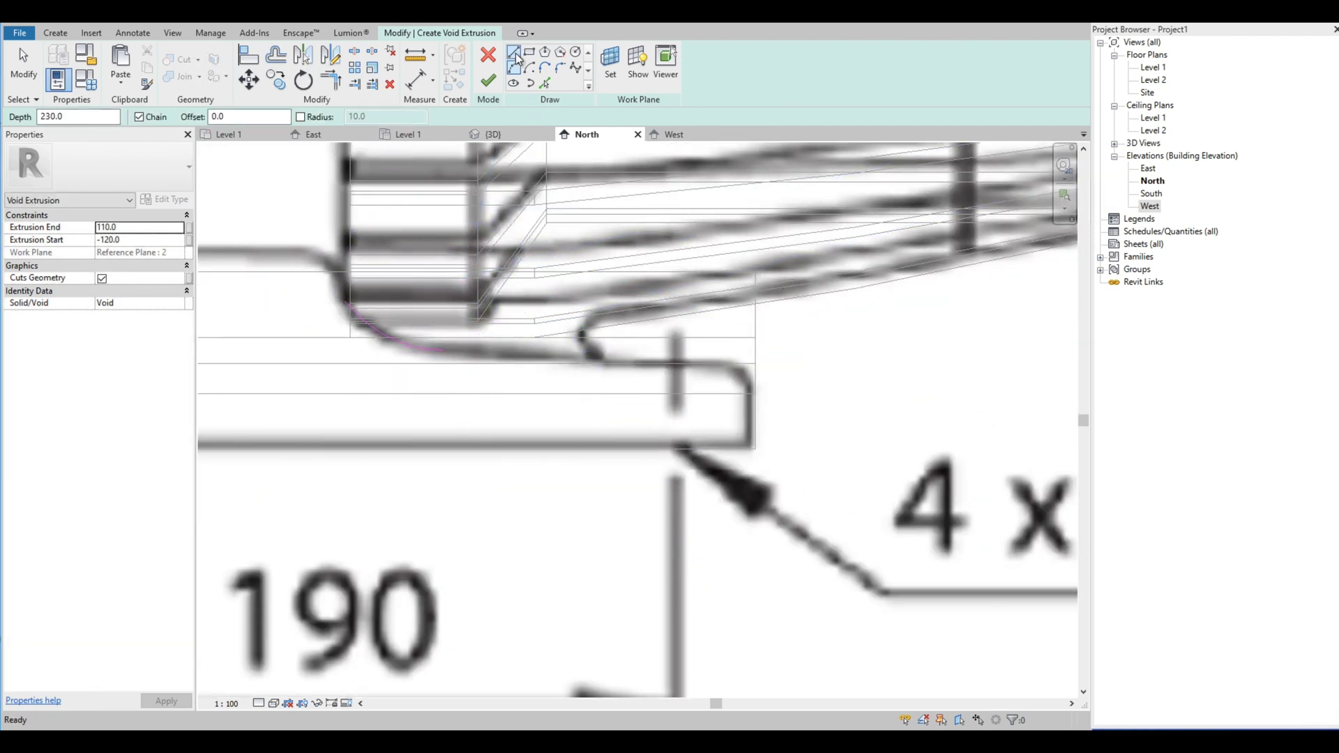
{"action": "left_click", "coordinate": [439, 350]}
{"action": "scroll", "coordinate": [706, 361], "scroll_direction": "up", "scroll_amount": 4}
{"action": "left_click", "coordinate": [760, 367]}
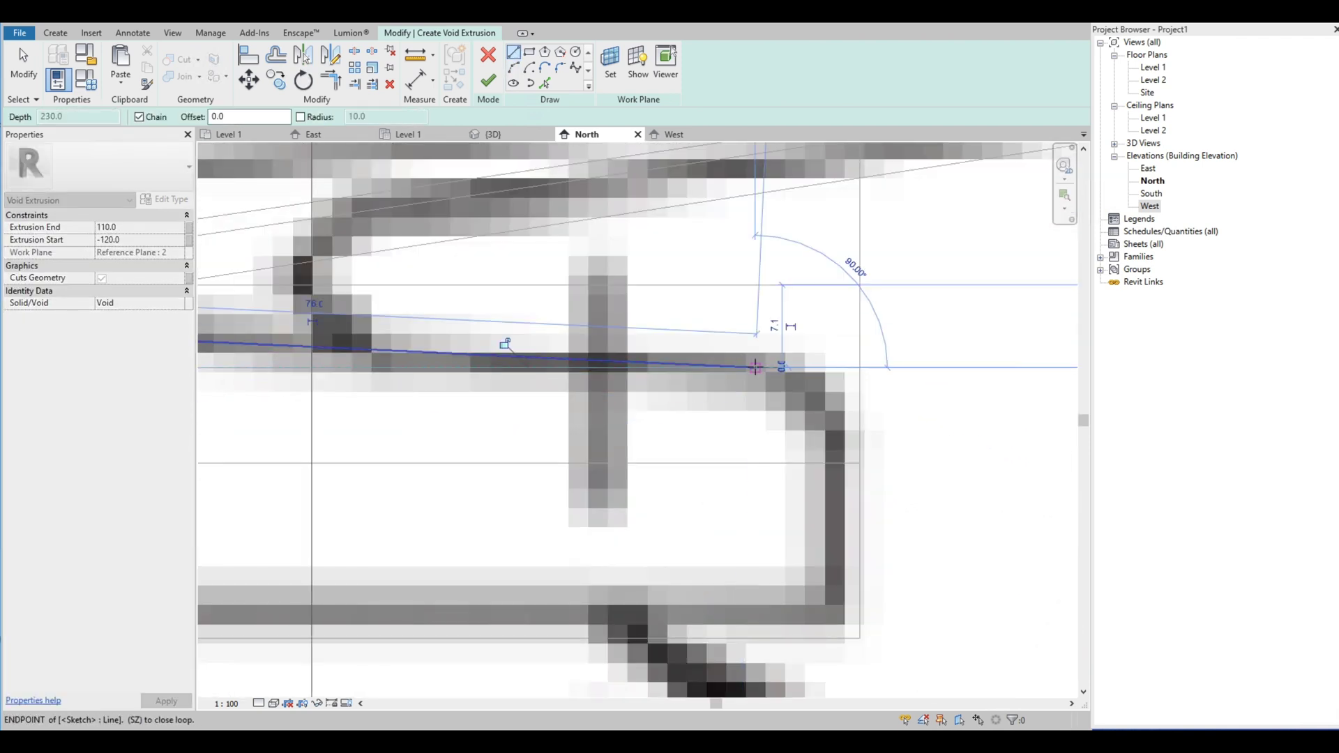
{"action": "key", "text": "Escape"}
Step: Draw a start-end-radius arc around the right foot's upper outer corner, from the top edge line to the vertical end
{"action": "left_click", "coordinate": [516, 67]}
{"action": "left_click", "coordinate": [755, 369]}
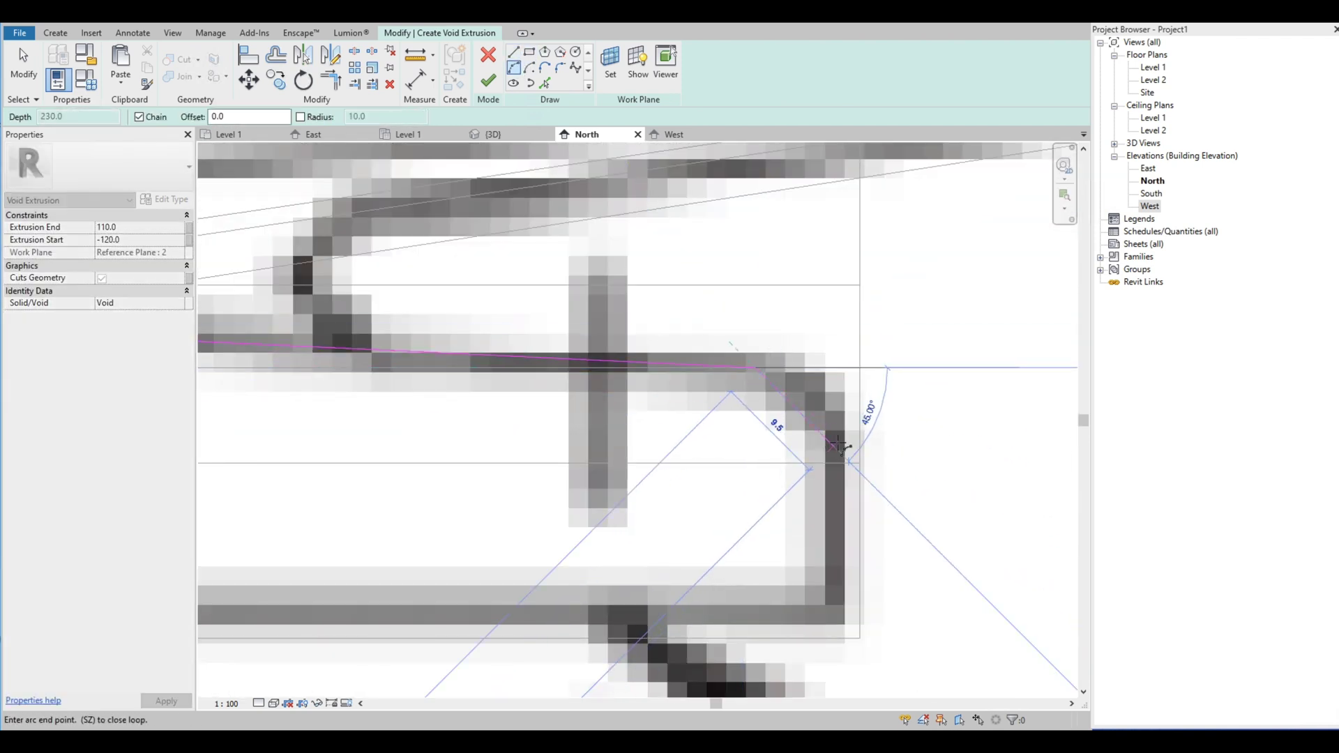
{"action": "left_click", "coordinate": [824, 398]}
{"action": "key", "text": "Escape"}
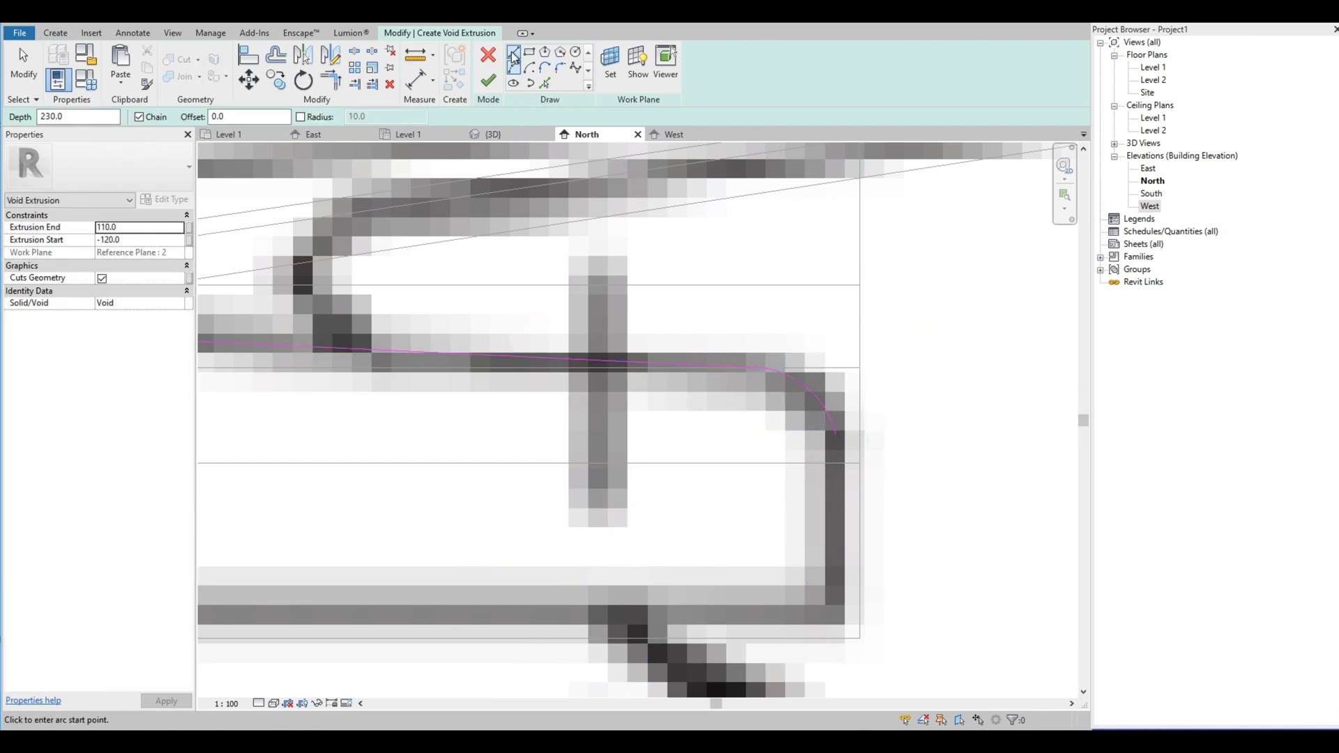
Step: Draw chained lines from the right corner arc down past the foot's underside, outward, up beside the foot and back across to the neck
{"action": "left_click", "coordinate": [835, 434]}
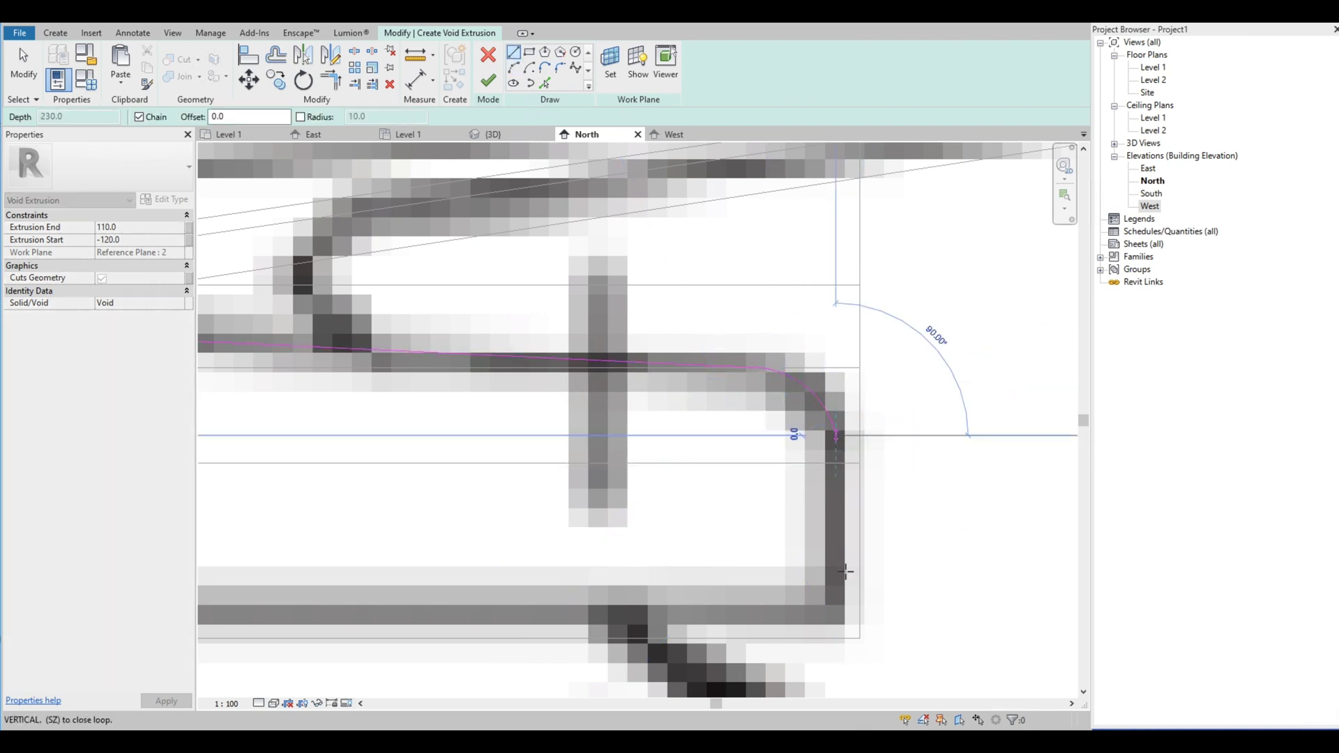
{"action": "left_click", "coordinate": [837, 671]}
{"action": "scroll", "coordinate": [844, 652], "scroll_direction": "down", "scroll_amount": 1}
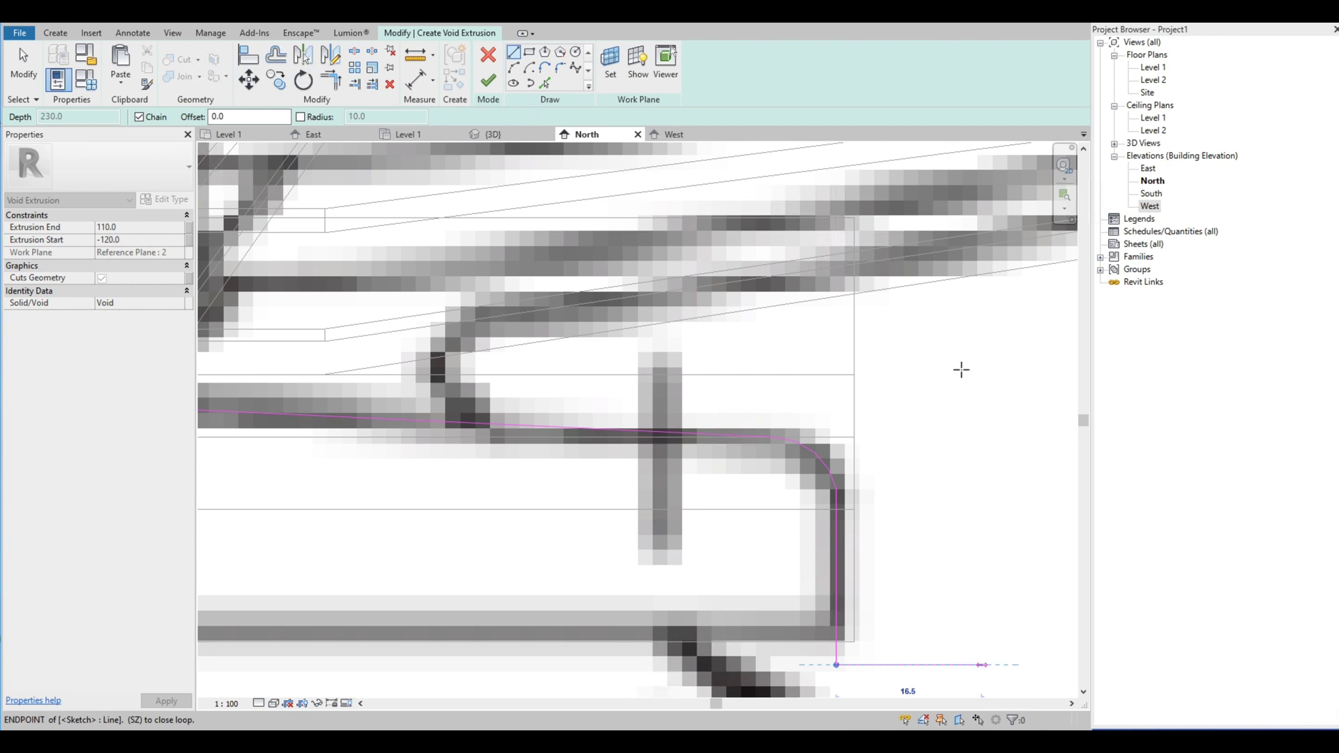
{"action": "left_click", "coordinate": [960, 369]}
{"action": "scroll", "coordinate": [961, 370], "scroll_direction": "down", "scroll_amount": 2}
{"action": "left_click", "coordinate": [972, 286]}
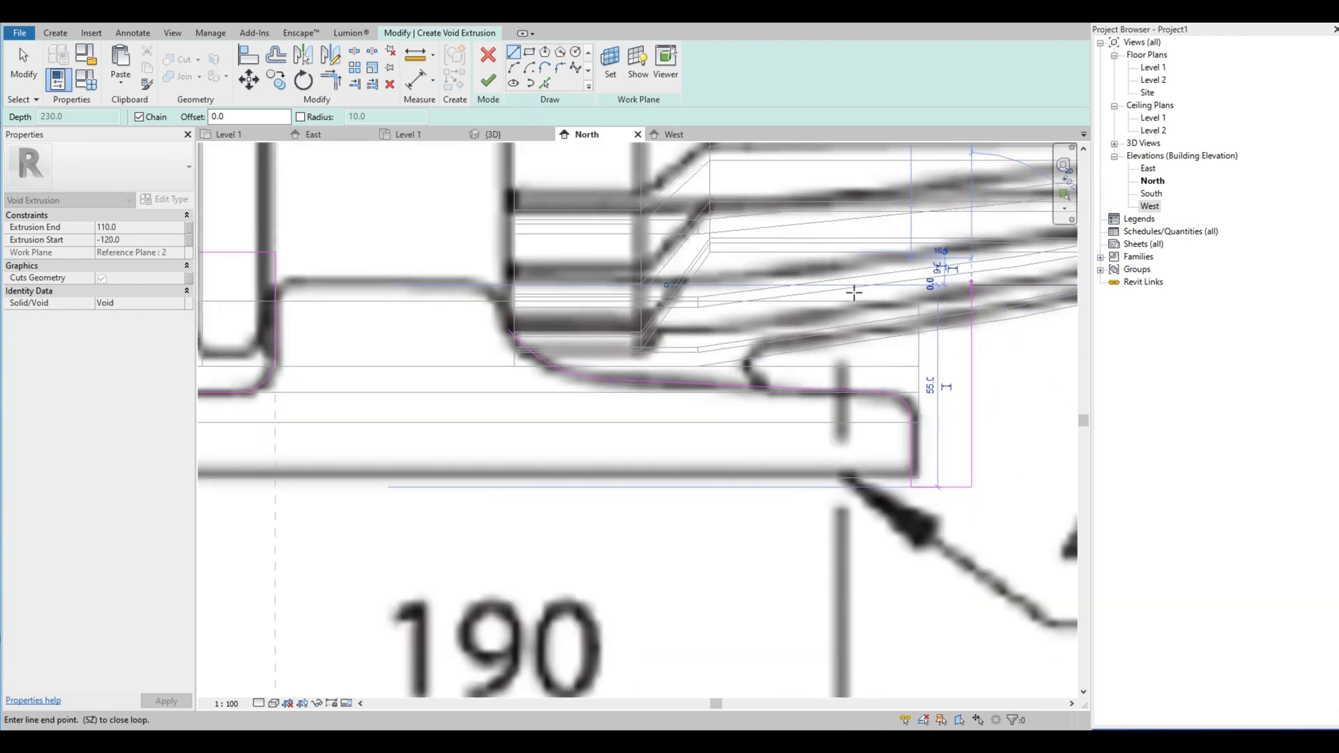
{"action": "left_click", "coordinate": [498, 277]}
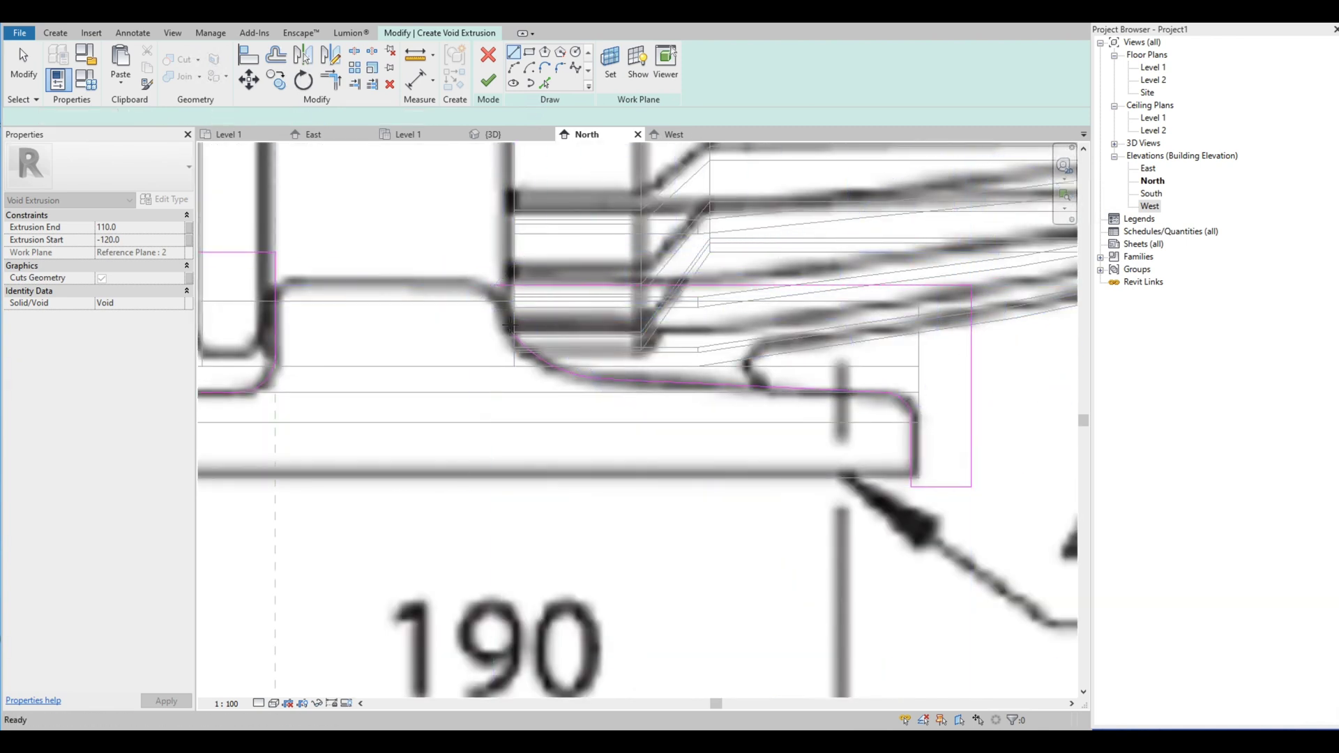
Step: Trim the upper enclosing line and the neck arc to a corner, and finish the void extrusion sketch
{"action": "scroll", "coordinate": [500, 279], "scroll_direction": "up", "scroll_amount": 5}
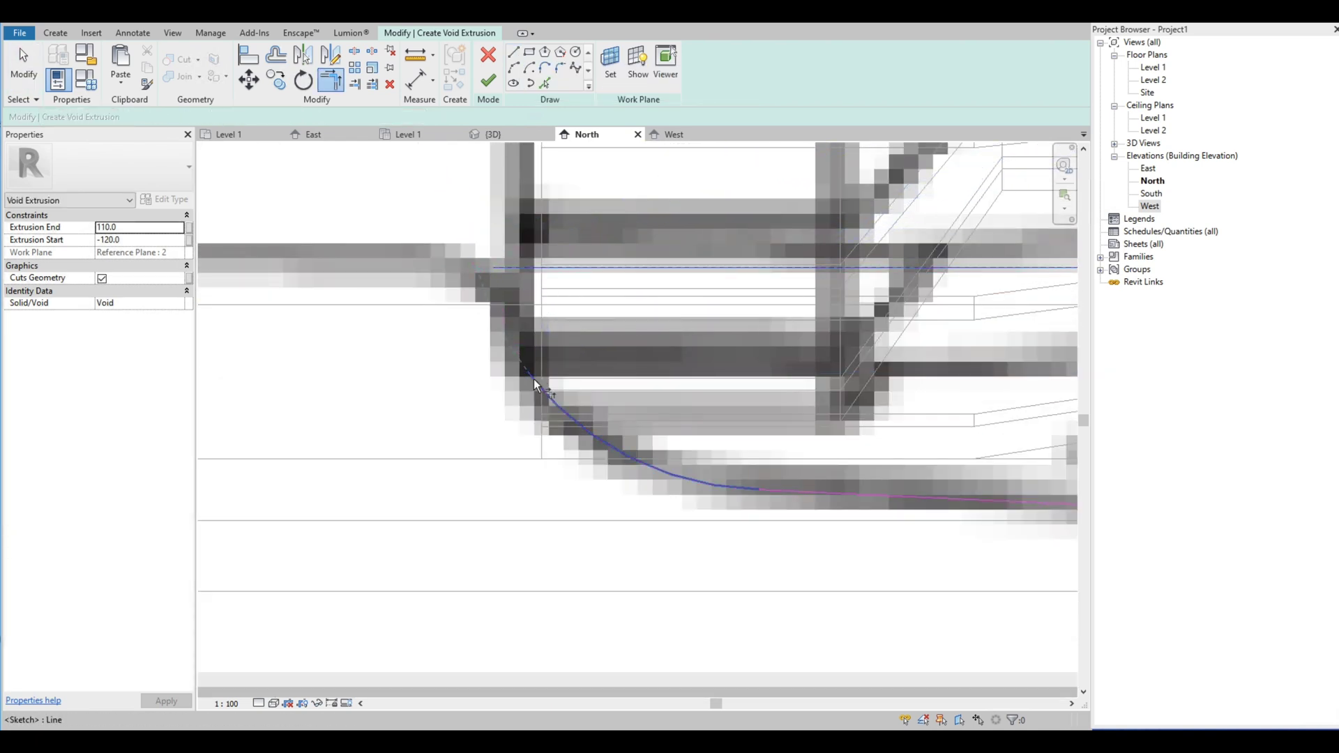
{"action": "key", "text": "Escape"}
{"action": "scroll", "coordinate": [451, 258], "scroll_direction": "down", "scroll_amount": 8}
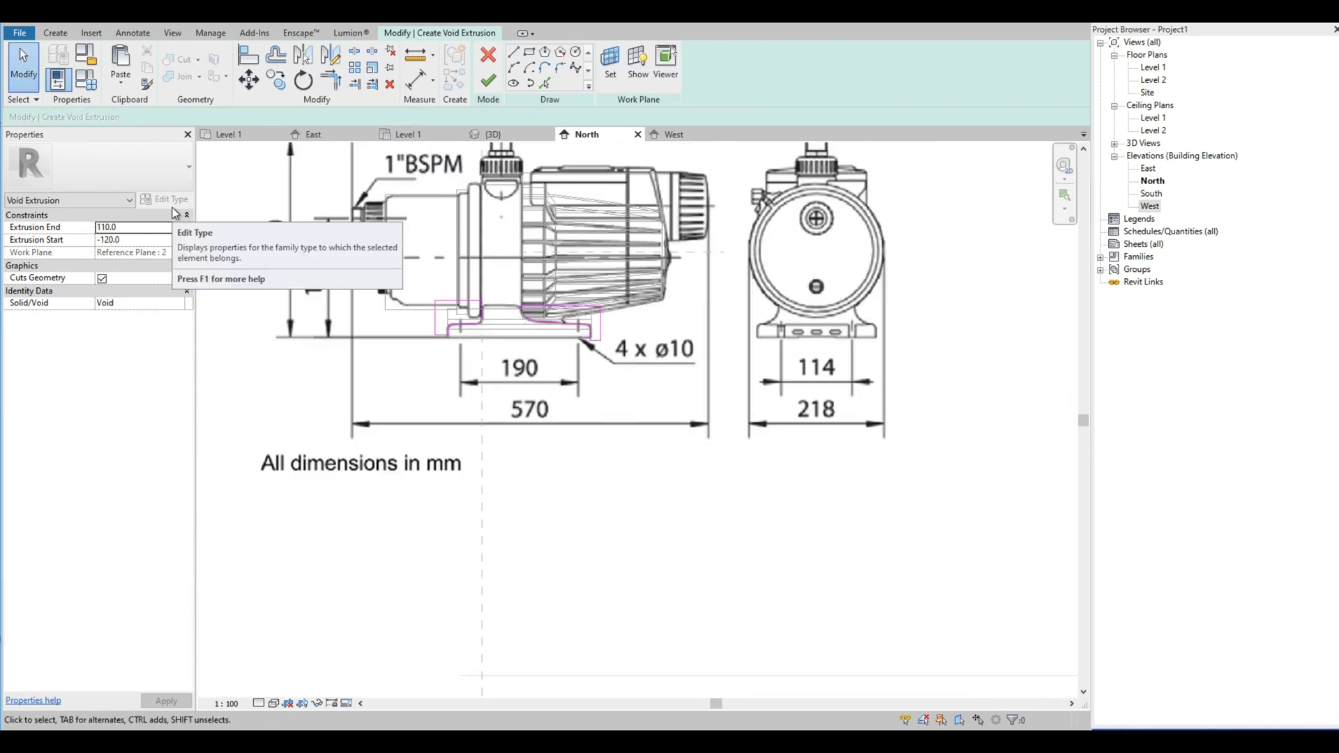
{"action": "left_click", "coordinate": [489, 81]}
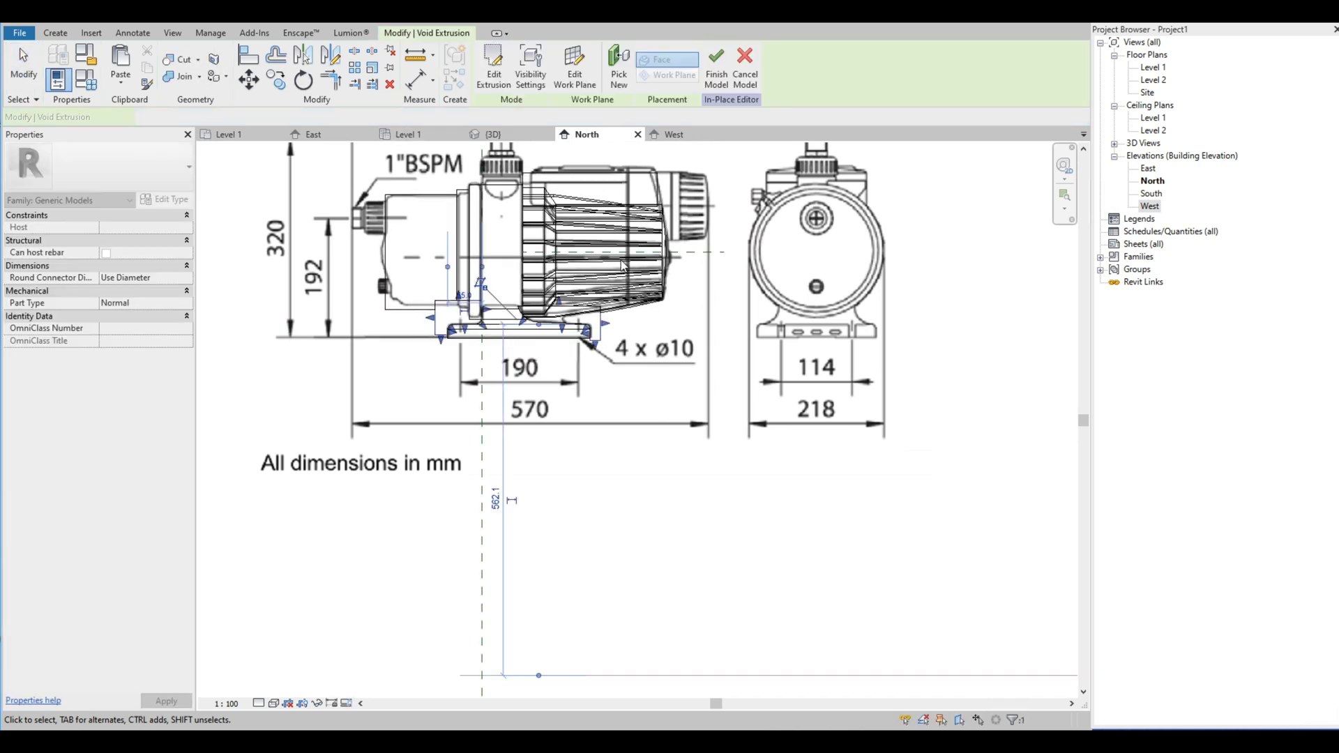
Step: In the 3D view, uncut the base's void extrusion from the cylindrical housing ring it notches above the base
{"action": "left_click", "coordinate": [490, 134]}
{"action": "middle_click_drag", "start_coordinate": [493, 395], "coordinate": [543, 502], "text": "shift"}
{"action": "key", "text": "Escape"}
{"action": "scroll", "coordinate": [649, 437], "scroll_direction": "up", "scroll_amount": 4}
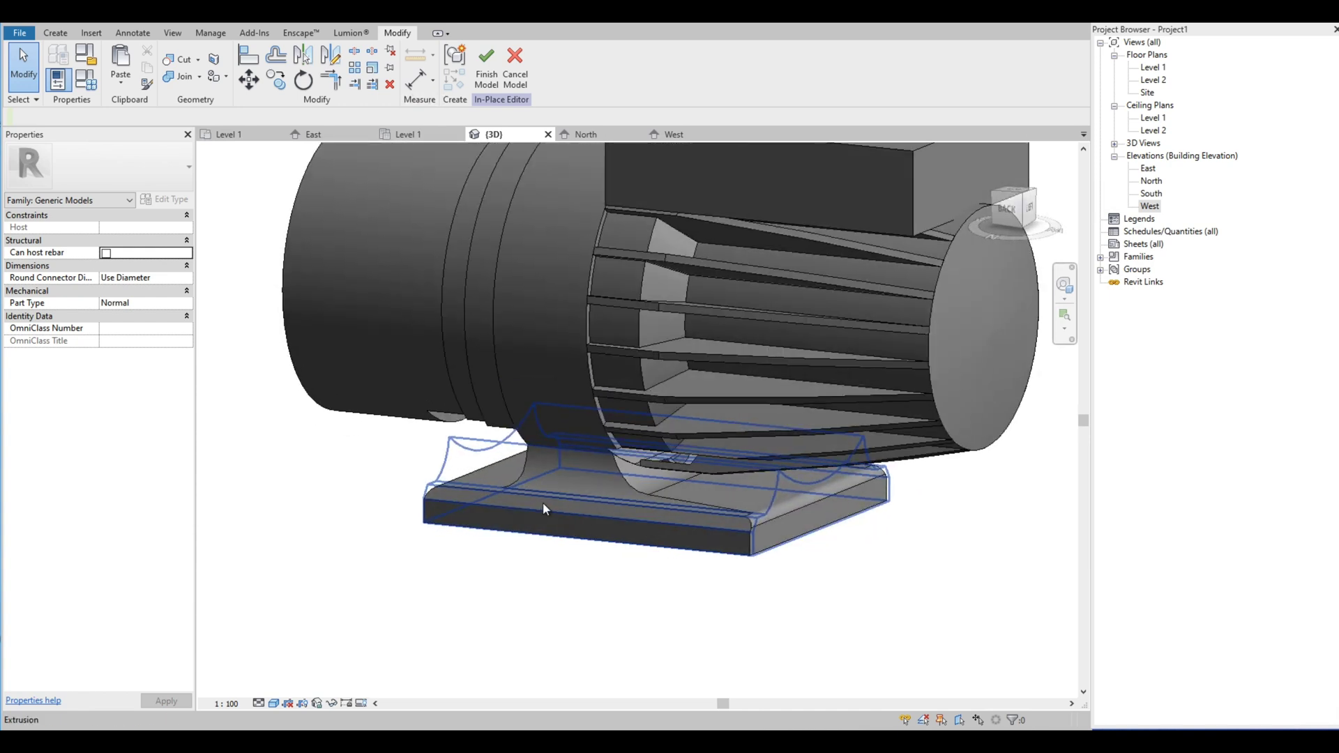
{"action": "left_click", "coordinate": [439, 423]}
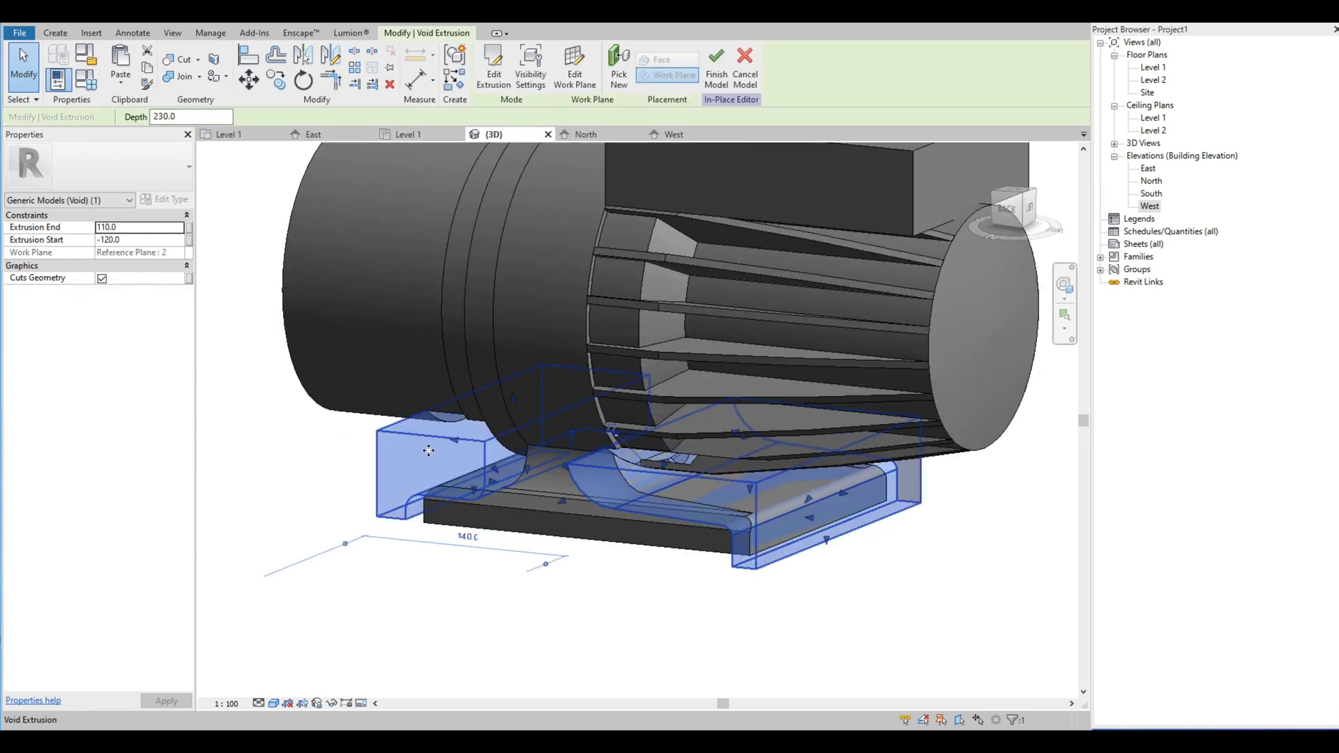
{"action": "left_click", "coordinate": [336, 483]}
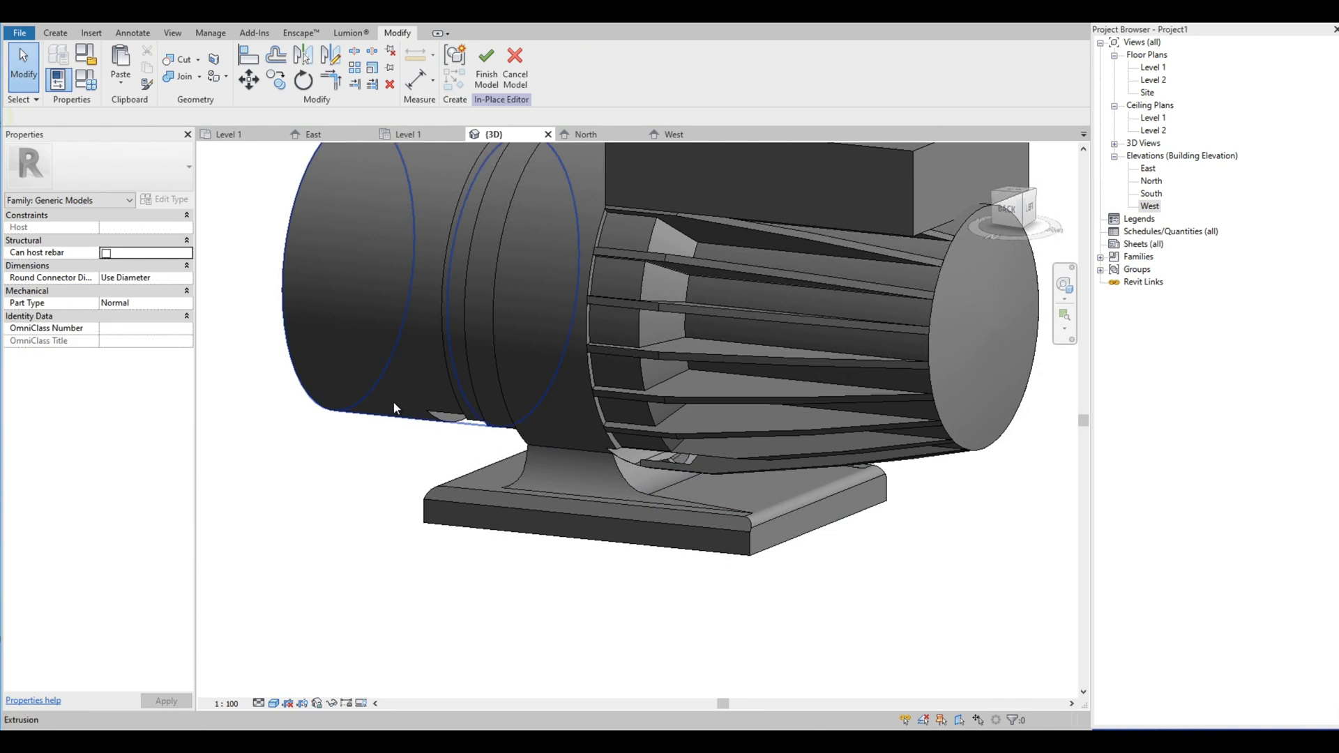
{"action": "left_click", "coordinate": [199, 60]}
{"action": "left_click", "coordinate": [208, 111]}
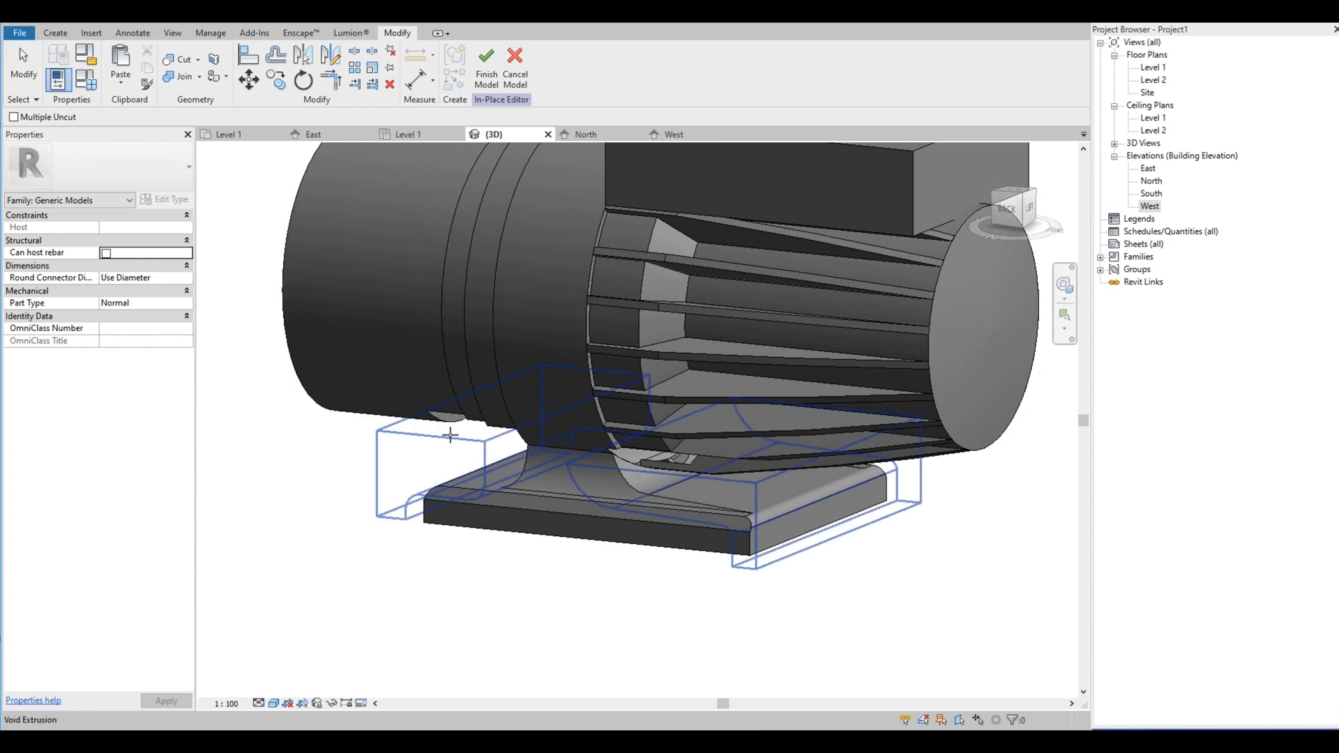
{"action": "middle_click_drag", "start_coordinate": [423, 469], "coordinate": [457, 380], "text": "shift"}
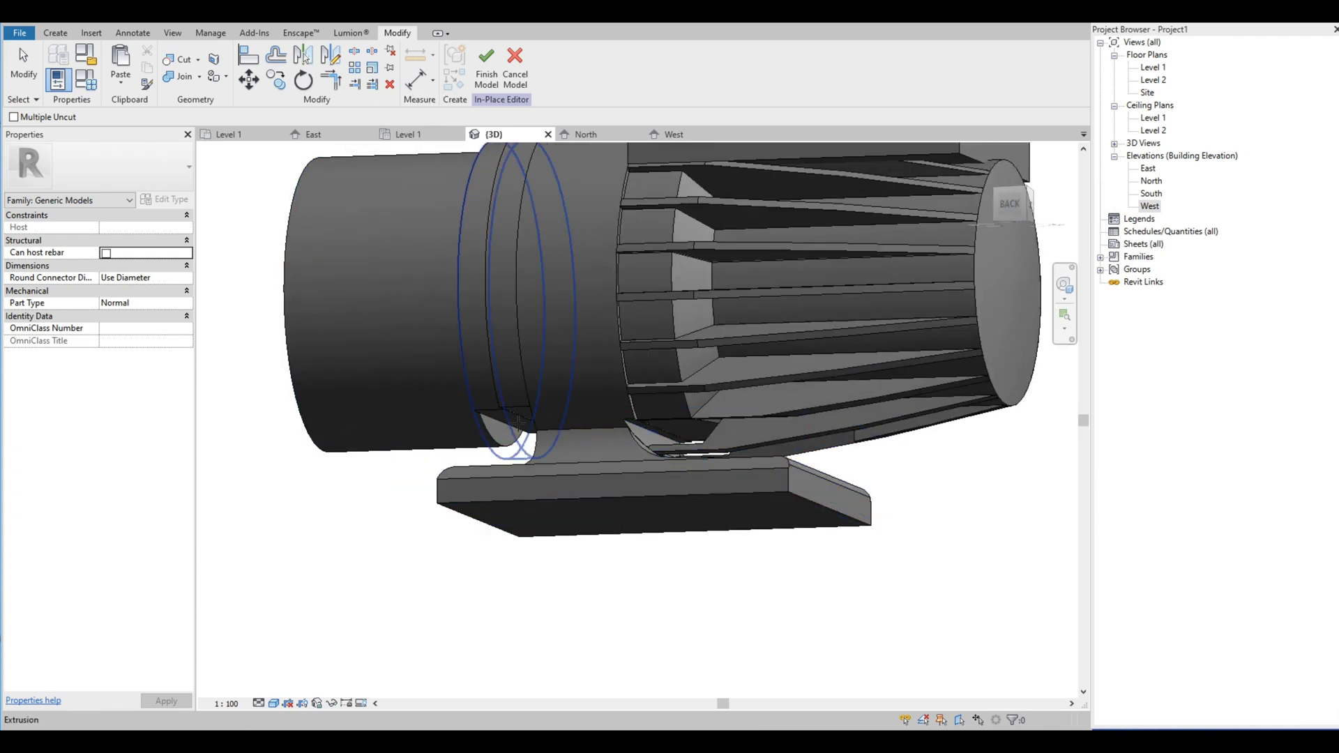
{"action": "left_click", "coordinate": [488, 394]}
{"action": "left_click", "coordinate": [515, 417]}
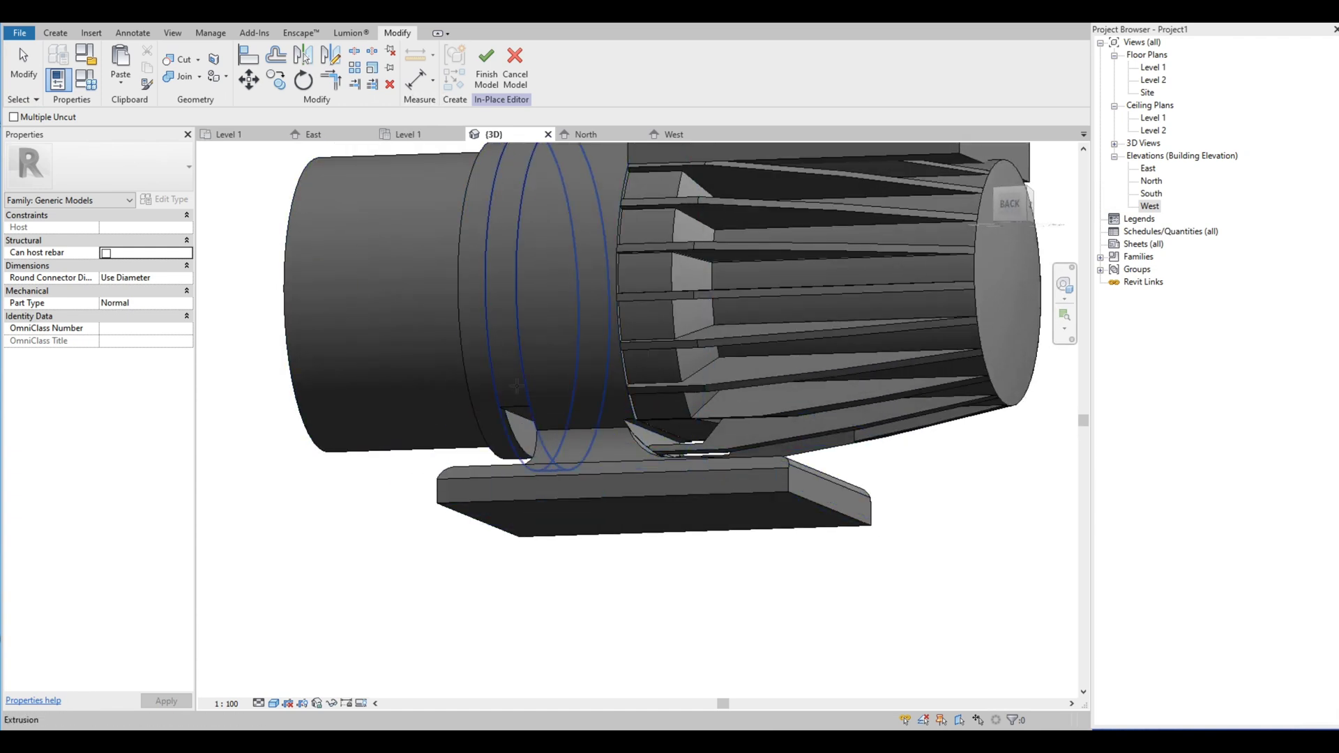
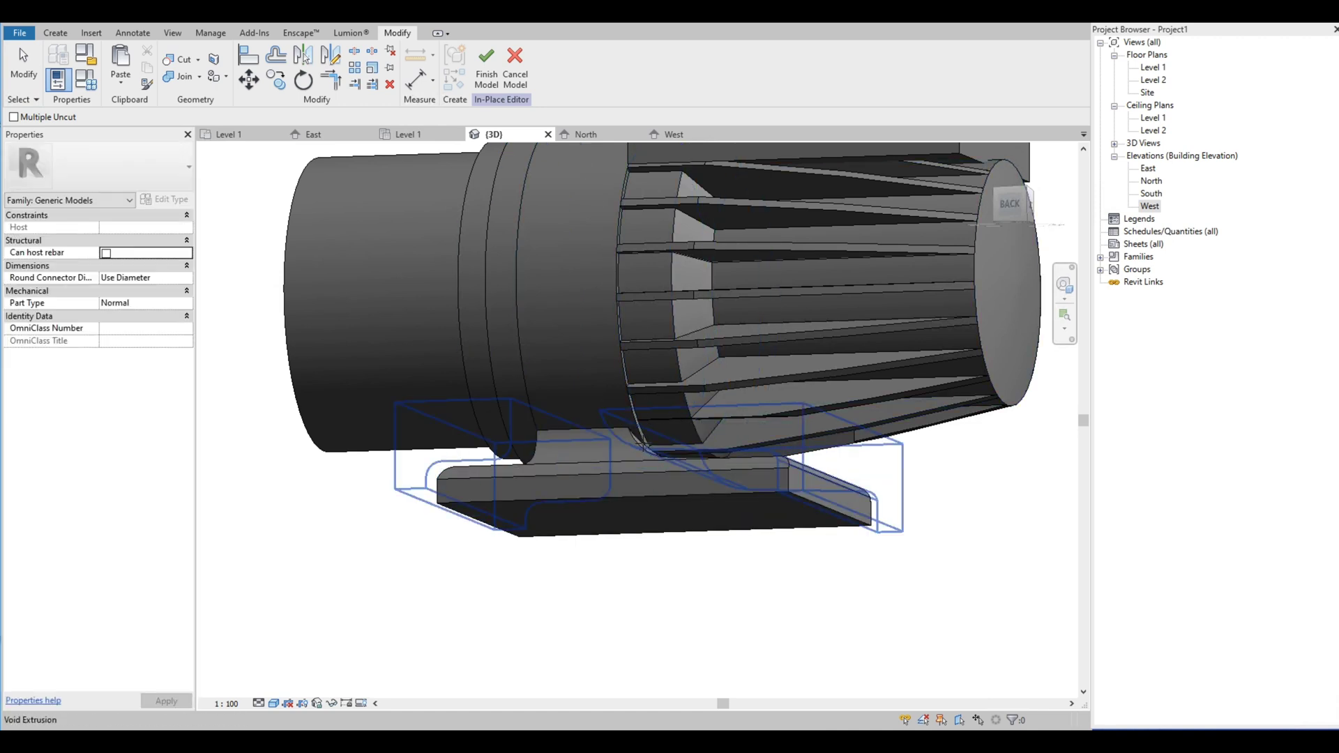
Step: Compare the model in 3D with the reference drawing in the North elevation, and return to the East elevation
{"action": "middle_click_drag", "start_coordinate": [828, 433], "coordinate": [463, 221], "text": "shift"}
{"action": "key", "text": "Escape"}
{"action": "left_click", "coordinate": [674, 135]}
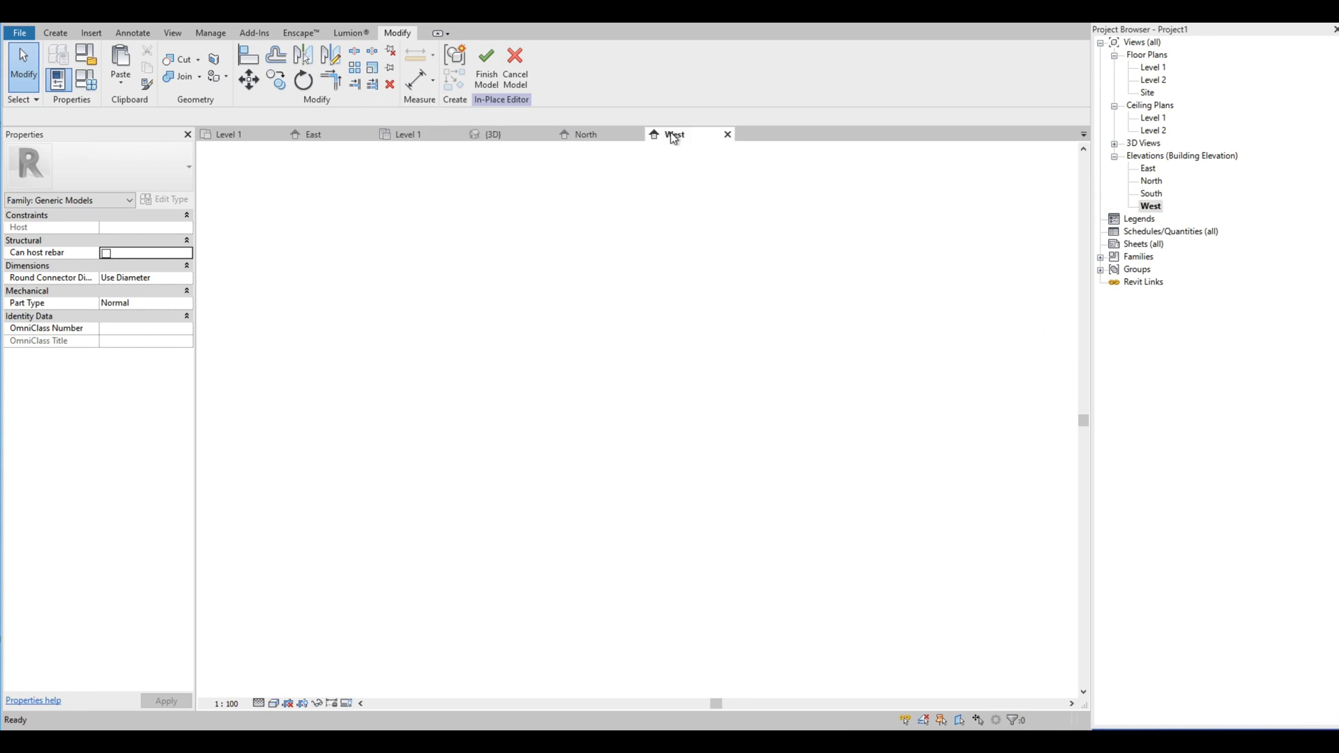
{"action": "left_click", "coordinate": [584, 135]}
{"action": "scroll", "coordinate": [423, 400], "scroll_direction": "down", "scroll_amount": 3}
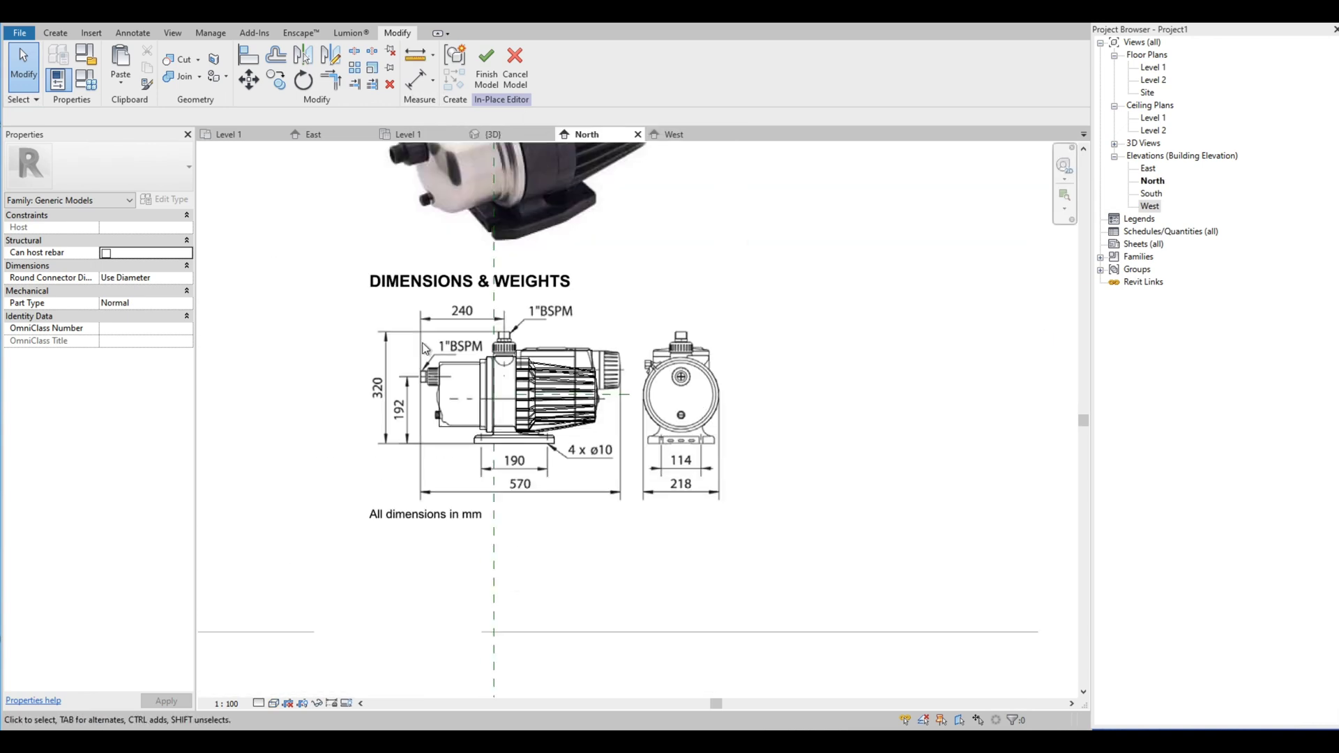
{"action": "scroll", "coordinate": [422, 400], "scroll_direction": "up", "scroll_amount": 5}
{"action": "scroll", "coordinate": [423, 400], "scroll_direction": "up", "scroll_amount": 2}
{"action": "scroll", "coordinate": [422, 400], "scroll_direction": "down", "scroll_amount": 4}
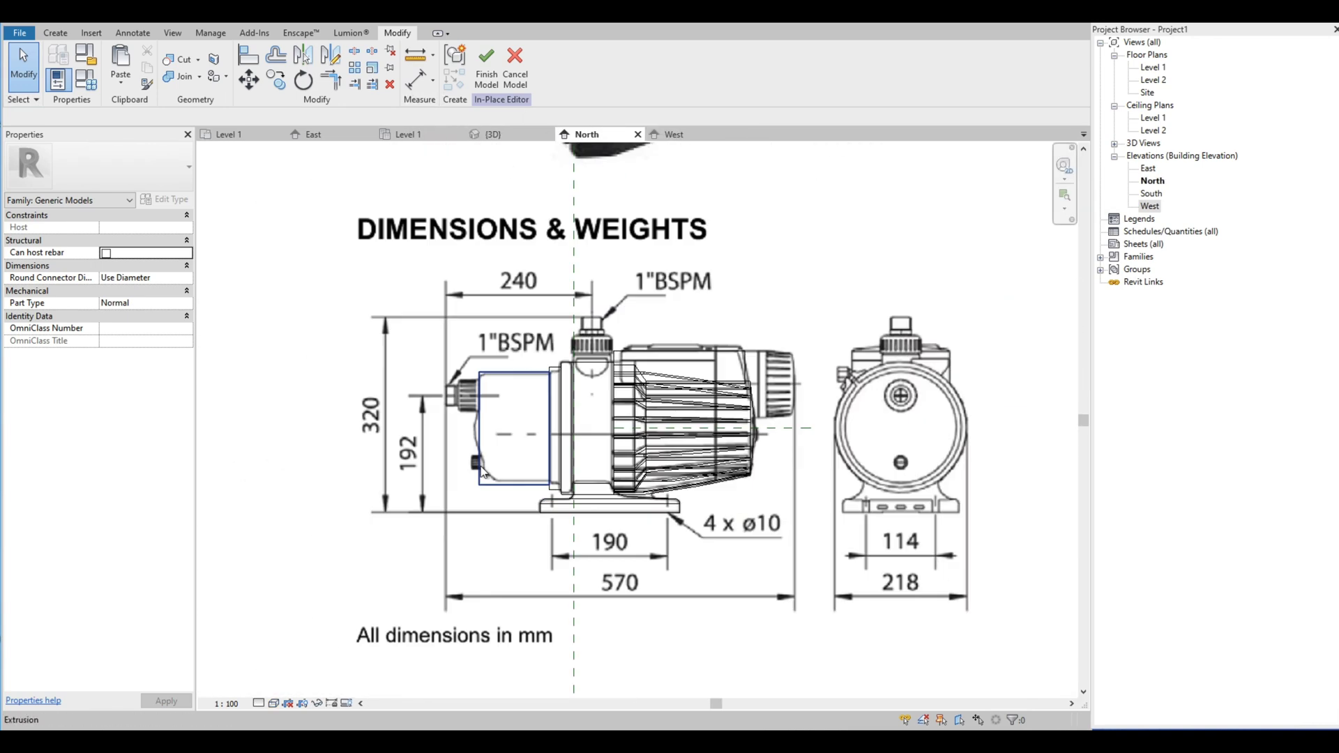
{"action": "left_click", "coordinate": [314, 134]}
Step: Start a solid extrusion on the picked front face of the cylinder, and switch the East elevation to Wireframe
{"action": "left_click", "coordinate": [55, 34]}
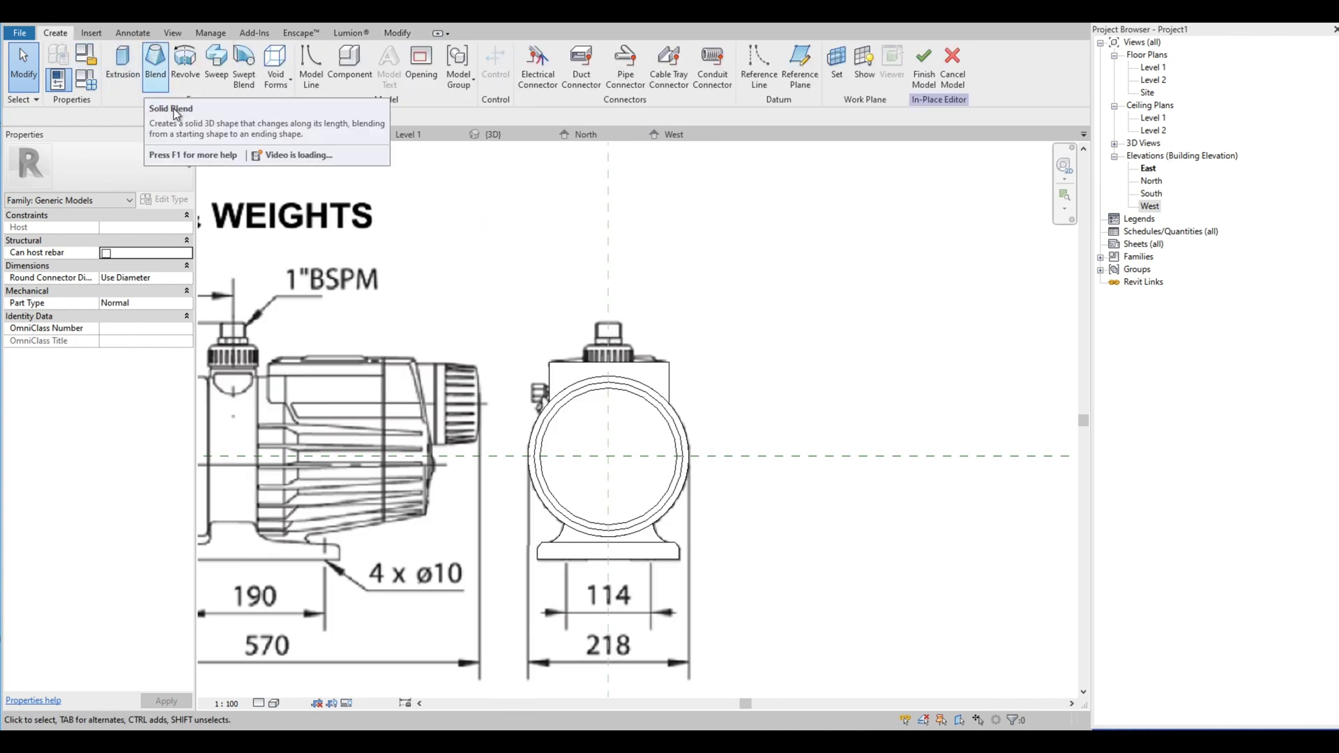
{"action": "scroll", "coordinate": [341, 161], "scroll_direction": "down", "scroll_amount": 4}
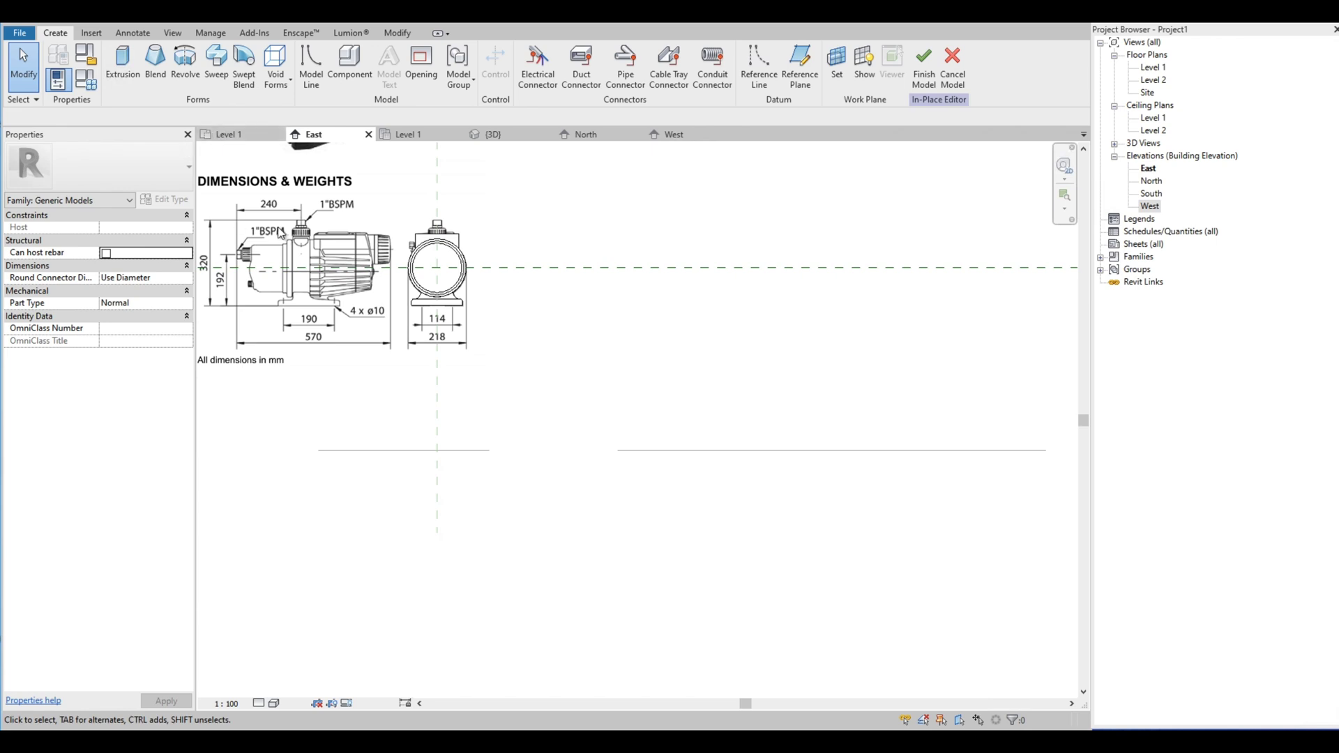
{"action": "scroll", "coordinate": [278, 228], "scroll_direction": "up", "scroll_amount": 3}
{"action": "scroll", "coordinate": [660, 368], "scroll_direction": "down", "scroll_amount": 2}
{"action": "scroll", "coordinate": [491, 260], "scroll_direction": "up", "scroll_amount": 2}
{"action": "scroll", "coordinate": [490, 260], "scroll_direction": "up", "scroll_amount": 1}
{"action": "left_click", "coordinate": [126, 70]}
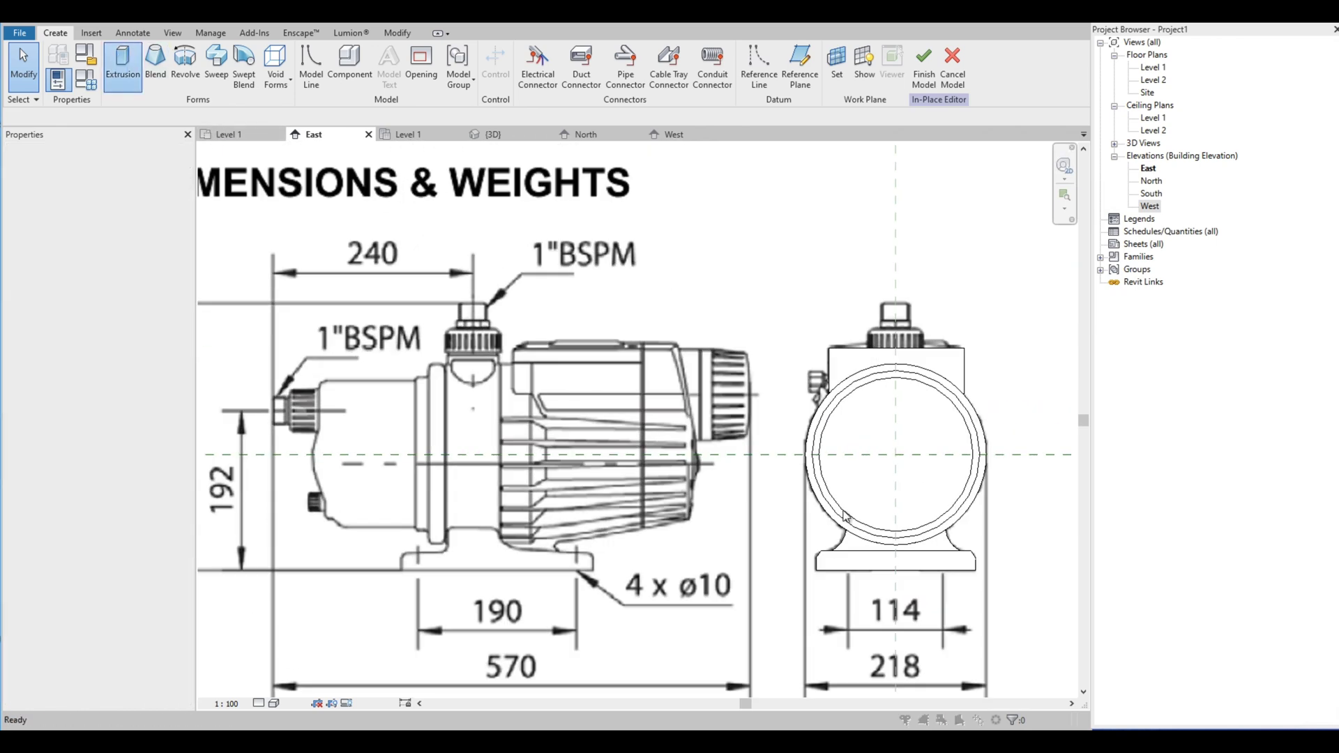
{"action": "left_click", "coordinate": [507, 454]}
{"action": "scroll", "coordinate": [928, 411], "scroll_direction": "up", "scroll_amount": 4}
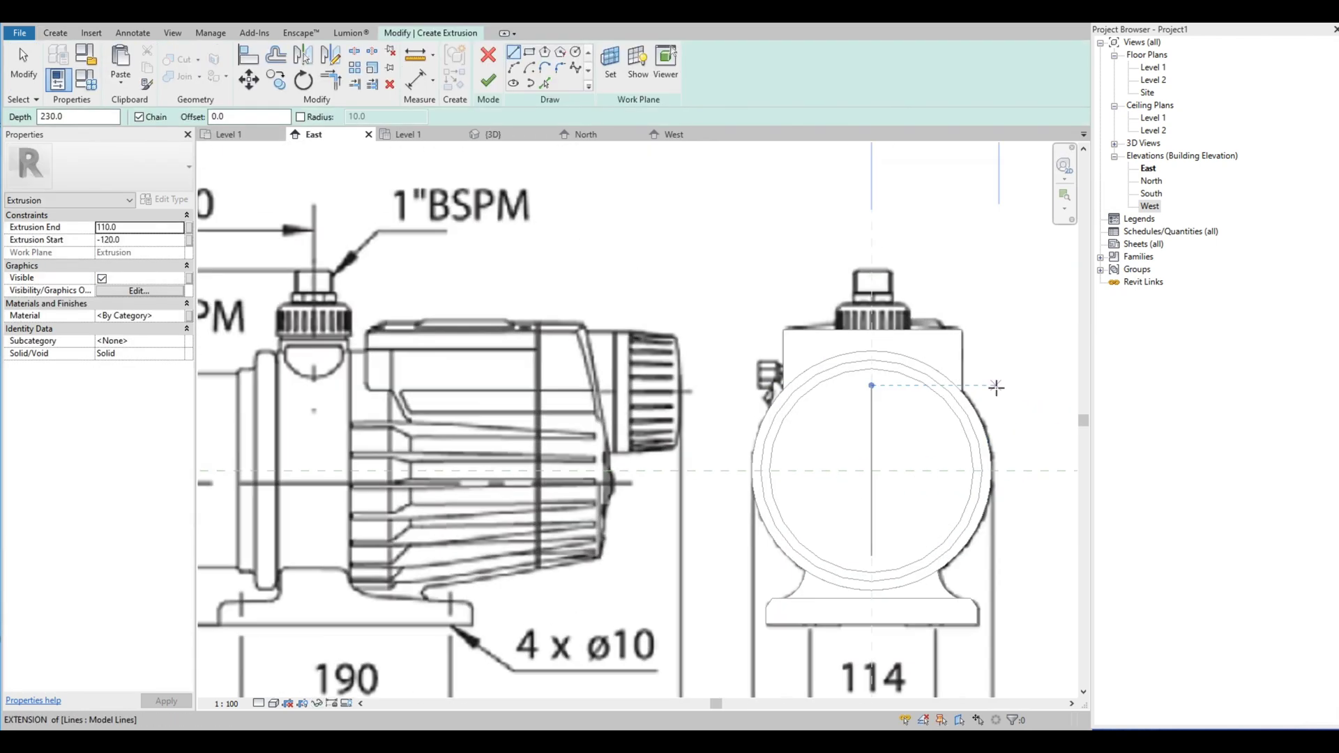
{"action": "left_click", "coordinate": [274, 703]}
{"action": "left_click", "coordinate": [289, 647]}
Step: Sketch a circle centred on the upper port at the vertical reference plane, matching the port's outer ring in the reference image
{"action": "scroll", "coordinate": [926, 463], "scroll_direction": "up", "scroll_amount": 3}
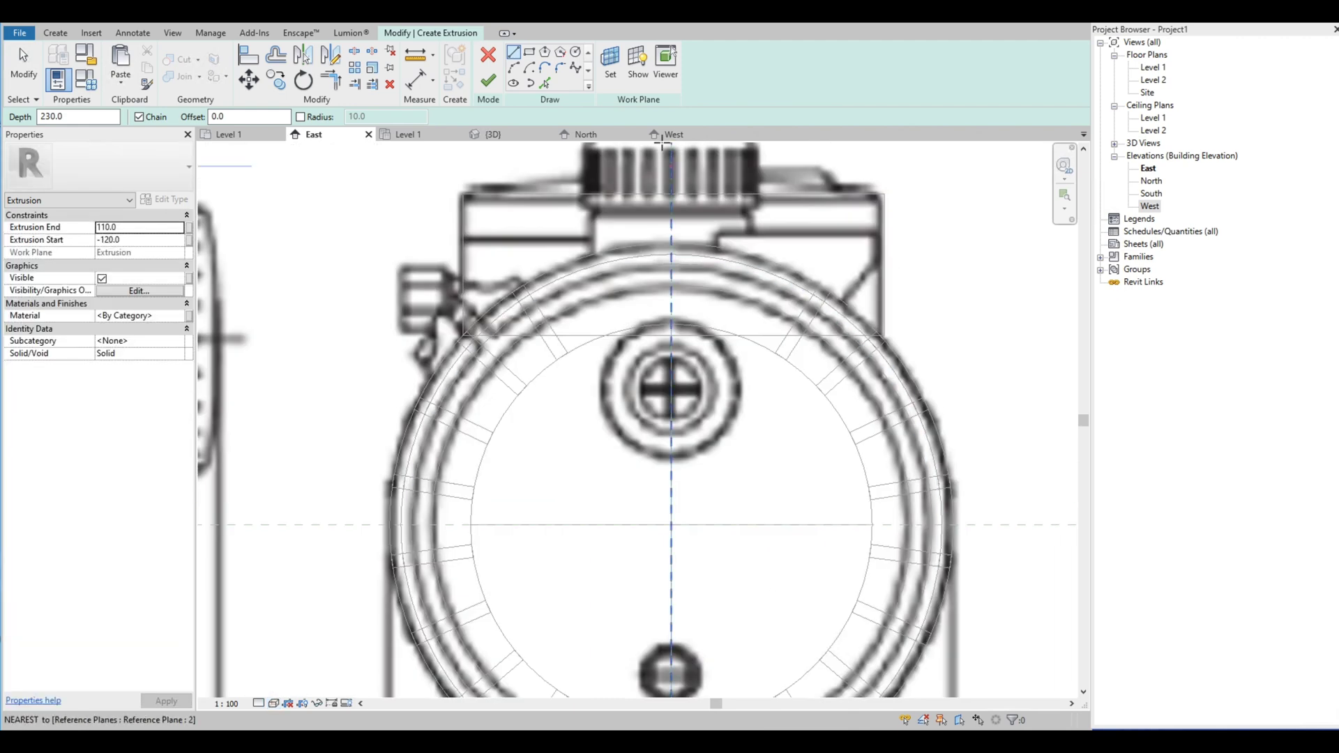
{"action": "left_click", "coordinate": [576, 53]}
{"action": "scroll", "coordinate": [680, 497], "scroll_direction": "up", "scroll_amount": 8}
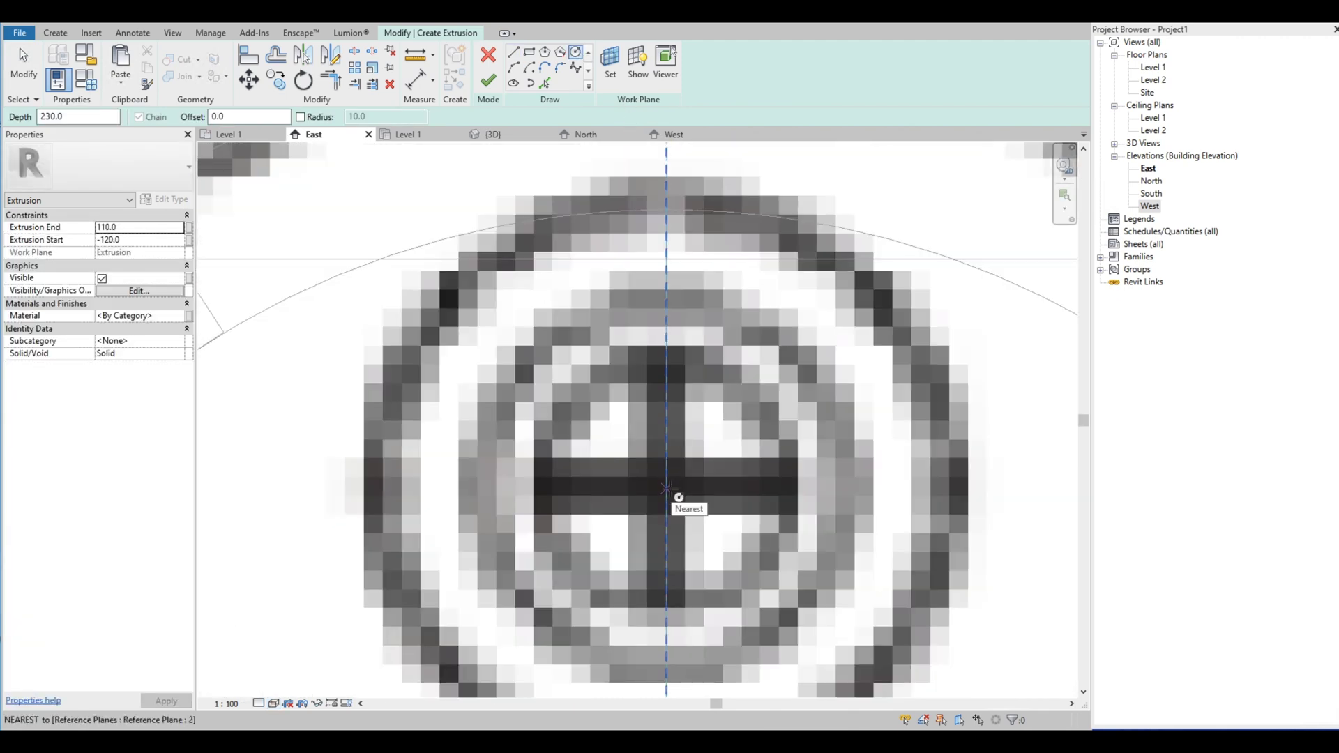
{"action": "left_click", "coordinate": [667, 488]}
{"action": "scroll", "coordinate": [673, 363], "scroll_direction": "down", "scroll_amount": 6}
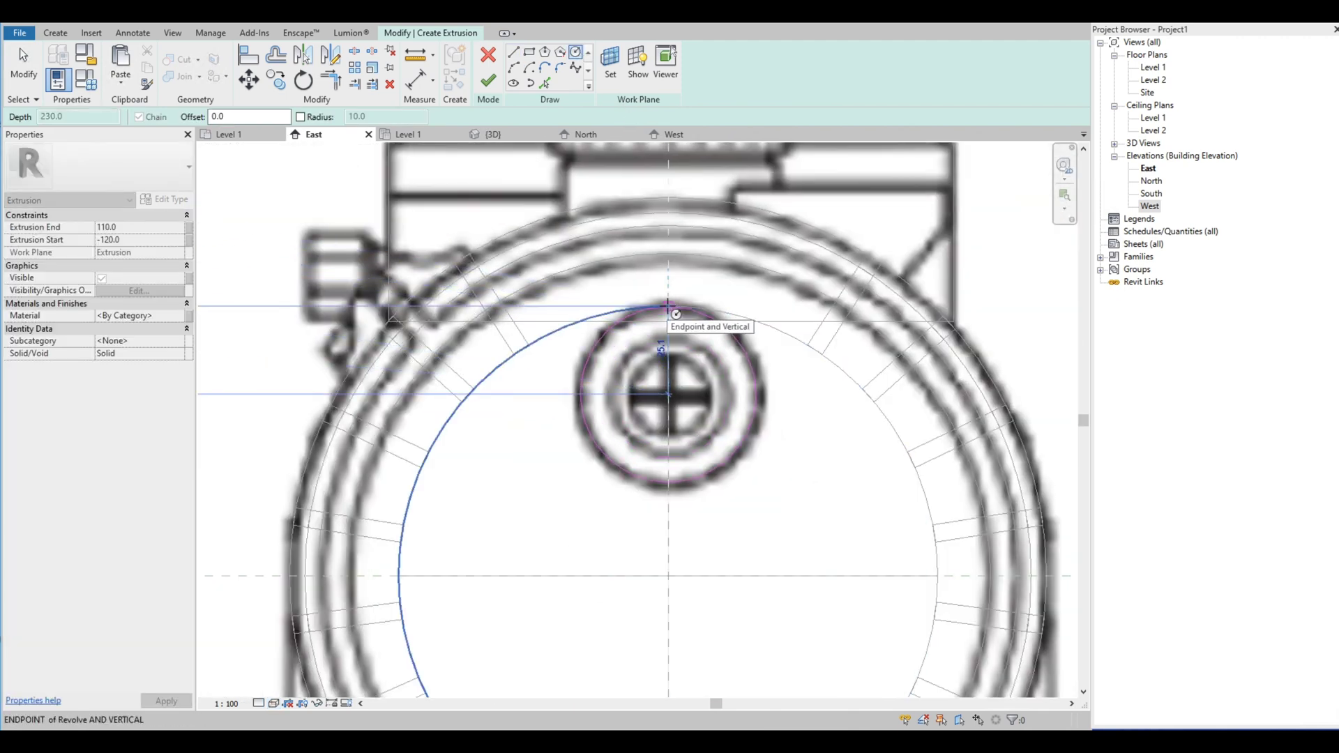
{"action": "left_click", "coordinate": [668, 306]}
{"action": "scroll", "coordinate": [734, 364], "scroll_direction": "down", "scroll_amount": 6}
{"action": "key", "text": "Escape"}
Step: Measure the upper inlet fitting's projection in the reference side view with a temporary line, without keeping it
{"action": "scroll", "coordinate": [467, 392], "scroll_direction": "up", "scroll_amount": 3}
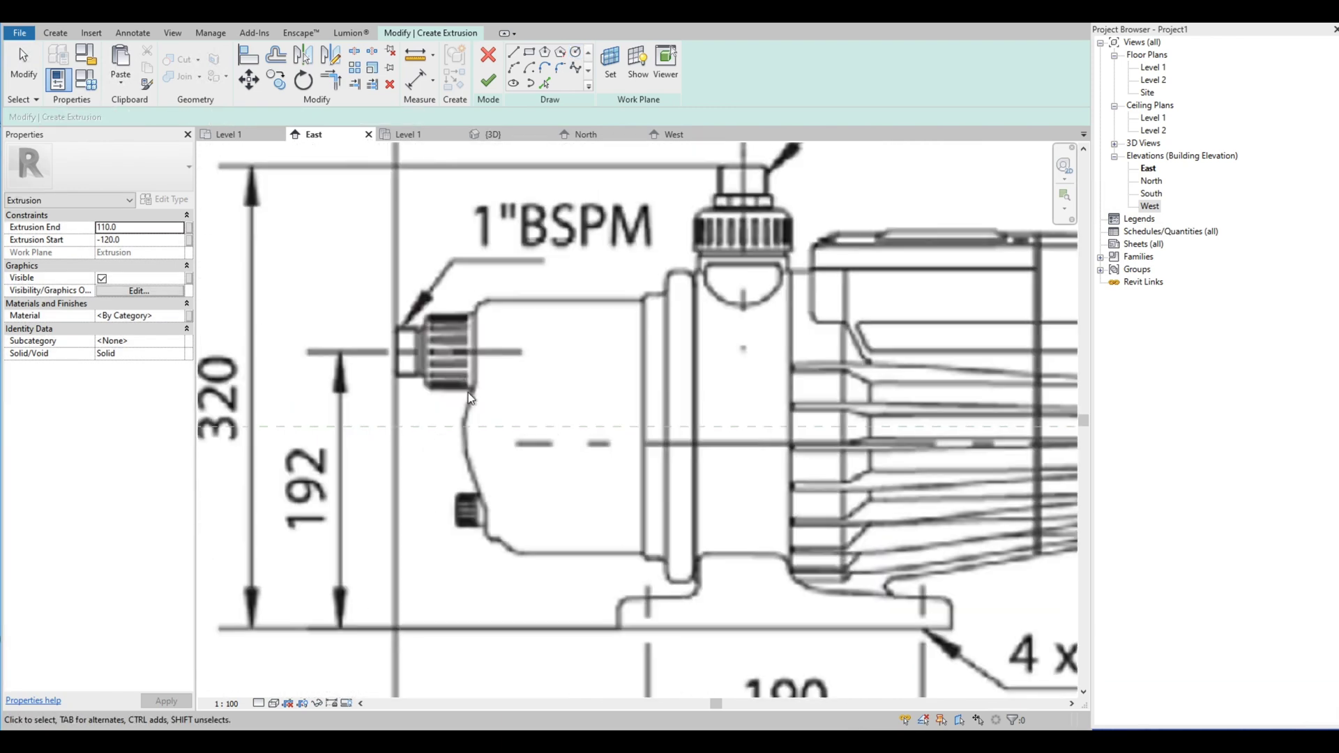
{"action": "left_click", "coordinate": [518, 56]}
{"action": "left_click", "coordinate": [475, 350]}
{"action": "scroll", "coordinate": [424, 350], "scroll_direction": "up", "scroll_amount": 3}
{"action": "key", "text": "Escape"}
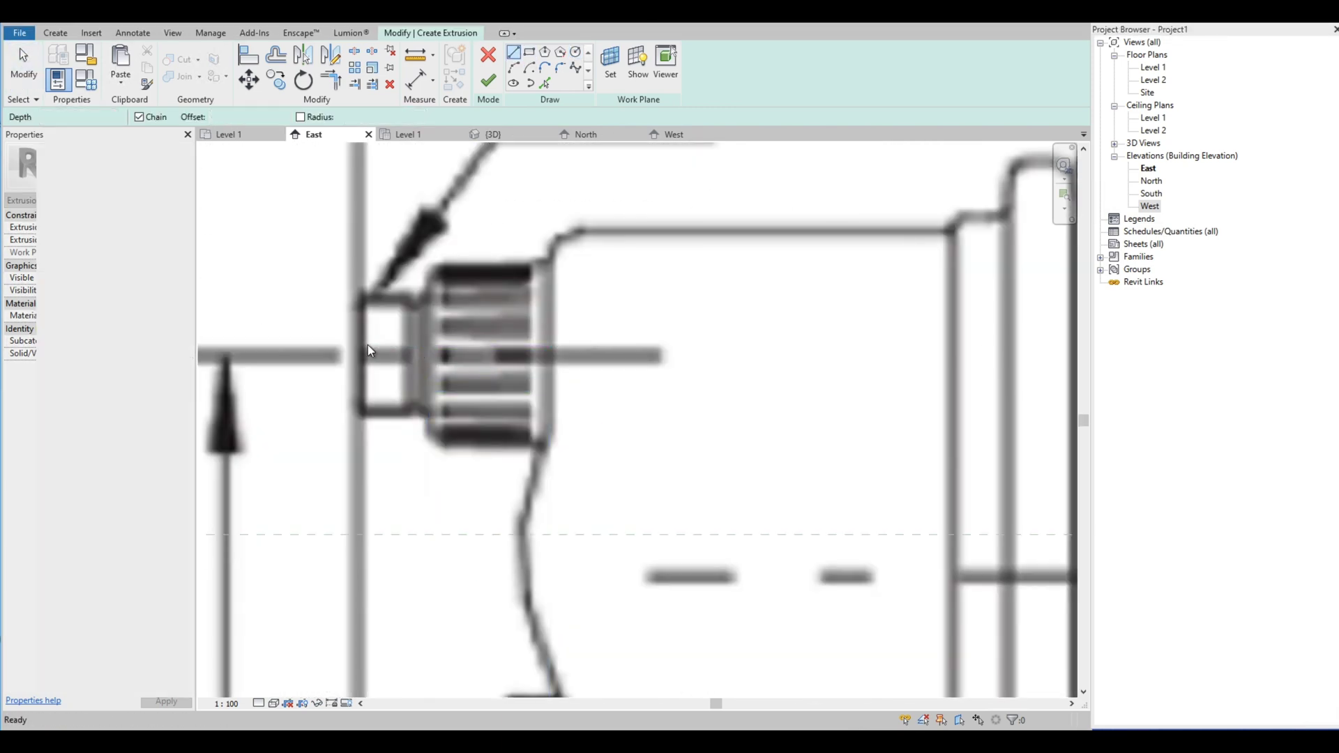
{"action": "scroll", "coordinate": [370, 347], "scroll_direction": "down", "scroll_amount": 6}
{"action": "scroll", "coordinate": [878, 354], "scroll_direction": "up", "scroll_amount": 8}
{"action": "key", "text": "Escape"}
Step: Set the upper port's extrusion start to 0 and end to 35, and finish the extrusion
{"action": "scroll", "coordinate": [548, 358], "scroll_direction": "down", "scroll_amount": 5}
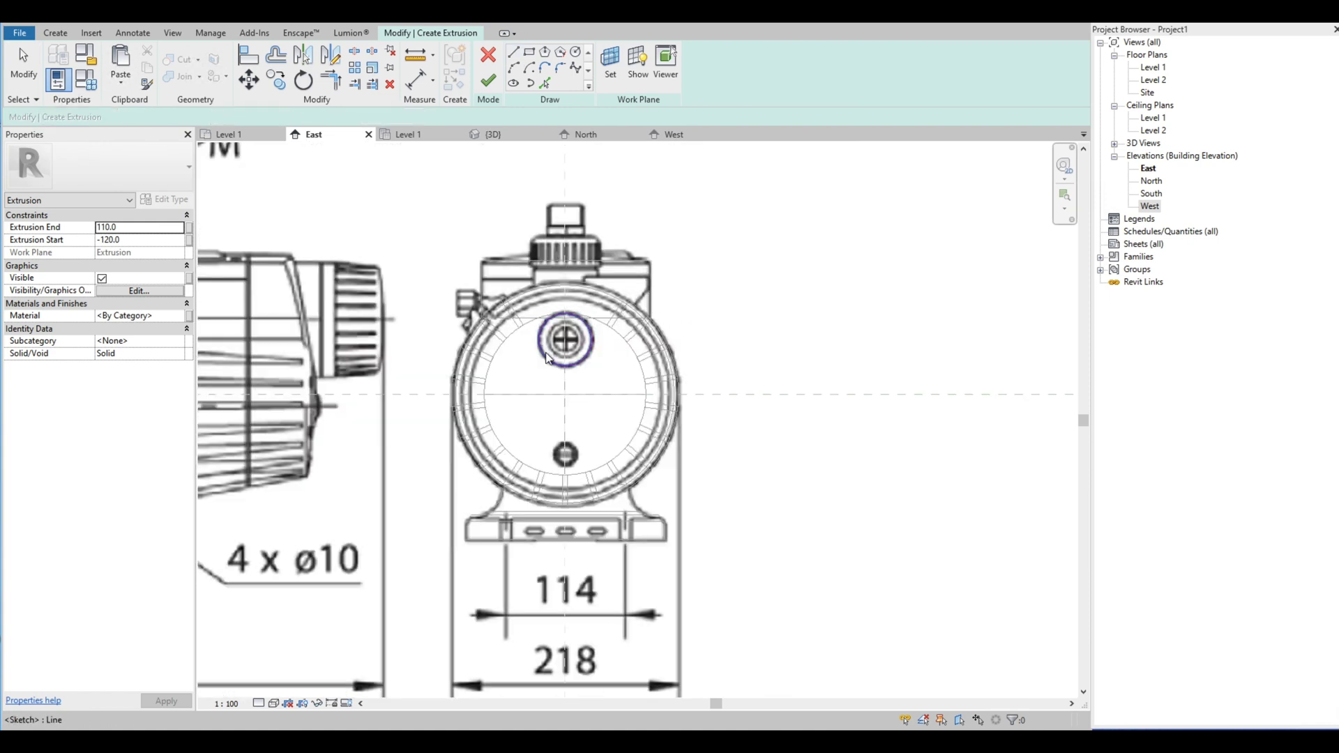
{"action": "left_click", "coordinate": [146, 239]}
{"action": "key", "text": "Return"}
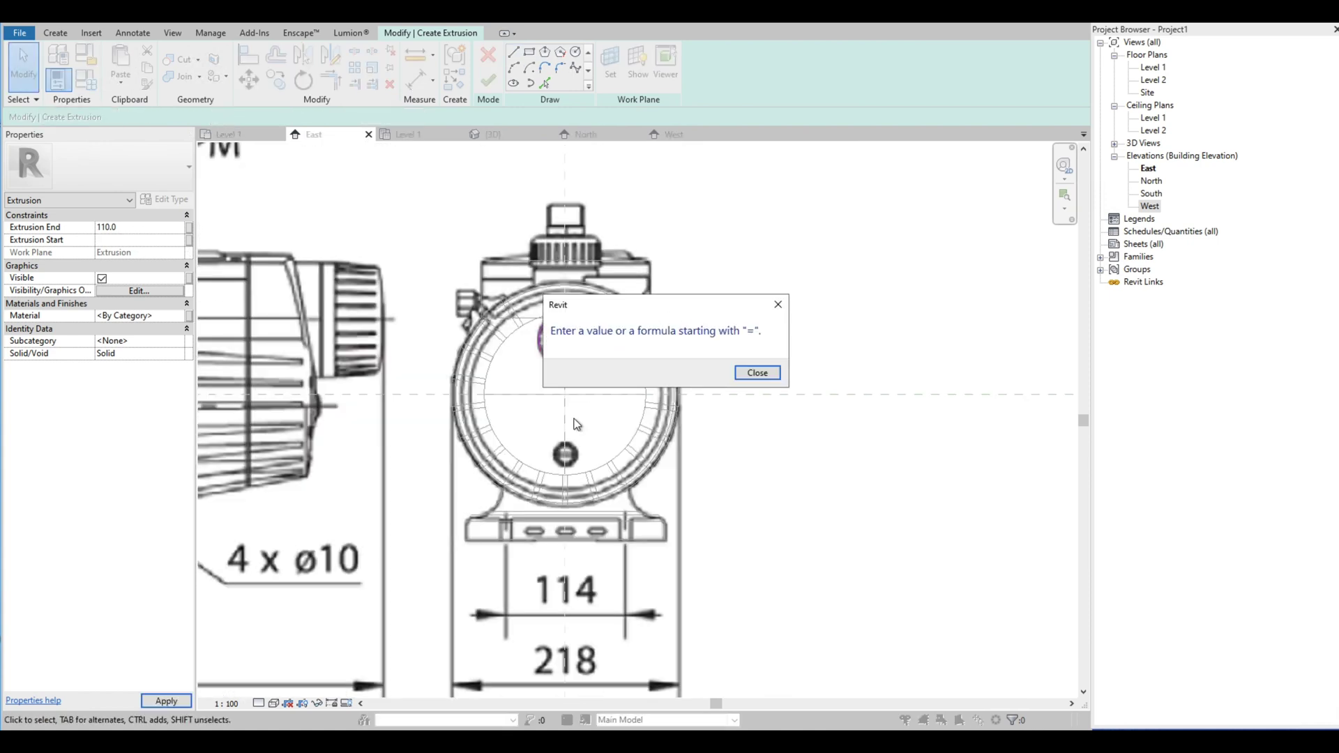
{"action": "key", "text": "Return"}
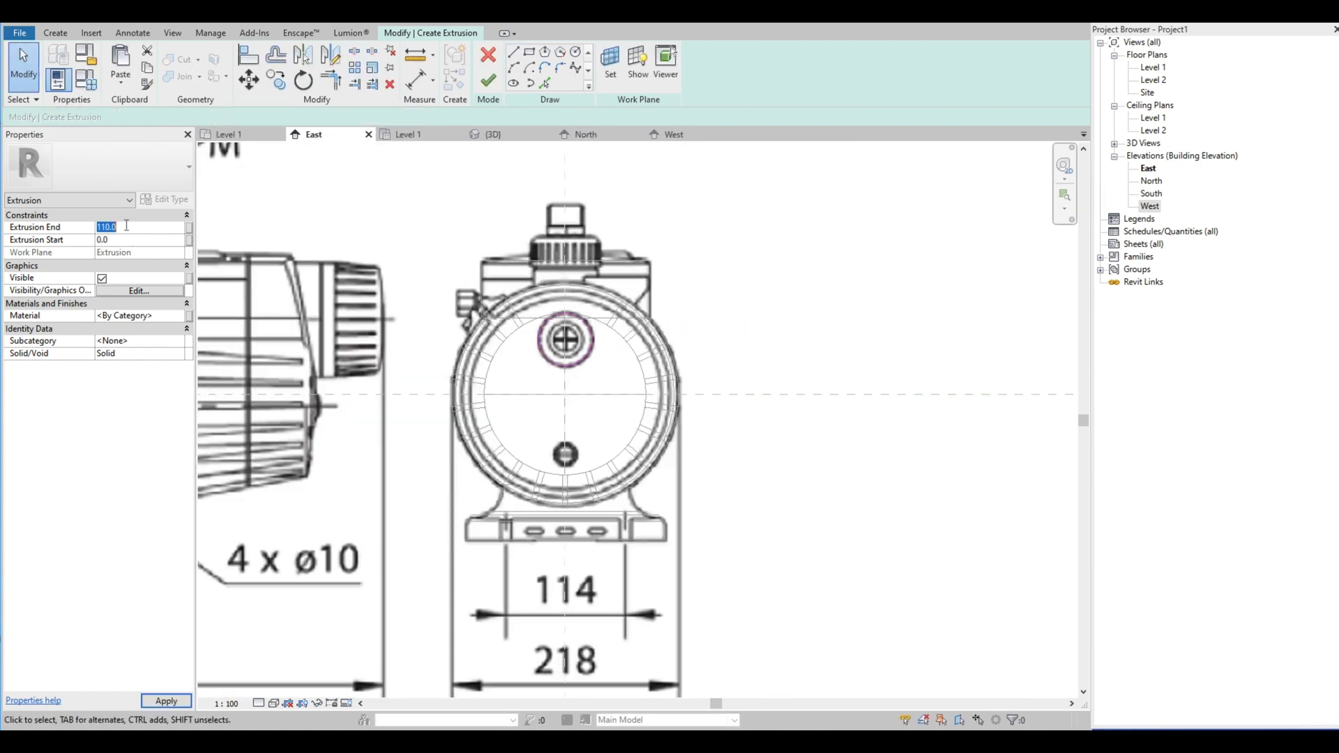
{"action": "left_click", "coordinate": [491, 79]}
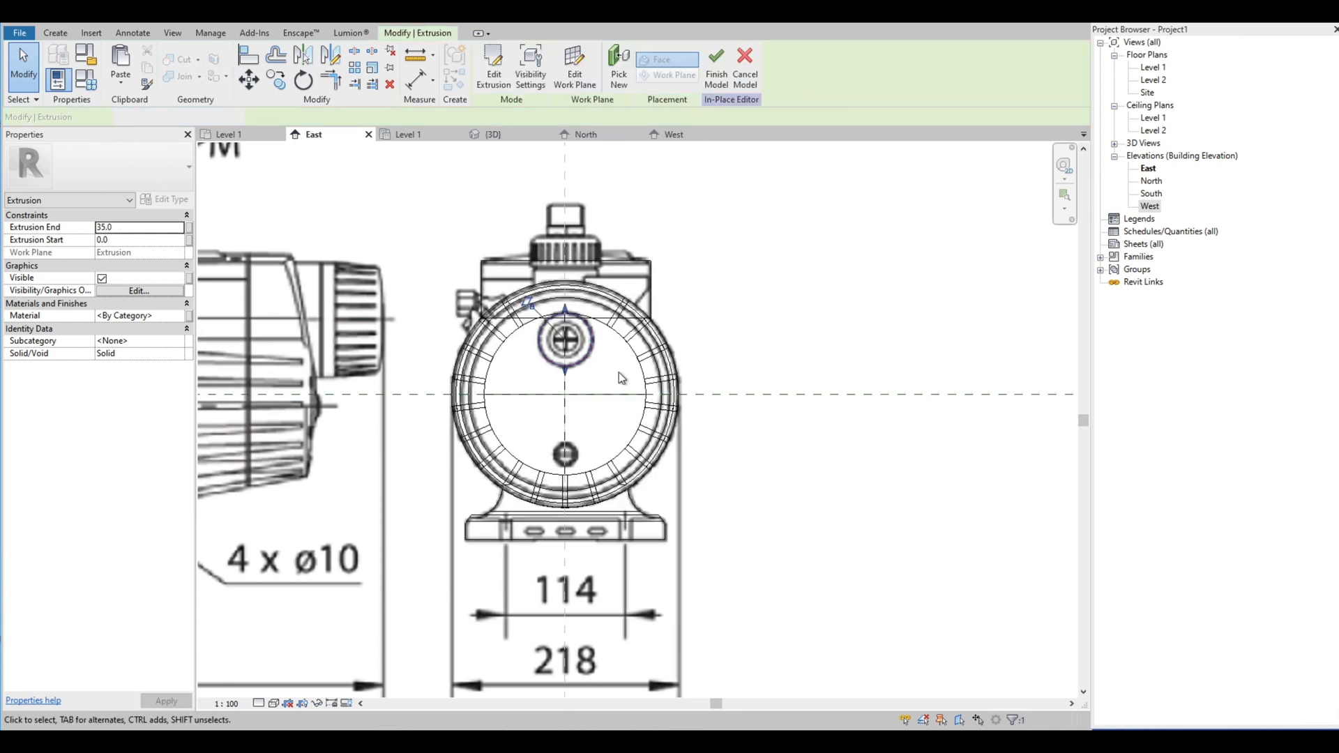
Step: Inspect the upper port's extrusion in 3D and compare it with the reference image in the East elevation
{"action": "scroll", "coordinate": [748, 325], "scroll_direction": "down", "scroll_amount": 2}
{"action": "left_click", "coordinate": [513, 141]}
{"action": "left_click", "coordinate": [741, 391]}
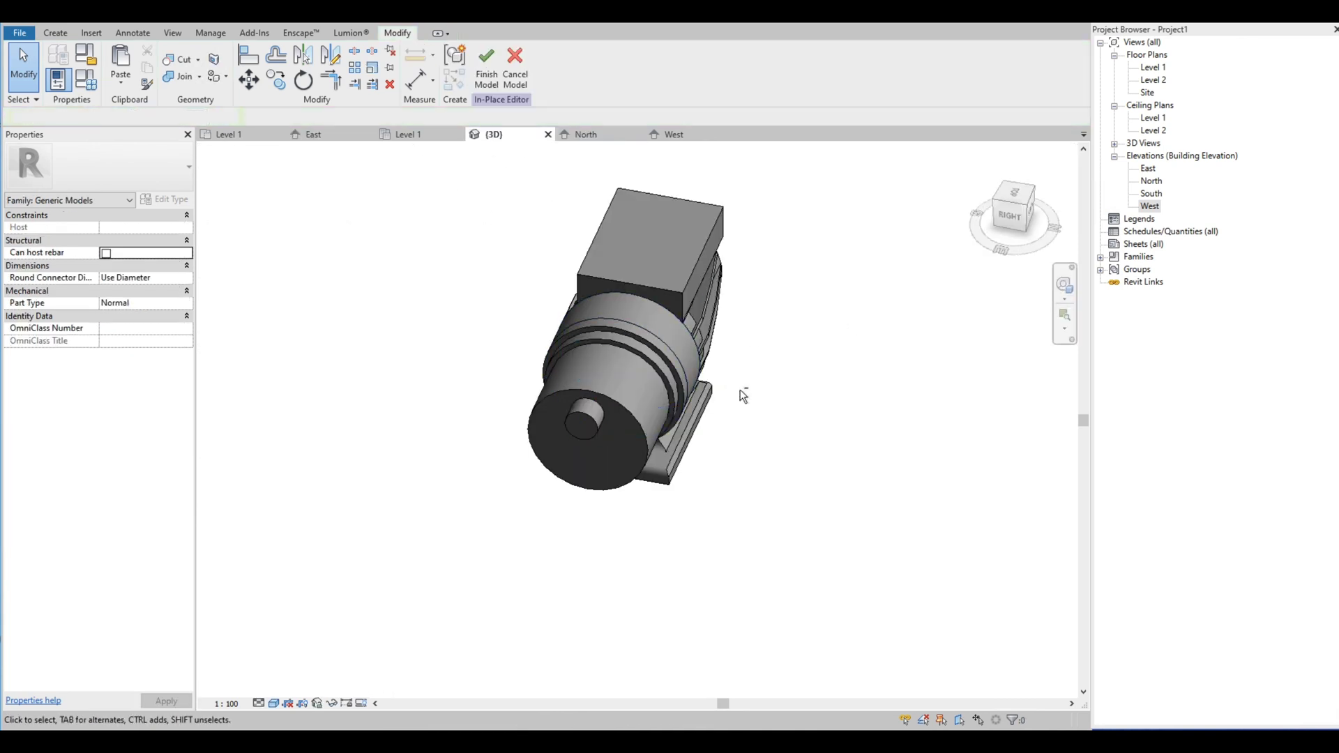
{"action": "middle_click_drag", "start_coordinate": [741, 391], "coordinate": [756, 349], "text": "shift"}
{"action": "left_click", "coordinate": [332, 132]}
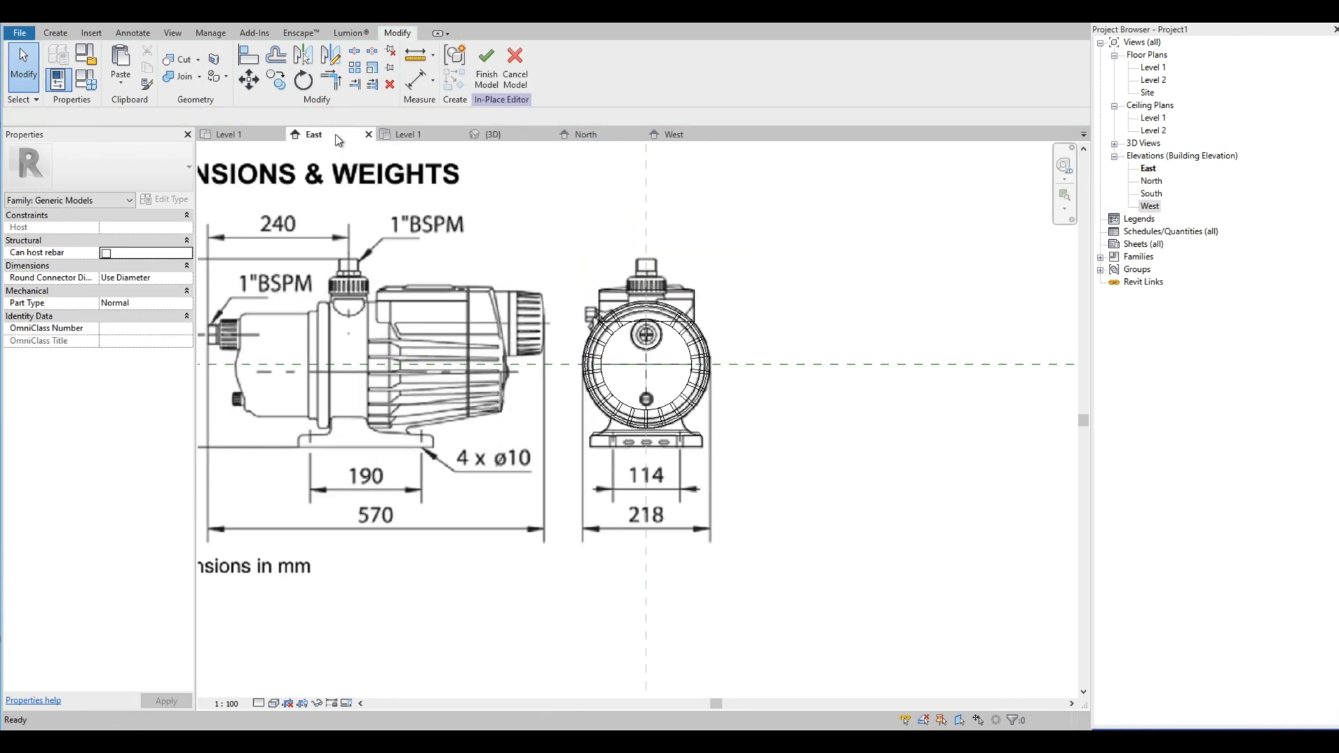
{"action": "scroll", "coordinate": [642, 411], "scroll_direction": "down", "scroll_amount": 5}
{"action": "scroll", "coordinate": [714, 423], "scroll_direction": "up", "scroll_amount": 5}
{"action": "left_click", "coordinate": [712, 422]}
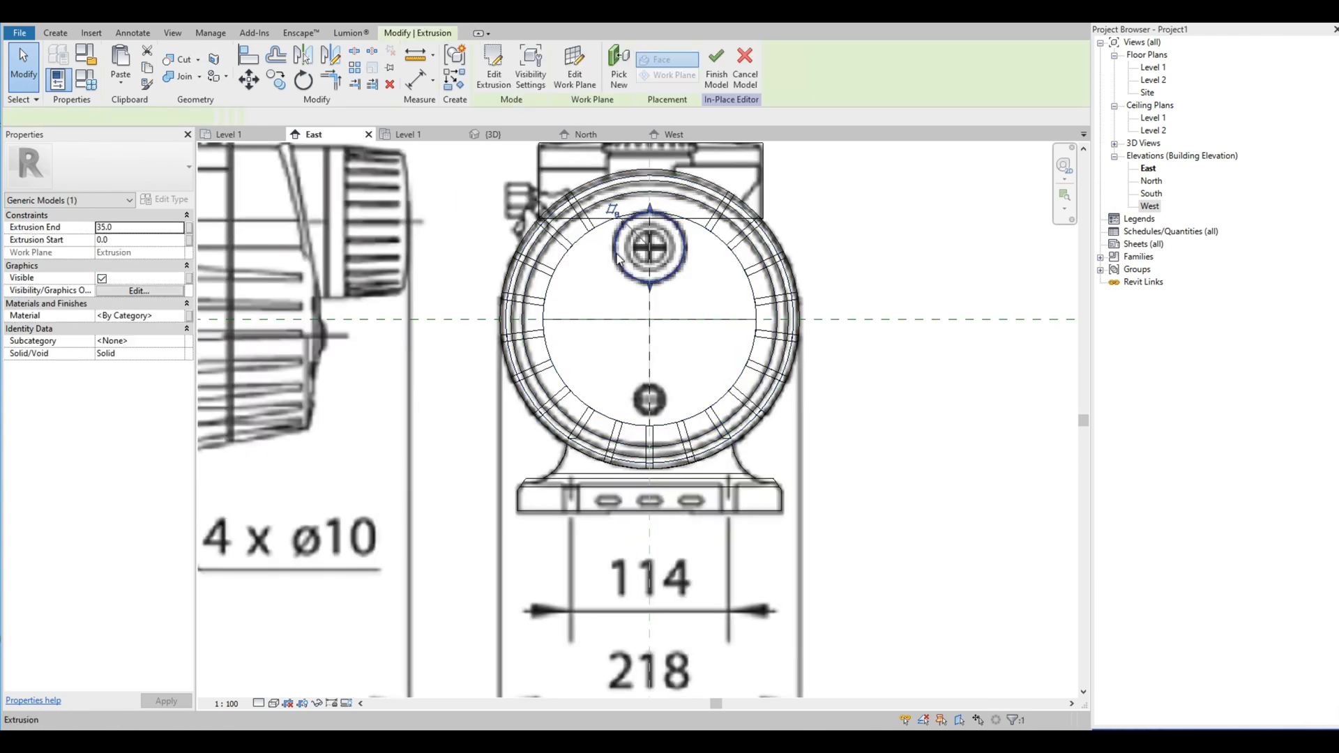
{"action": "scroll", "coordinate": [656, 223], "scroll_direction": "down", "scroll_amount": 5}
{"action": "scroll", "coordinate": [360, 306], "scroll_direction": "up", "scroll_amount": 3}
{"action": "key", "text": "Escape"}
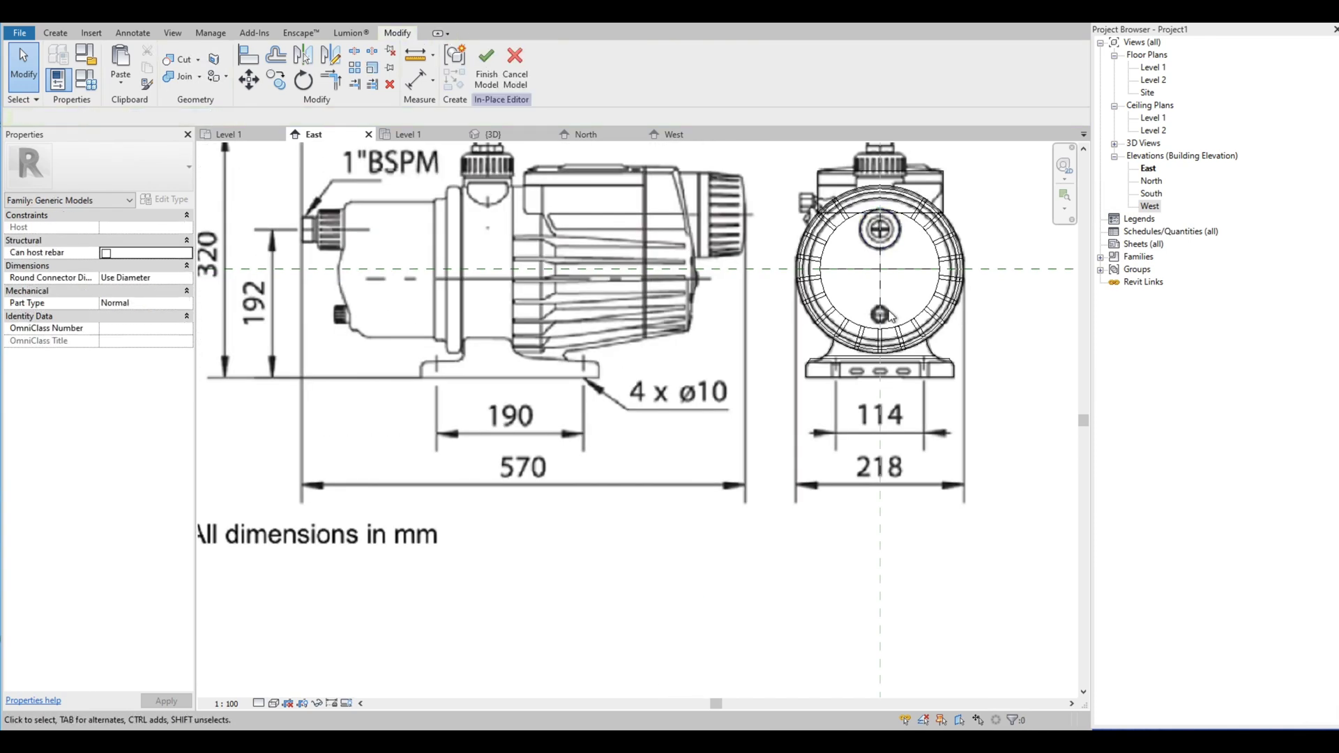
{"action": "scroll", "coordinate": [885, 315], "scroll_direction": "down", "scroll_amount": 3}
{"action": "scroll", "coordinate": [882, 318], "scroll_direction": "up", "scroll_amount": 6}
Step: Start another extrusion on the cylinder's front face, using Hidden Line to pick the plane and Wireframe for sketching
{"action": "left_click", "coordinate": [55, 33]}
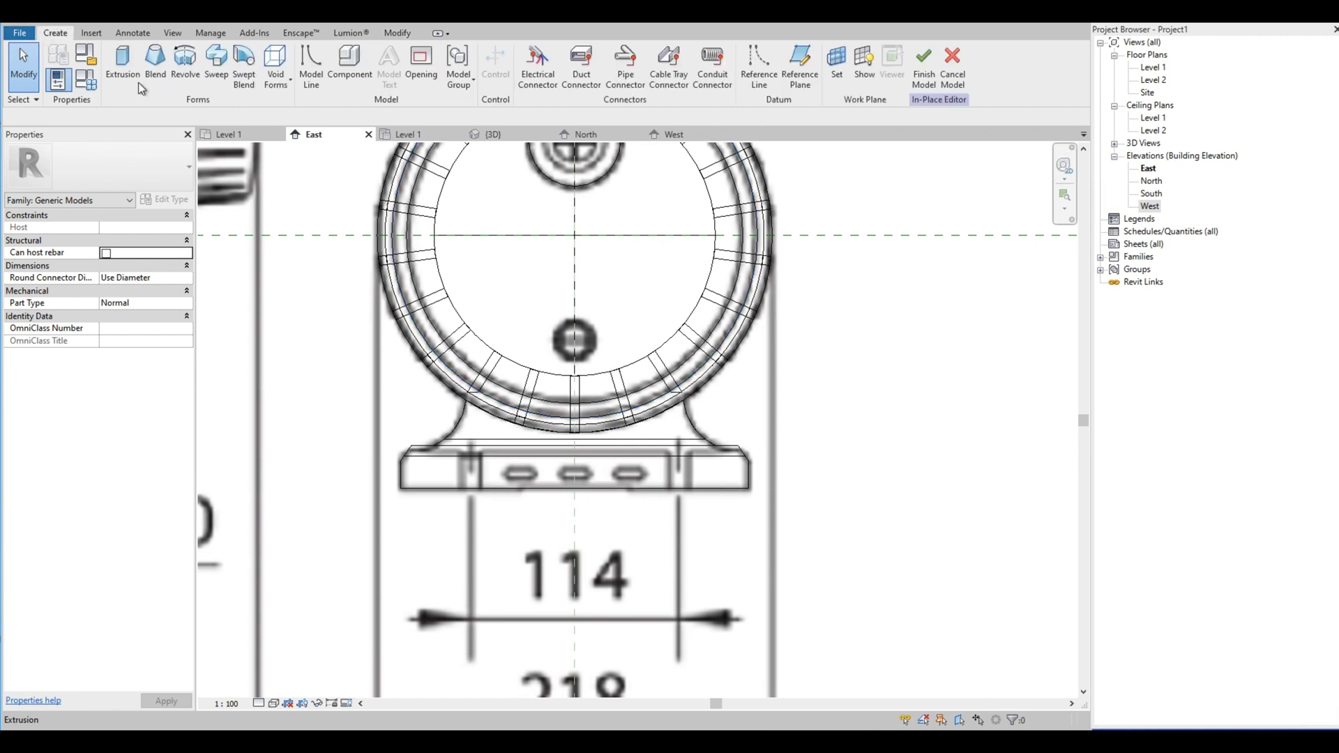
{"action": "left_click", "coordinate": [508, 457]}
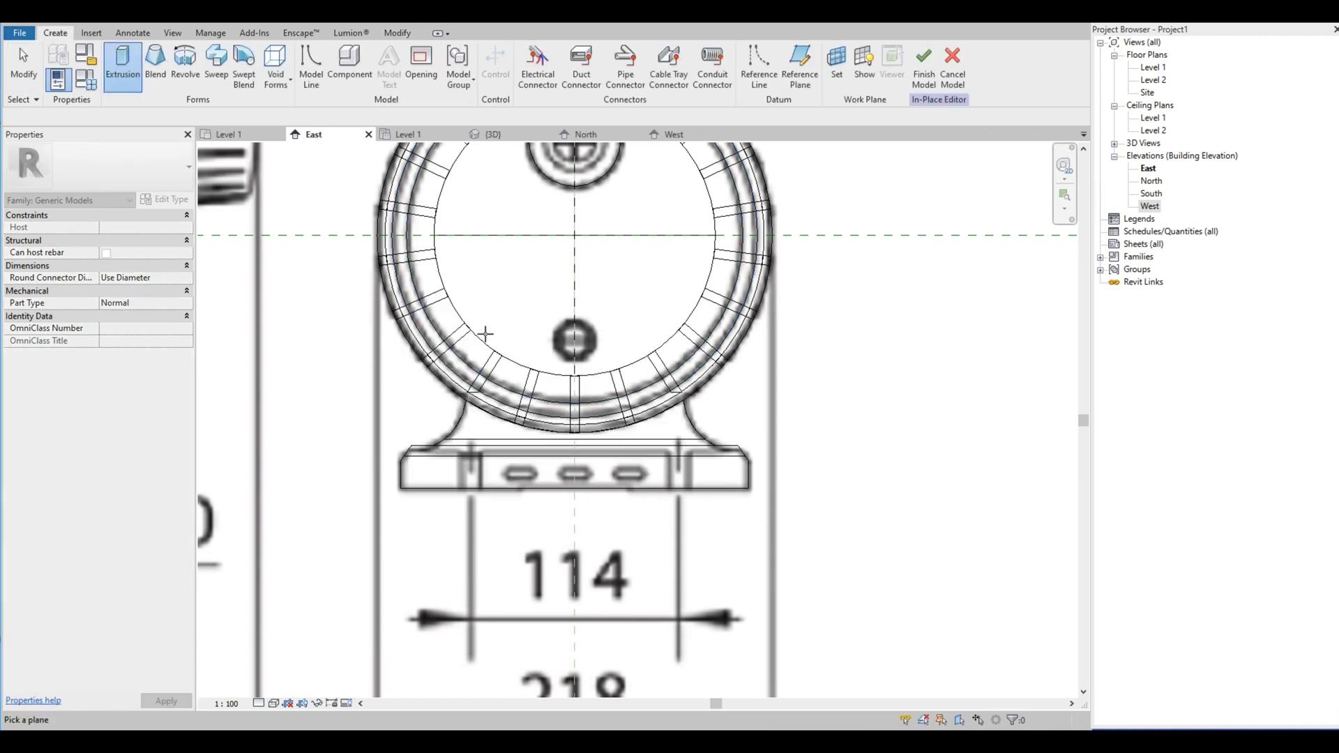
{"action": "scroll", "coordinate": [560, 375], "scroll_direction": "down", "scroll_amount": 3}
{"action": "left_click", "coordinate": [273, 703]}
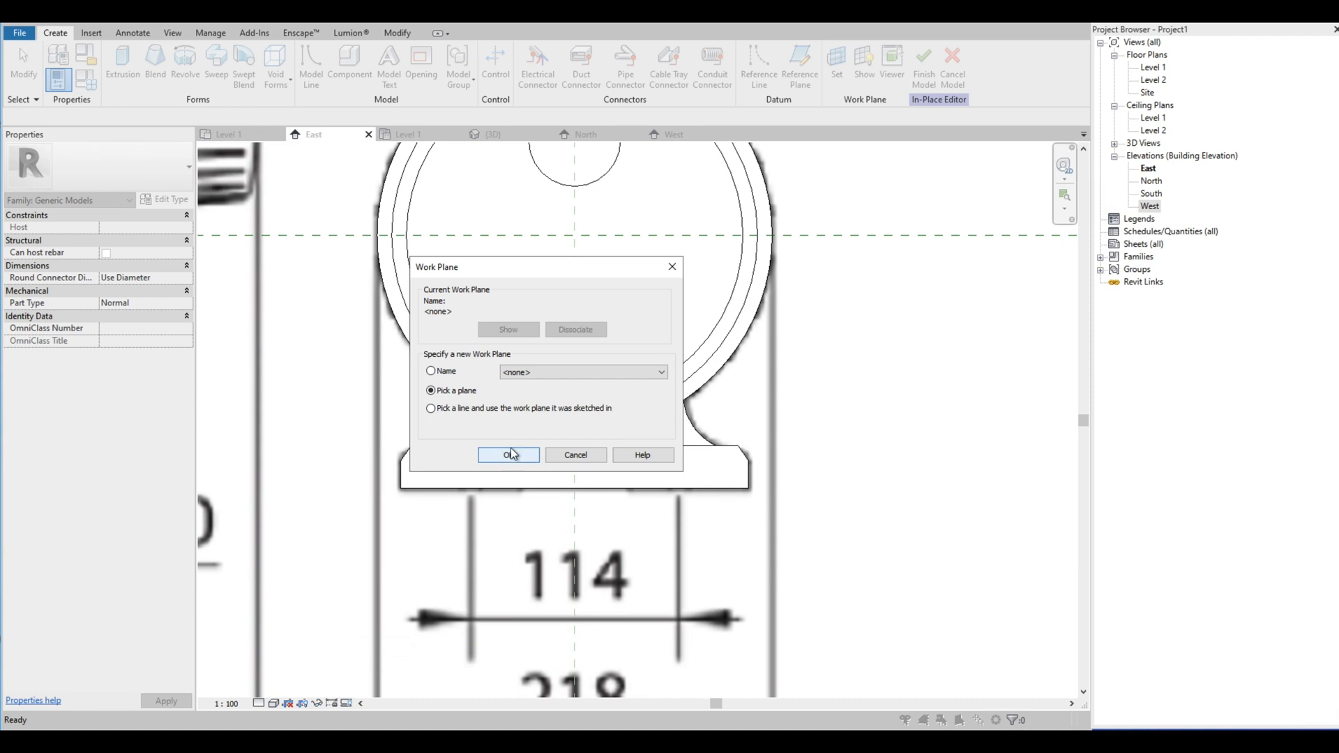
{"action": "left_click", "coordinate": [508, 455]}
{"action": "left_click", "coordinate": [594, 286]}
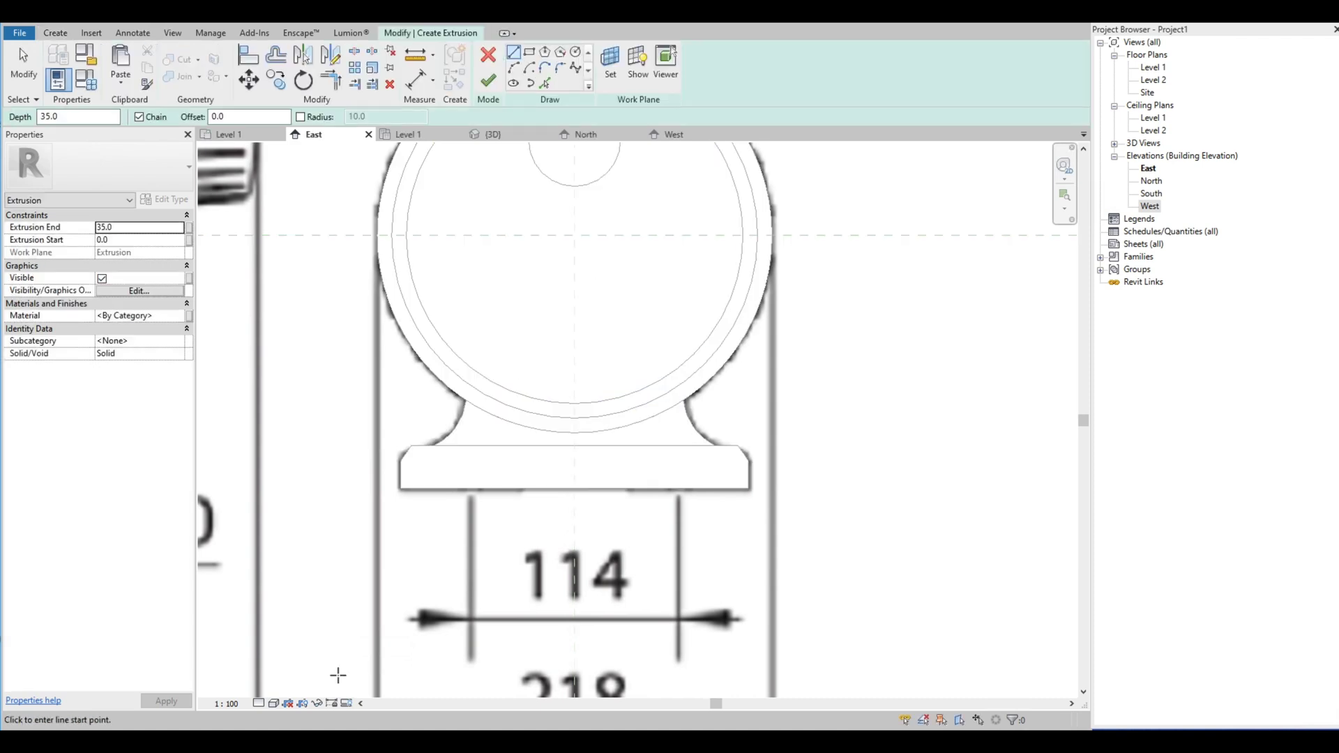
{"action": "left_click", "coordinate": [275, 703]}
{"action": "left_click", "coordinate": [300, 627]}
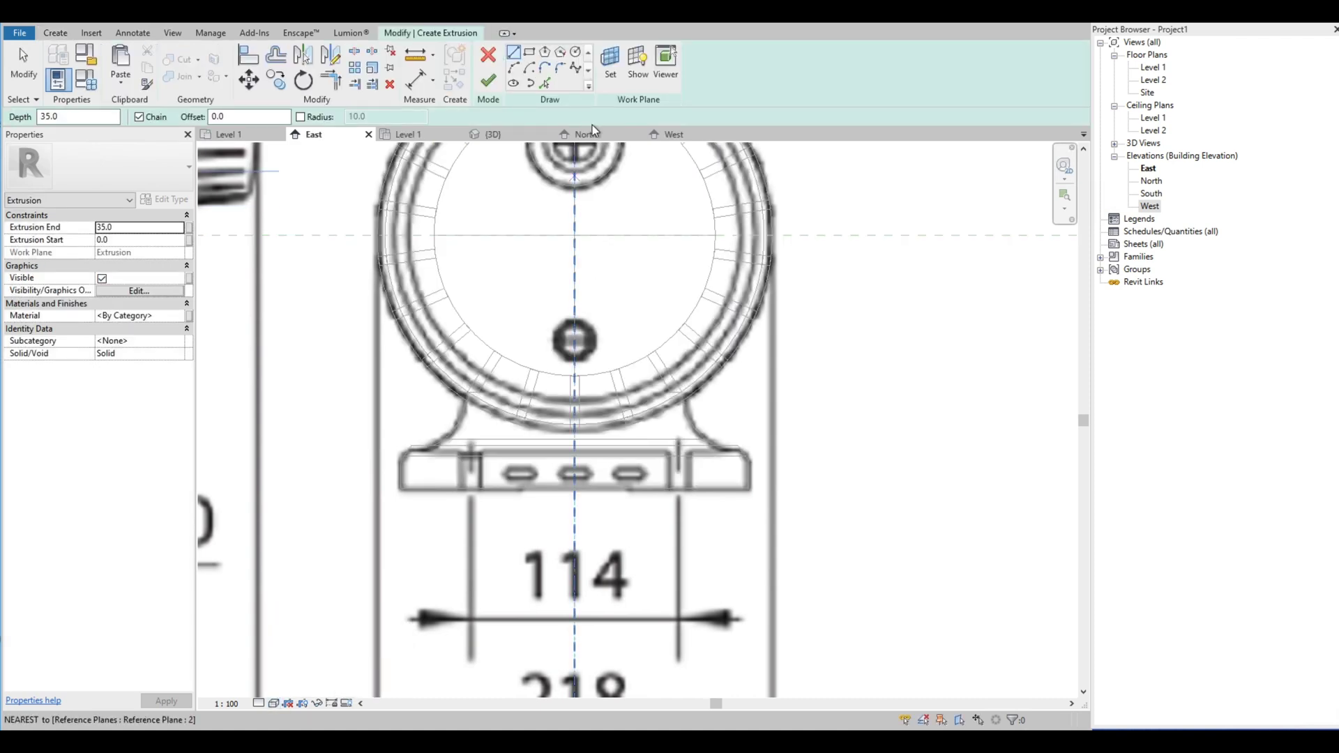
Step: Sketch a circle around the small lower plug, centred on the vertical reference plane
{"action": "left_click", "coordinate": [576, 54]}
{"action": "scroll", "coordinate": [592, 340], "scroll_direction": "up", "scroll_amount": 5}
{"action": "left_click", "coordinate": [592, 340]}
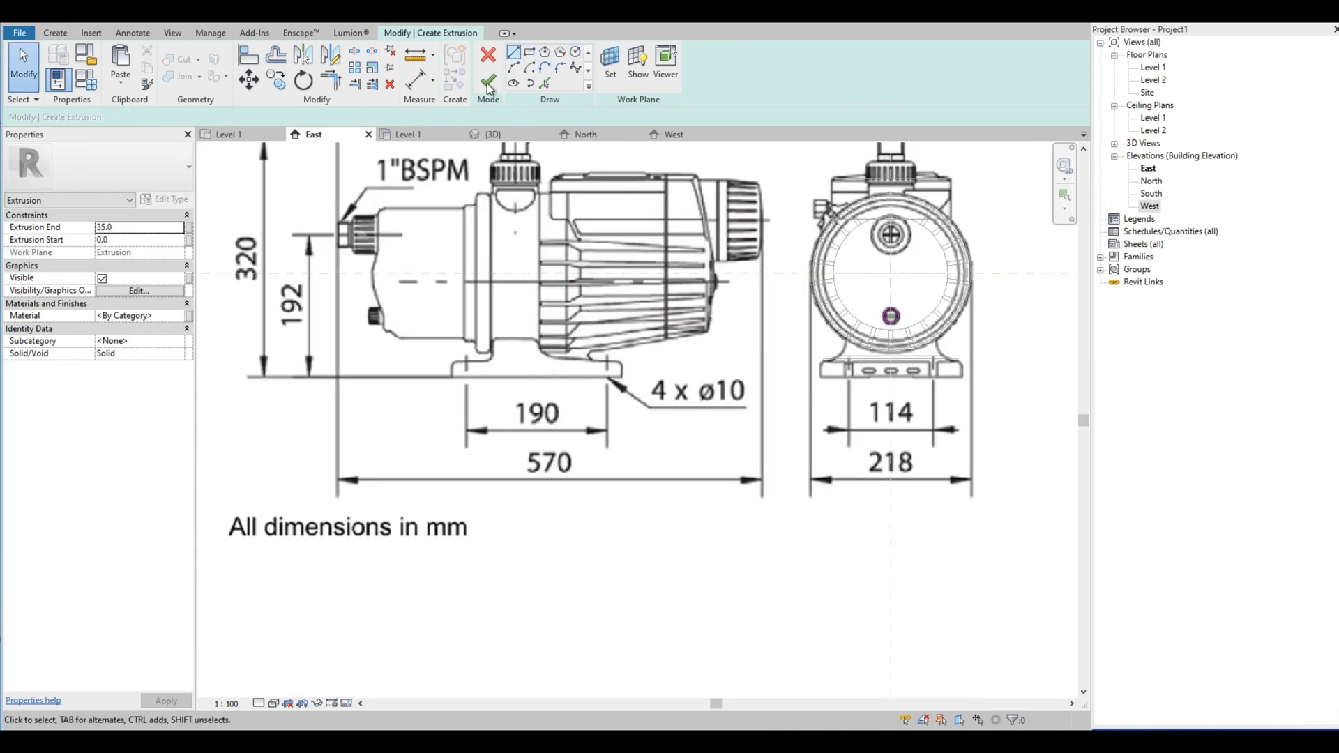
Step: Measure the lower plug's projection in the reference side view with a temporary line, without keeping it
{"action": "left_click", "coordinate": [513, 52]}
{"action": "scroll", "coordinate": [378, 324], "scroll_direction": "up", "scroll_amount": 6}
{"action": "left_click", "coordinate": [398, 321]}
{"action": "scroll", "coordinate": [440, 313], "scroll_direction": "down", "scroll_amount": 7}
{"action": "key", "text": "Escape"}
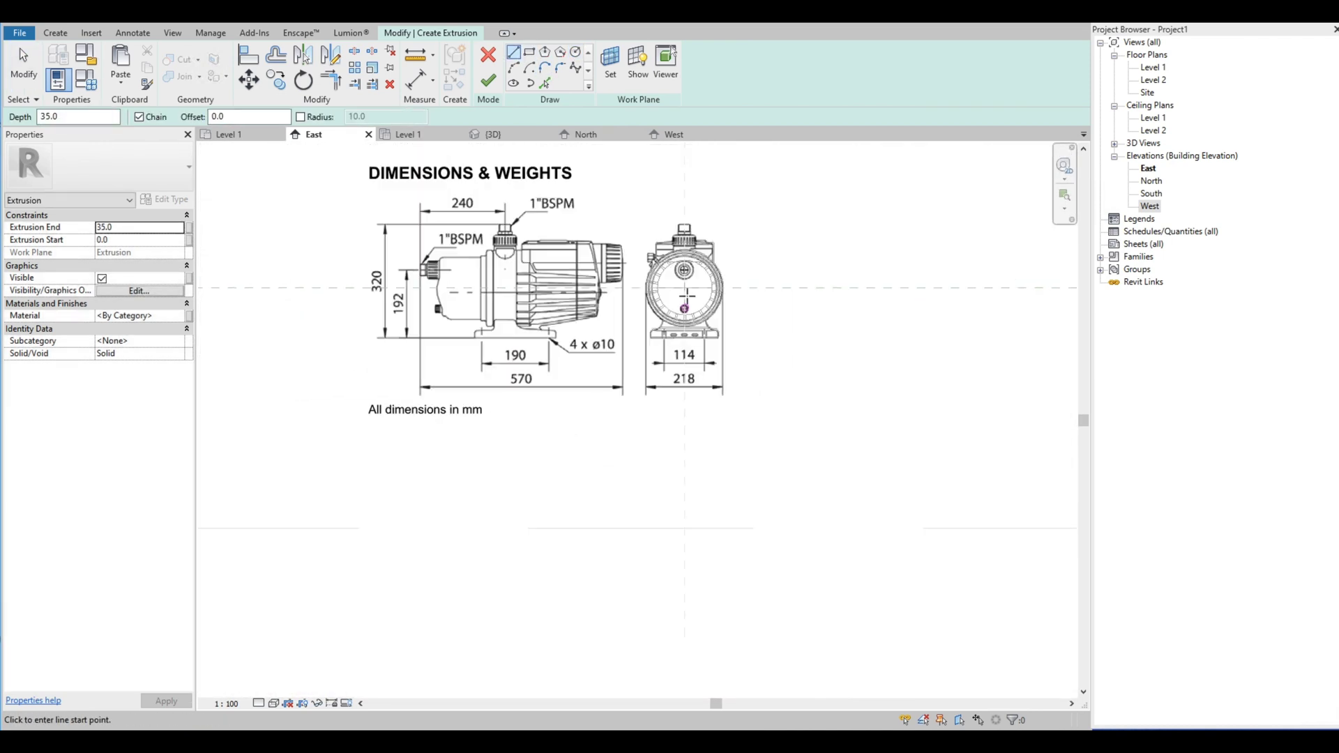
{"action": "scroll", "coordinate": [670, 304], "scroll_direction": "up", "scroll_amount": 4}
{"action": "key", "text": "Escape"}
Step: Set the lower plug's extrusion end to 20 and finish the extrusion
{"action": "left_click", "coordinate": [139, 230]}
{"action": "type", "text": "20.0"}
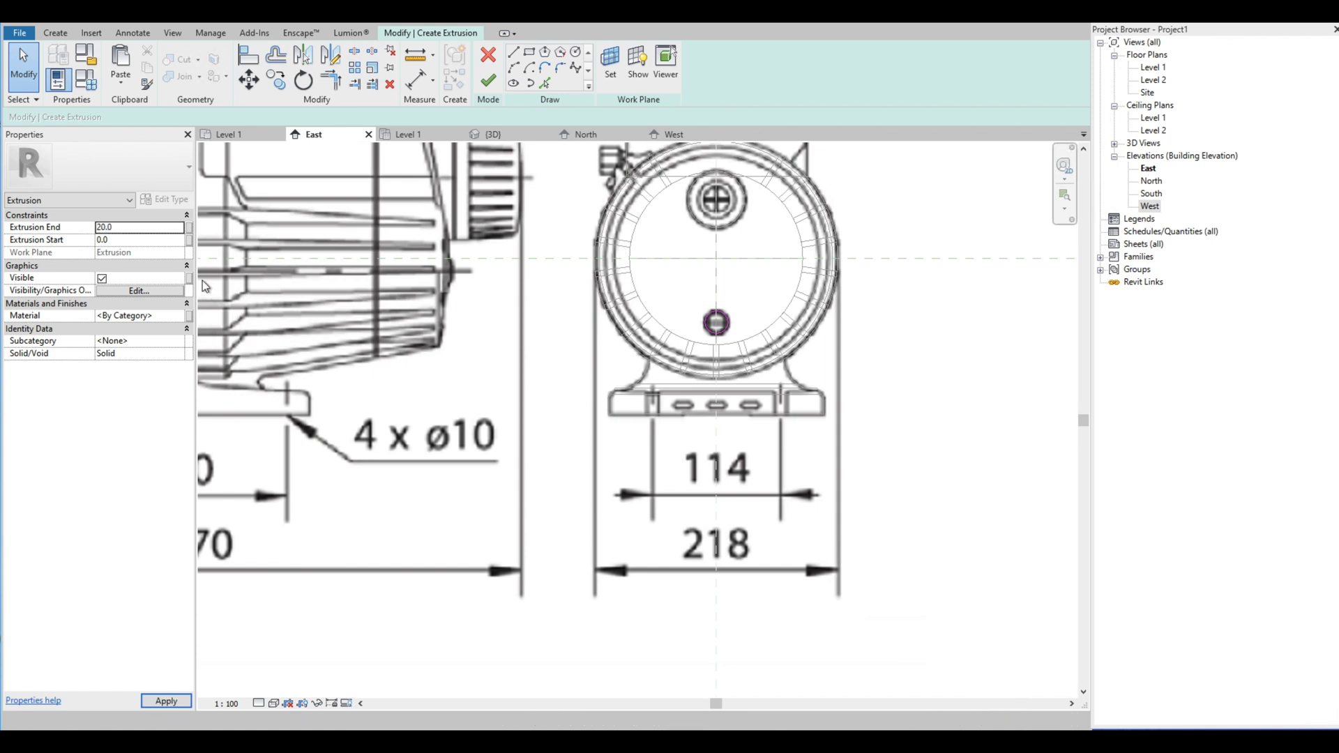
{"action": "left_click", "coordinate": [488, 80]}
Step: Inspect the lower plug in 3D, and examine the upper port's inner rings and stepped fitting in the East elevation's reference views
{"action": "scroll", "coordinate": [747, 318], "scroll_direction": "down", "scroll_amount": 4}
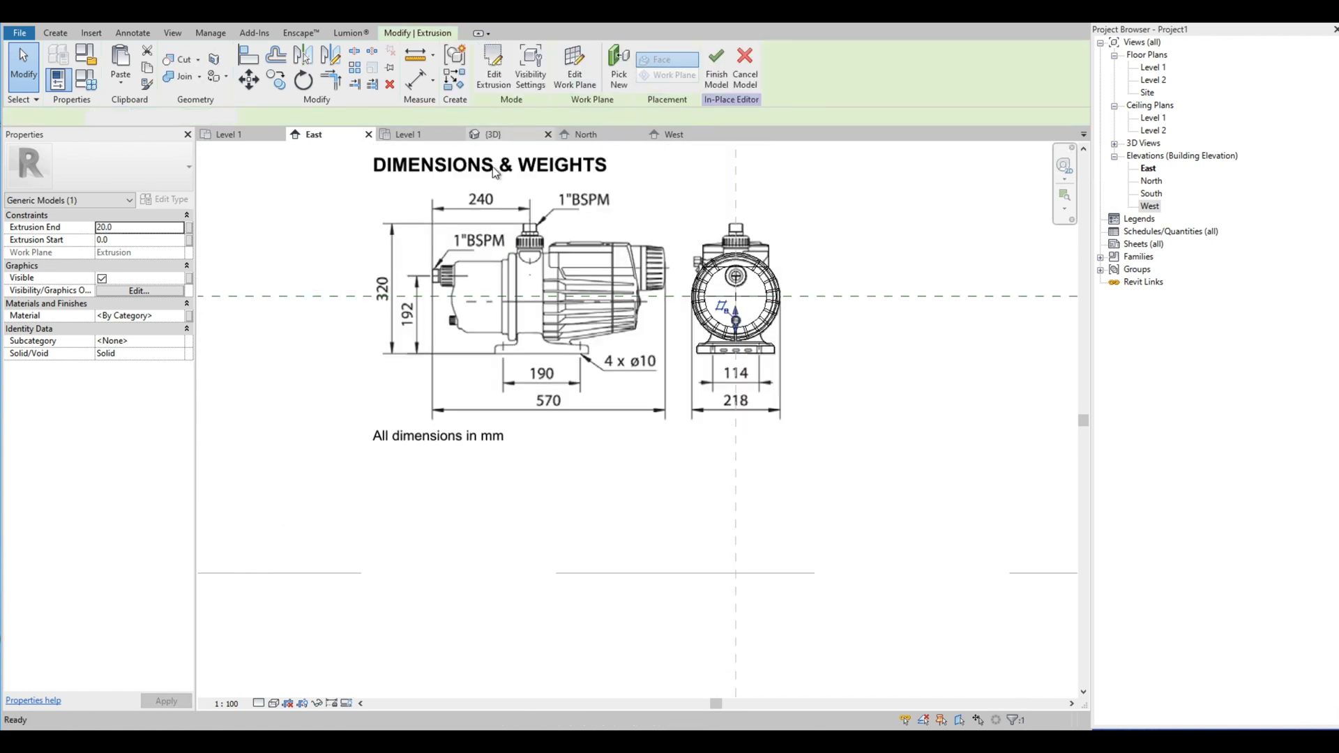
{"action": "left_click", "coordinate": [493, 134]}
{"action": "left_click", "coordinate": [465, 320]}
{"action": "left_click", "coordinate": [314, 134]}
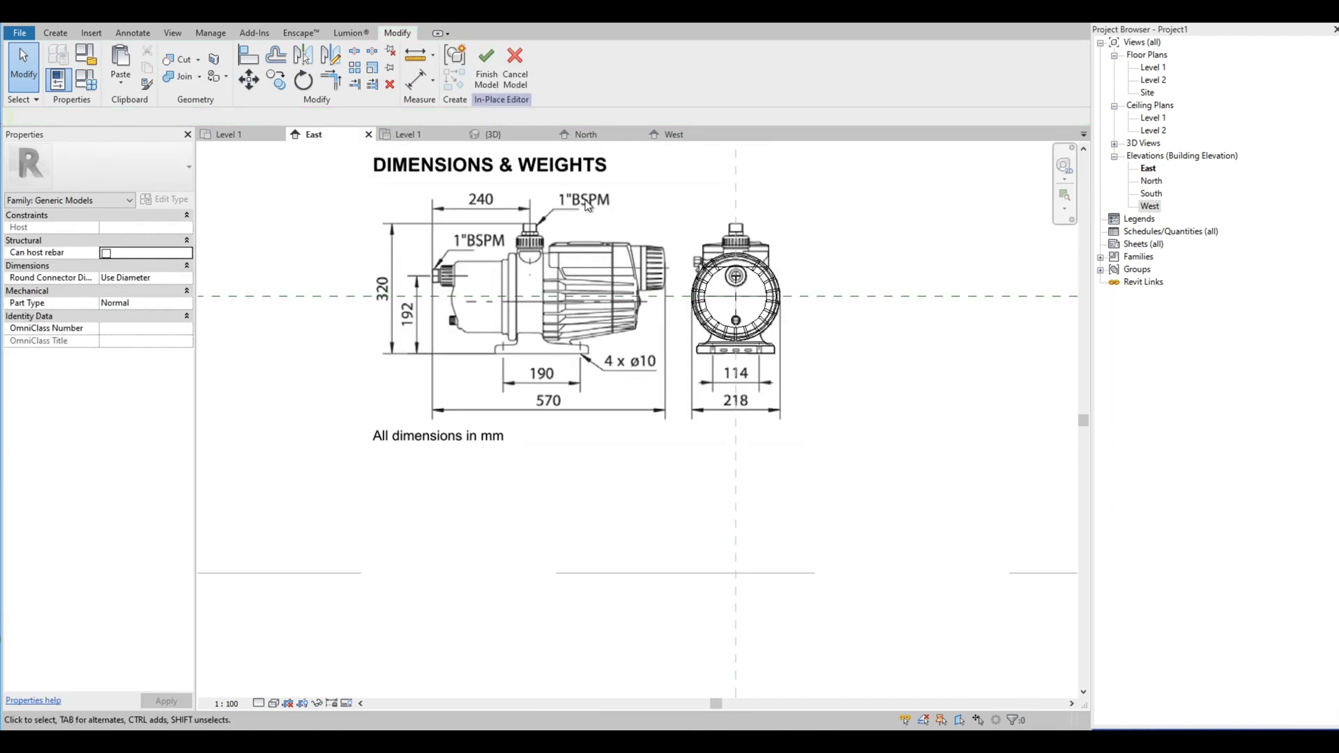
{"action": "scroll", "coordinate": [353, 336], "scroll_direction": "up", "scroll_amount": 3}
{"action": "scroll", "coordinate": [353, 336], "scroll_direction": "down", "scroll_amount": 3}
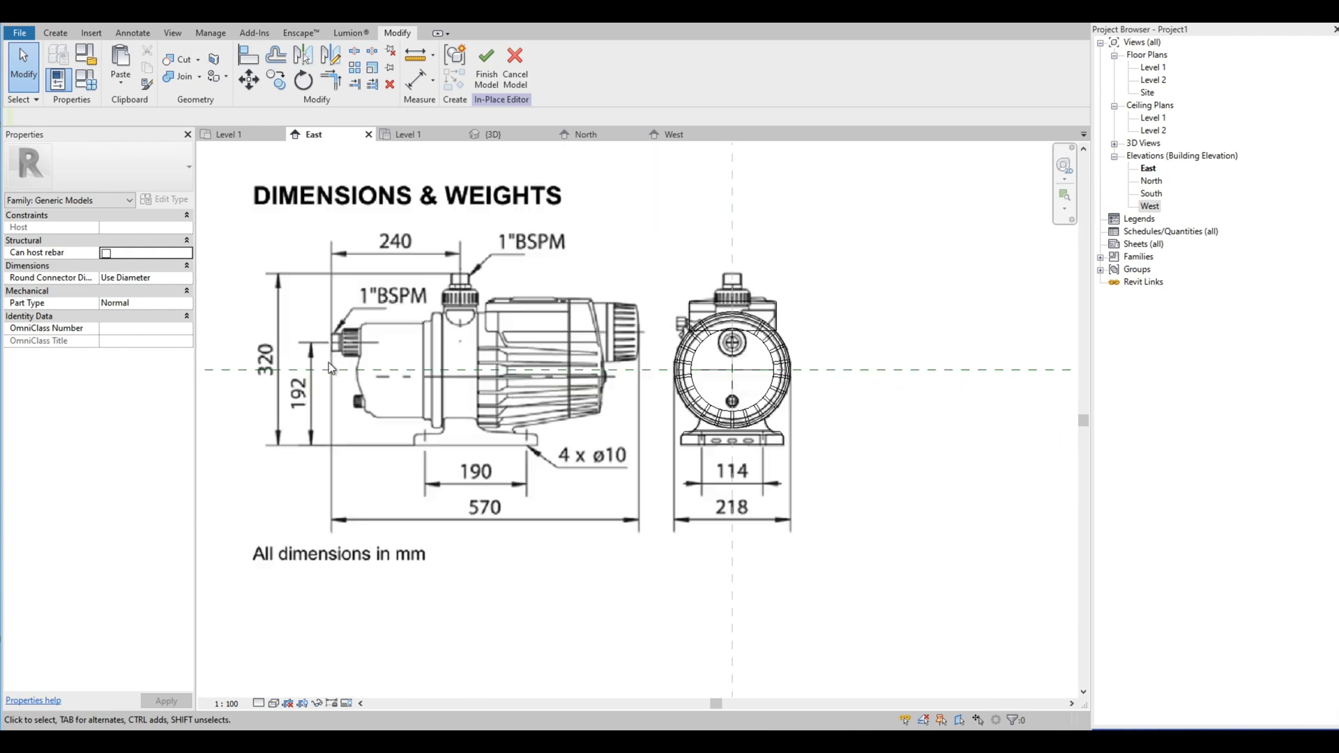
{"action": "scroll", "coordinate": [335, 346], "scroll_direction": "up", "scroll_amount": 5}
{"action": "scroll", "coordinate": [646, 319], "scroll_direction": "down", "scroll_amount": 4}
{"action": "scroll", "coordinate": [597, 300], "scroll_direction": "up", "scroll_amount": 6}
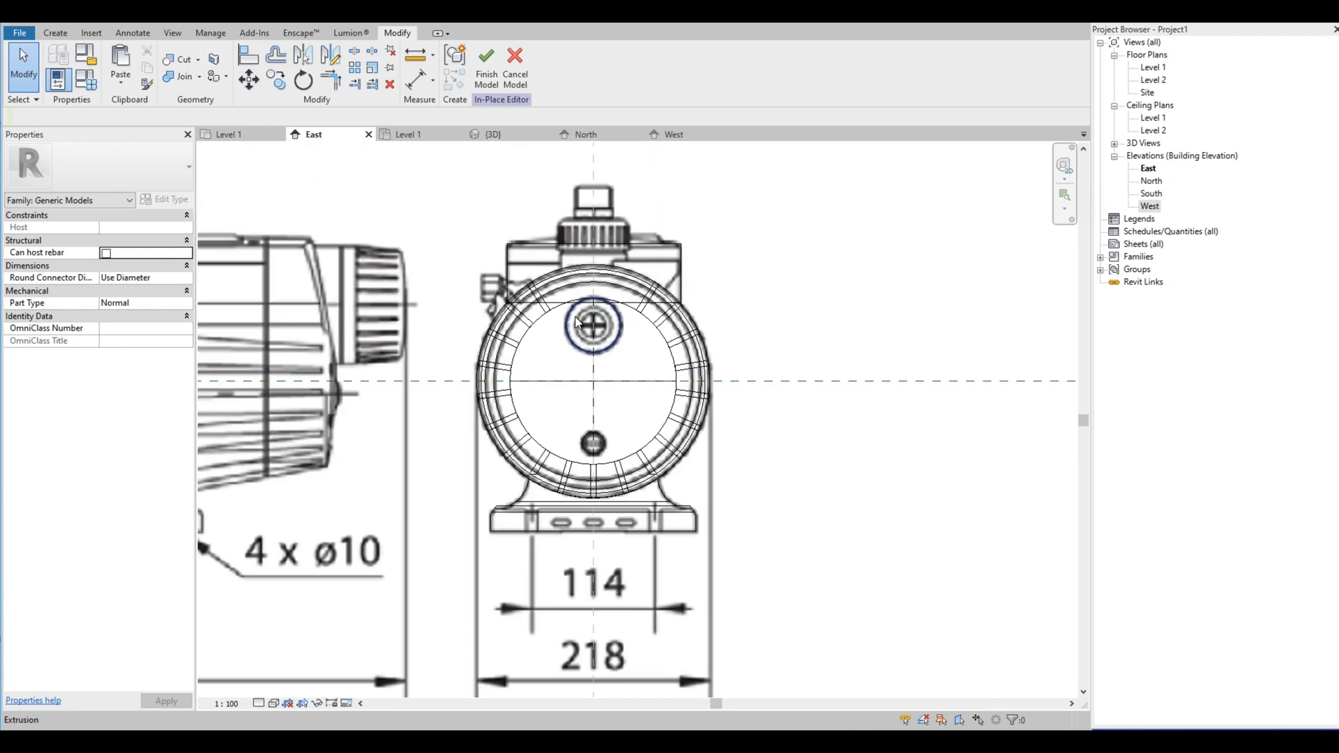
{"action": "left_click", "coordinate": [596, 293]}
{"action": "scroll", "coordinate": [596, 296], "scroll_direction": "up", "scroll_amount": 3}
{"action": "key", "text": "Escape"}
{"action": "scroll", "coordinate": [572, 309], "scroll_direction": "down", "scroll_amount": 4}
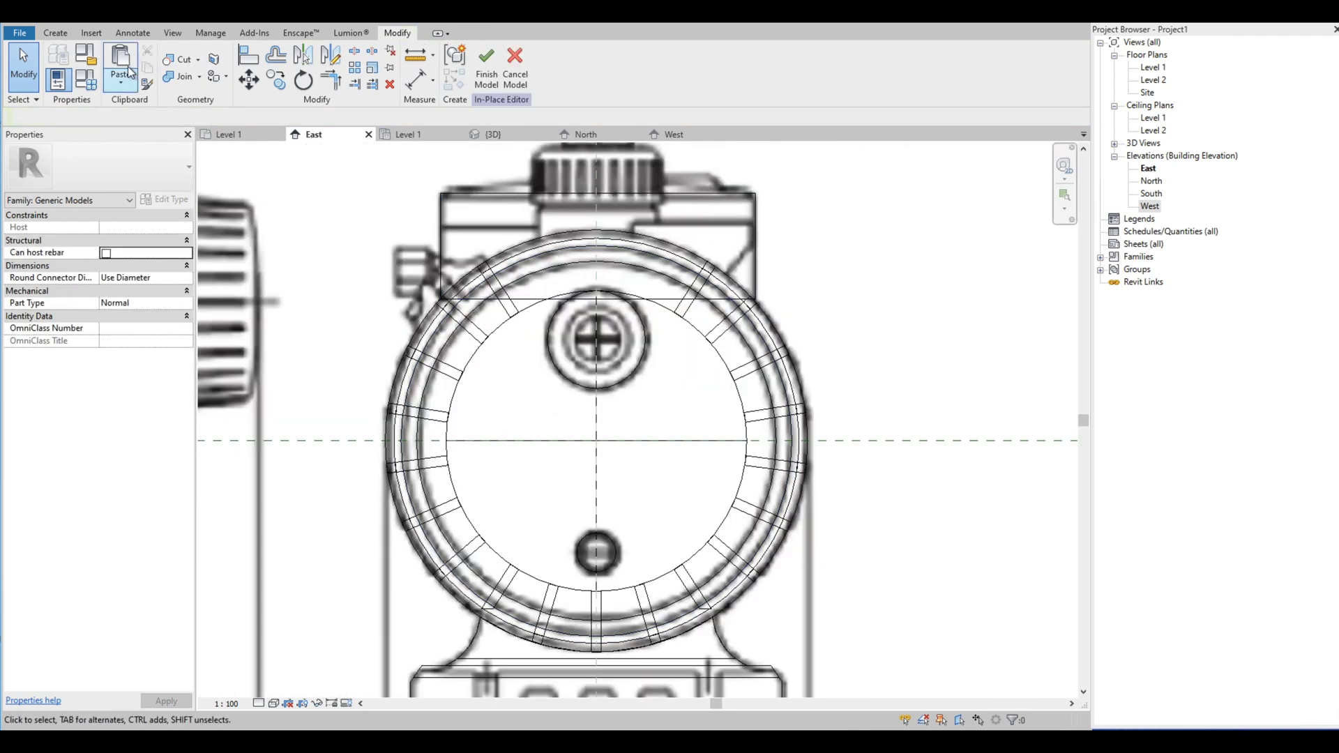
Step: Display the East elevation in hidden line style and start an extrusion with its work plane picked on the upper port's front face
{"action": "left_click", "coordinate": [273, 703]}
{"action": "left_click", "coordinate": [300, 650]}
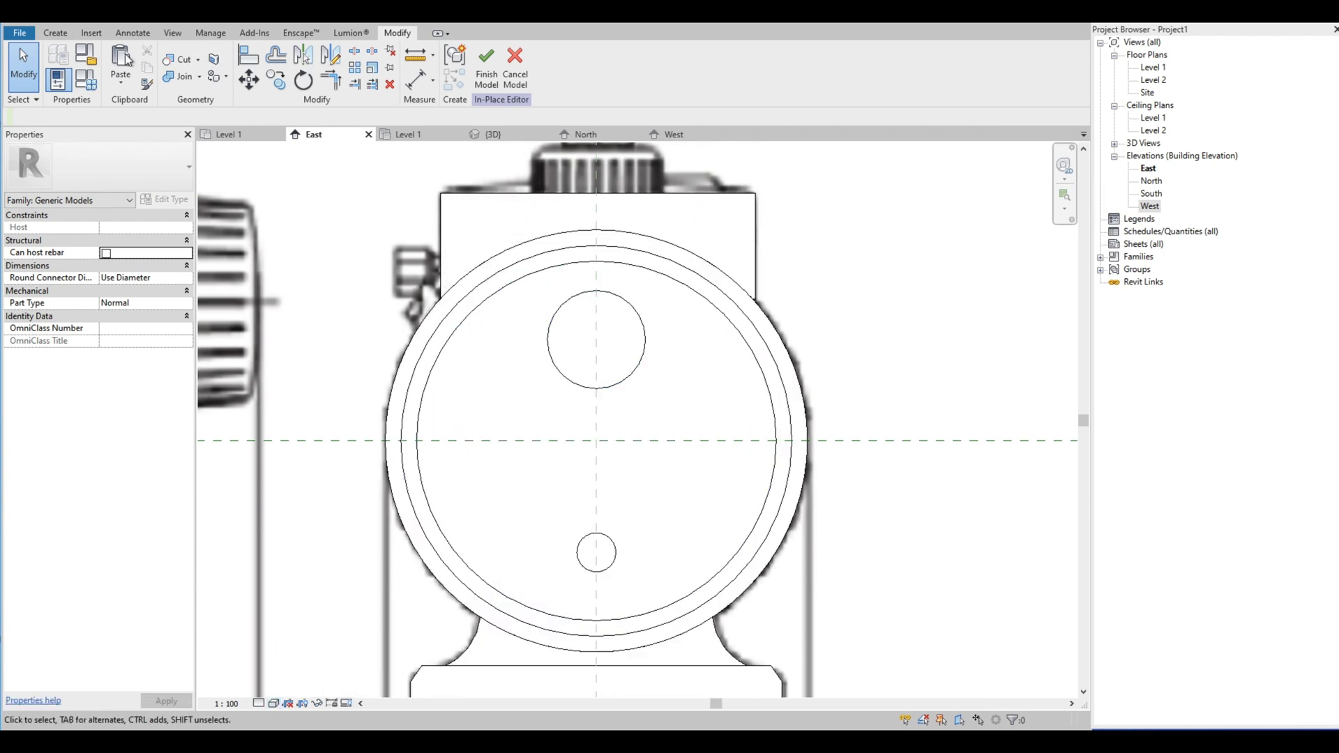
{"action": "left_click", "coordinate": [55, 32]}
{"action": "left_click", "coordinate": [132, 79]}
{"action": "left_click", "coordinate": [508, 455]}
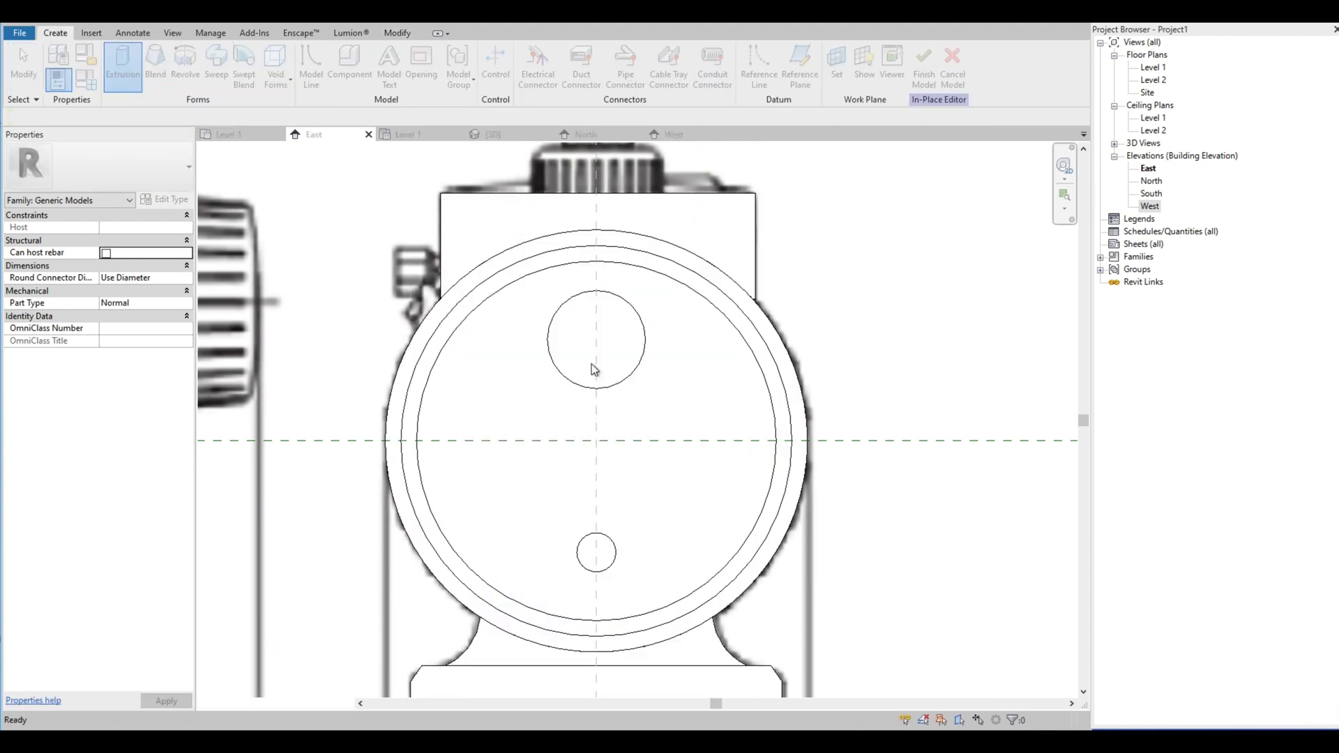
{"action": "scroll", "coordinate": [765, 358], "scroll_direction": "down", "scroll_amount": 7}
{"action": "scroll", "coordinate": [583, 359], "scroll_direction": "up", "scroll_amount": 2}
{"action": "scroll", "coordinate": [929, 348], "scroll_direction": "up", "scroll_amount": 2}
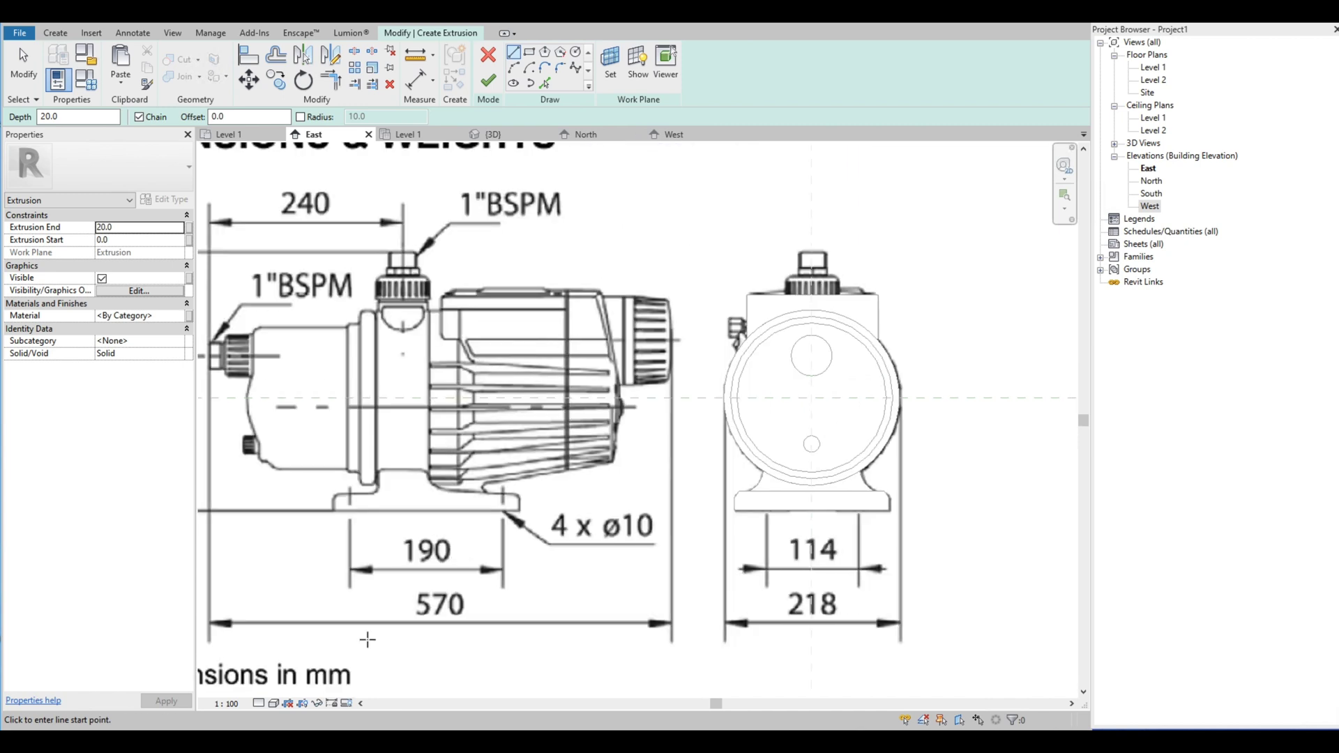
Step: Return the view to wireframe and sketch a circle around the upper port's inner ring, centred on the vertical reference plane
{"action": "left_click", "coordinate": [273, 703]}
{"action": "left_click", "coordinate": [301, 632]}
{"action": "scroll", "coordinate": [796, 368], "scroll_direction": "up", "scroll_amount": 2}
{"action": "scroll", "coordinate": [899, 283], "scroll_direction": "up", "scroll_amount": 1}
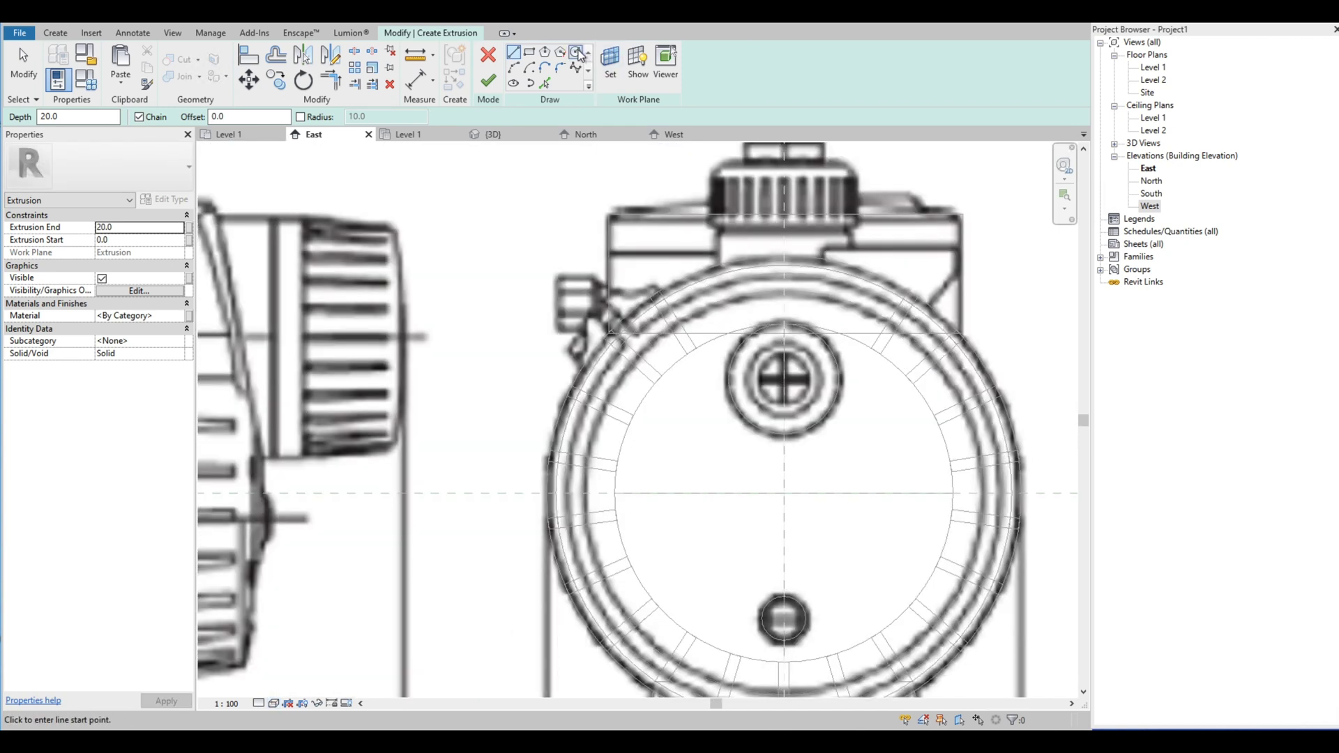
{"action": "left_click", "coordinate": [574, 52]}
{"action": "scroll", "coordinate": [785, 358], "scroll_direction": "up", "scroll_amount": 2}
{"action": "scroll", "coordinate": [795, 412], "scroll_direction": "up", "scroll_amount": 2}
{"action": "left_click", "coordinate": [774, 415]}
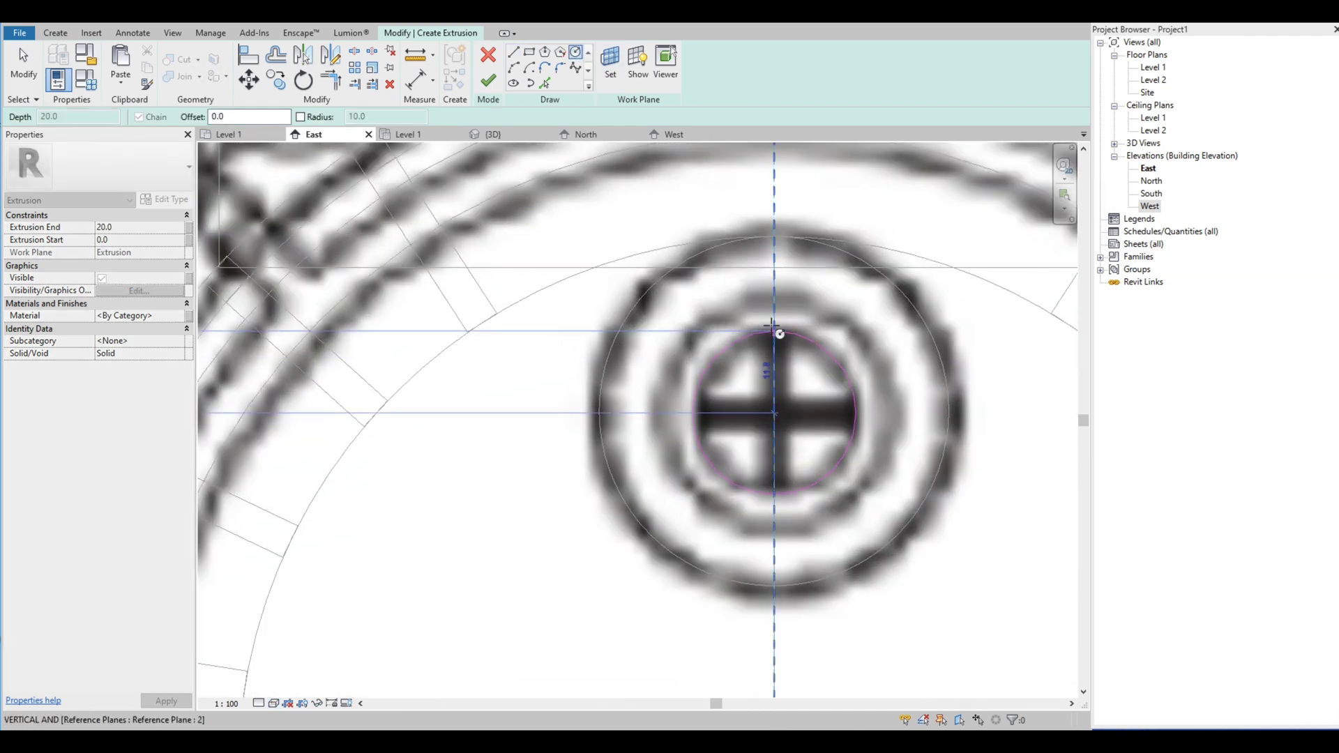
{"action": "left_click", "coordinate": [773, 310]}
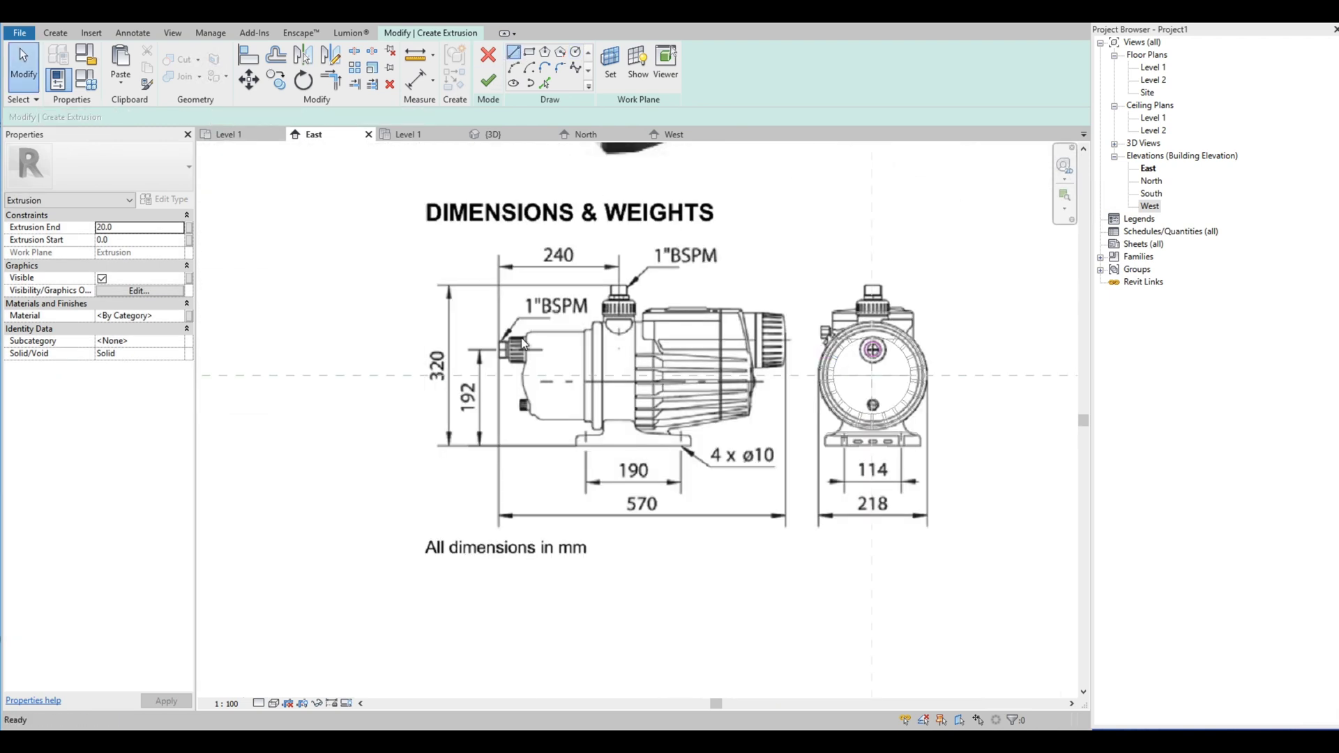
Step: Measure the projection of the front port's end stub in the reference side view with a temporary line, without keeping it
{"action": "scroll", "coordinate": [469, 309], "scroll_direction": "up", "scroll_amount": 5}
{"action": "left_click", "coordinate": [392, 265]}
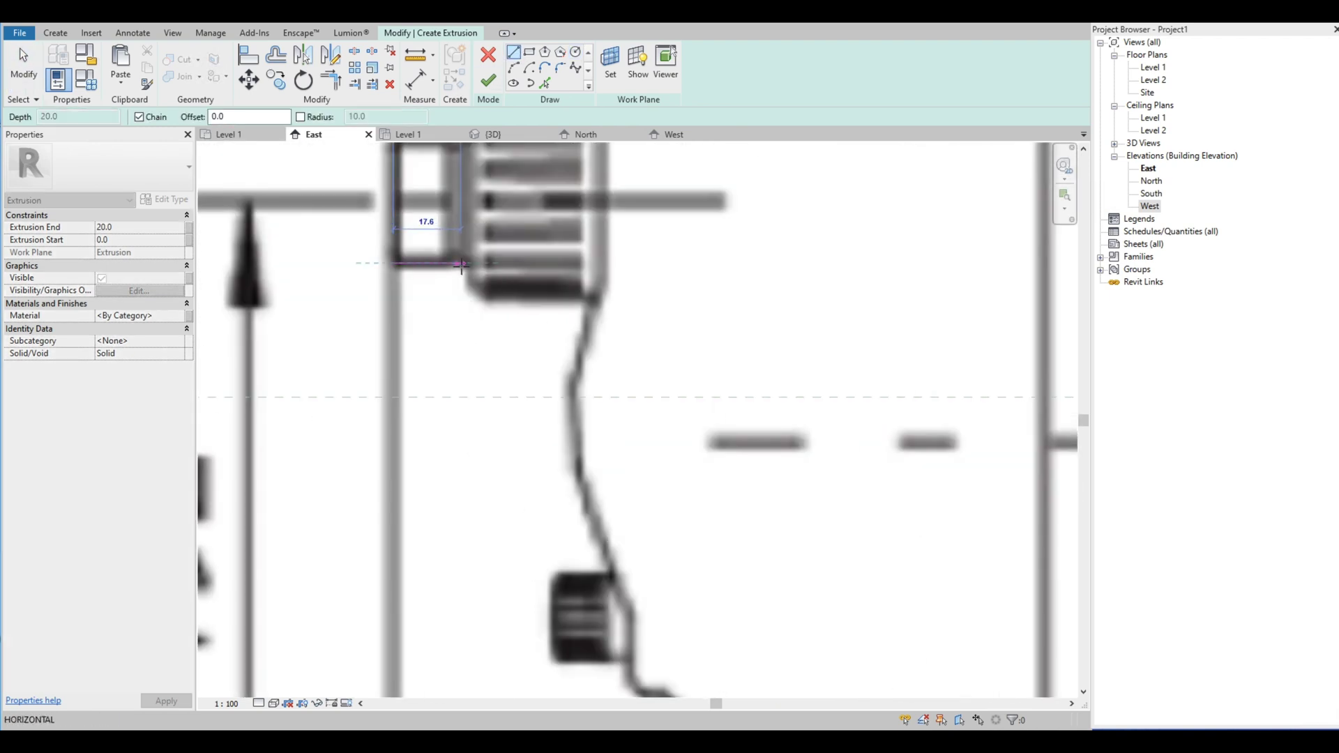
{"action": "key", "text": "Escape"}
{"action": "key", "text": "Escape"}
{"action": "scroll", "coordinate": [397, 276], "scroll_direction": "down", "scroll_amount": 6}
{"action": "scroll", "coordinate": [770, 274], "scroll_direction": "up", "scroll_amount": 4}
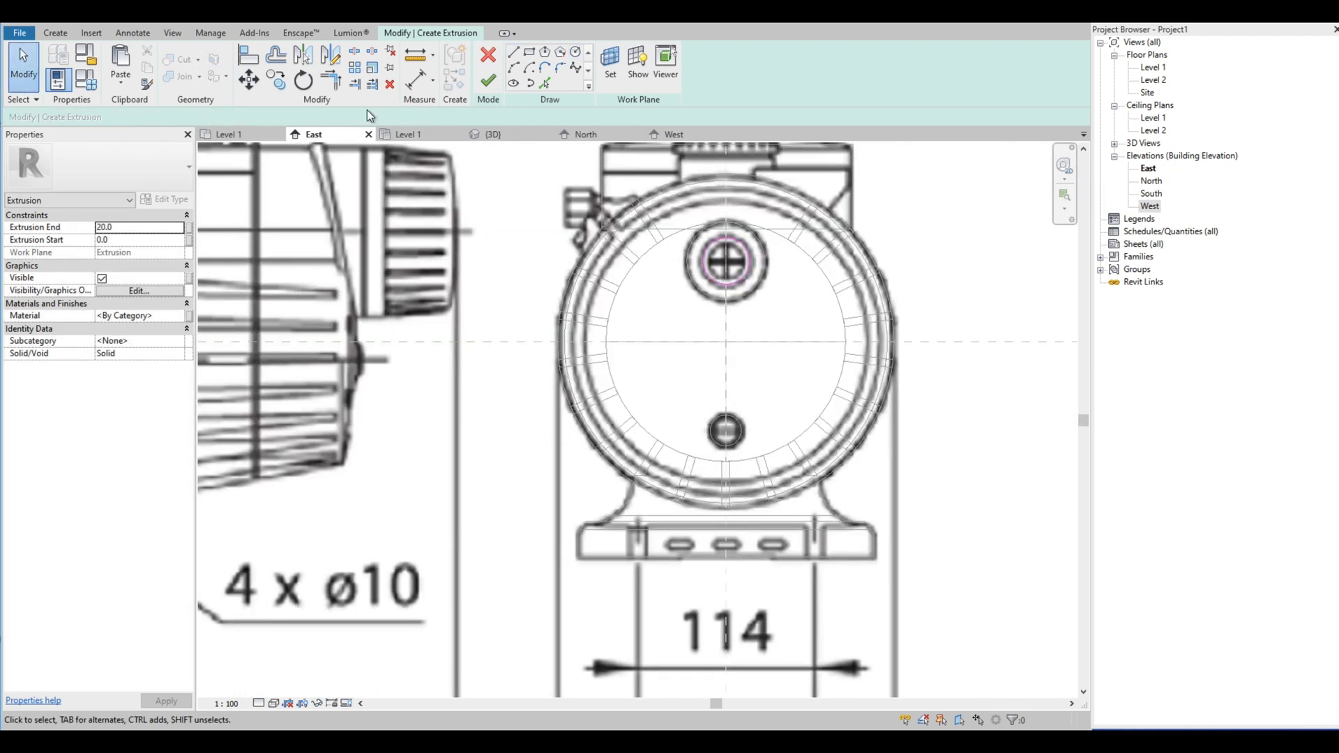
Step: Finish the inner ring's extrusion with an extrusion end of 20 and inspect the front port in the 3D view
{"action": "left_click", "coordinate": [492, 82]}
{"action": "scroll", "coordinate": [741, 376], "scroll_direction": "down", "scroll_amount": 5}
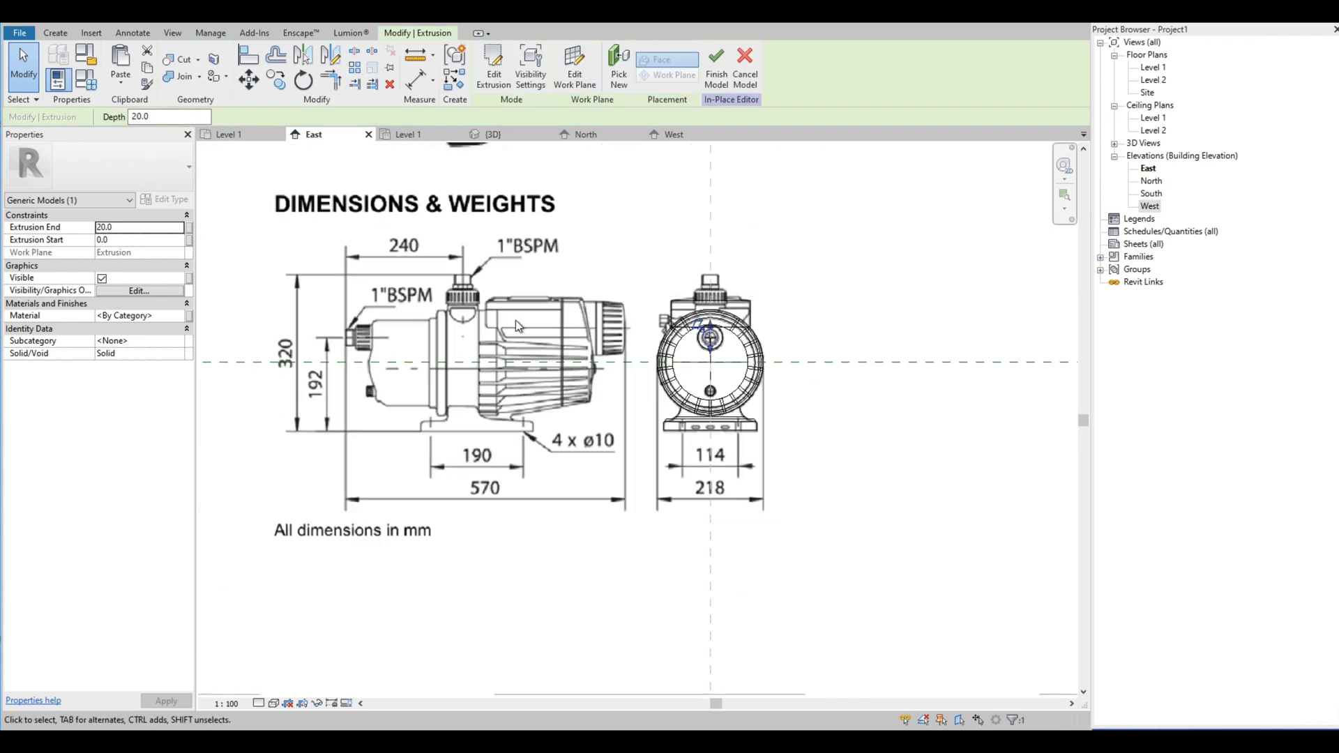
{"action": "scroll", "coordinate": [516, 320], "scroll_direction": "up", "scroll_amount": 1}
{"action": "left_click", "coordinate": [491, 133]}
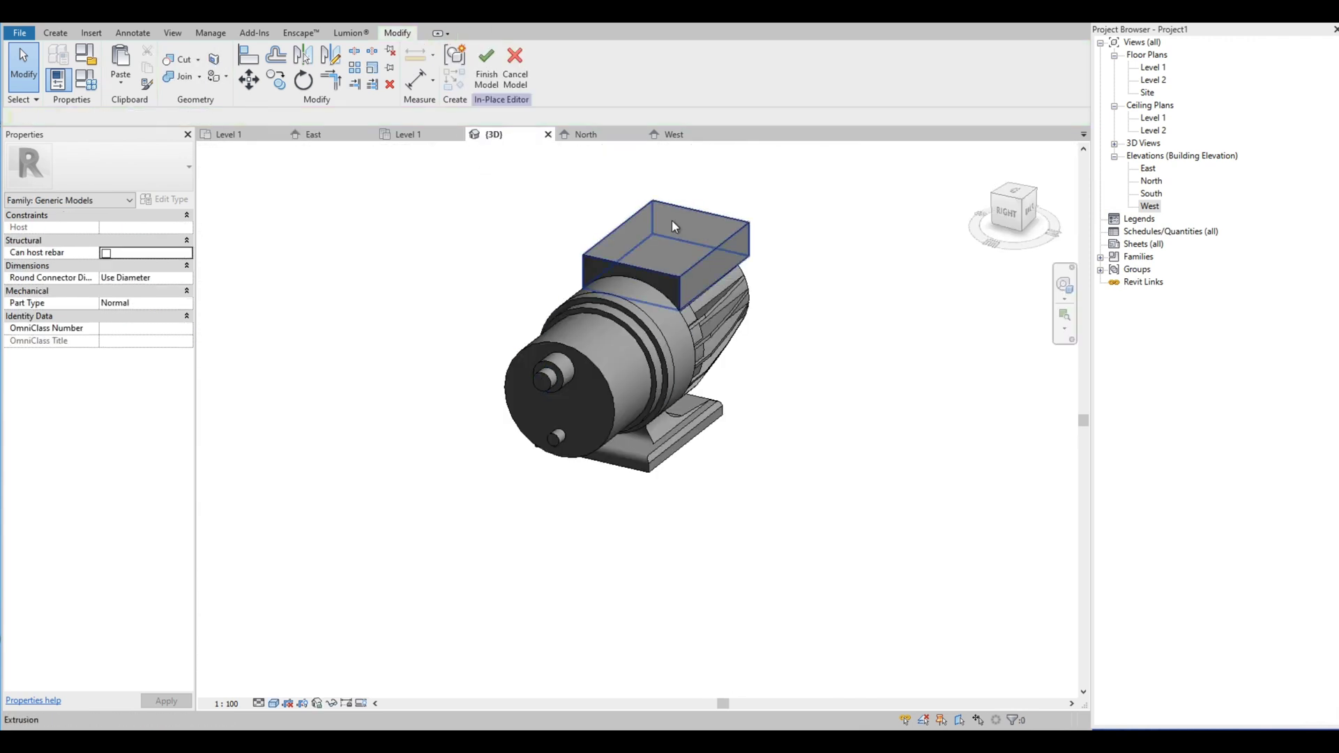
Step: Open the Level 1 floor plan to work on the pump from above
{"action": "left_click", "coordinate": [314, 133]}
{"action": "scroll", "coordinate": [728, 269], "scroll_direction": "down", "scroll_amount": 3}
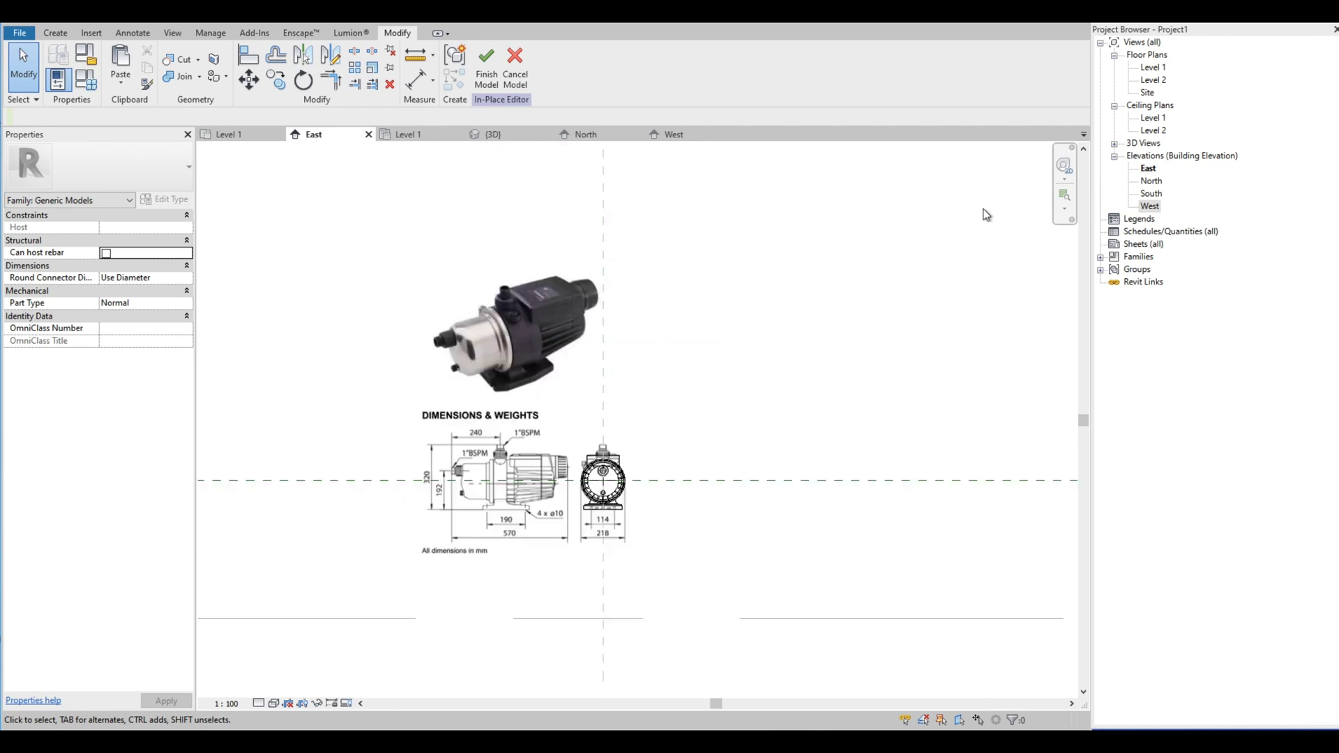
{"action": "left_click", "coordinate": [1154, 68]}
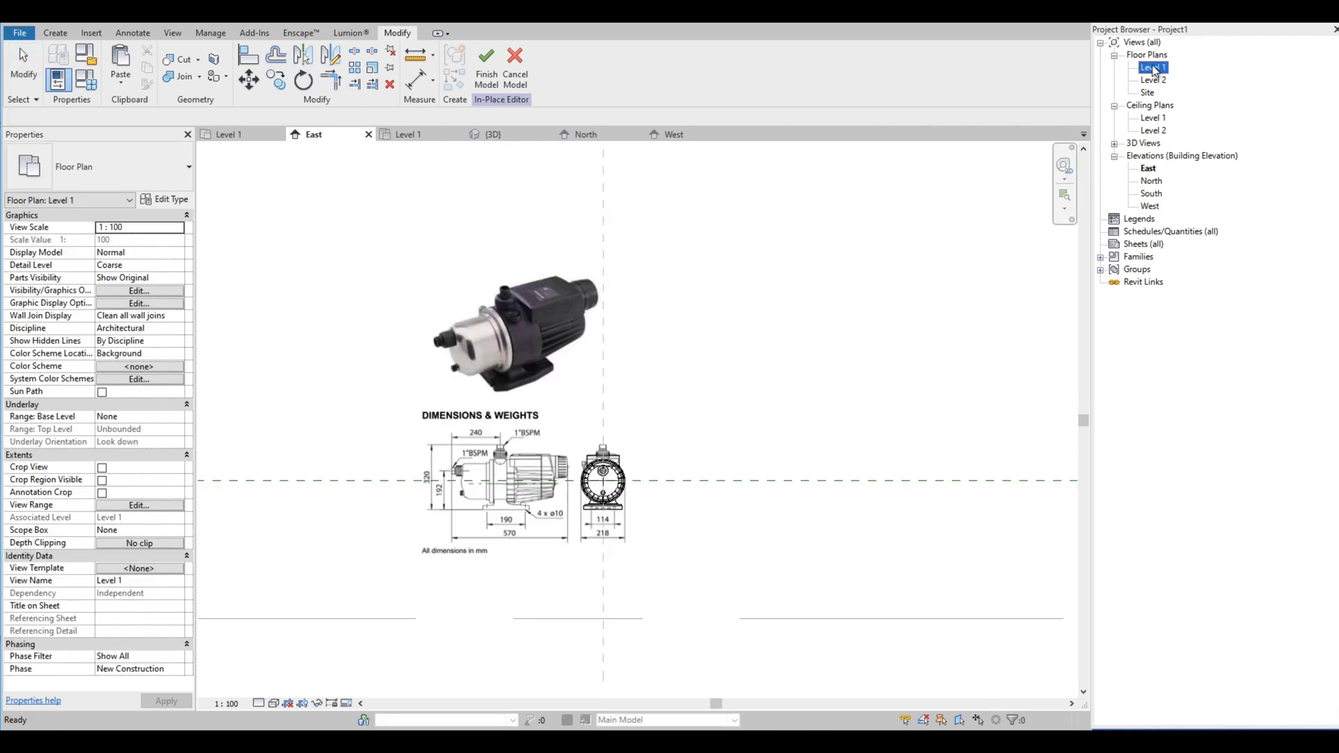
{"action": "double_click", "coordinate": [1154, 67]}
{"action": "scroll", "coordinate": [928, 391], "scroll_direction": "up", "scroll_amount": 5}
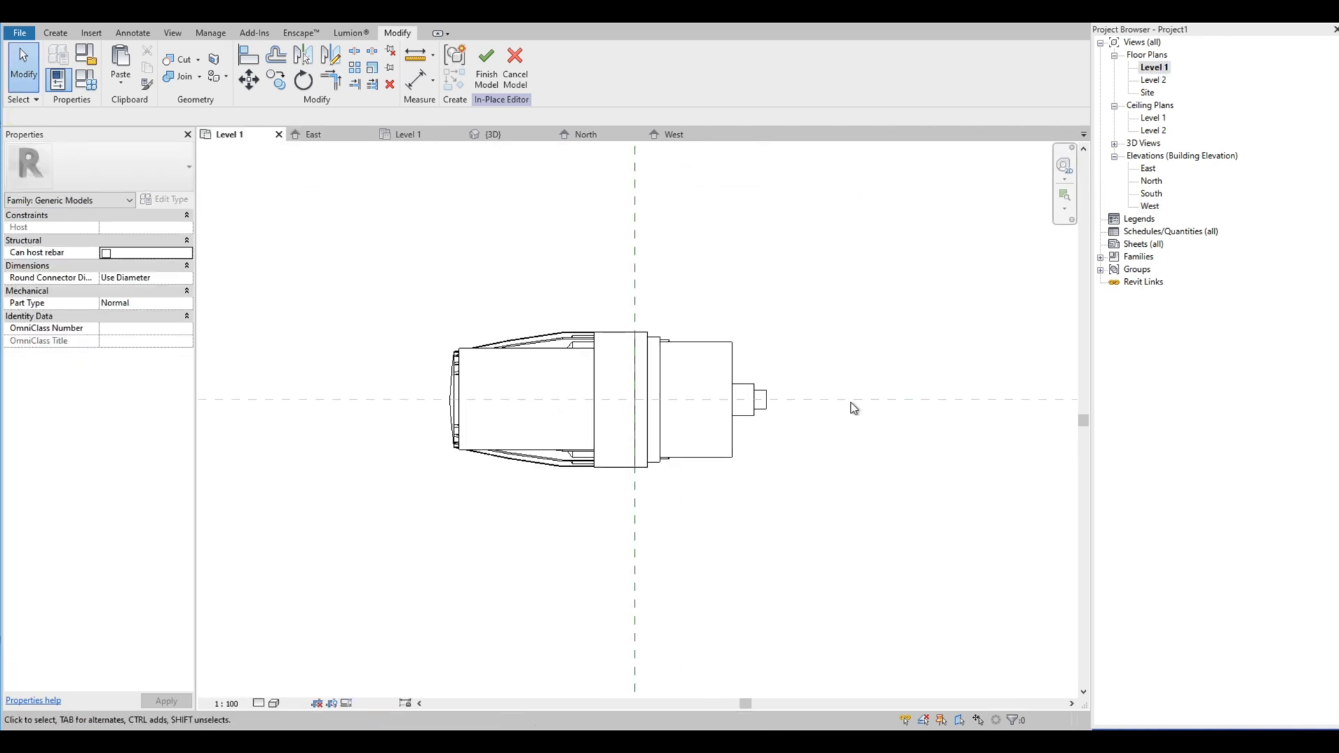
{"action": "scroll", "coordinate": [850, 402], "scroll_direction": "up", "scroll_amount": 2}
{"action": "scroll", "coordinate": [490, 413], "scroll_direction": "down", "scroll_amount": 5}
Step: Paste the copied reference image group into the Level 1 plan, placing it beside the pump's port end
{"action": "left_click", "coordinate": [121, 81]}
{"action": "left_click", "coordinate": [150, 105]}
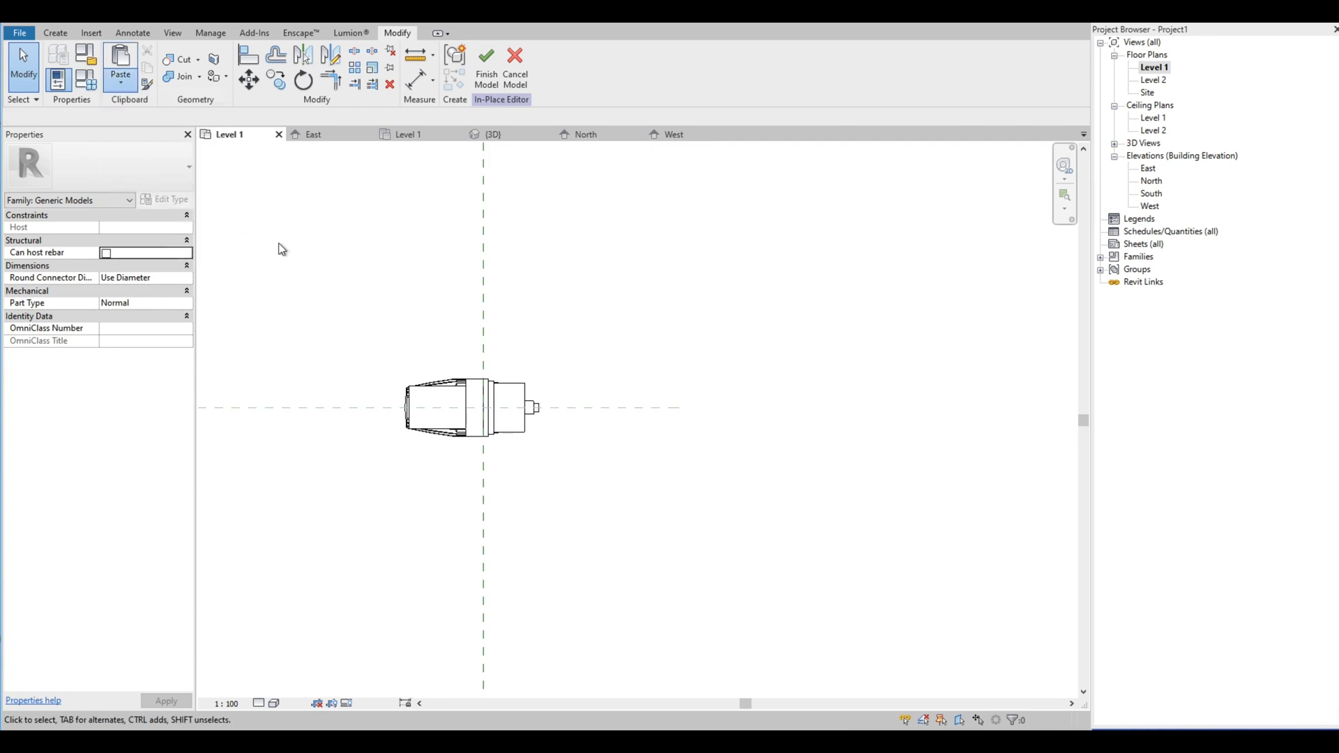
{"action": "scroll", "coordinate": [631, 476], "scroll_direction": "down", "scroll_amount": 4}
{"action": "left_click", "coordinate": [646, 517]}
{"action": "scroll", "coordinate": [653, 488], "scroll_direction": "up", "scroll_amount": 3}
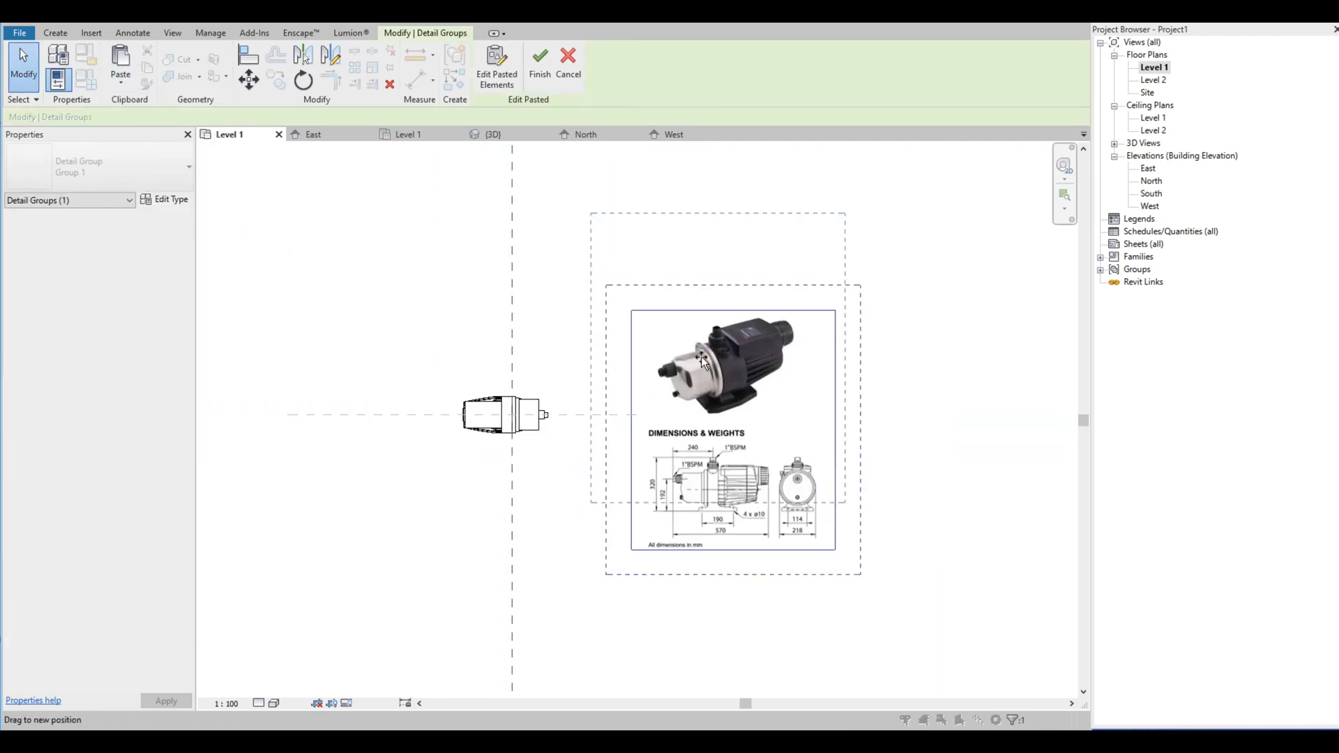
{"action": "scroll", "coordinate": [737, 422], "scroll_direction": "up", "scroll_amount": 2}
{"action": "mouse_move", "coordinate": [700, 357]}
{"action": "left_mouse_down"}
{"action": "mouse_move", "coordinate": [686, 338]}
{"action": "mouse_move", "coordinate": [694, 405]}
{"action": "left_mouse_up"}
{"action": "scroll", "coordinate": [687, 410], "scroll_direction": "up", "scroll_amount": 1}
{"action": "scroll", "coordinate": [694, 405], "scroll_direction": "down", "scroll_amount": 1}
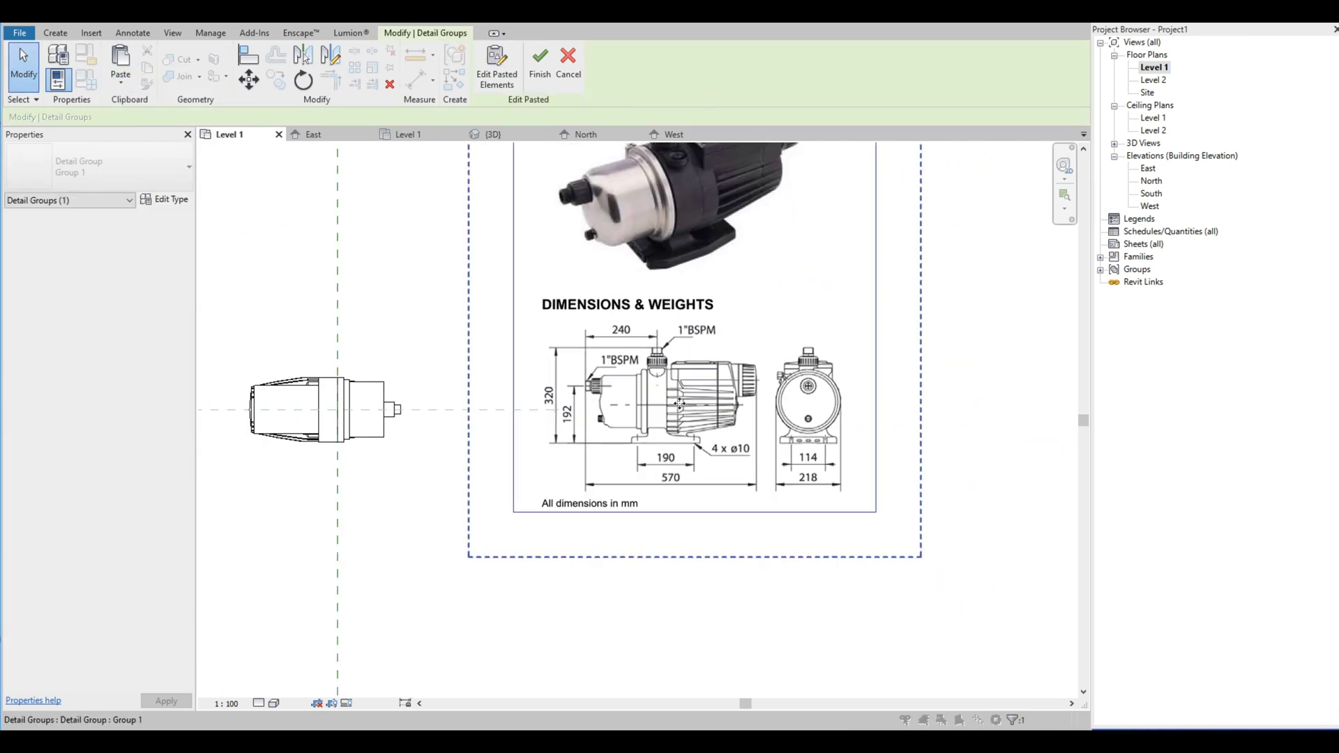
{"action": "left_click", "coordinate": [388, 336]}
Step: Start an extrusion and set its work plane by picking the top face of the rear box in plan
{"action": "scroll", "coordinate": [321, 415], "scroll_direction": "up", "scroll_amount": 5}
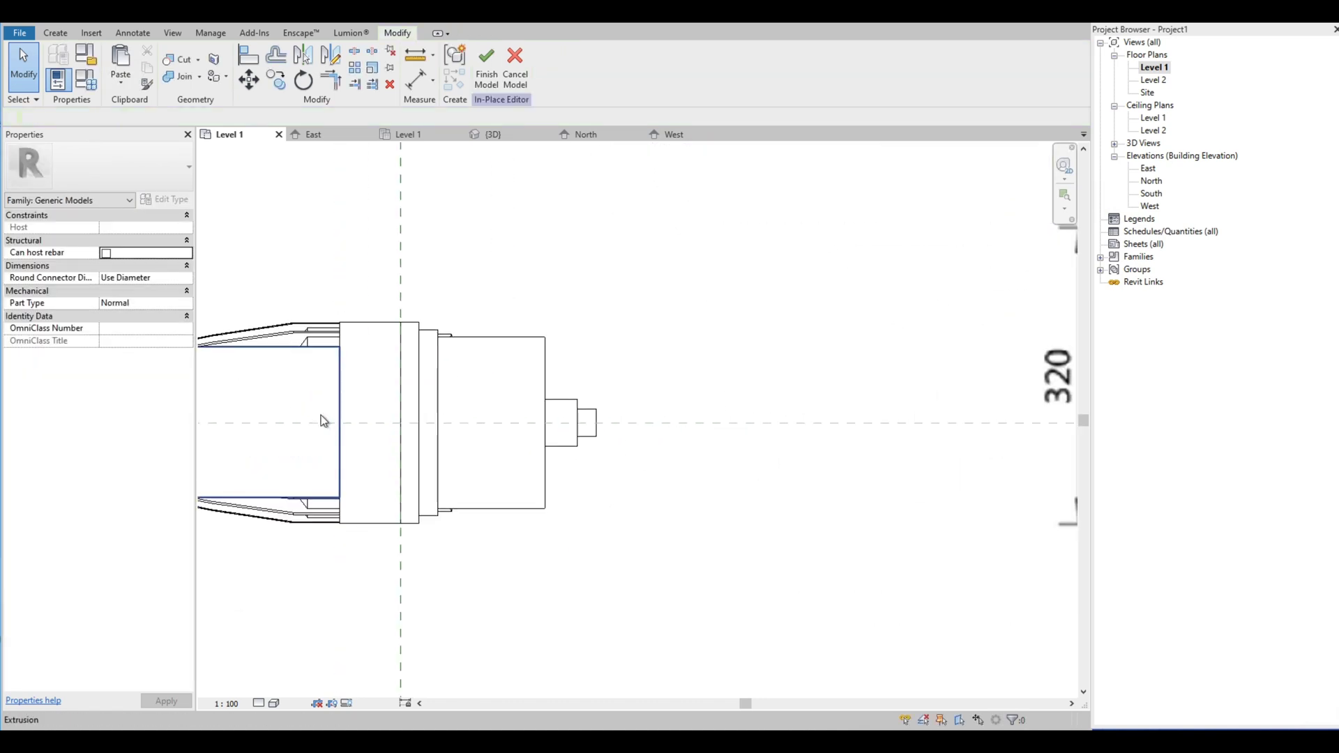
{"action": "left_click", "coordinate": [50, 35]}
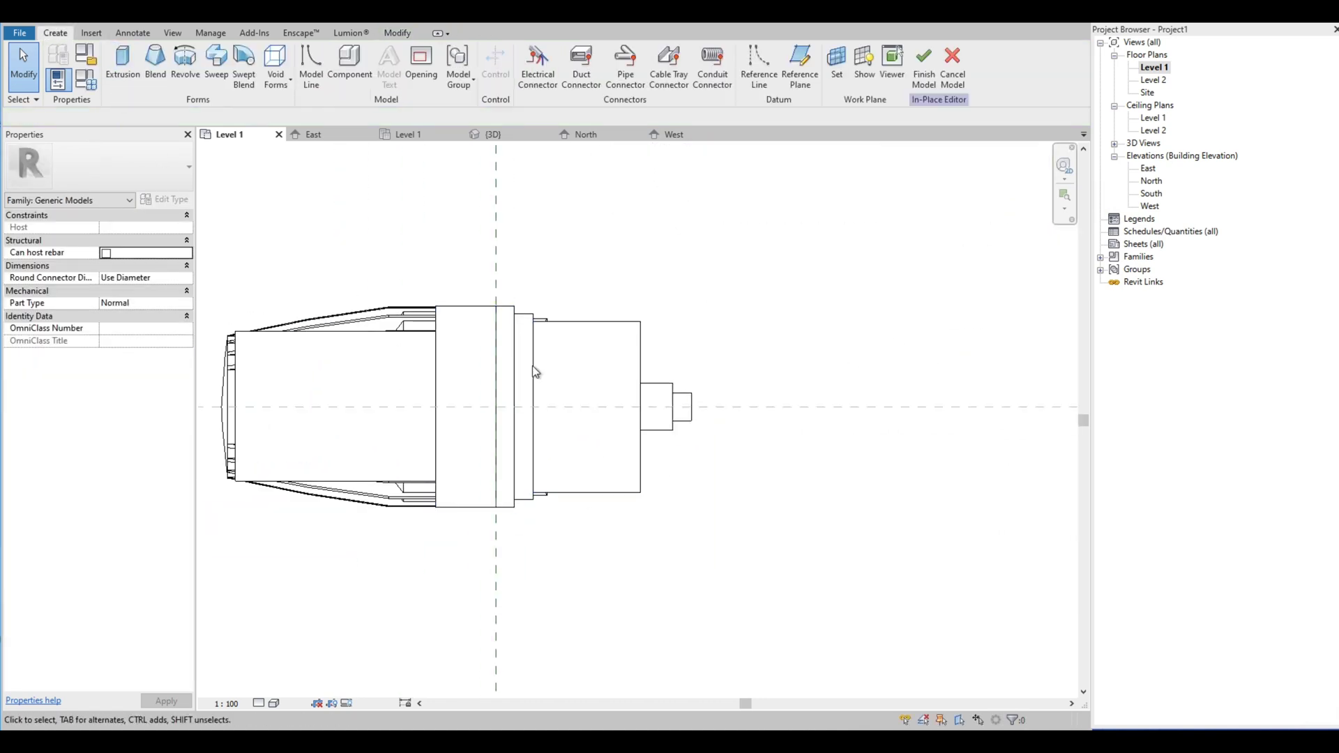
{"action": "scroll", "coordinate": [255, 366], "scroll_direction": "down", "scroll_amount": 5}
{"action": "scroll", "coordinate": [563, 335], "scroll_direction": "up", "scroll_amount": 5}
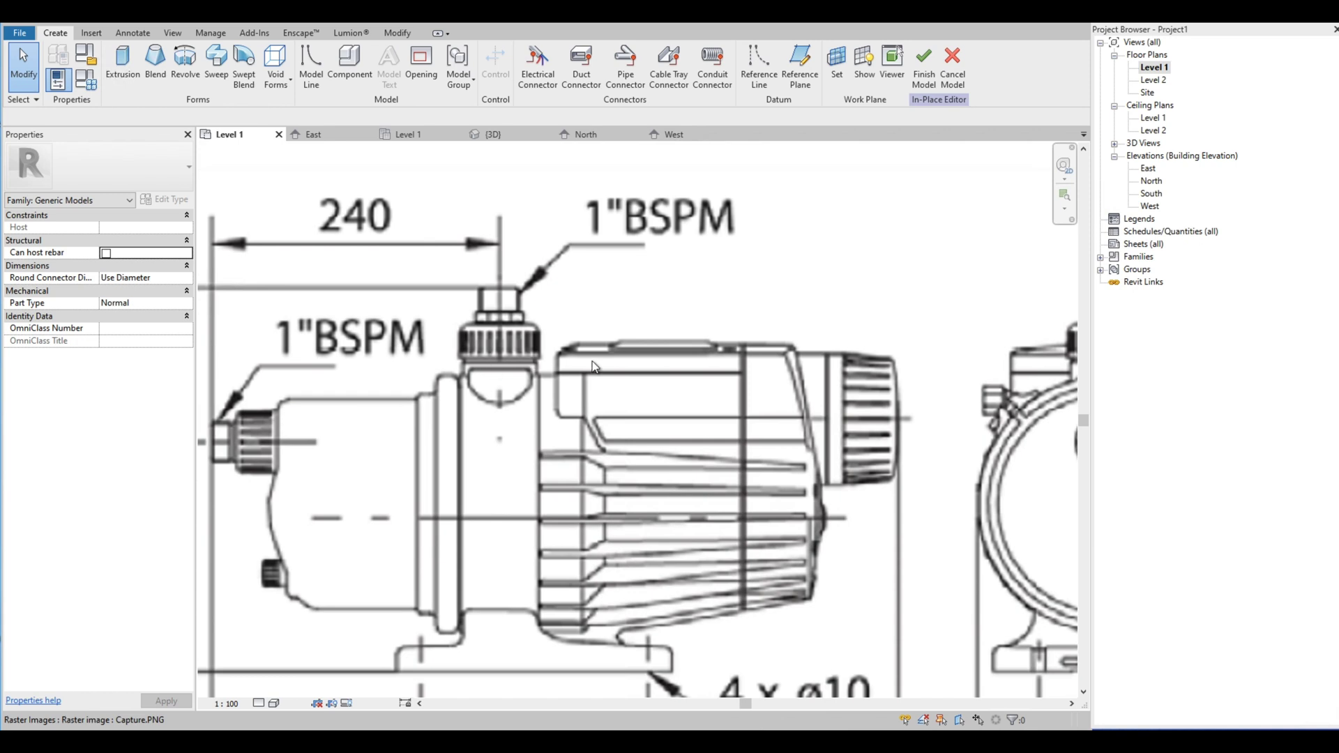
{"action": "scroll", "coordinate": [594, 366], "scroll_direction": "down", "scroll_amount": 5}
{"action": "scroll", "coordinate": [586, 362], "scroll_direction": "up", "scroll_amount": 4}
{"action": "left_click", "coordinate": [122, 62]}
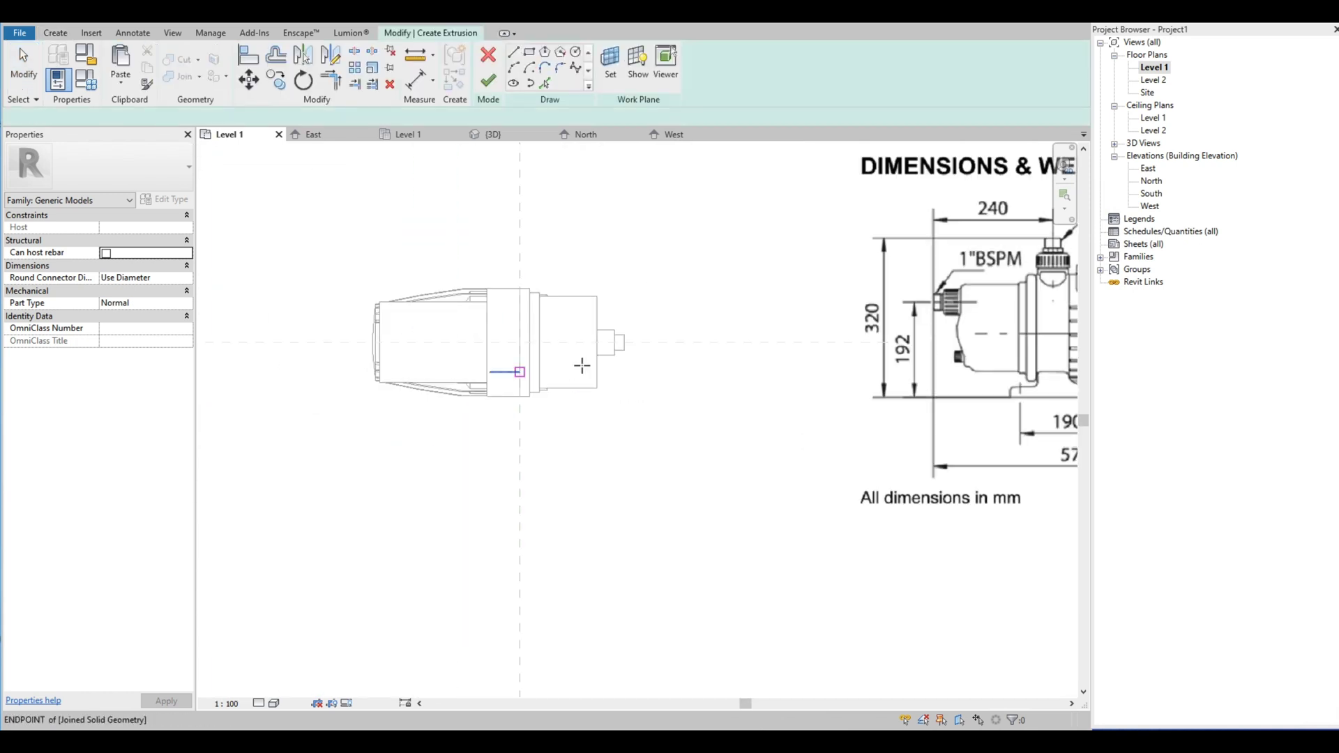
{"action": "scroll", "coordinate": [582, 365], "scroll_direction": "up", "scroll_amount": 1}
{"action": "left_click", "coordinate": [457, 403]}
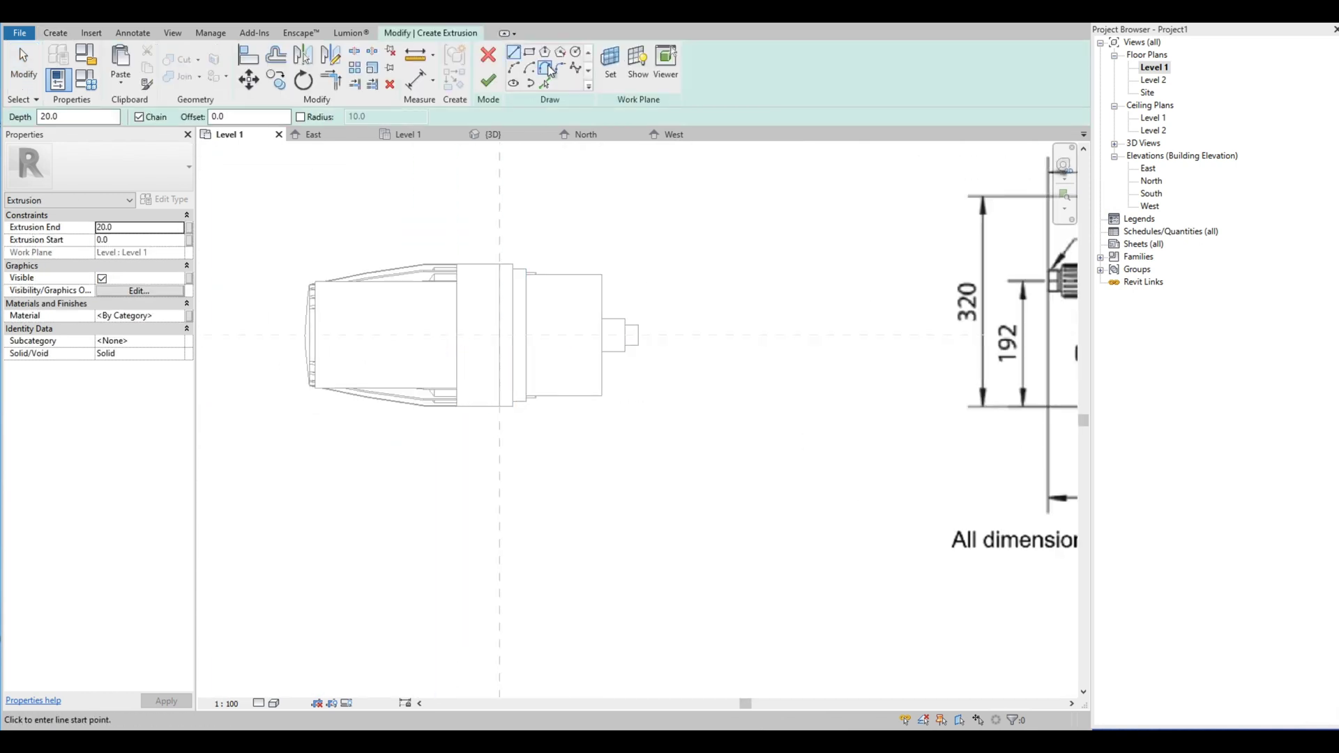
{"action": "left_click", "coordinate": [610, 64]}
{"action": "left_click", "coordinate": [468, 392]}
{"action": "left_click", "coordinate": [508, 455]}
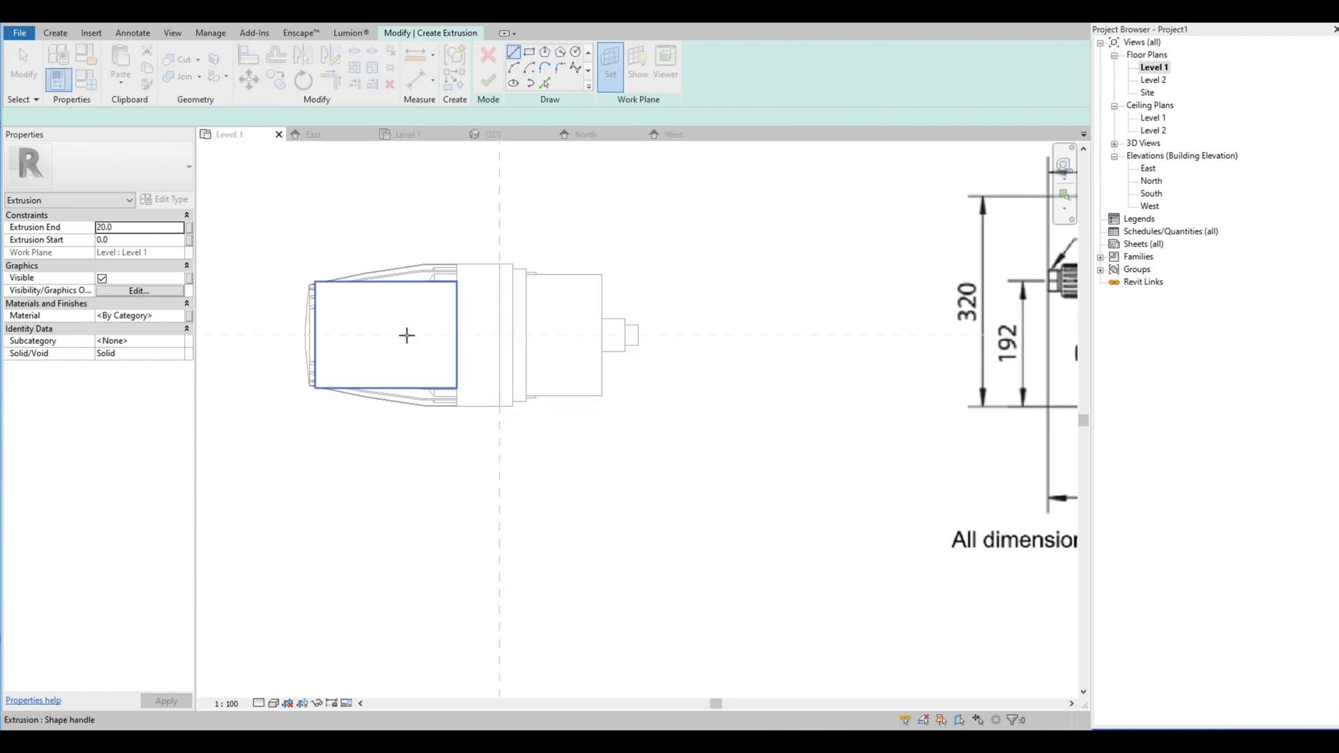
{"action": "left_click", "coordinate": [407, 335]}
Step: Sketch a circle spanning the middle body section's width, centred on the midpoint of a temporary guide line about 65 long
{"action": "scroll", "coordinate": [582, 335], "scroll_direction": "up", "scroll_amount": 4}
{"action": "left_click", "coordinate": [575, 53]}
{"action": "scroll", "coordinate": [457, 349], "scroll_direction": "down", "scroll_amount": 2}
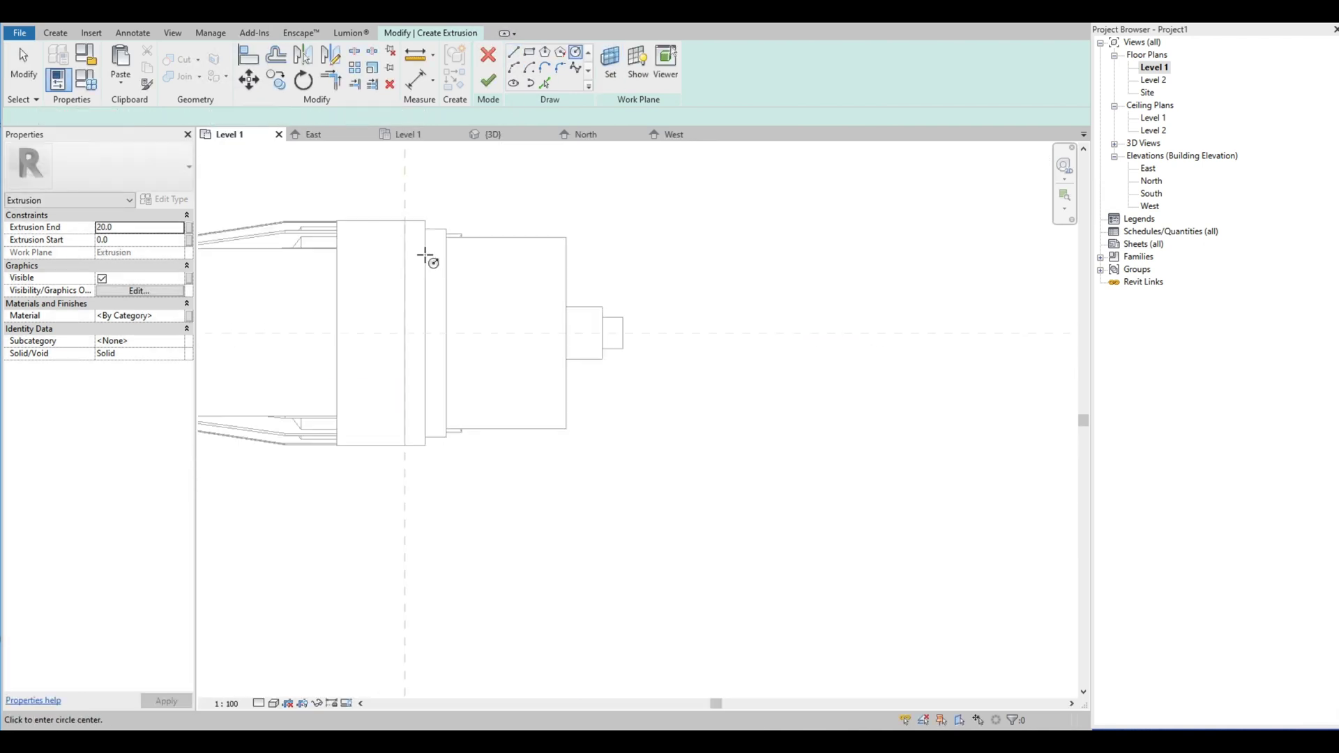
{"action": "left_click", "coordinate": [337, 336]}
{"action": "left_click", "coordinate": [404, 335]}
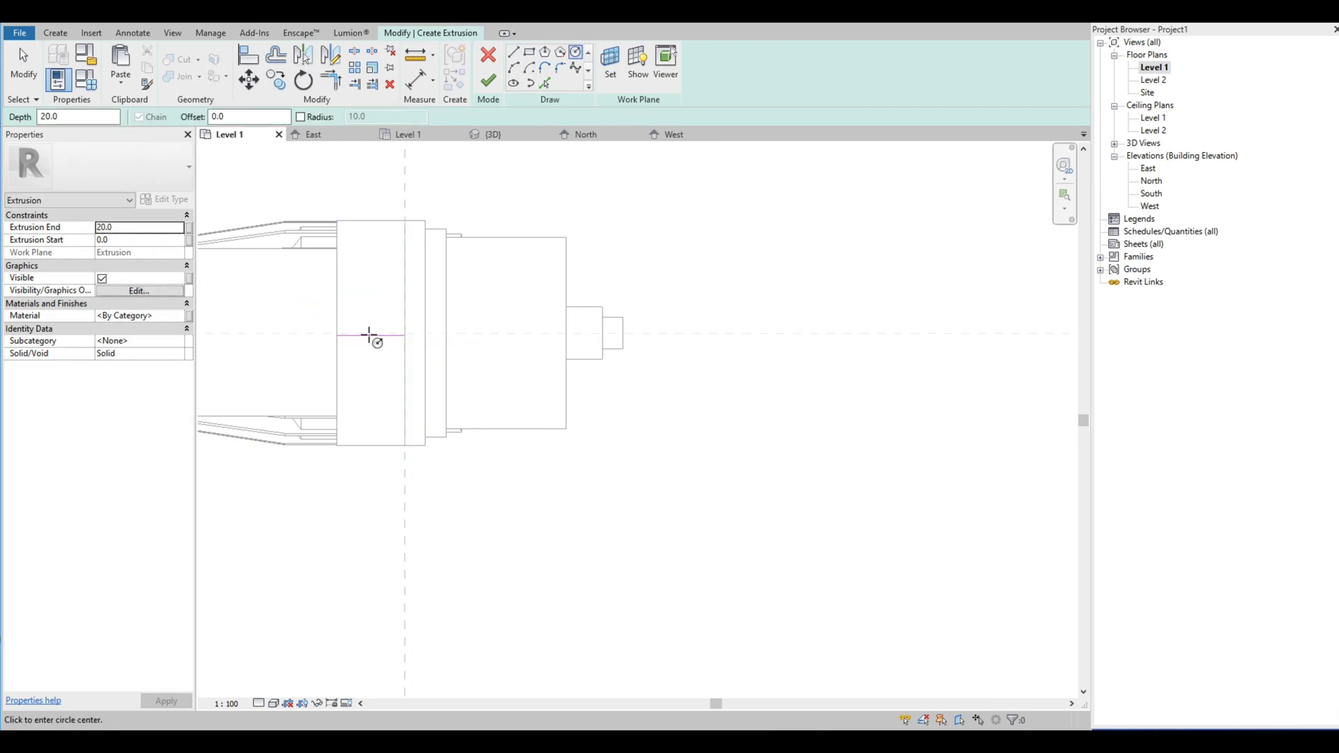
{"action": "left_click", "coordinate": [371, 335]}
{"action": "left_click", "coordinate": [405, 336]}
{"action": "key", "text": "Escape"}
{"action": "key", "text": "Escape"}
{"action": "left_click", "coordinate": [360, 337]}
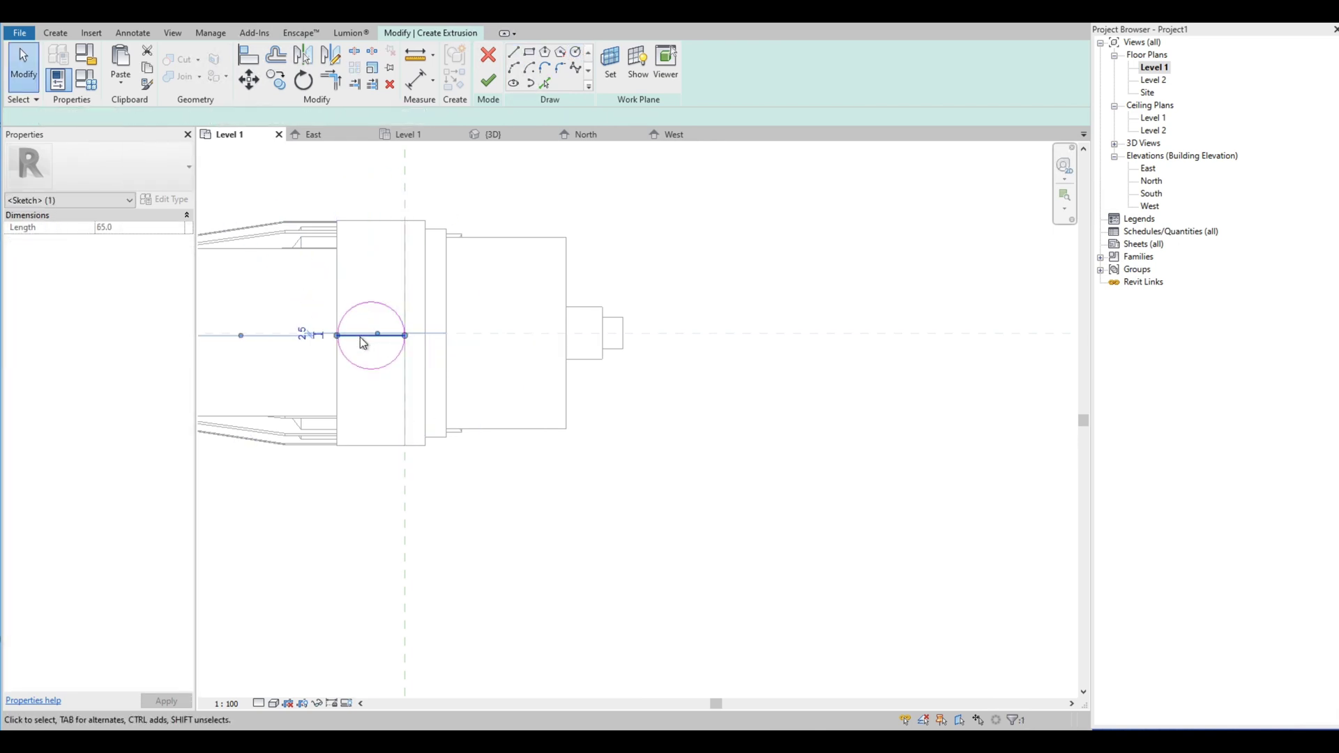
{"action": "key", "text": "Delete"}
Step: Measure the top port's ribbed collar in the reference side view with a temporary line, without keeping it
{"action": "scroll", "coordinate": [360, 337], "scroll_direction": "down", "scroll_amount": 3}
{"action": "key", "text": "l"}
{"action": "key", "text": "i"}
{"action": "scroll", "coordinate": [823, 210], "scroll_direction": "up", "scroll_amount": 5}
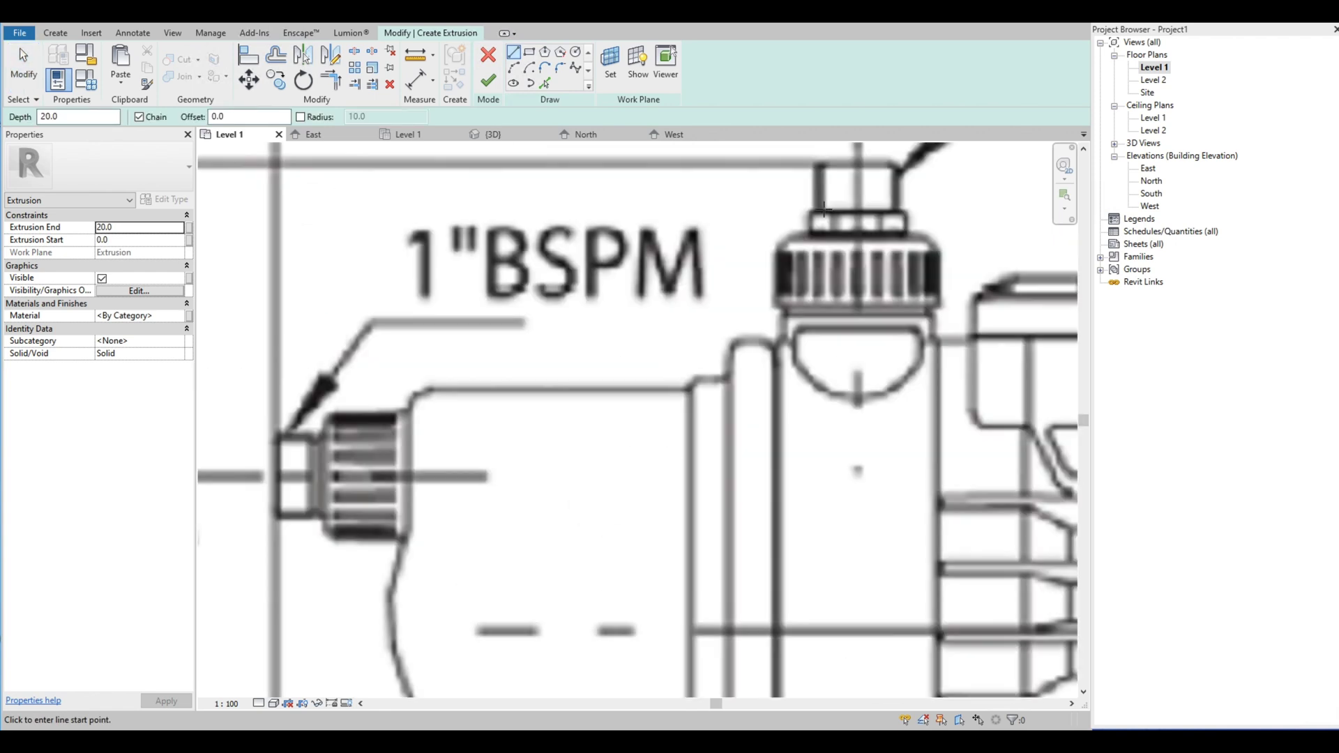
{"action": "left_click", "coordinate": [779, 313]}
{"action": "key", "text": "Escape"}
{"action": "scroll", "coordinate": [827, 342], "scroll_direction": "down", "scroll_amount": 7}
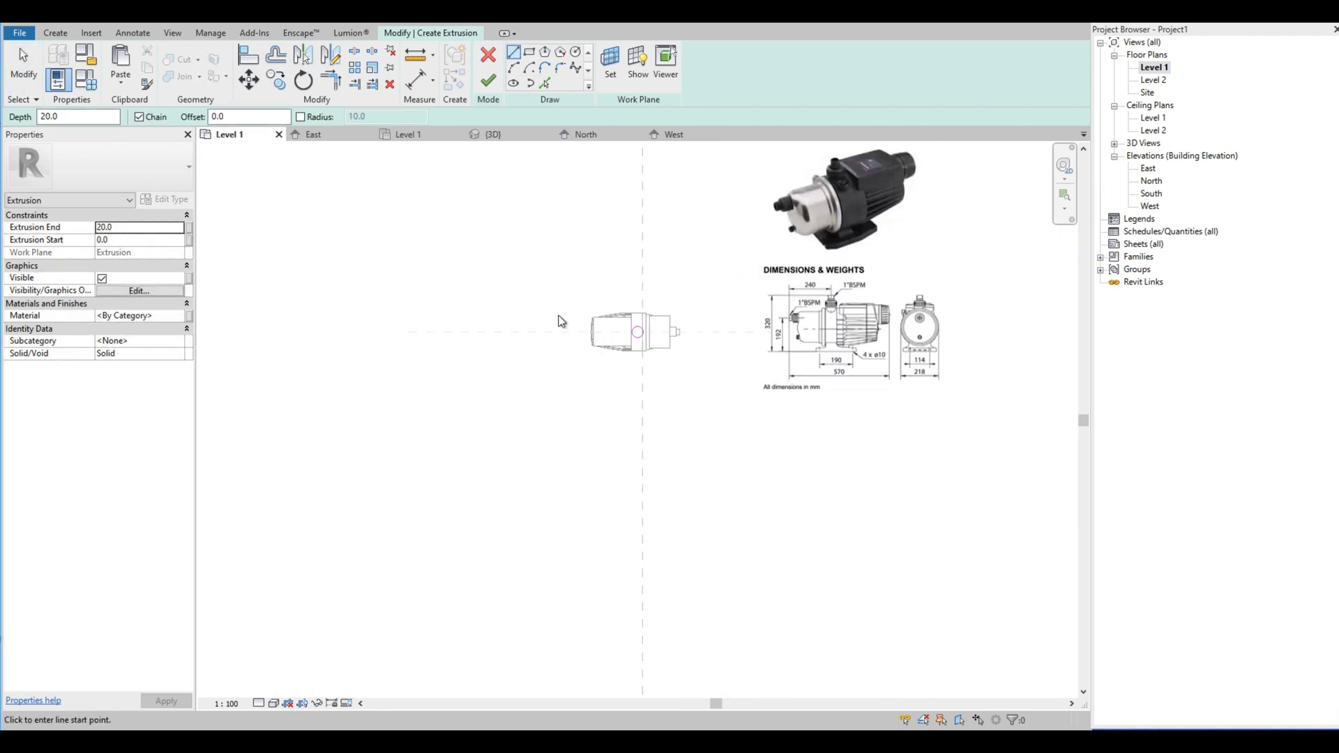
Step: Set the top port circle's extrusion end to 30 and finish the extrusion
{"action": "scroll", "coordinate": [631, 322], "scroll_direction": "up", "scroll_amount": 3}
{"action": "key", "text": "Escape"}
{"action": "left_click", "coordinate": [143, 228]}
{"action": "left_click", "coordinate": [488, 80]}
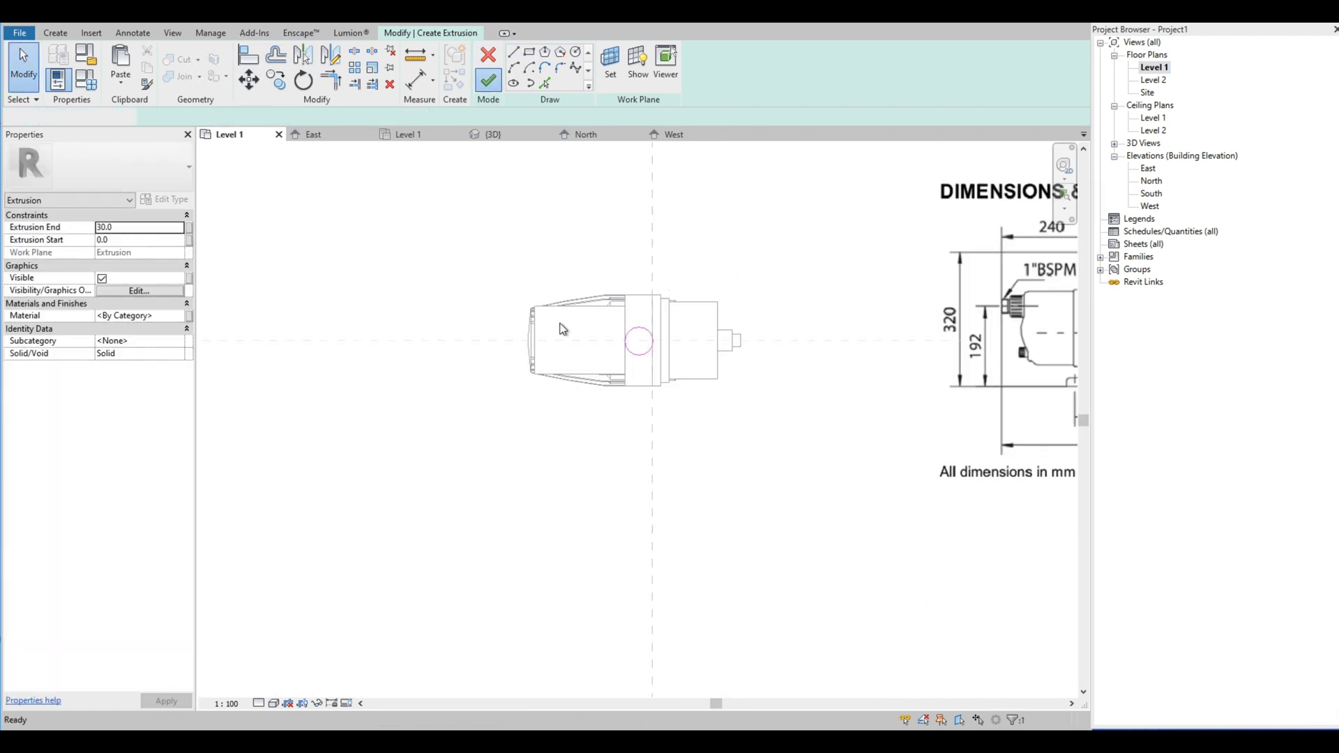
Step: Start another extrusion for the top port's narrower stub and specify its work plane with the Pick a plane option
{"action": "scroll", "coordinate": [472, 354], "scroll_direction": "down", "scroll_amount": 3}
{"action": "scroll", "coordinate": [737, 323], "scroll_direction": "up", "scroll_amount": 5}
{"action": "scroll", "coordinate": [742, 328], "scroll_direction": "down", "scroll_amount": 3}
{"action": "scroll", "coordinate": [424, 333], "scroll_direction": "up", "scroll_amount": 2}
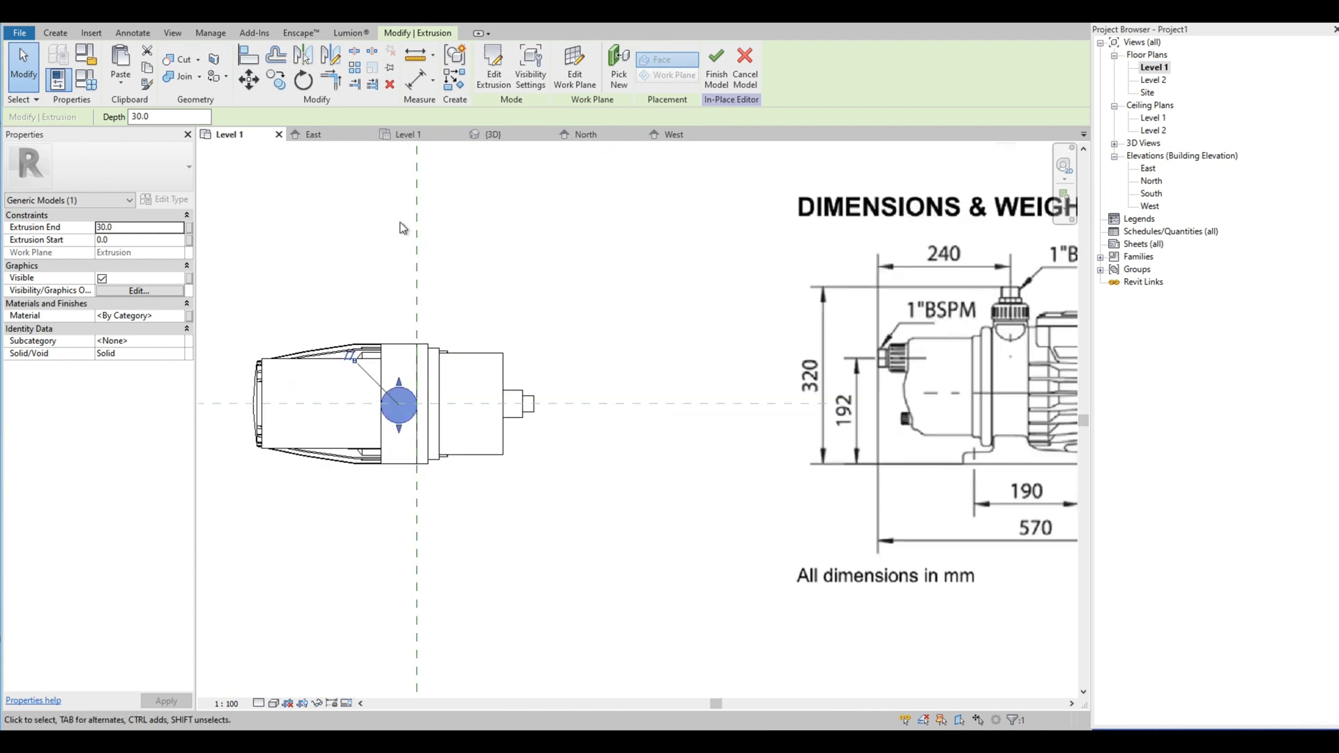
{"action": "left_click", "coordinate": [55, 33]}
{"action": "left_click", "coordinate": [123, 66]}
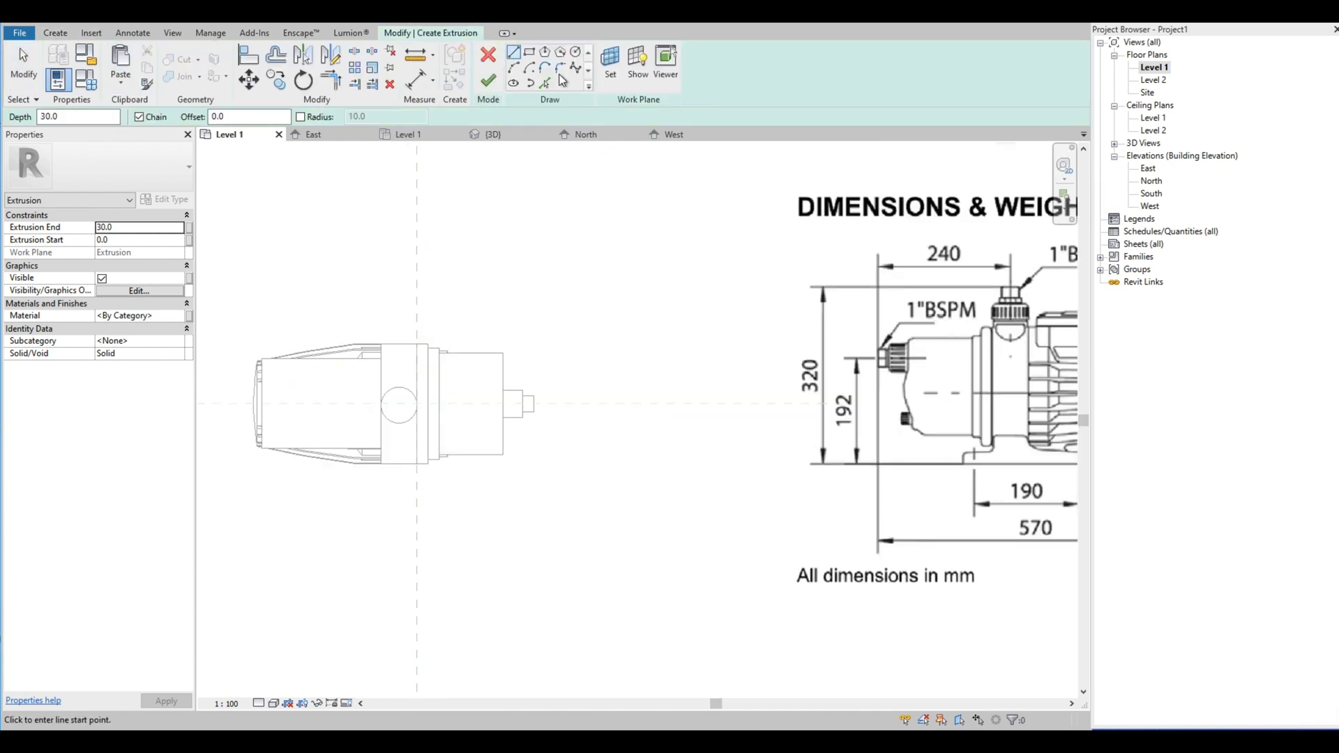
{"action": "left_click", "coordinate": [611, 64]}
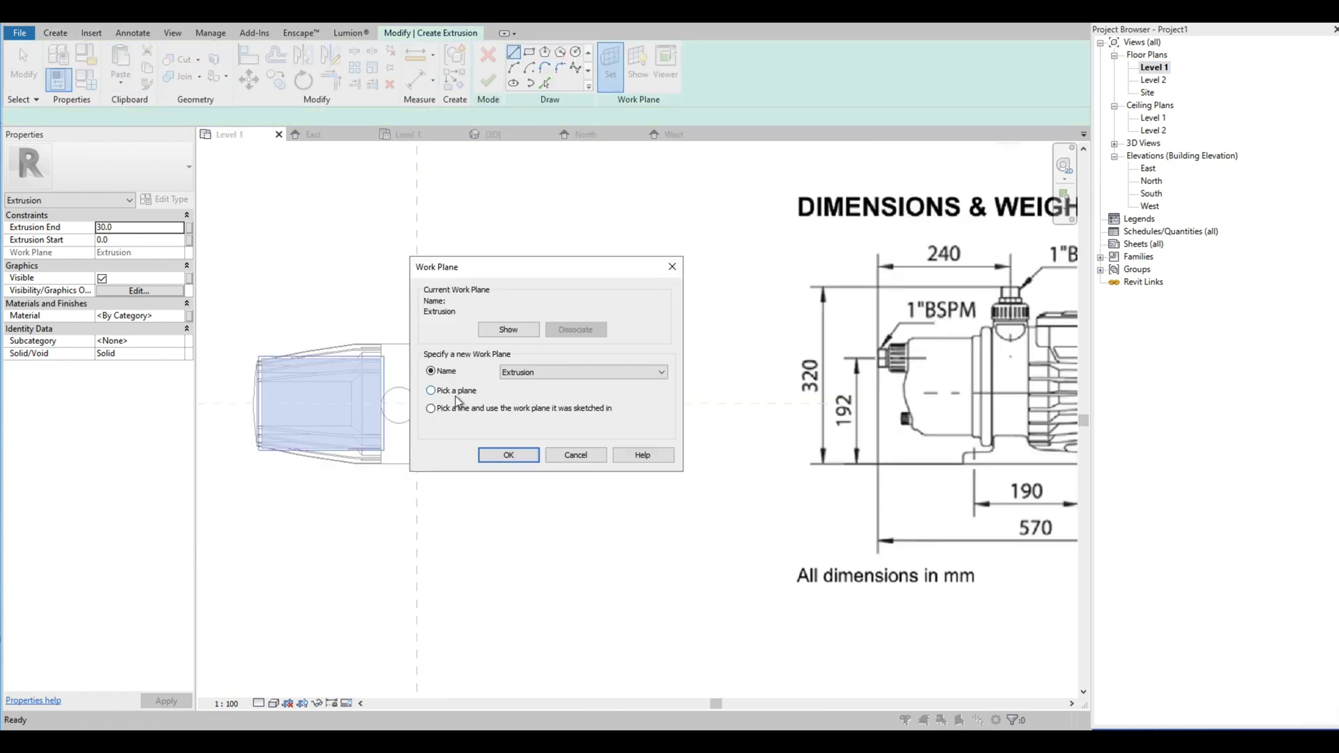
{"action": "left_click", "coordinate": [505, 455]}
{"action": "left_click", "coordinate": [452, 354]}
Step: Sketch a circle about 16.8 in radius over the top port's end stub in the reference side view
{"action": "scroll", "coordinate": [452, 354], "scroll_direction": "down", "scroll_amount": 1}
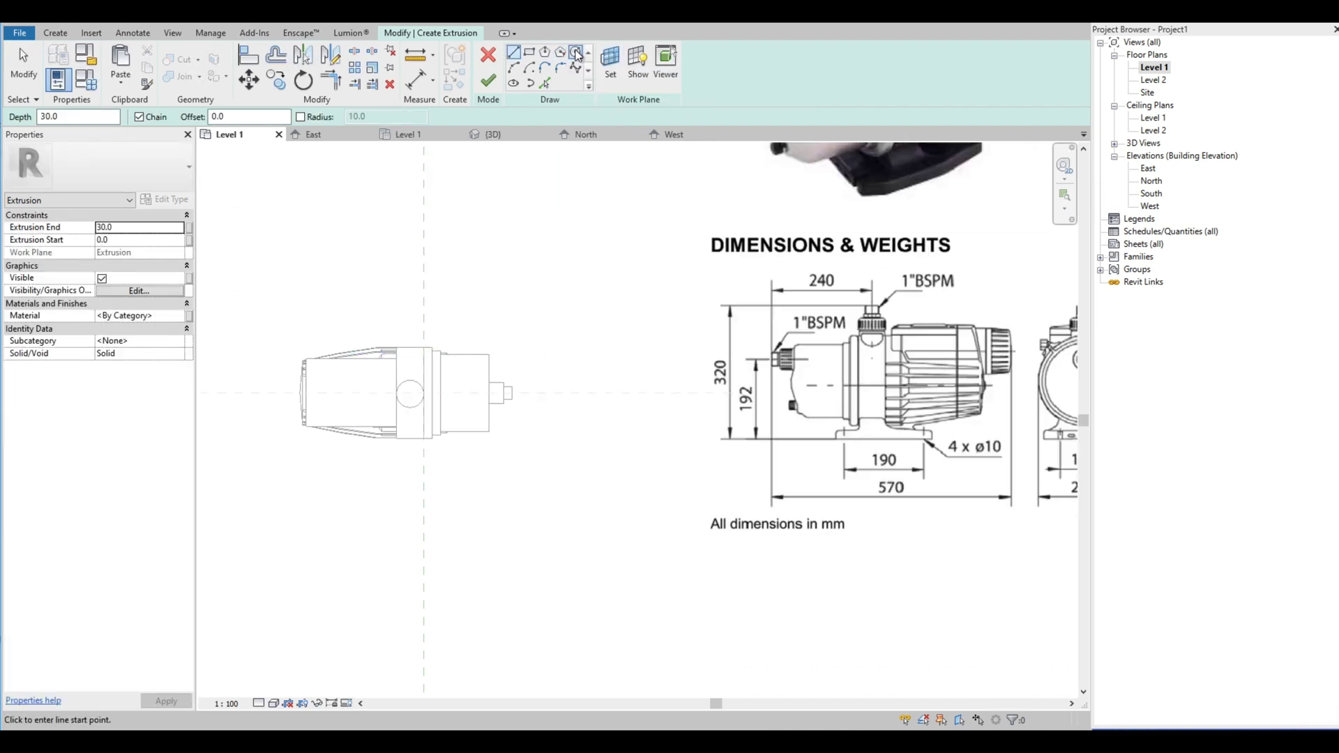
{"action": "scroll", "coordinate": [871, 317], "scroll_direction": "up", "scroll_amount": 8}
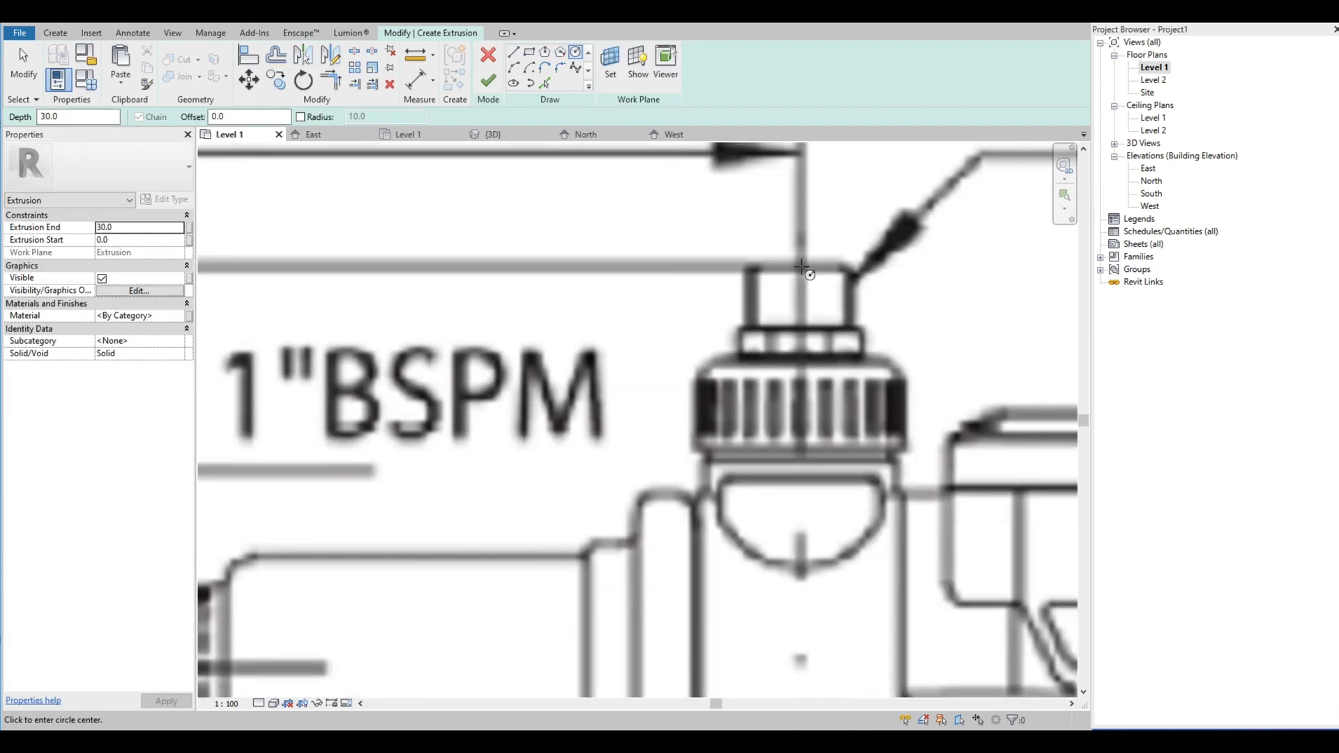
{"action": "left_click", "coordinate": [801, 264]}
{"action": "left_click", "coordinate": [854, 269]}
{"action": "key", "text": "Escape"}
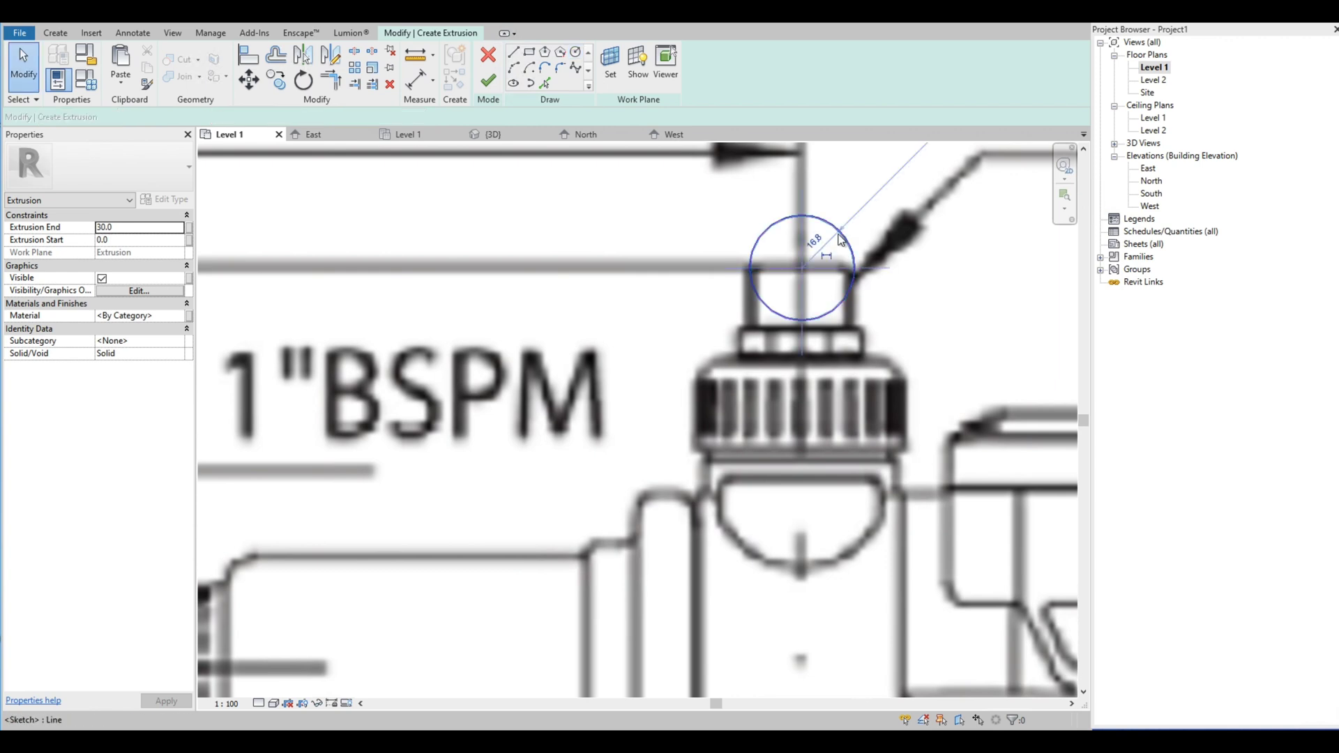
Step: Move the 16.8 radius stub circle by its centre from the reference side view onto the top port's circle in plan
{"action": "left_click", "coordinate": [839, 233]}
{"action": "key", "text": "m"}
{"action": "key", "text": "v"}
{"action": "left_click", "coordinate": [802, 269]}
{"action": "scroll", "coordinate": [801, 268], "scroll_direction": "down", "scroll_amount": 6}
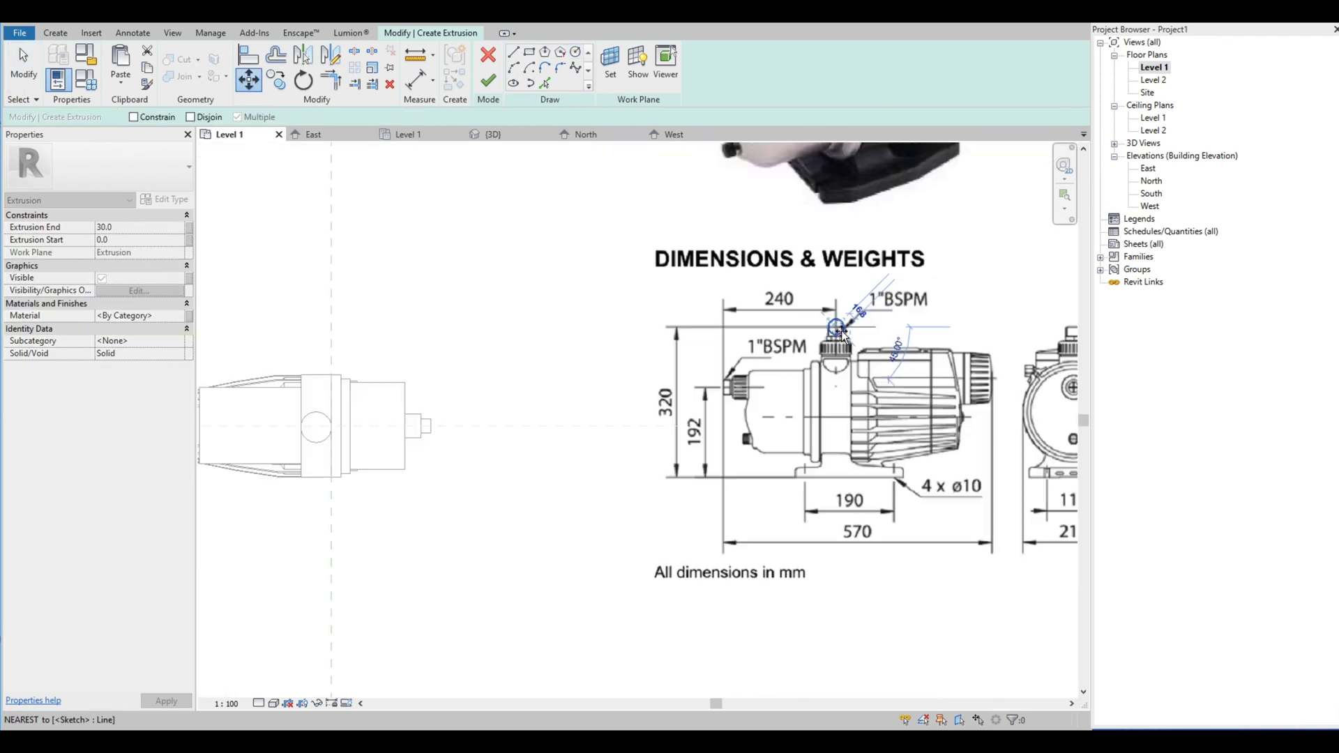
{"action": "scroll", "coordinate": [614, 363], "scroll_direction": "up", "scroll_amount": 7}
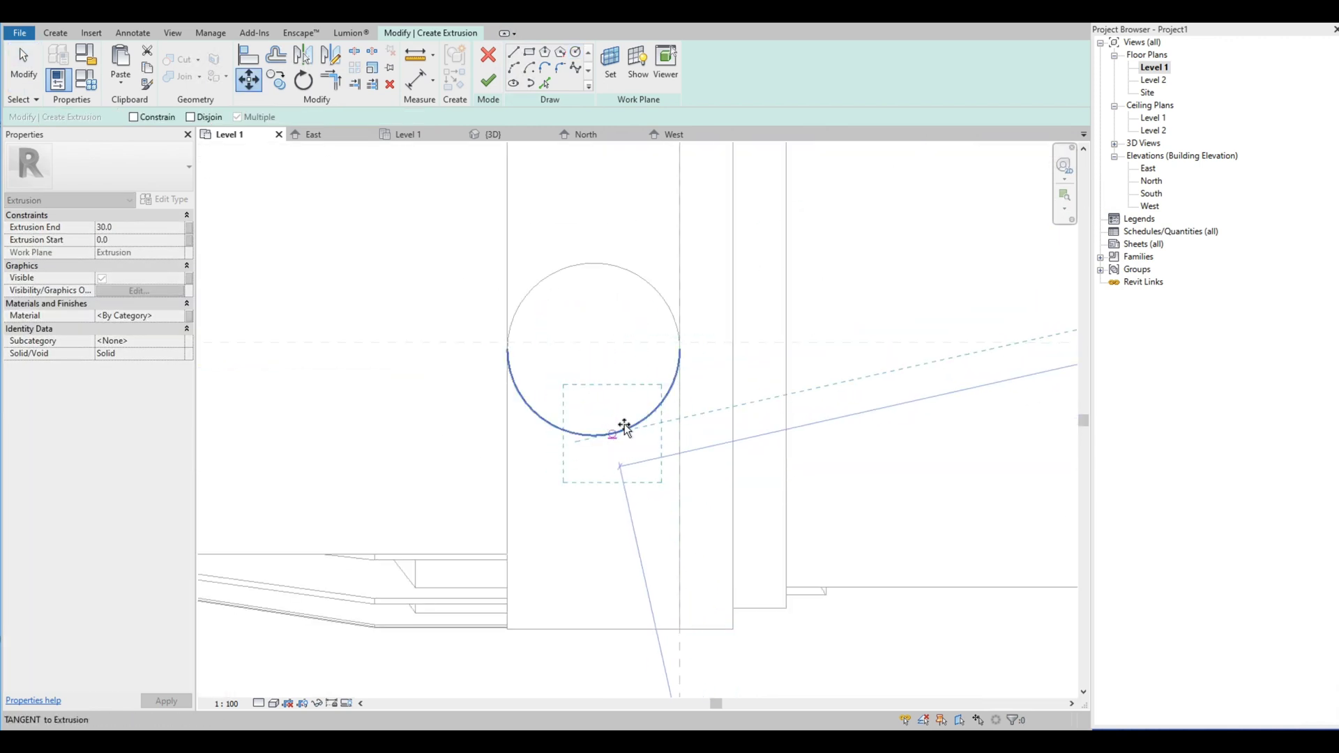
{"action": "left_click", "coordinate": [595, 352]}
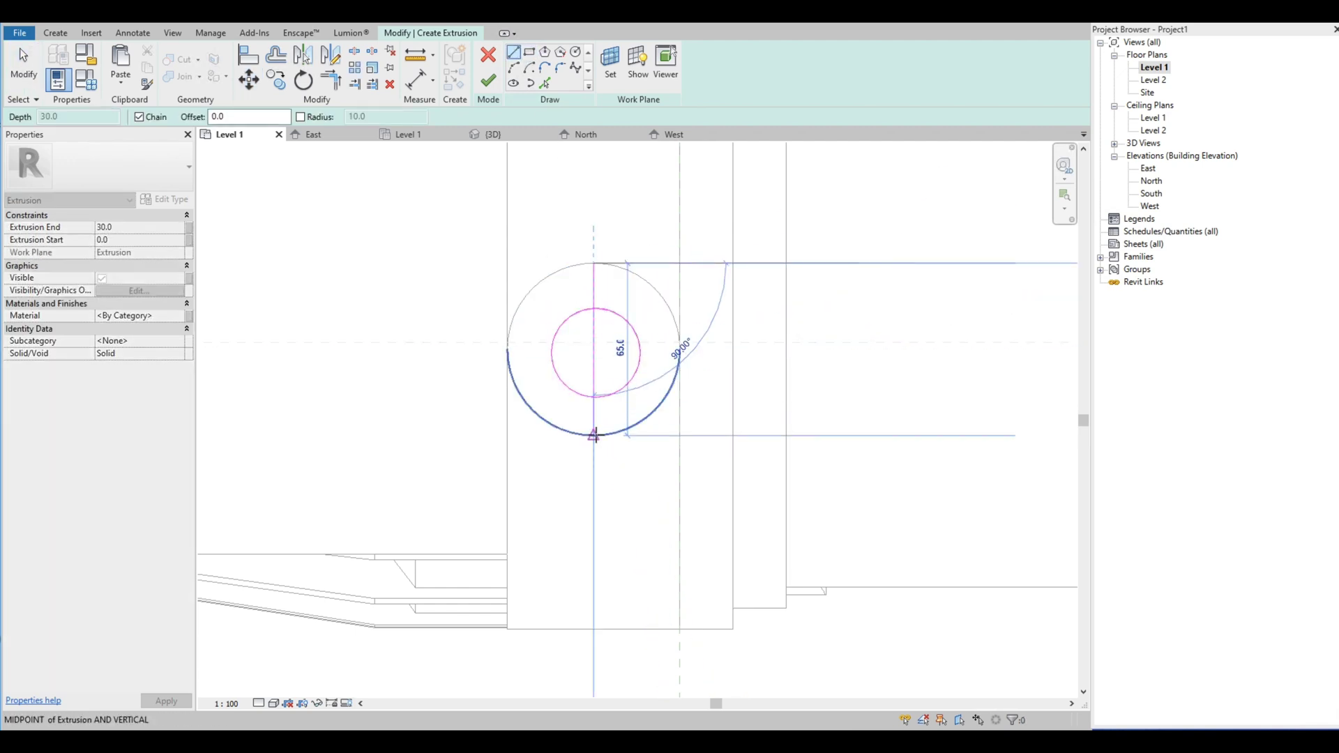
Step: Centre the stub circle on the top port using the midpoint of a temporary vertical line, and delete that line
{"action": "left_click", "coordinate": [618, 393]}
{"action": "key", "text": "m"}
{"action": "key", "text": "v"}
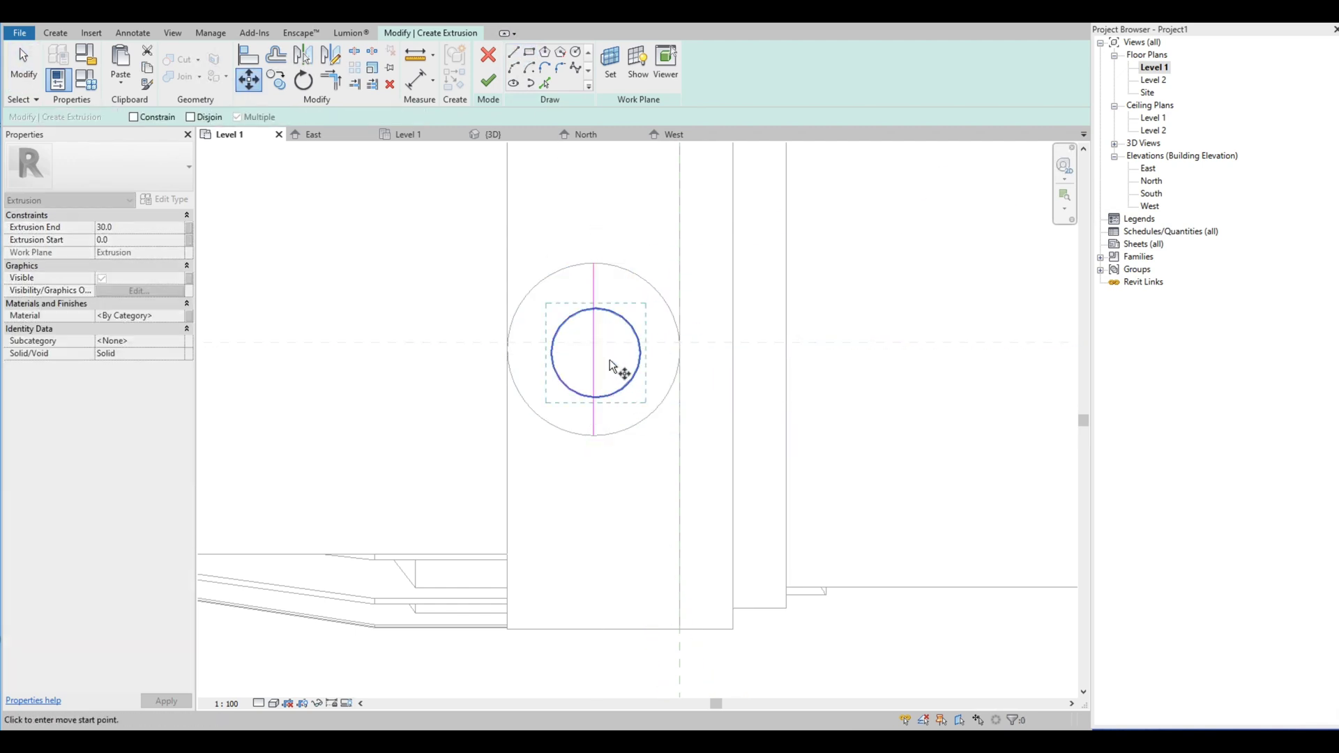
{"action": "left_click", "coordinate": [595, 350]}
{"action": "left_click", "coordinate": [594, 348]}
{"action": "key", "text": "Escape"}
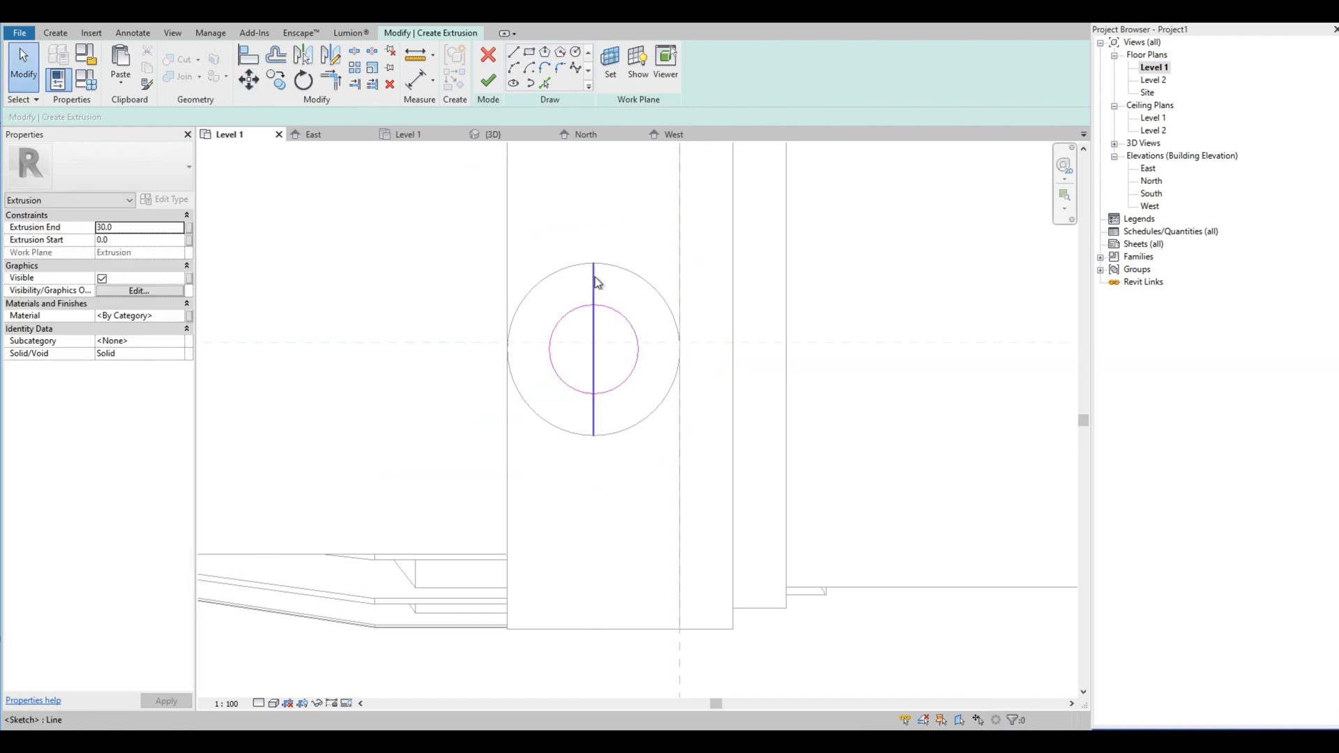
{"action": "left_click", "coordinate": [595, 283]}
{"action": "key", "text": "Delete"}
Step: Check the stub's height in the reference side view and finish the stub circle's extrusion with an extrusion end of 30
{"action": "scroll", "coordinate": [545, 358], "scroll_direction": "down", "scroll_amount": 6}
{"action": "scroll", "coordinate": [966, 277], "scroll_direction": "up", "scroll_amount": 4}
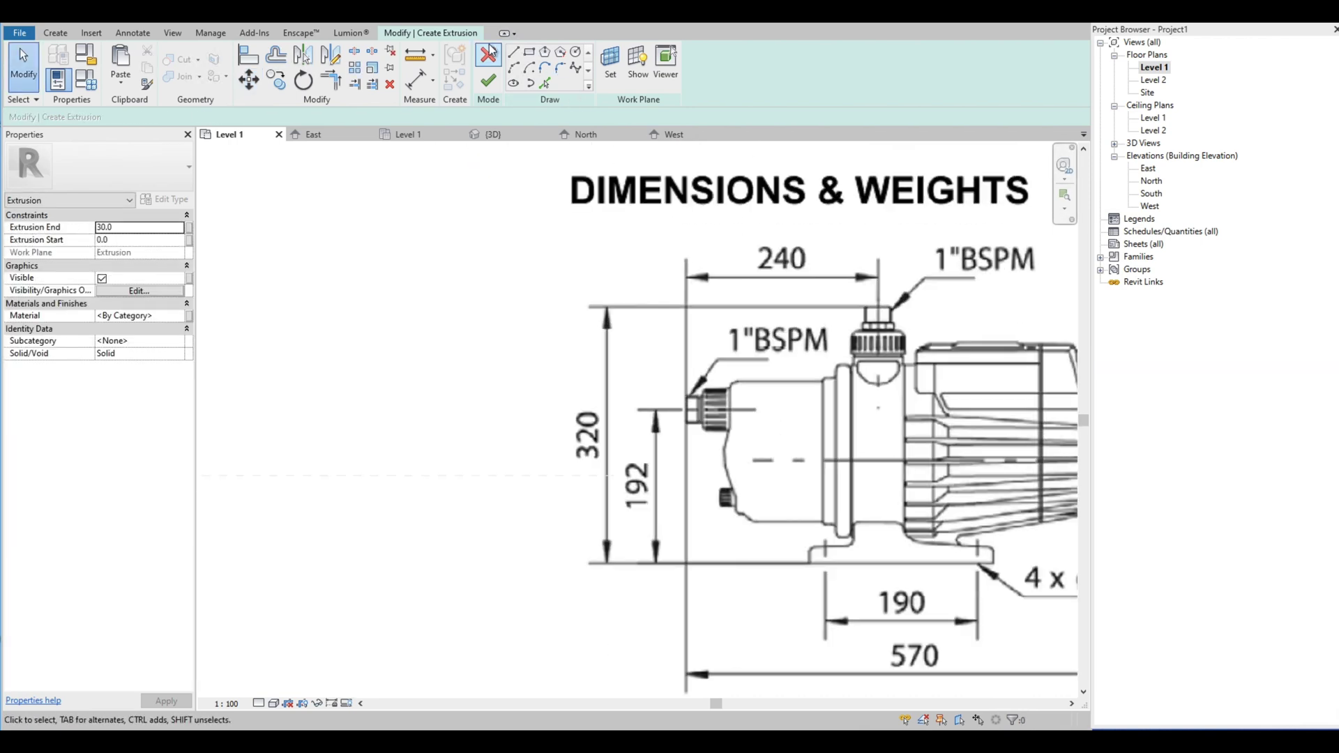
{"action": "scroll", "coordinate": [869, 335], "scroll_direction": "up", "scroll_amount": 5}
{"action": "key", "text": "Escape"}
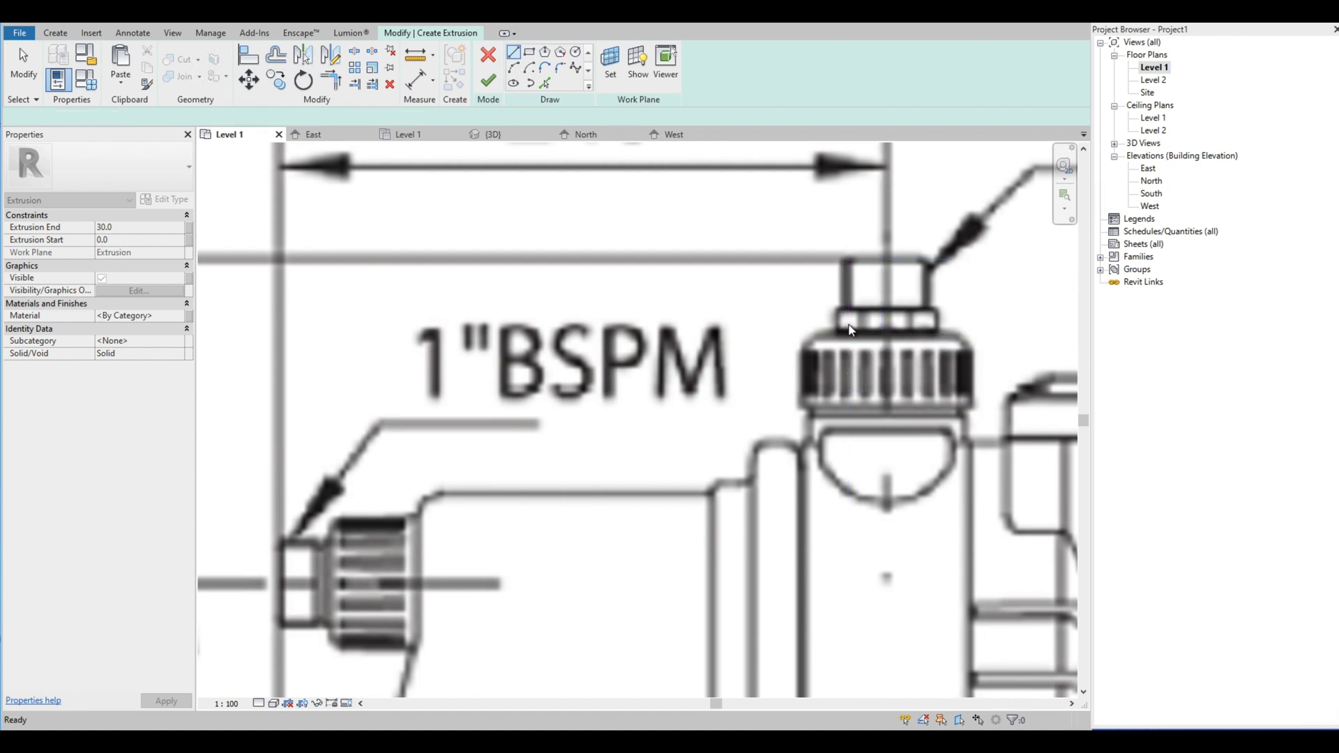
{"action": "scroll", "coordinate": [845, 320], "scroll_direction": "down", "scroll_amount": 8}
{"action": "left_click", "coordinate": [486, 81]}
{"action": "scroll", "coordinate": [489, 362], "scroll_direction": "down", "scroll_amount": 2}
{"action": "key", "text": "Escape"}
{"action": "scroll", "coordinate": [767, 366], "scroll_direction": "up", "scroll_amount": 1}
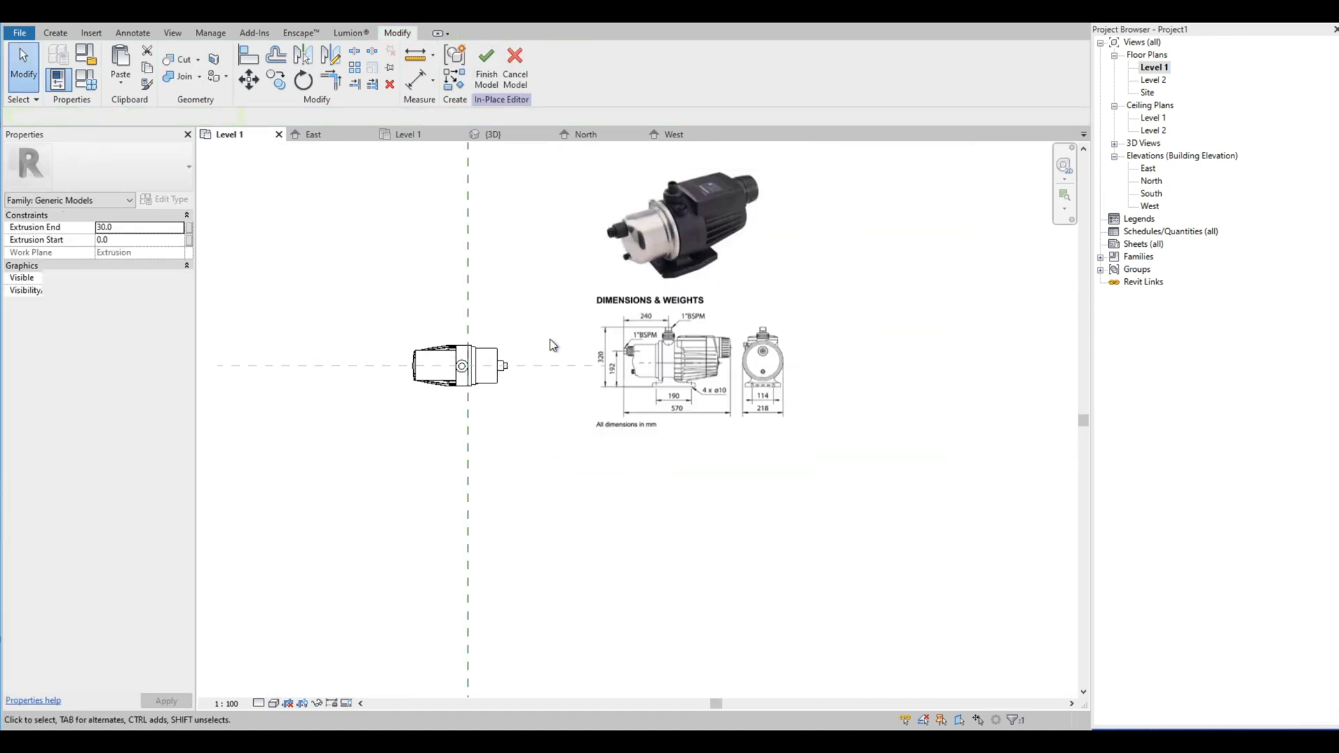
{"action": "scroll", "coordinate": [551, 320], "scroll_direction": "up", "scroll_amount": 1}
{"action": "scroll", "coordinate": [555, 377], "scroll_direction": "down", "scroll_amount": 2}
Step: Stretch the top port's wider collar extrusion downward in the 3D view so that it reaches into the pump body
{"action": "left_click", "coordinate": [492, 135]}
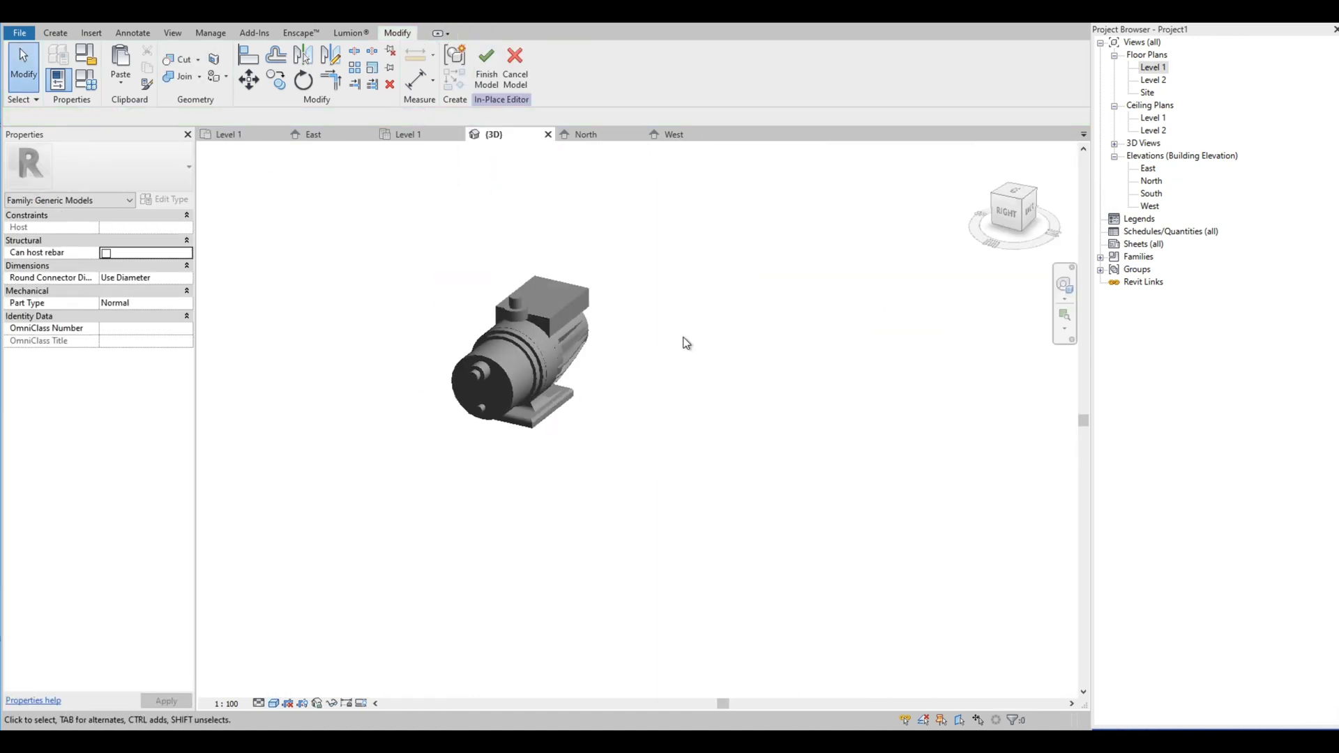
{"action": "middle_click_drag", "start_coordinate": [681, 344], "coordinate": [462, 241], "text": "shift"}
{"action": "scroll", "coordinate": [504, 310], "scroll_direction": "up", "scroll_amount": 4}
{"action": "left_click", "coordinate": [521, 275]}
{"action": "scroll", "coordinate": [550, 299], "scroll_direction": "up", "scroll_amount": 2}
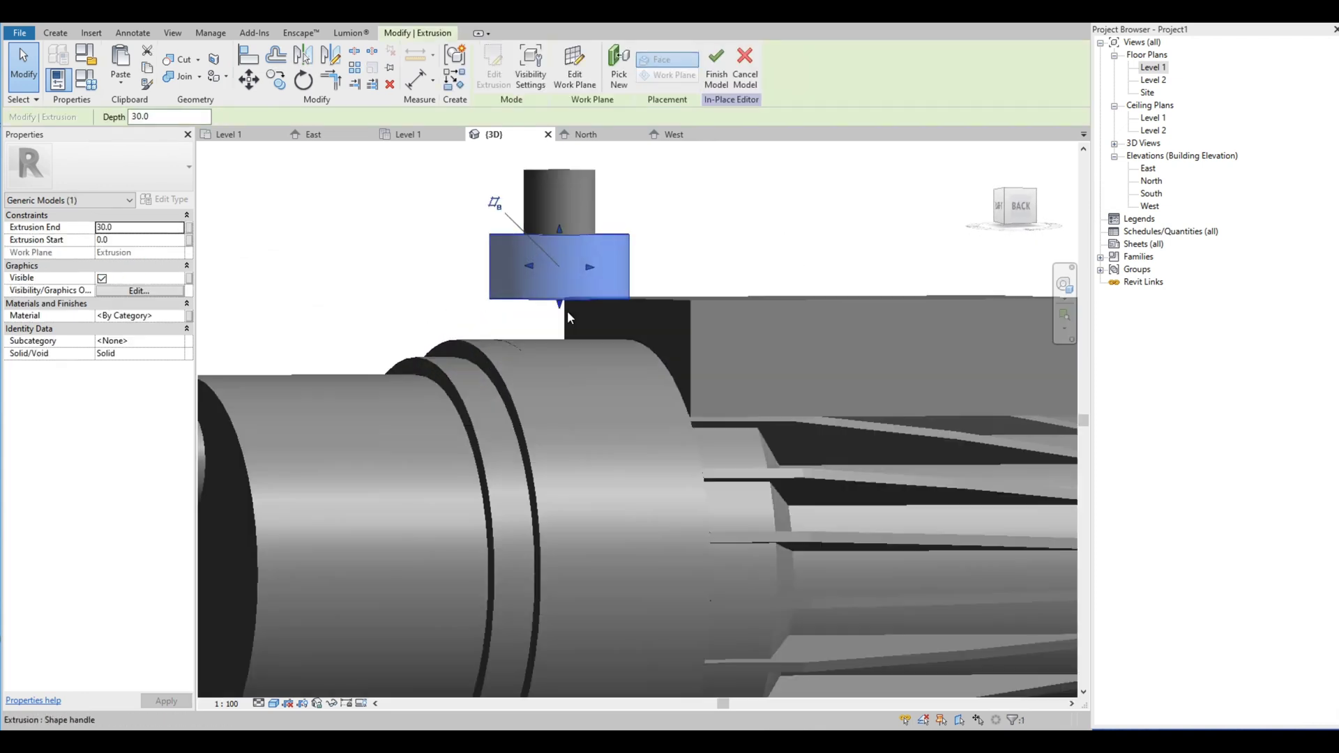
{"action": "left_click_drag", "start_coordinate": [567, 311], "coordinate": [566, 395]}
{"action": "scroll", "coordinate": [470, 279], "scroll_direction": "down", "scroll_amount": 1}
{"action": "left_click", "coordinate": [404, 263]}
{"action": "middle_click_drag", "start_coordinate": [617, 362], "coordinate": [630, 425], "text": "shift"}
{"action": "scroll", "coordinate": [383, 267], "scroll_direction": "down", "scroll_amount": 5}
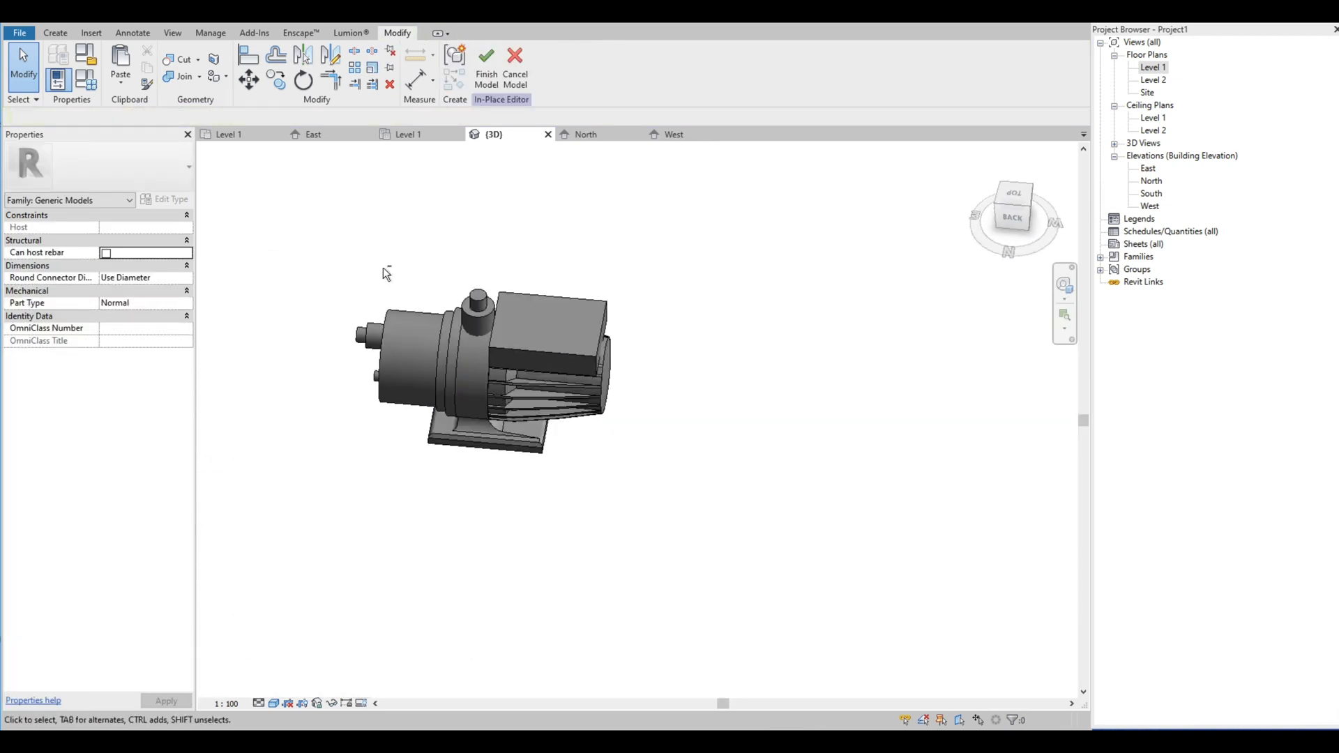
{"action": "middle_click_drag", "start_coordinate": [383, 266], "coordinate": [453, 446], "text": "shift"}
Step: Start an extrusion in the West elevation, pick its work plane, and sketch a circle about 55 in radius over the reference's rear cap
{"action": "left_click", "coordinate": [583, 134]}
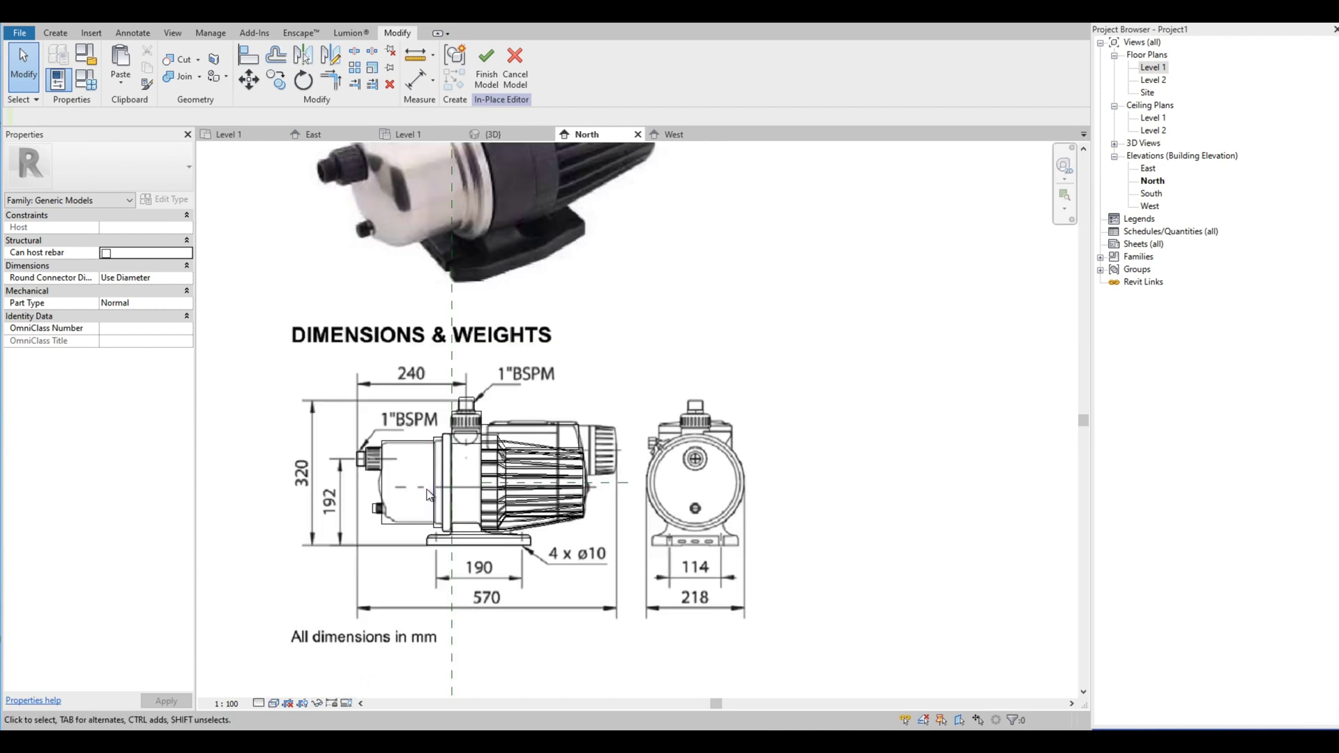
{"action": "key", "text": "ctrl+Tab"}
{"action": "left_click", "coordinate": [56, 34]}
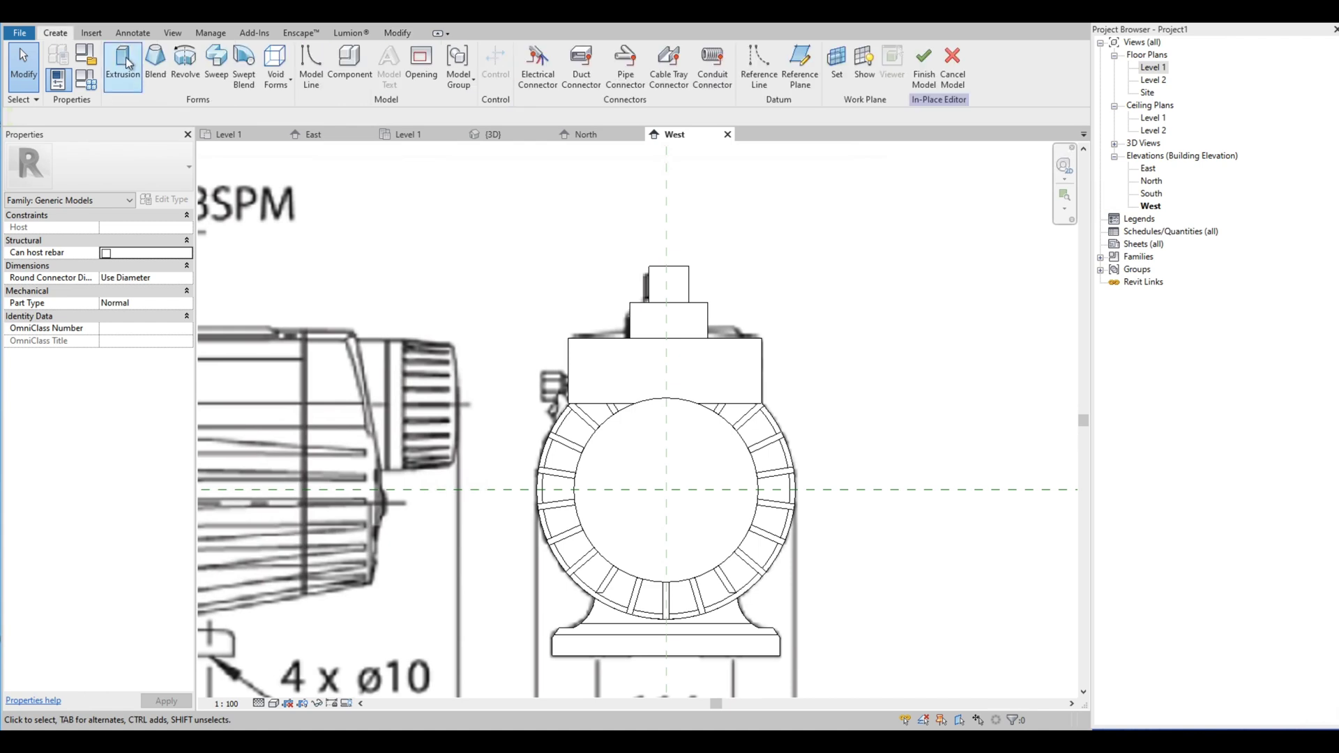
{"action": "left_click", "coordinate": [122, 66]}
{"action": "left_click", "coordinate": [508, 455]}
{"action": "left_click", "coordinate": [801, 365]}
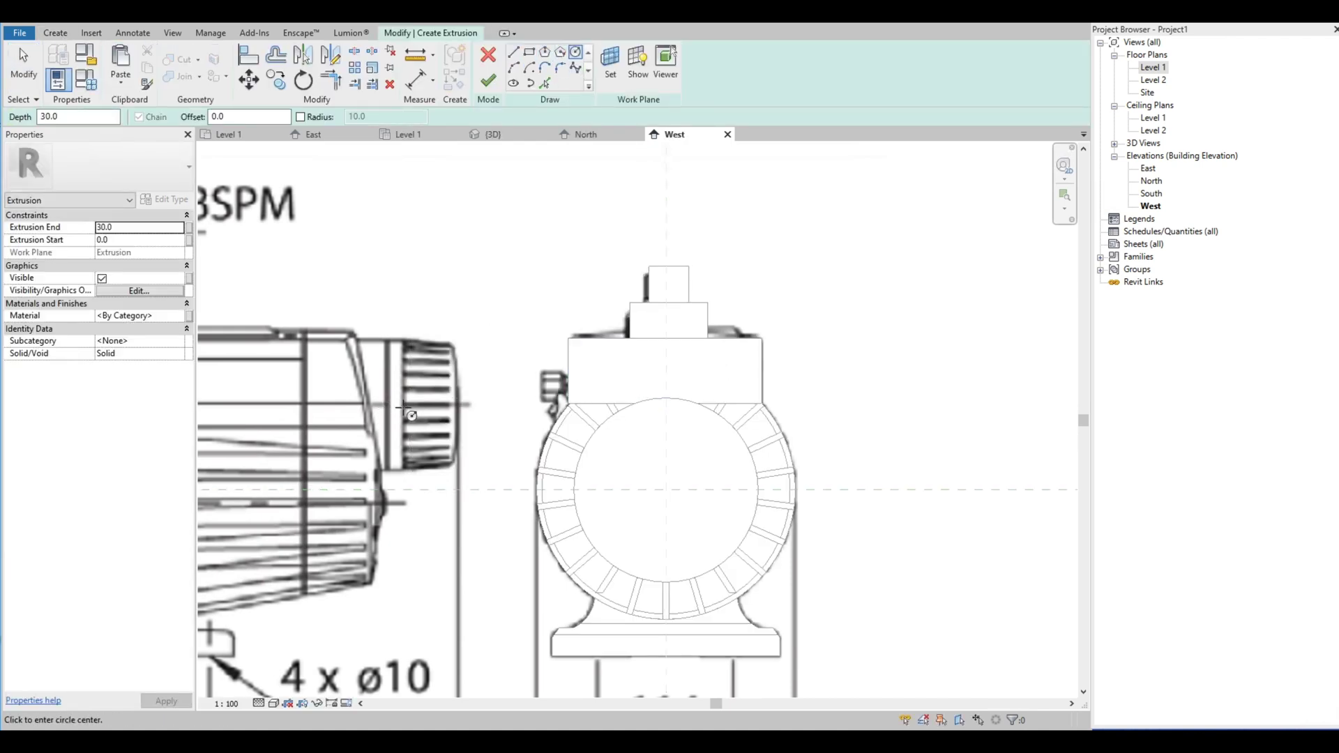
{"action": "left_click", "coordinate": [403, 405]}
{"action": "left_click", "coordinate": [402, 340]}
{"action": "key", "text": "Escape"}
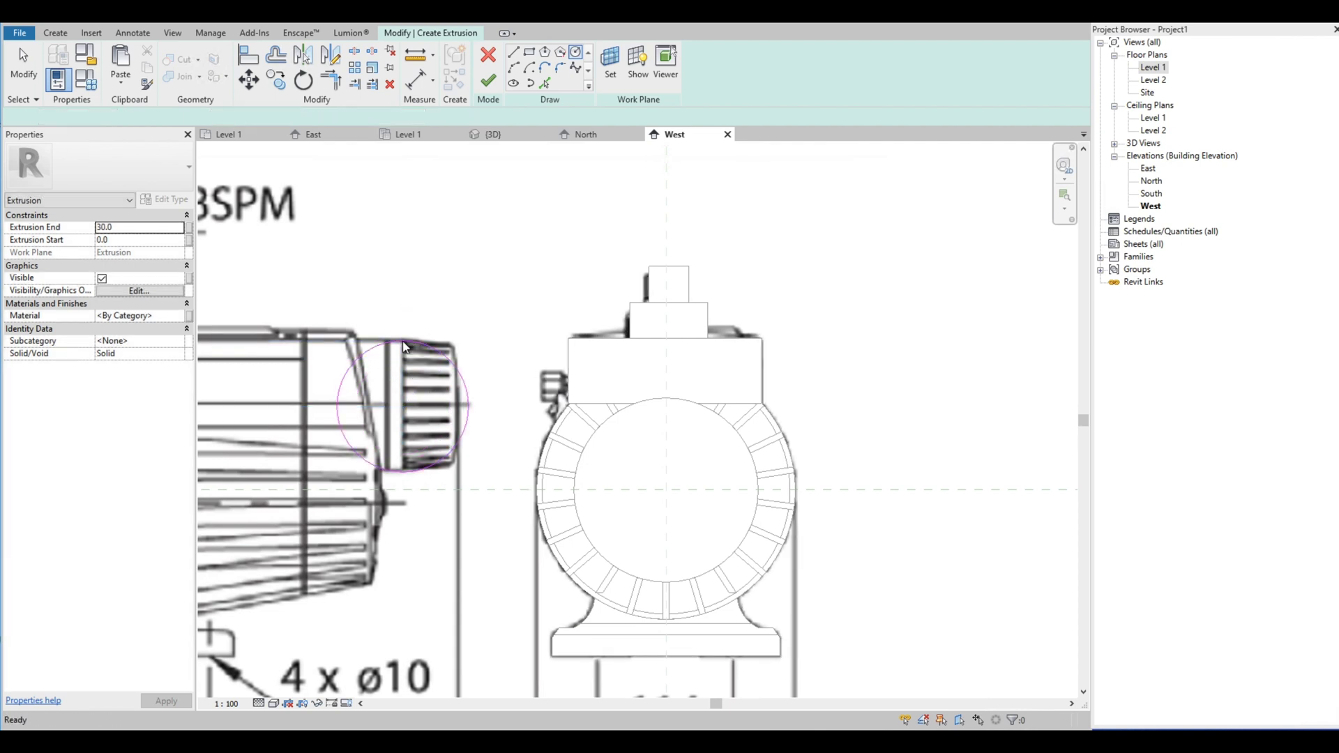
Step: Move the 55 radius circle horizontally from the reference side view onto the pump's vertical centre line in the West elevation
{"action": "left_click", "coordinate": [404, 340]}
{"action": "key", "text": "m"}
{"action": "key", "text": "v"}
{"action": "left_click", "coordinate": [404, 341]}
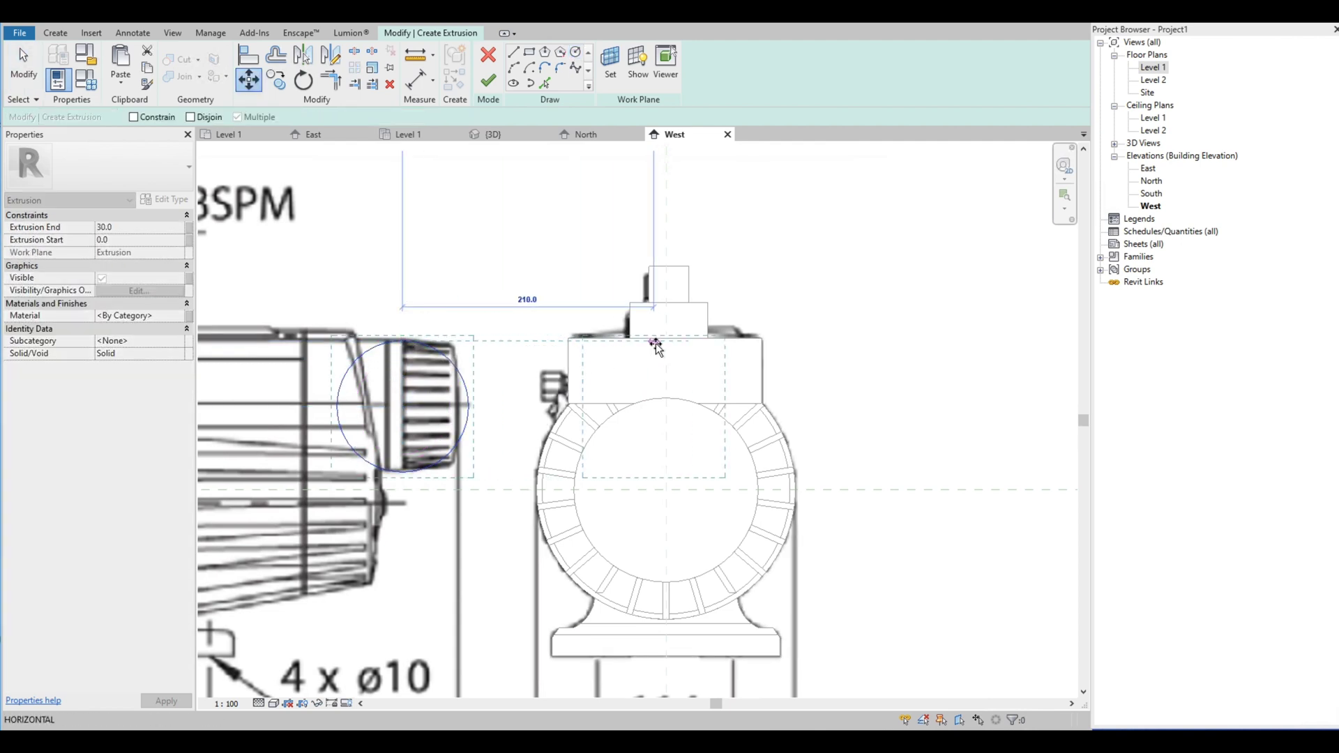
{"action": "scroll", "coordinate": [669, 345], "scroll_direction": "up", "scroll_amount": 4}
{"action": "left_click", "coordinate": [668, 343]}
{"action": "scroll", "coordinate": [668, 342], "scroll_direction": "down", "scroll_amount": 8}
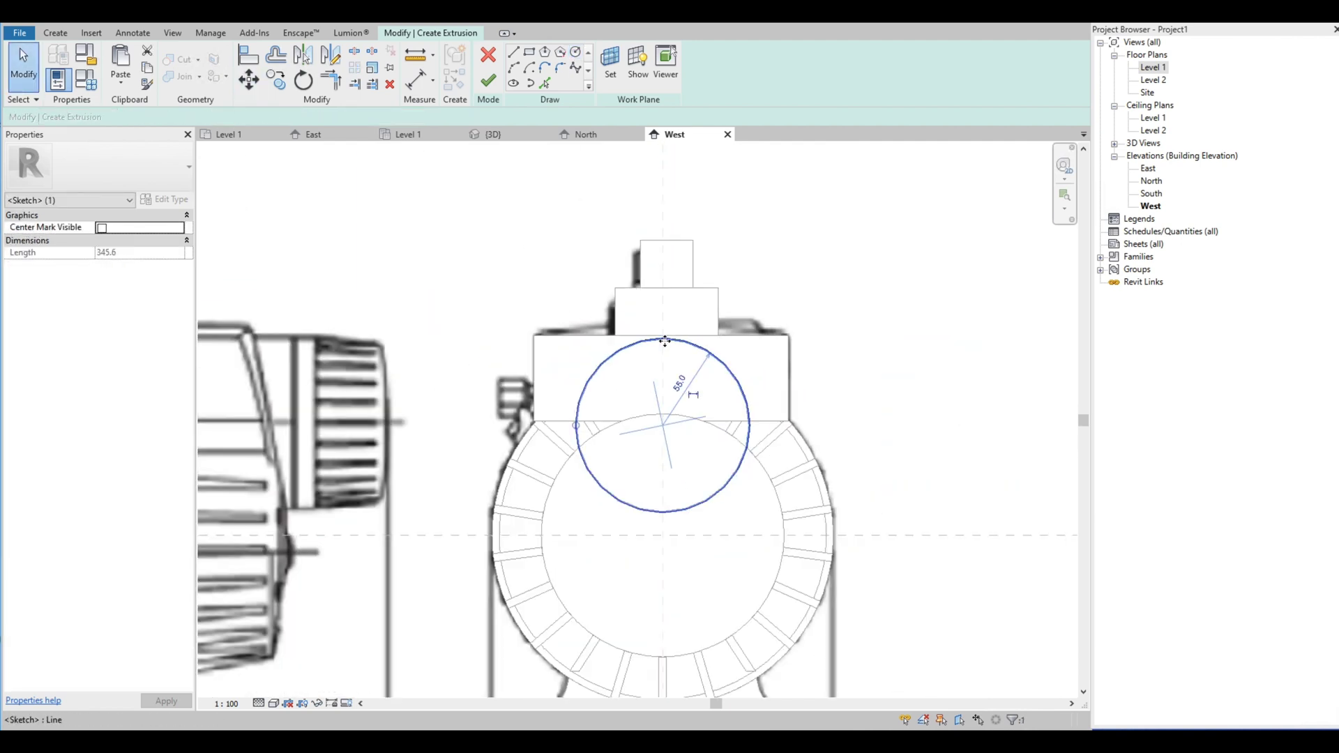
{"action": "scroll", "coordinate": [565, 366], "scroll_direction": "up", "scroll_amount": 3}
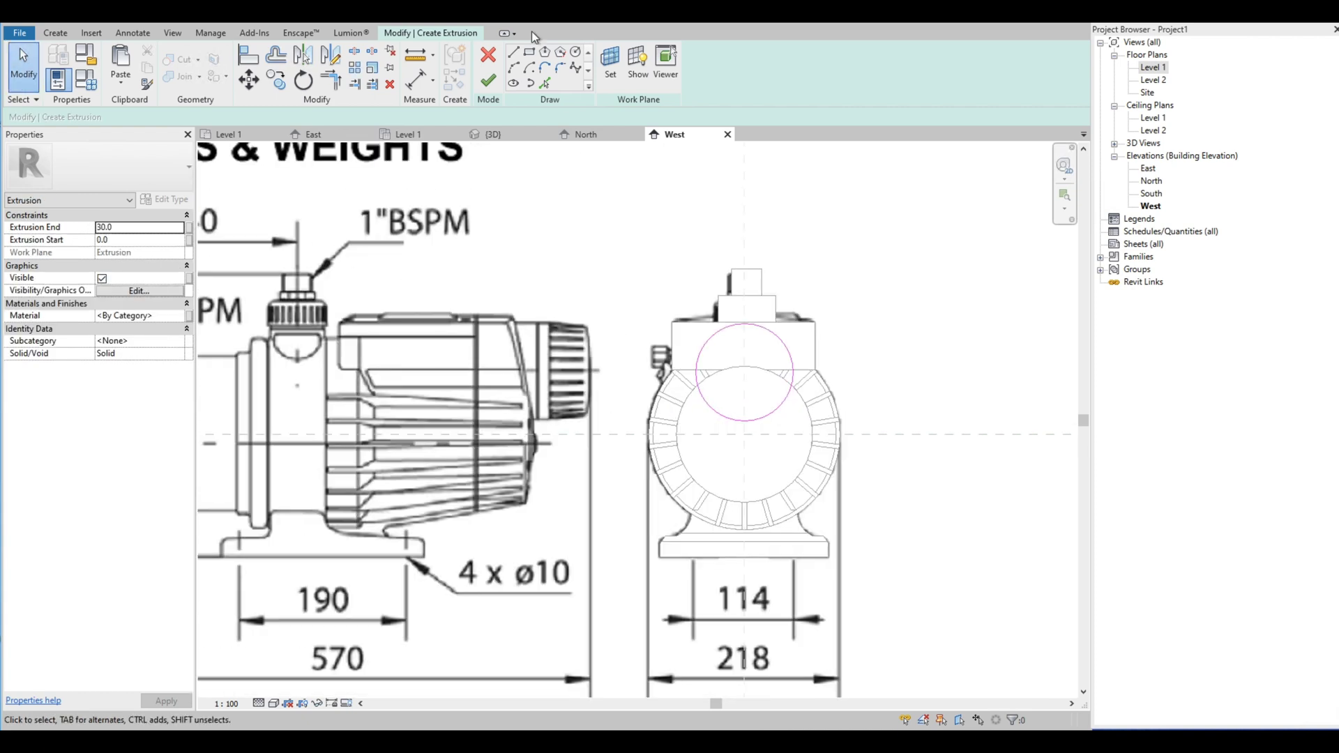
Step: Measure the rear cap's length in the reference side view with a temporary line, without keeping it
{"action": "left_click", "coordinate": [590, 370]}
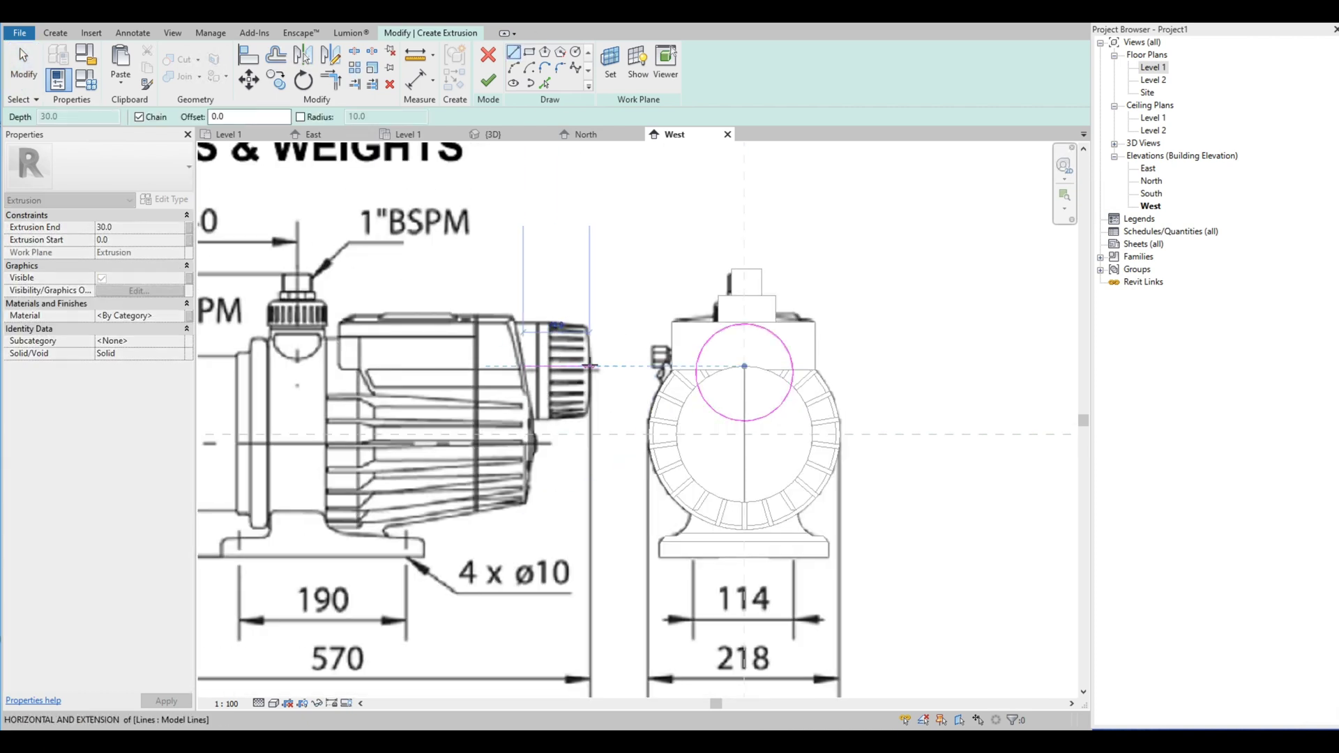
{"action": "scroll", "coordinate": [590, 369], "scroll_direction": "up", "scroll_amount": 5}
{"action": "scroll", "coordinate": [587, 371], "scroll_direction": "down", "scroll_amount": 4}
{"action": "key", "text": "Escape"}
{"action": "key", "text": "Escape"}
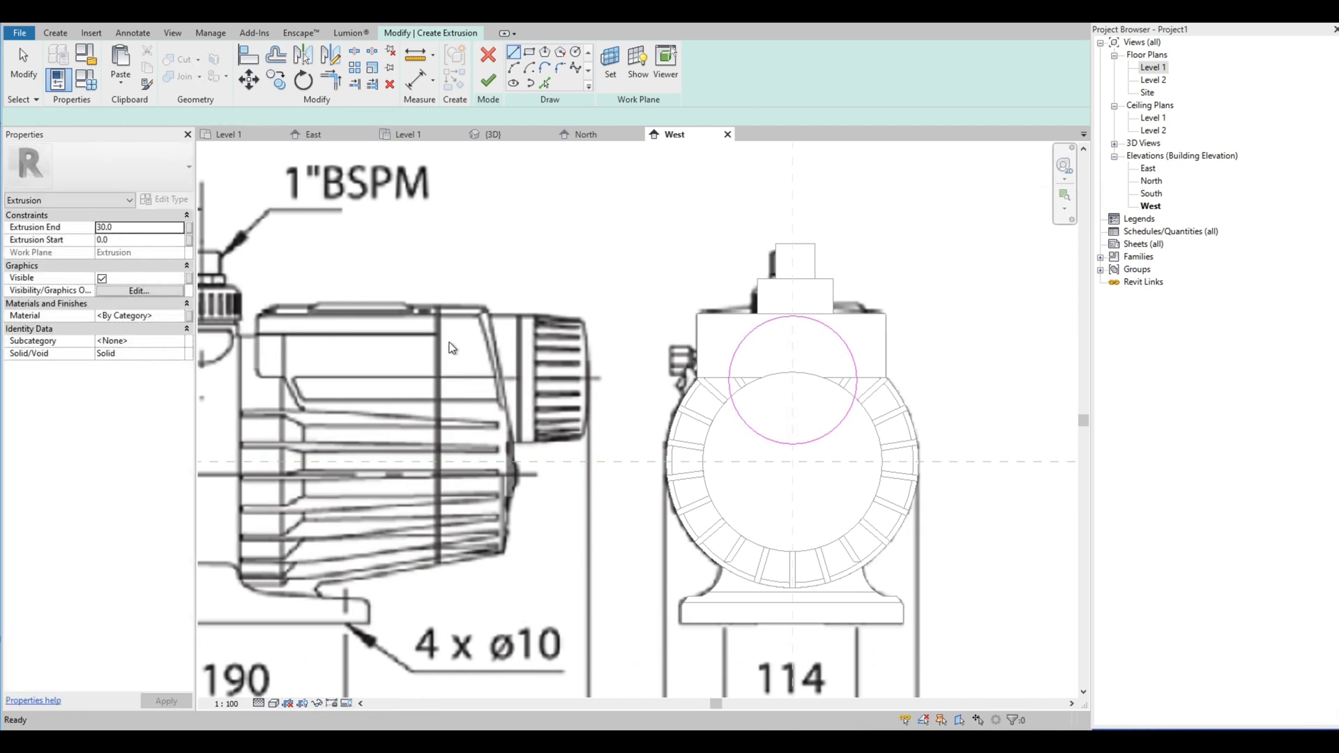
Step: Set the rear cap circle's extrusion end to 75 and finish the extrusion
{"action": "left_click", "coordinate": [125, 227]}
{"action": "type", "text": "75"}
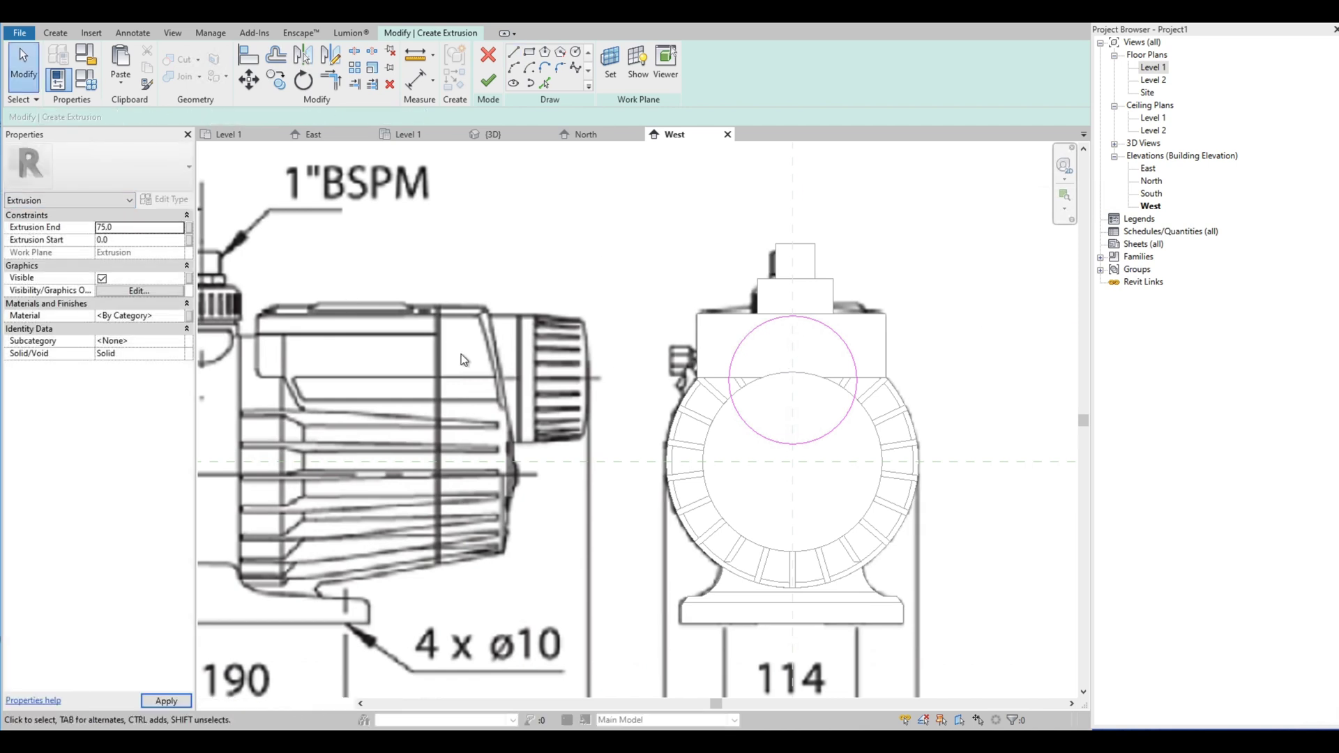
{"action": "left_click", "coordinate": [488, 81]}
Step: Stretch the rear cap cylinder's start back into the motor housing in the 3D view, to an extrusion start of about -35.7
{"action": "left_click", "coordinate": [505, 135]}
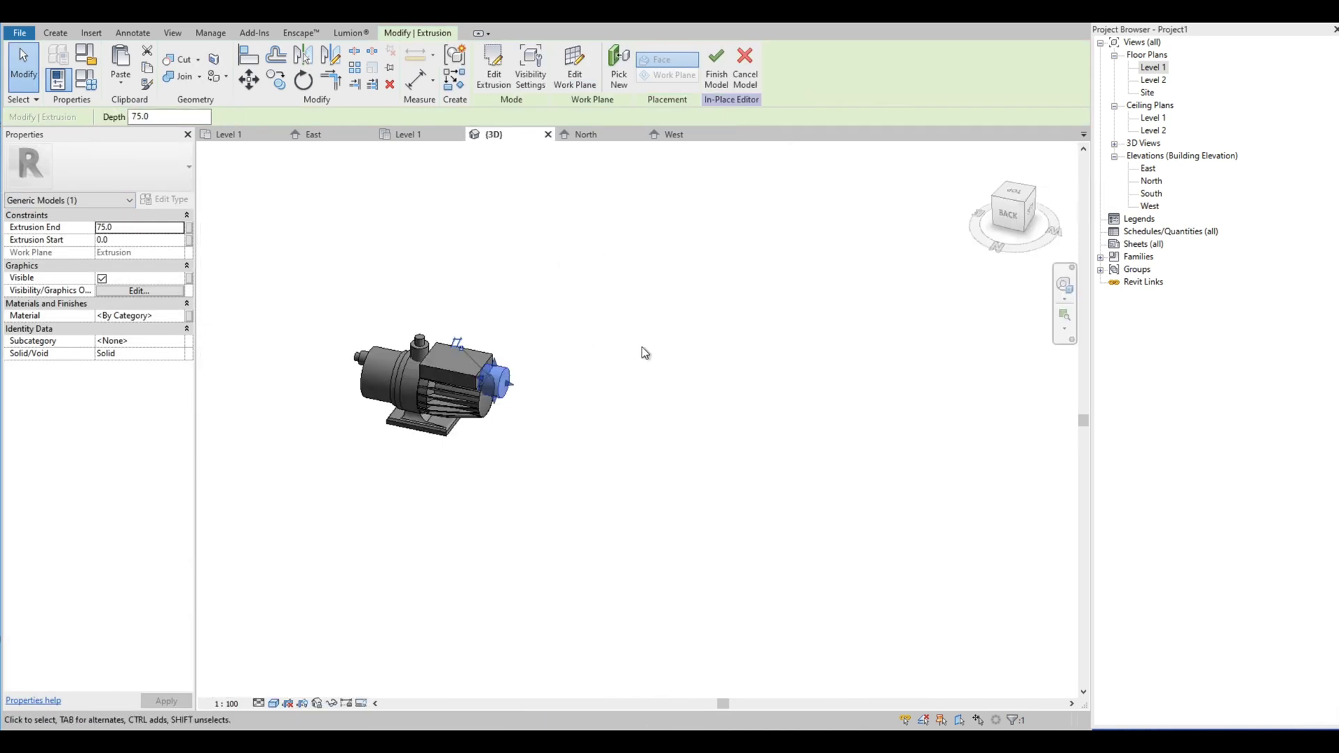
{"action": "scroll", "coordinate": [641, 346], "scroll_direction": "up", "scroll_amount": 4}
{"action": "scroll", "coordinate": [747, 348], "scroll_direction": "up", "scroll_amount": 3}
{"action": "left_click_drag", "start_coordinate": [746, 347], "coordinate": [676, 336]}
{"action": "scroll", "coordinate": [678, 348], "scroll_direction": "down", "scroll_amount": 4}
{"action": "left_click", "coordinate": [891, 425]}
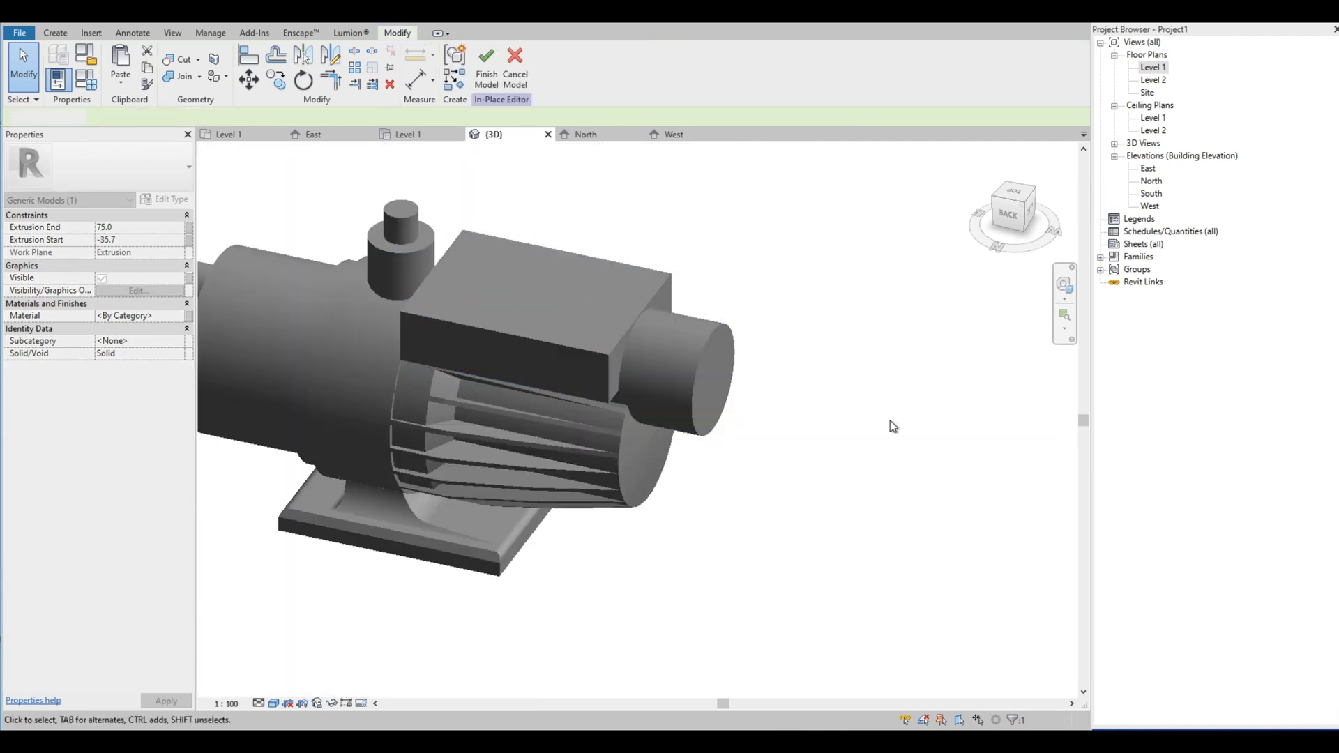
Step: Examine the whole pump model in the 3D view from several angles
{"action": "middle_click_drag", "start_coordinate": [714, 487], "coordinate": [700, 436], "text": "shift"}
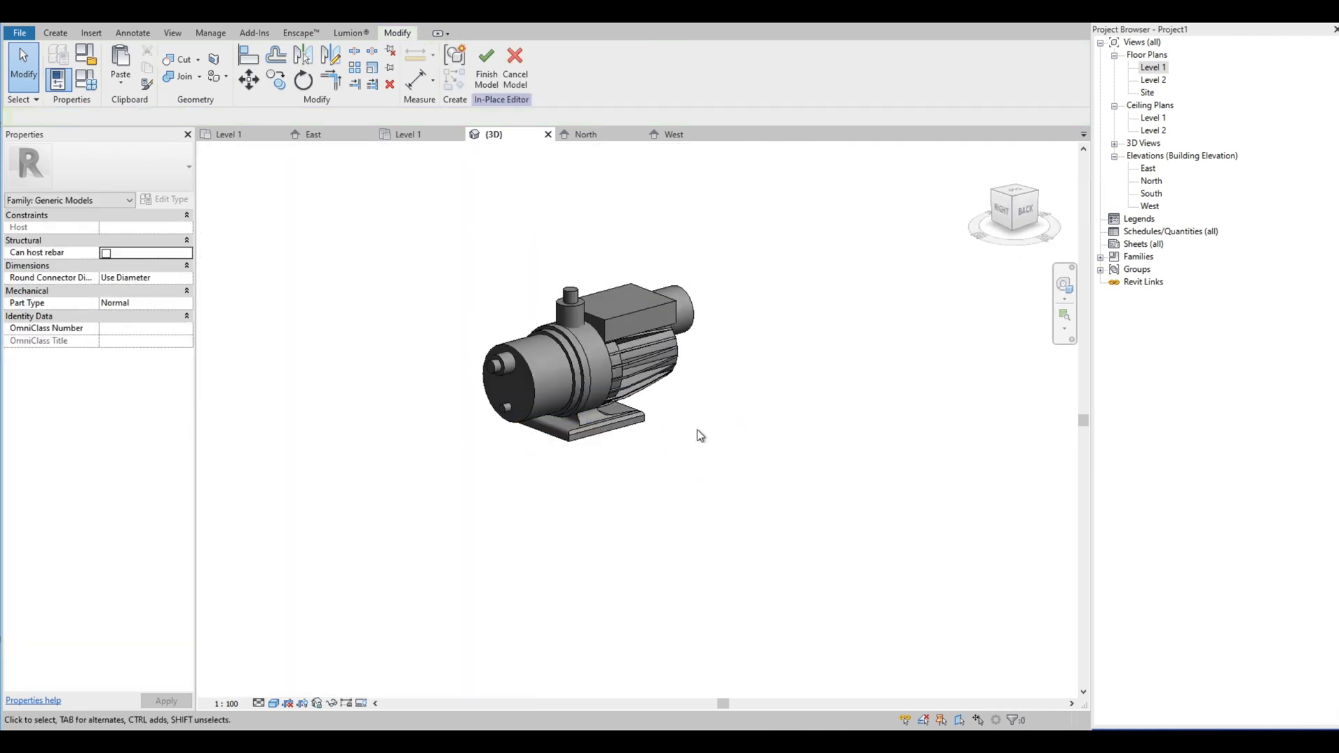
{"action": "middle_click_drag", "start_coordinate": [420, 393], "coordinate": [514, 478], "text": "shift"}
{"action": "scroll", "coordinate": [468, 356], "scroll_direction": "down", "scroll_amount": 4}
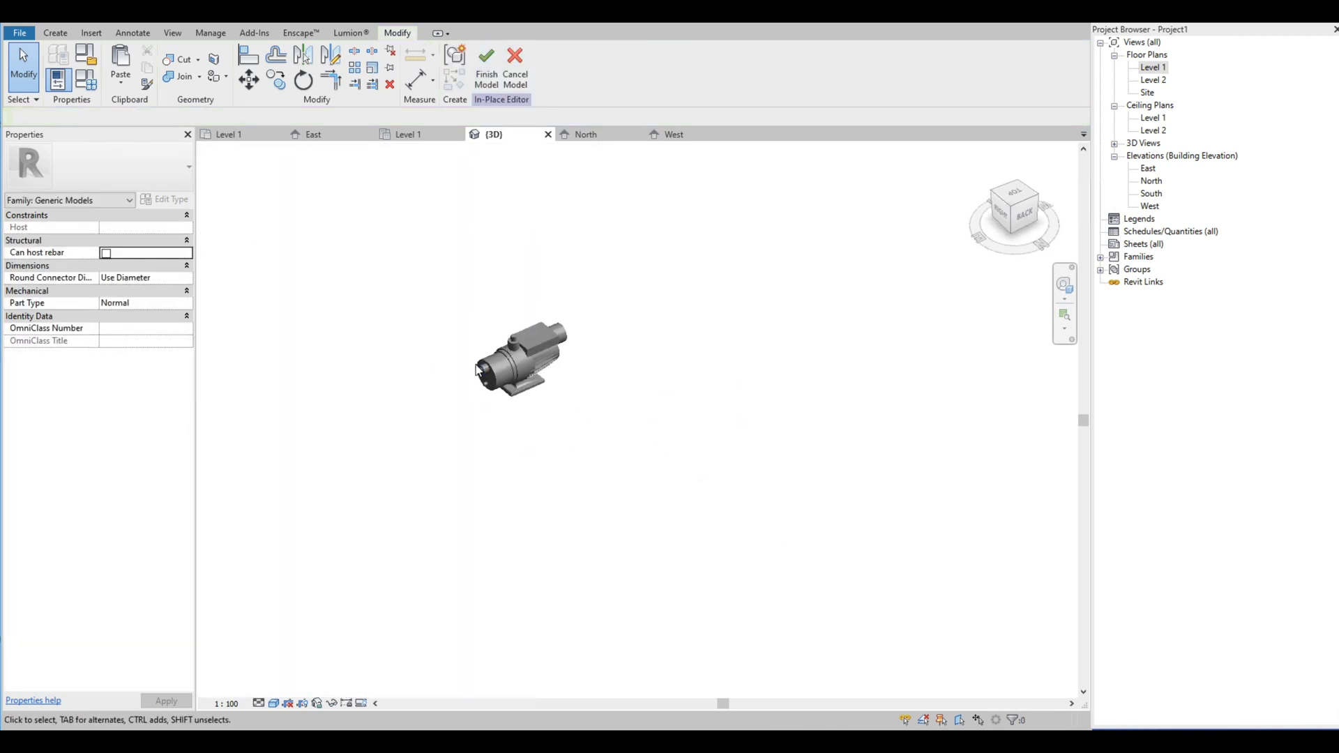
{"action": "scroll", "coordinate": [479, 350], "scroll_direction": "up", "scroll_amount": 3}
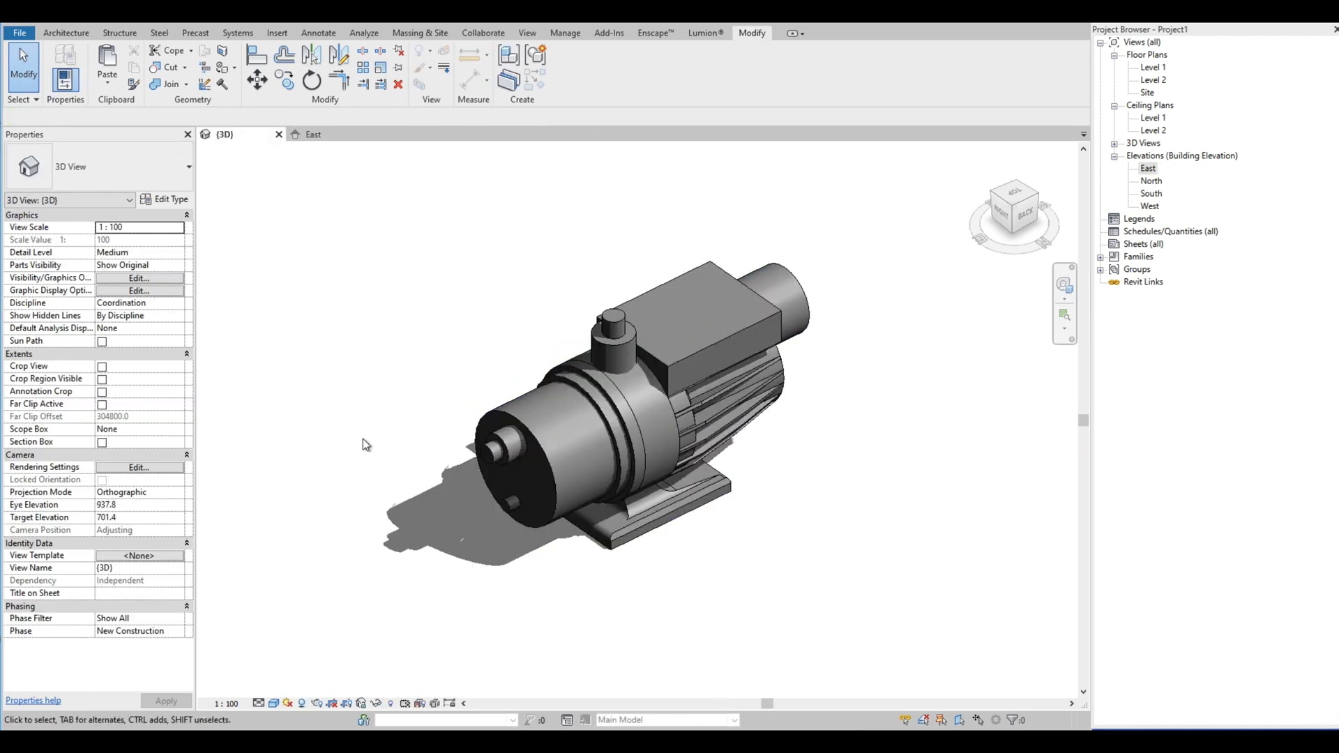
{"action": "middle_click_drag", "start_coordinate": [825, 586], "coordinate": [514, 566], "text": "shift"}
{"action": "middle_click_drag", "start_coordinate": [363, 426], "coordinate": [648, 489], "text": "shift"}
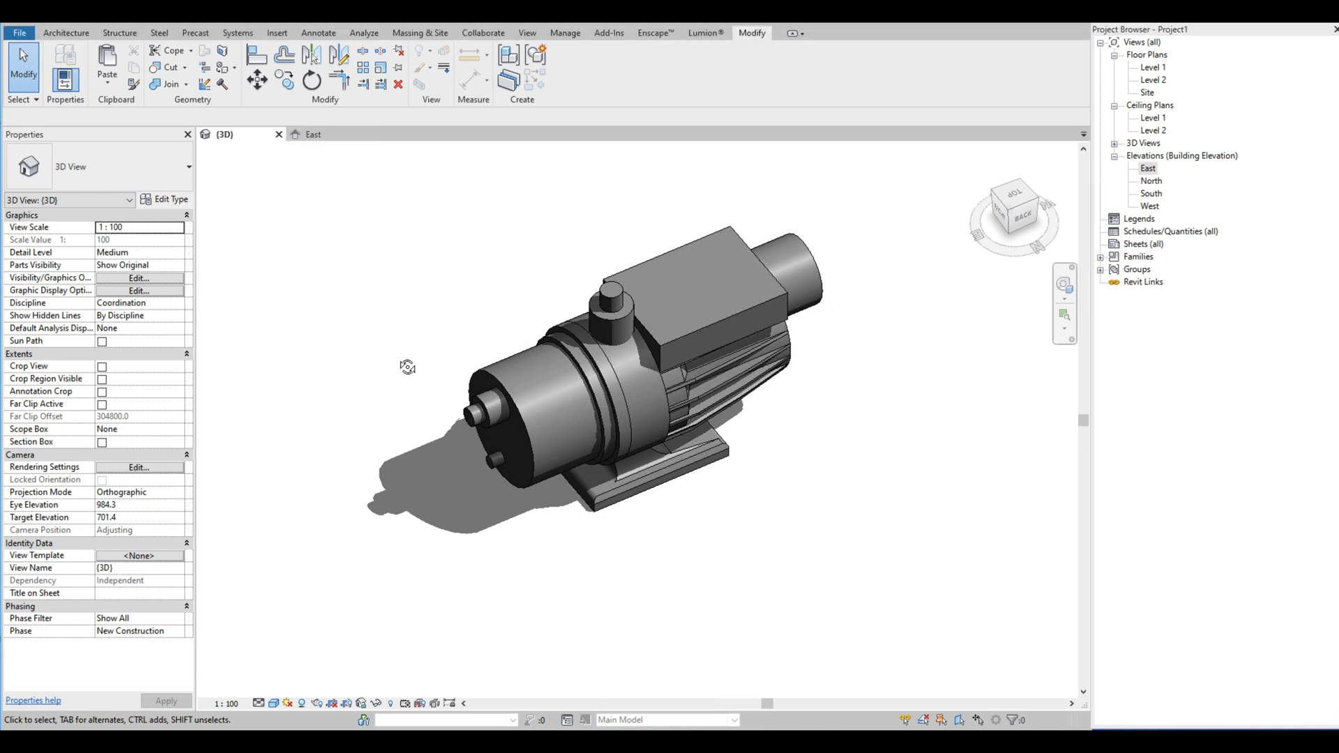
{"action": "middle_click_drag", "start_coordinate": [408, 367], "coordinate": [412, 292], "text": "shift"}
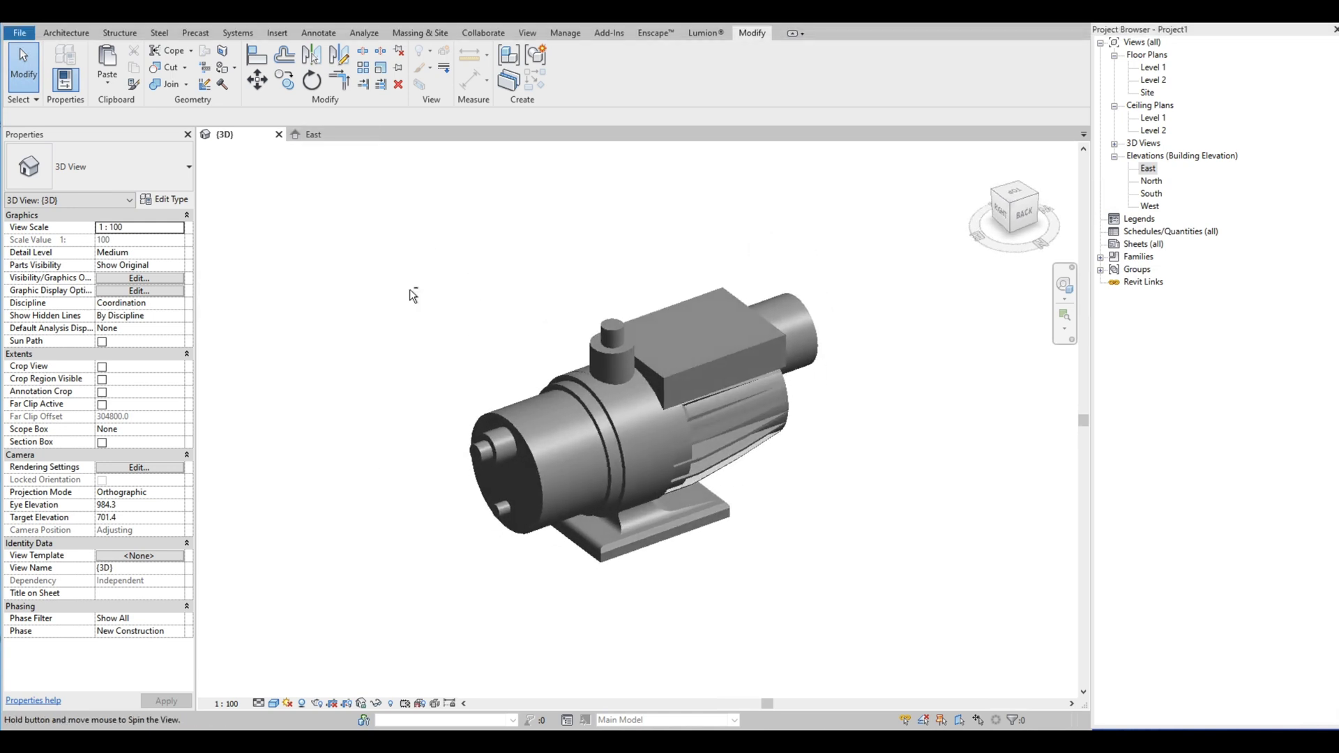